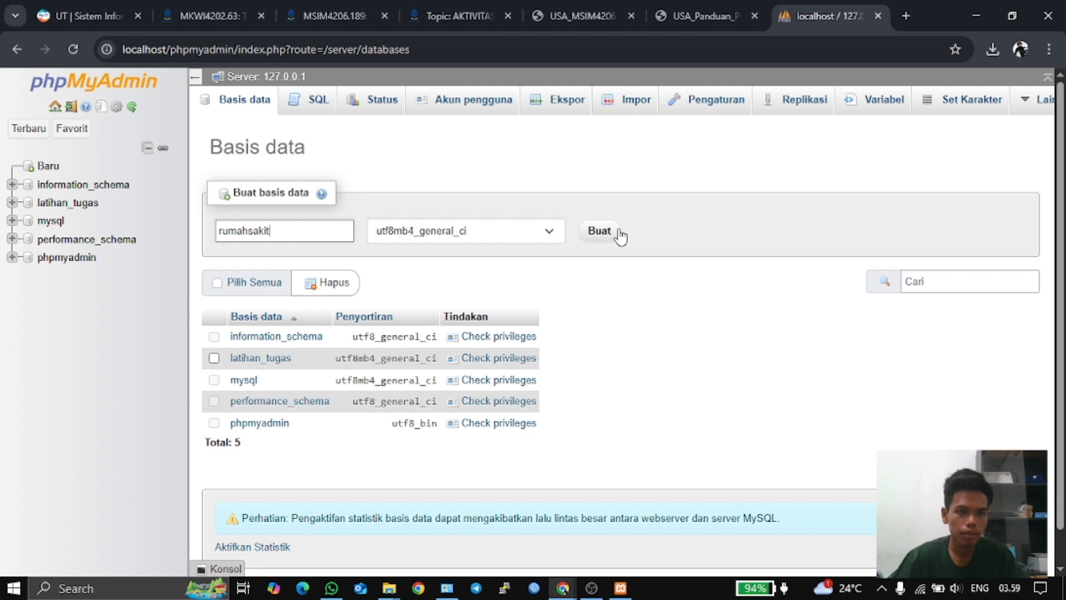
- Create the rumahsakit database and open its empty structure page
click(617, 230)
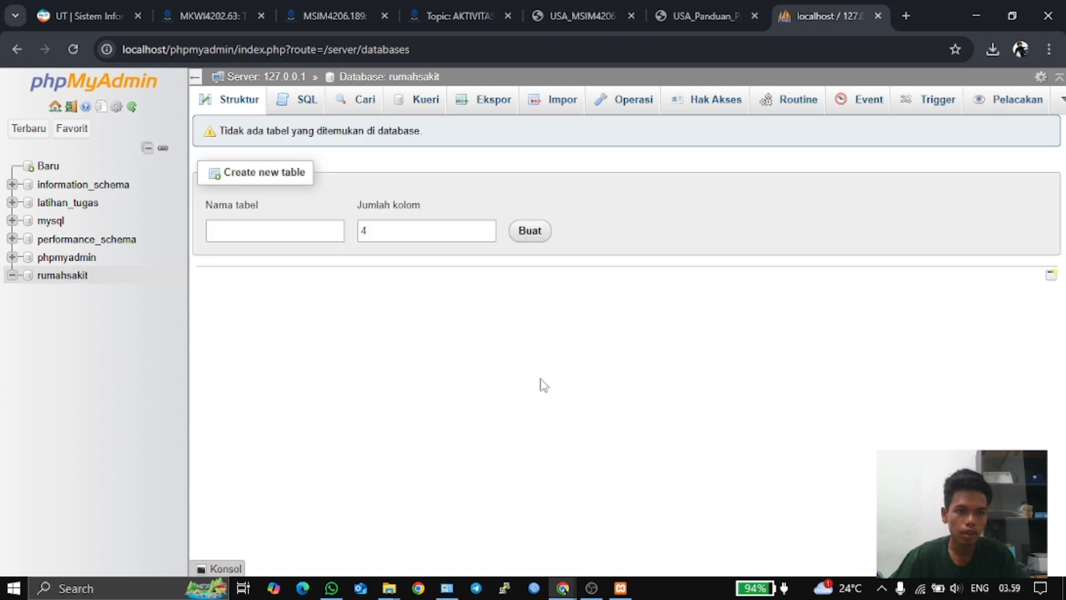
click(61, 276)
click(263, 238)
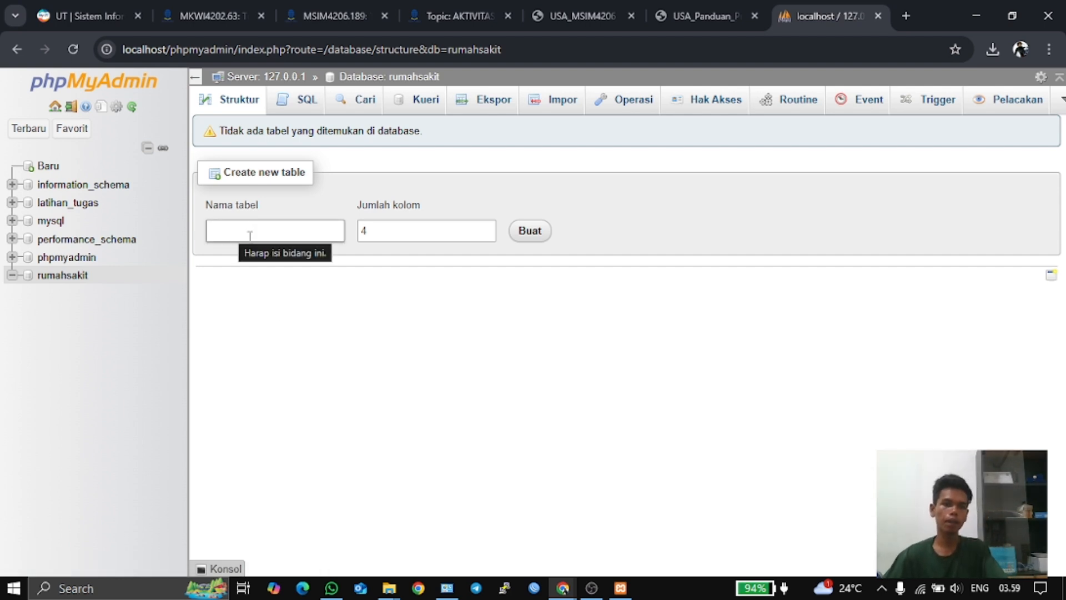
- Review the Tugas 2 hospital ERD in the PDF, then return to phpMyAdmin's rumahsakit page
click(459, 15)
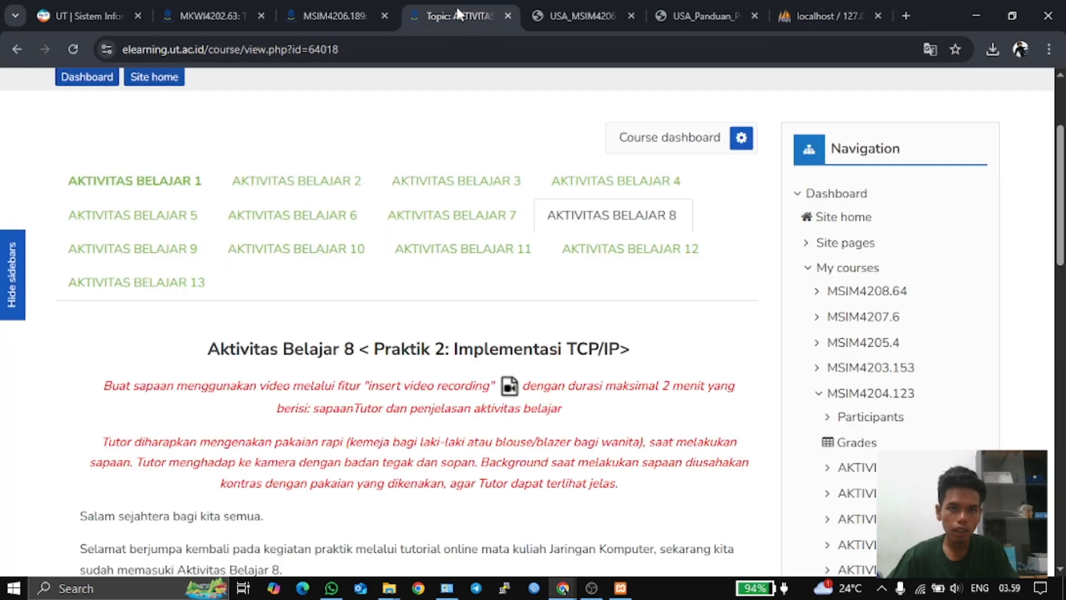
click(581, 16)
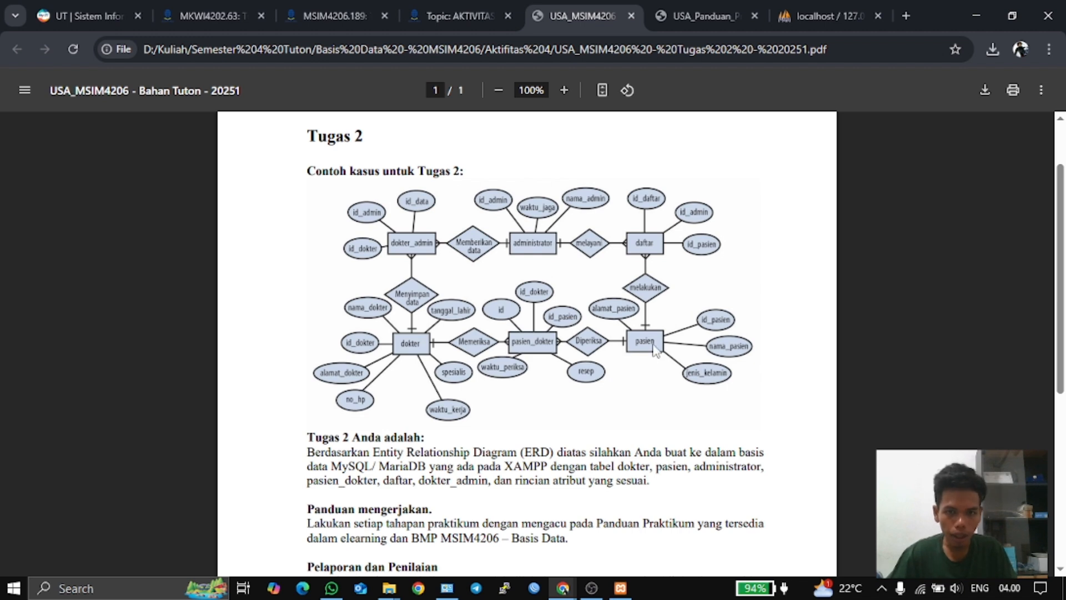
key(ctrl+Tab)
key(ctrl+Tab)
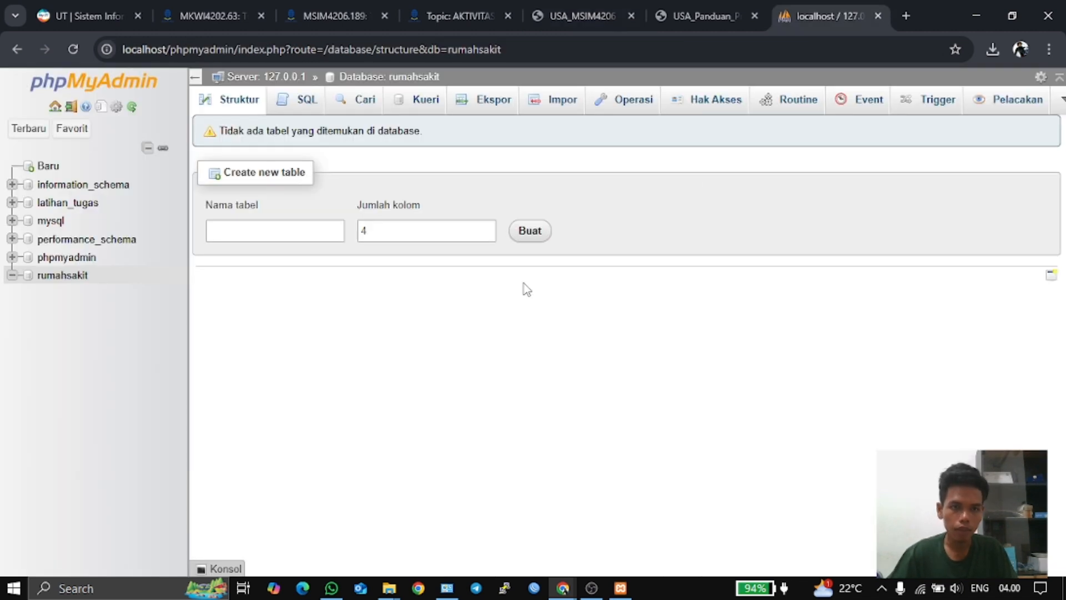
- Enter pasien as the new table name with 4 columns, checking the ERD for the name
click(255, 234)
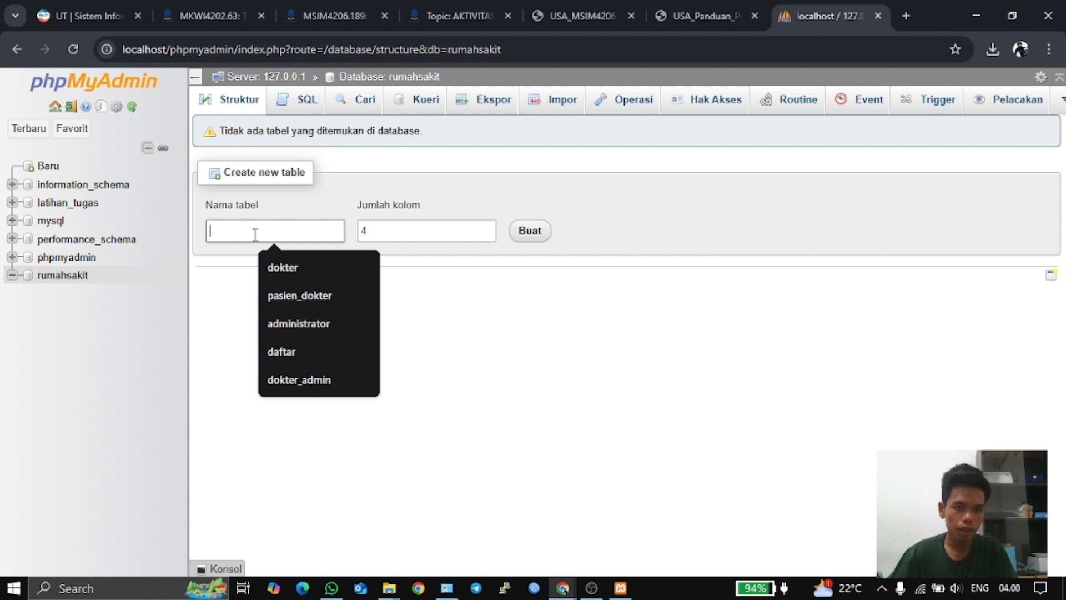
text(pa)
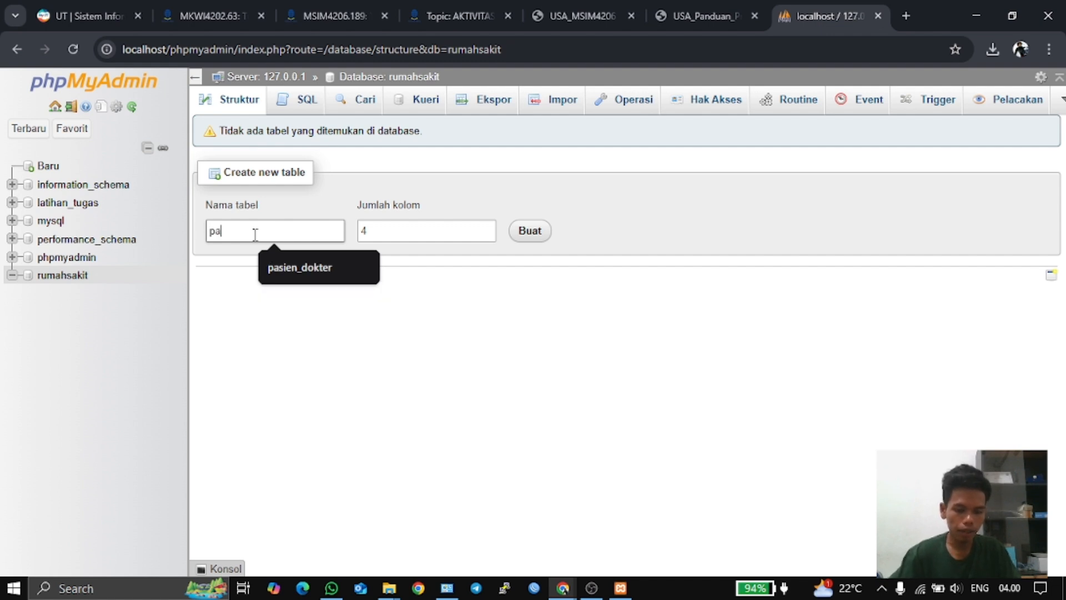
text(sien)
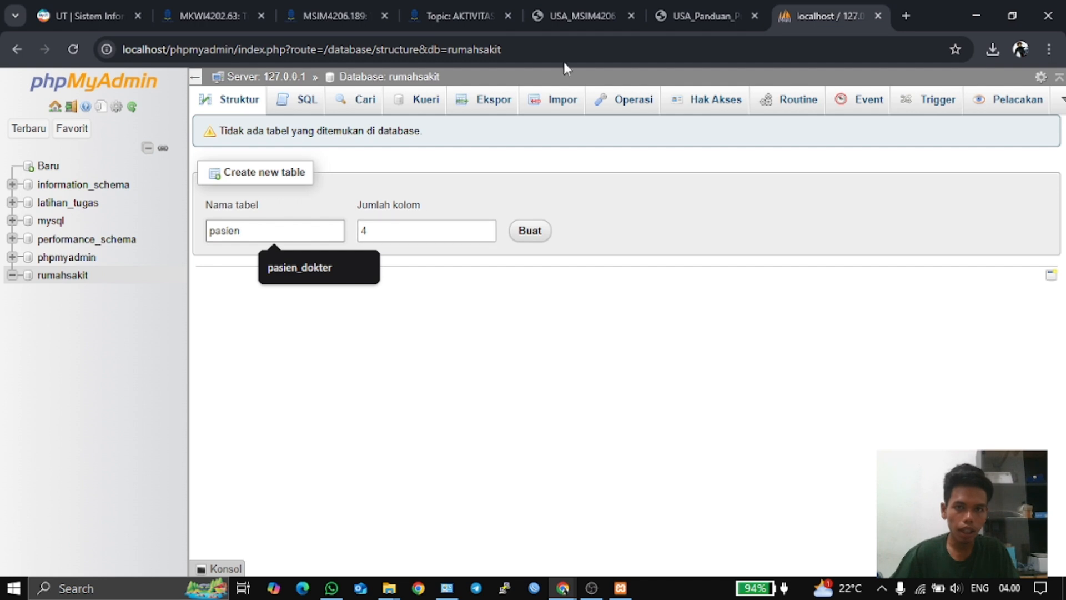
click(572, 7)
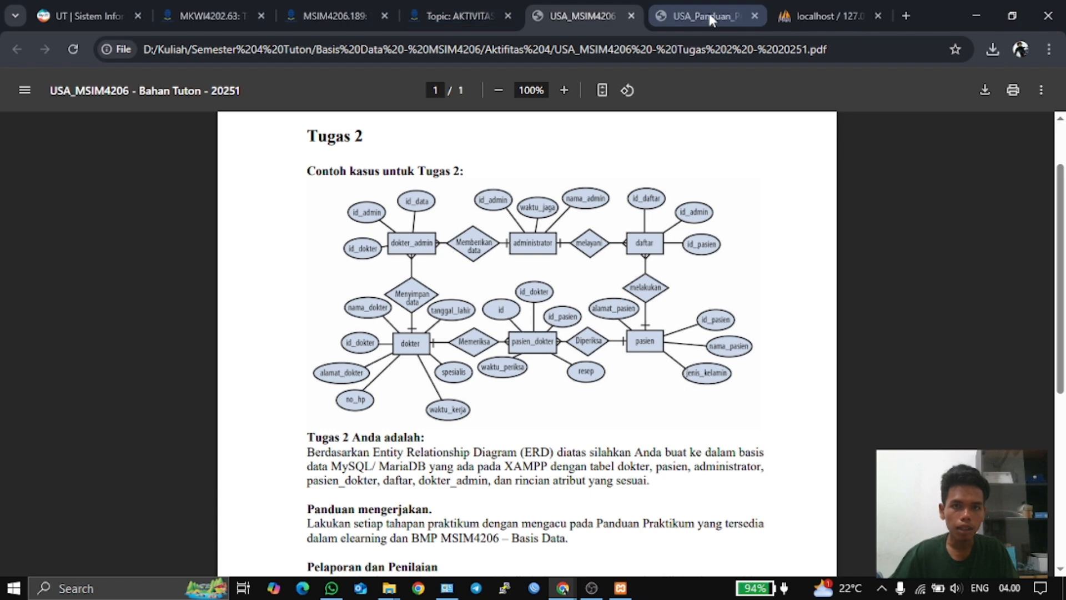
click(825, 16)
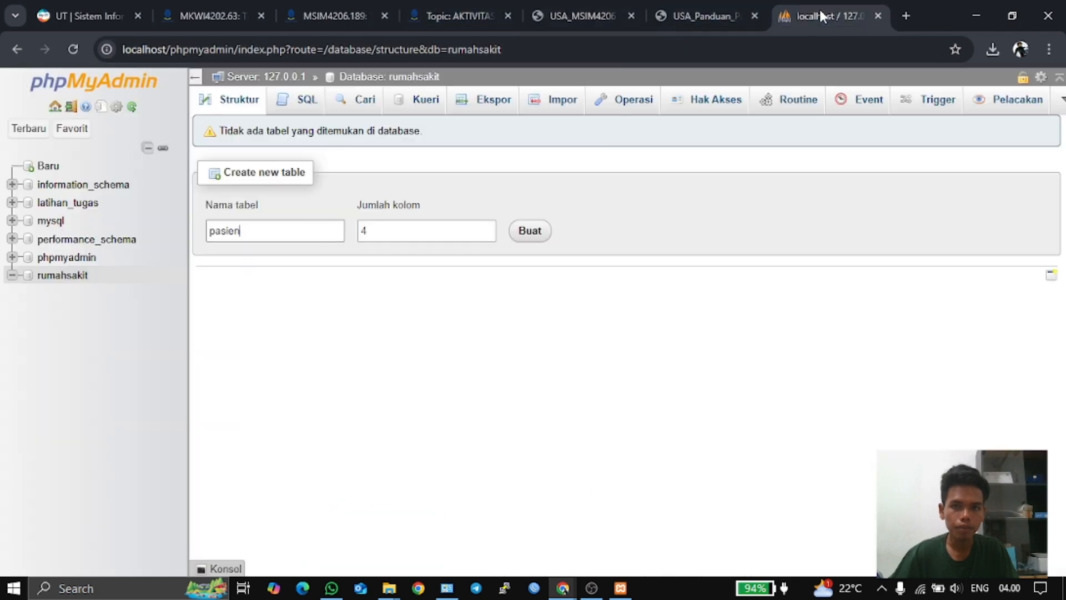
- Create the four-column pasien table form and check the ERD for its attributes
click(528, 237)
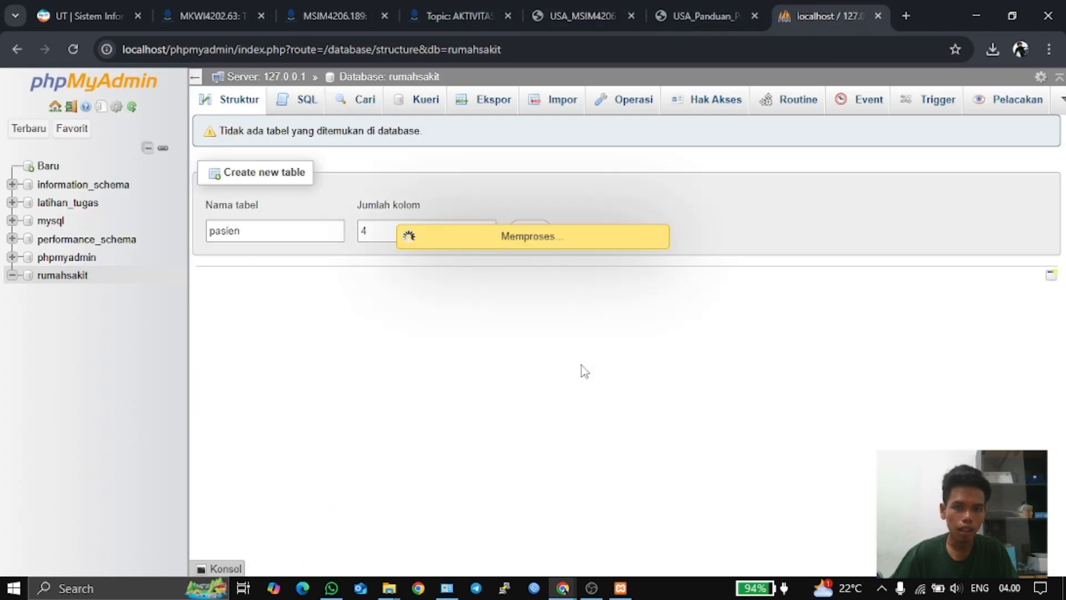
click(244, 228)
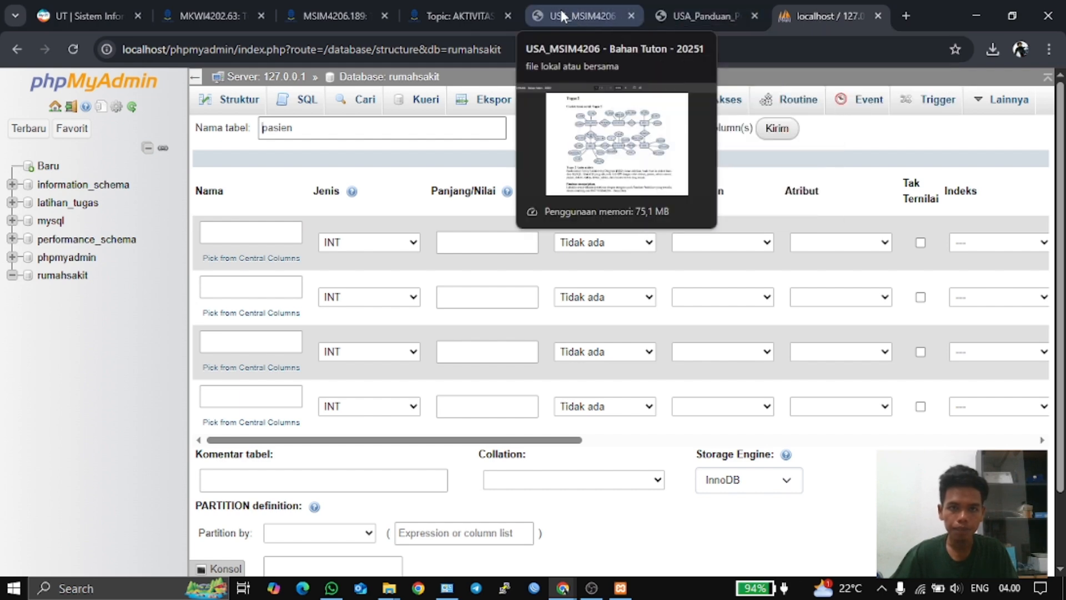
click(611, 6)
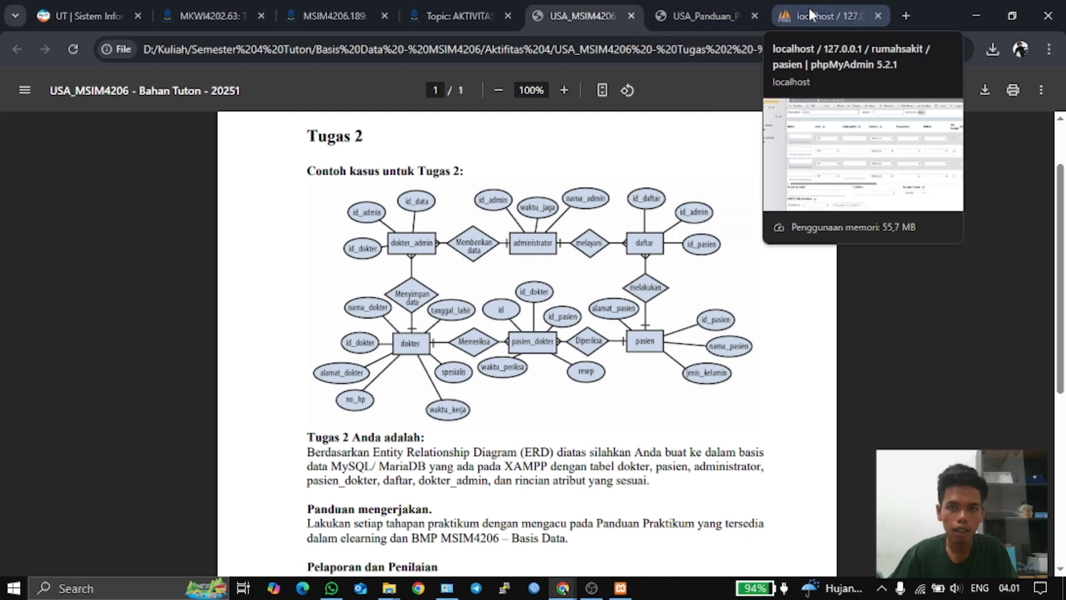
click(811, 9)
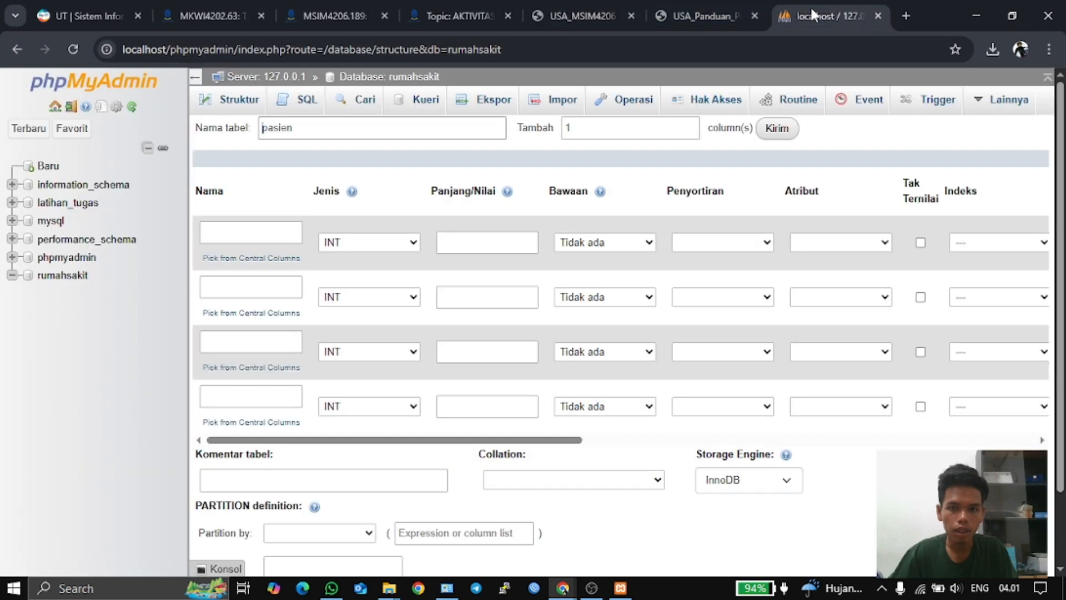
- Define the first column id_pasien as an INT(3) auto-increment primary key
click(240, 231)
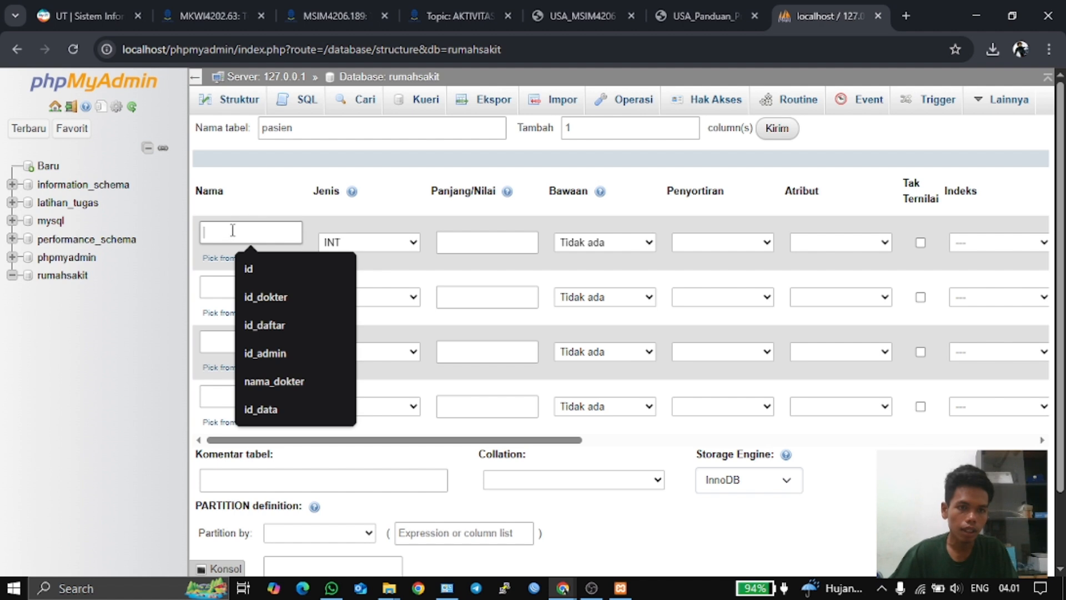
text(i)
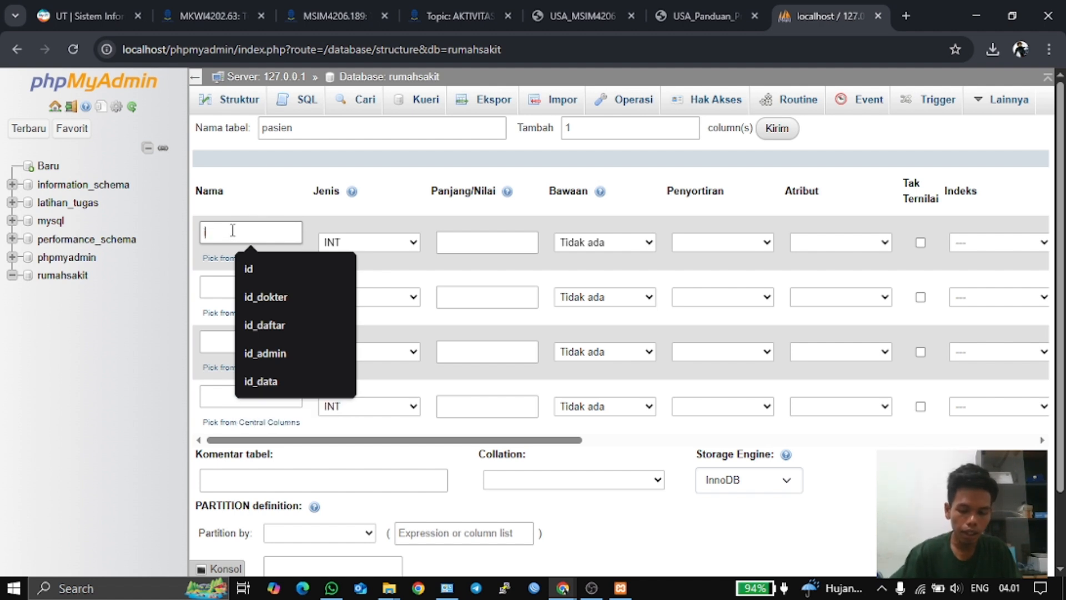
text(d-)
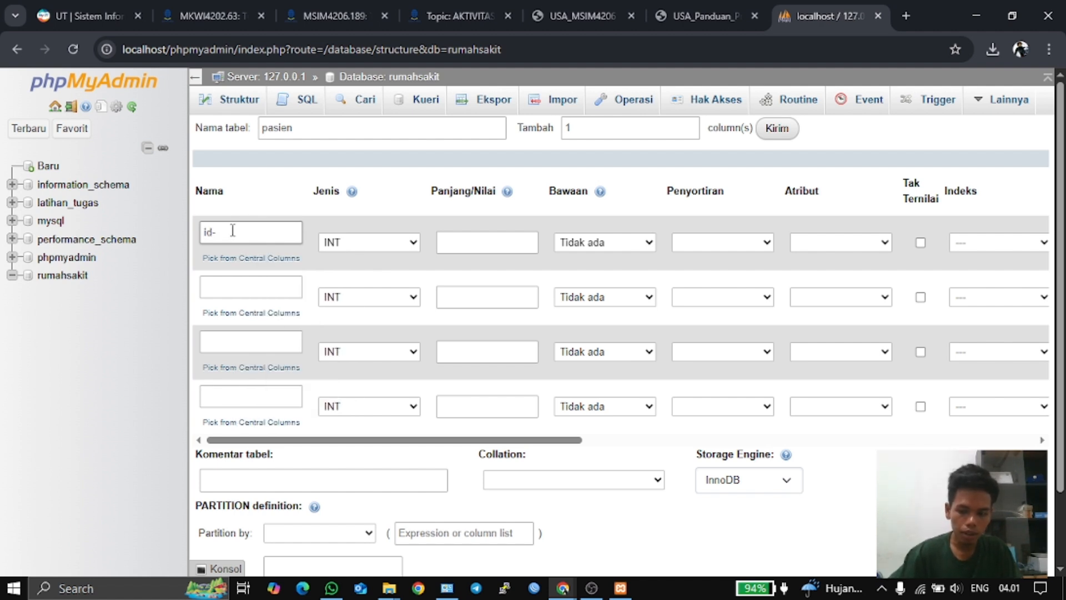
key(BackSpace)
text(_)
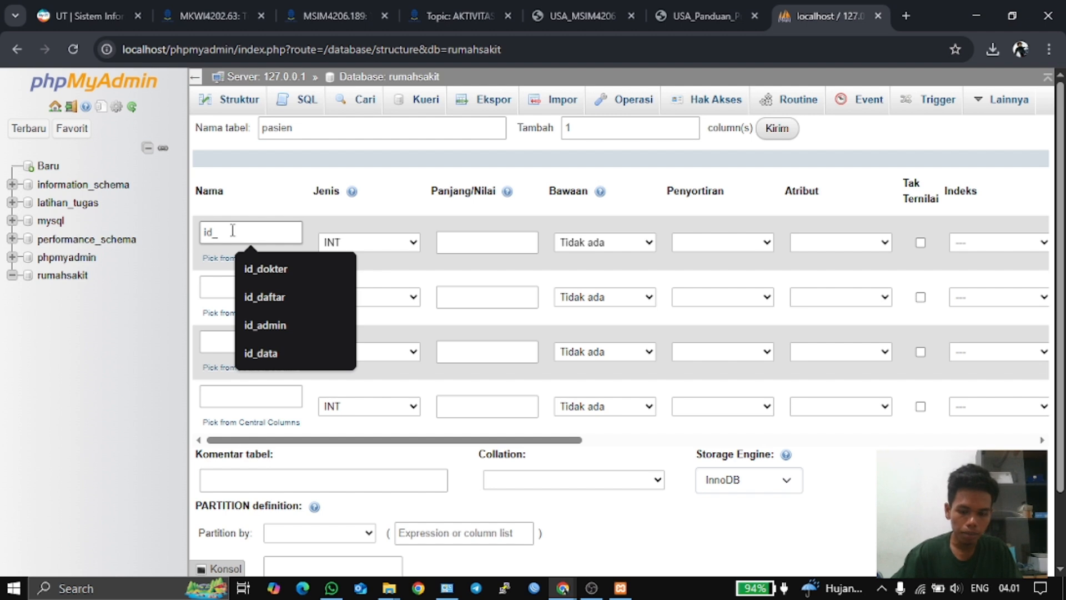
text(pas)
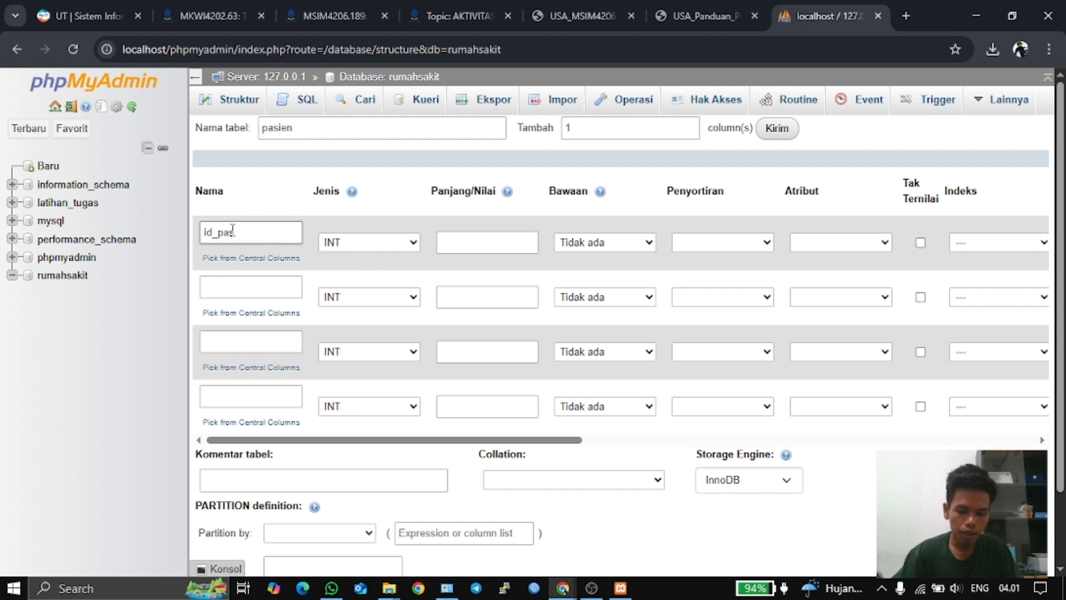
text(ien)
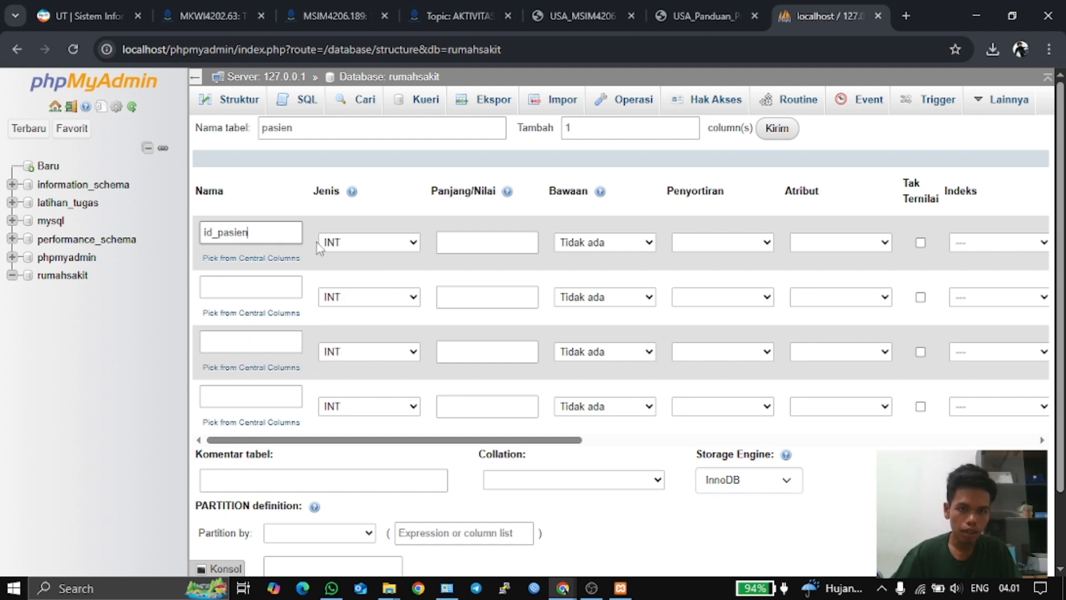
click(466, 241)
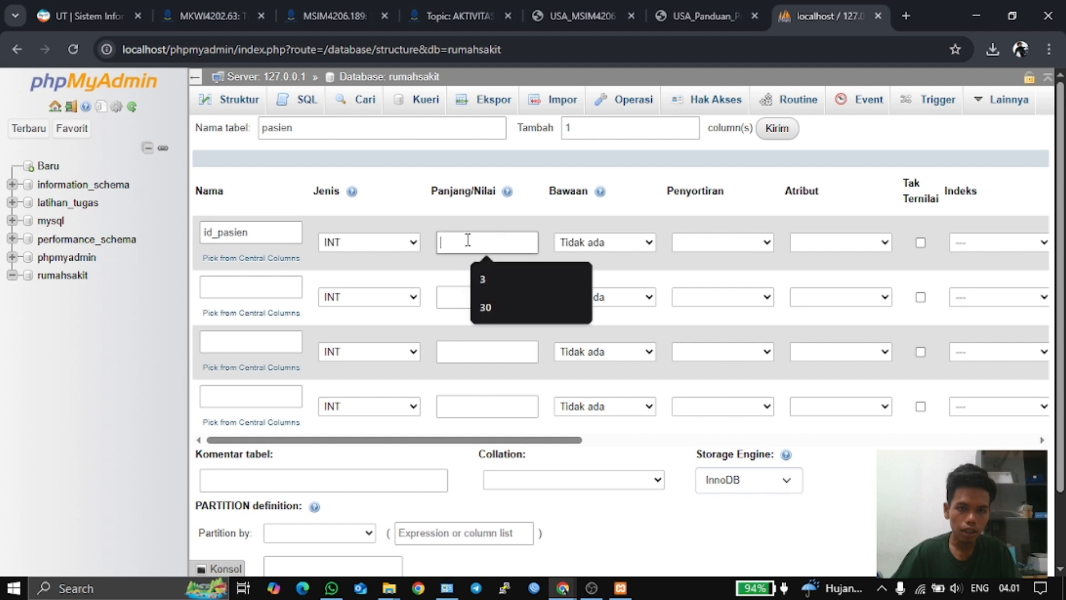
click(495, 268)
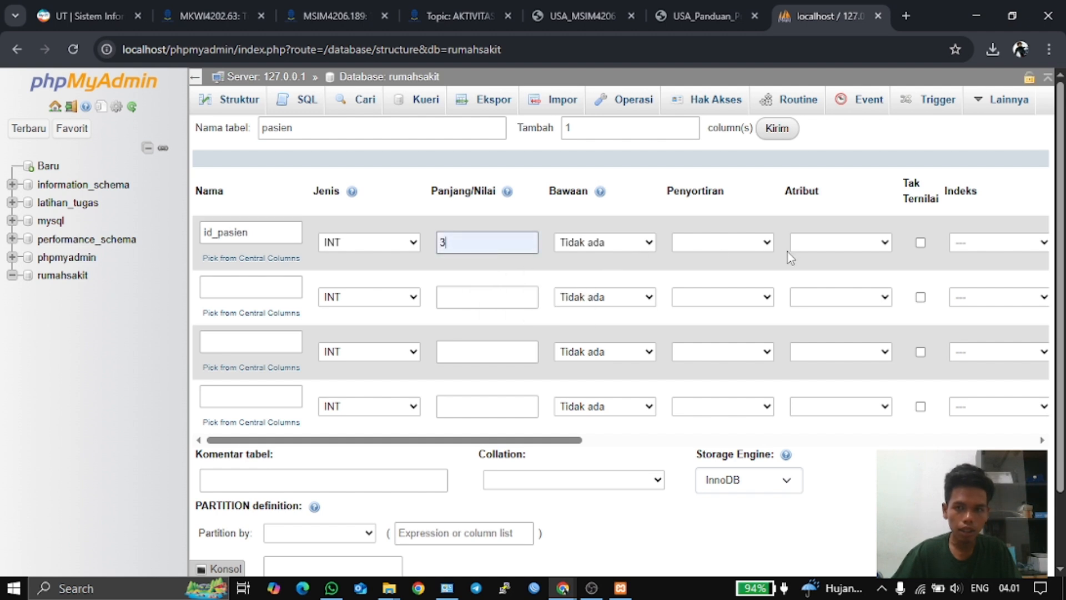
drag(568, 440, 654, 442)
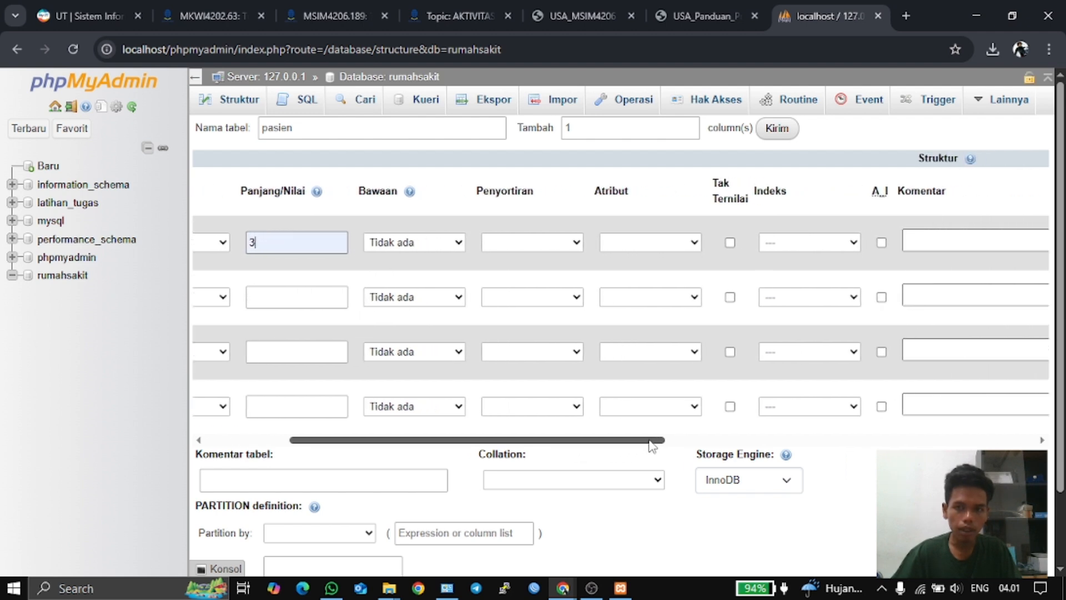
click(881, 243)
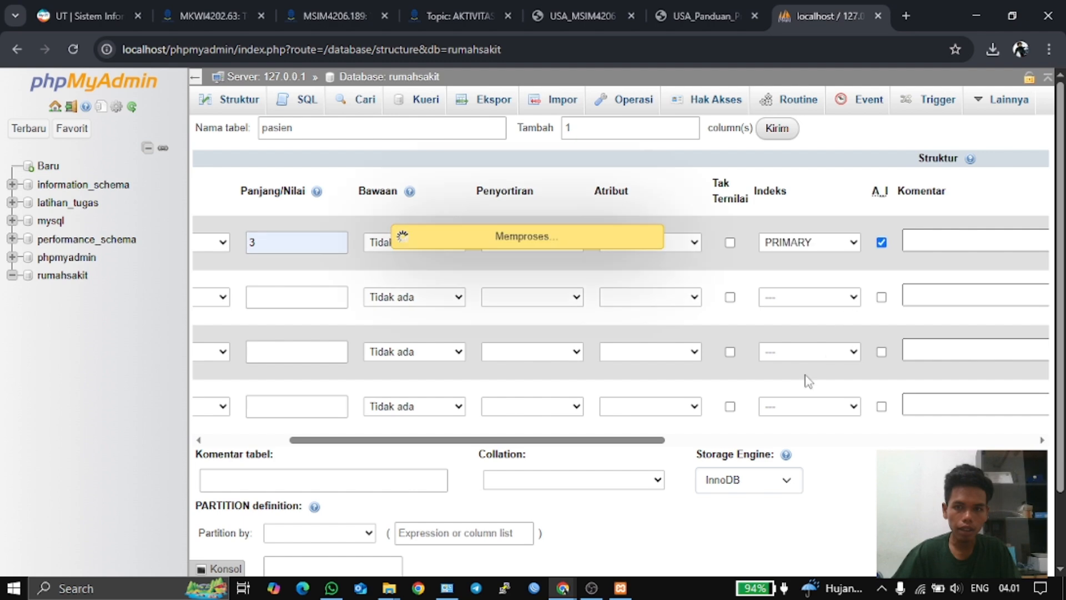
drag(659, 442, 560, 445)
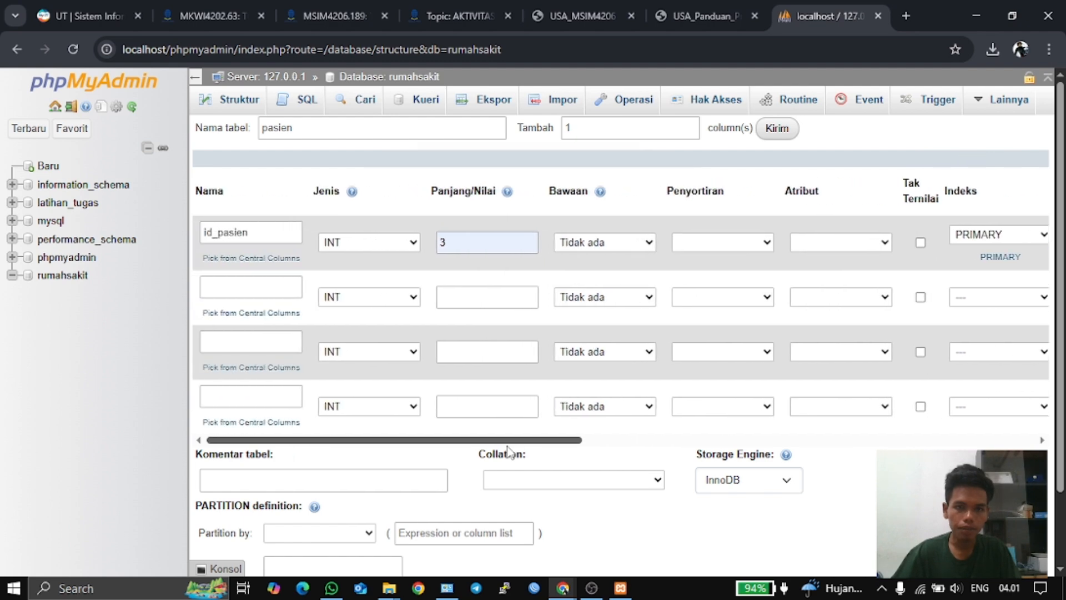
click(589, 12)
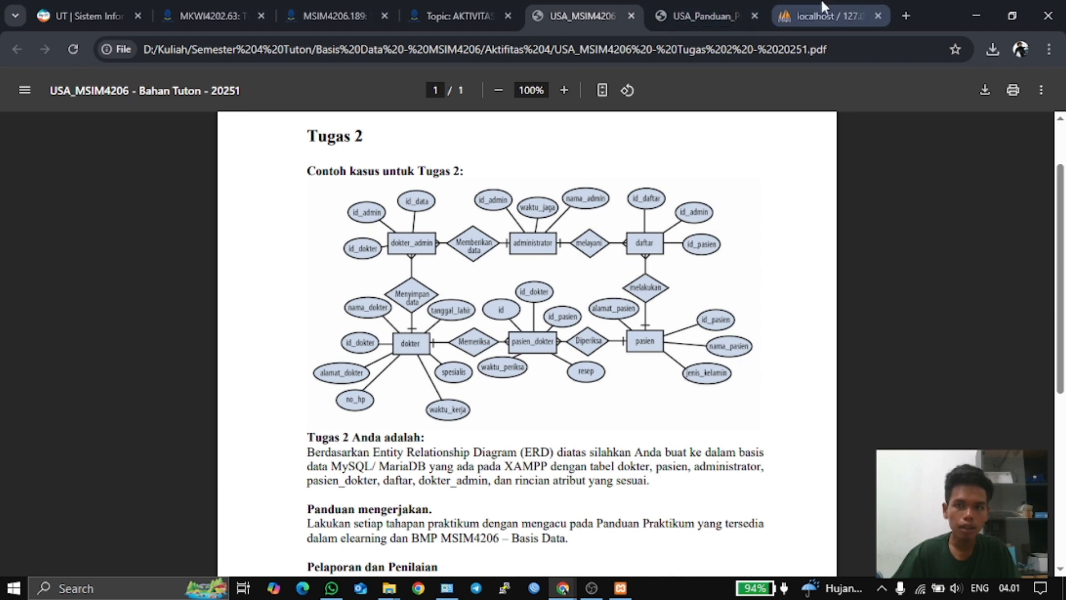
- Name the remaining pasien columns nama_pasien, jenis_kelami and alamat_pasien
click(827, 15)
click(206, 281)
click(221, 284)
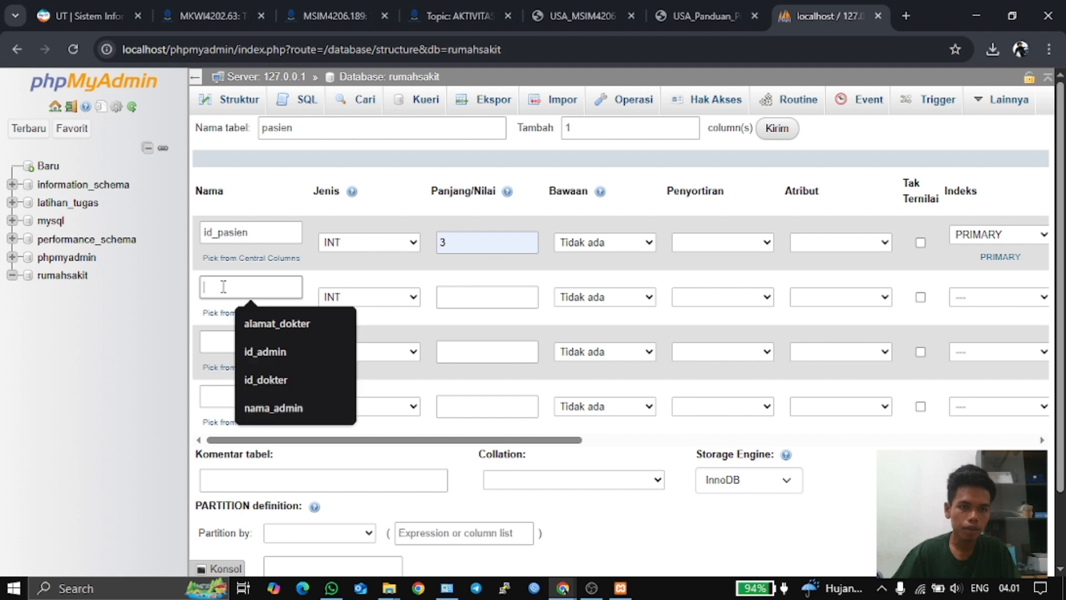
text(nama)
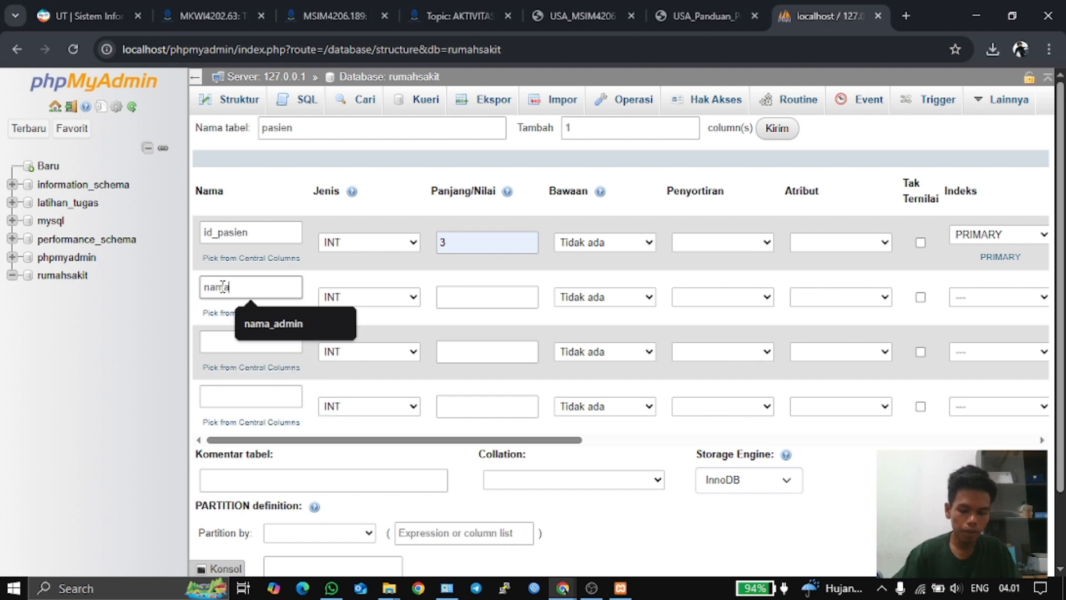
text(_pasien)
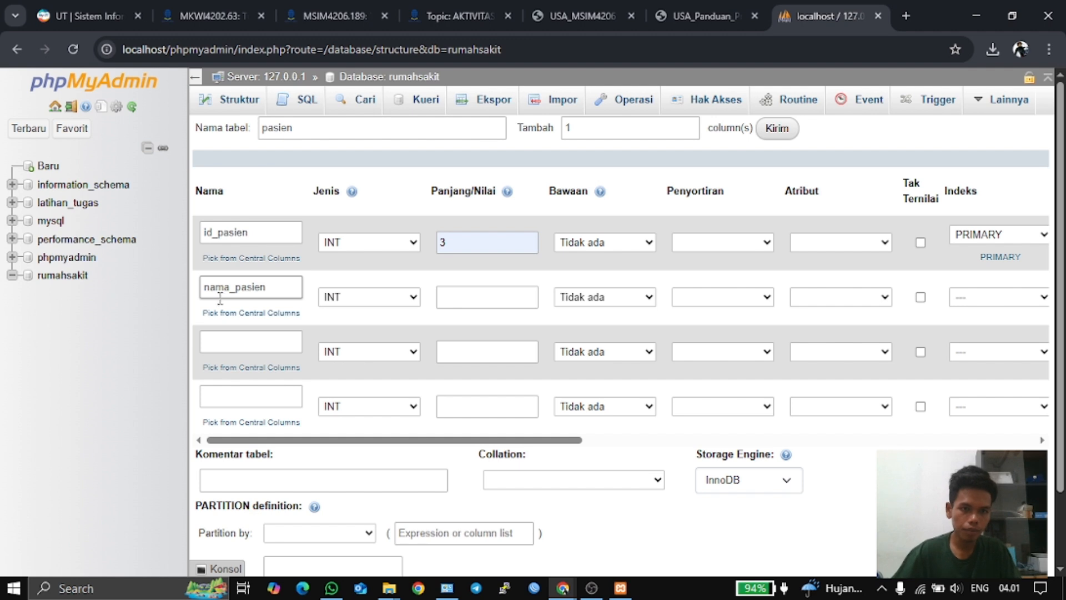
click(224, 342)
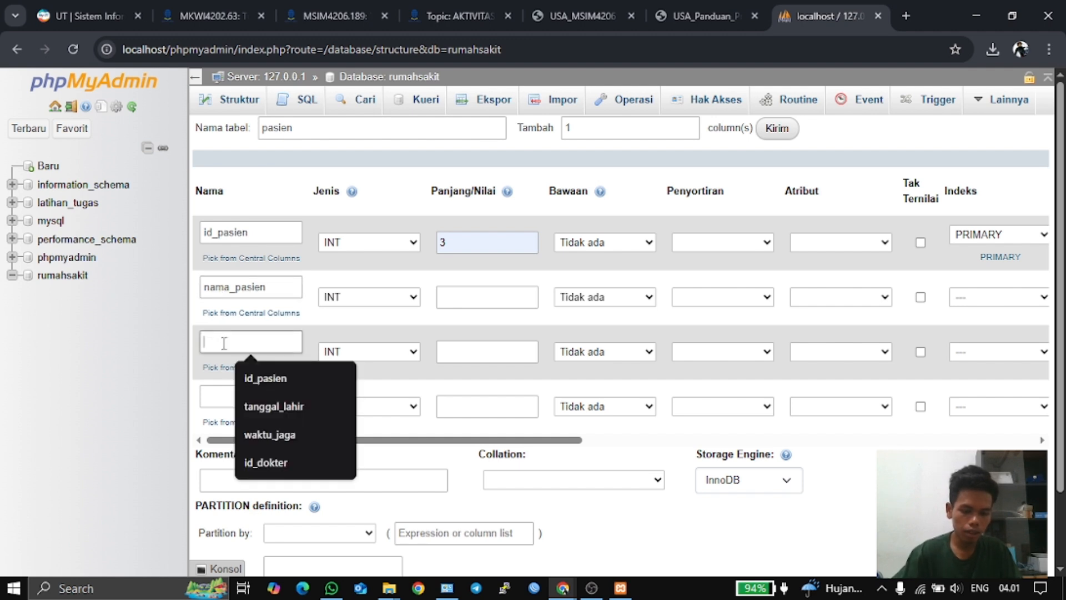
text(jenis_kelami)
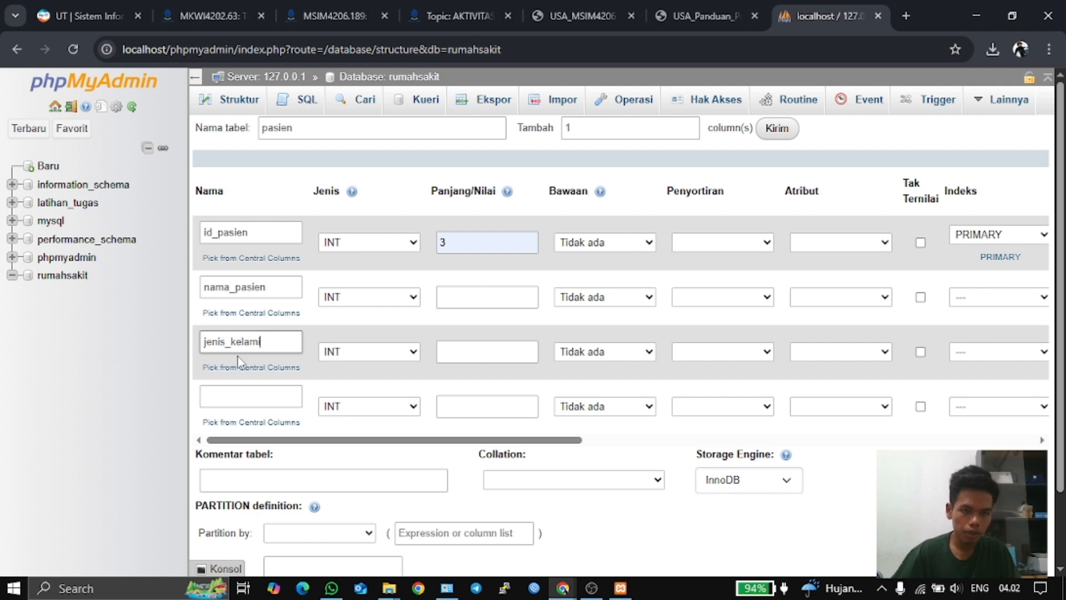
click(255, 396)
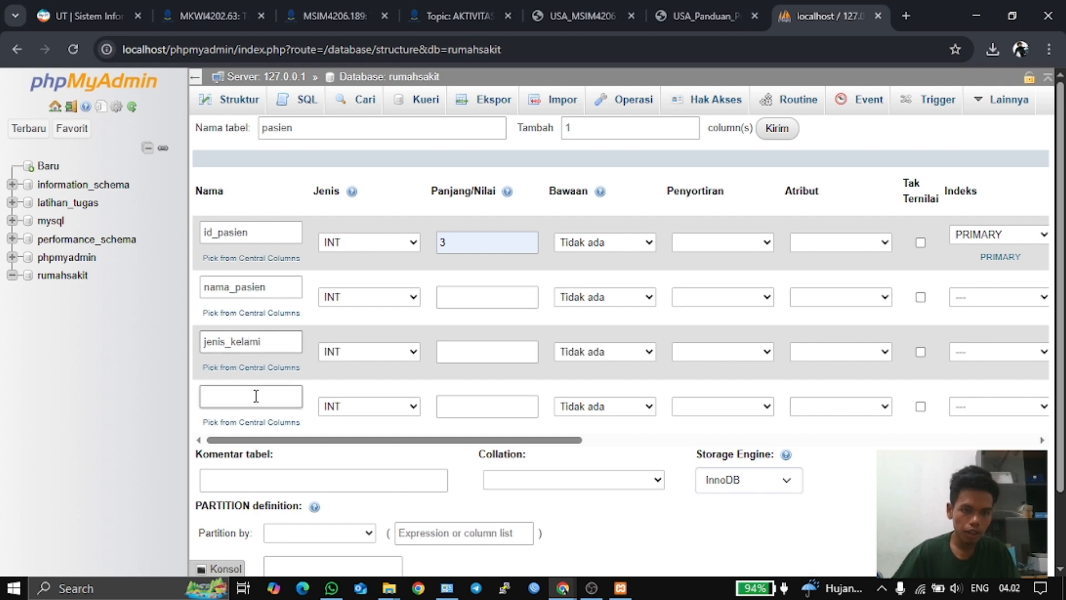
text(alamat)
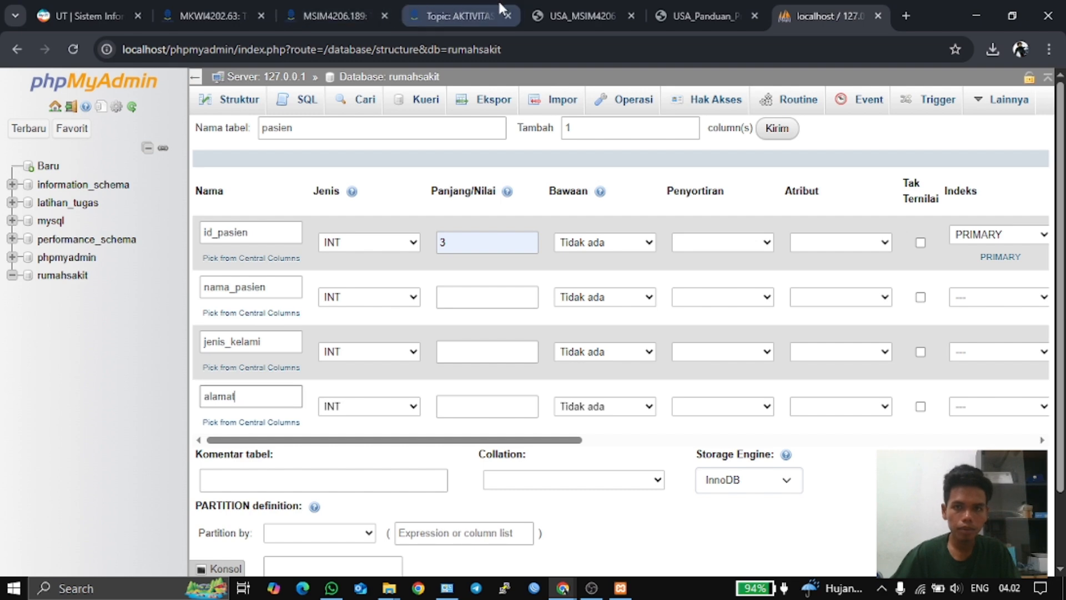
click(591, 8)
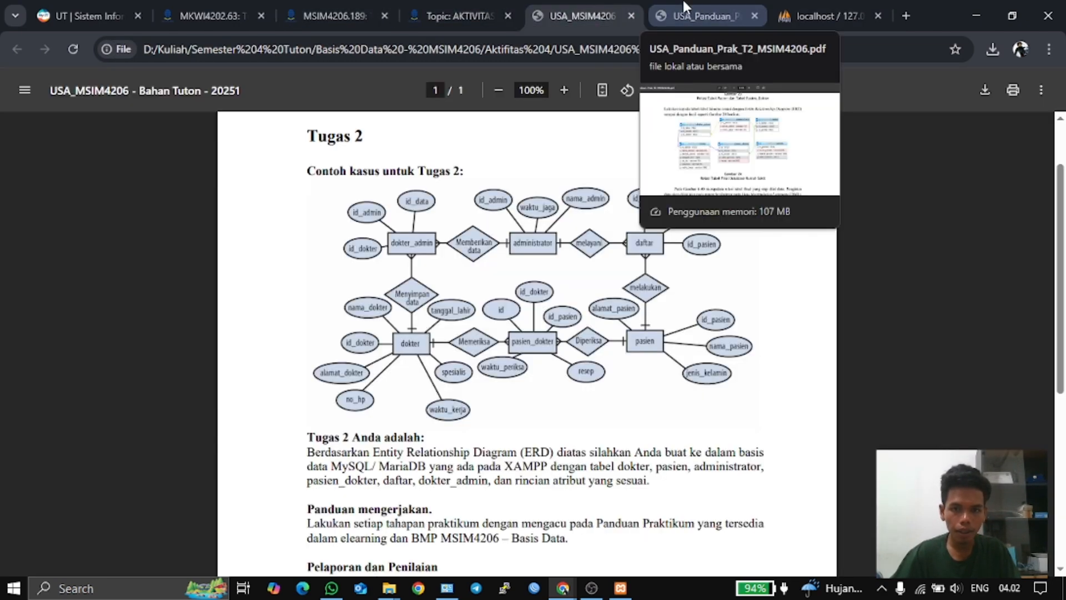
click(805, 16)
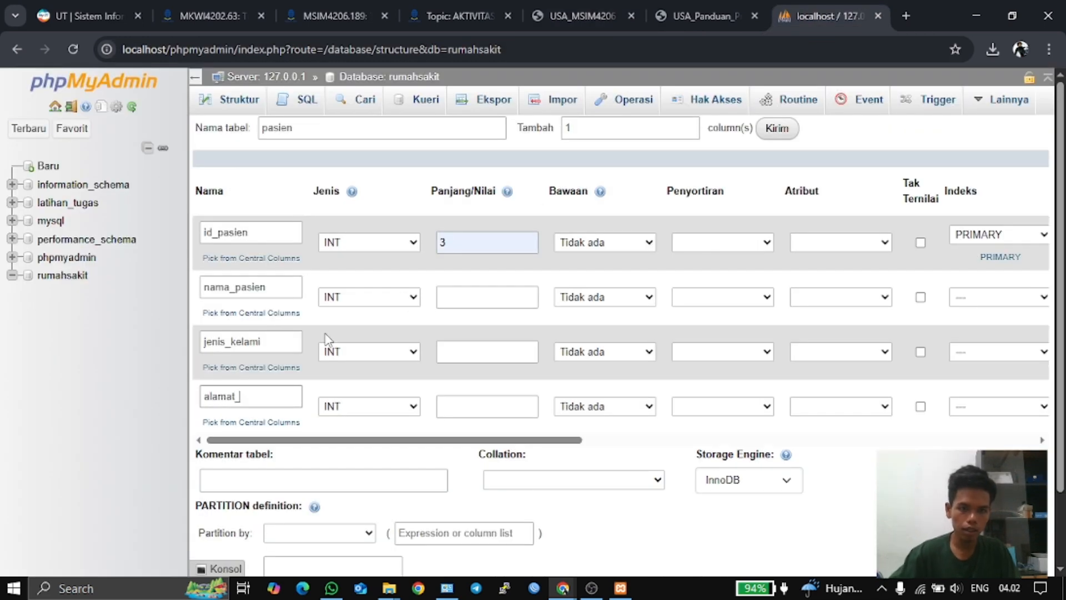
text(_pasien)
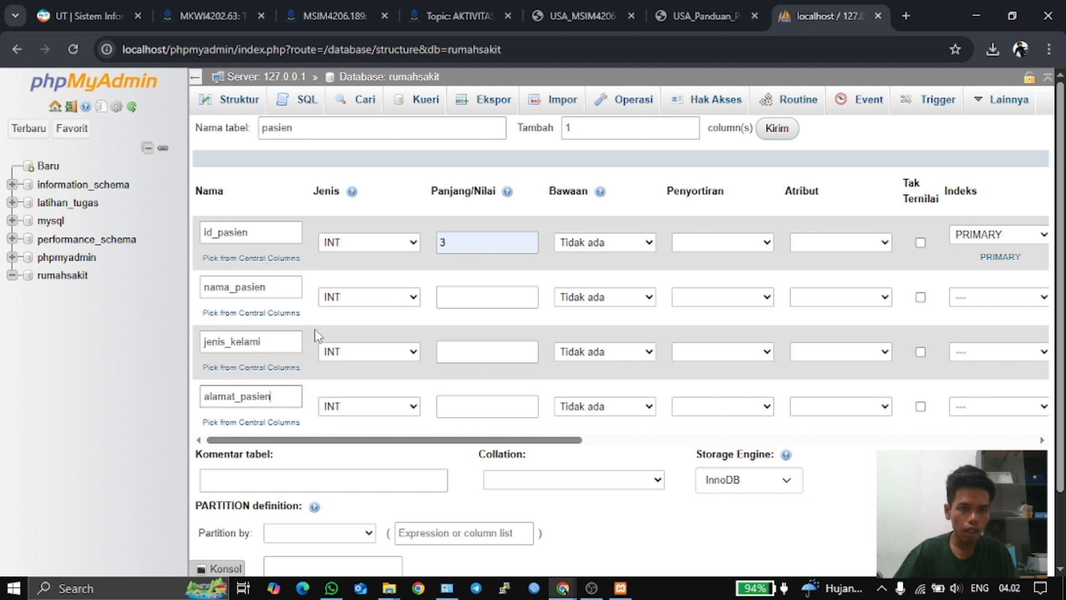
click(381, 299)
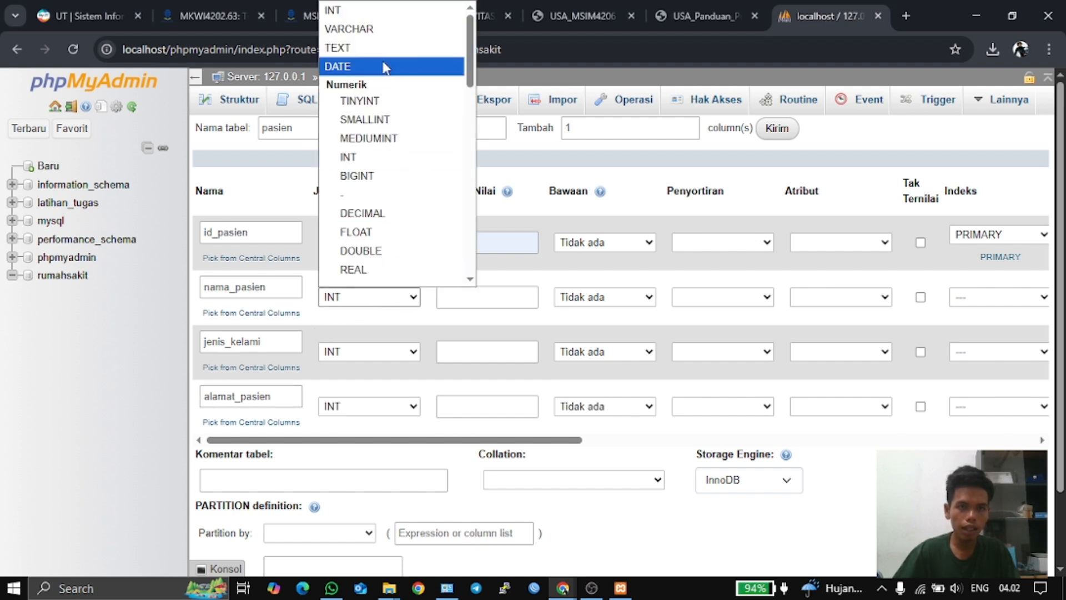
- Make nama_pasien a VARCHAR column of length 30
click(389, 29)
click(516, 302)
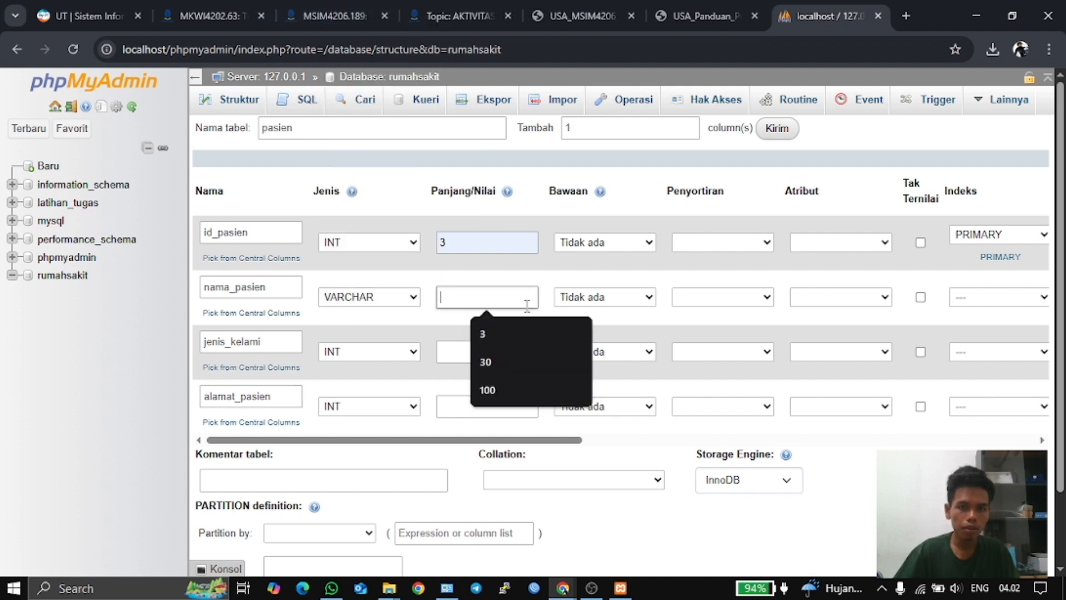
click(522, 359)
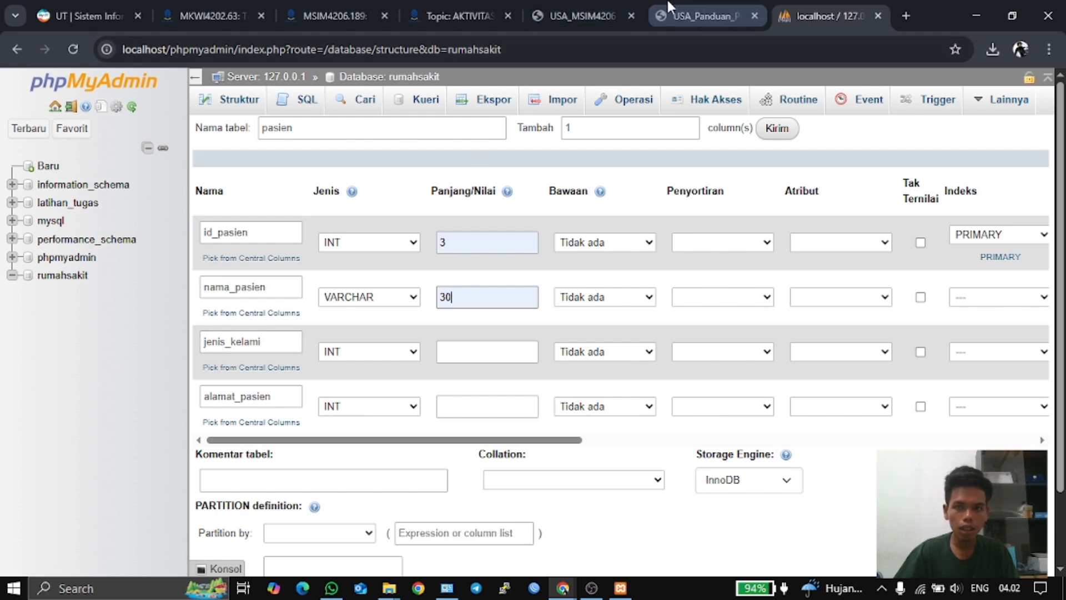
click(688, 8)
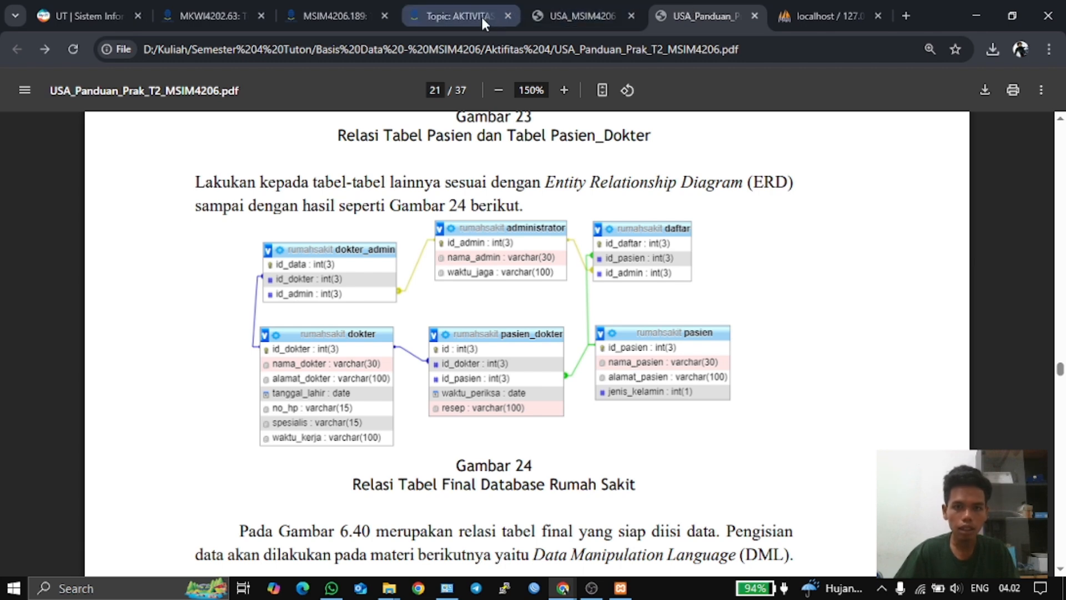
click(580, 15)
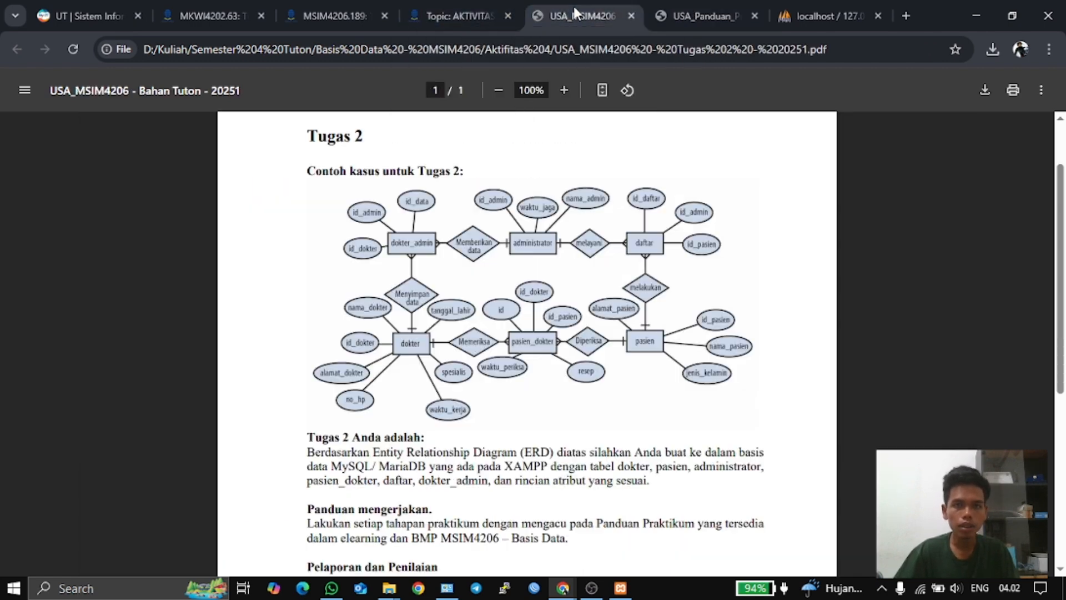
click(827, 15)
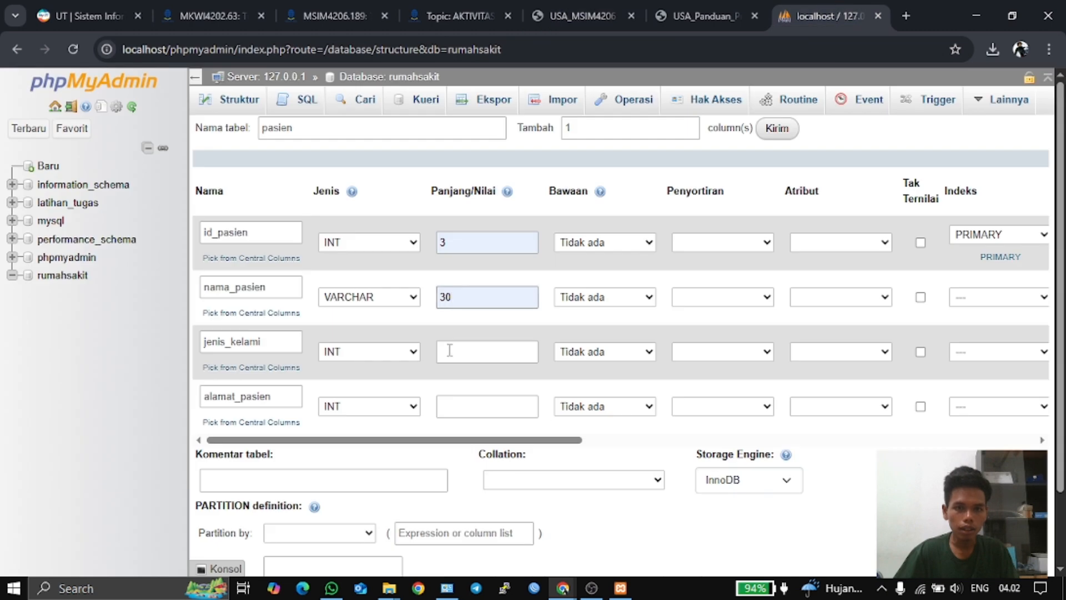
- Give jenis_kelami length 1 and make alamat_pasien VARCHAR(100)
click(492, 350)
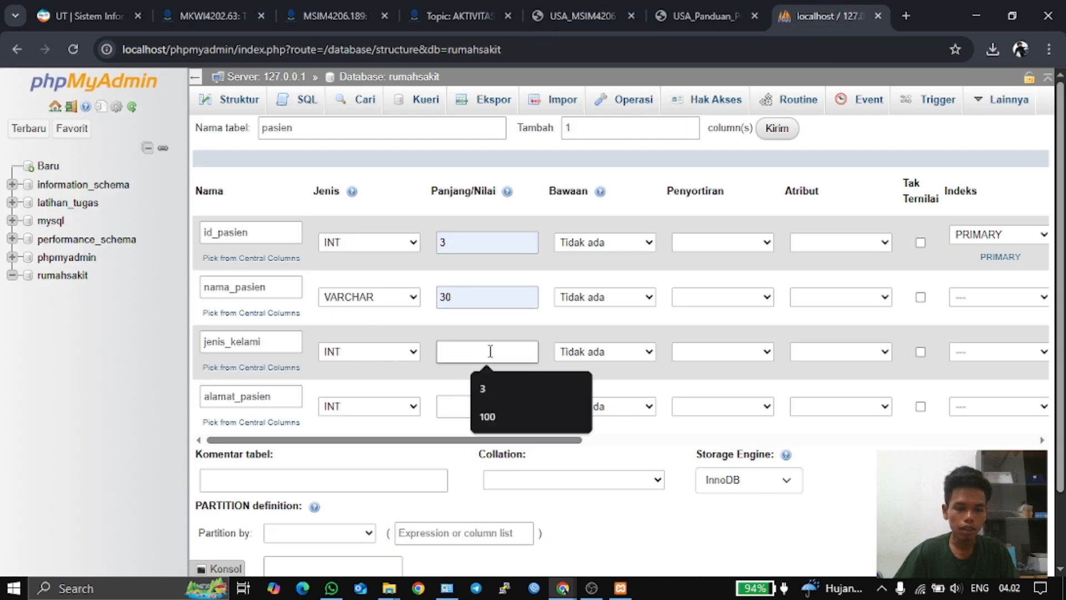
text(1)
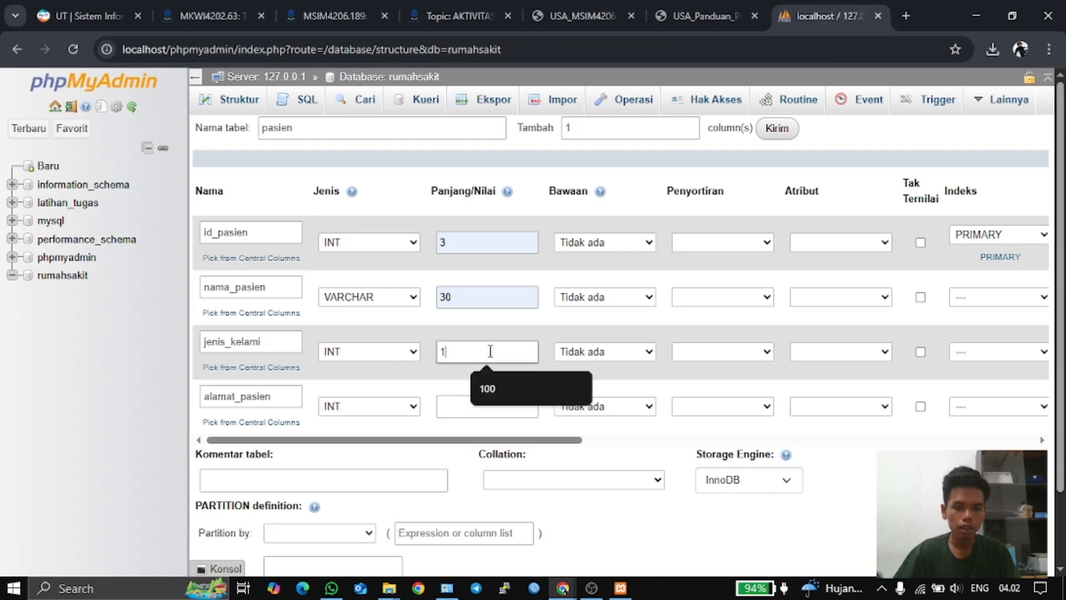
click(393, 411)
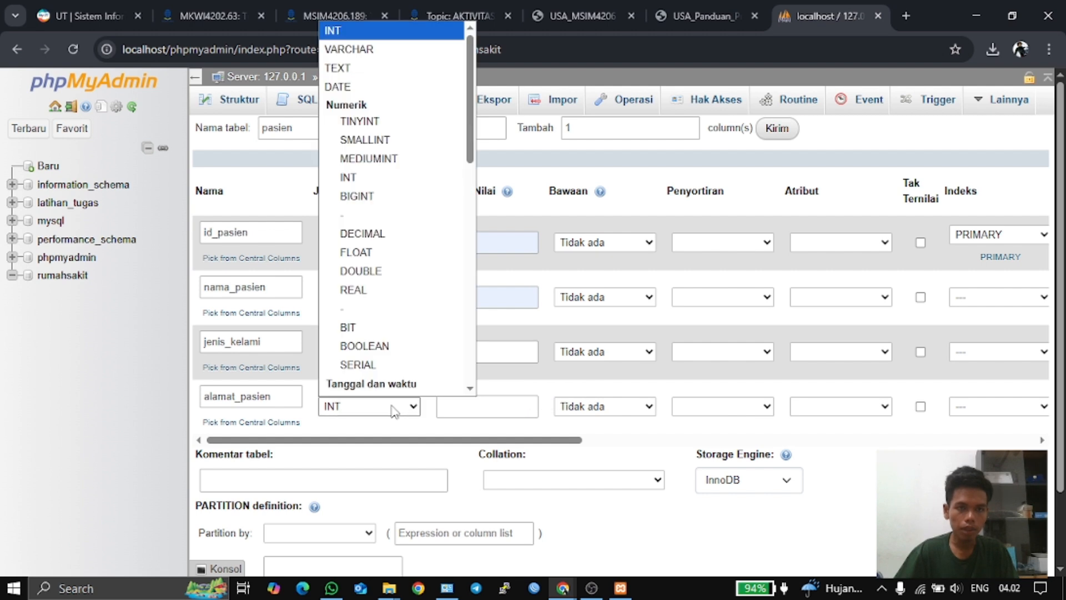
click(355, 49)
click(494, 410)
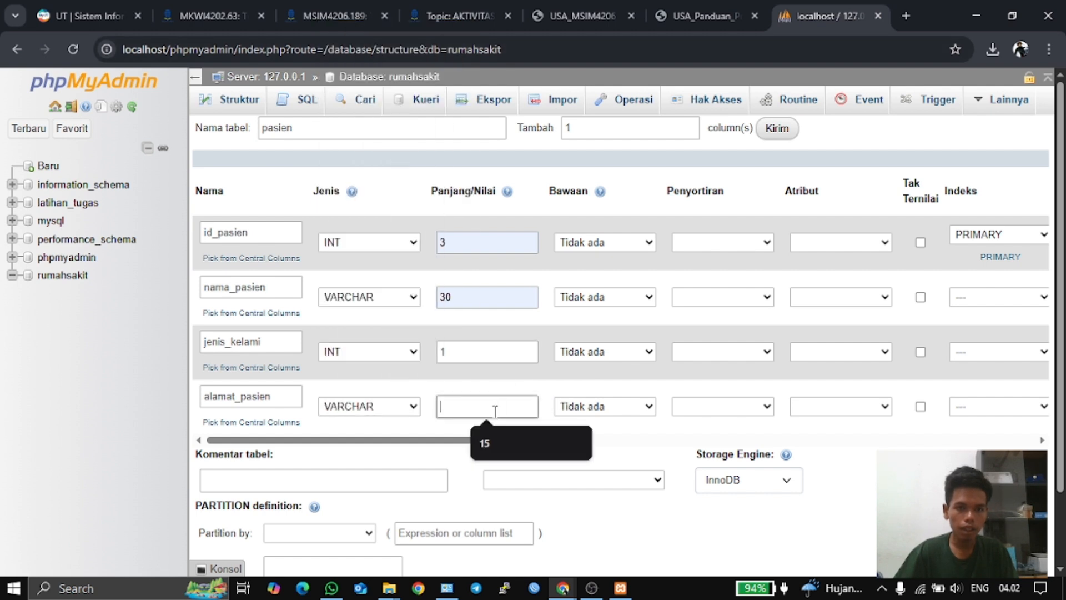
text(100)
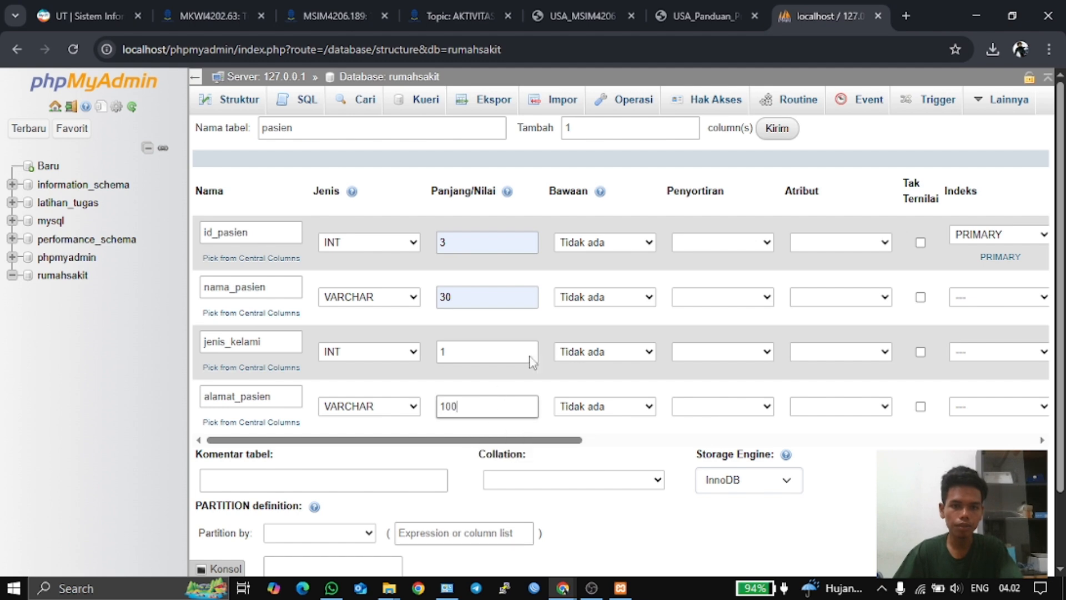
- Compare the column sizes with the ERD and save the pasien table
click(701, 15)
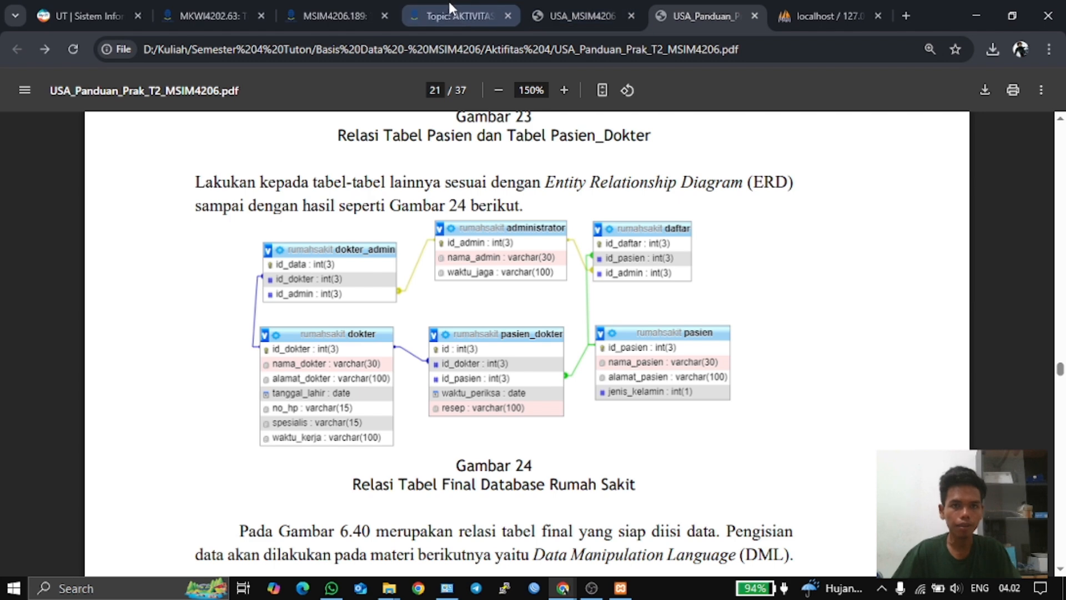
click(588, 15)
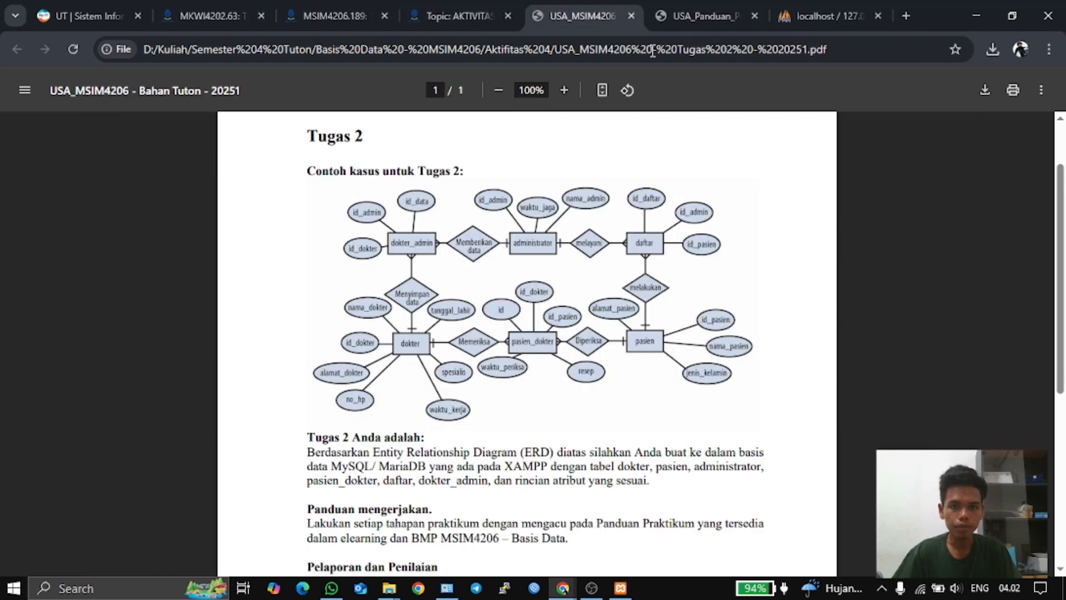
click(811, 22)
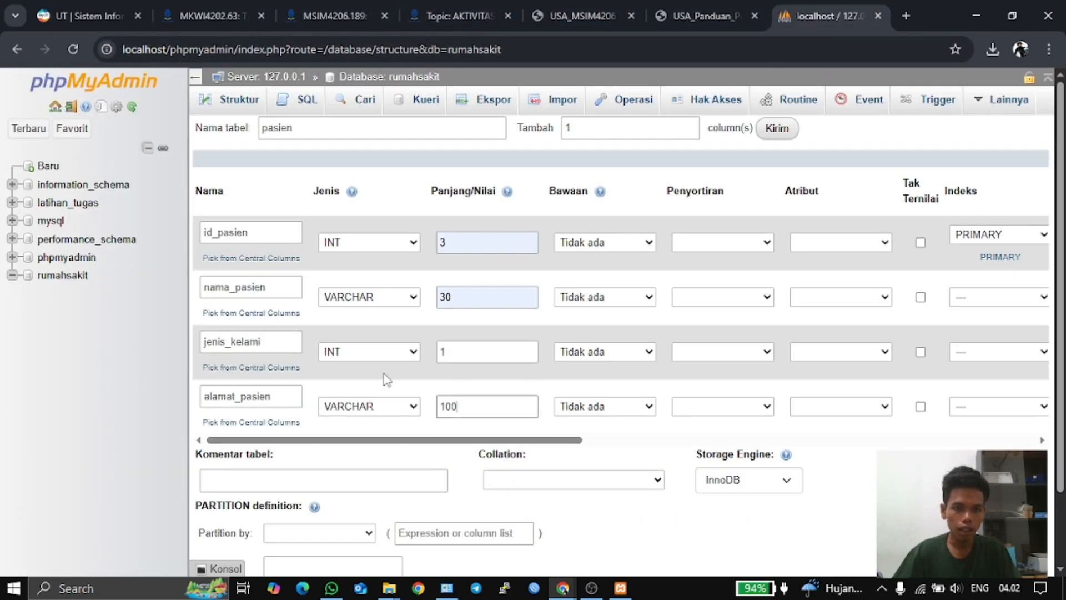
scroll(574, 479, down, 2)
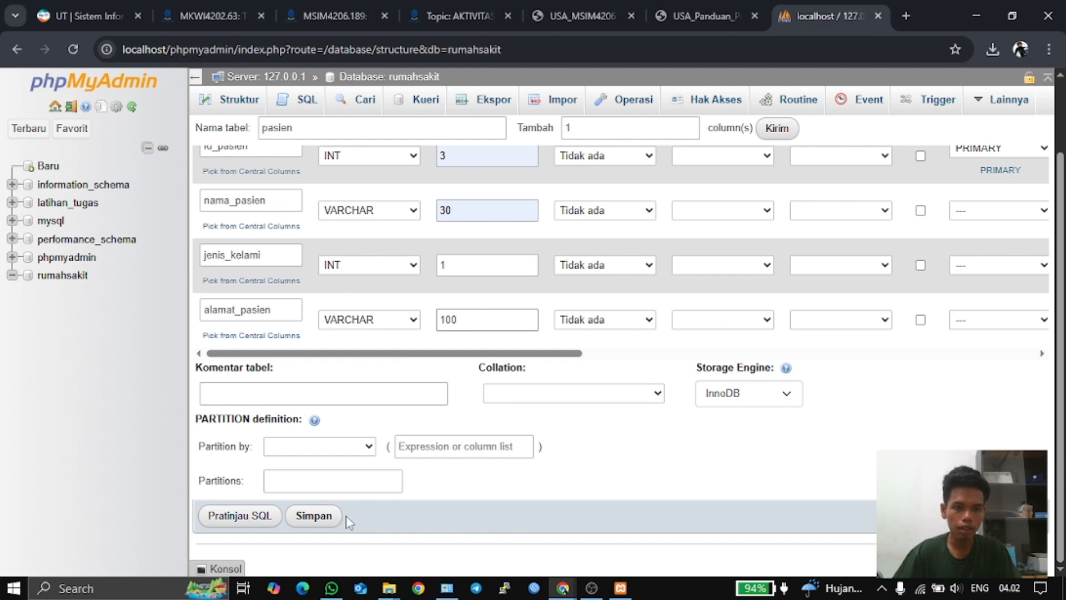
scroll(504, 498, up, 2)
scroll(452, 491, down, 2)
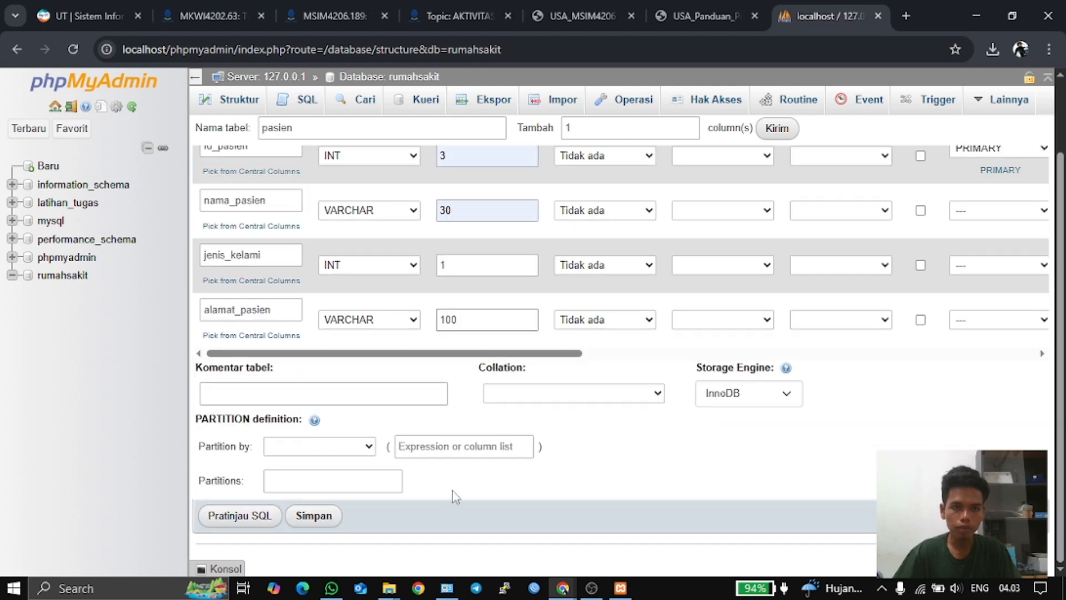
scroll(409, 481, up, 2)
scroll(419, 503, down, 2)
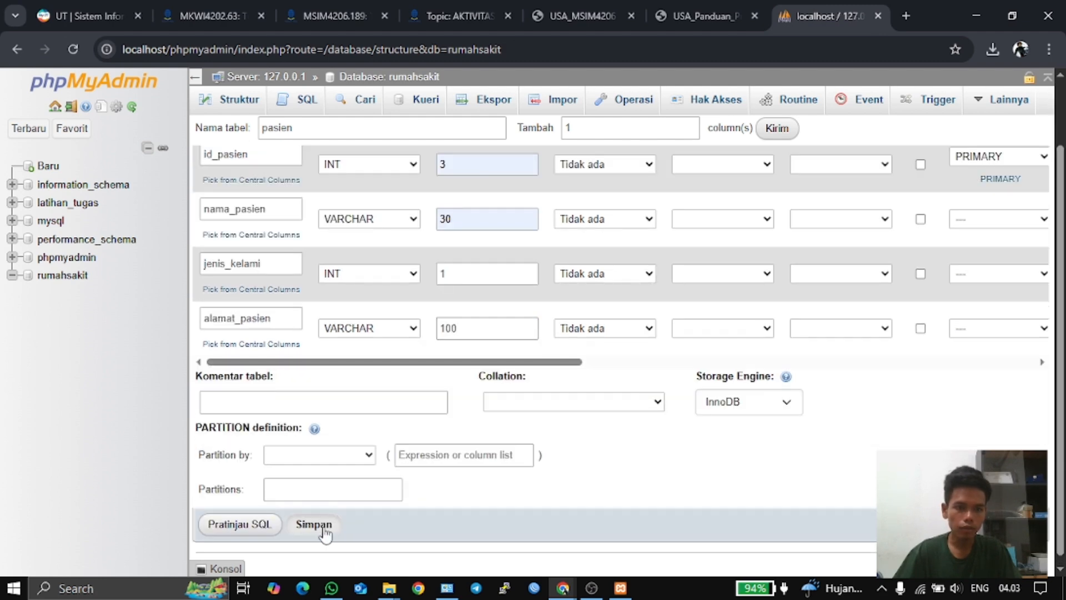
click(325, 528)
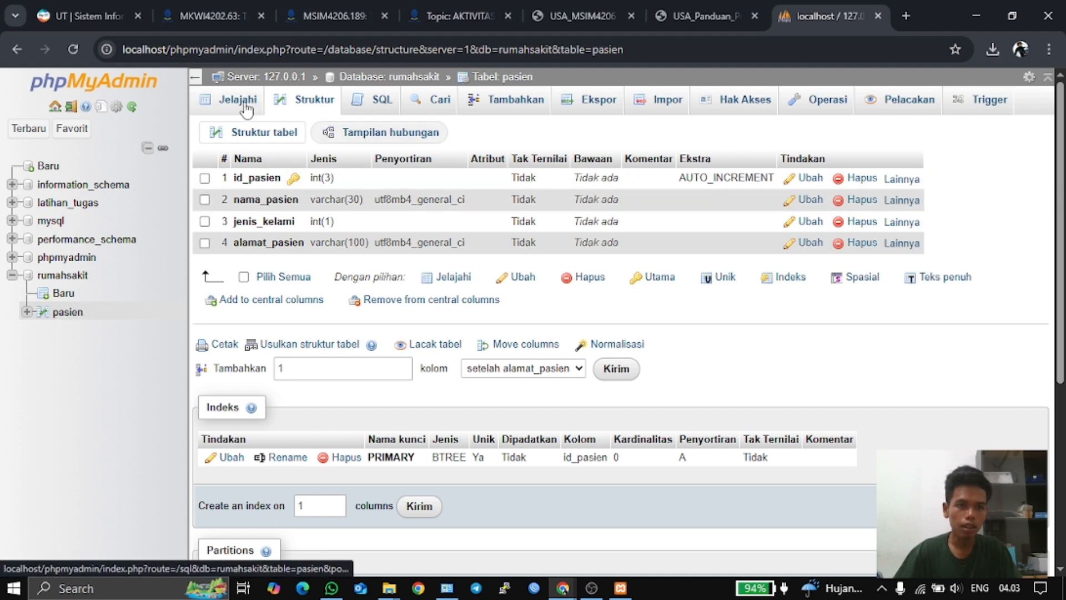
- Open a blank new-table form in rumahsakit and view the ERD for the next table
click(53, 298)
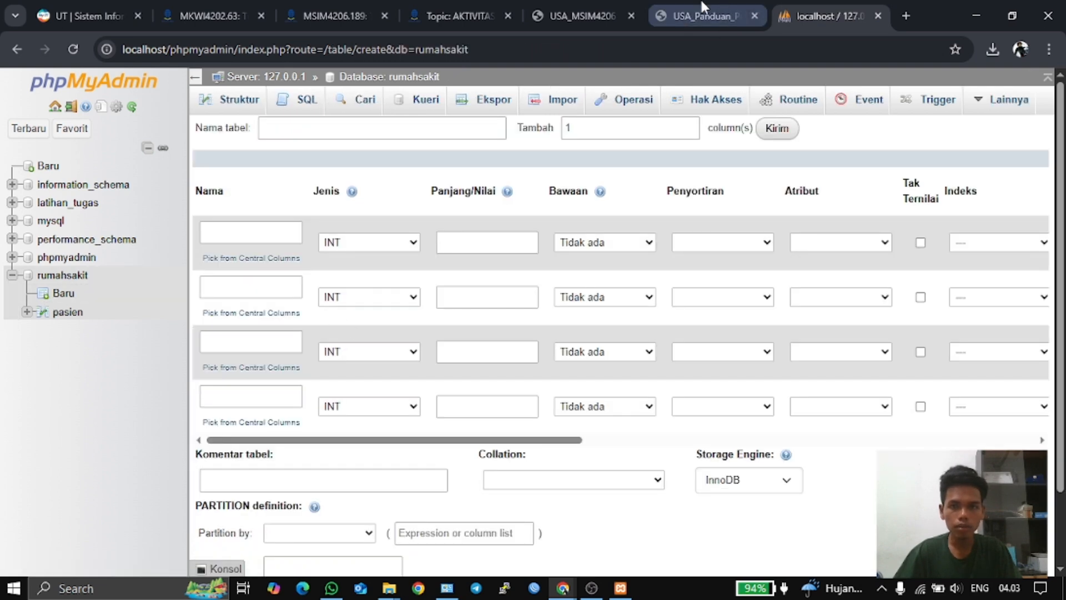
click(569, 12)
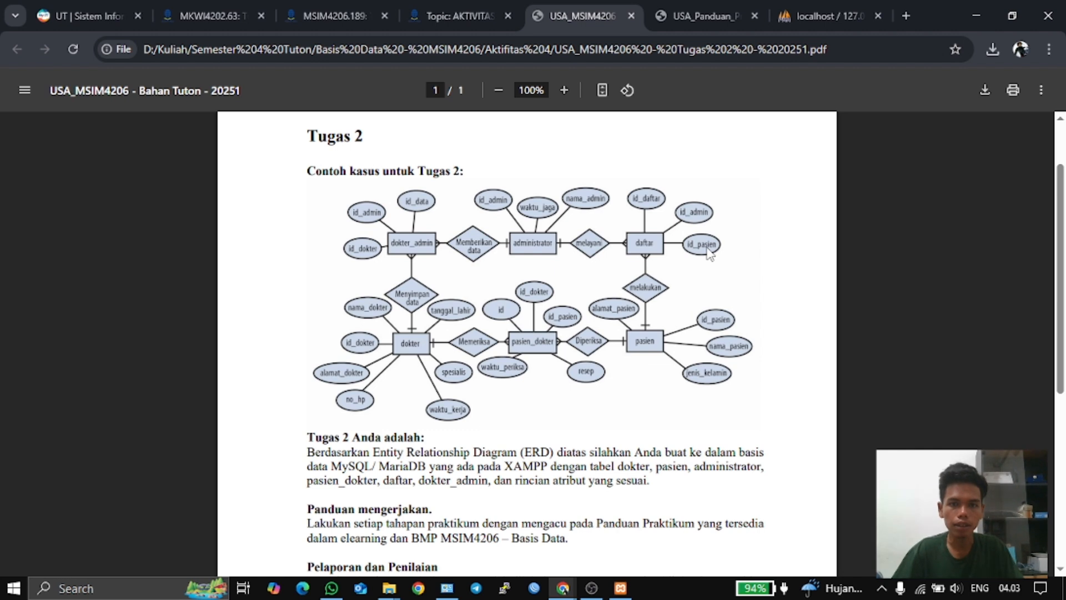
- Name the new table daftar with columns id_daftar, id_admin and id_pasien
click(809, 6)
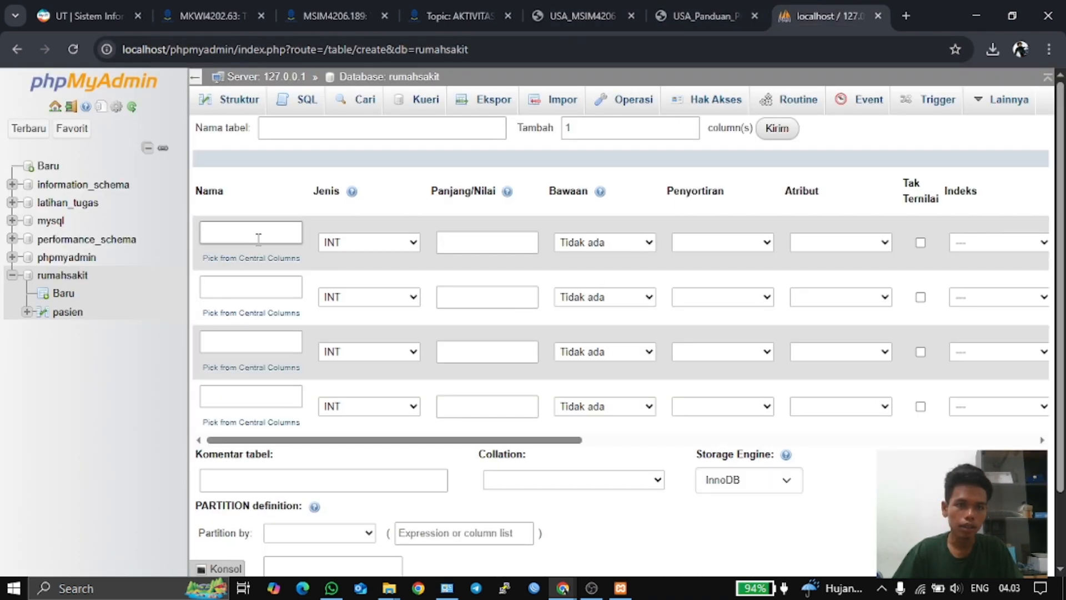
click(330, 122)
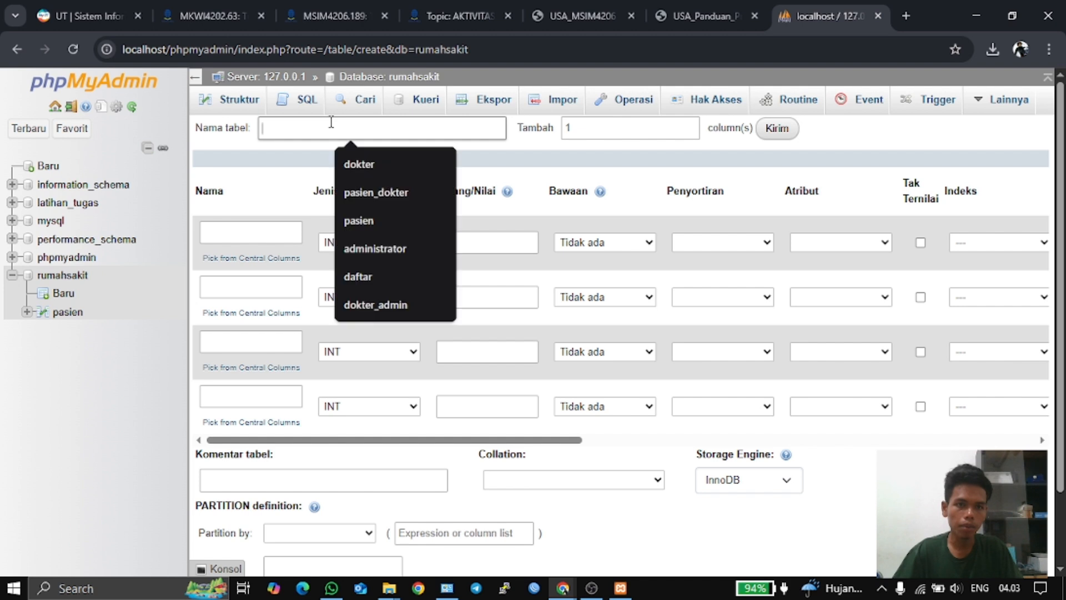
click(351, 275)
click(238, 230)
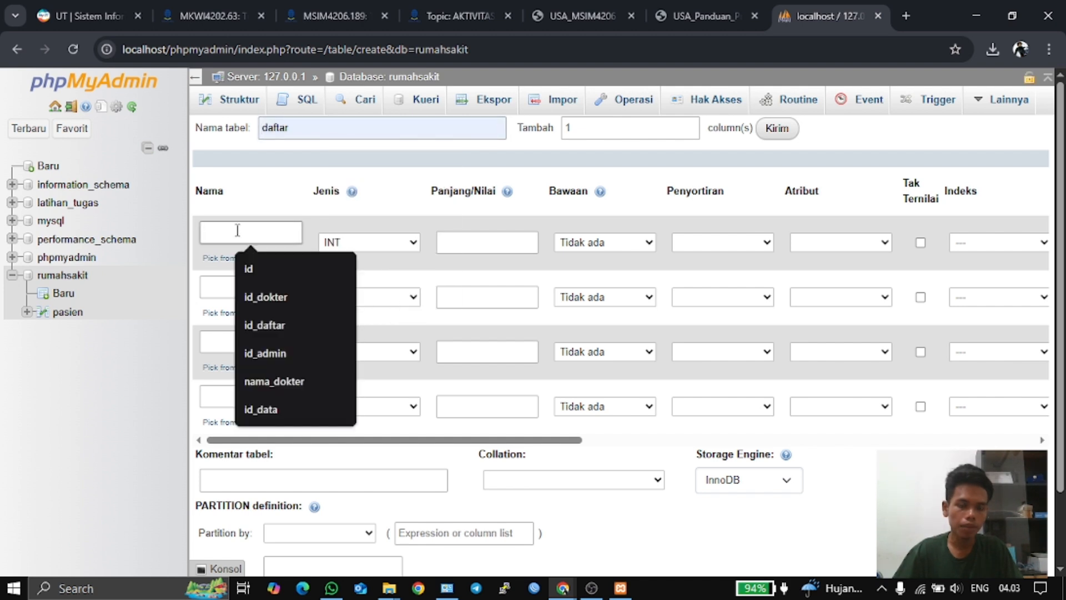
click(259, 323)
click(243, 287)
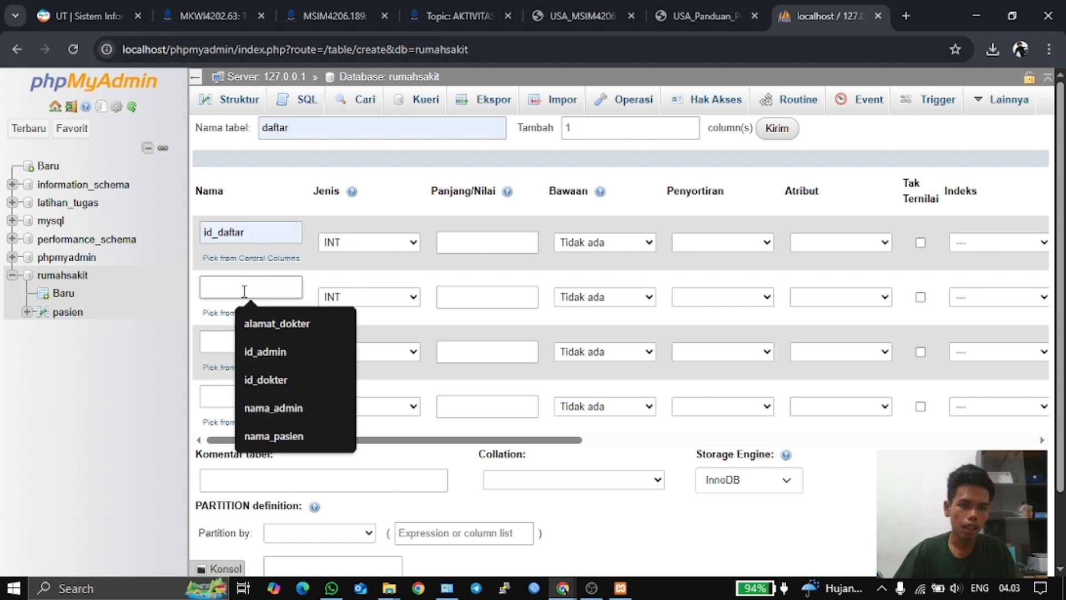
click(580, 14)
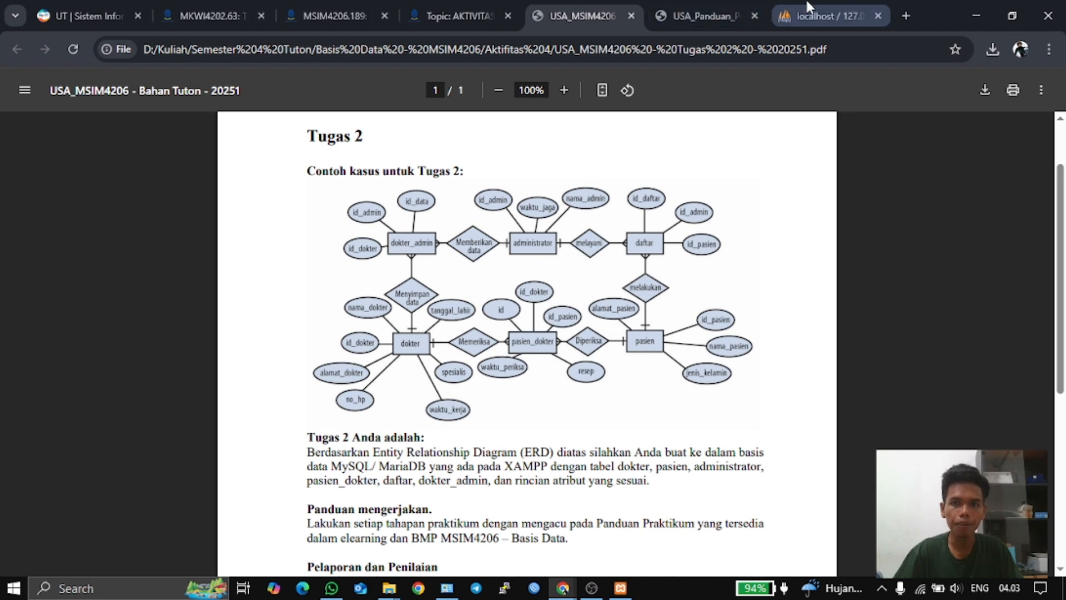
click(830, 16)
click(227, 288)
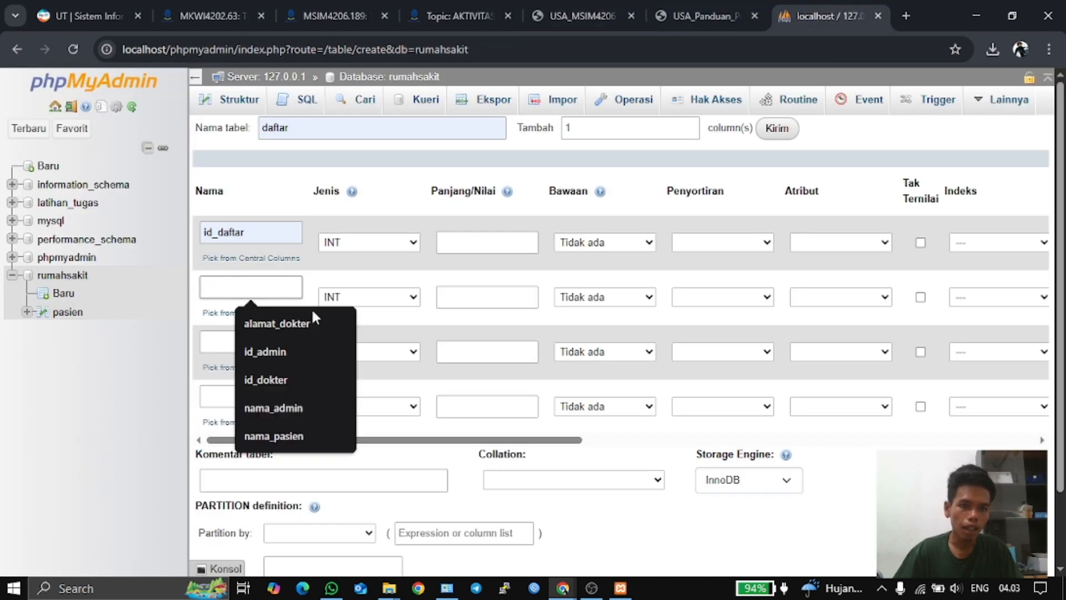
click(312, 349)
click(250, 342)
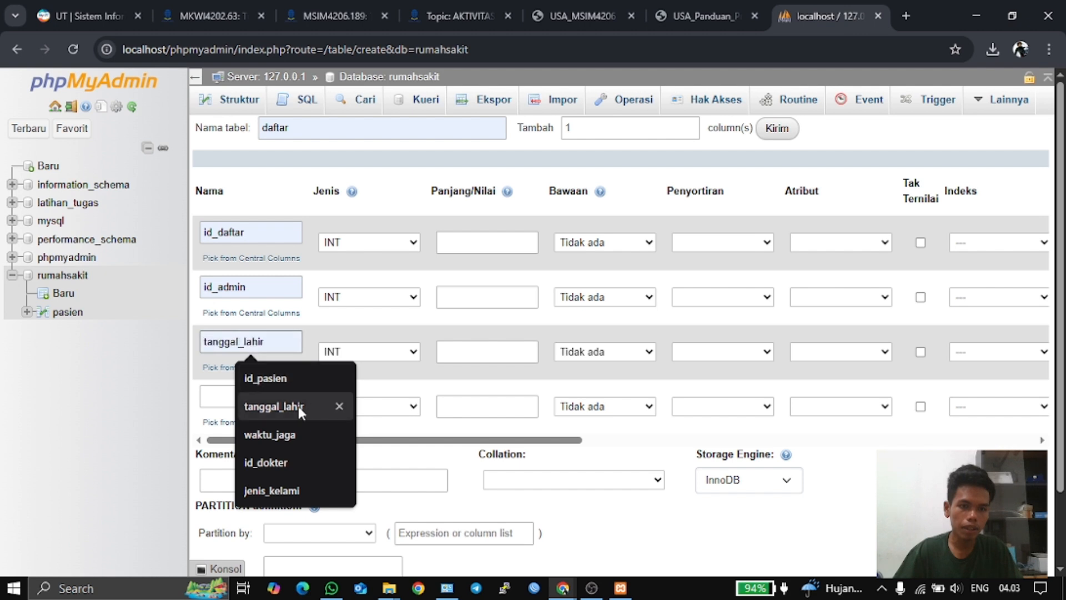
click(278, 379)
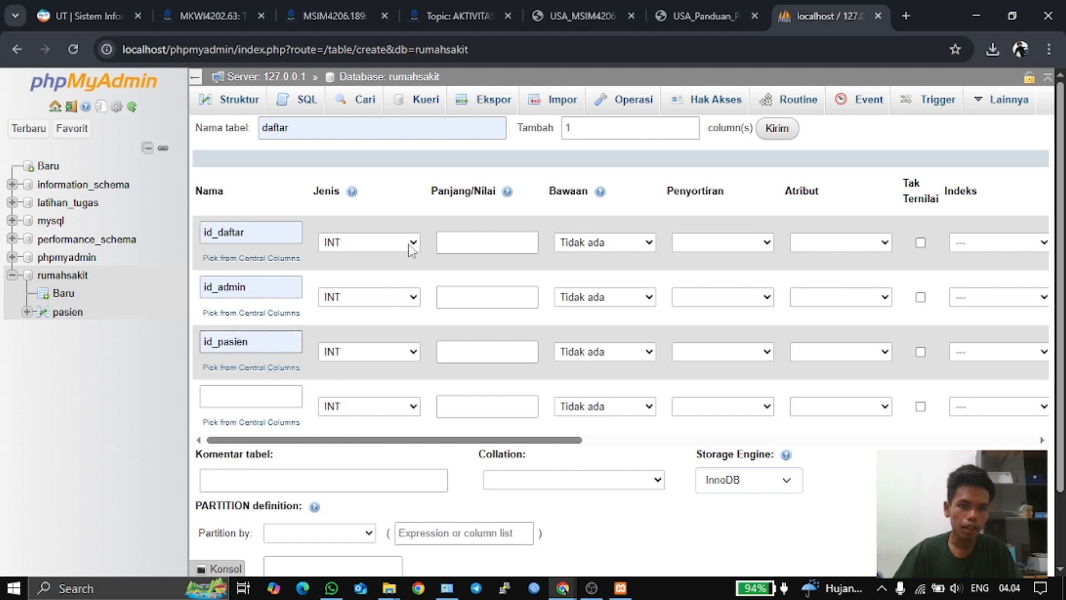
- Give all three columns length 3, make id_daftar auto-increment primary, and save
click(488, 242)
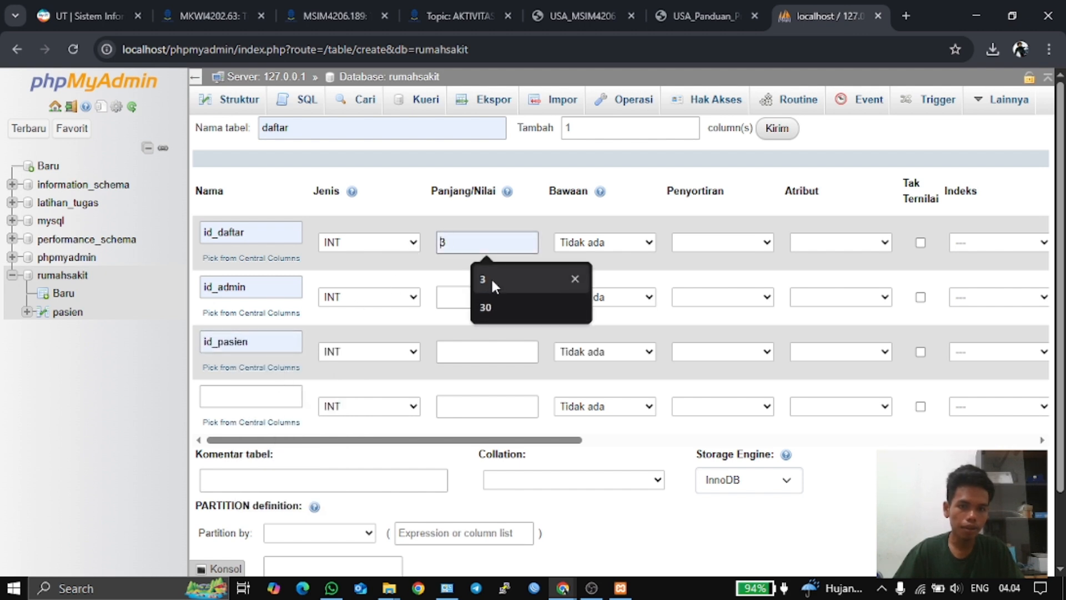
click(491, 278)
click(475, 297)
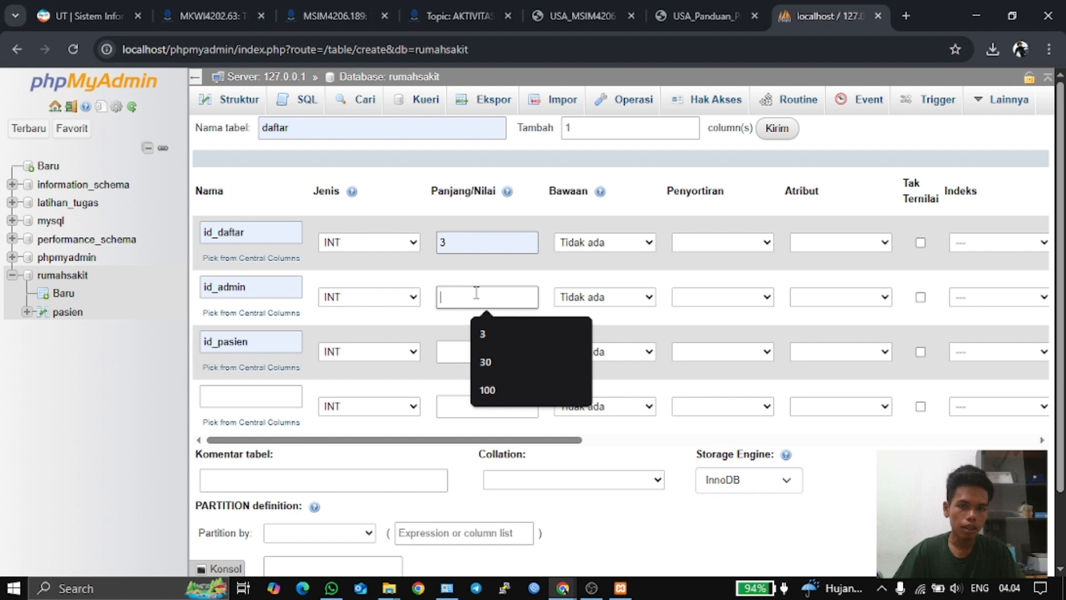
click(496, 336)
click(488, 352)
click(508, 391)
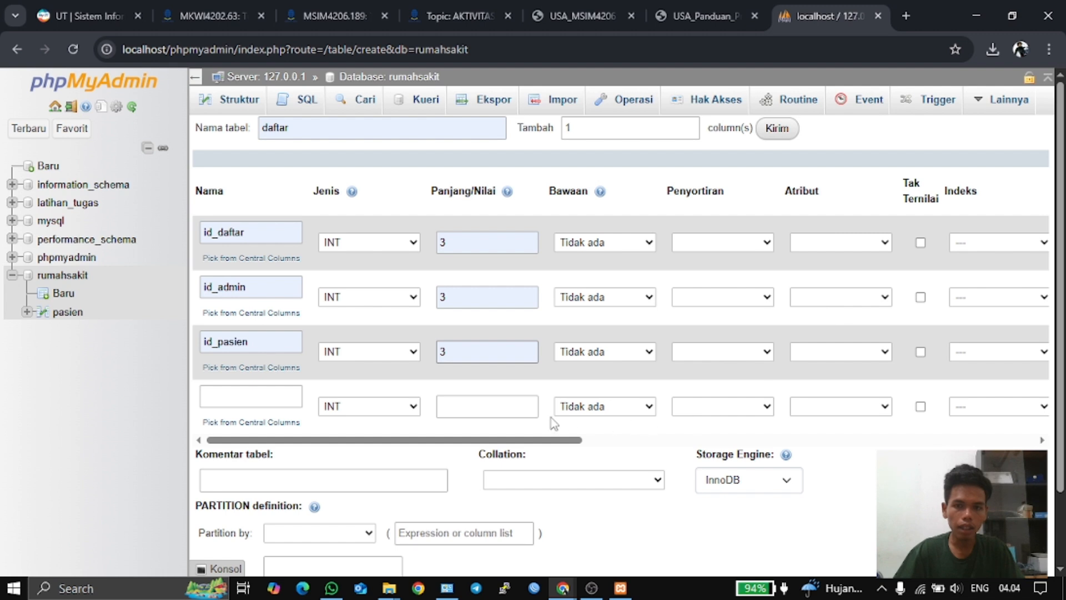
drag(549, 442, 631, 443)
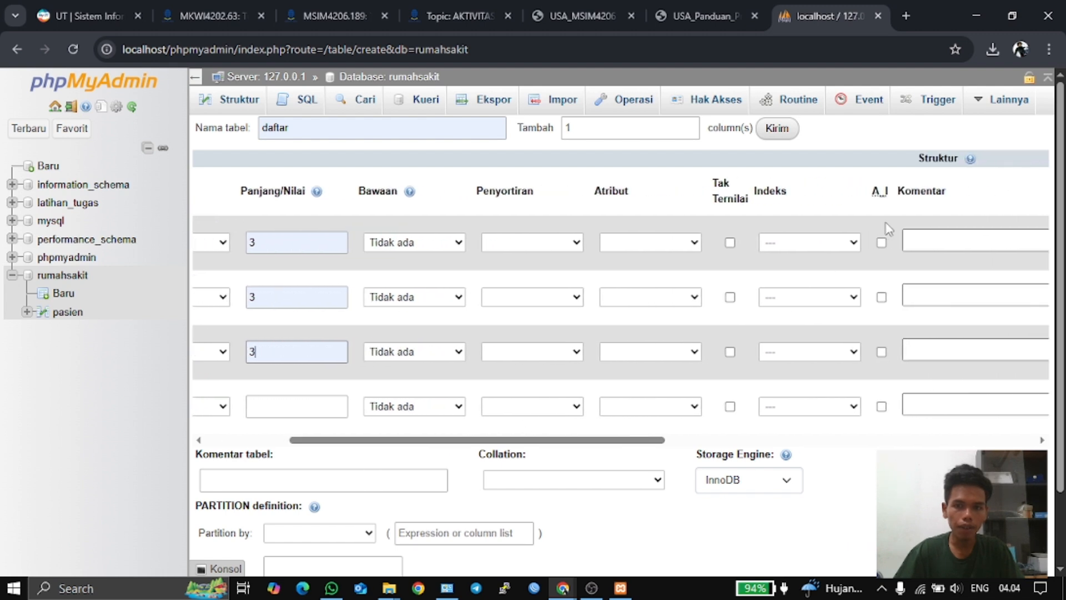
click(880, 243)
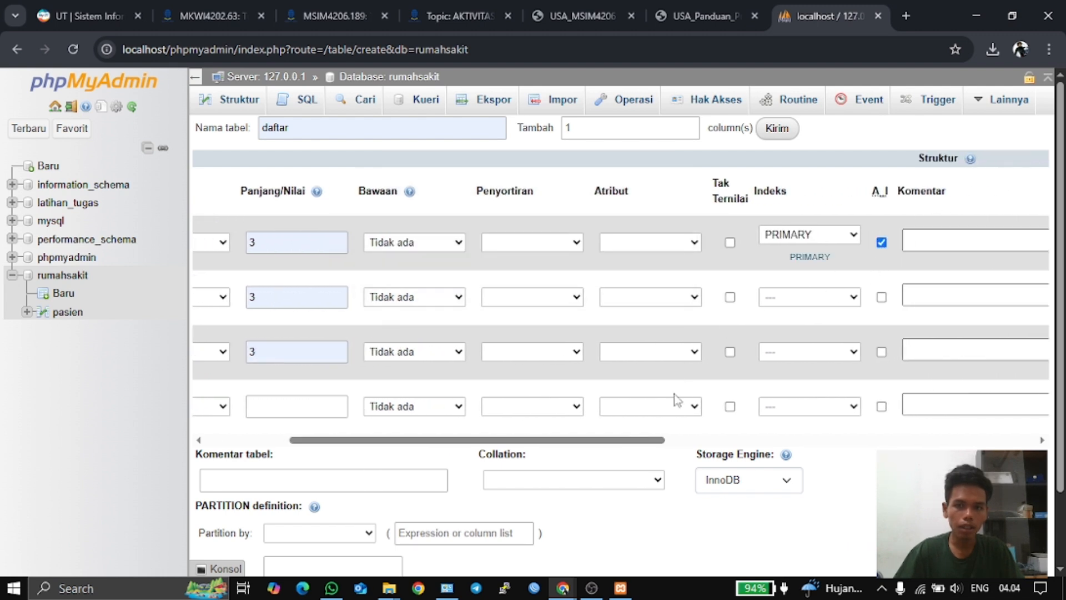
drag(629, 448, 525, 449)
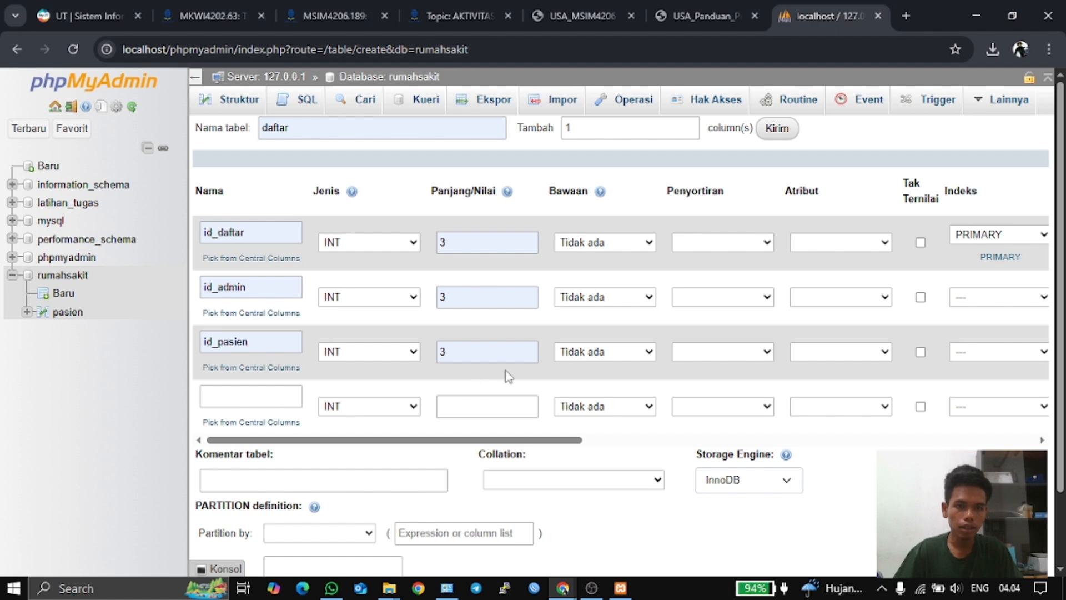
scroll(538, 383, down, 2)
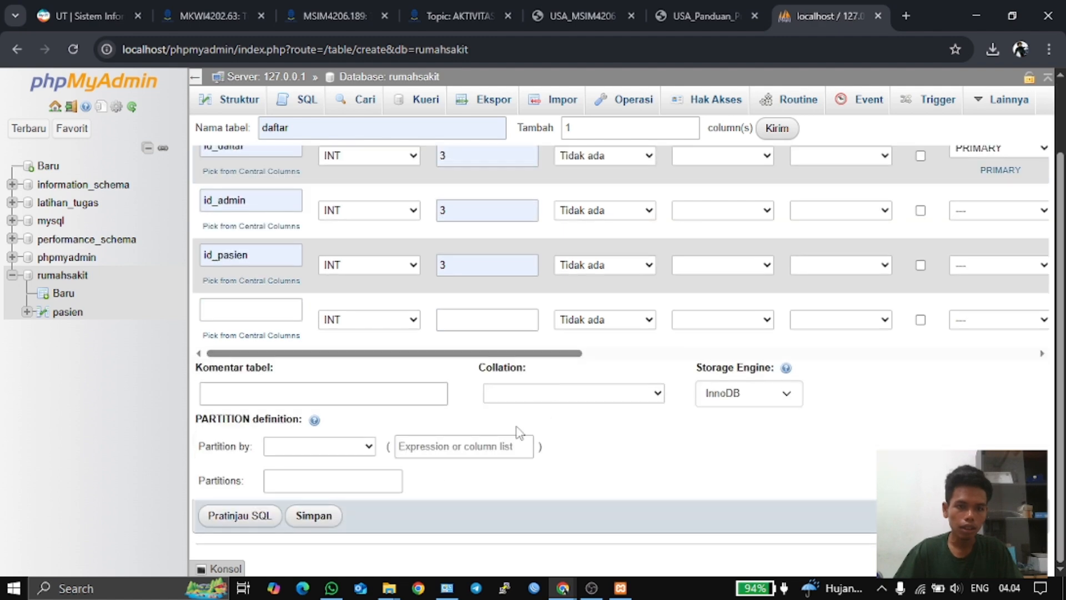
click(311, 515)
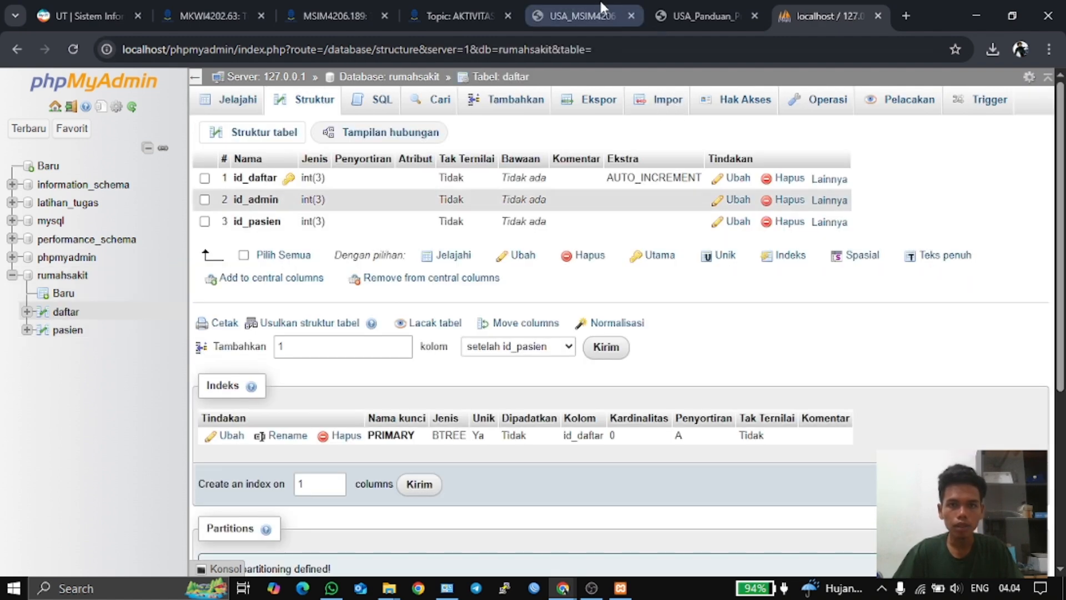
- Consult the ERD PDF twice, returning to the daftar table's structure in phpMyAdmin
click(595, 2)
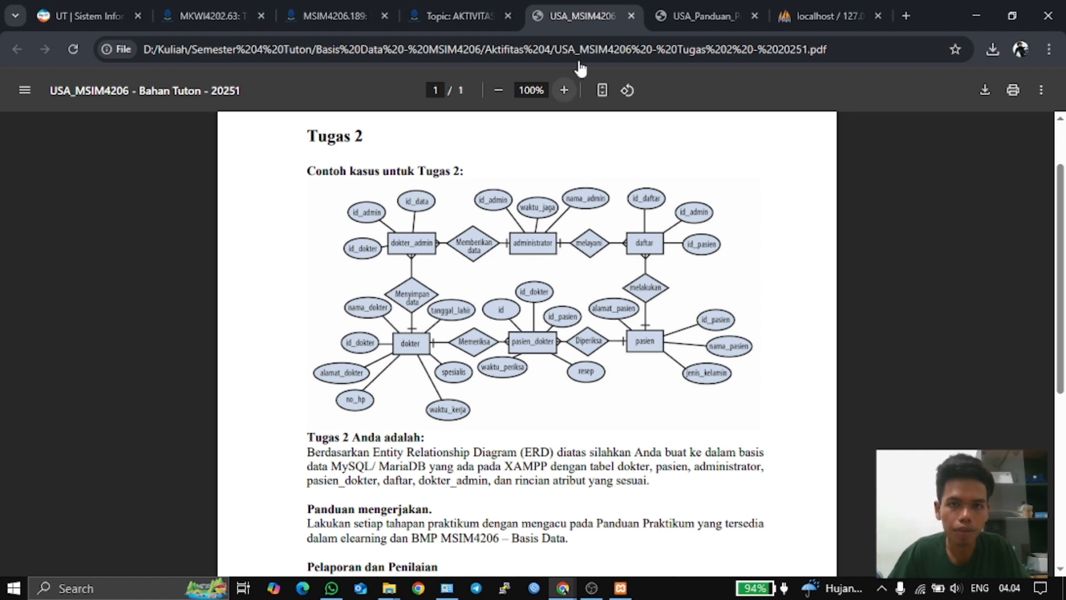
click(826, 8)
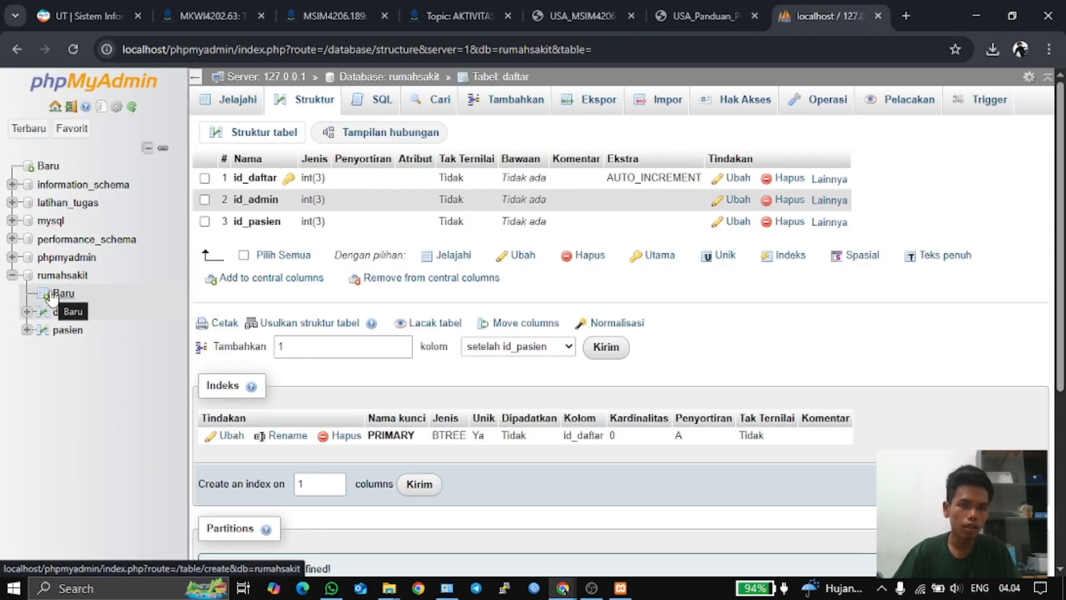
click(580, 15)
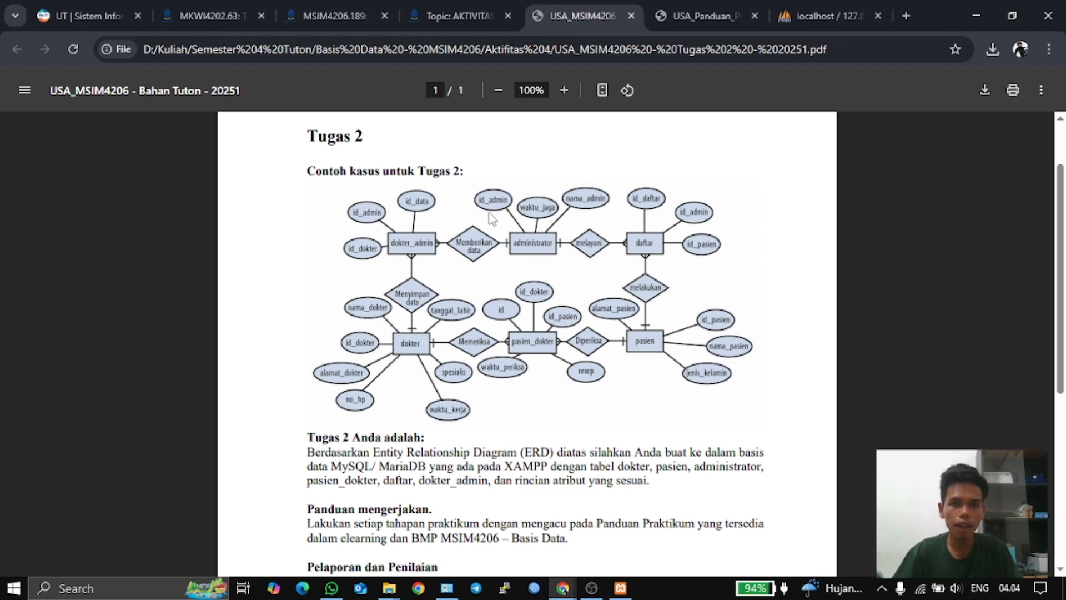
click(821, 10)
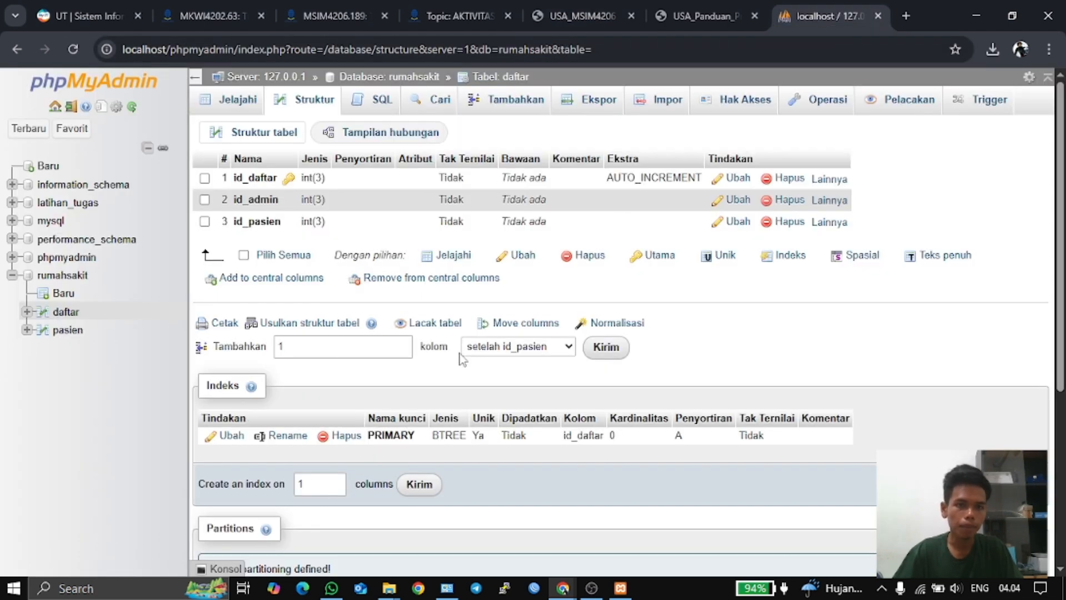
- Start a new table in rumahsakit named administrator, checking the ERD for its attributes
click(62, 293)
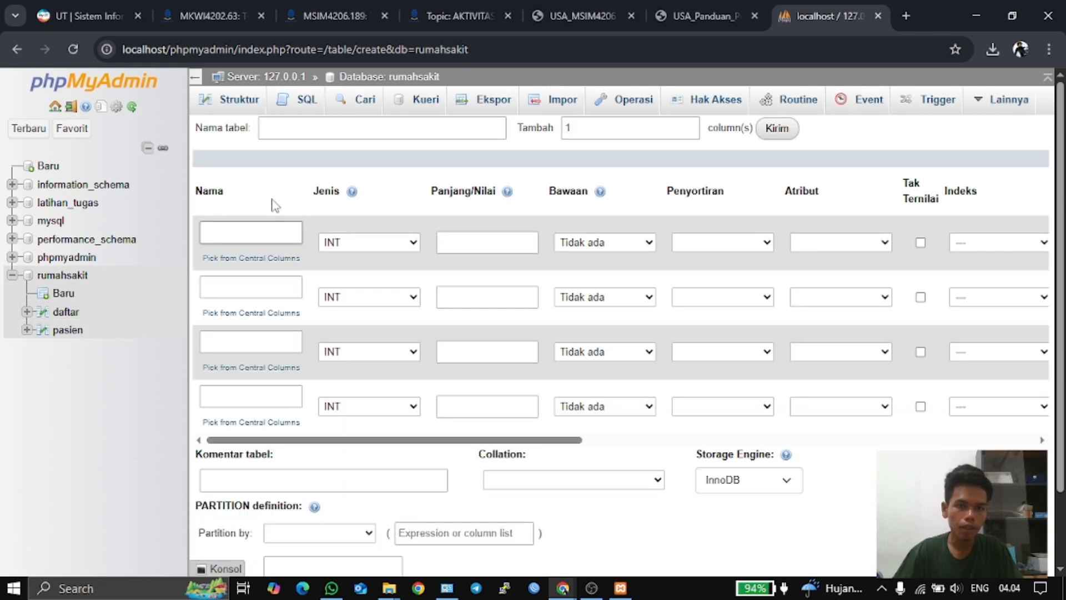
click(318, 128)
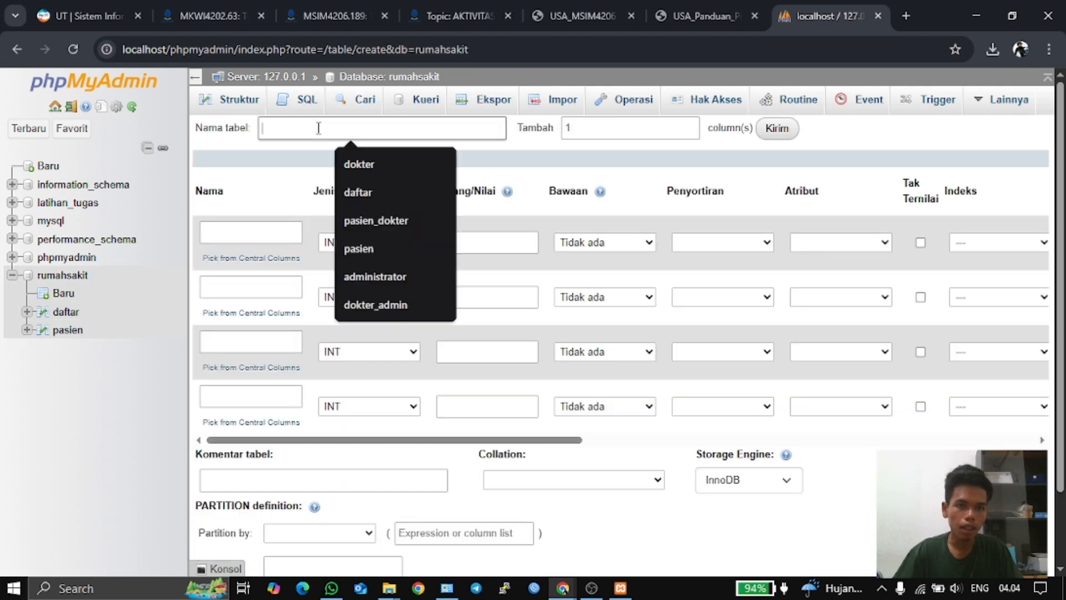
click(389, 276)
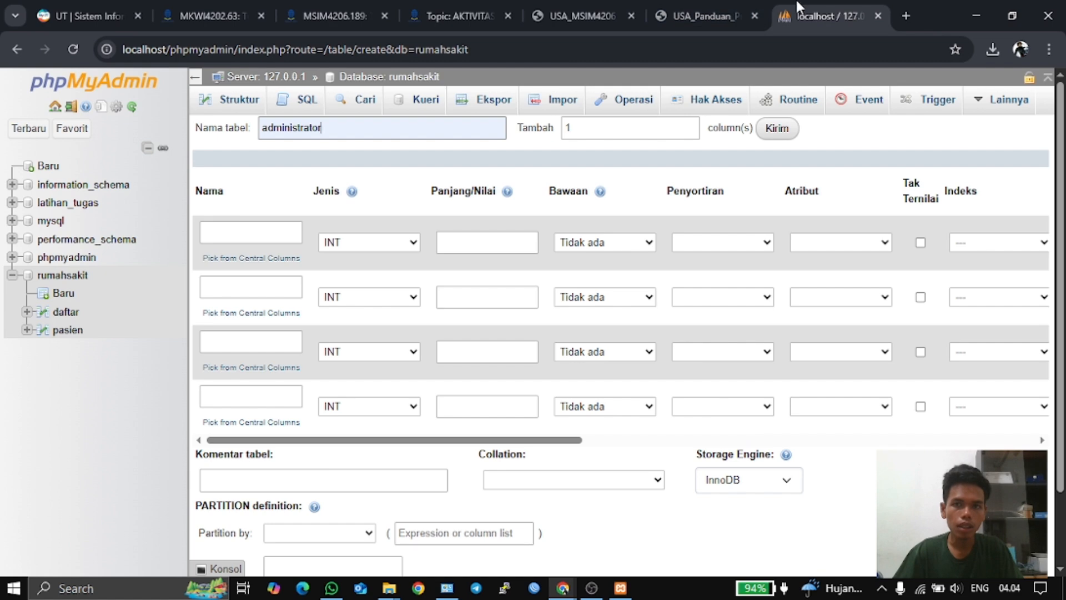
click(583, 16)
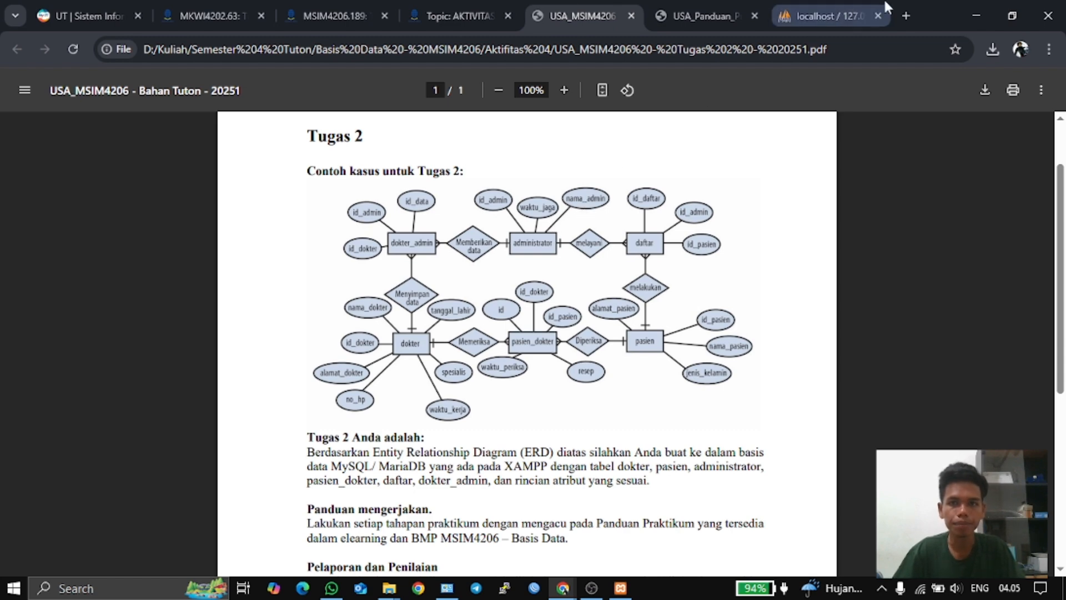
click(806, 3)
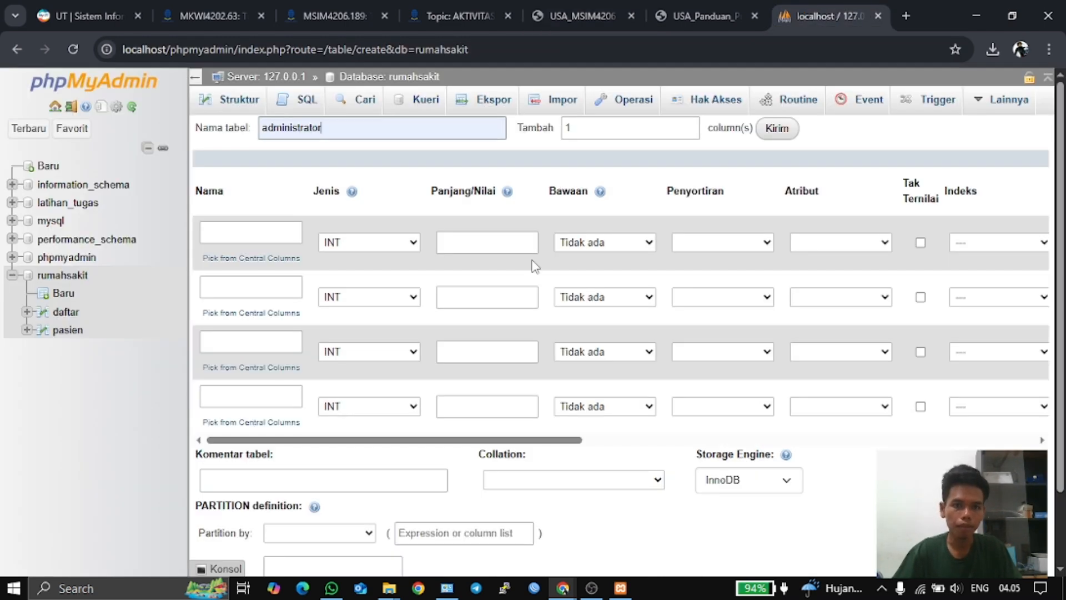
- Name the administrator columns id_admin, waktu_jaga and nama_admin
click(256, 235)
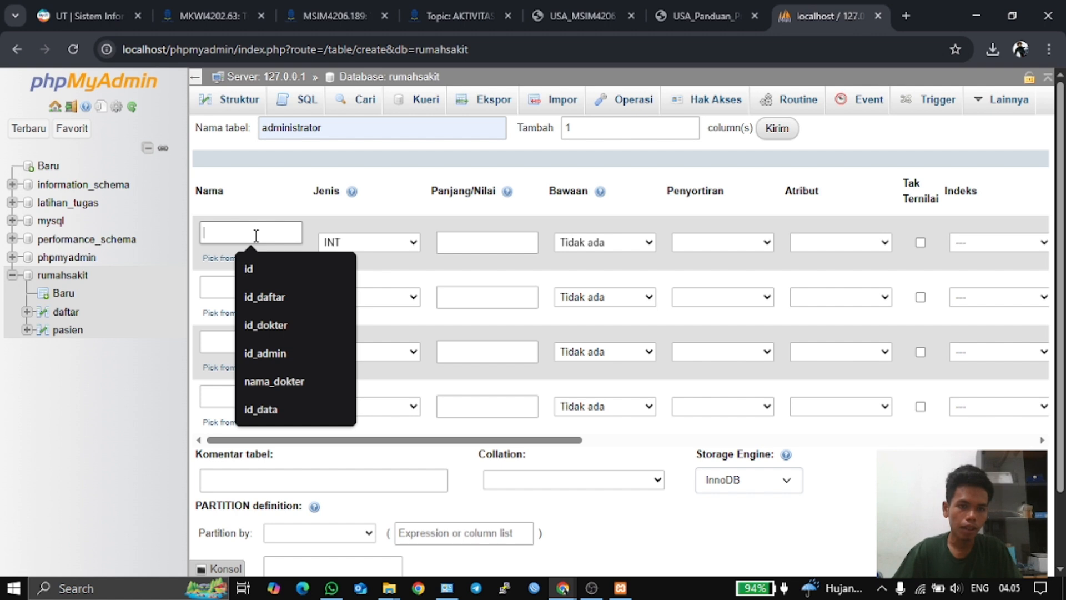
click(260, 353)
click(246, 291)
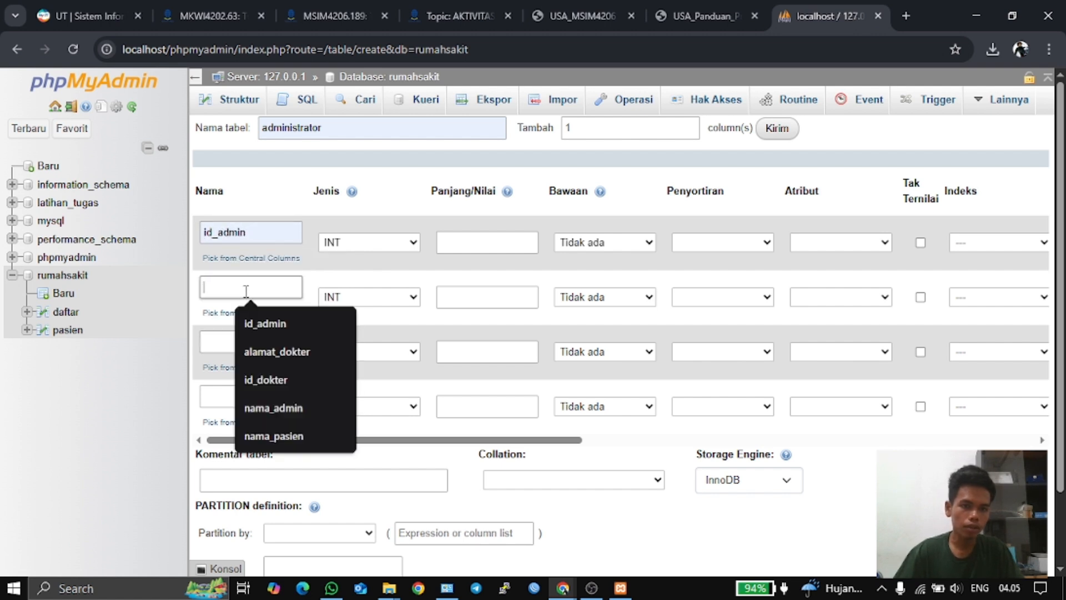
text(waktu_jaga)
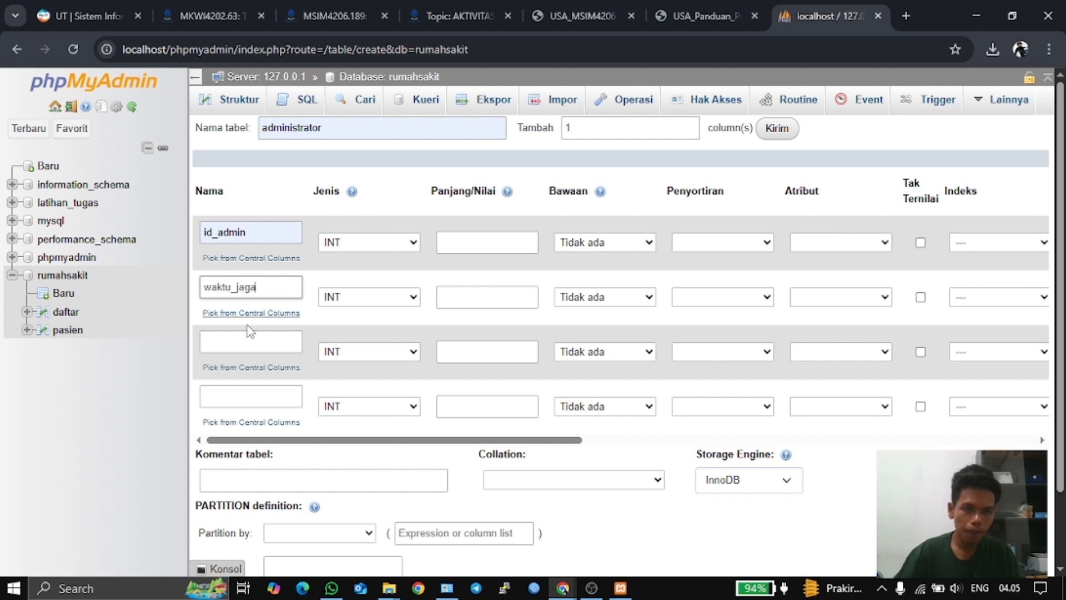
click(243, 343)
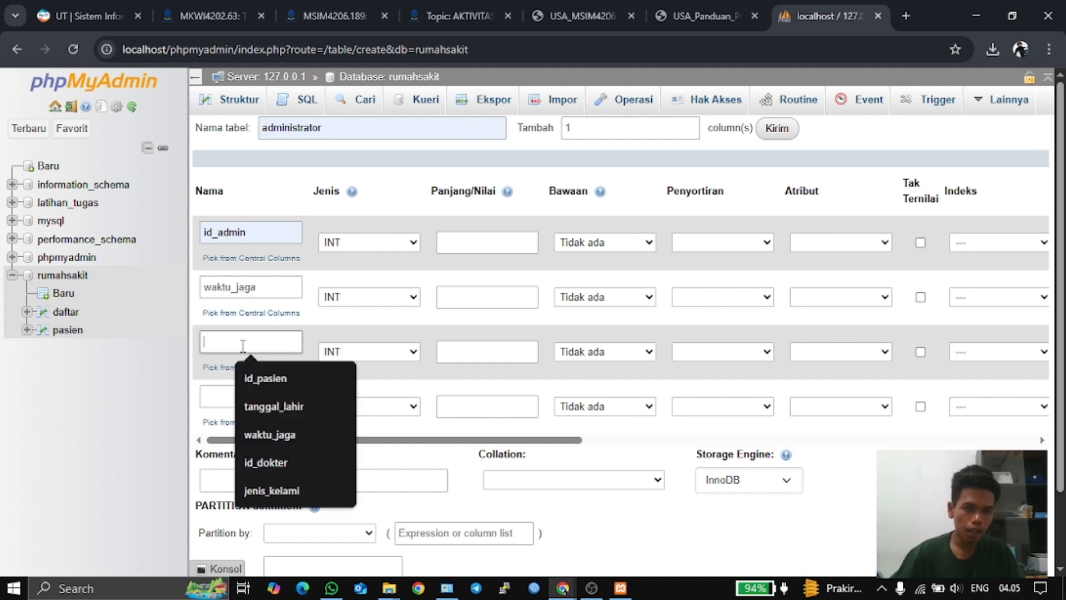
text(nama_admin)
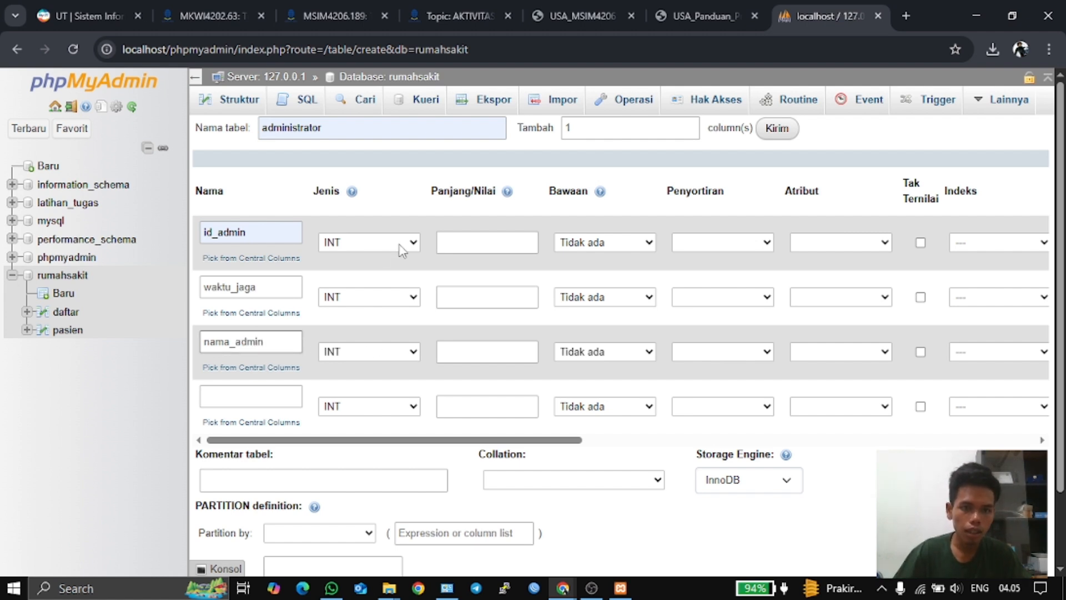
- Give id_admin length 3 and make waktu_jaga VARCHAR(100), checking the PDF guide's relations
click(442, 245)
click(508, 279)
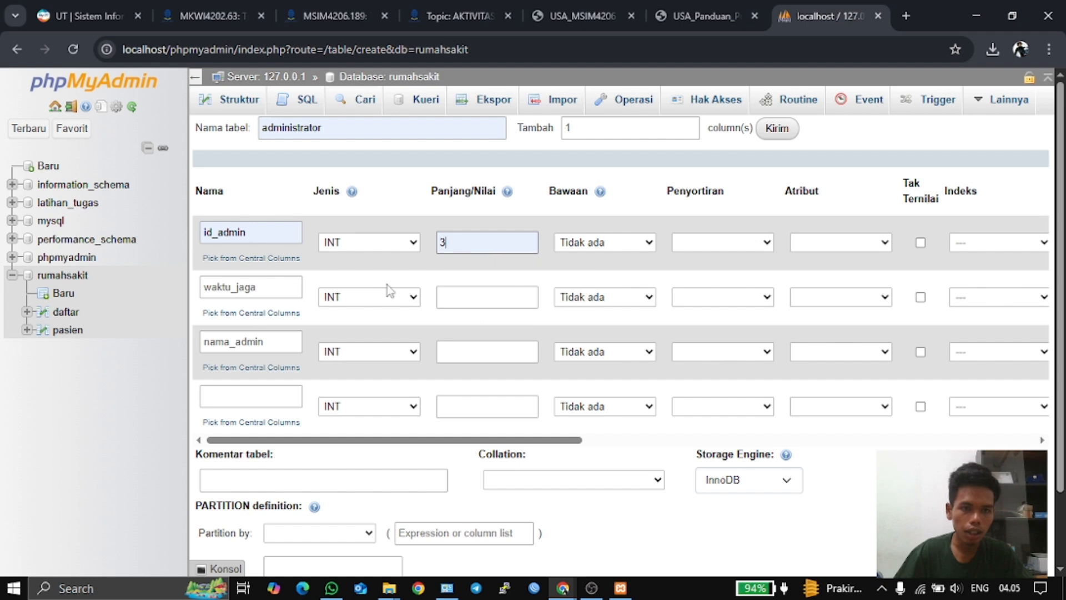
click(387, 298)
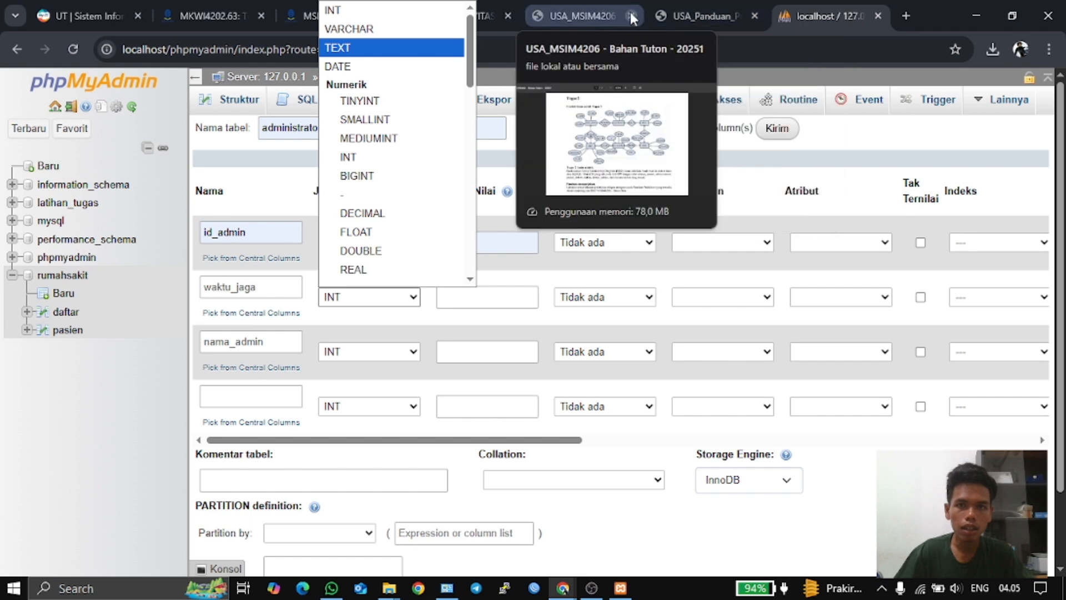
click(593, 16)
click(690, 16)
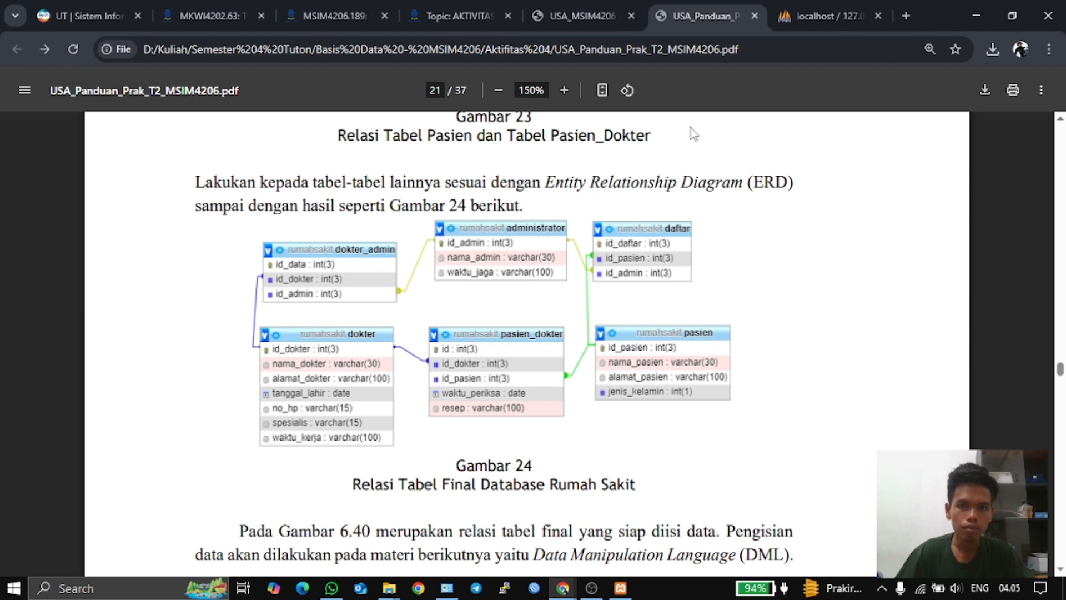
click(821, 10)
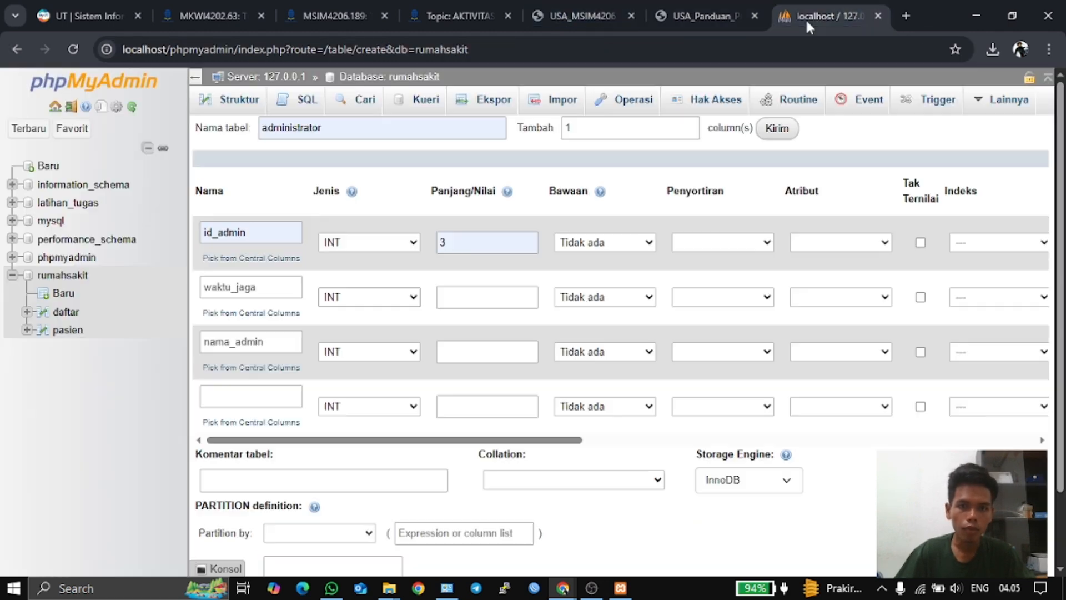
click(415, 300)
click(405, 30)
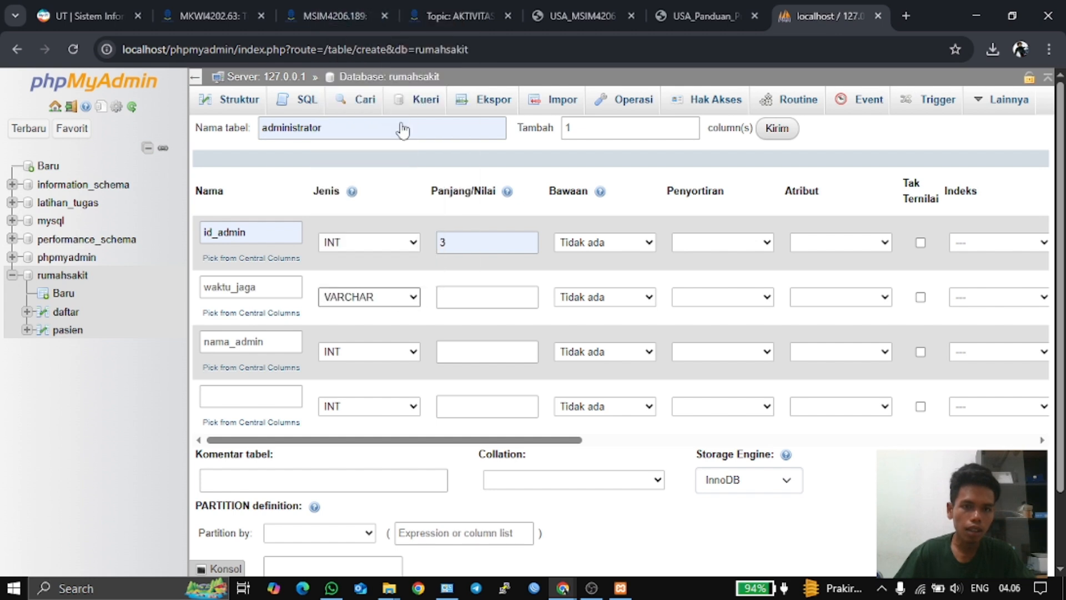
click(453, 307)
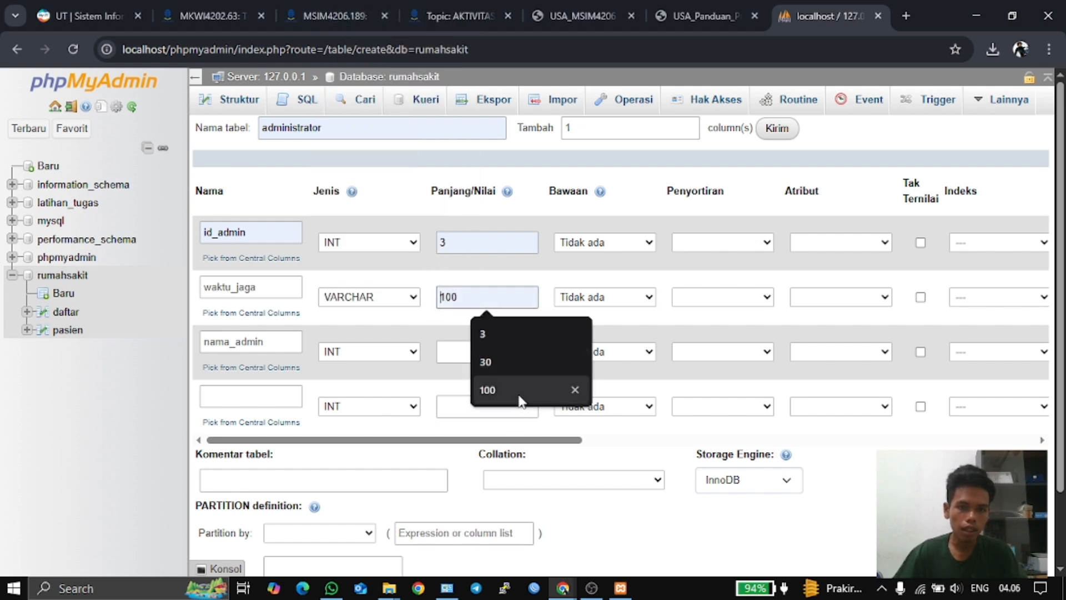
click(520, 396)
- Make nama_admin a VARCHAR column of length 30
click(397, 355)
scroll(406, 153, down, 1)
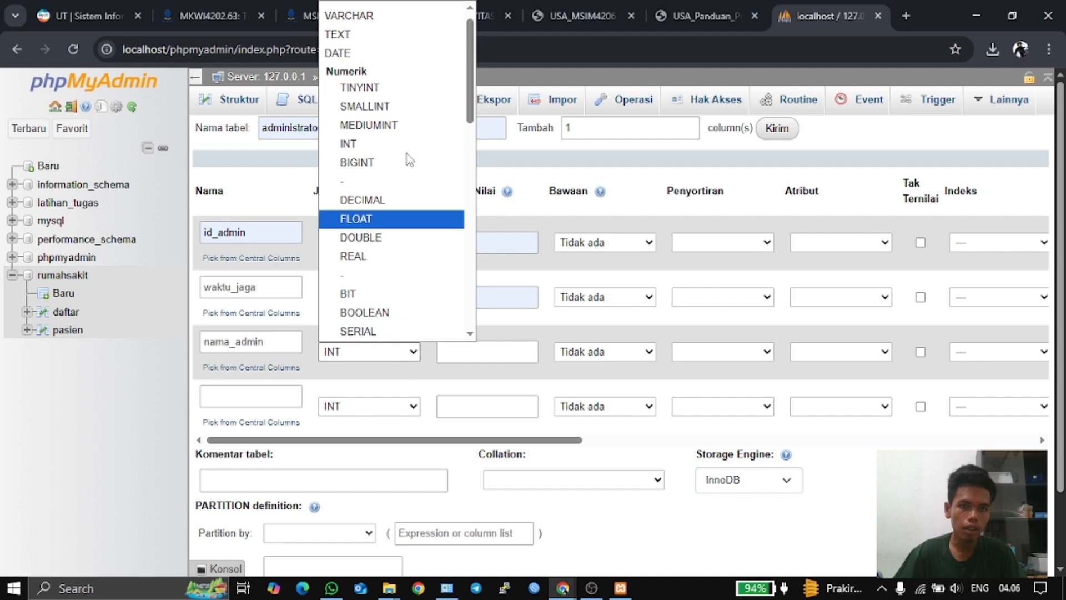
click(379, 17)
click(469, 353)
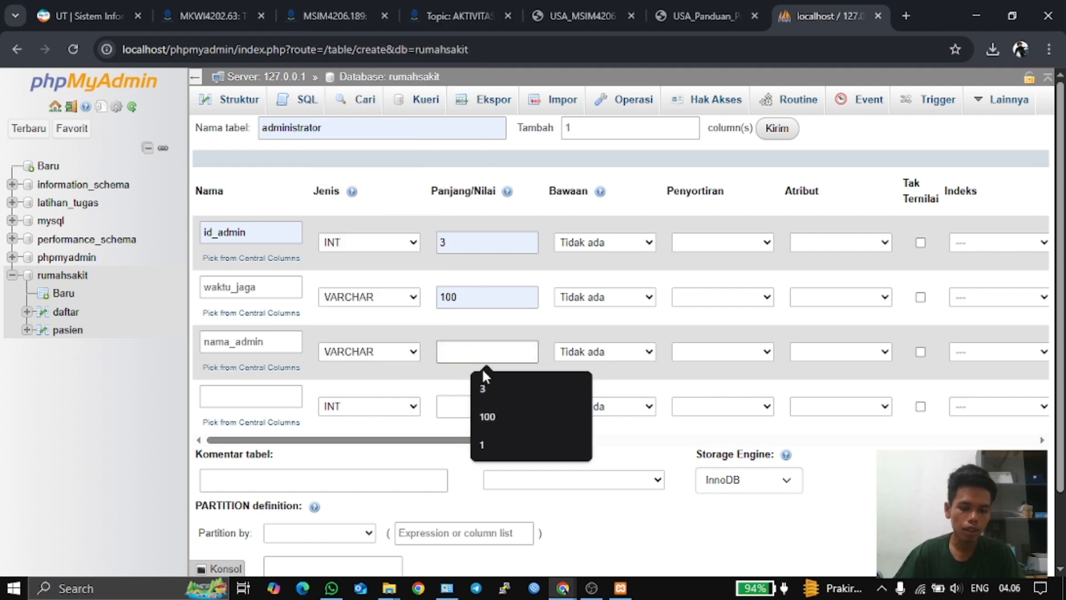
text(30)
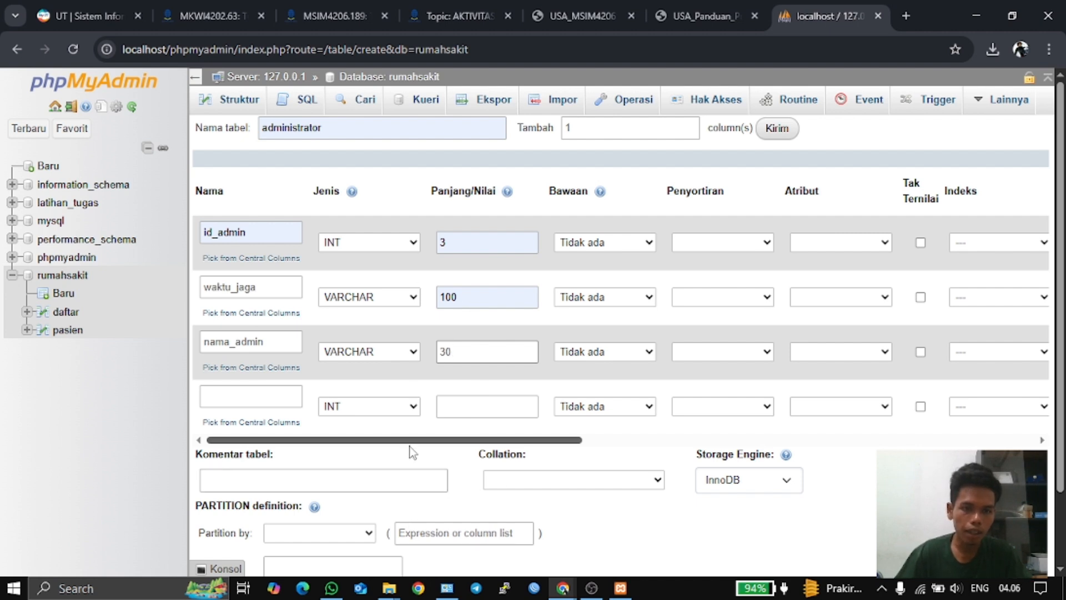
- Tick A_I so id_admin becomes the auto-increment primary key, then save the administrator table
drag(409, 442, 473, 440)
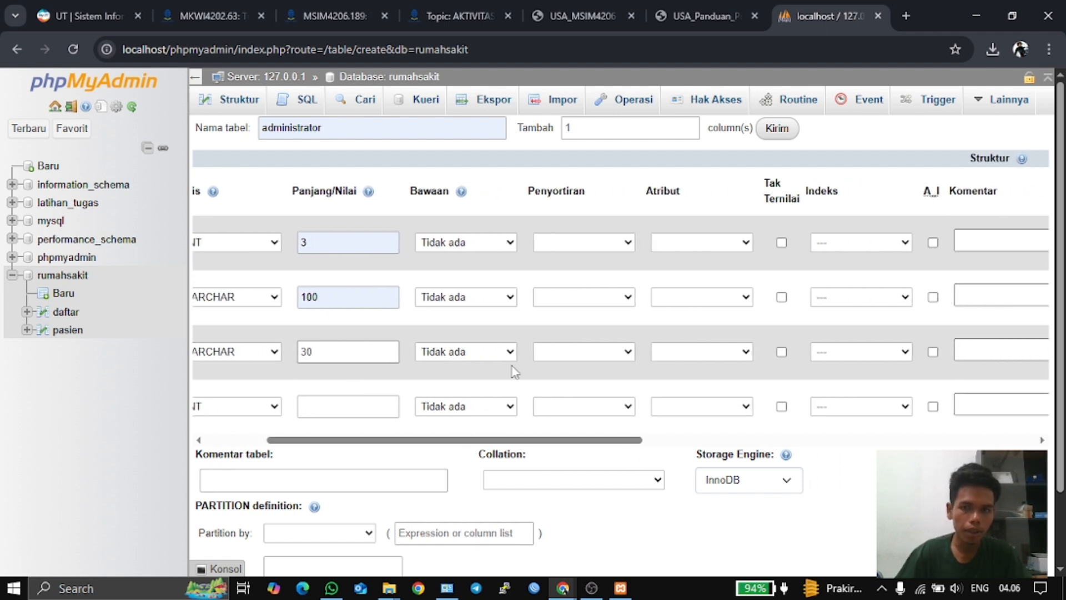
click(933, 242)
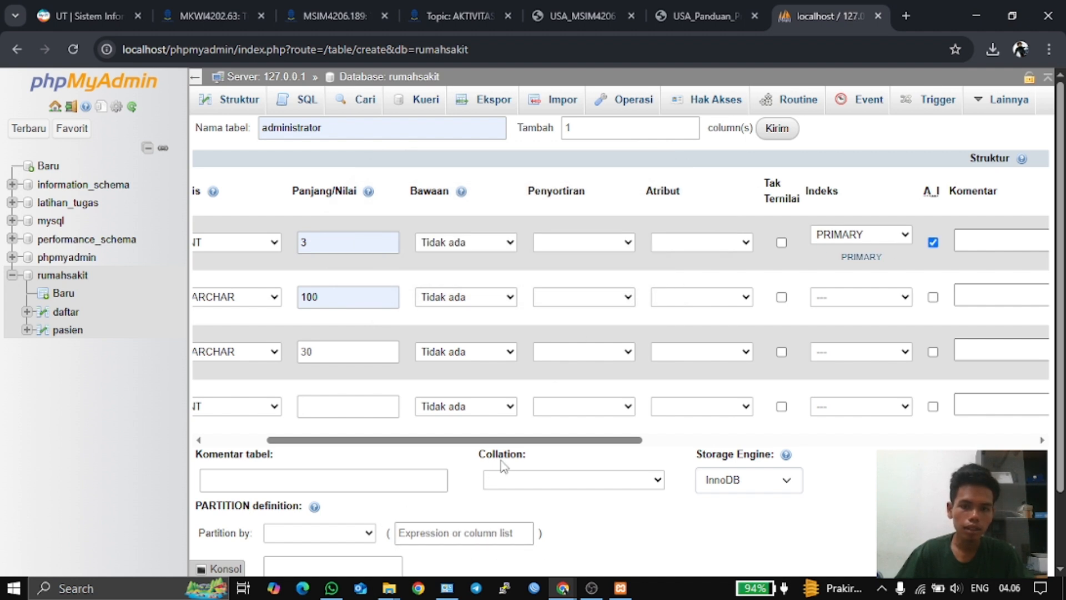
drag(522, 442, 361, 445)
scroll(361, 455, down, 2)
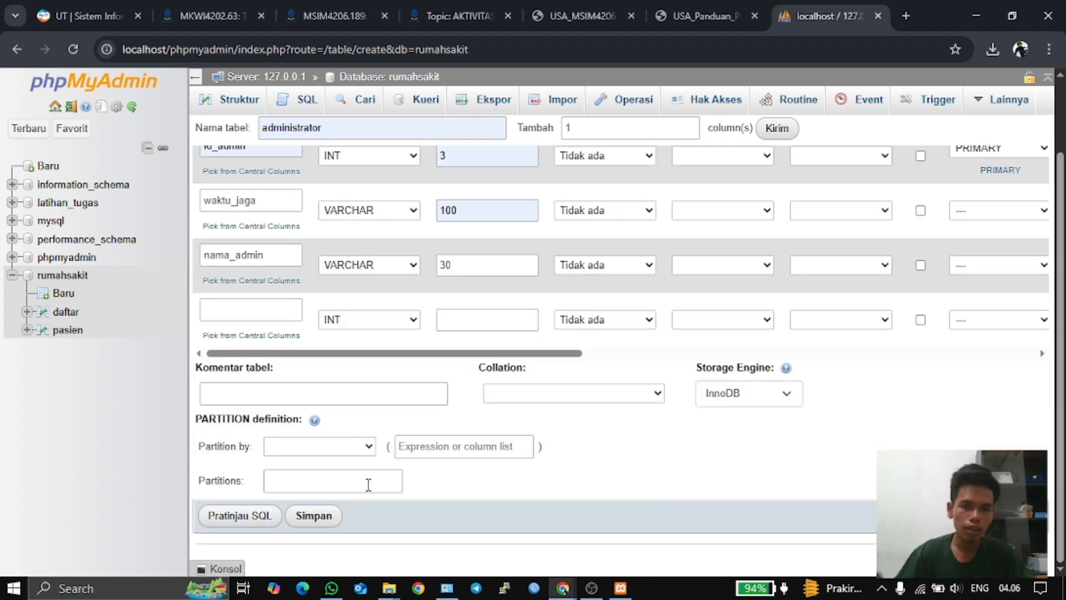
click(314, 516)
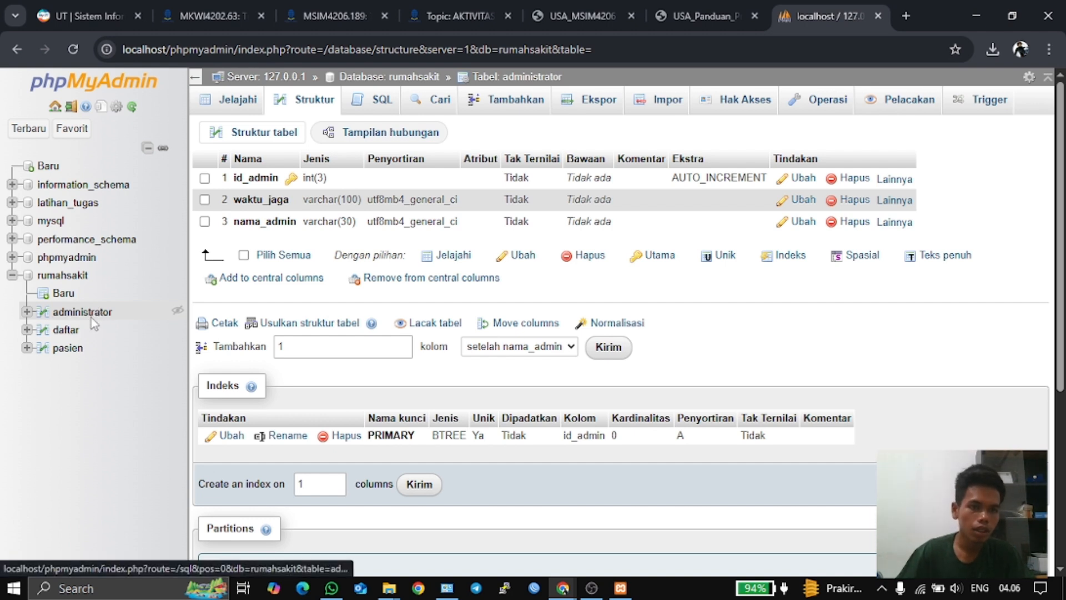
- Open a blank new-table form under rumahsakit after reviewing the assignment ERD in the PDF
click(51, 298)
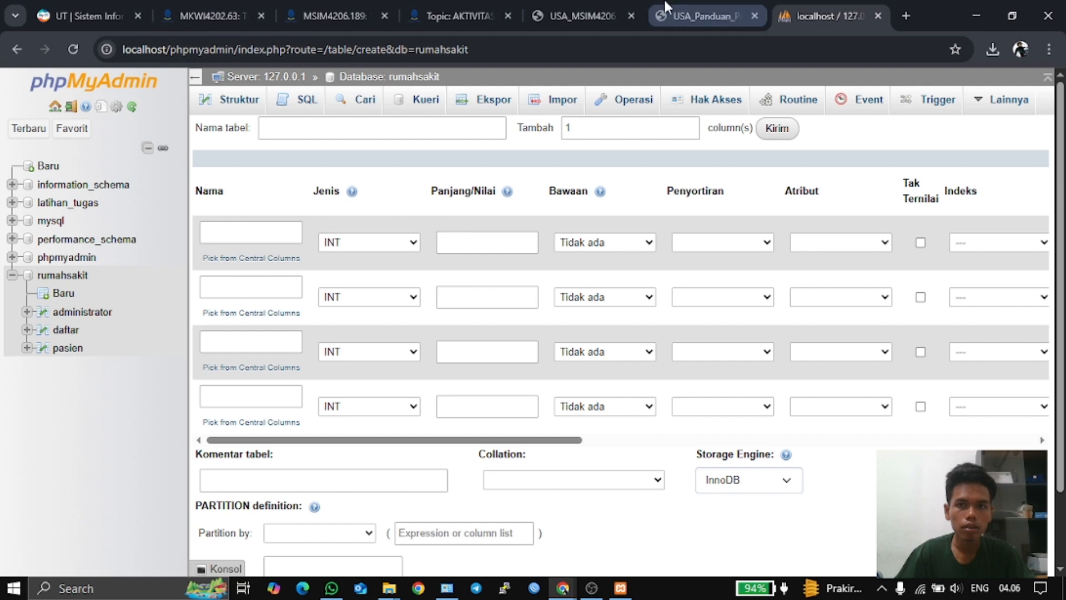
click(575, 15)
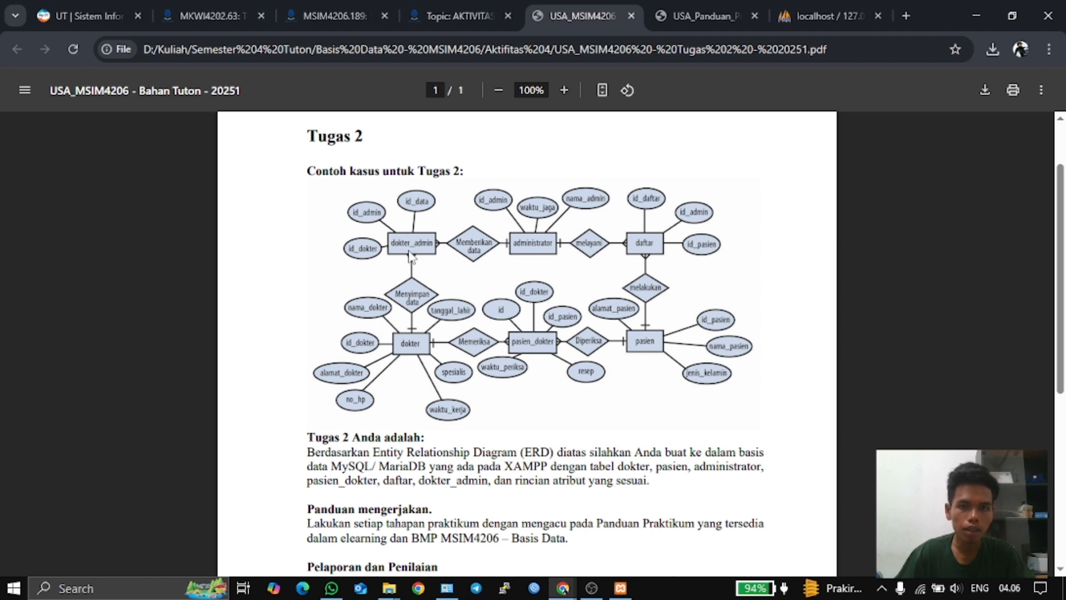
click(814, 4)
- Name the new table dokter_admin, reviewing the guide's relationship diagram and the ERD
click(308, 125)
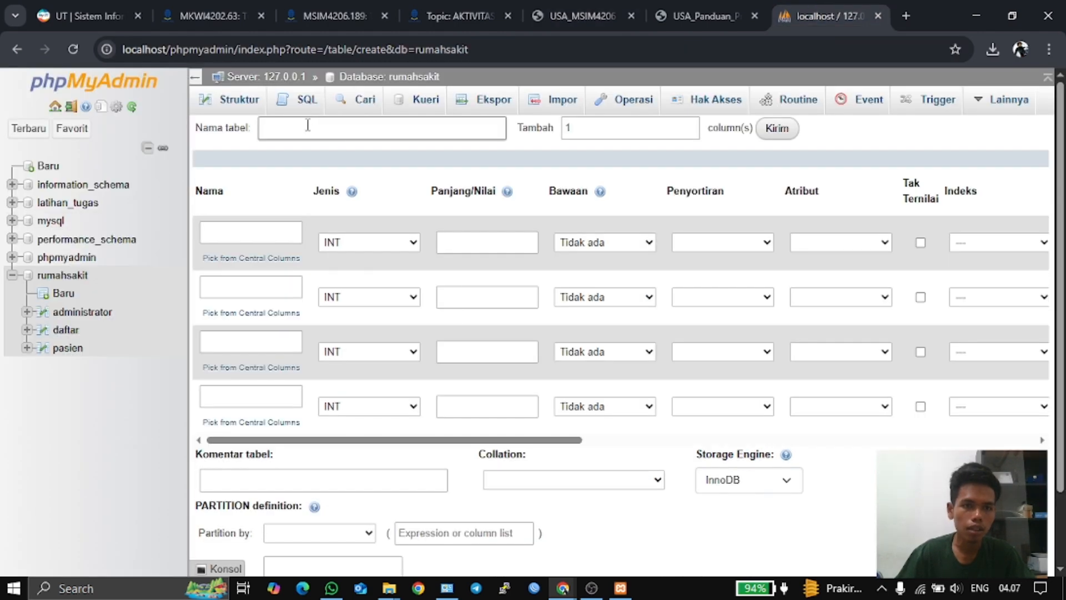
click(308, 125)
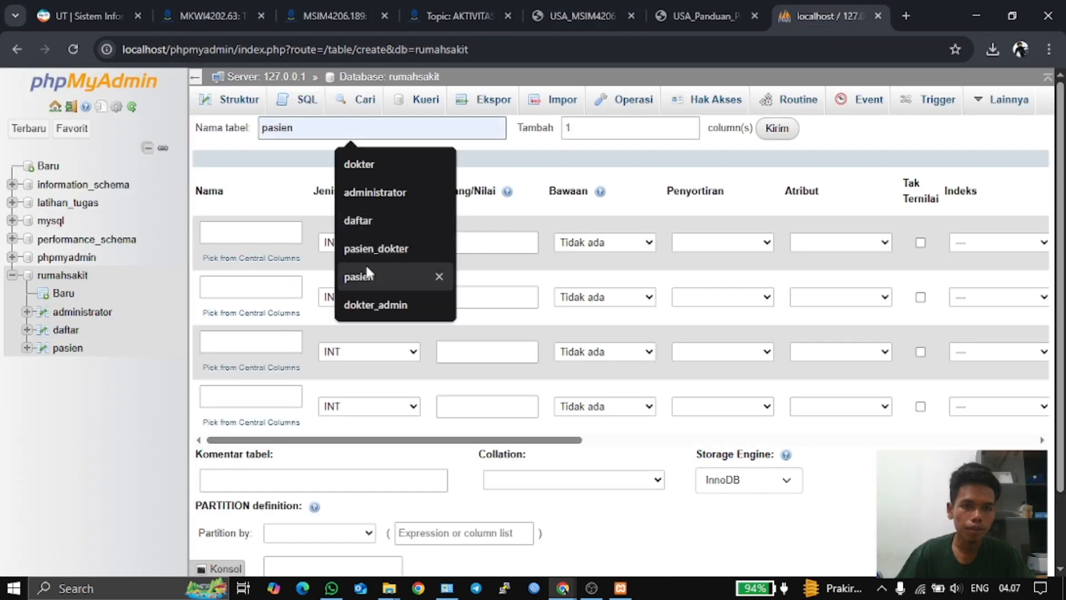
click(377, 310)
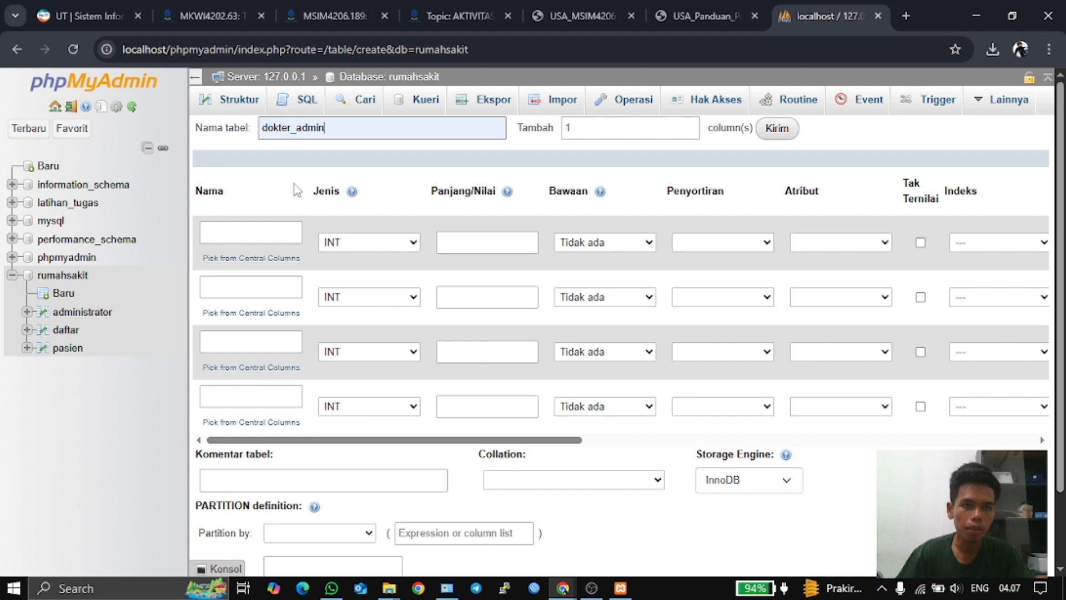
click(261, 231)
click(258, 234)
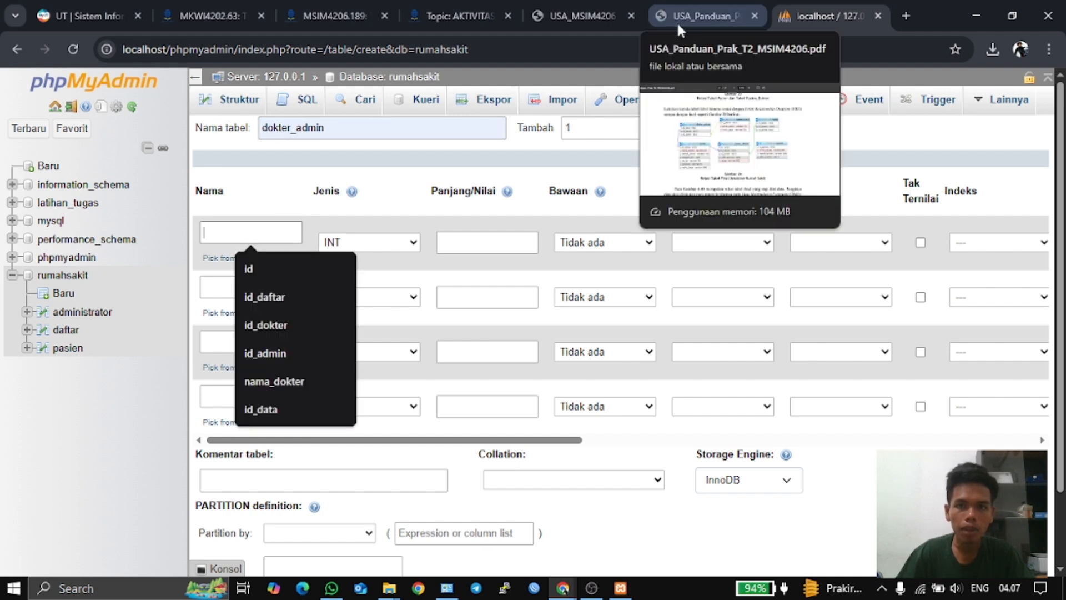
click(692, 15)
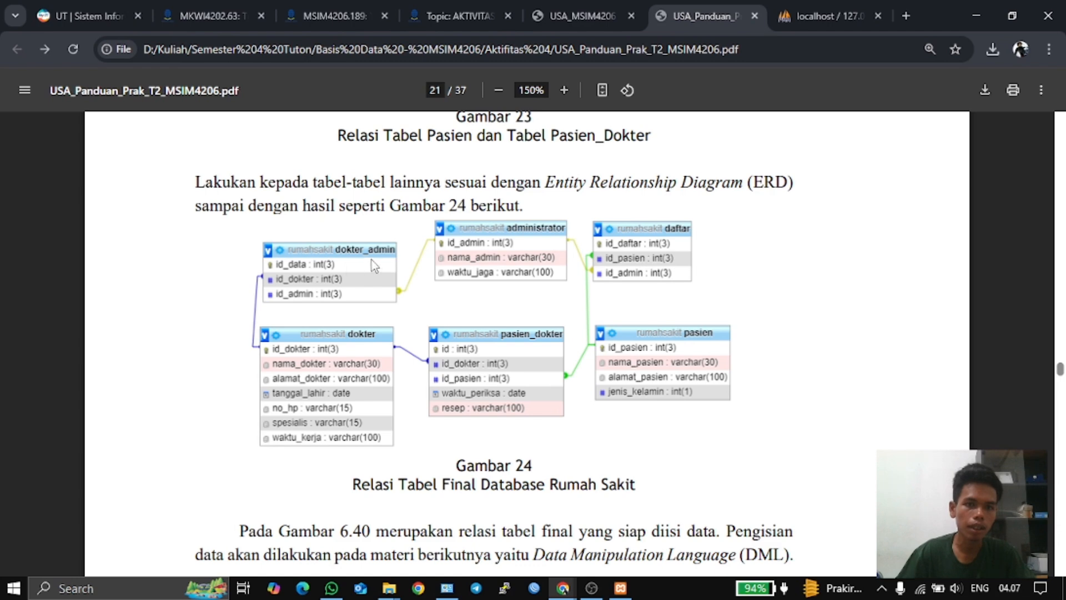
click(562, 8)
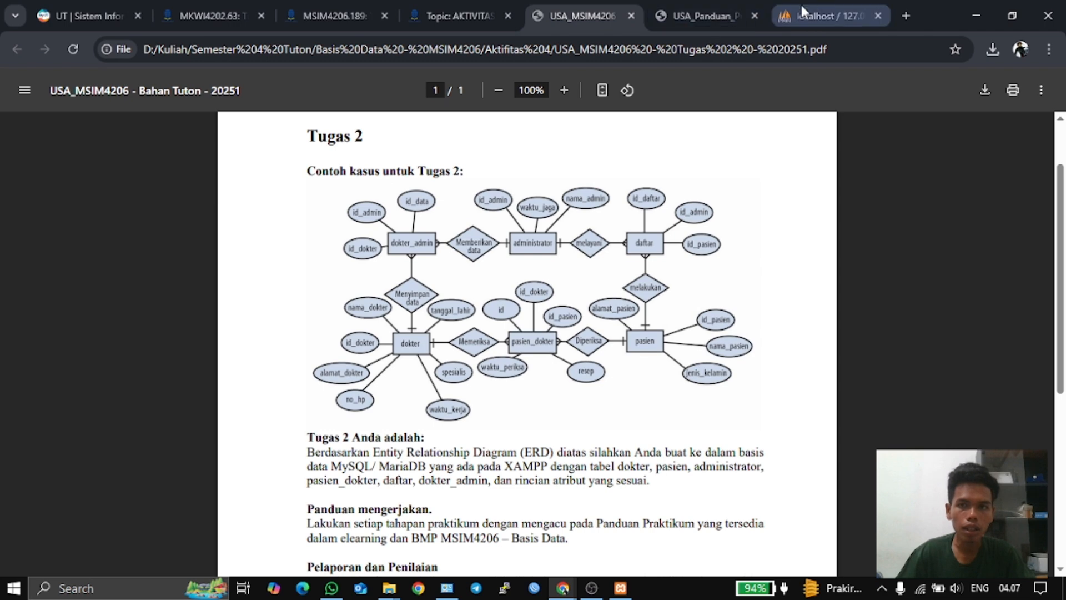
click(698, 15)
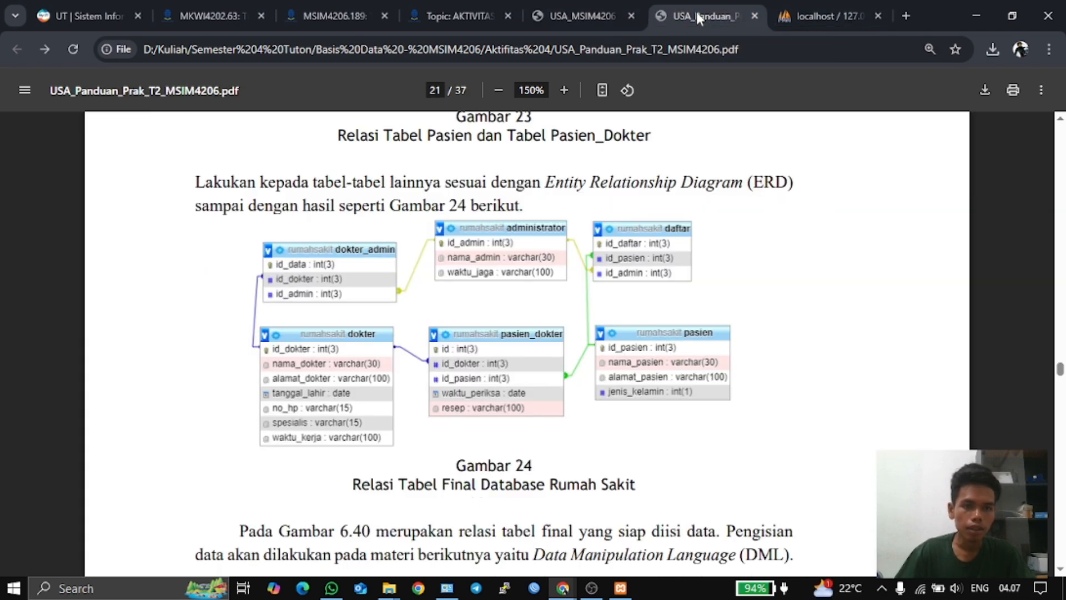
click(822, 15)
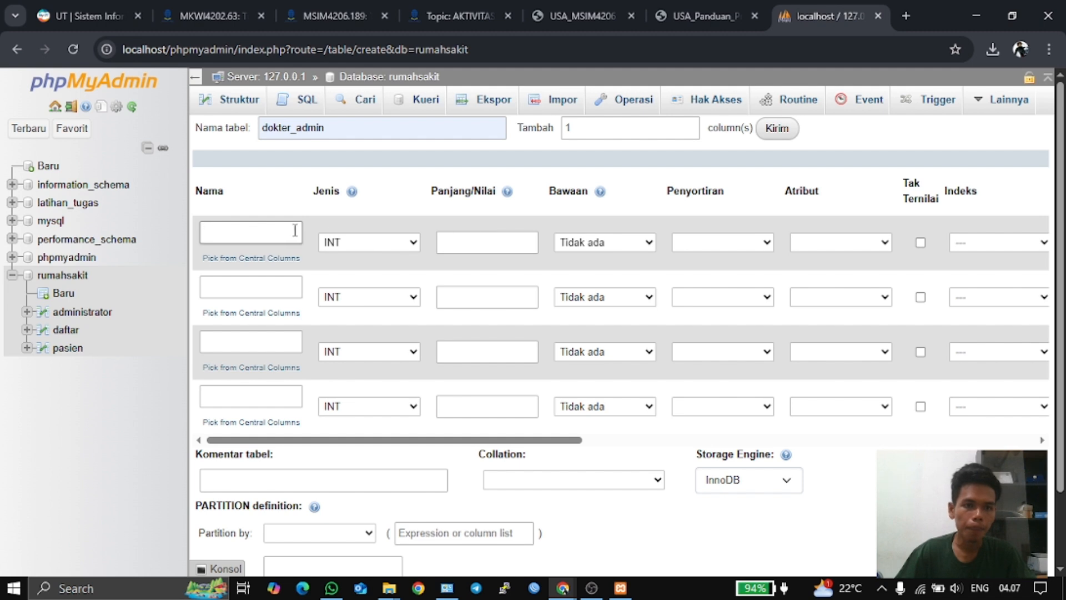
- Name the three columns id_data, id_admin and id_dokter
click(276, 234)
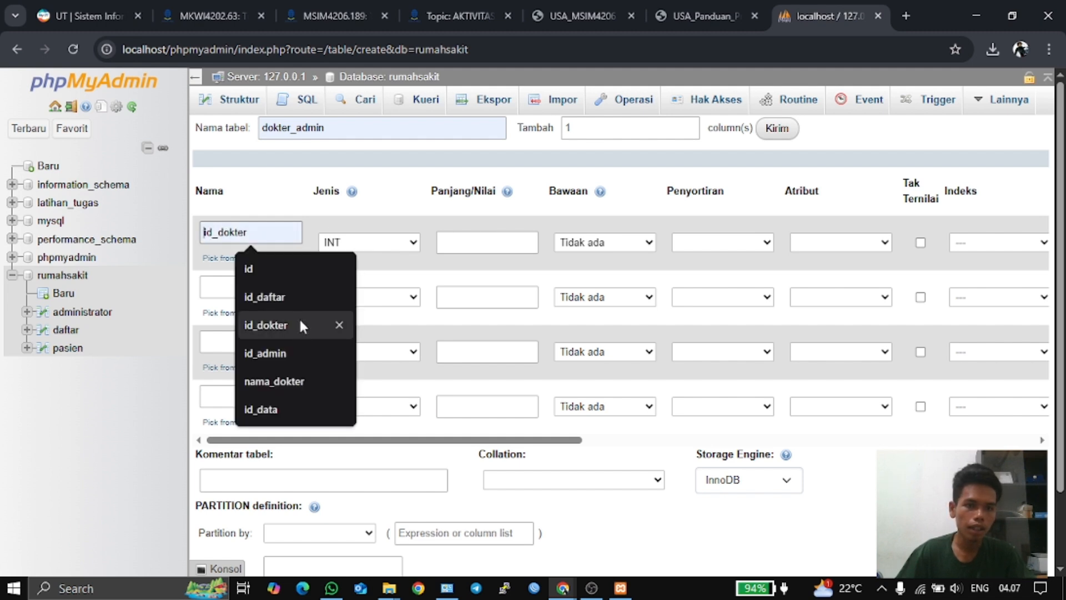
click(281, 410)
click(253, 291)
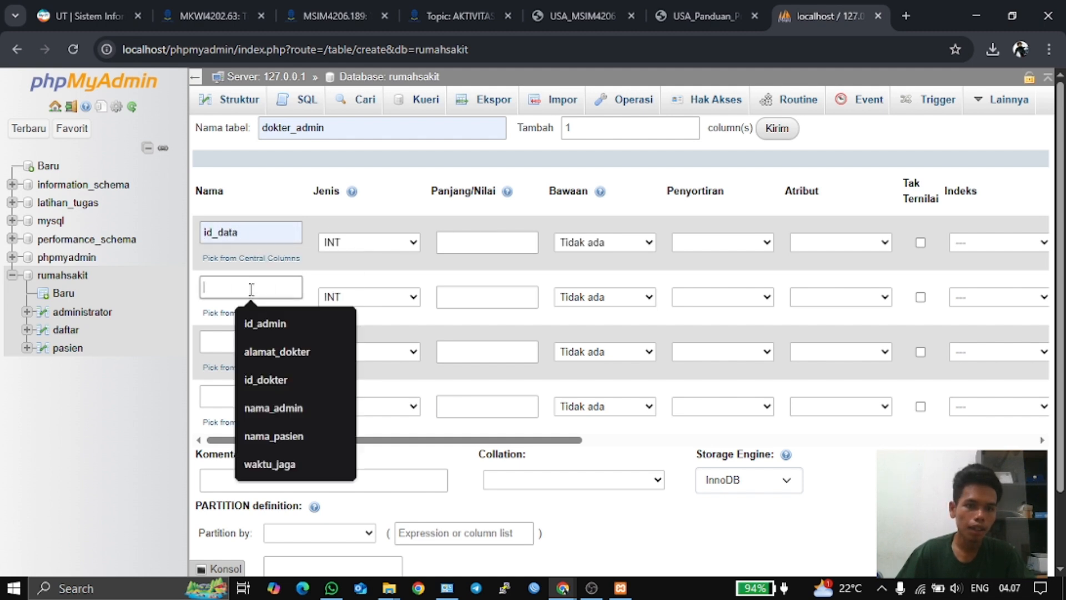
click(318, 323)
click(272, 343)
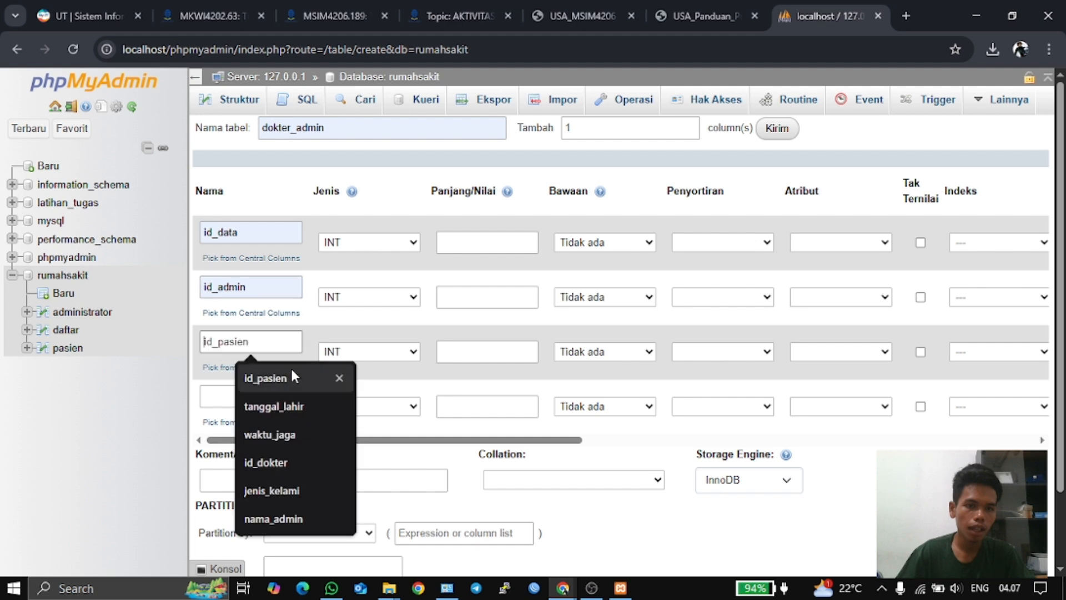
click(274, 464)
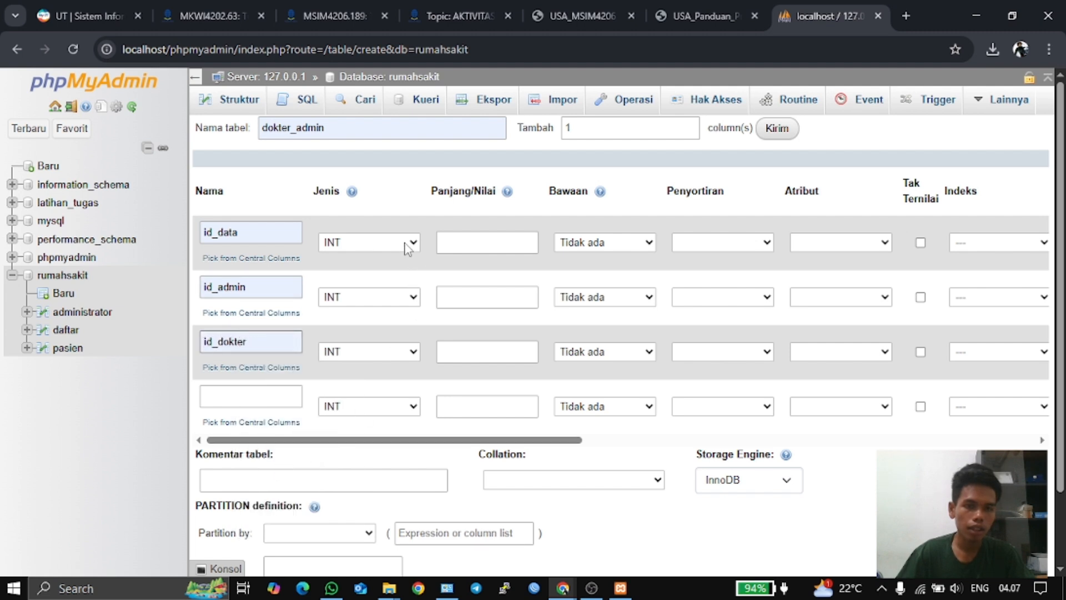
- Set the length of all three INT columns to 3
click(444, 242)
click(489, 278)
click(476, 296)
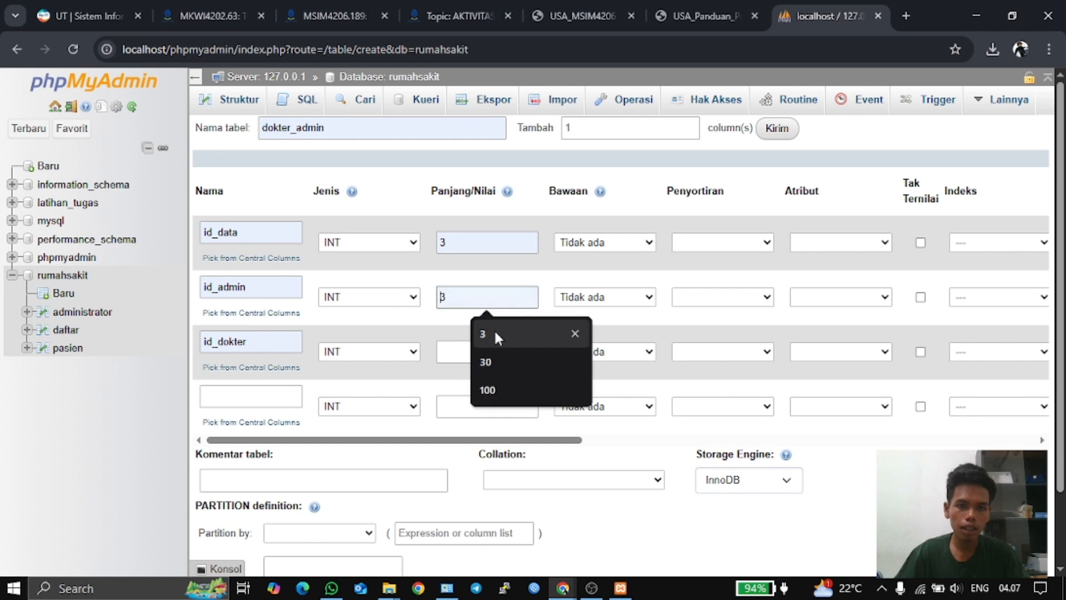
click(496, 332)
click(486, 352)
click(502, 384)
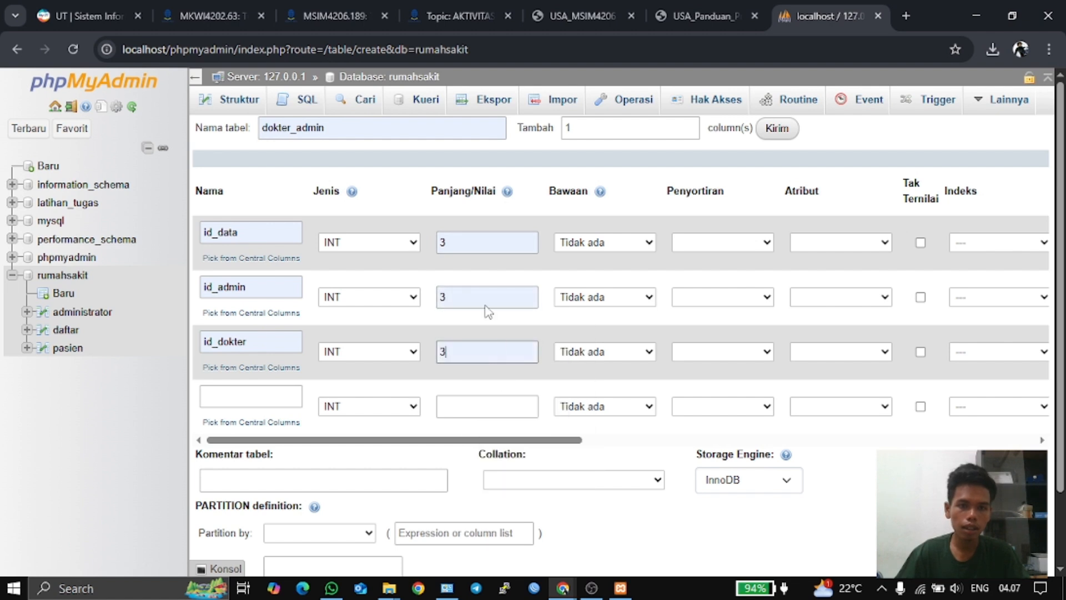
click(242, 233)
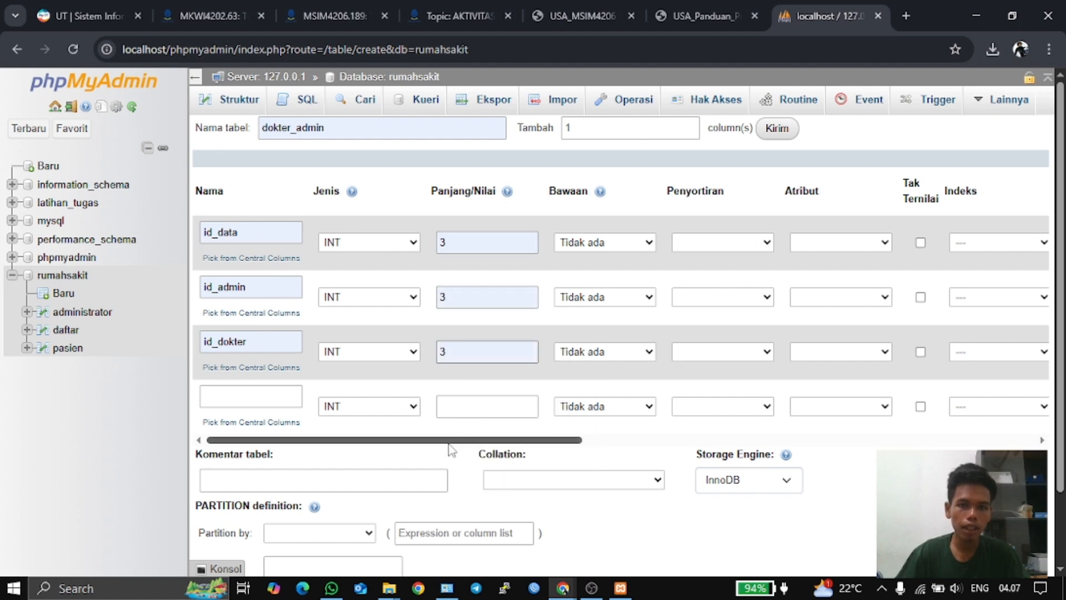
- Make id_data the auto-increment primary key, save dokter_admin, and start another new table
drag(431, 441, 572, 442)
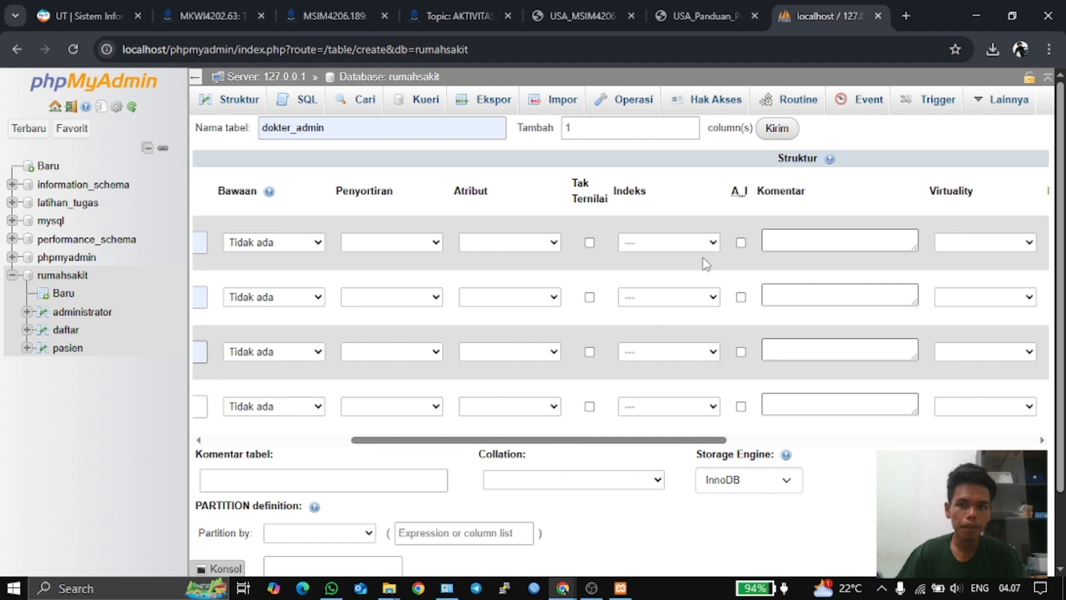
click(739, 242)
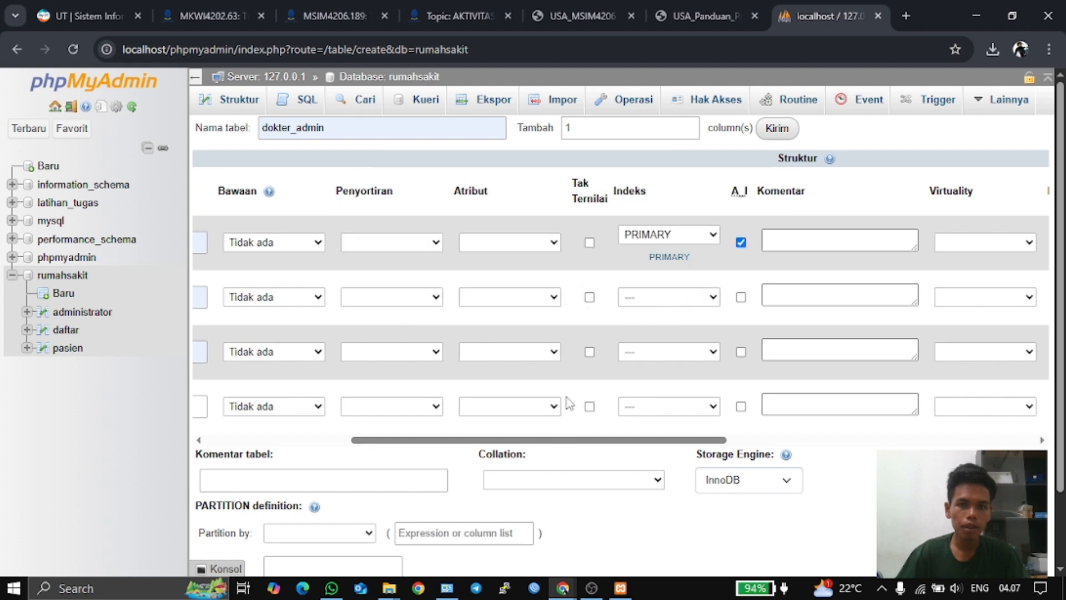
drag(592, 444, 425, 447)
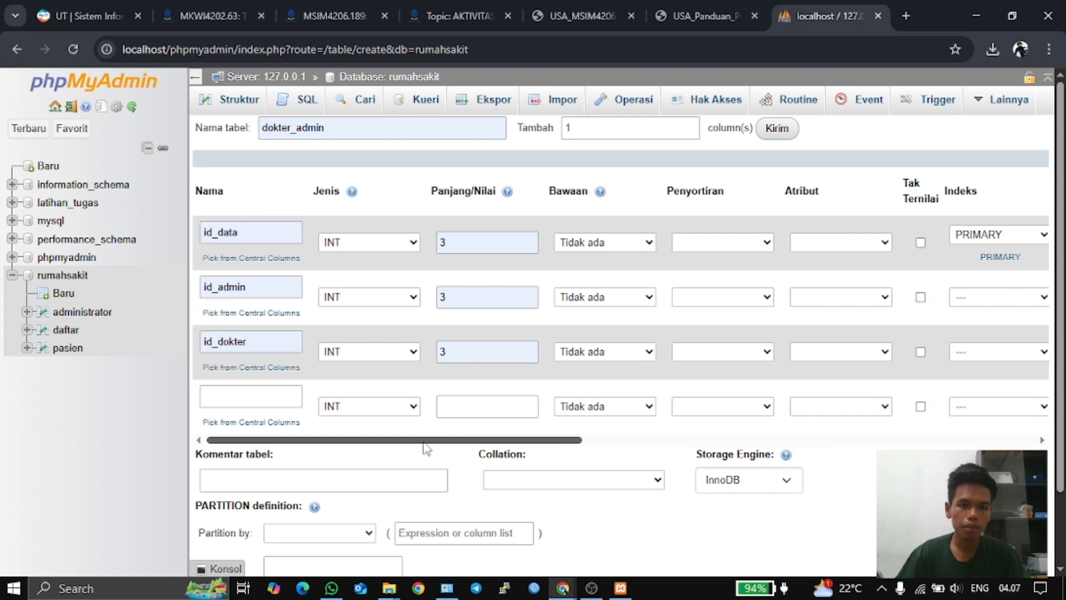
scroll(417, 488, down, 3)
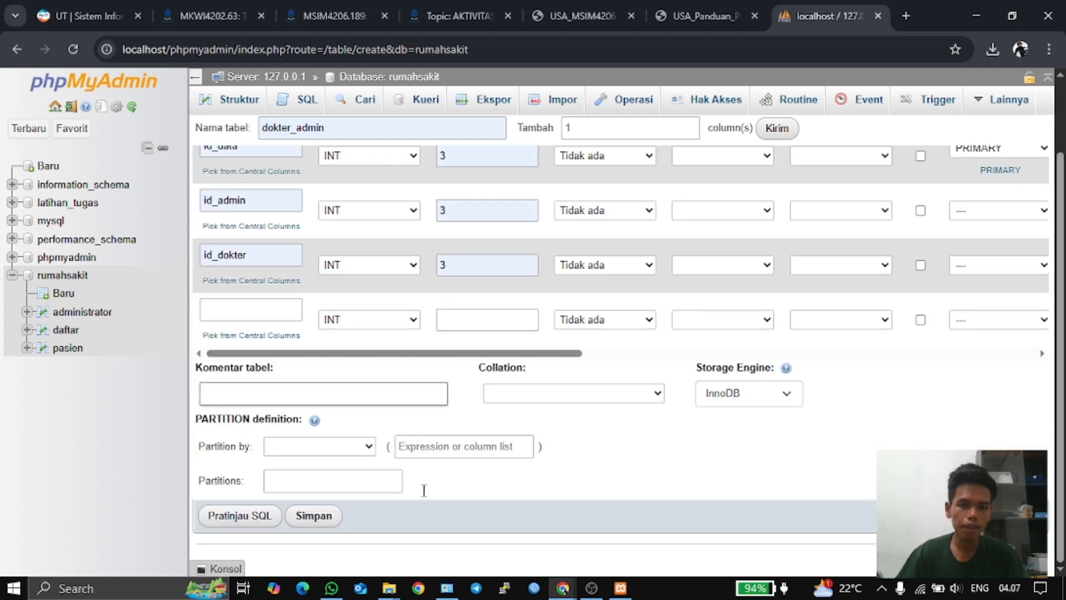
click(304, 524)
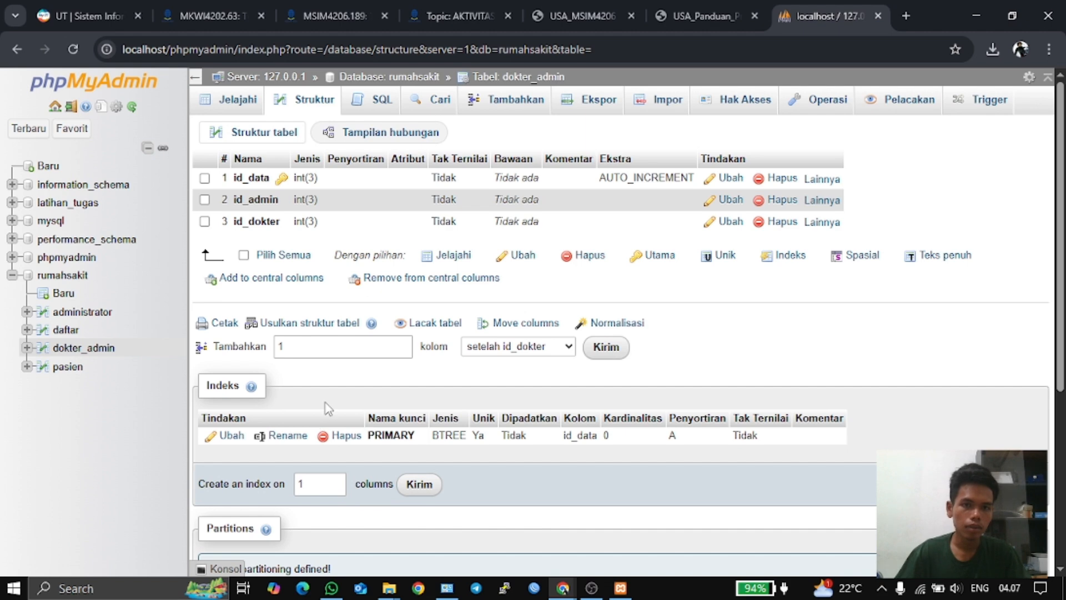
click(60, 297)
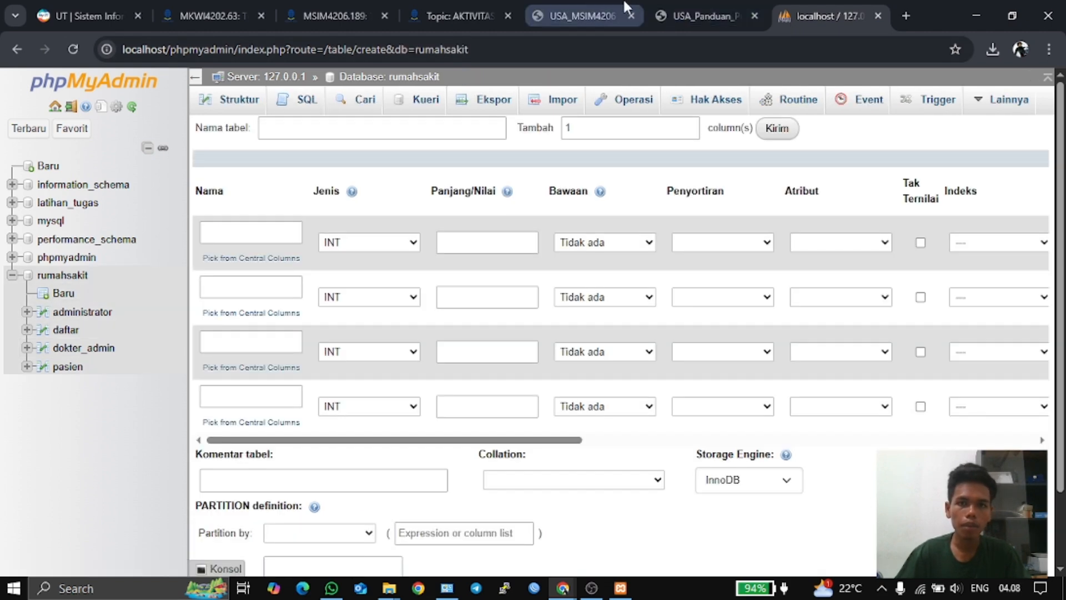
- Name the new table dokter and its first column id_dokter, following the ERD
click(582, 15)
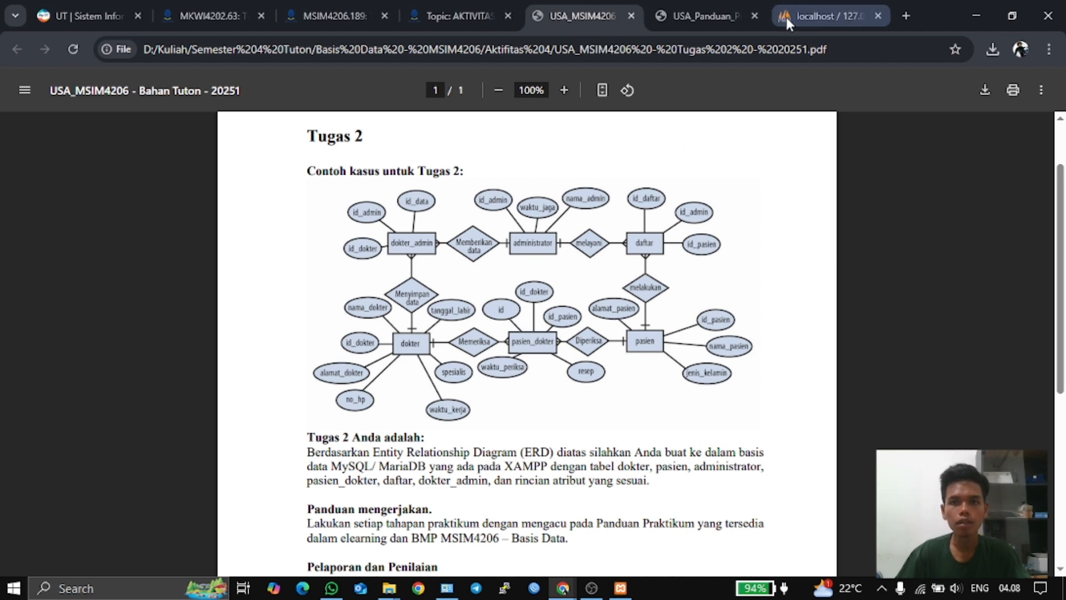
click(803, 11)
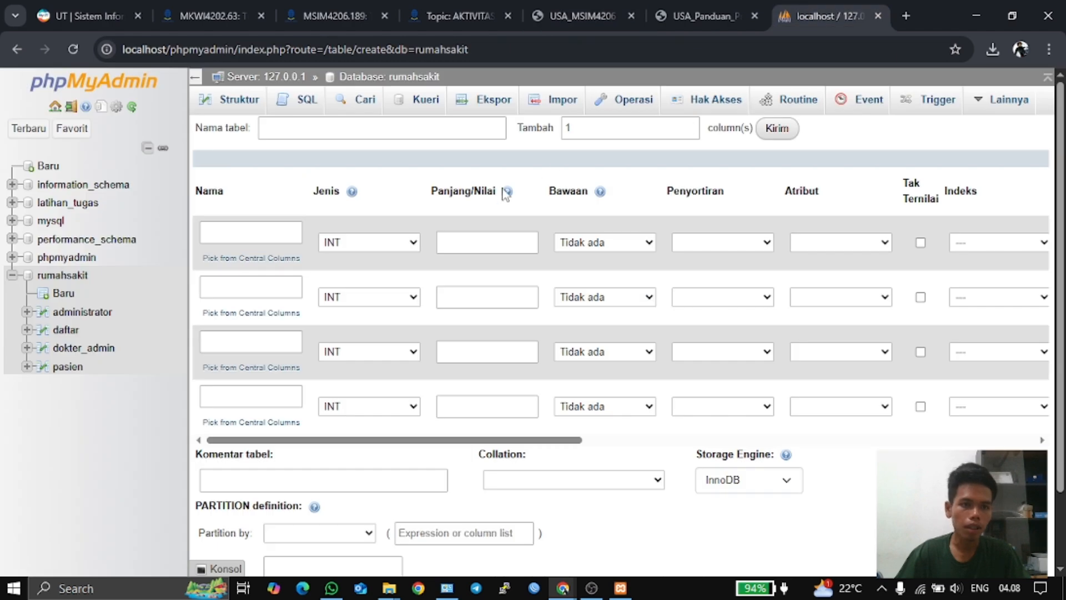
click(381, 134)
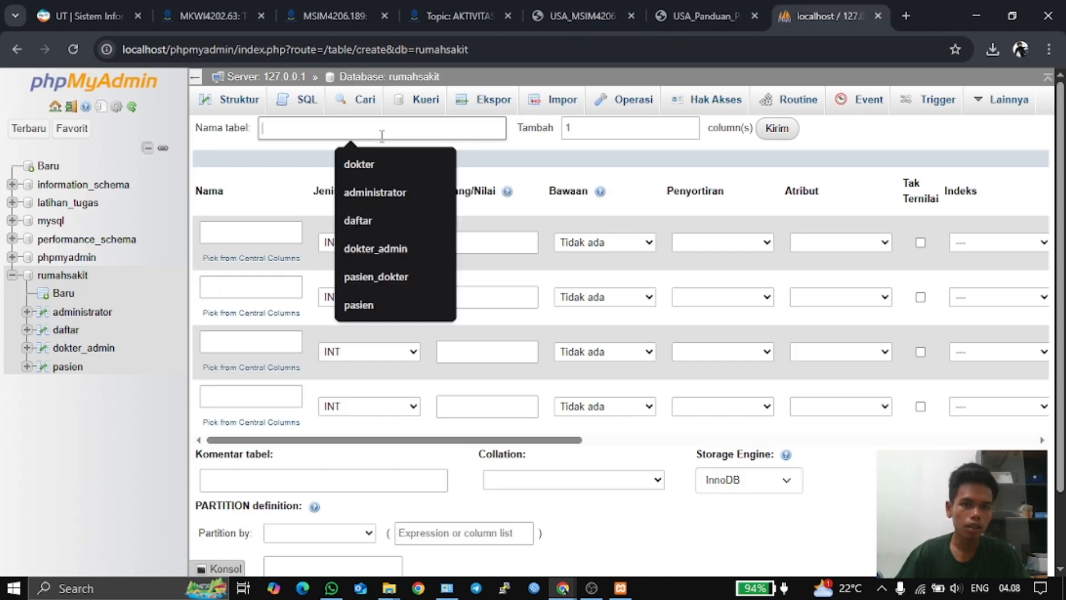
click(412, 167)
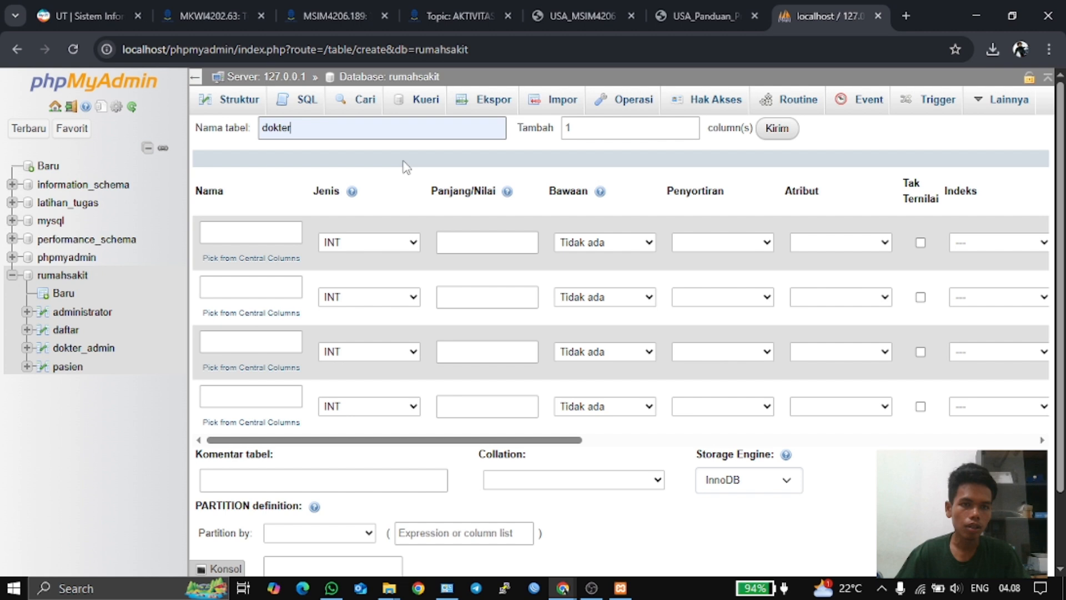
click(251, 233)
click(268, 325)
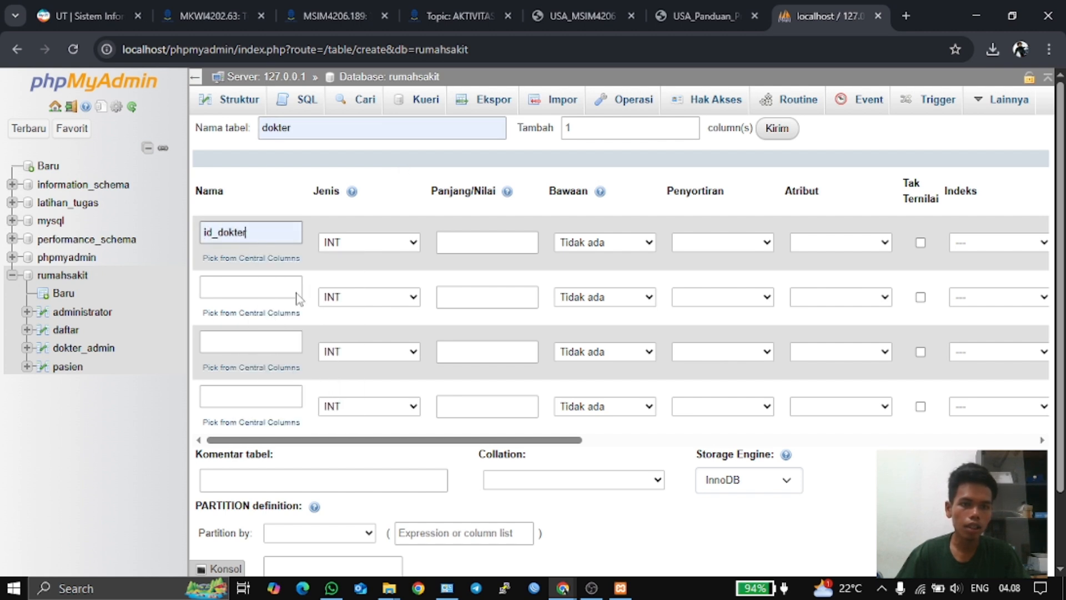
- Name the second column nama_dokter after checking dokter's attributes in the ERD
click(582, 16)
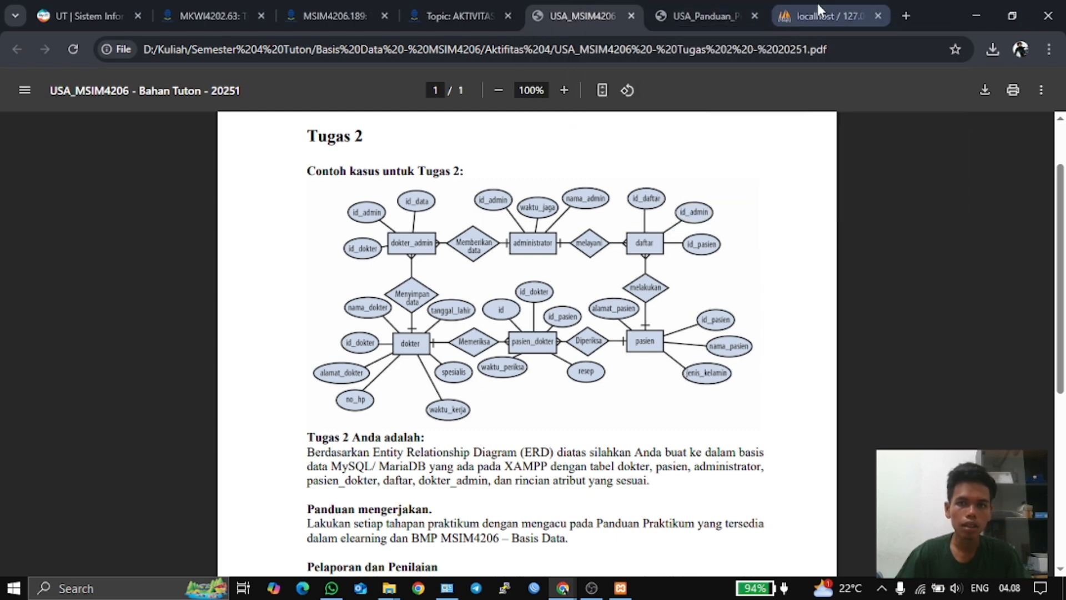
click(816, 12)
click(259, 286)
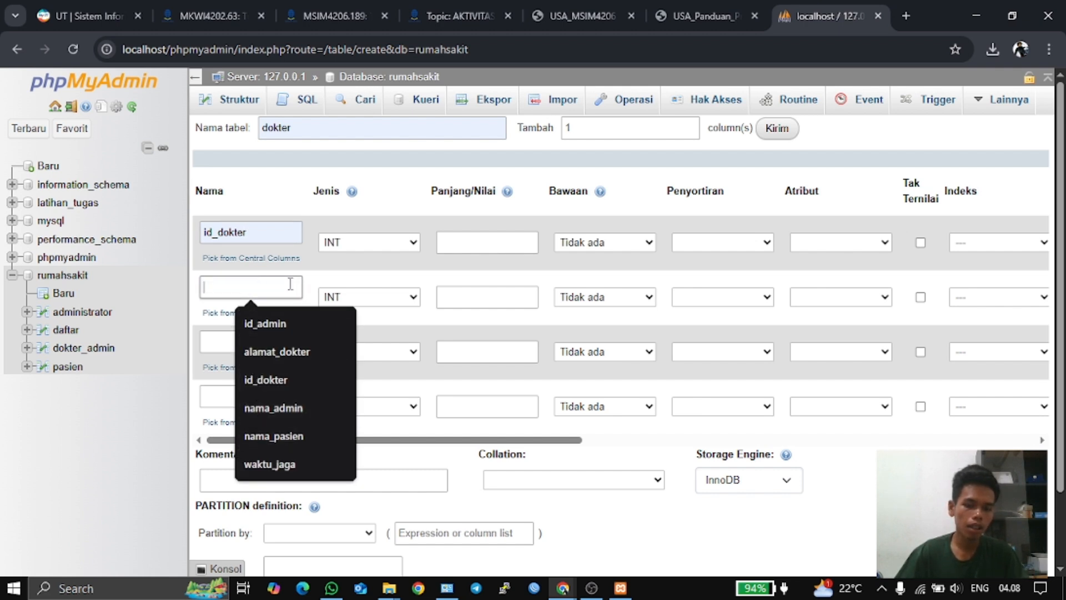
text(na)
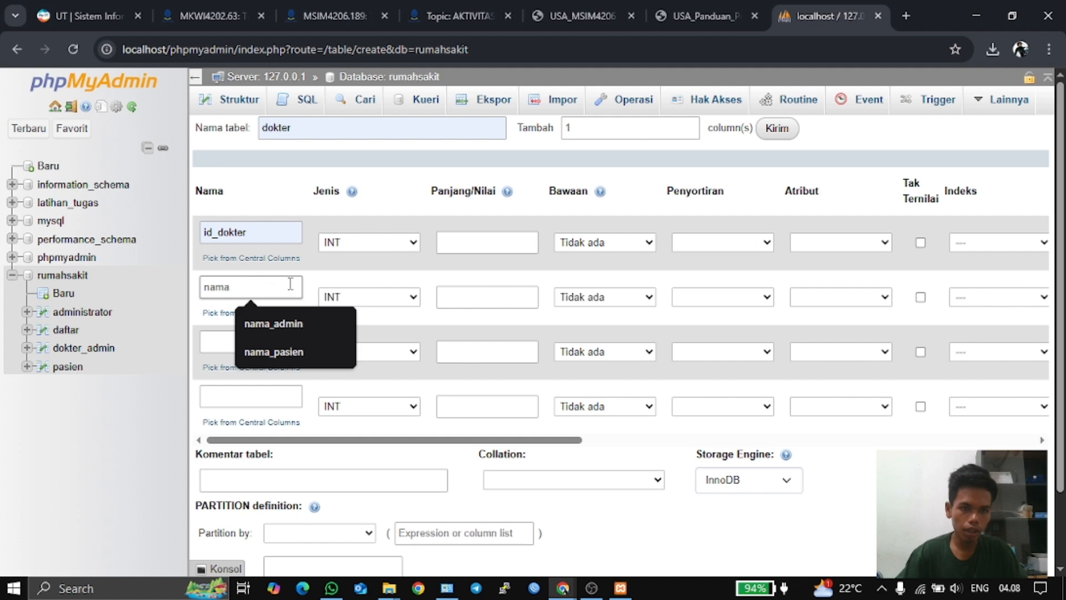
text(ma_dokter)
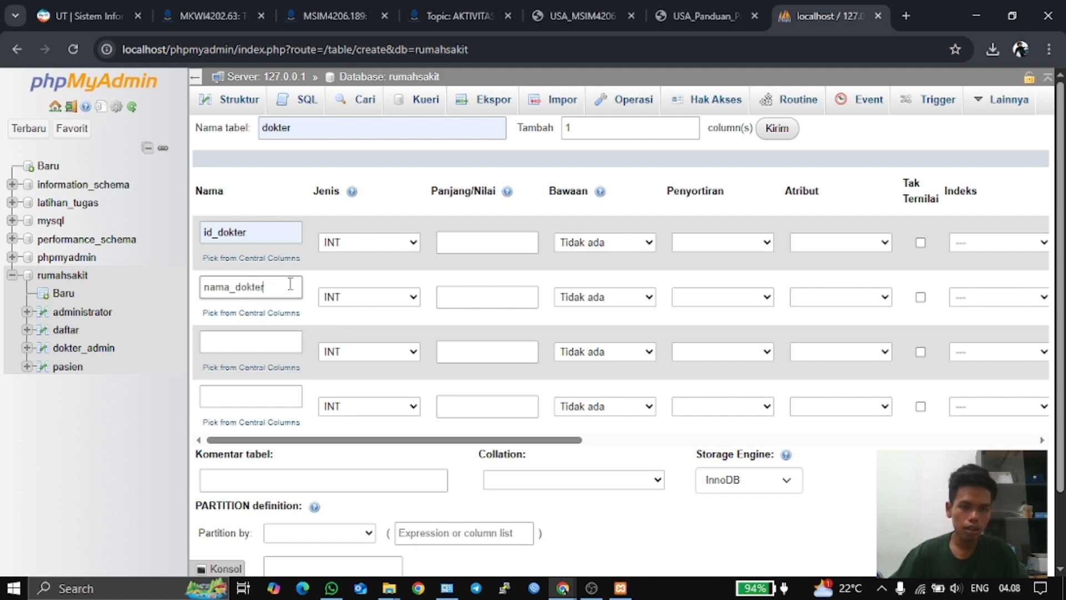
click(262, 336)
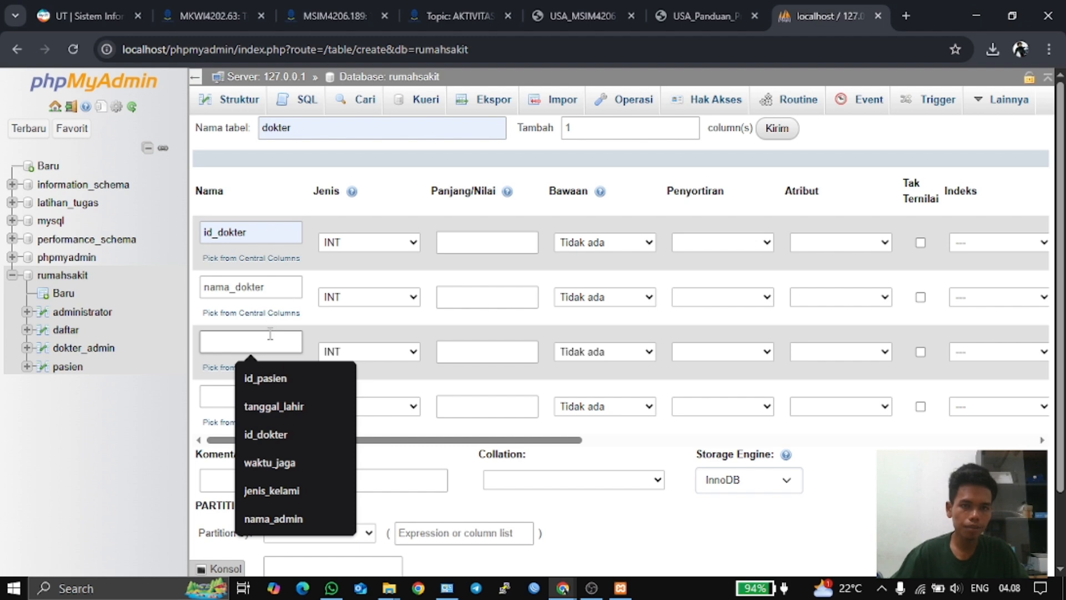
click(680, 7)
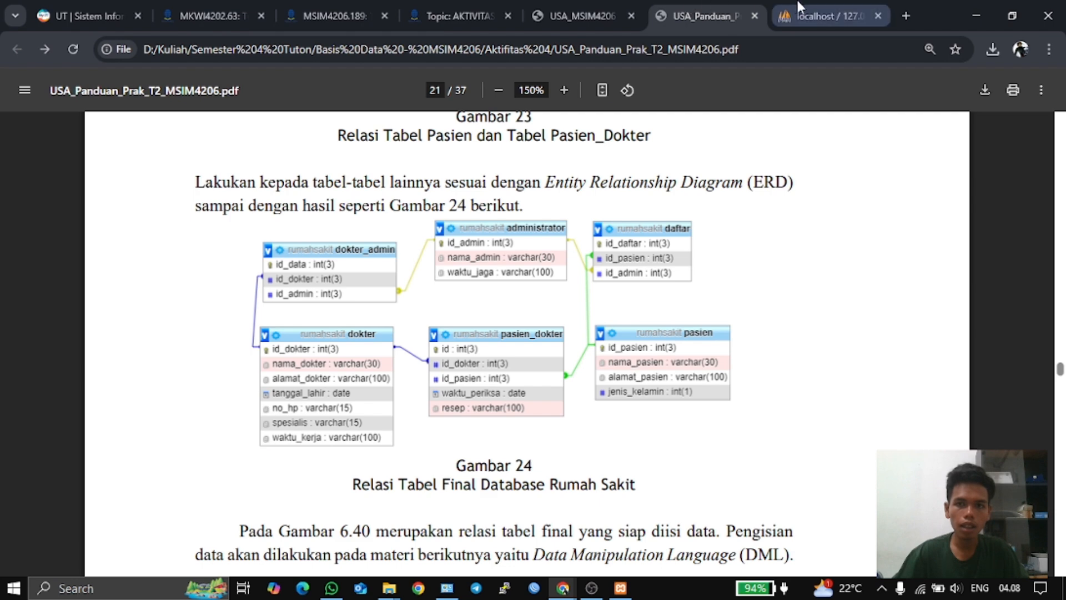
click(818, 8)
click(269, 338)
- Name the third and fourth columns alamat_dokter and tanggal_lahir
click(269, 339)
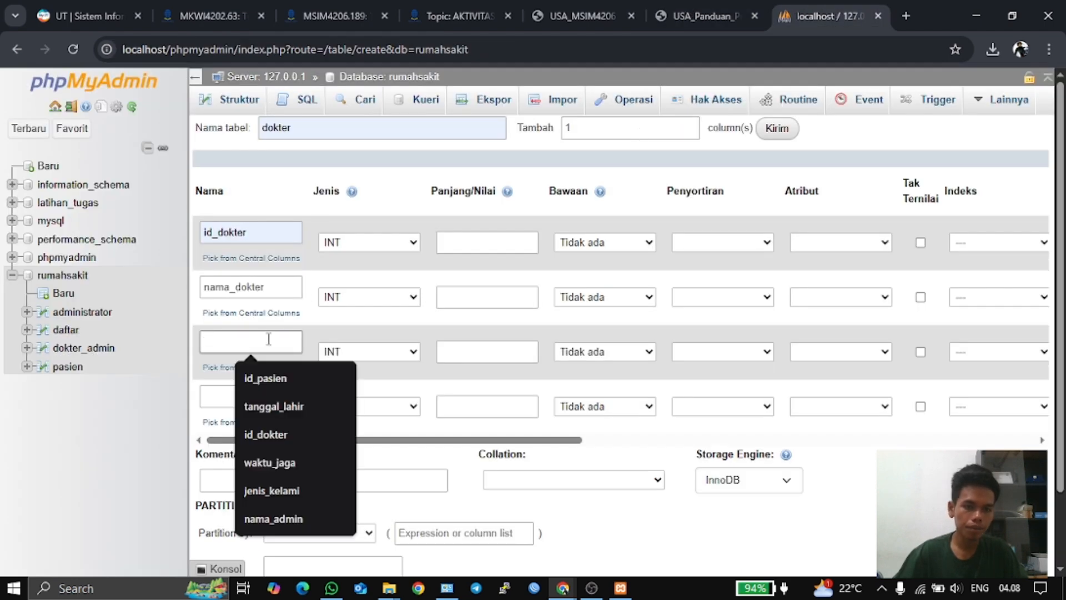
text(alamat_dokter)
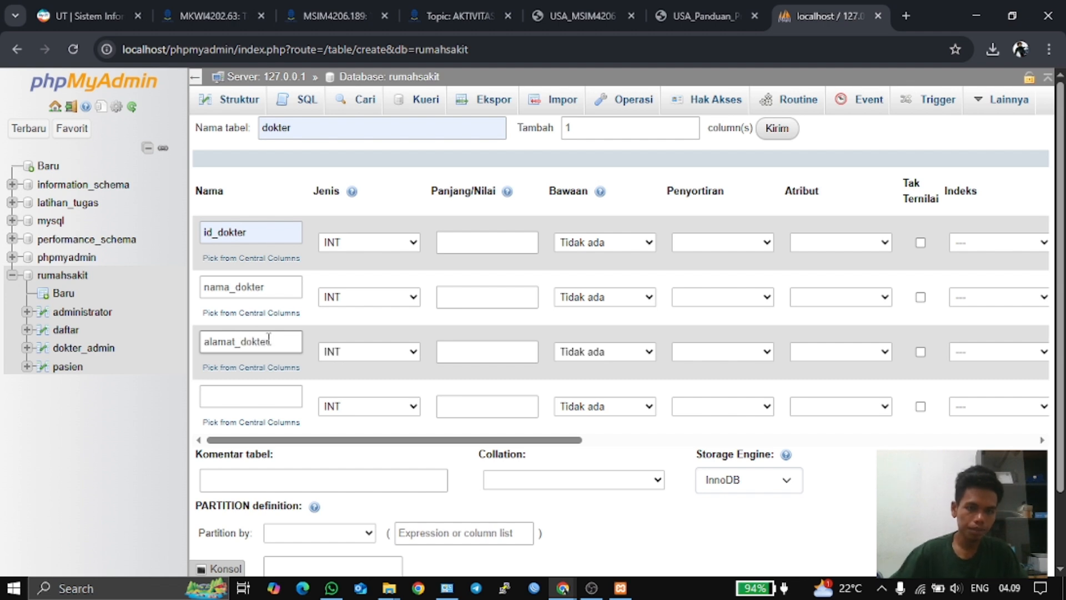
click(272, 393)
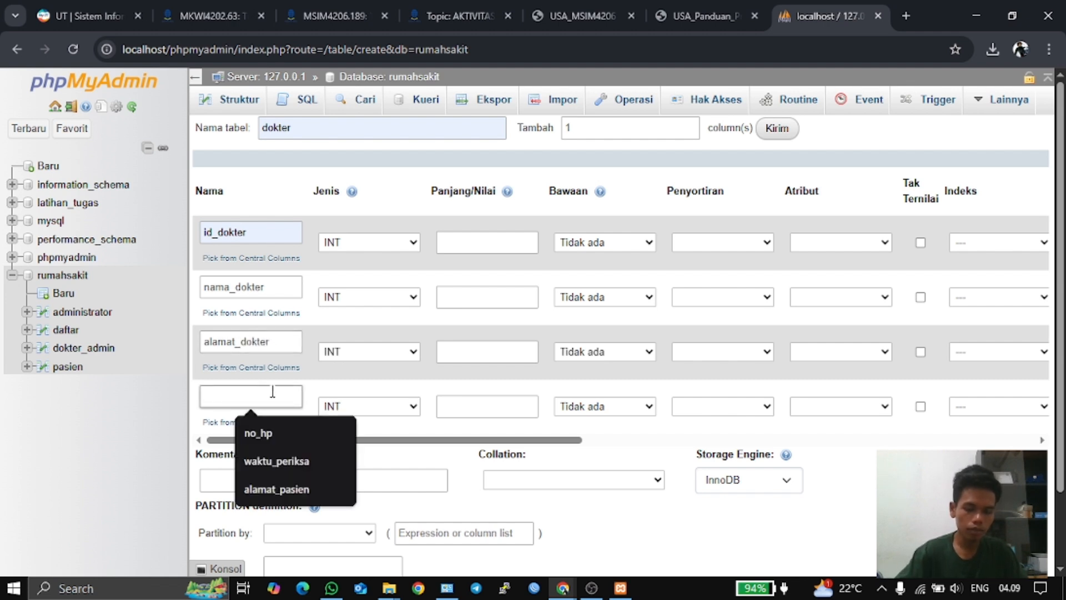
text(tanggal_lahir)
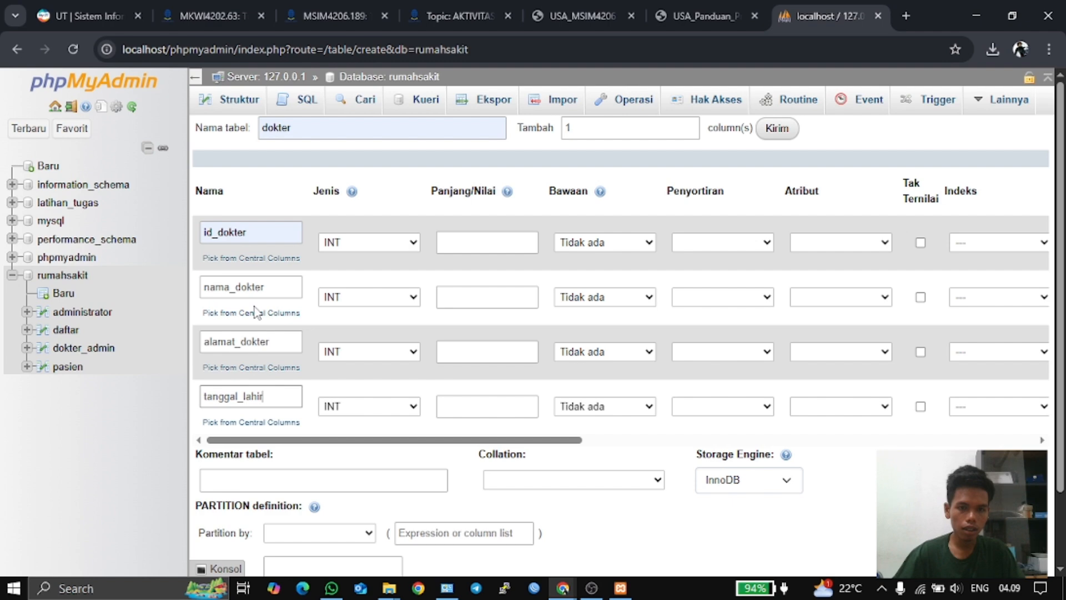
- Add 3 more column rows to the dokter form after checking the ERD
click(561, 15)
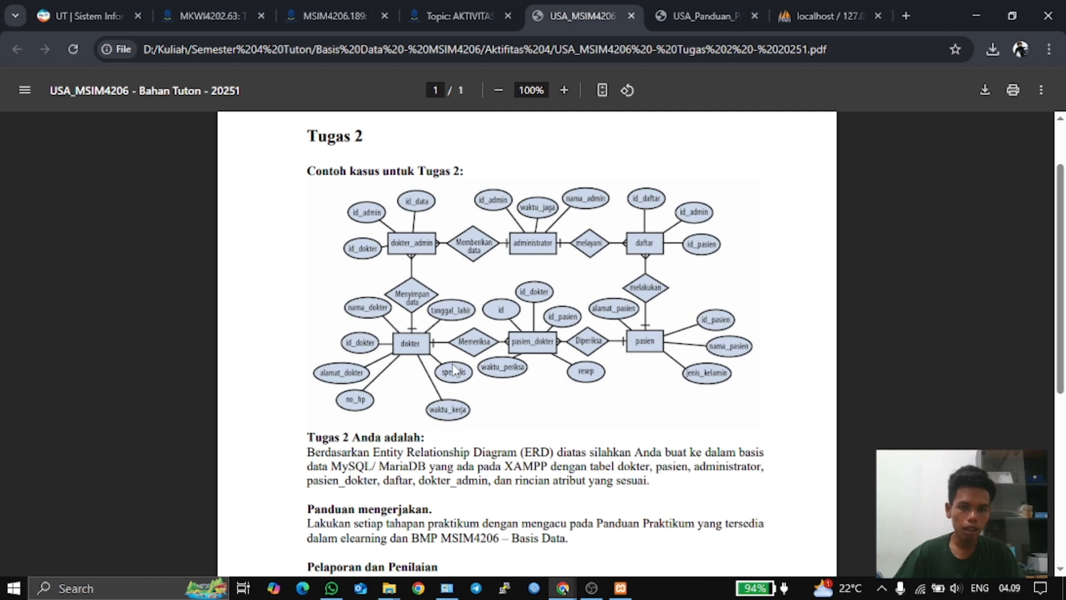
click(813, 10)
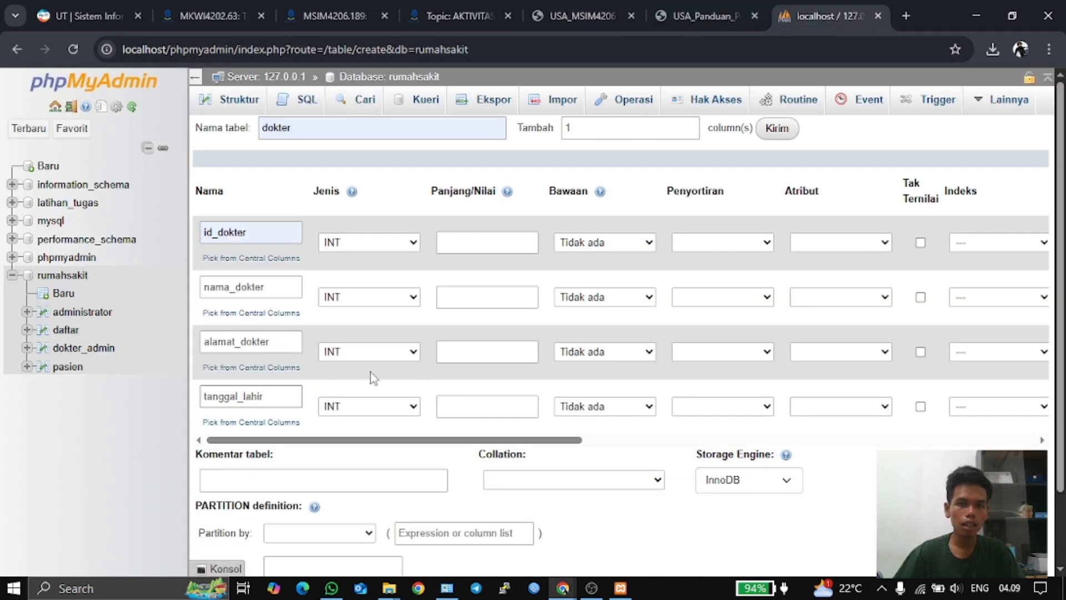
double_click(578, 129)
text(3)
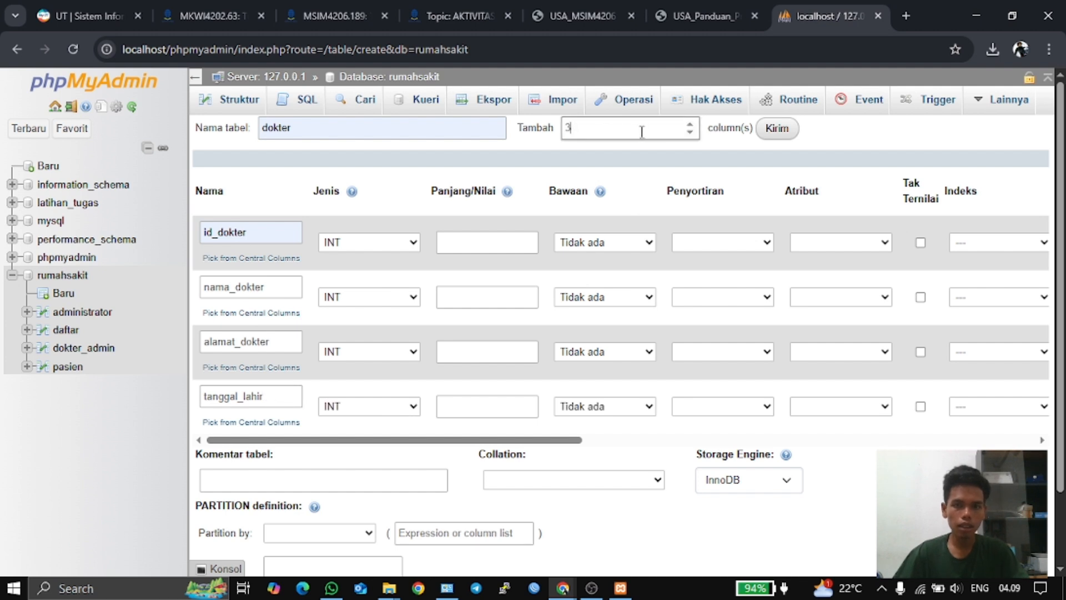
click(780, 129)
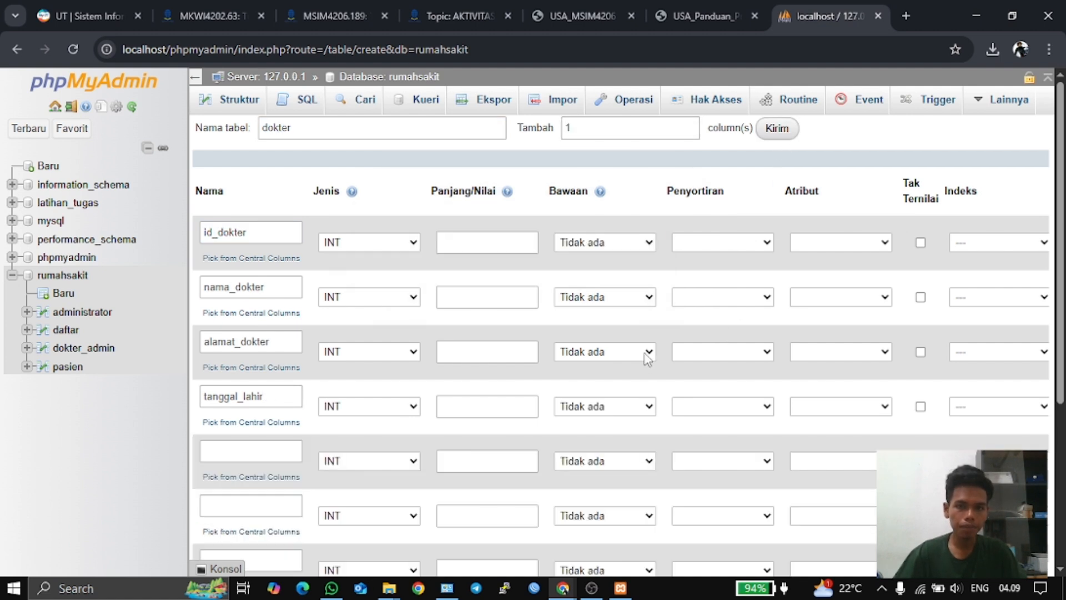
scroll(605, 371, down, 4)
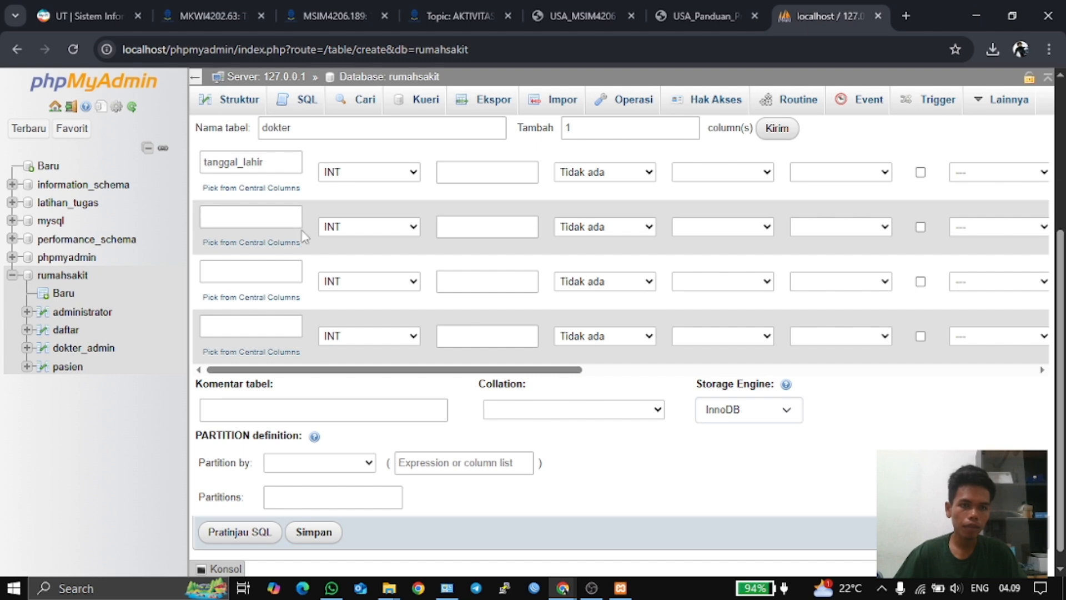
- Name the fifth to seventh columns no_hp, spesialis and waktu_kerja
click(700, 17)
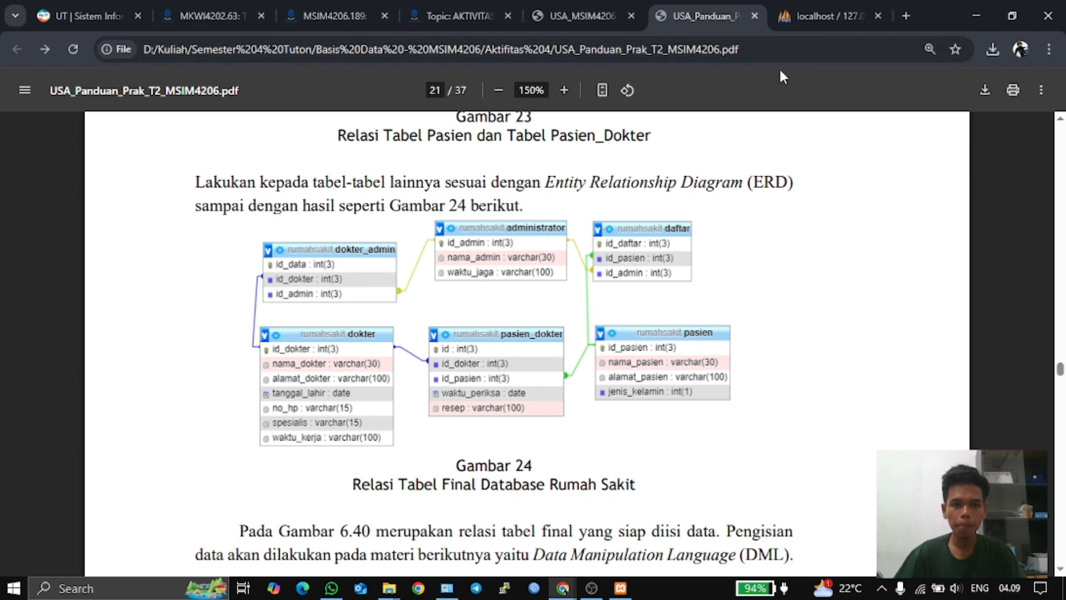
click(803, 17)
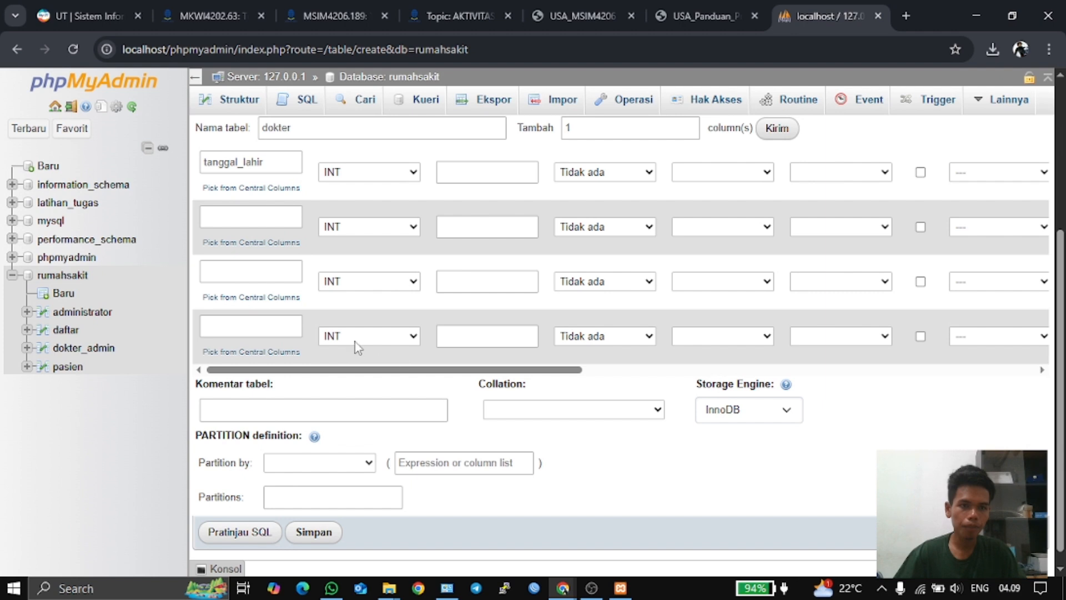
scroll(355, 343, up, 1)
click(256, 292)
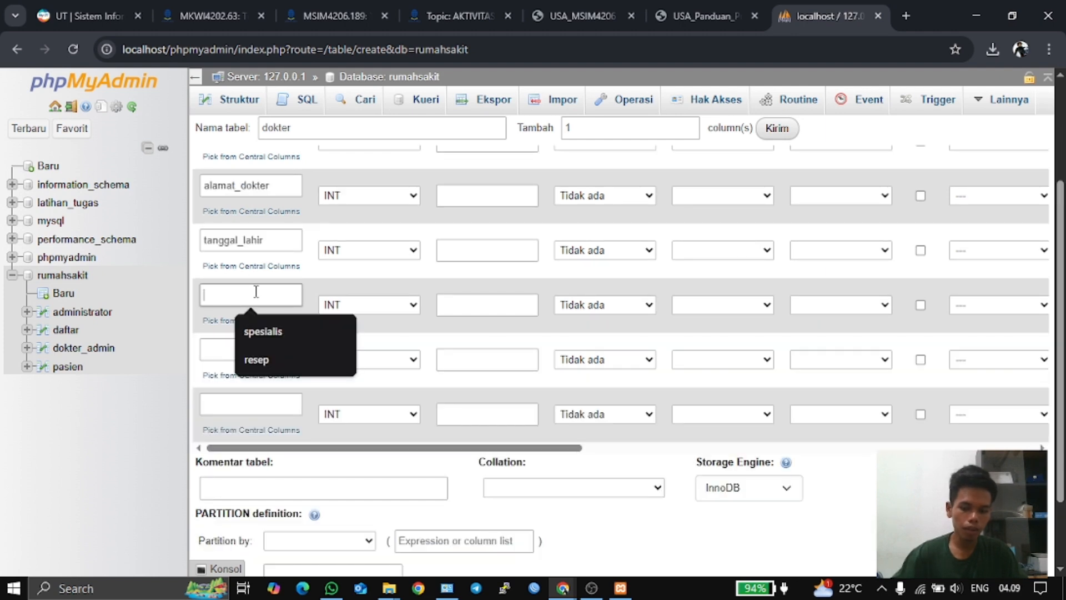
text(no)
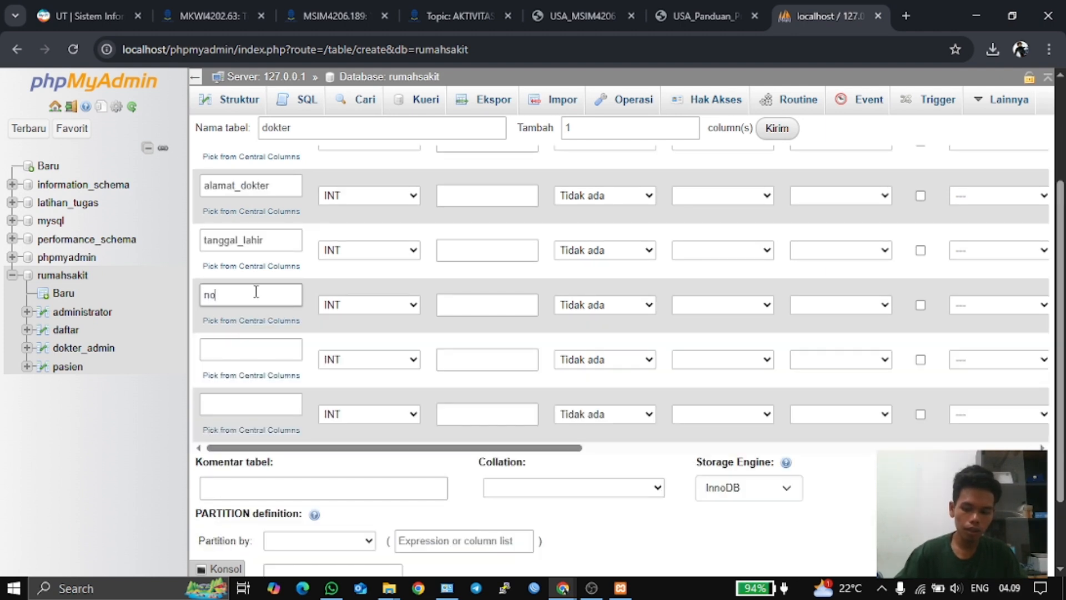
text(_hpp)
click(228, 347)
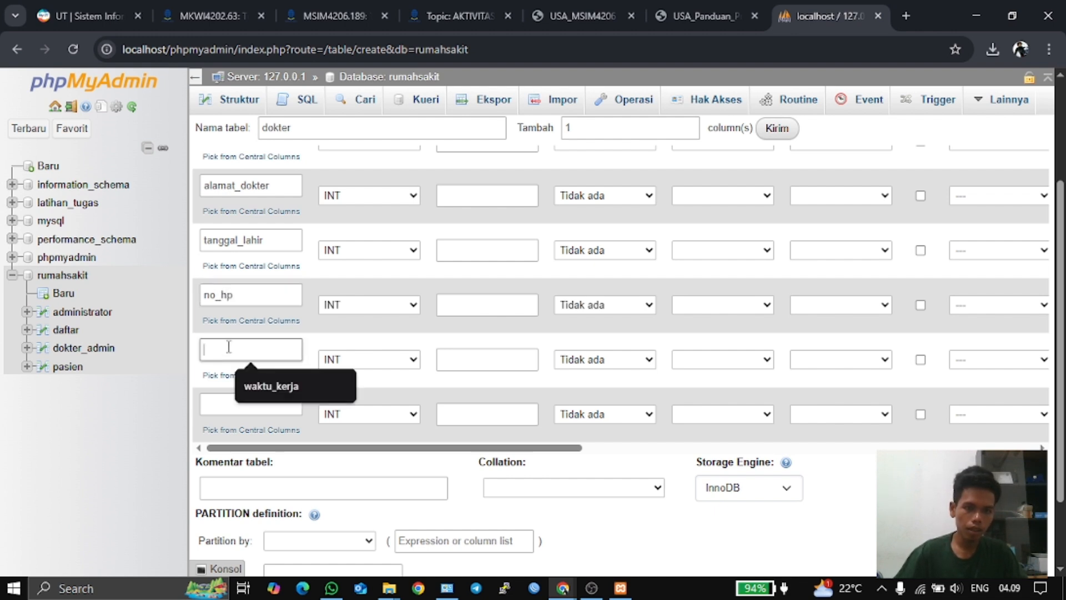
text(spesialis)
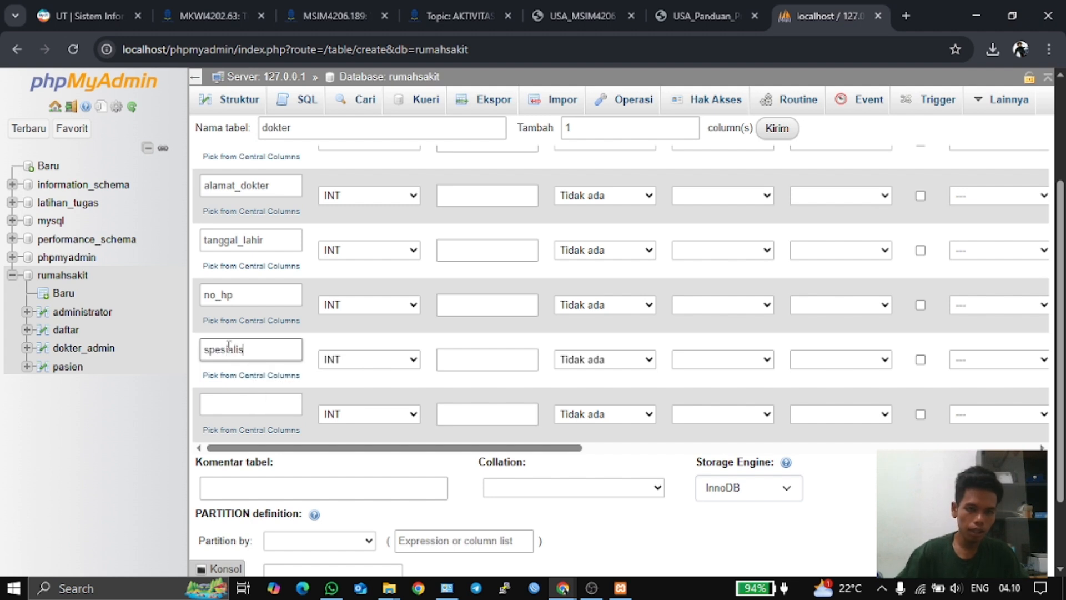
click(243, 404)
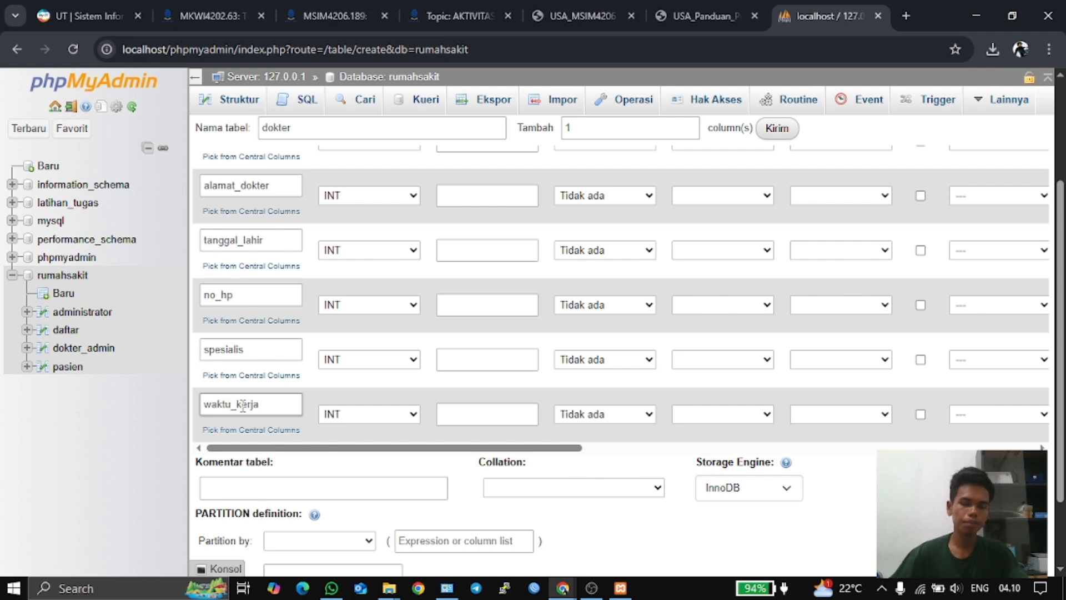
click(281, 338)
- Give id_dokter length 3 and make nama_dokter VARCHAR(30)
scroll(288, 311, up, 3)
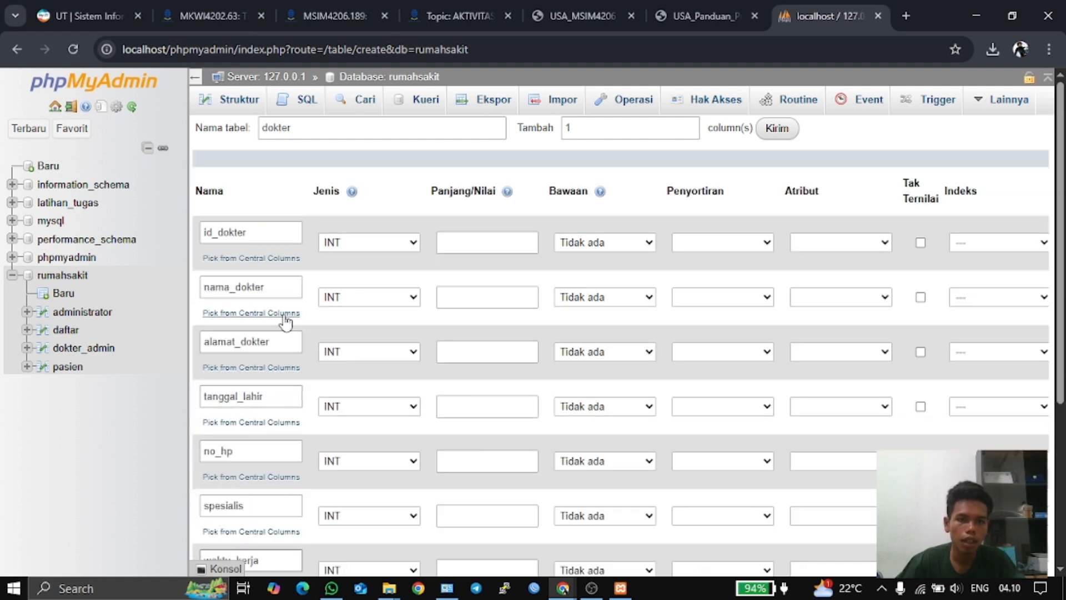
click(442, 242)
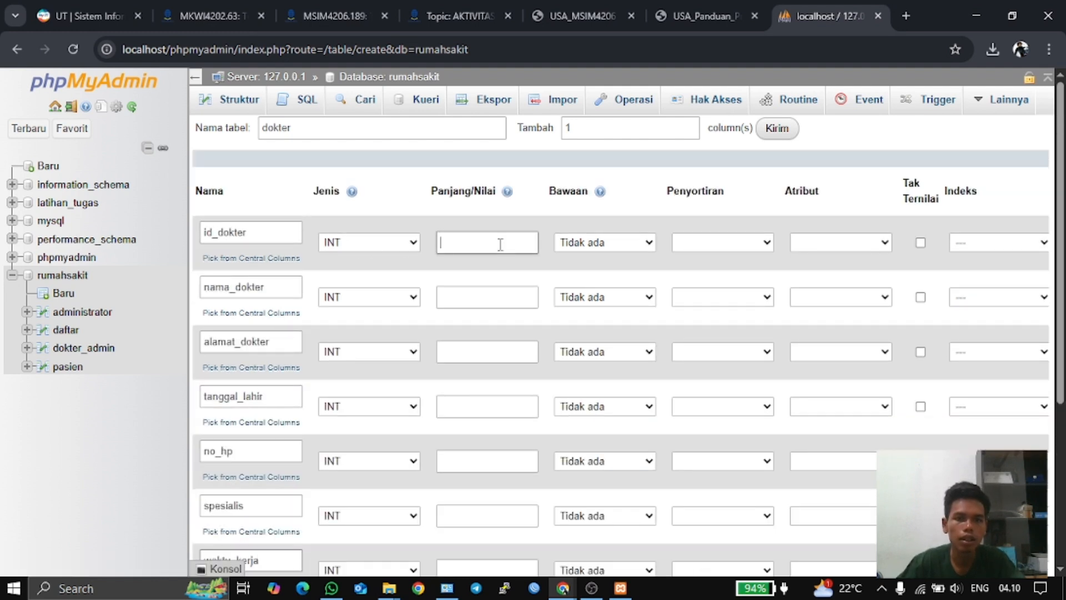
text(3)
click(507, 280)
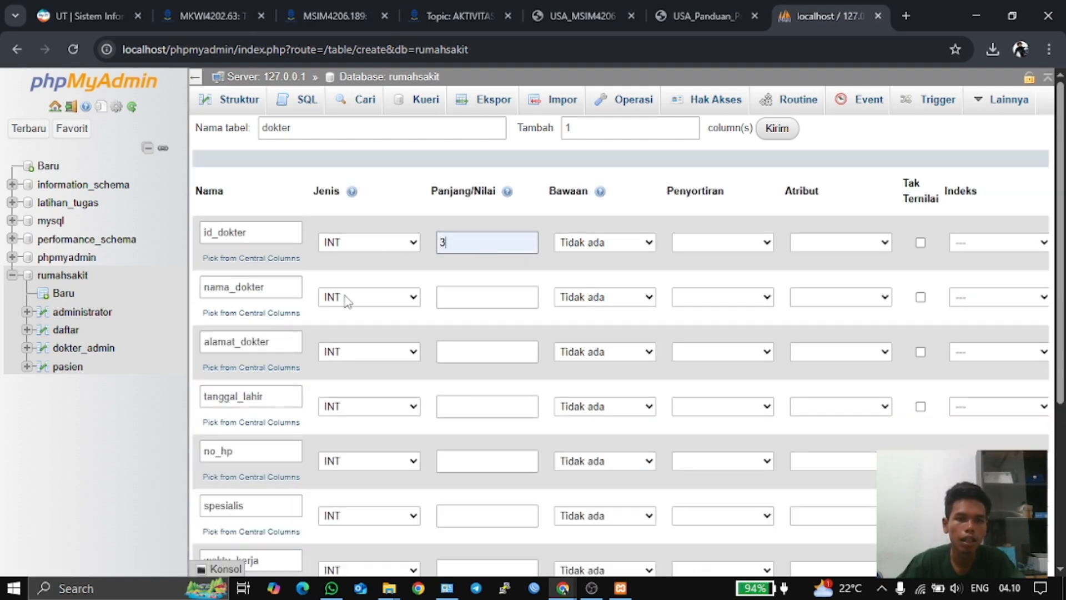
click(411, 300)
click(385, 28)
click(444, 295)
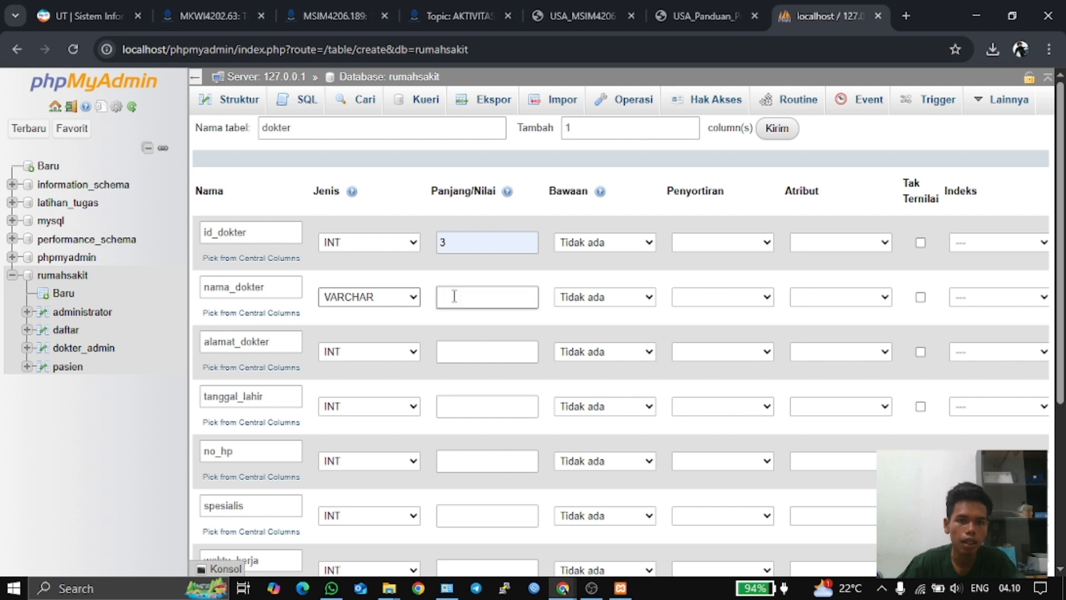
click(517, 361)
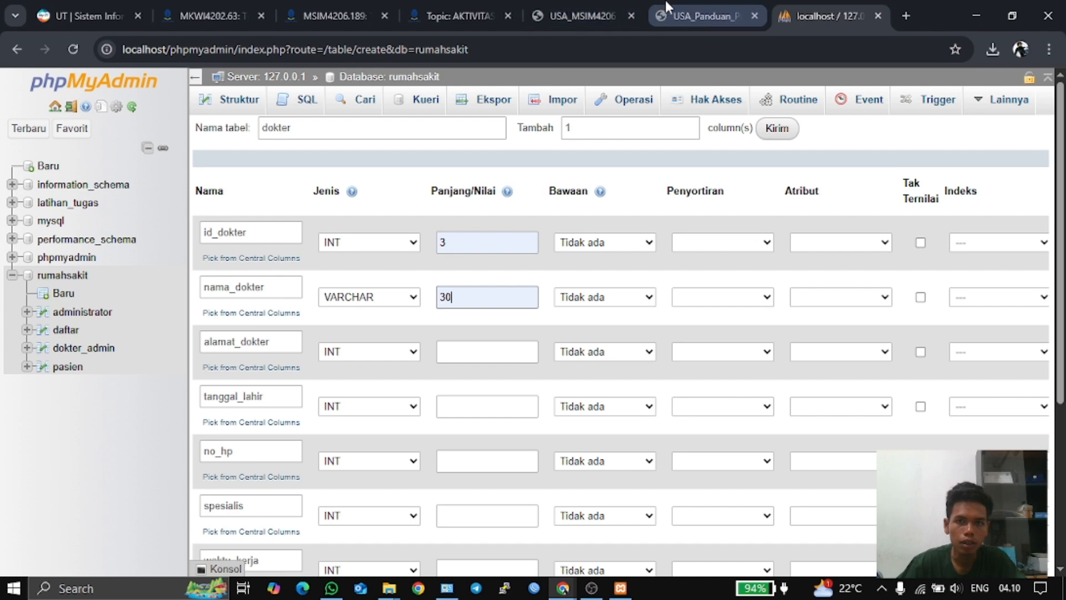
- Make alamat_dokter VARCHAR(100) after checking column types in the guide's diagram
click(683, 2)
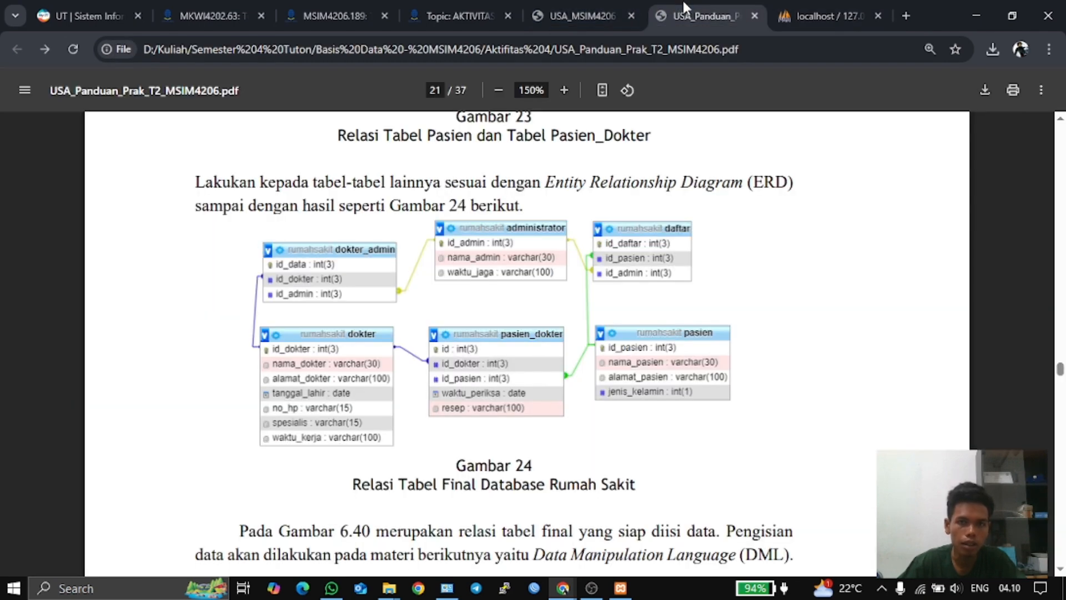
click(817, 8)
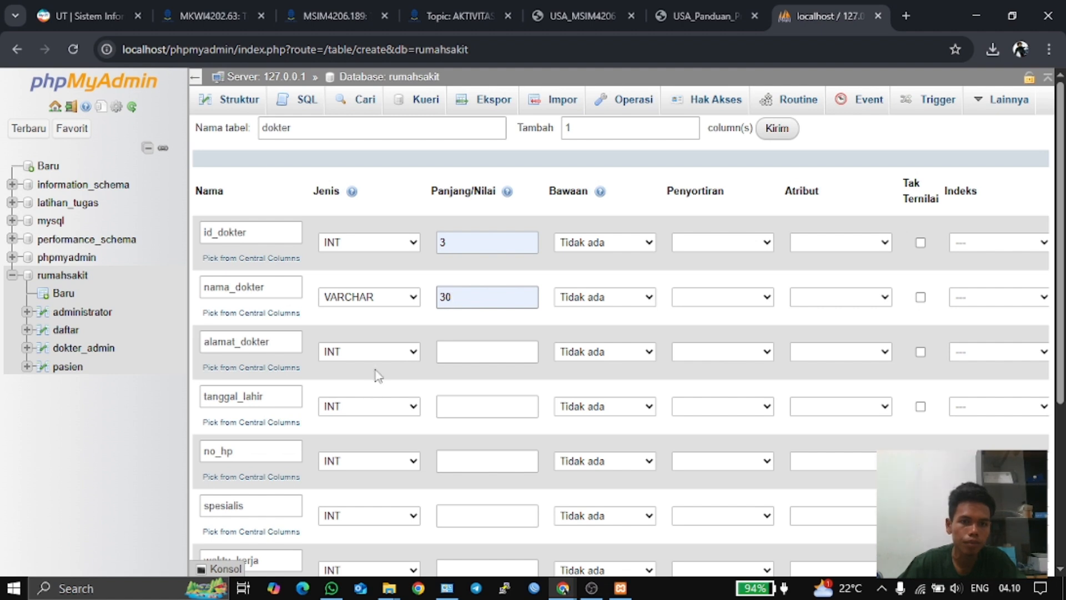
click(395, 352)
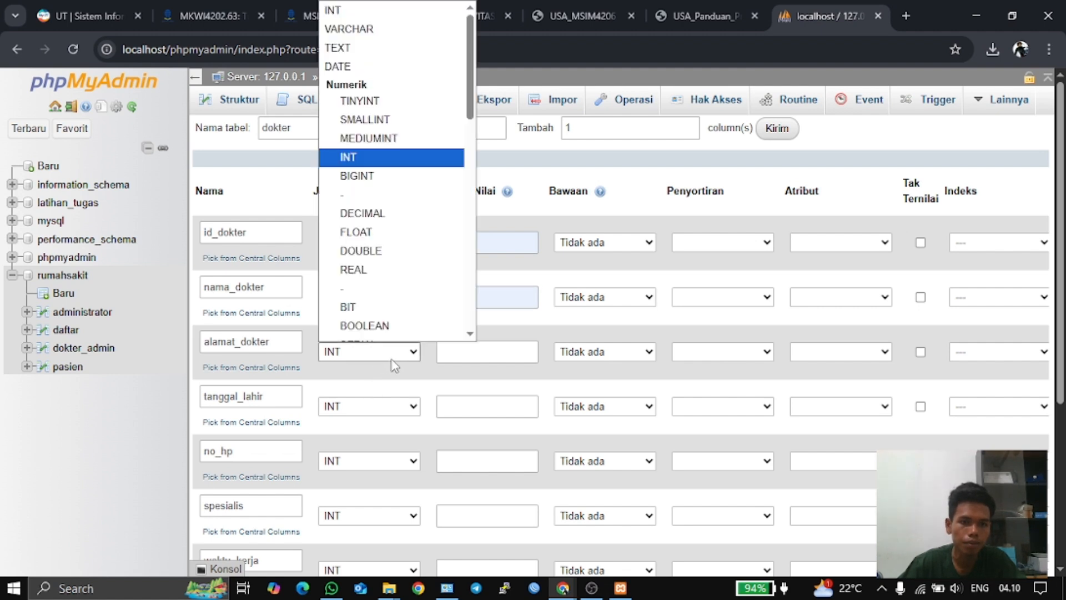
click(349, 28)
click(472, 350)
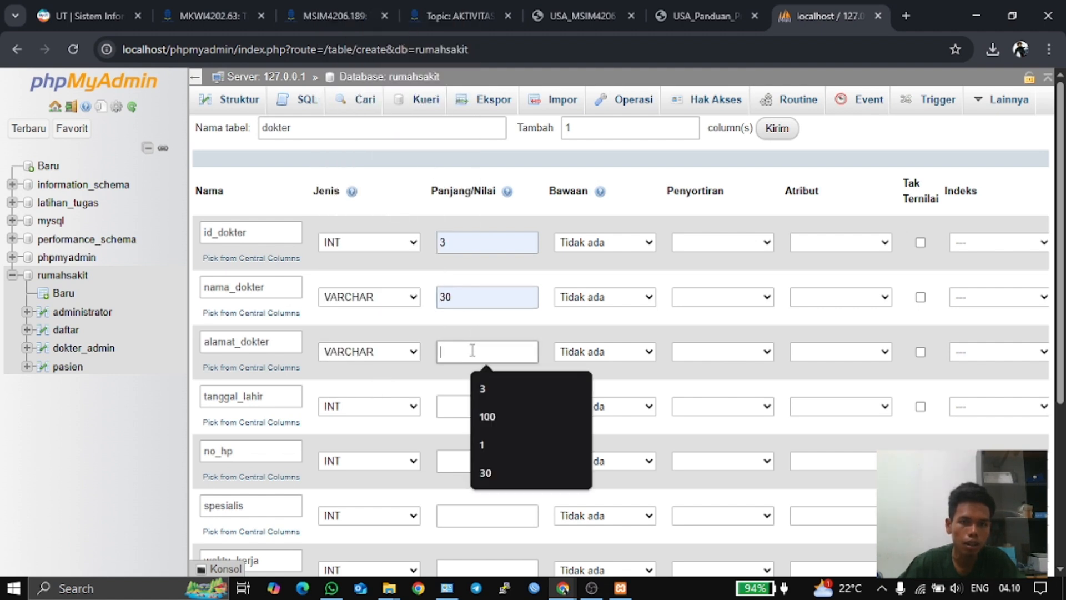
click(487, 416)
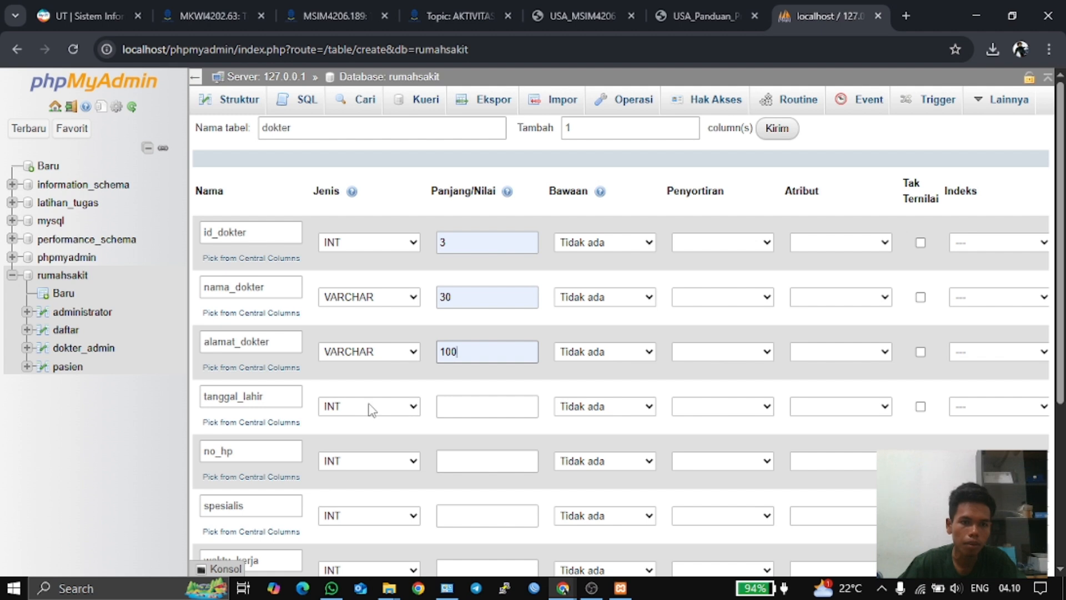
- Set tanggal_lahir to DATE, leaving no_hp as INT, and recheck the ERD
click(371, 408)
scroll(368, 143, down, 1)
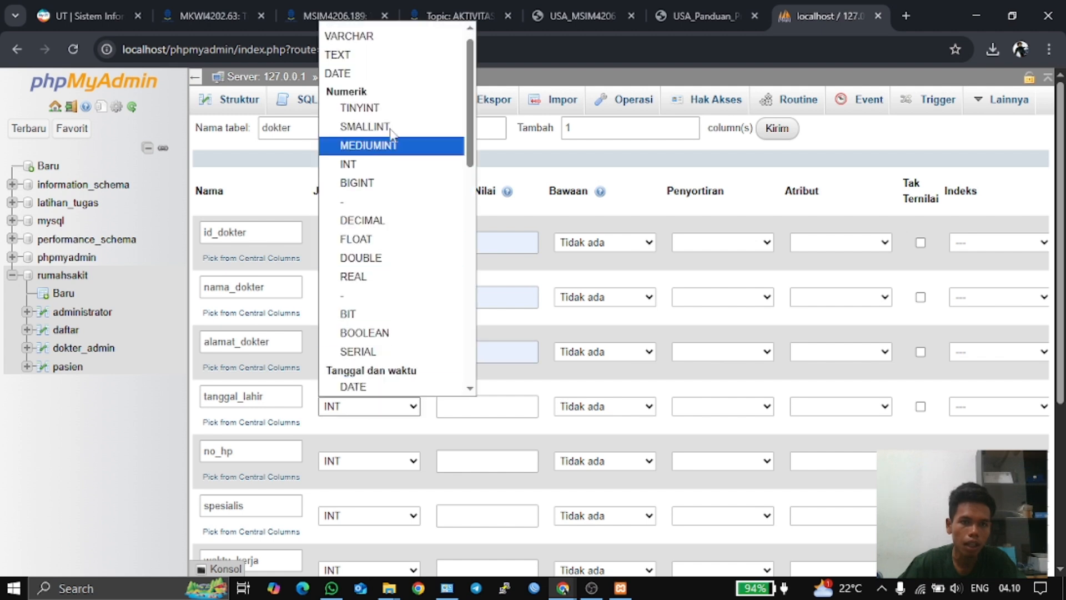
click(373, 74)
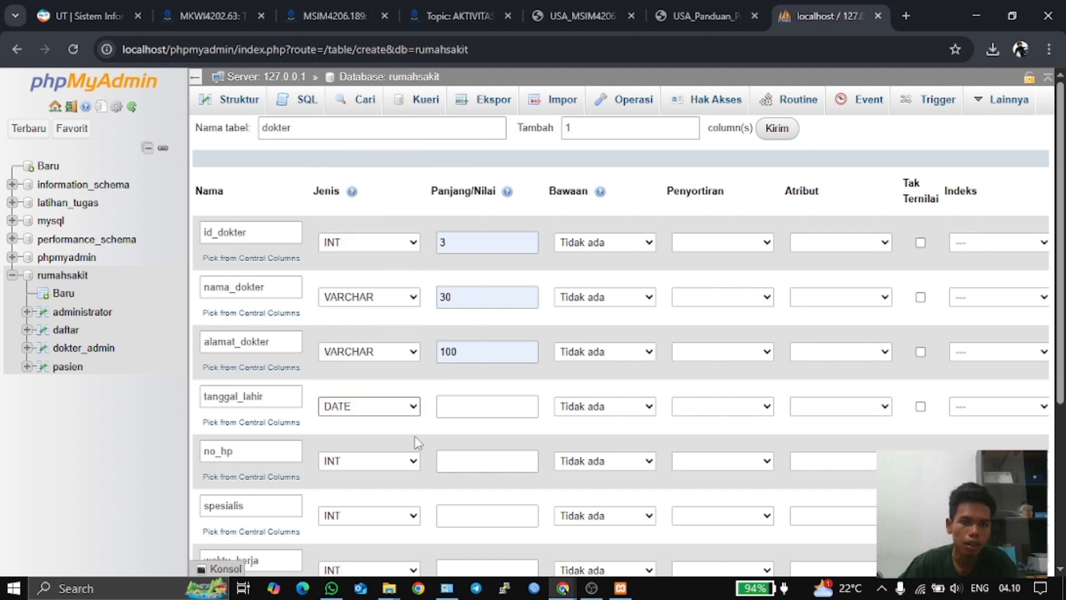
click(405, 465)
scroll(383, 333, down, 1)
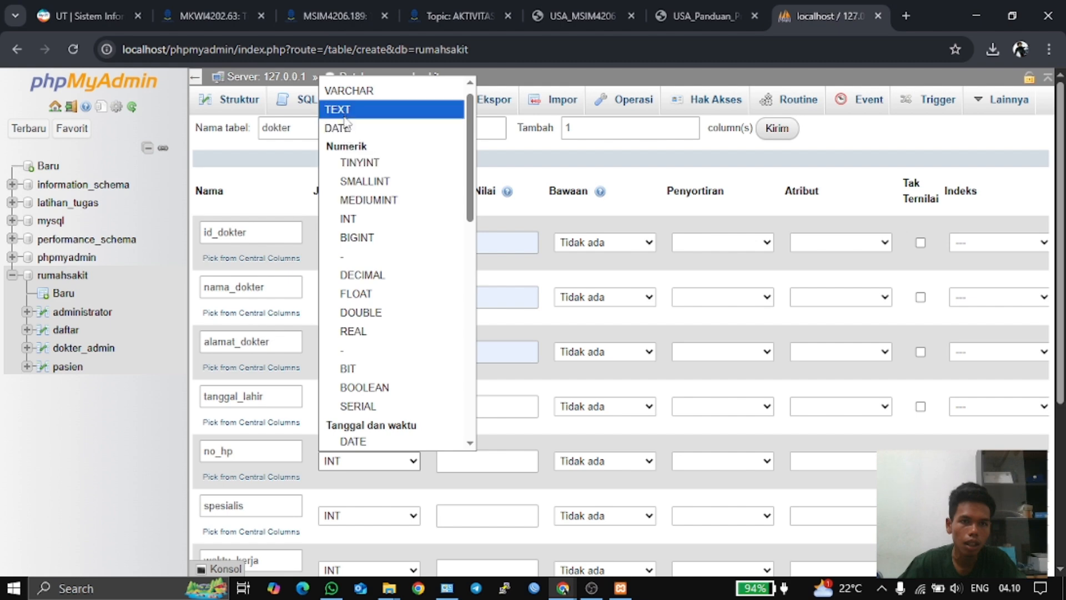
scroll(398, 78, up, 1)
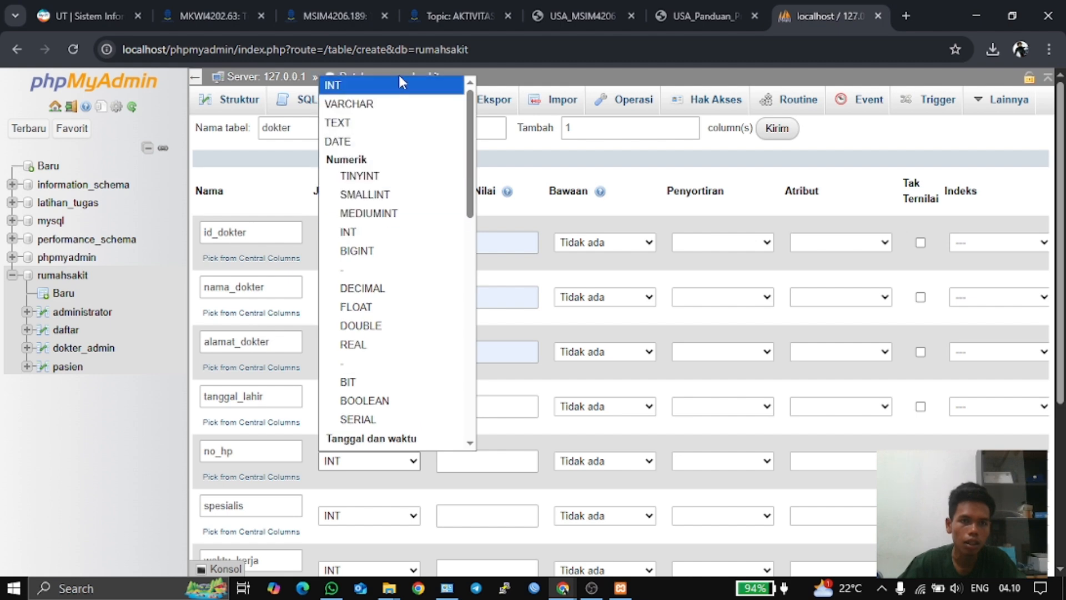
click(400, 84)
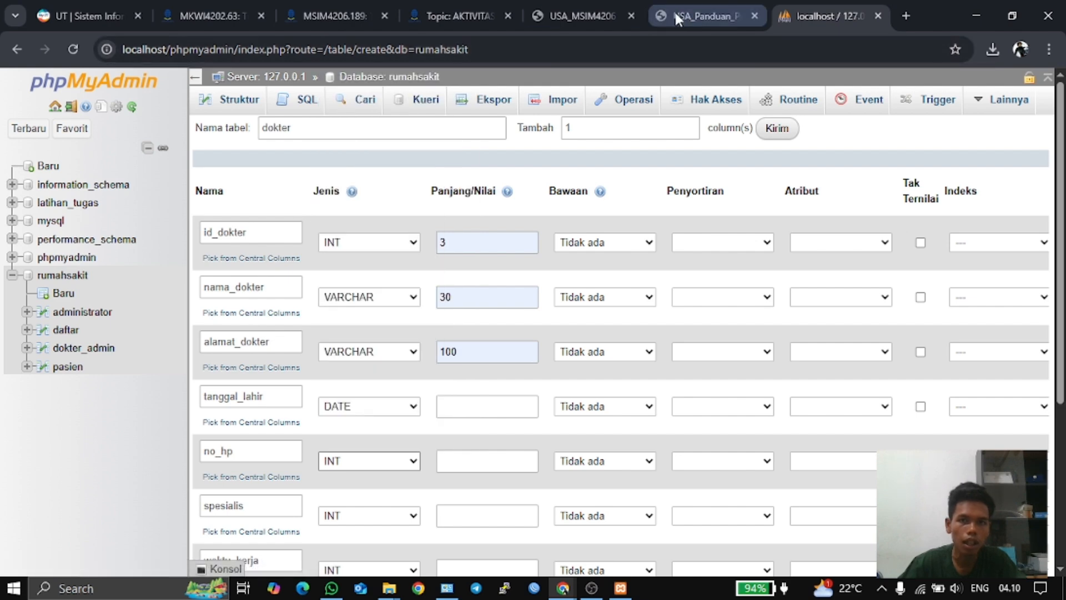
click(691, 13)
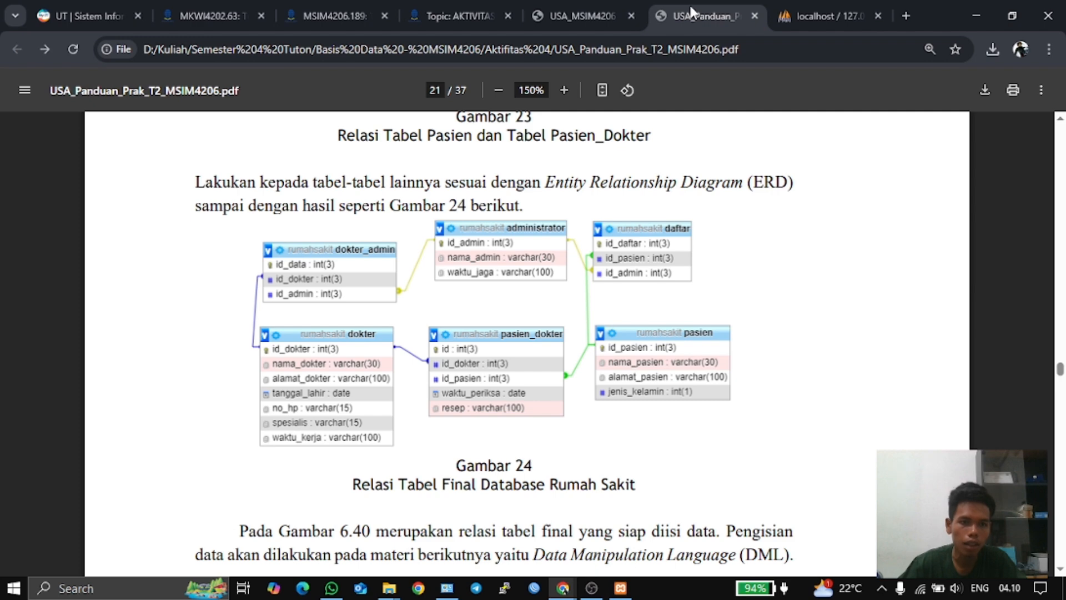
click(833, 14)
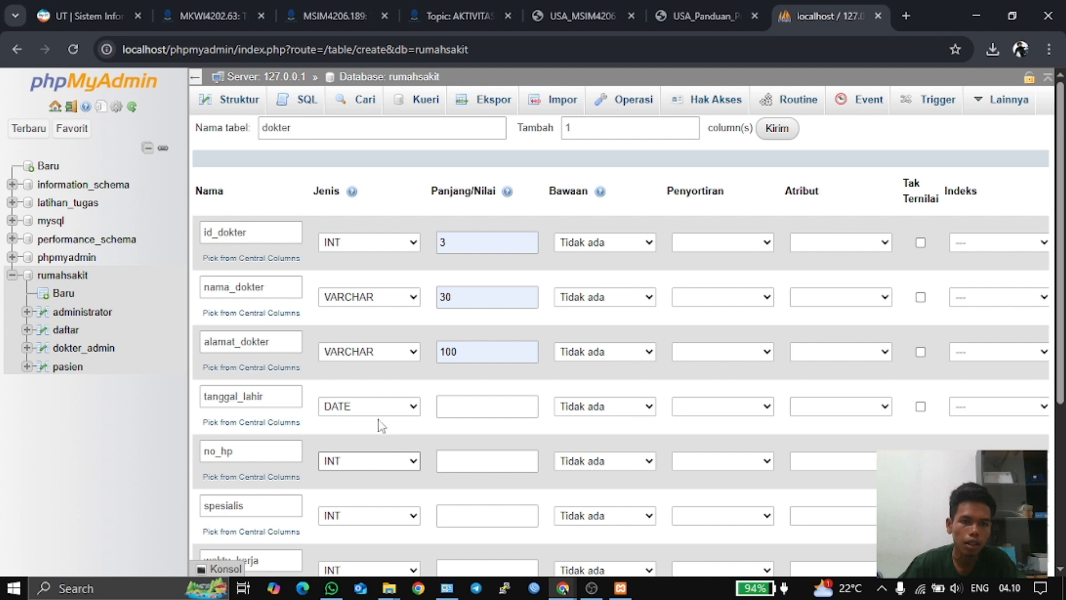
- Make no_hp a VARCHAR column of length 15
click(401, 461)
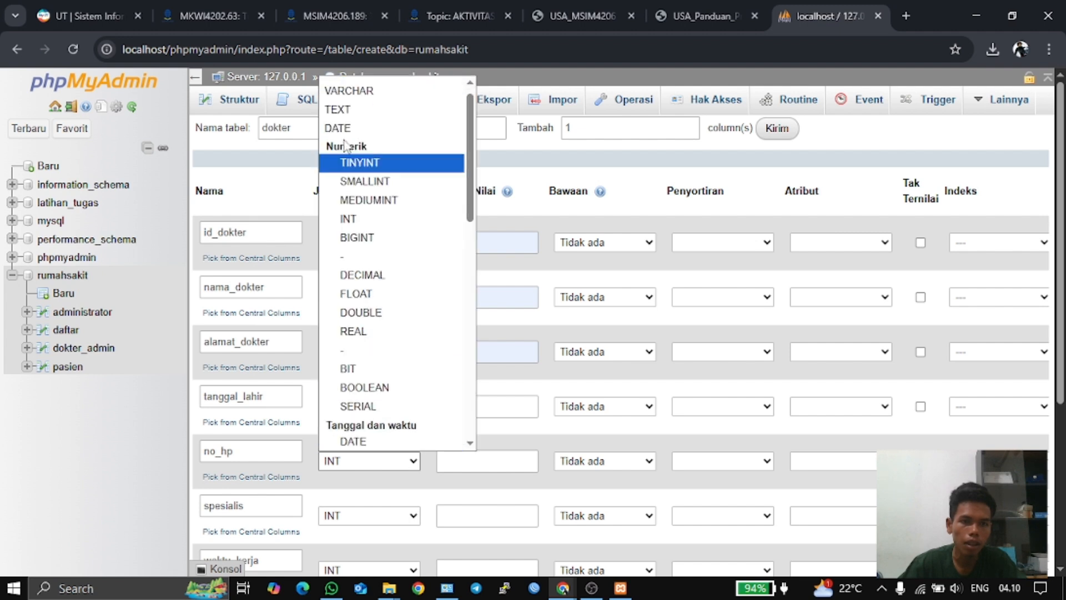
click(381, 88)
click(462, 459)
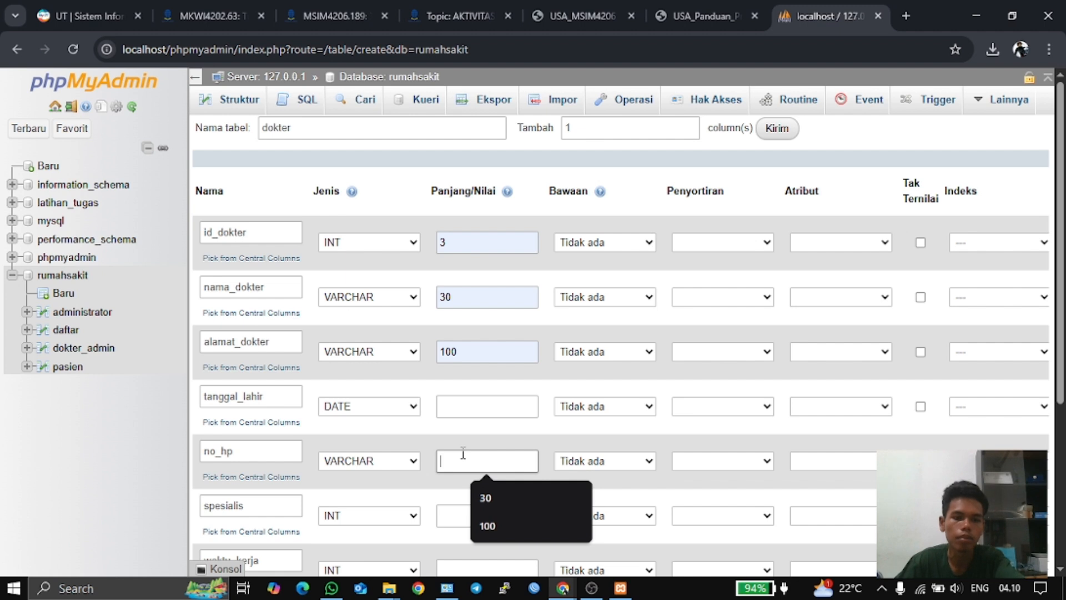
text(15)
scroll(465, 465, down, 3)
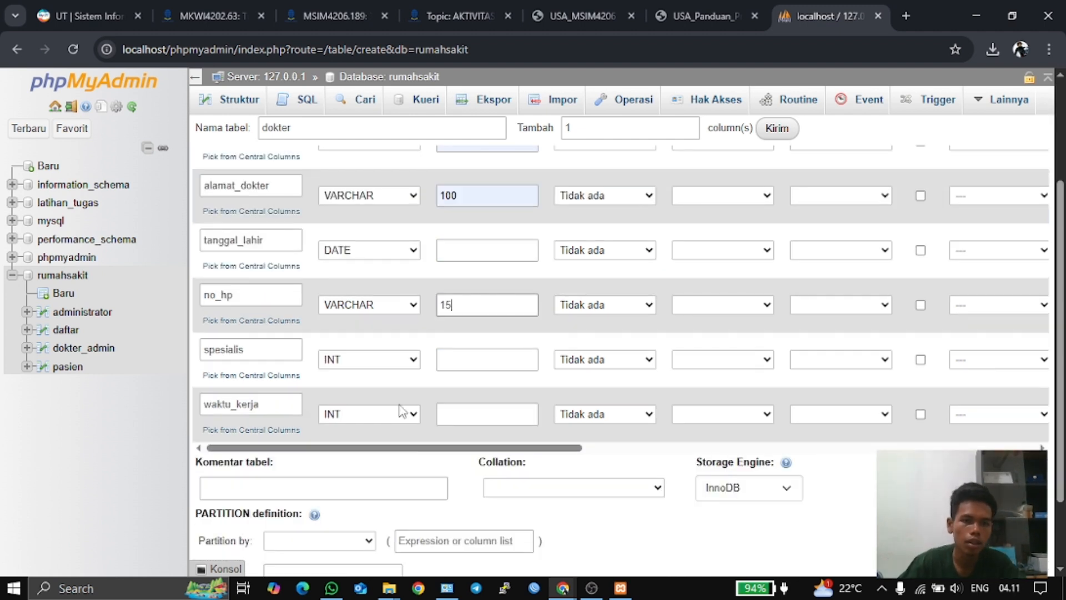
- Make spesialis VARCHAR(15), correcting the length from 30 after checking the ERD
click(381, 361)
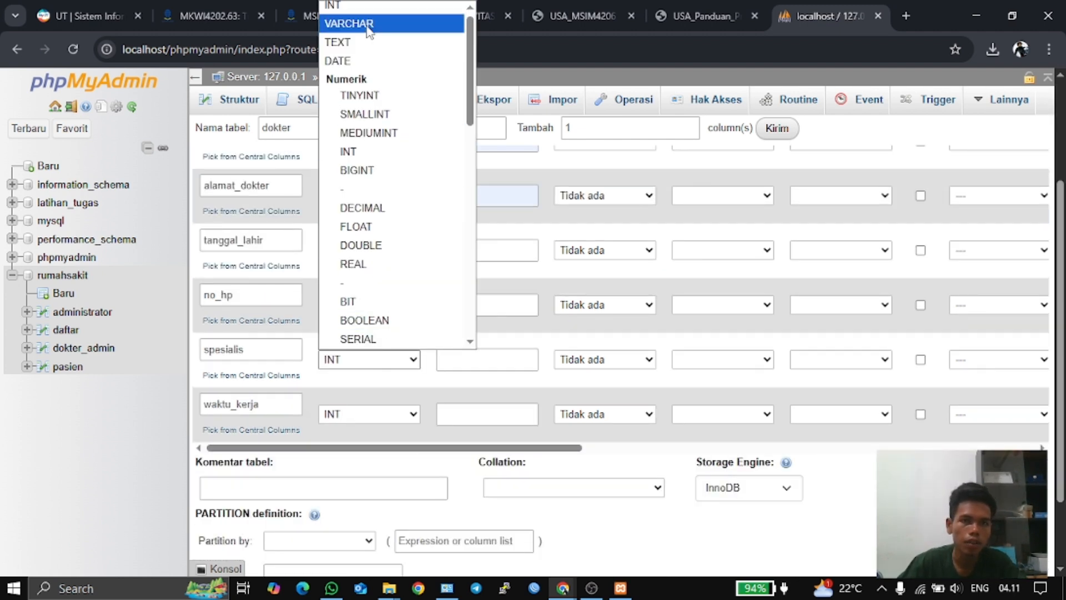
click(349, 22)
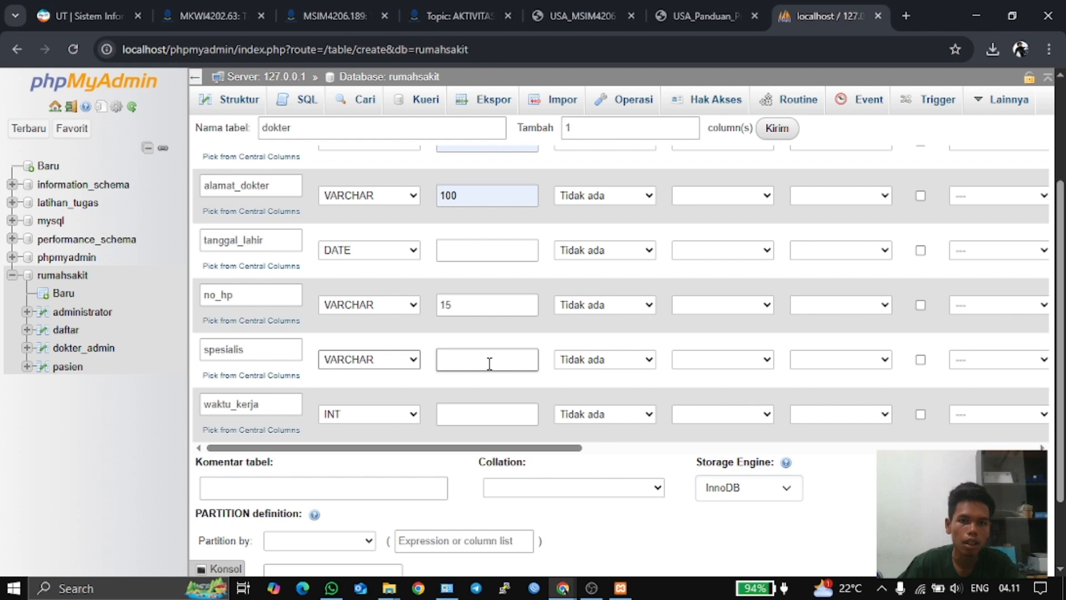
click(486, 360)
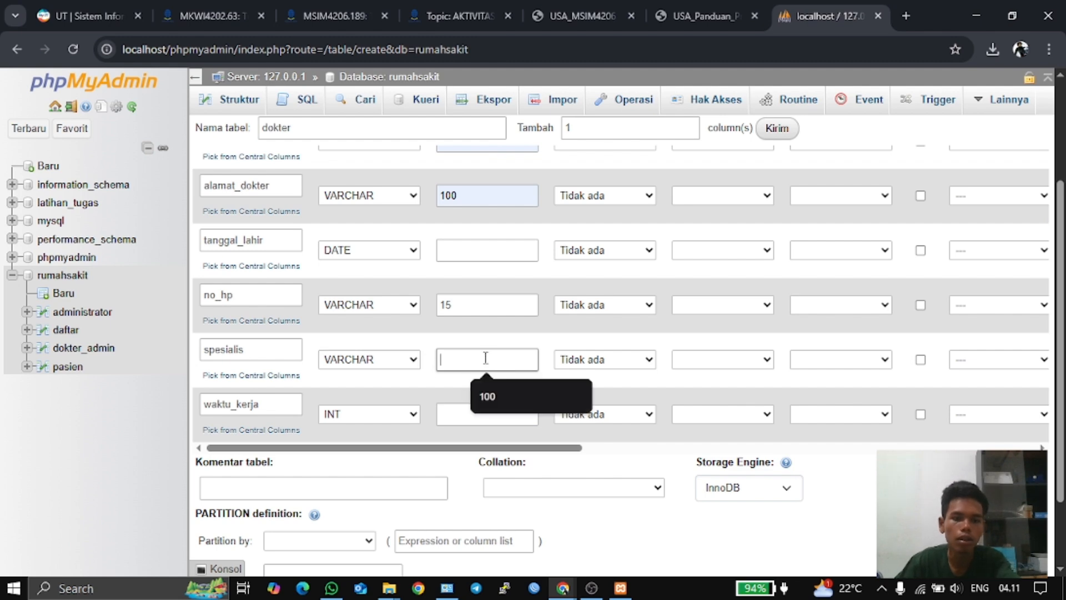
text(30)
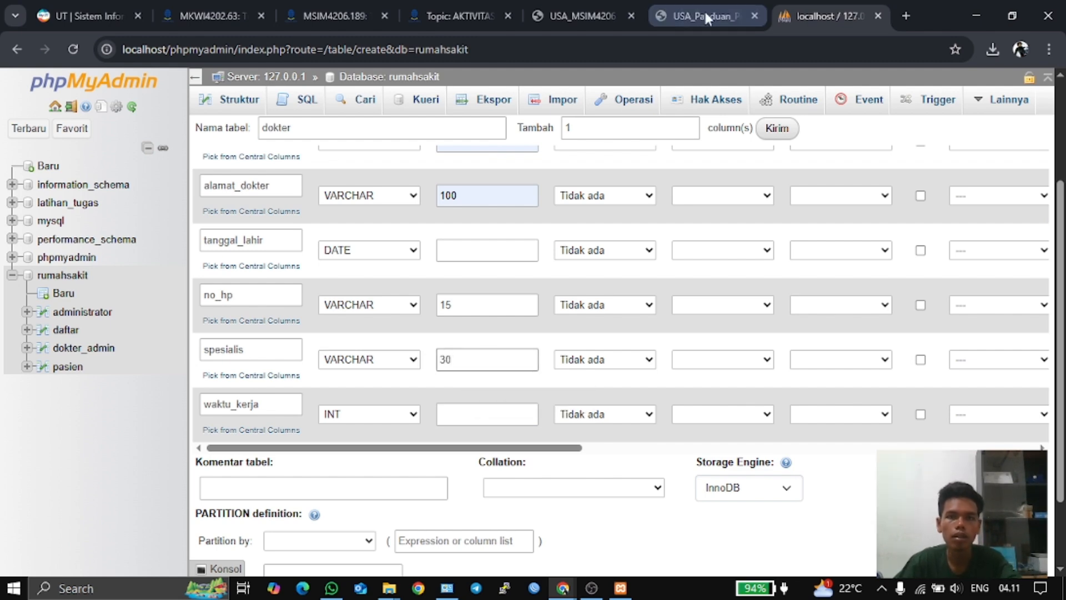
click(704, 9)
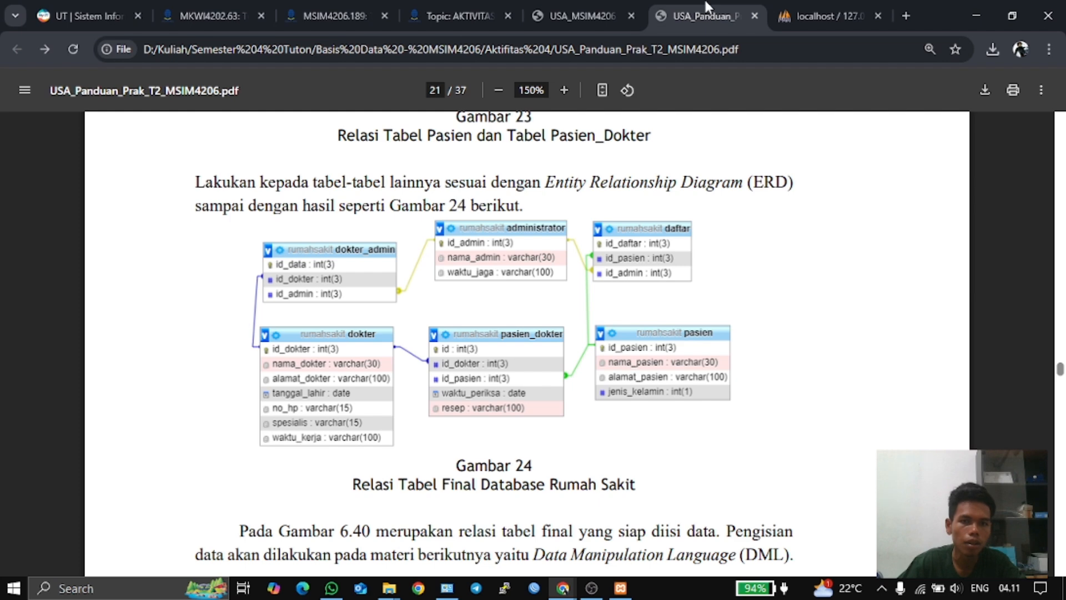
click(818, 8)
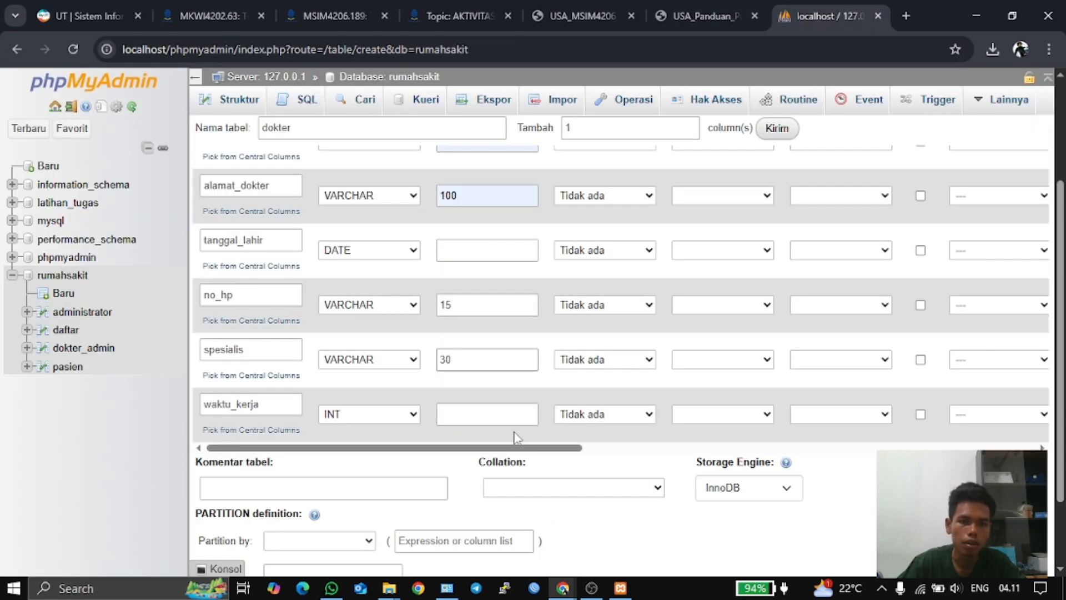
click(501, 369)
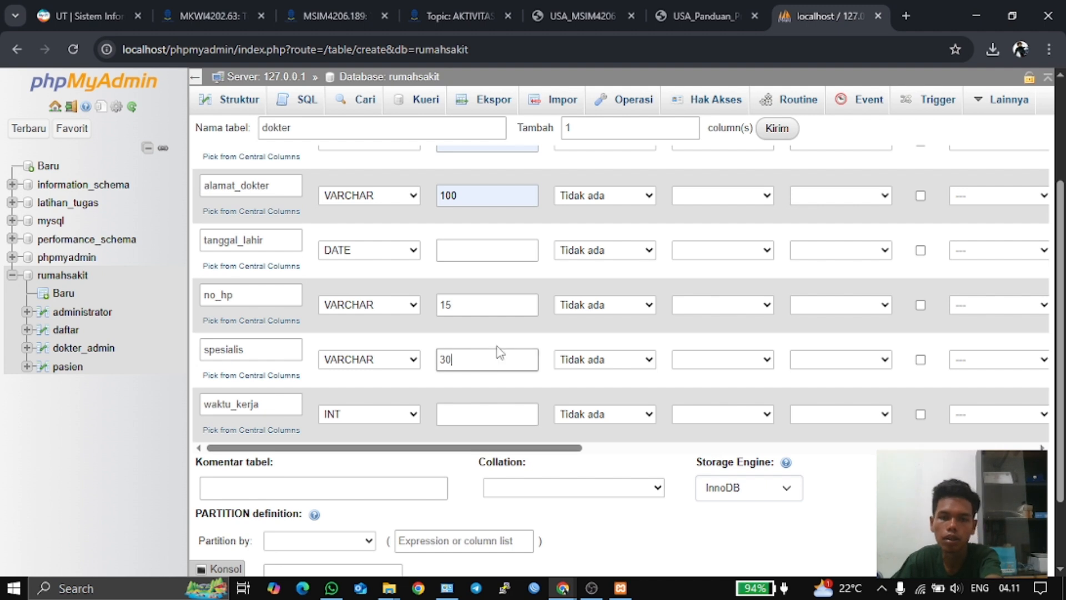
key(BackSpace)
key(BackSpace)
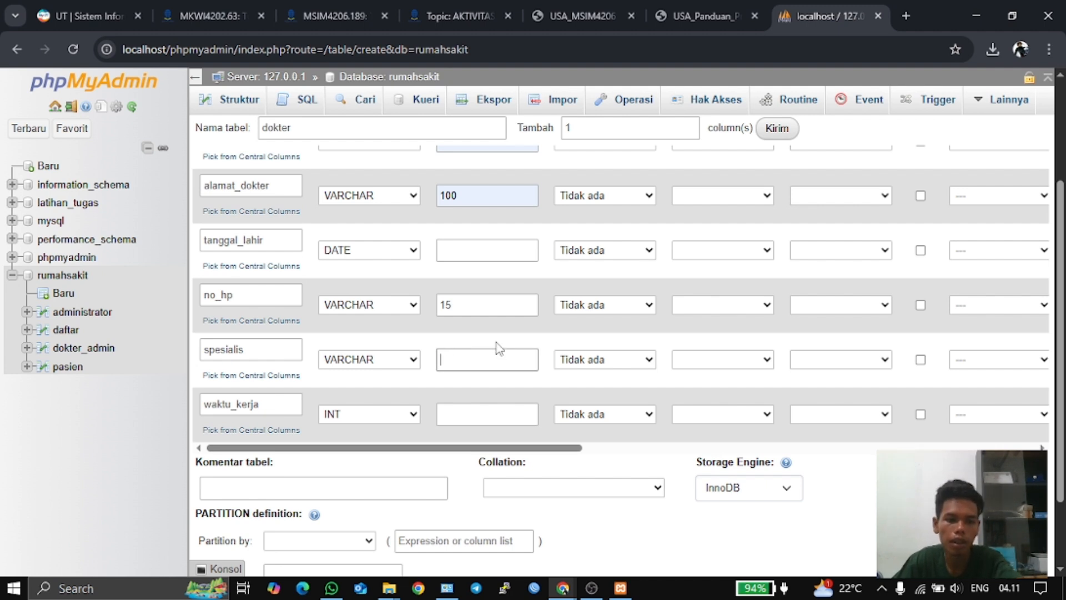
text(15)
click(464, 408)
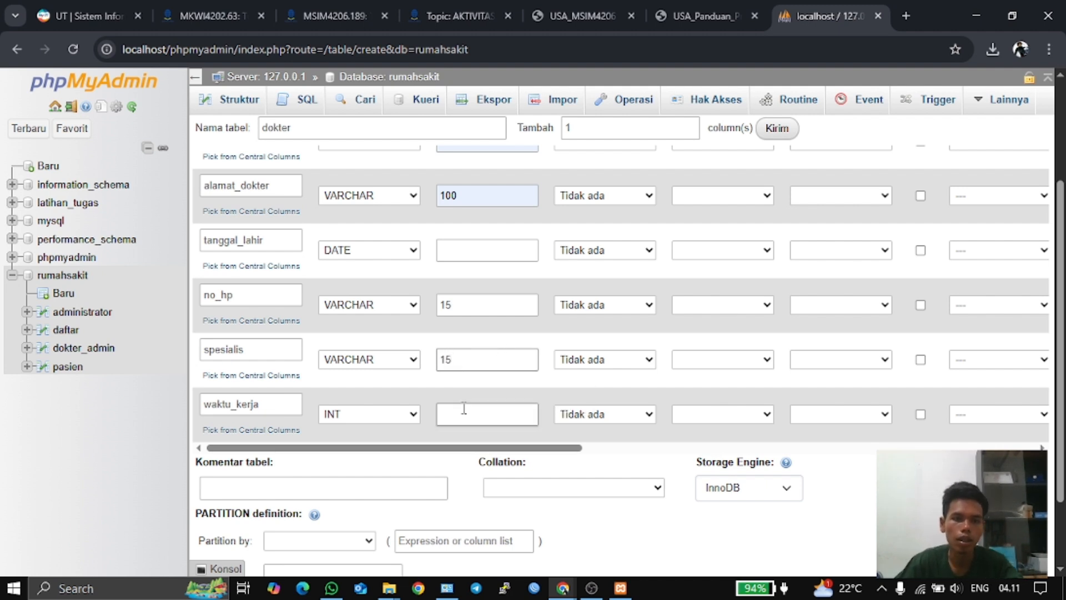
- Make waktu_kerja a VARCHAR column of length 100
click(414, 420)
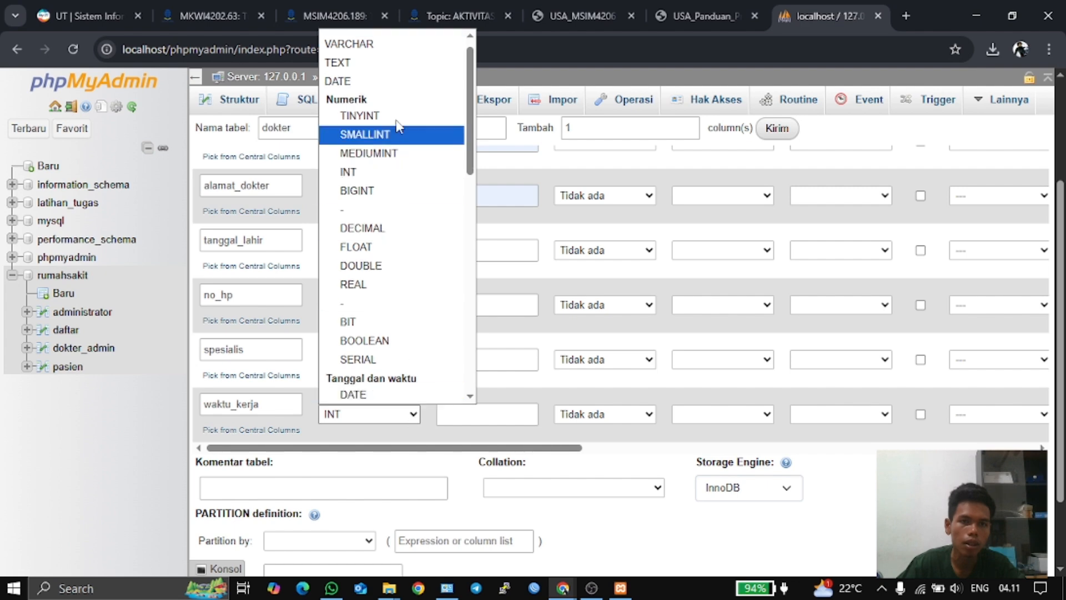
click(383, 41)
click(493, 409)
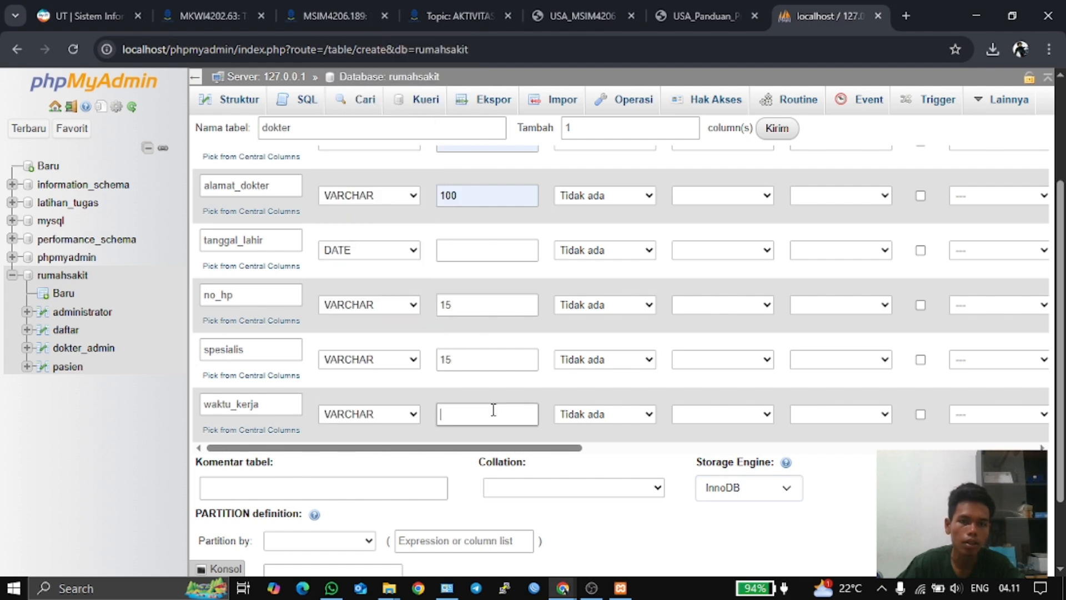
text(1)
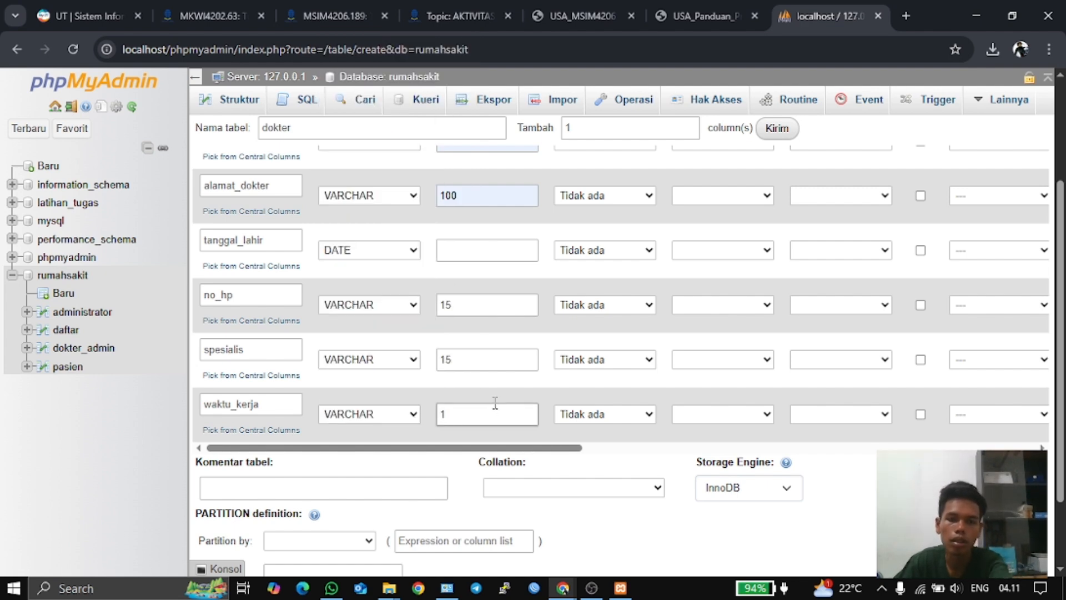
text(00)
click(686, 11)
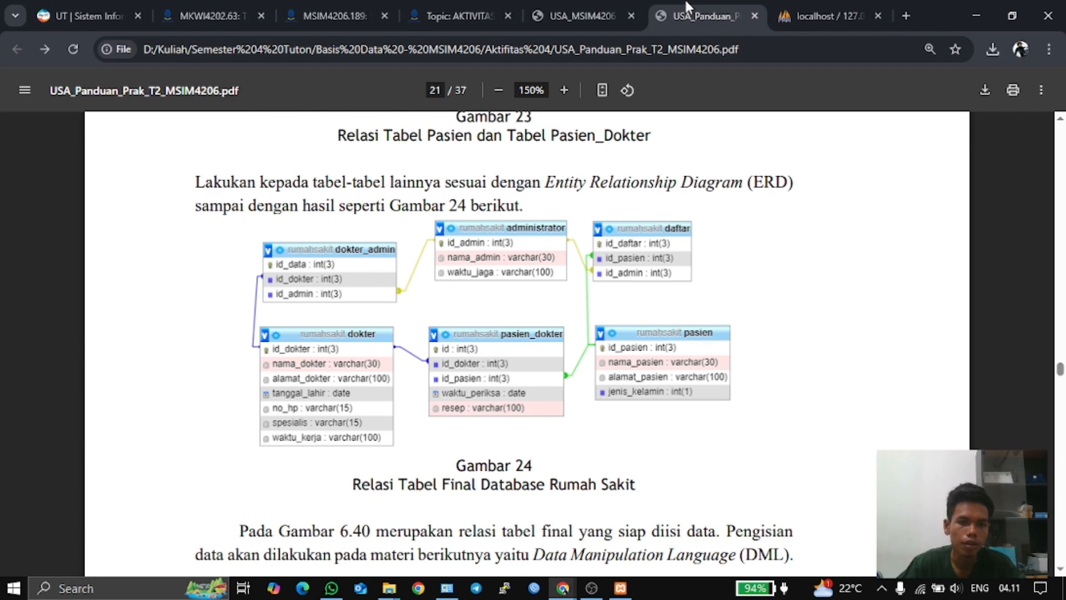
click(795, 8)
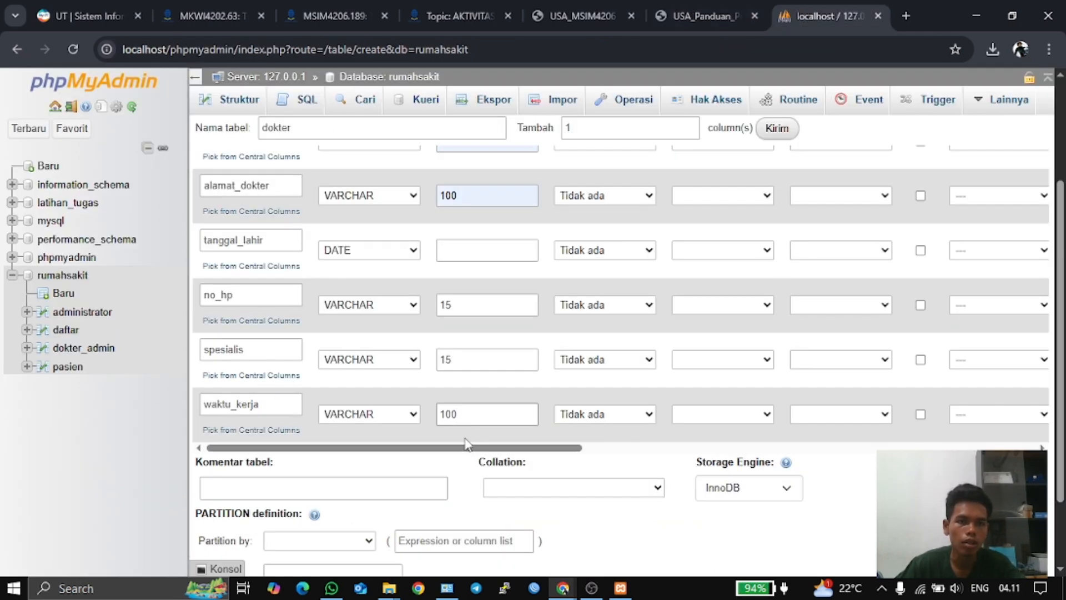
scroll(468, 444, up, 3)
scroll(448, 486, down, 5)
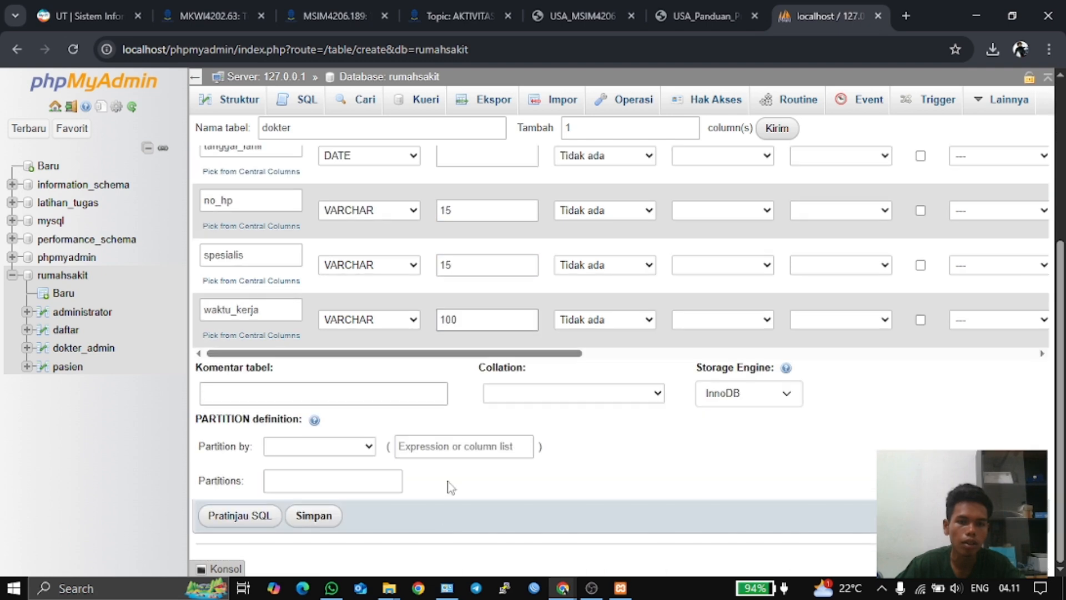
- Tick A_I on id_dokter so it becomes PRIMARY, then save the seven-column dokter table
drag(466, 353, 716, 351)
scroll(714, 352, up, 5)
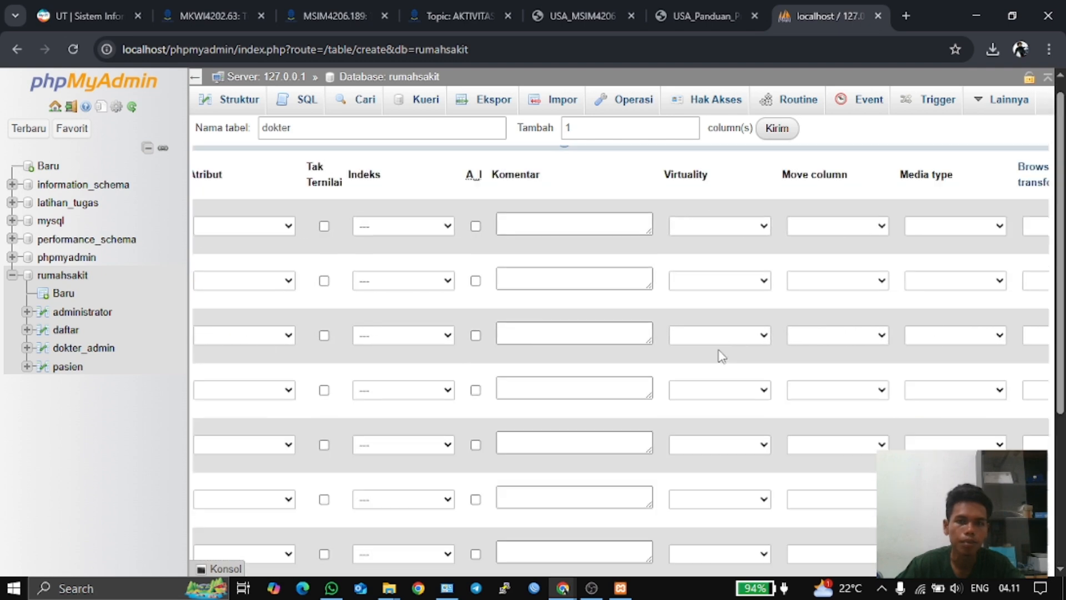
click(476, 226)
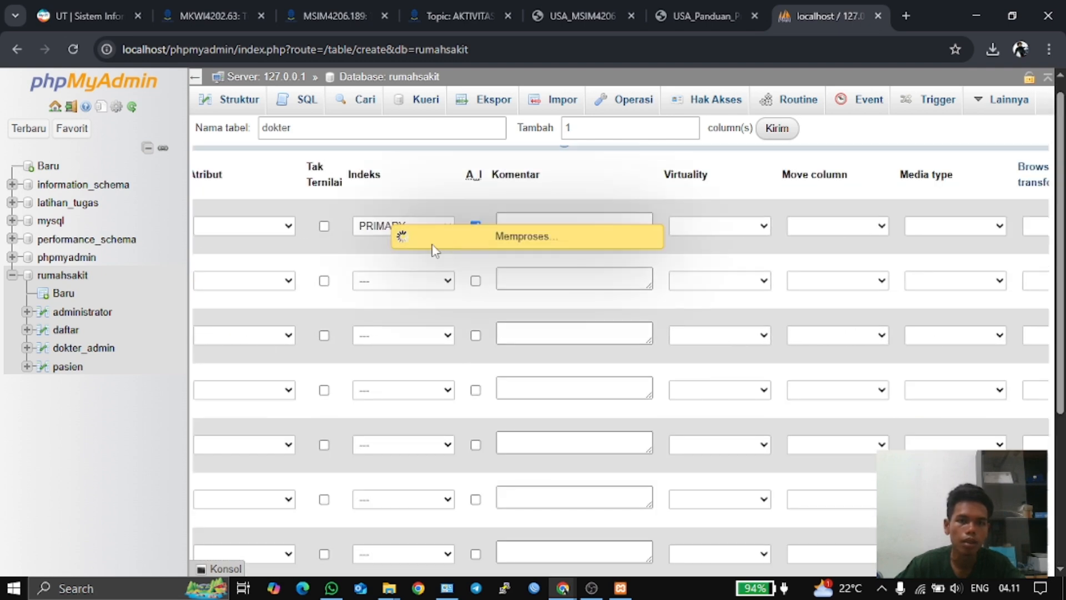
scroll(636, 372, down, 5)
drag(674, 434, 373, 439)
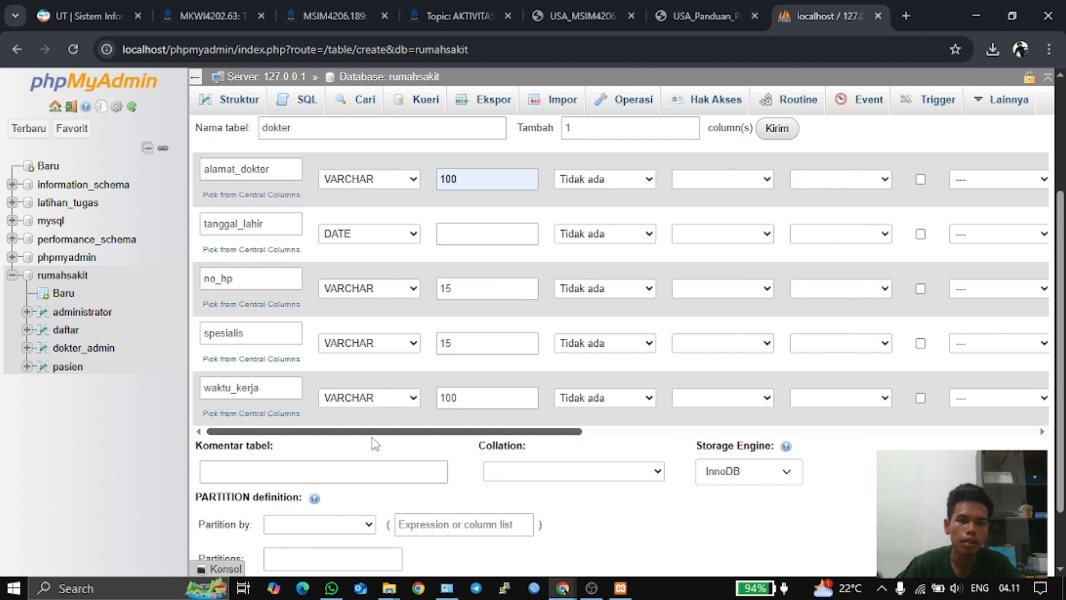
scroll(354, 431, up, 3)
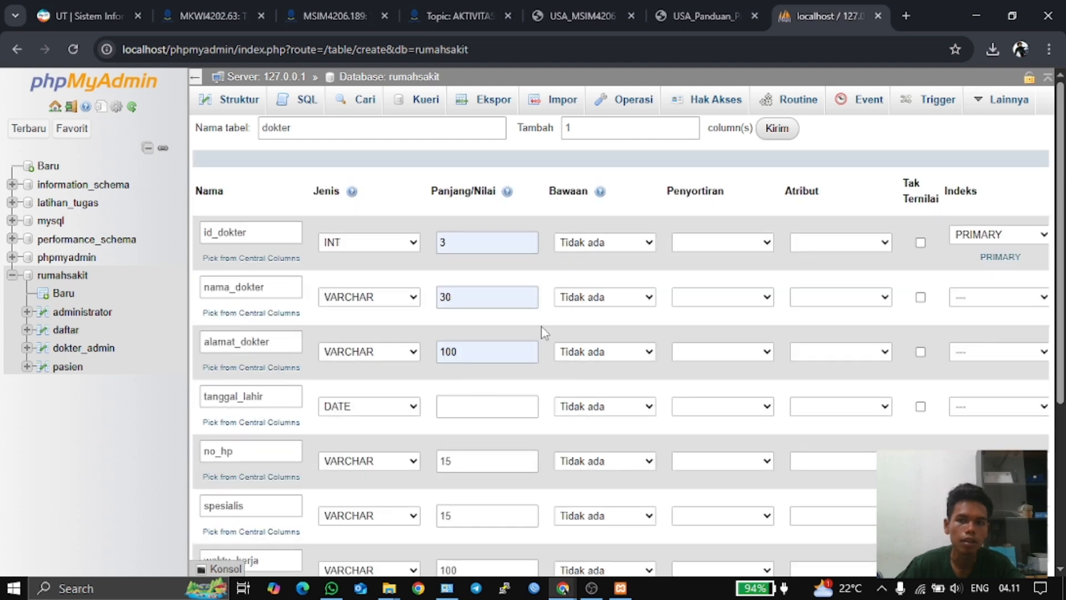
scroll(467, 488, down, 3)
drag(424, 528, 395, 500)
scroll(431, 495, down, 3)
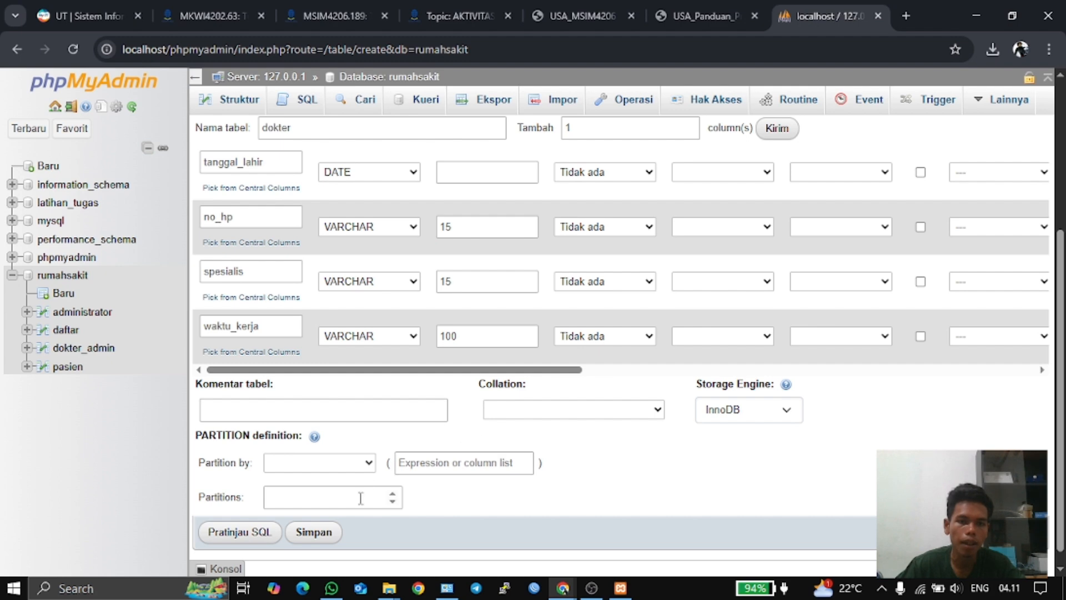
click(322, 537)
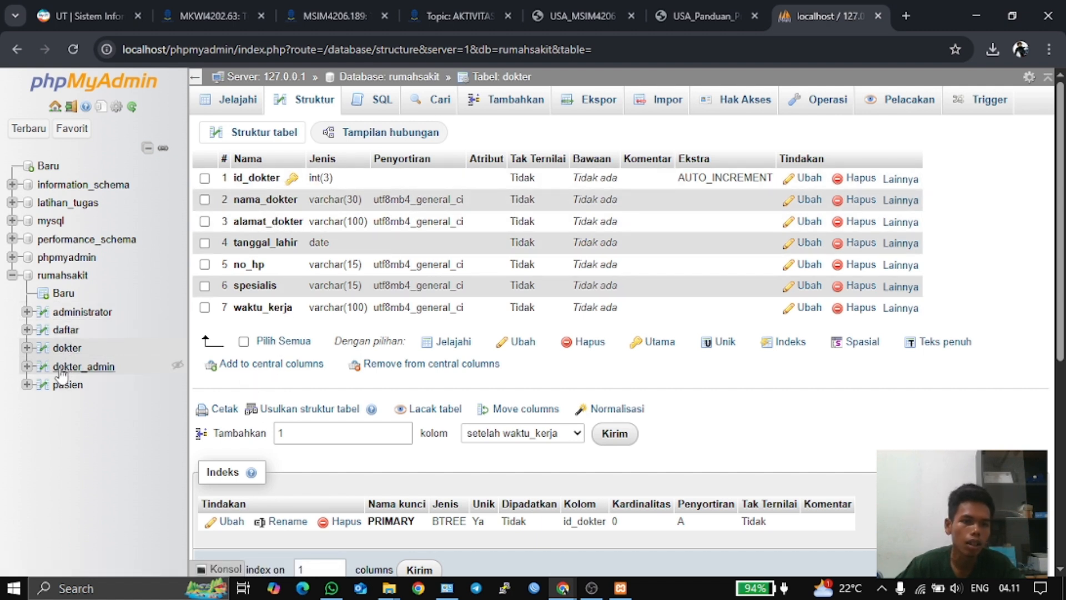
- Start a new rumahsakit table named pasien_dokter, checking the Tugas 2 ERD PDF for its attributes
click(52, 295)
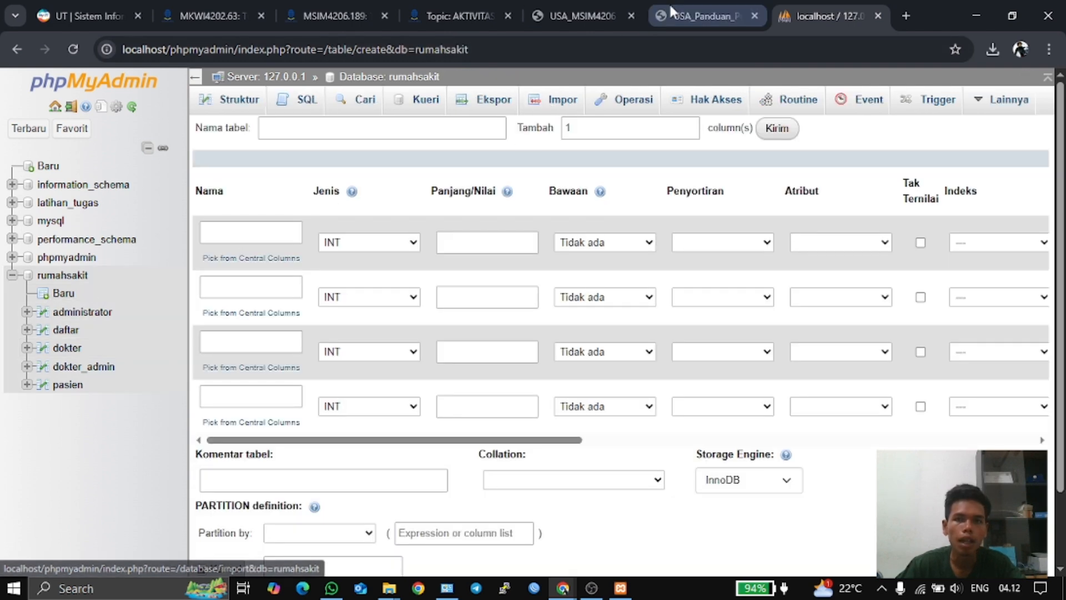
click(572, 16)
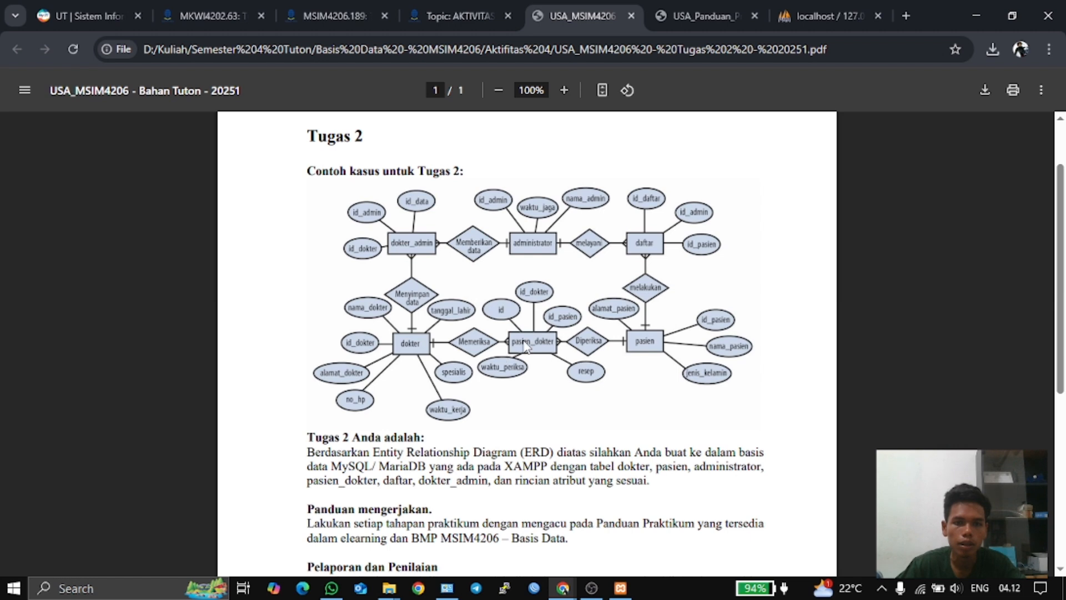
click(827, 16)
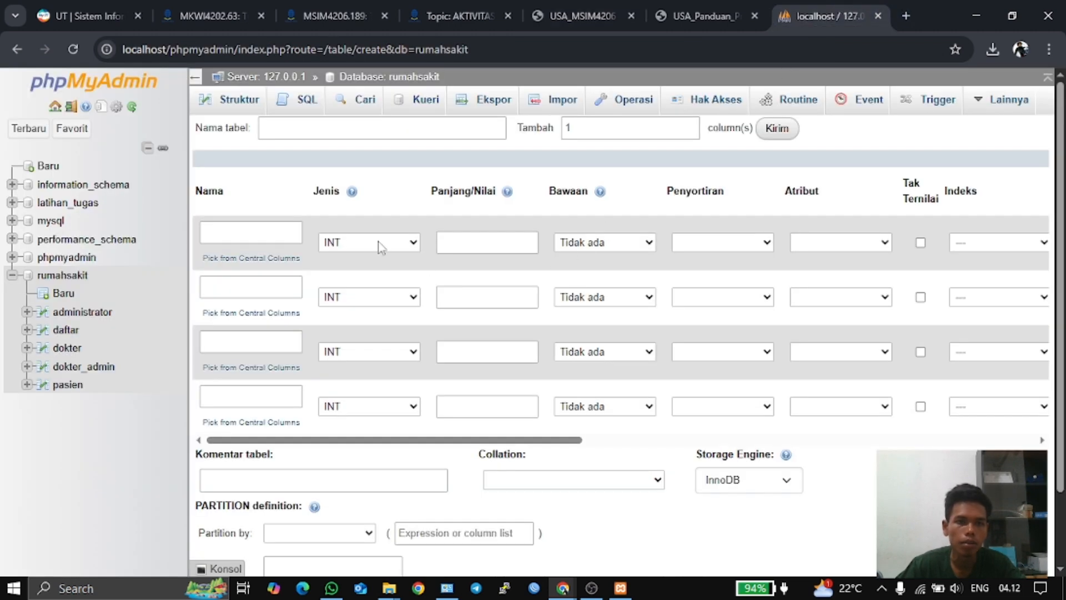
click(325, 130)
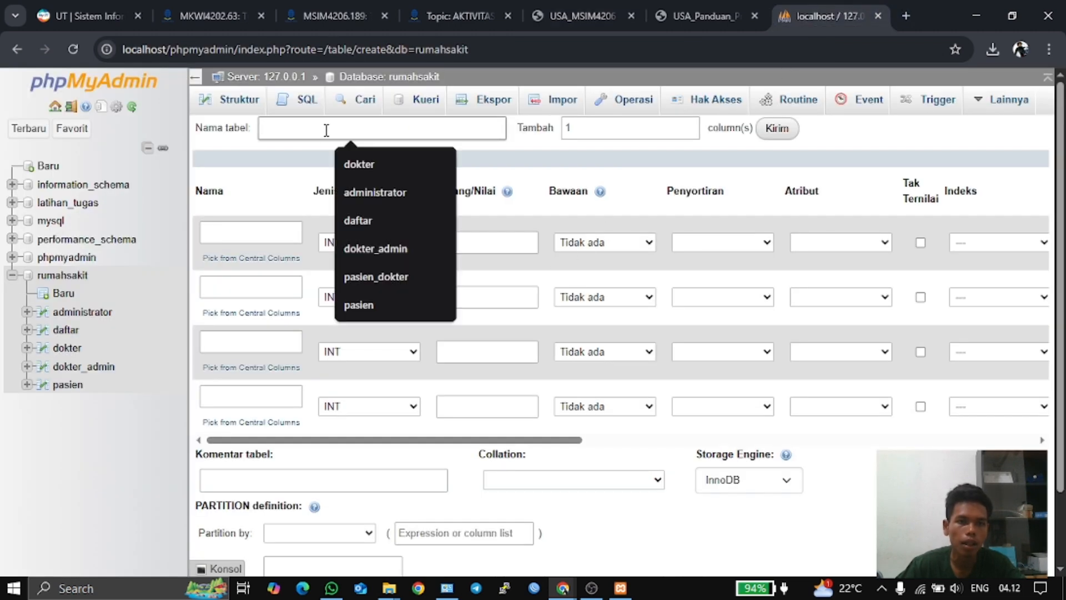
click(372, 277)
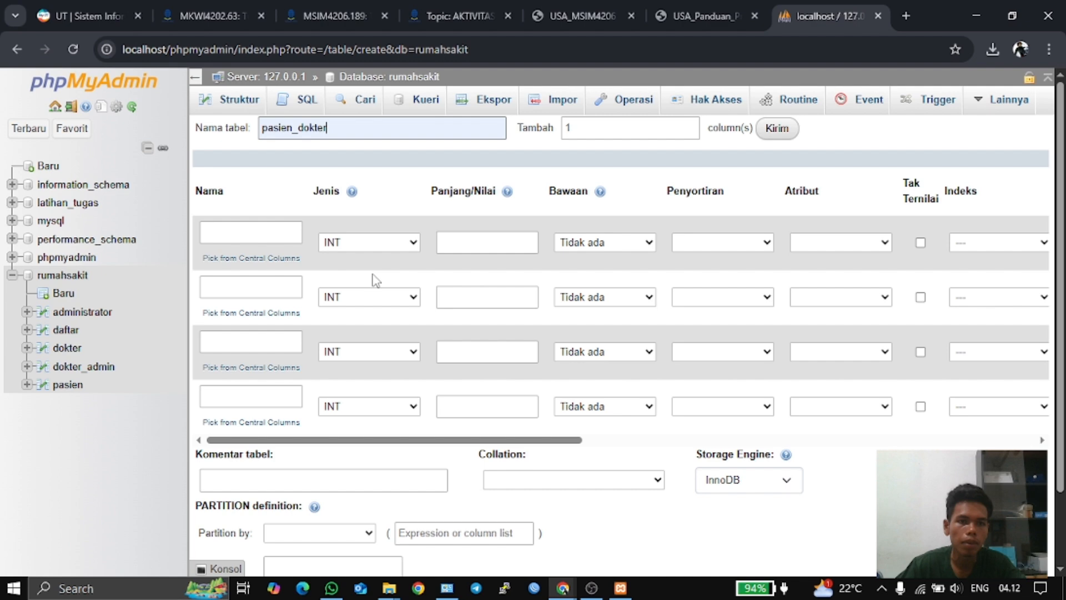
click(246, 233)
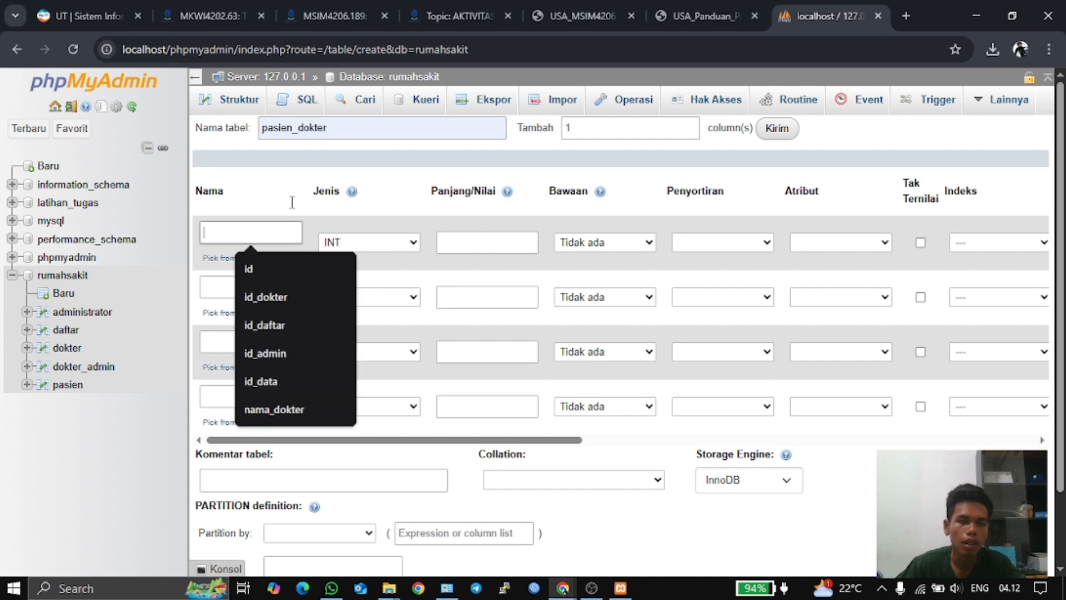
click(584, 11)
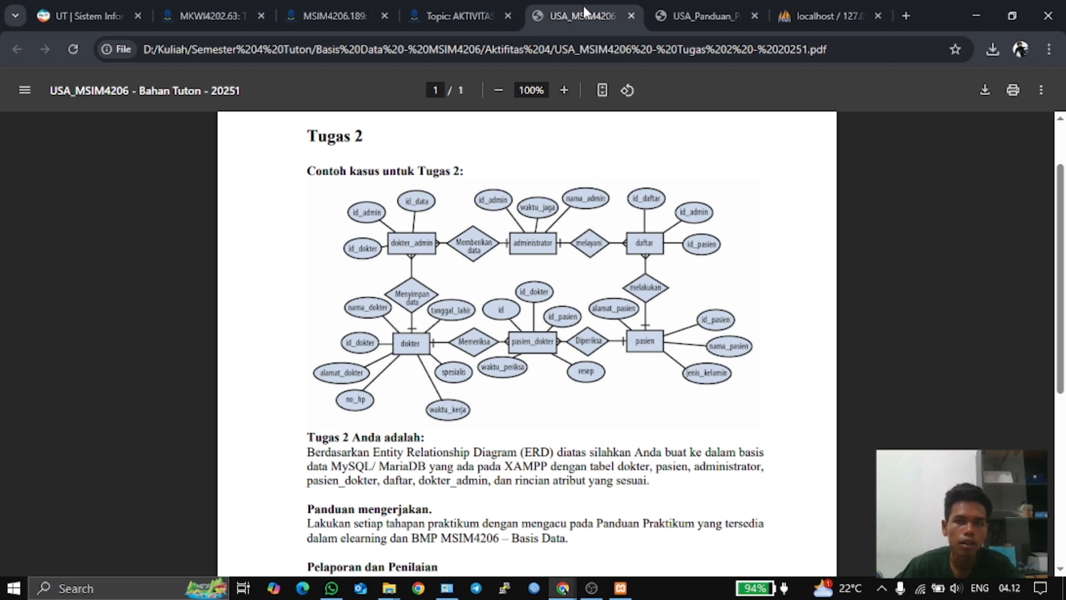
- Name the first three pasien_dokter columns id, id_dokter and id_pasien
click(793, 11)
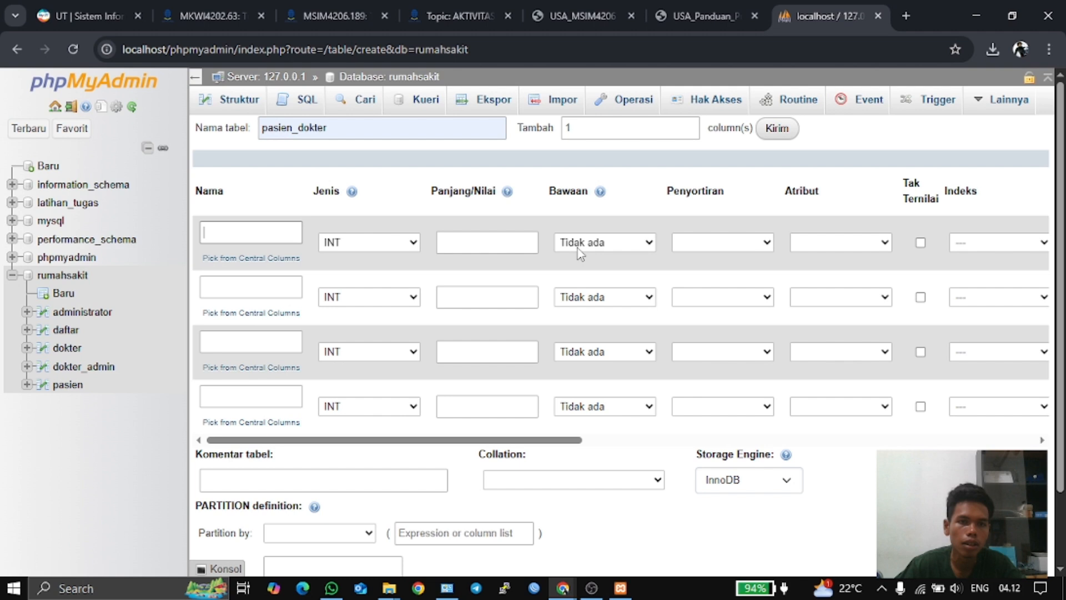
click(282, 233)
text(id)
click(268, 287)
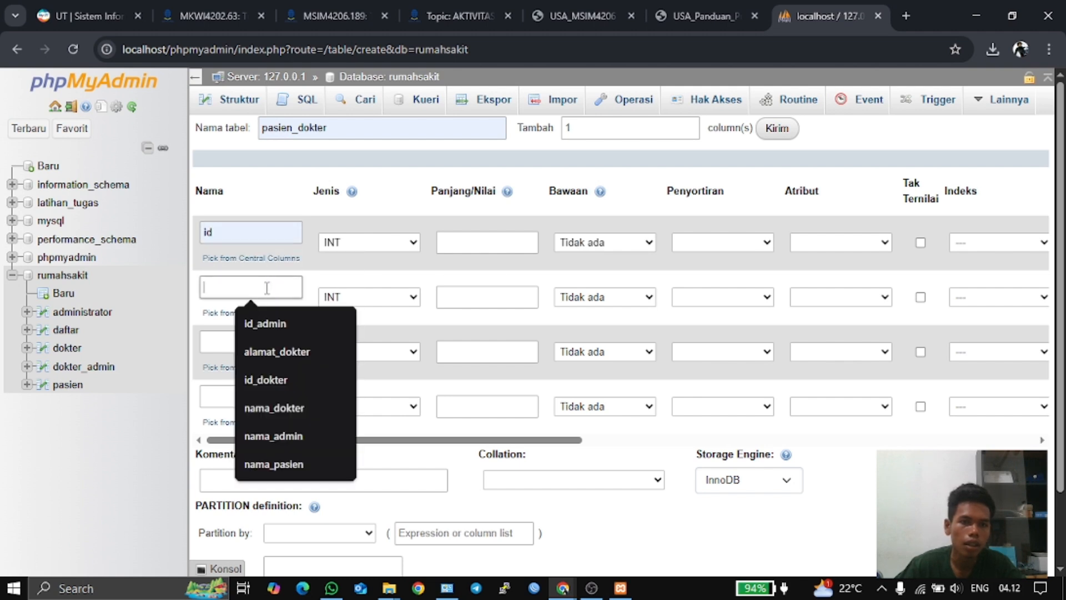
click(272, 379)
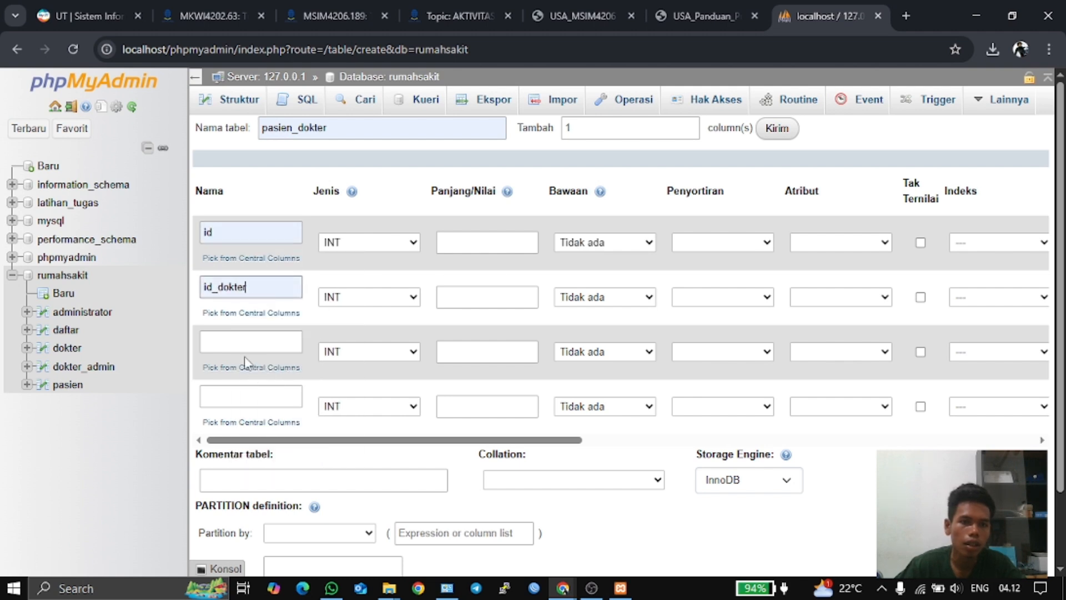
click(267, 342)
click(281, 381)
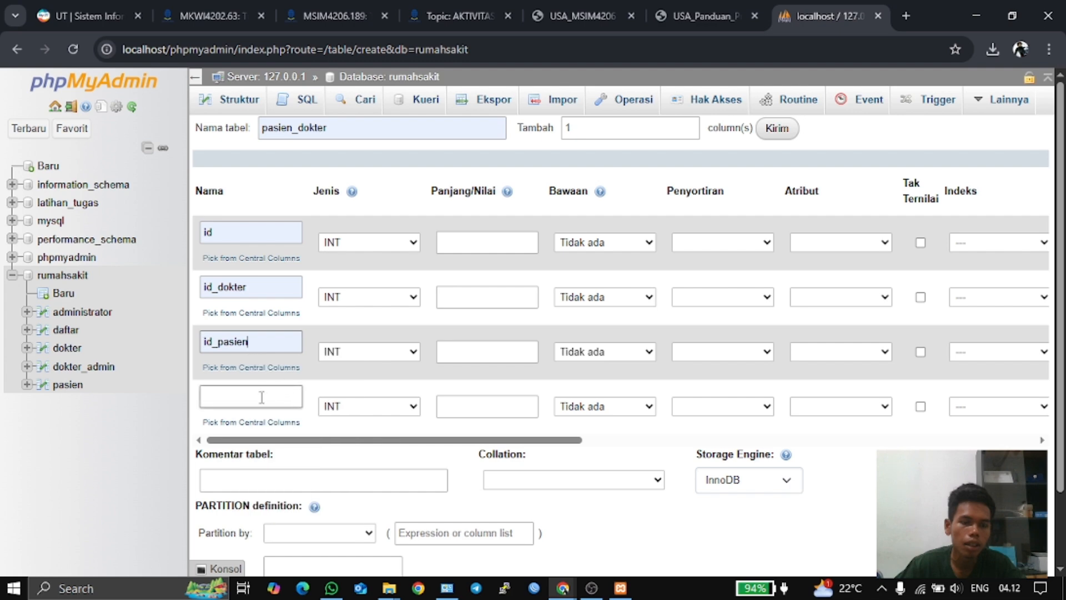
click(256, 397)
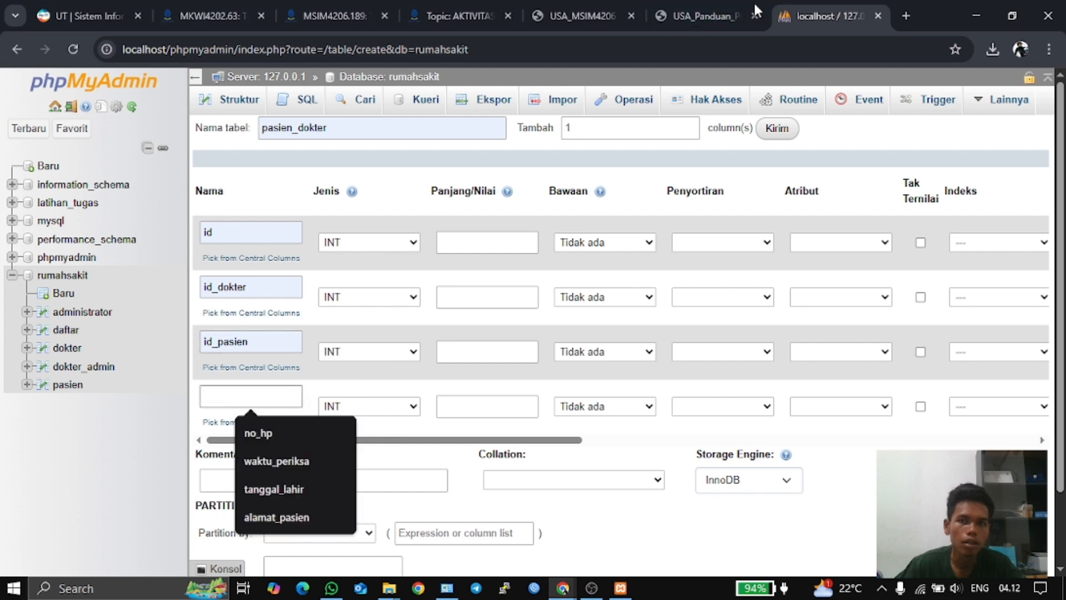
- After rechecking the ERD, name the fourth column resep and add one more column row
click(592, 15)
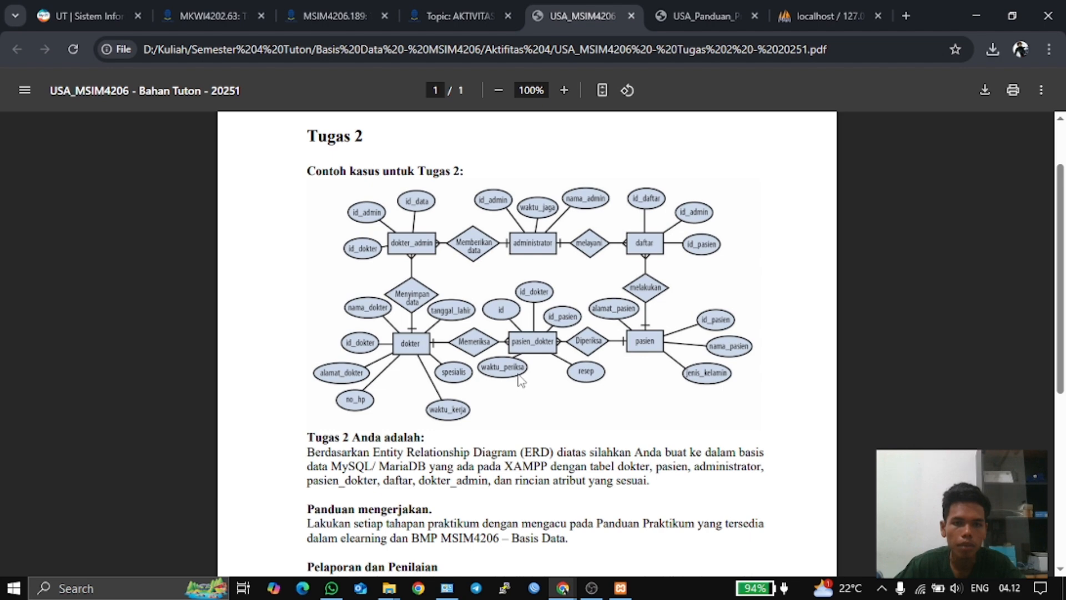
click(821, 16)
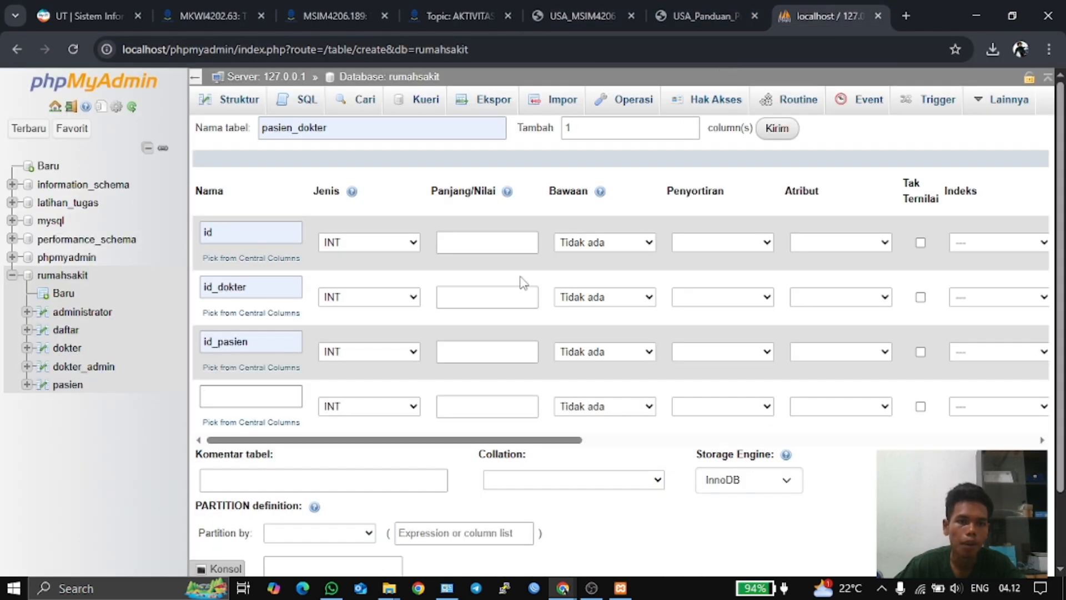
click(254, 398)
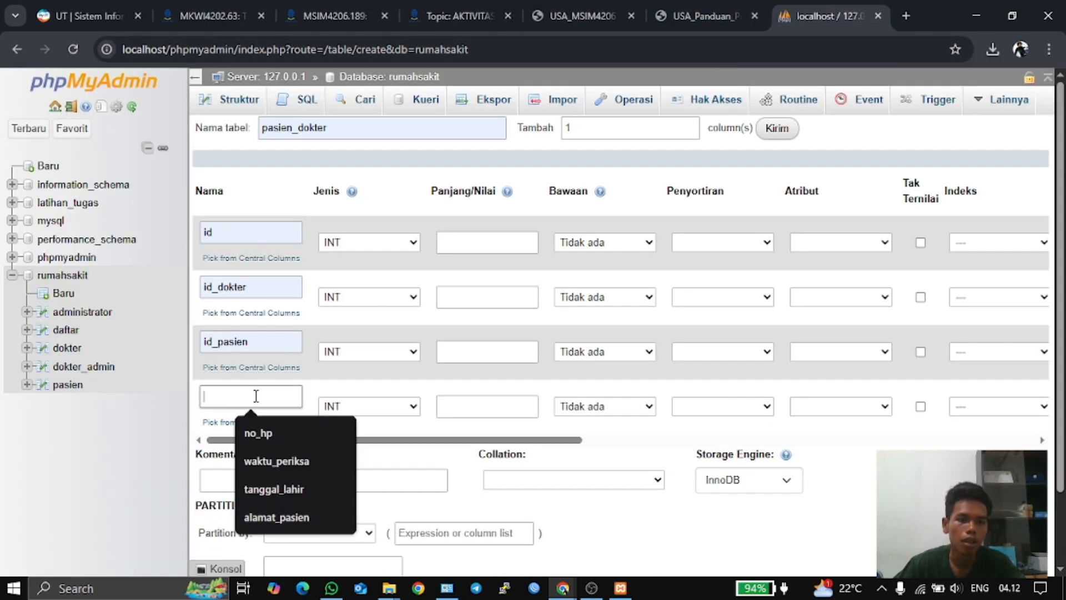
text(resep)
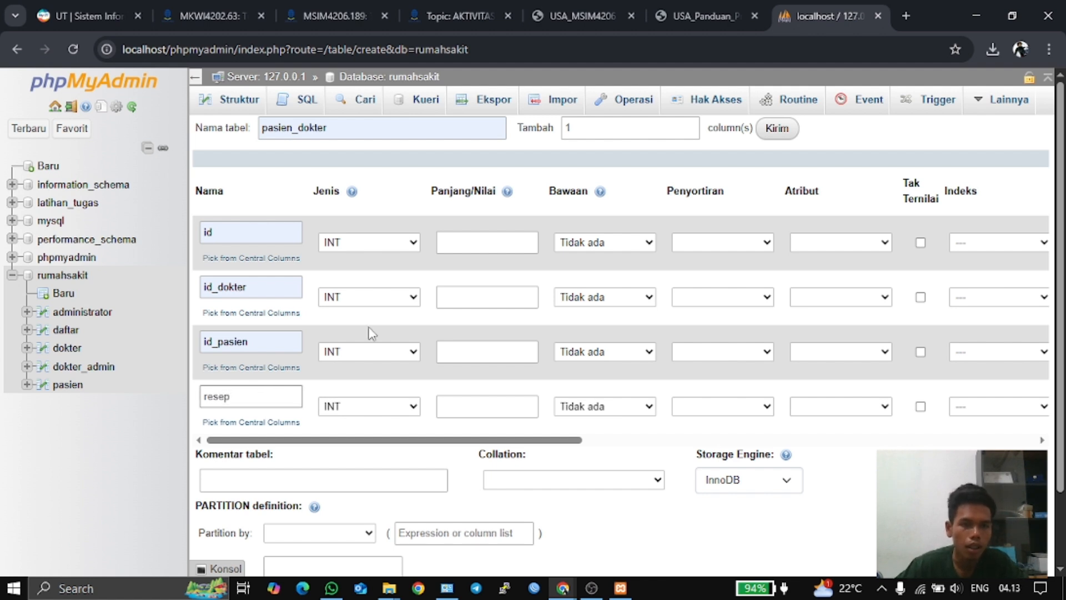
click(769, 133)
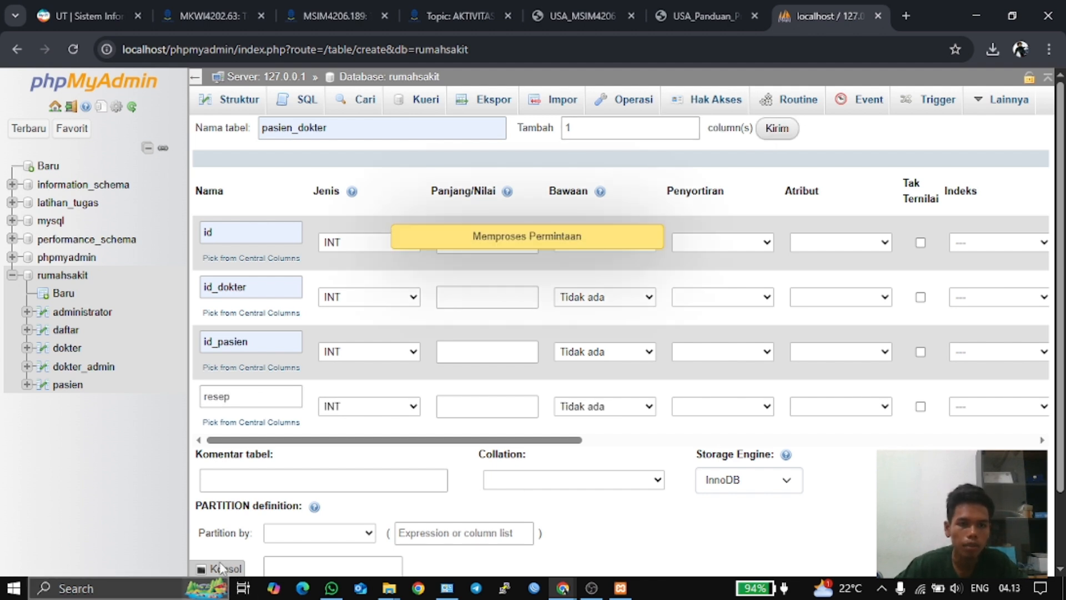
- Name the fifth column waktu_periksa and give id, id_dokter and id_pasien length 3
click(254, 450)
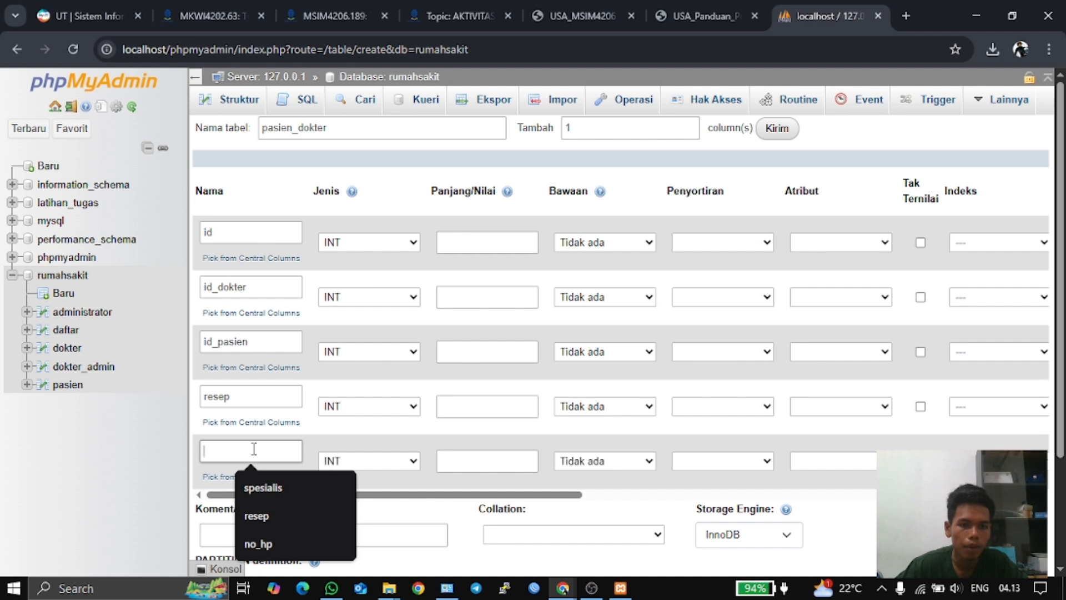
text(waktu_periksa)
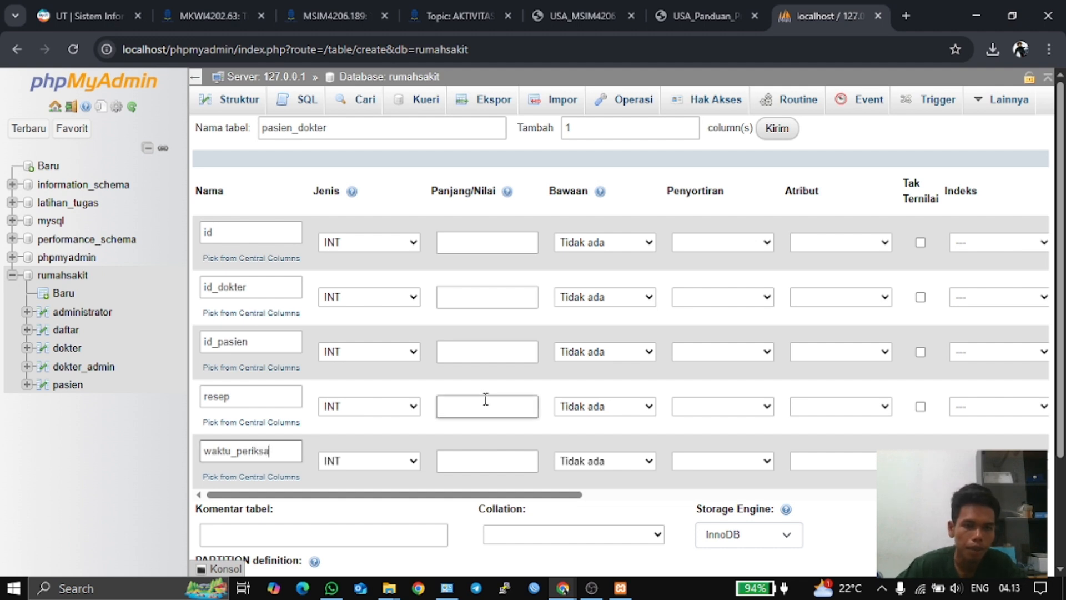
click(462, 242)
text(3)
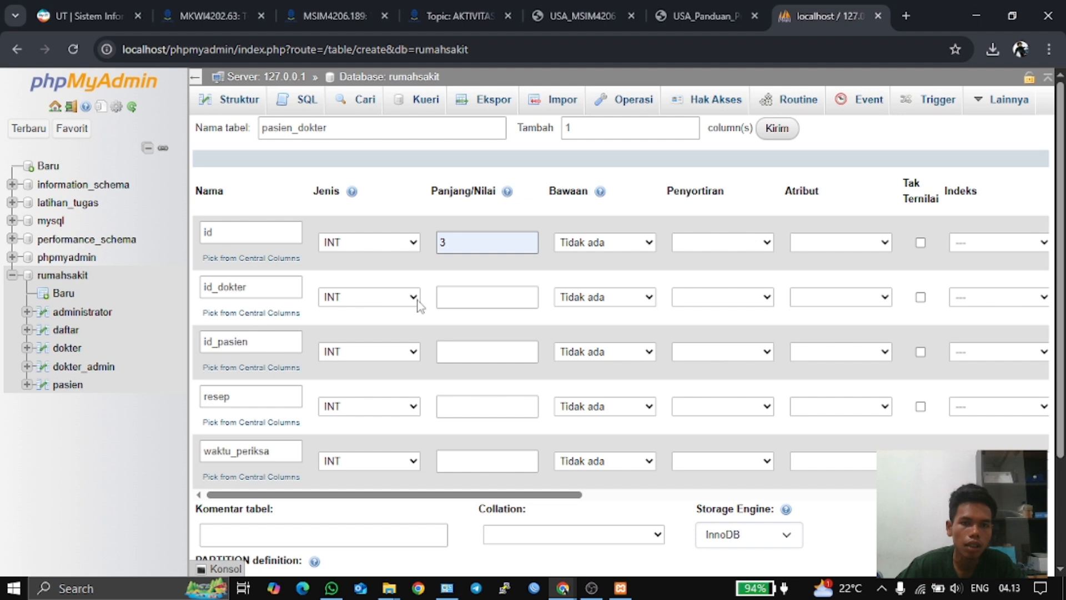
click(484, 297)
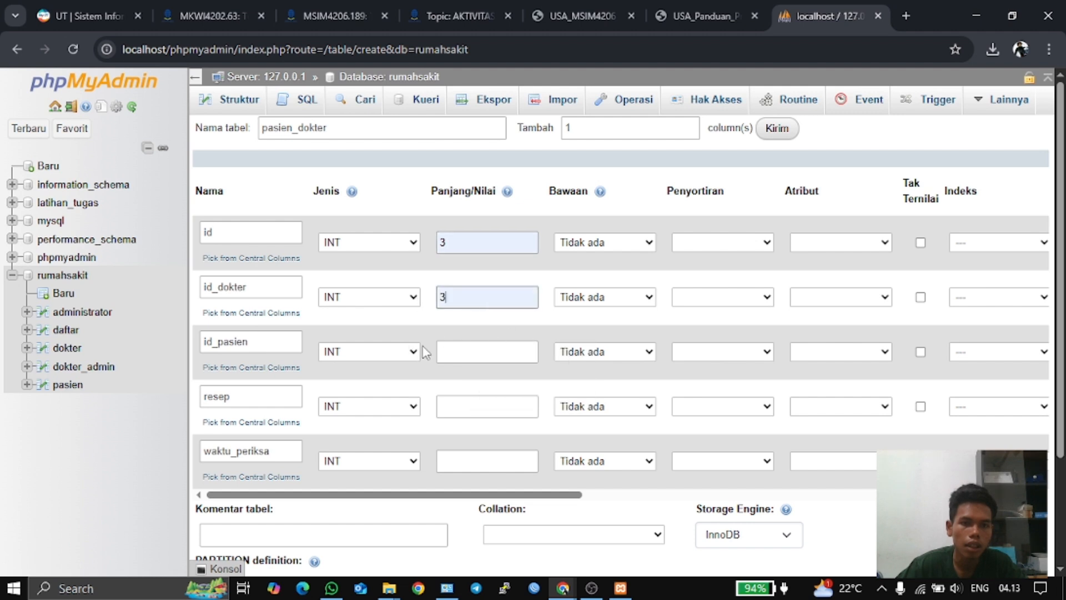
click(471, 352)
click(506, 377)
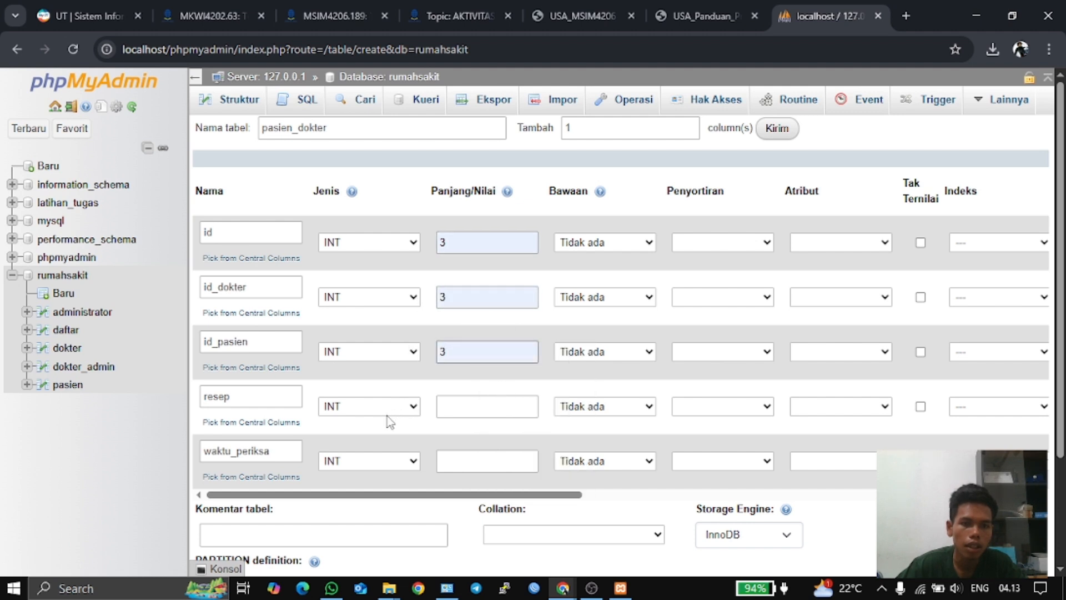
- Make resep and waktu_periksa VARCHAR with length 100, then view the guide's final ERD
click(414, 406)
click(408, 36)
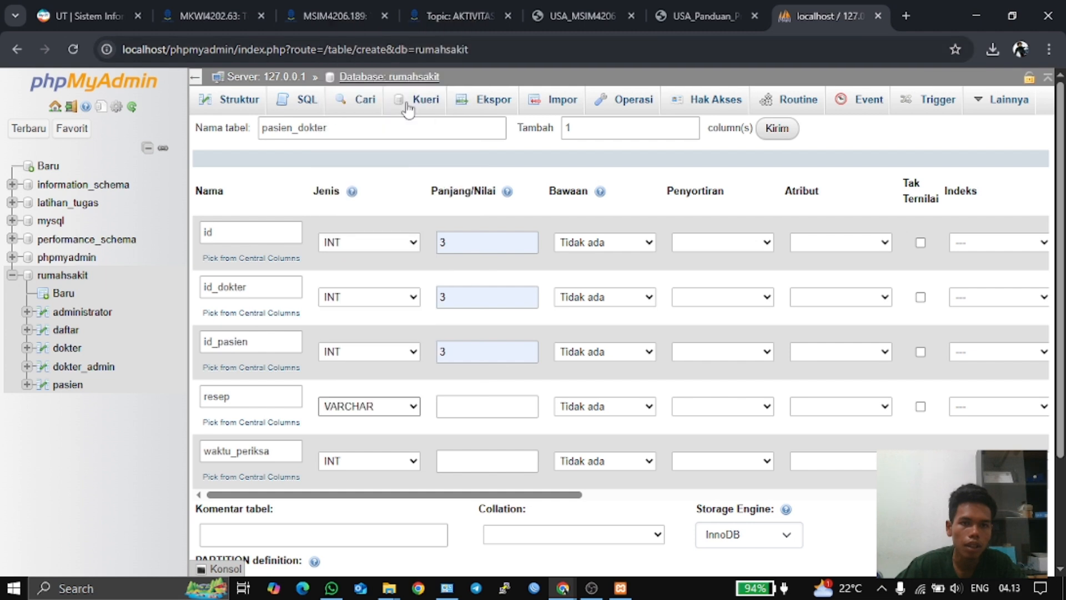
click(466, 407)
click(488, 470)
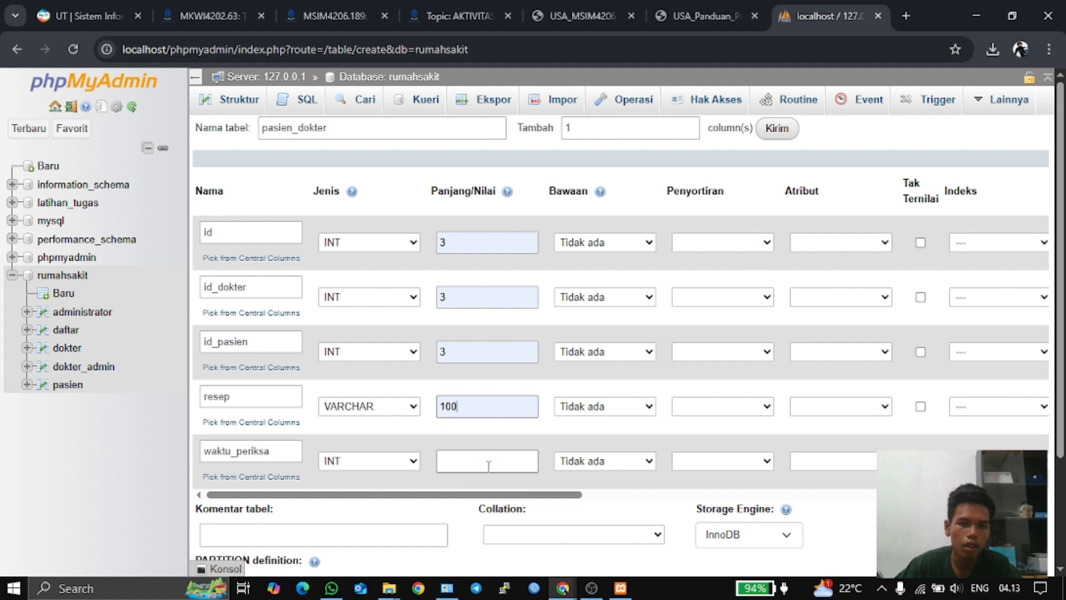
click(446, 465)
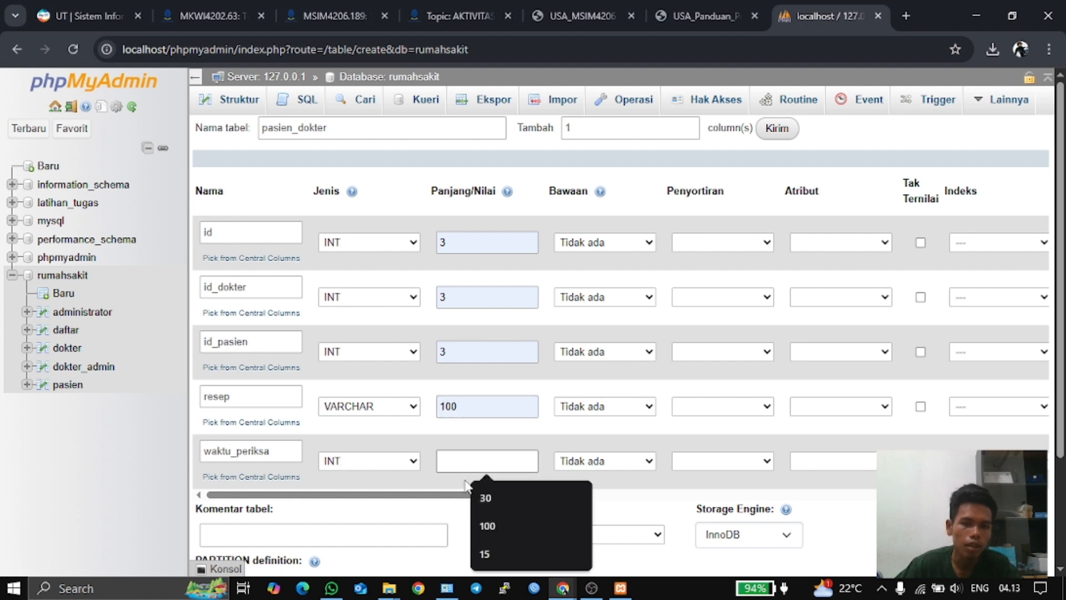
click(396, 465)
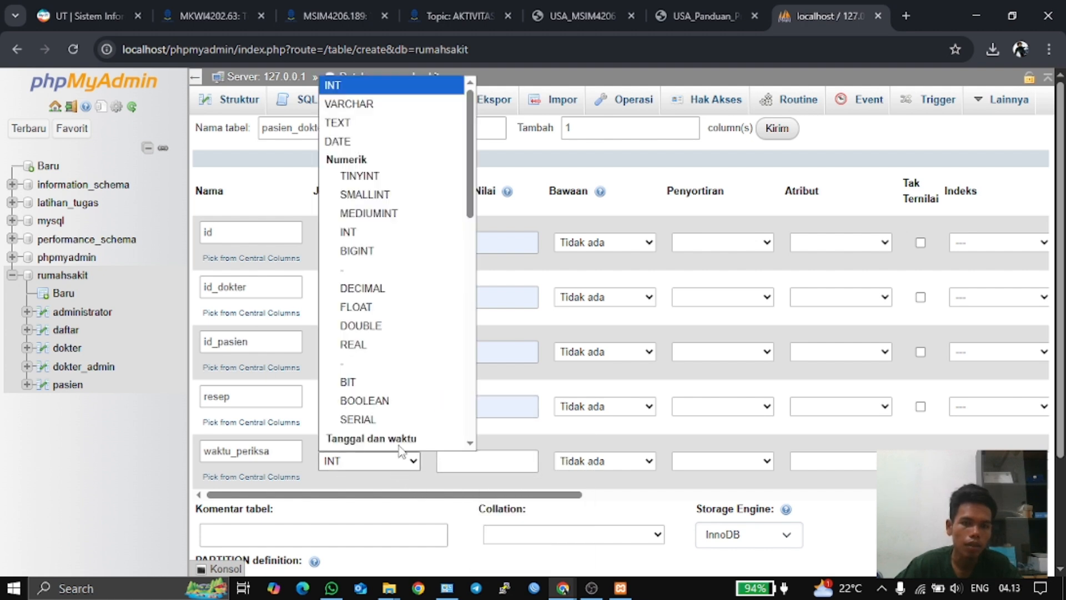
click(394, 105)
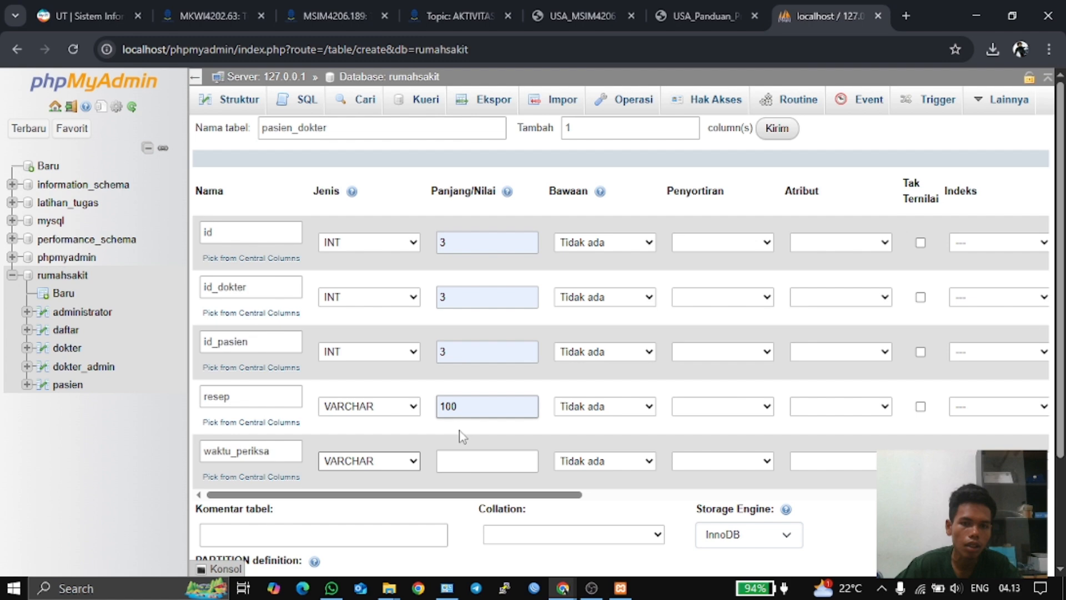
click(465, 466)
click(501, 517)
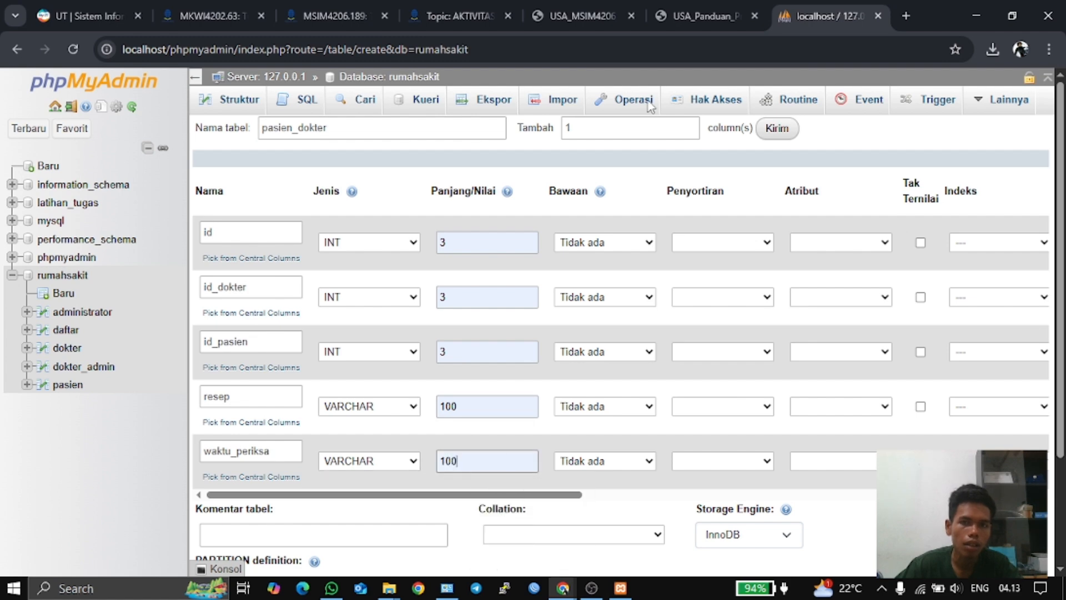
click(715, 11)
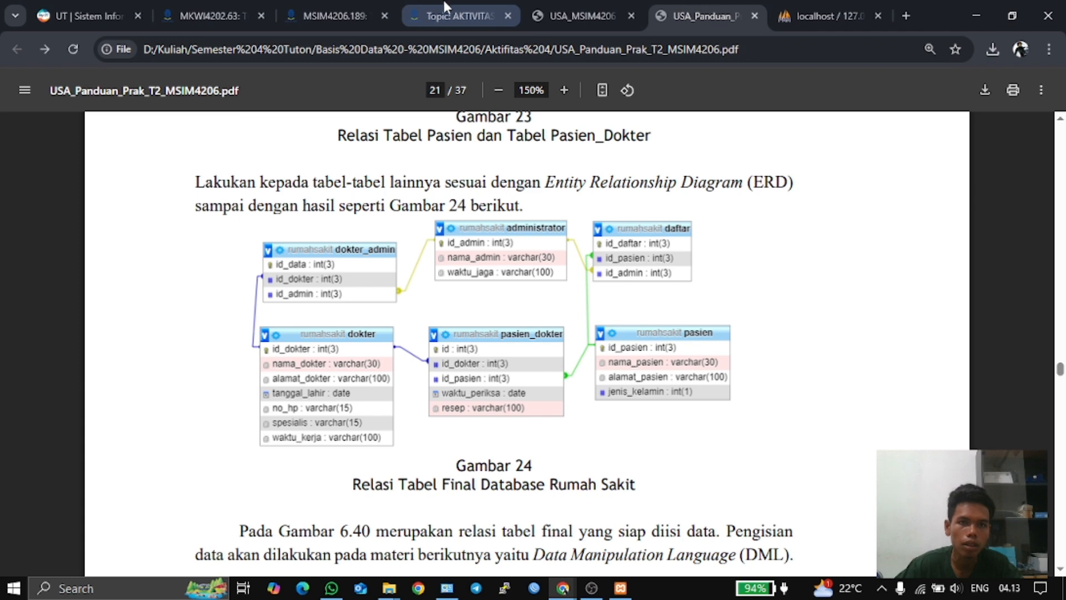
- Compare the Tugas 2 ERD with the guide's Gambar 24, then go back to the pasien_dokter form
click(582, 16)
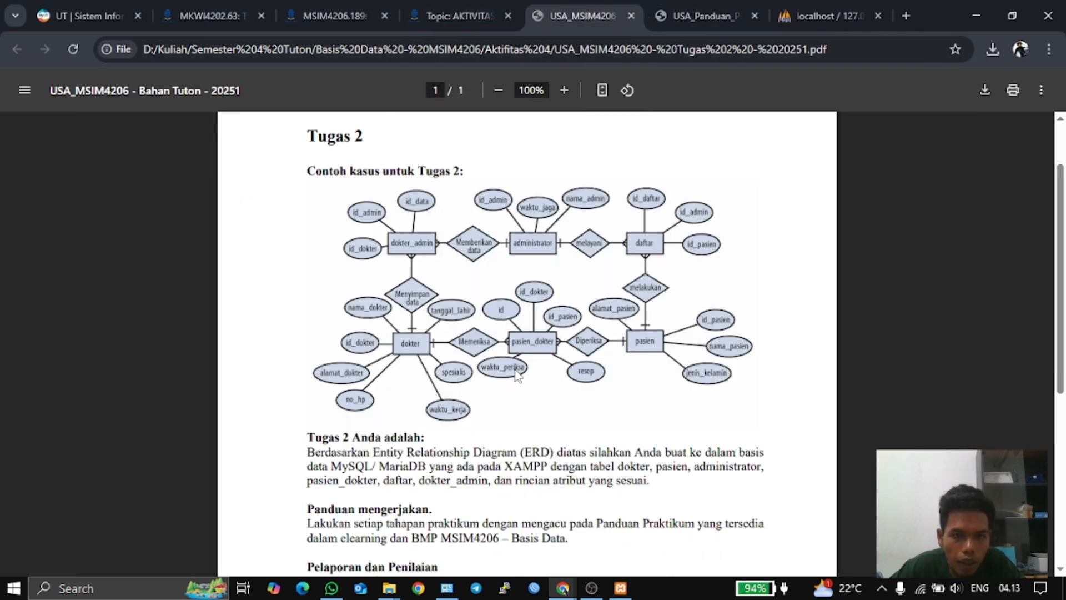
click(698, 15)
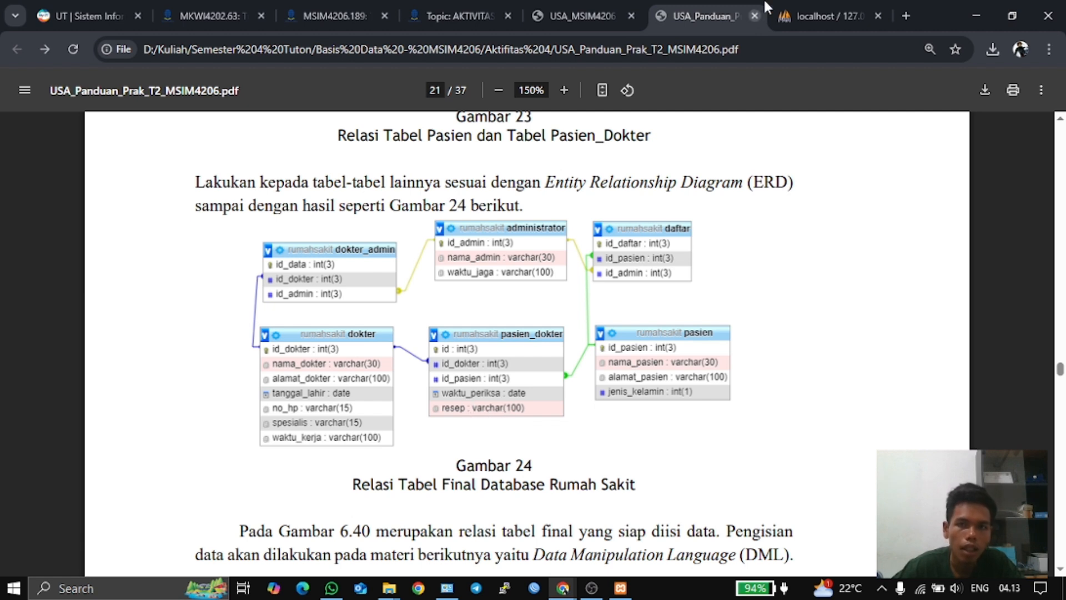
click(809, 7)
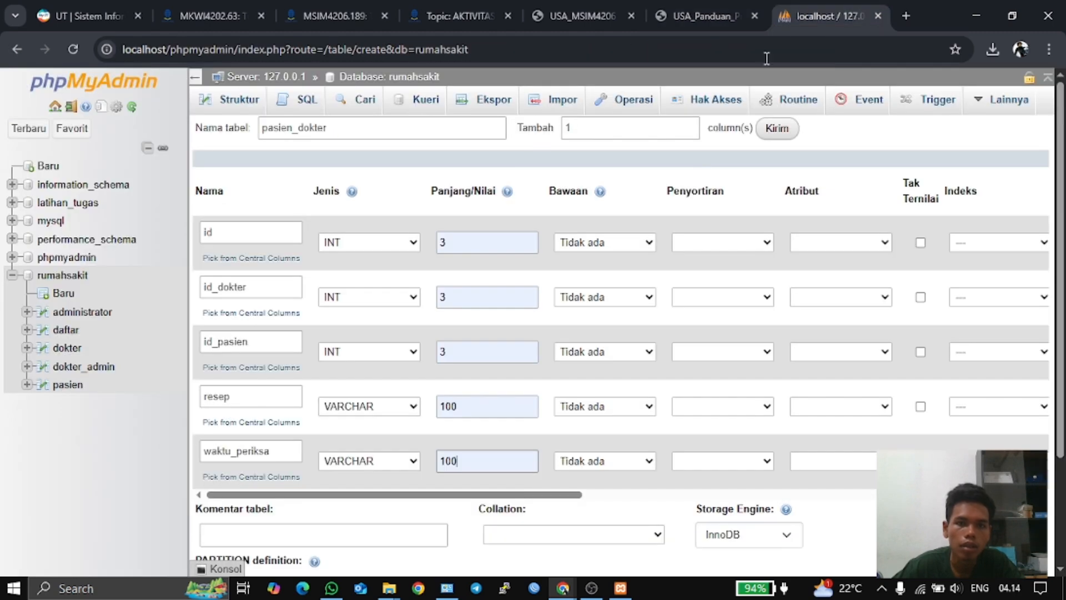
- Change waktu_periksa to DATE with no length, make id an auto-increment primary key, and save pasien_dokter
click(409, 463)
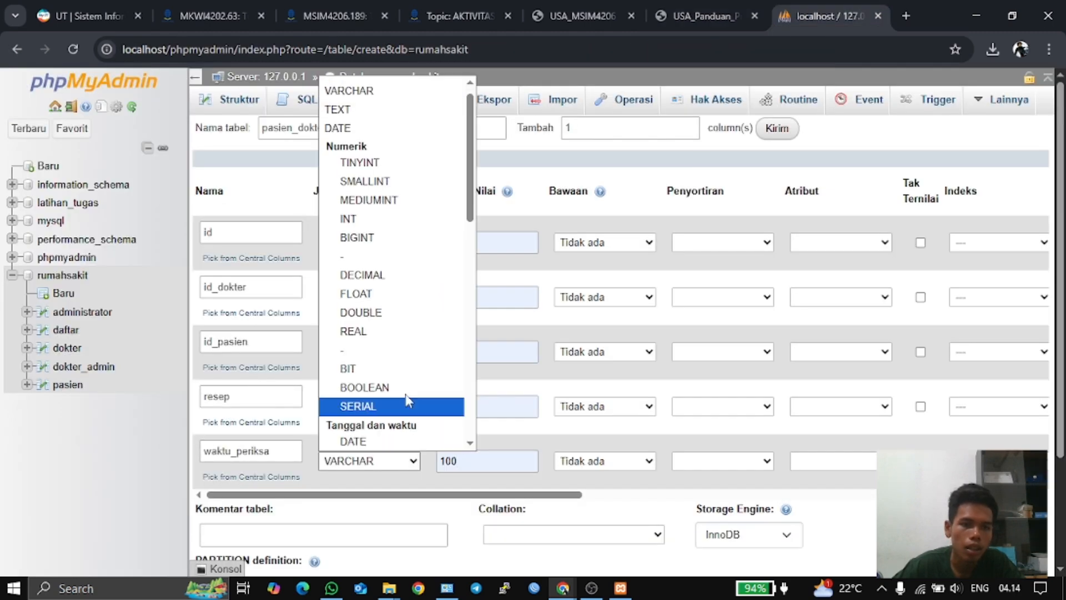
click(392, 123)
click(470, 459)
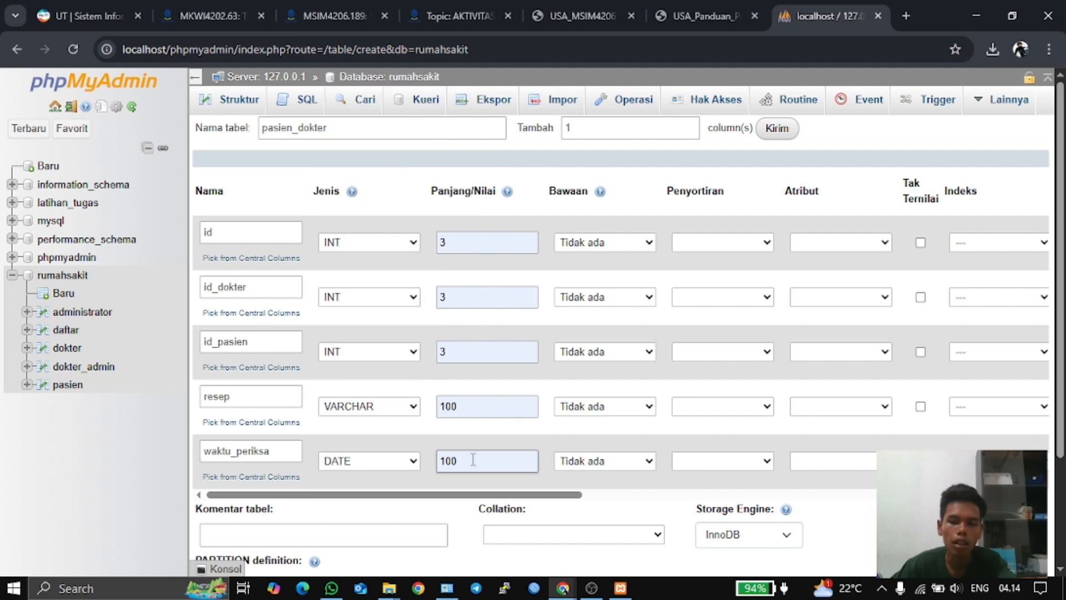
key(BackSpace)
key(BackSpace)
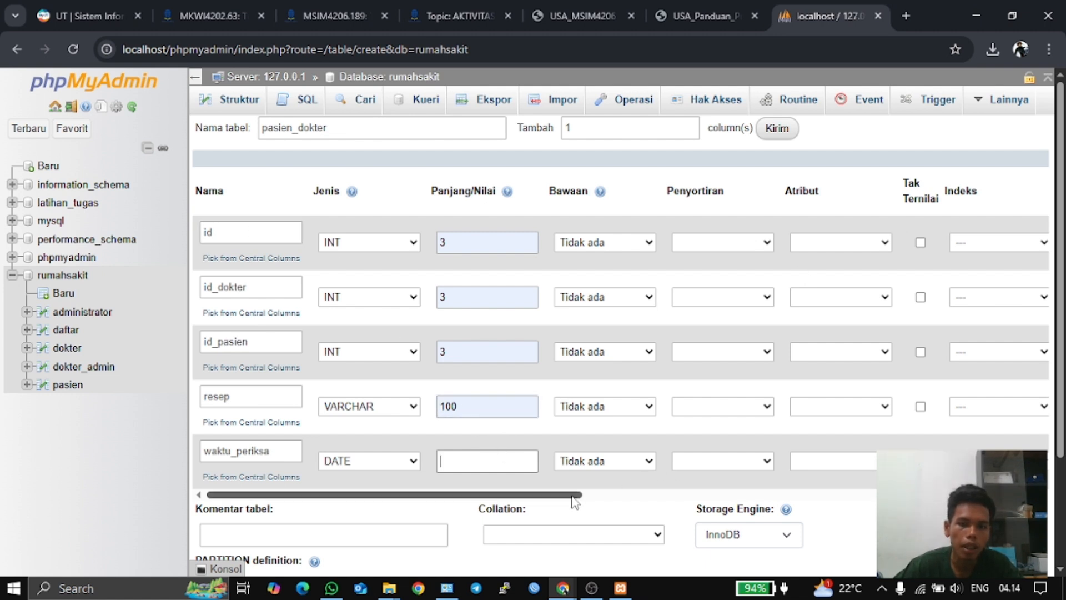
drag(574, 494, 669, 493)
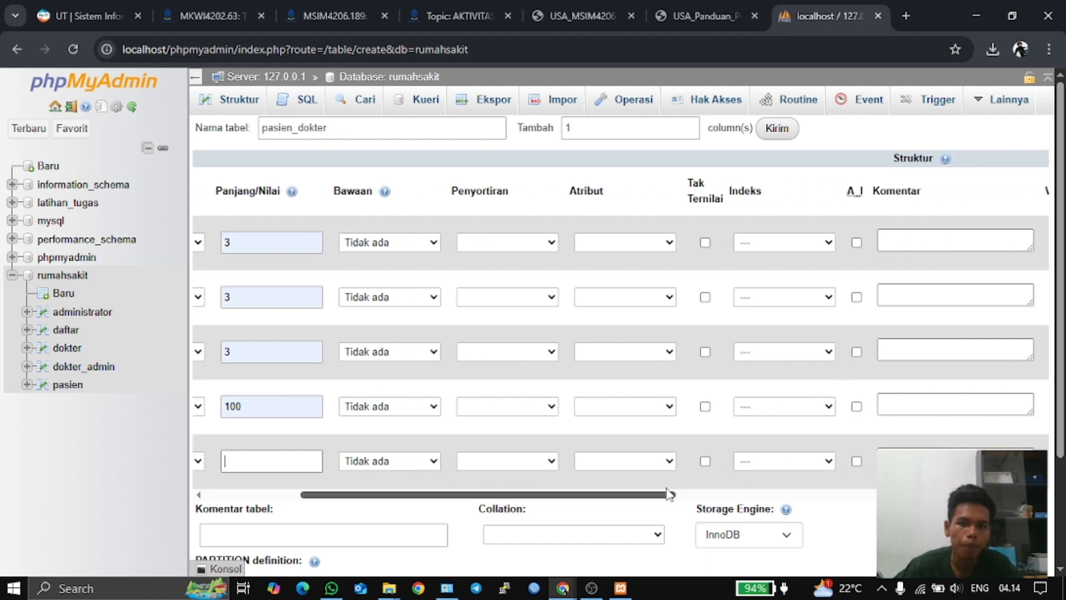
click(857, 242)
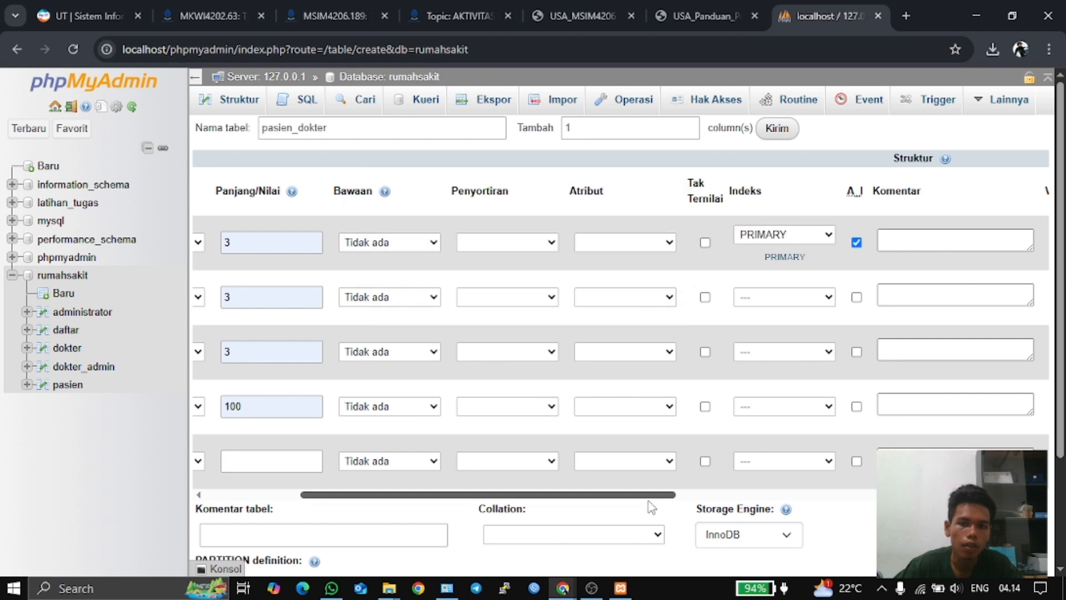
drag(647, 495, 388, 471)
scroll(416, 460, down, 3)
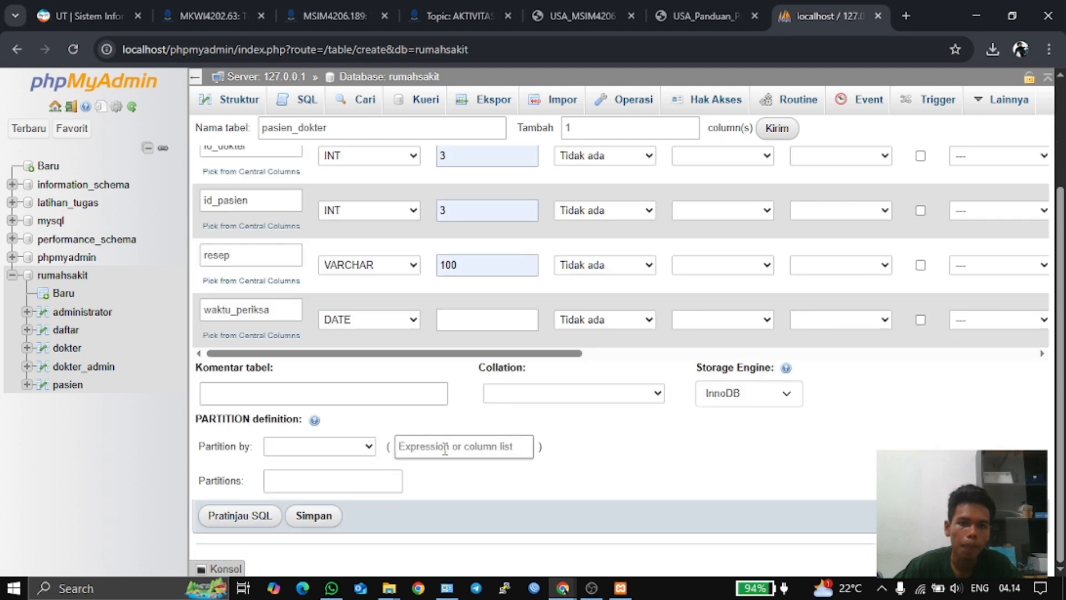
click(300, 519)
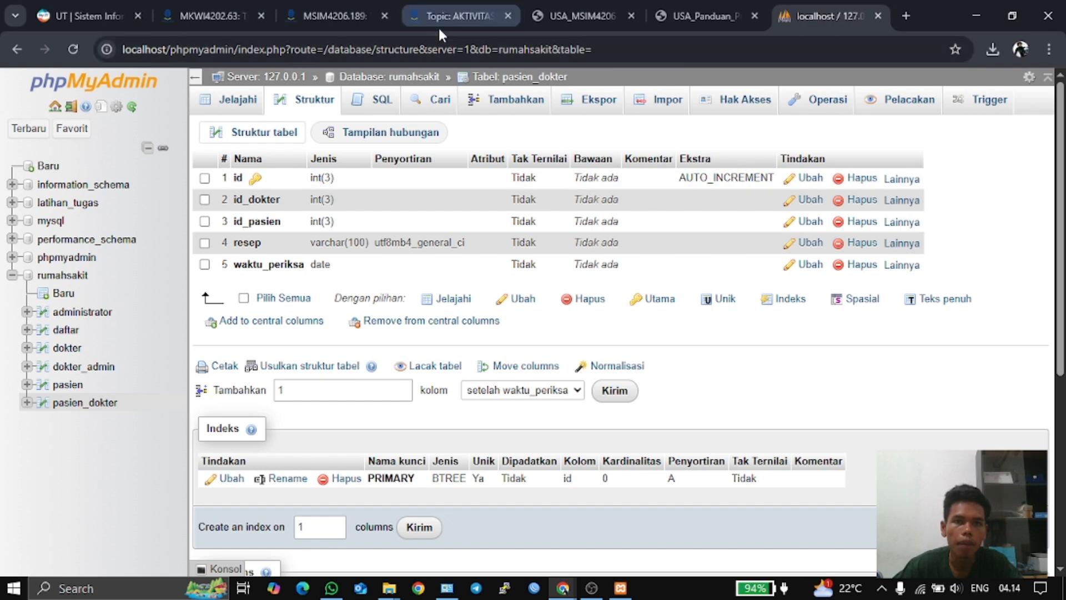
- Scroll through the Tugas 2 ERD and task text in the assignment PDF
click(582, 15)
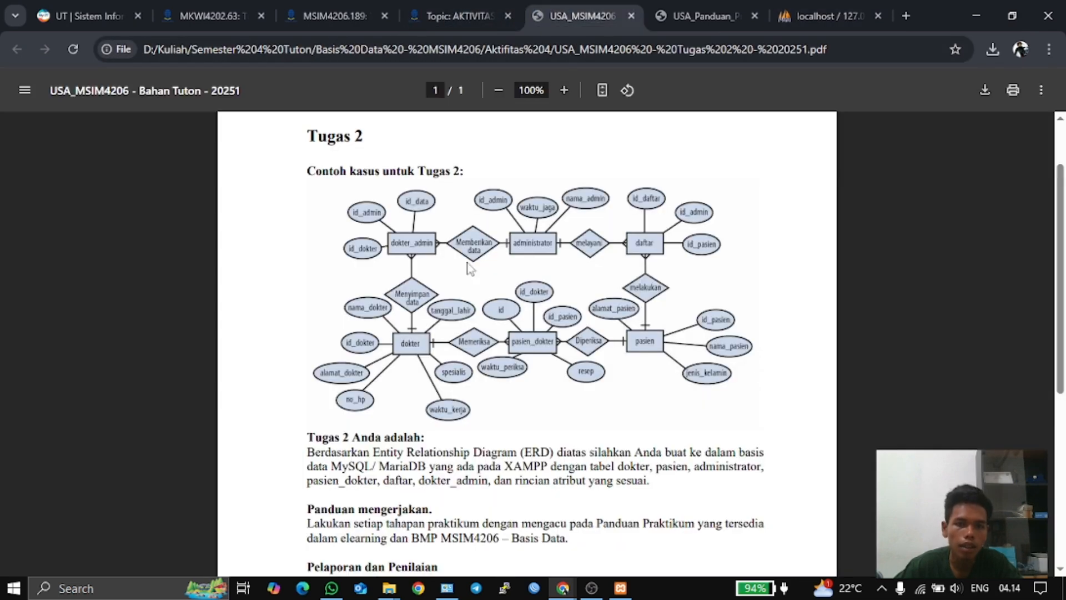
scroll(478, 267, down, 3)
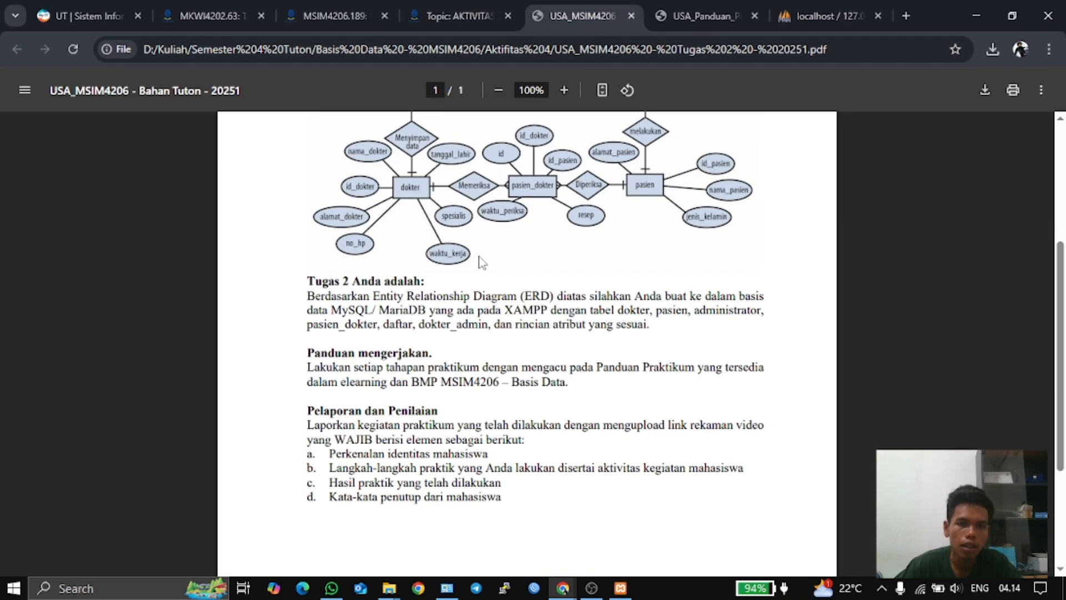
scroll(481, 262, up, 4)
scroll(542, 297, down, 7)
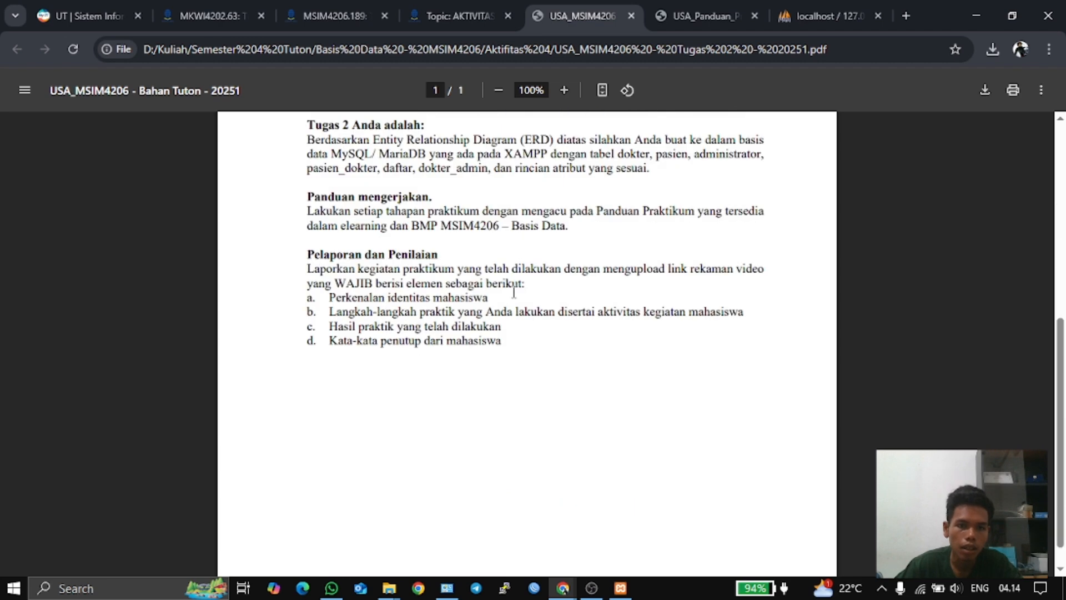
scroll(422, 280, up, 3)
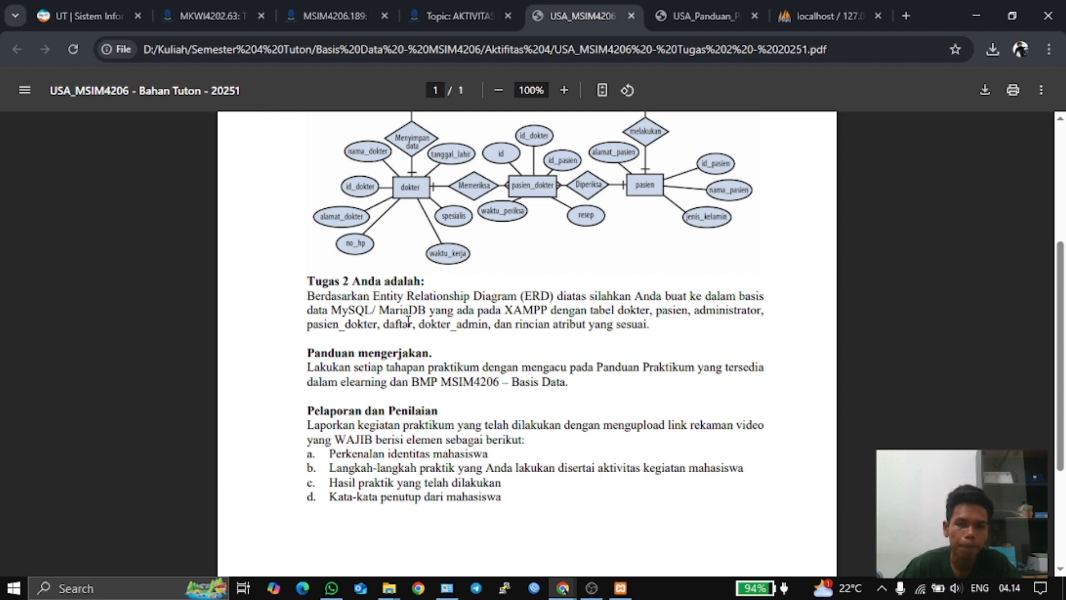
scroll(408, 321, up, 3)
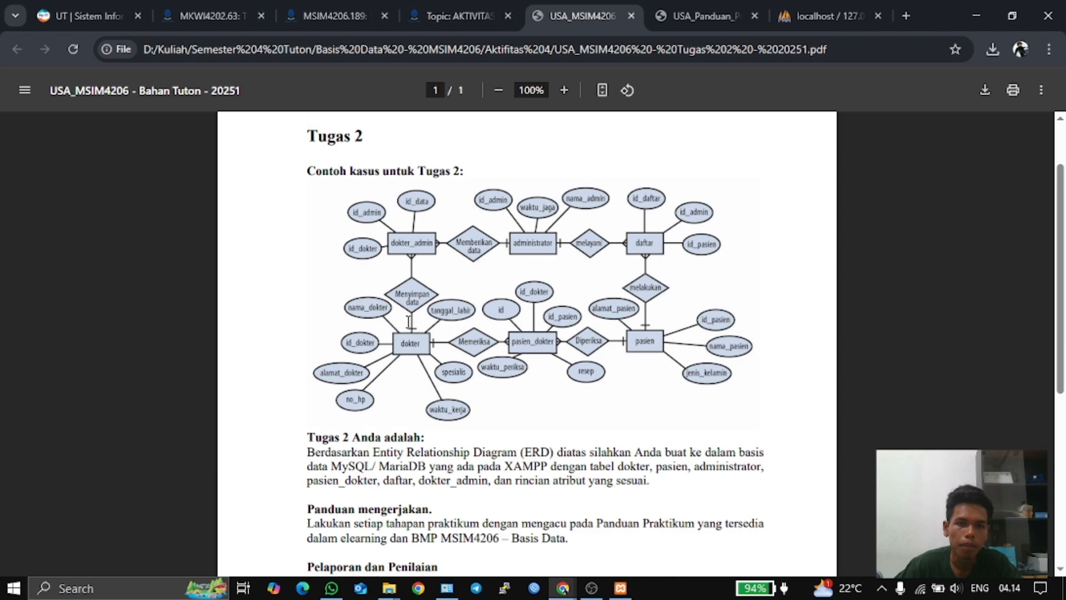
scroll(408, 321, down, 5)
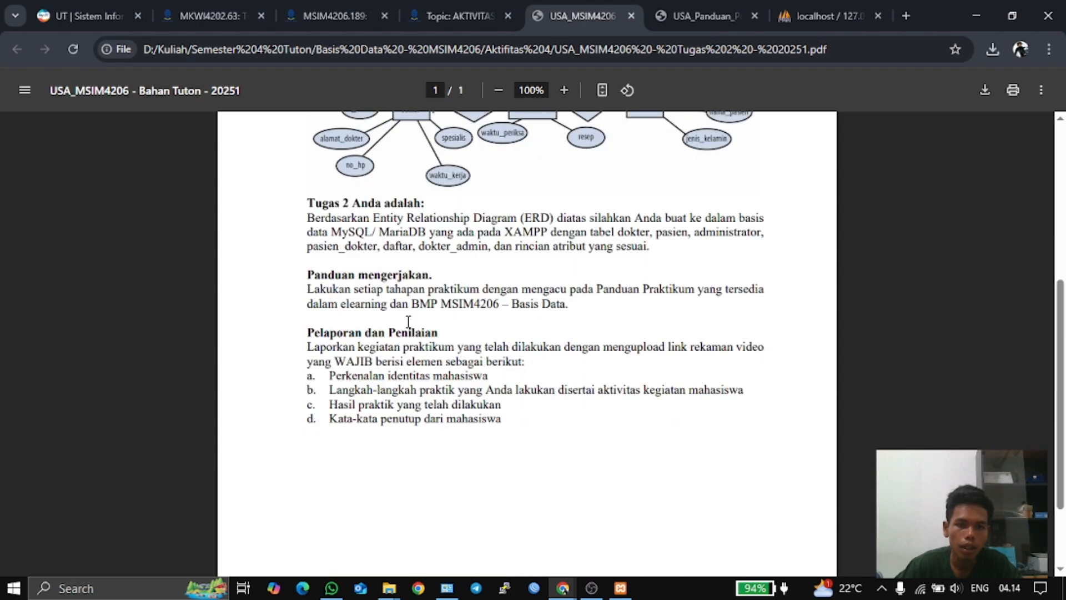
scroll(438, 333, up, 2)
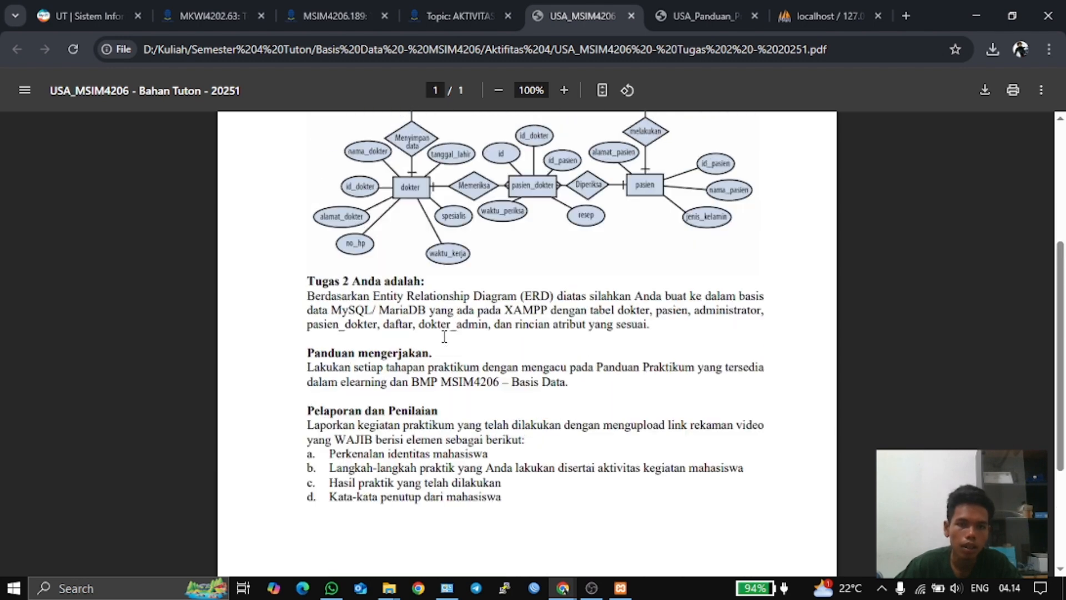
scroll(434, 336, up, 3)
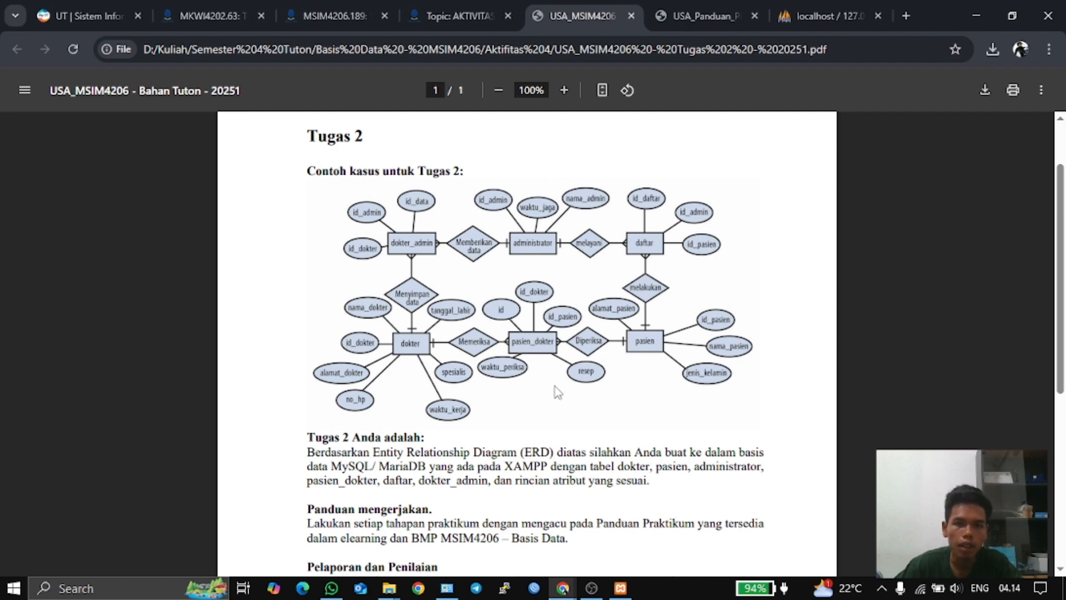
scroll(557, 392, down, 2)
scroll(557, 392, up, 2)
- Open the Designer view of the rumahsakit database
click(794, 17)
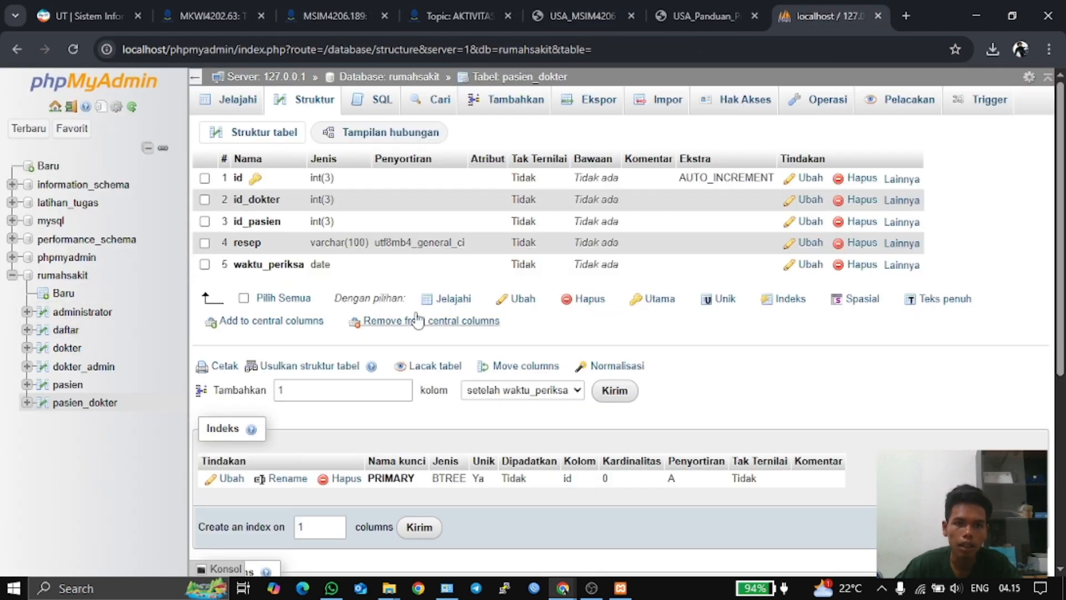
click(71, 276)
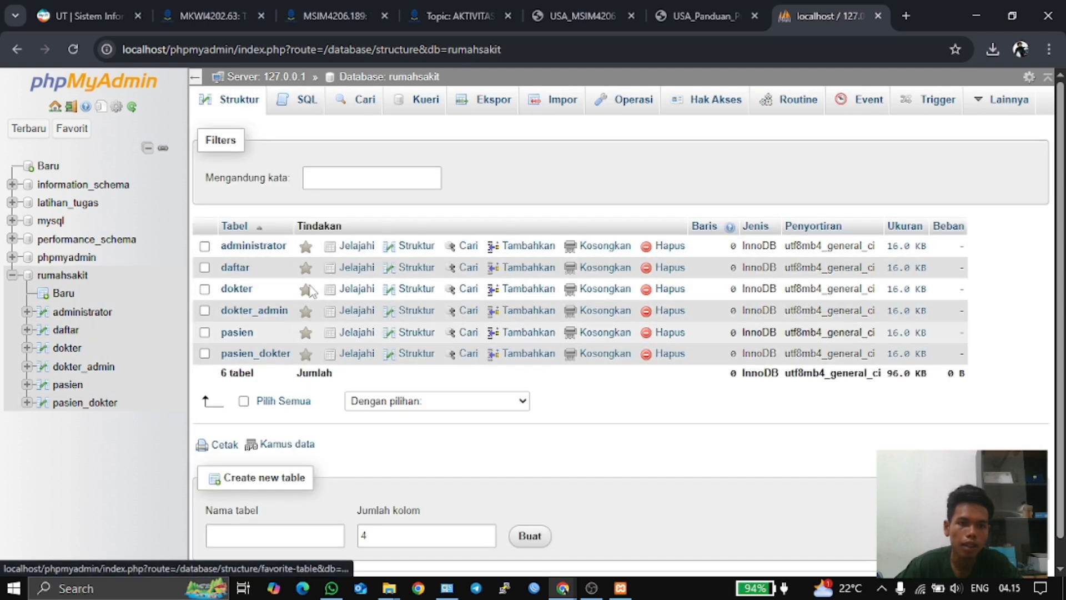
click(1014, 104)
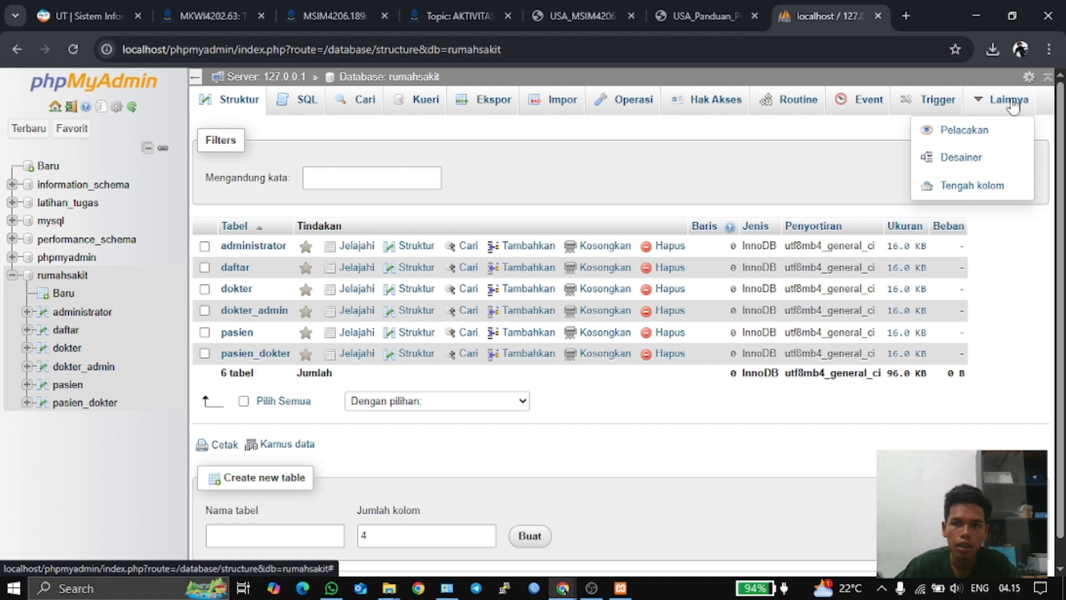
click(961, 159)
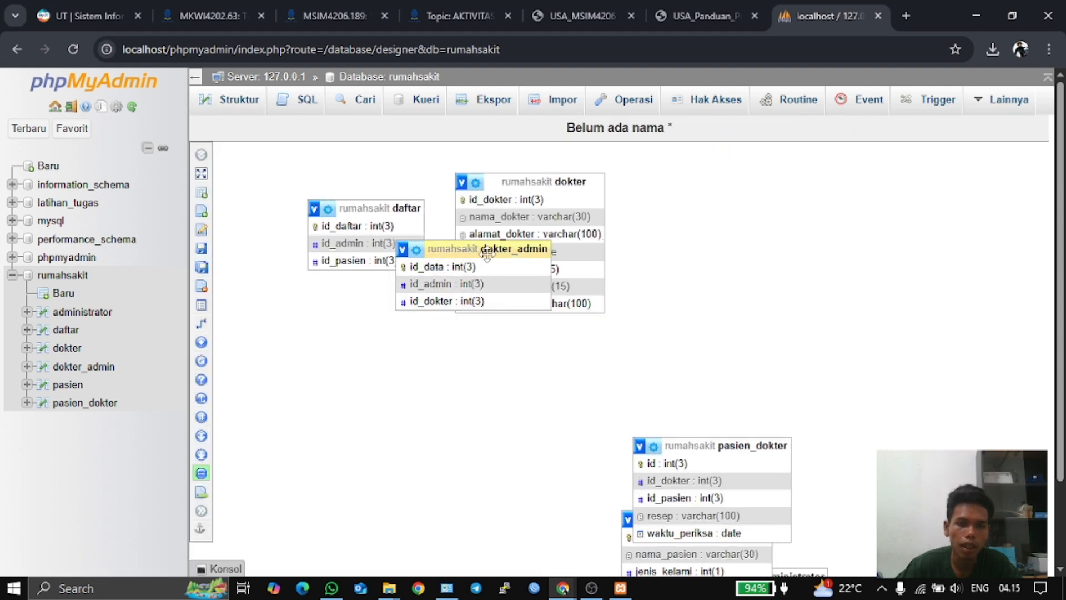
- Drag the six tables into two rows, comparing with the guide's final table layout
drag(492, 249, 732, 207)
drag(566, 181, 397, 376)
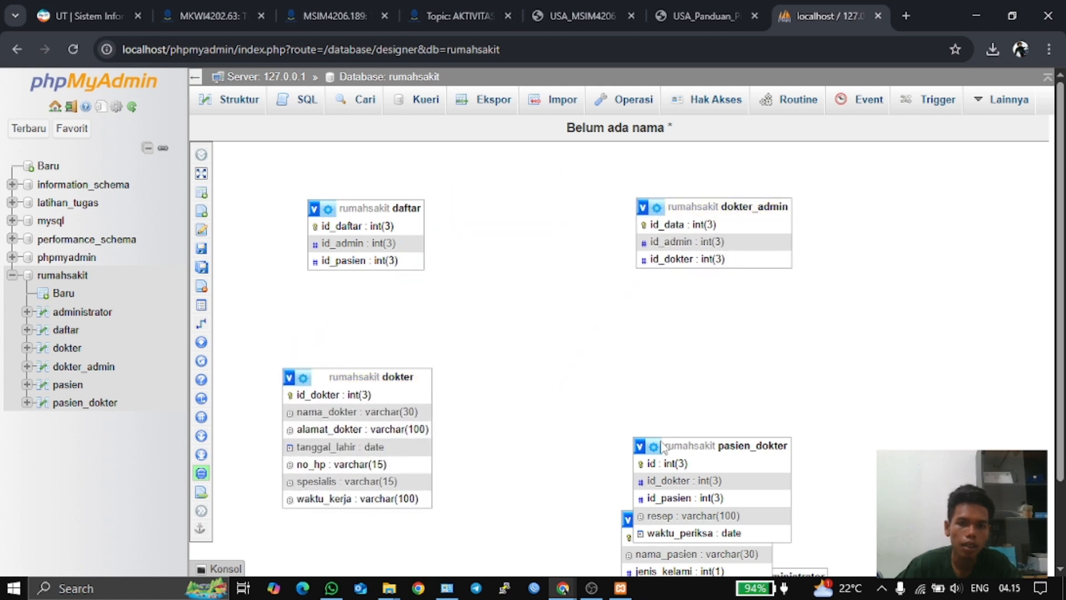
drag(678, 450, 552, 384)
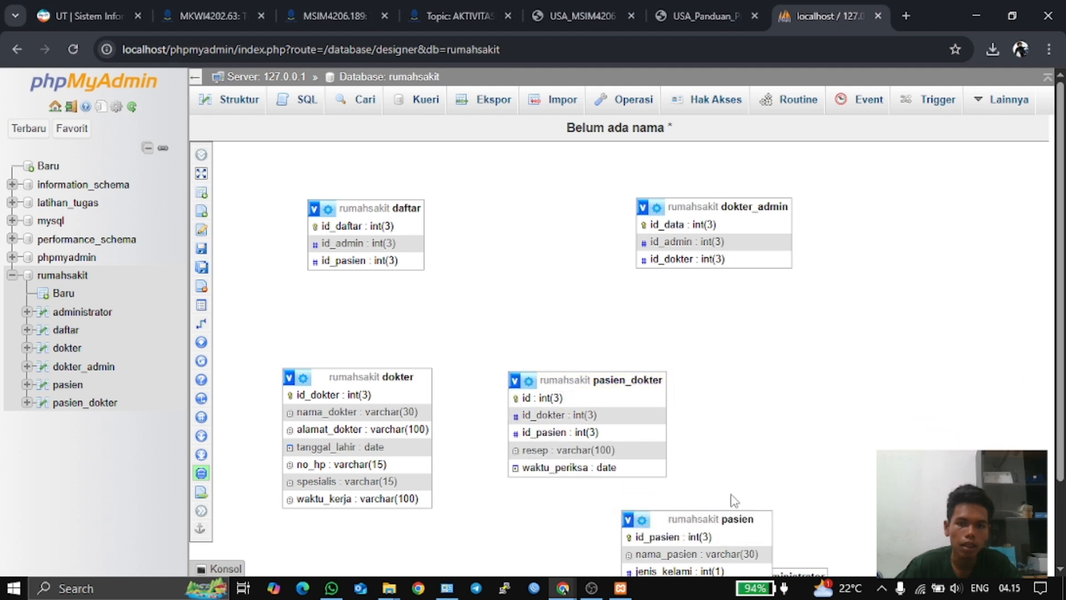
drag(741, 522, 828, 391)
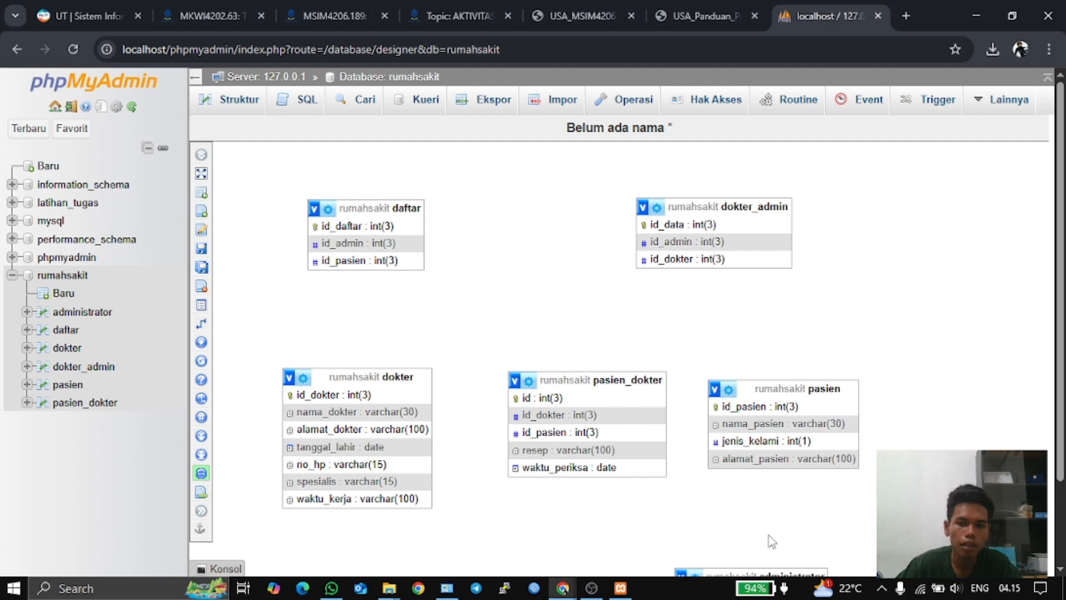
scroll(768, 535, down, 1)
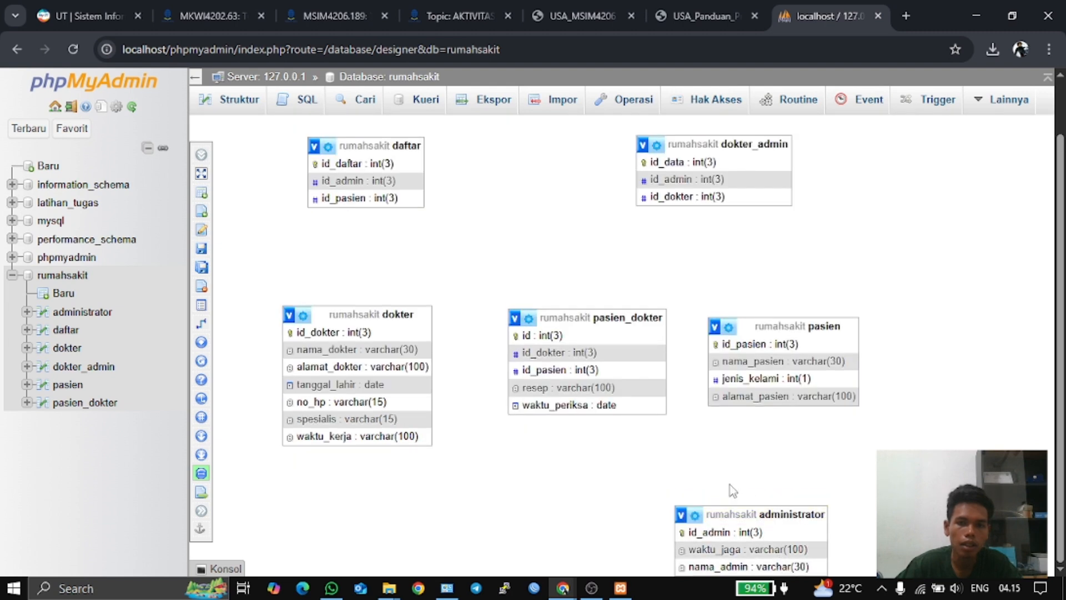
drag(775, 514, 564, 192)
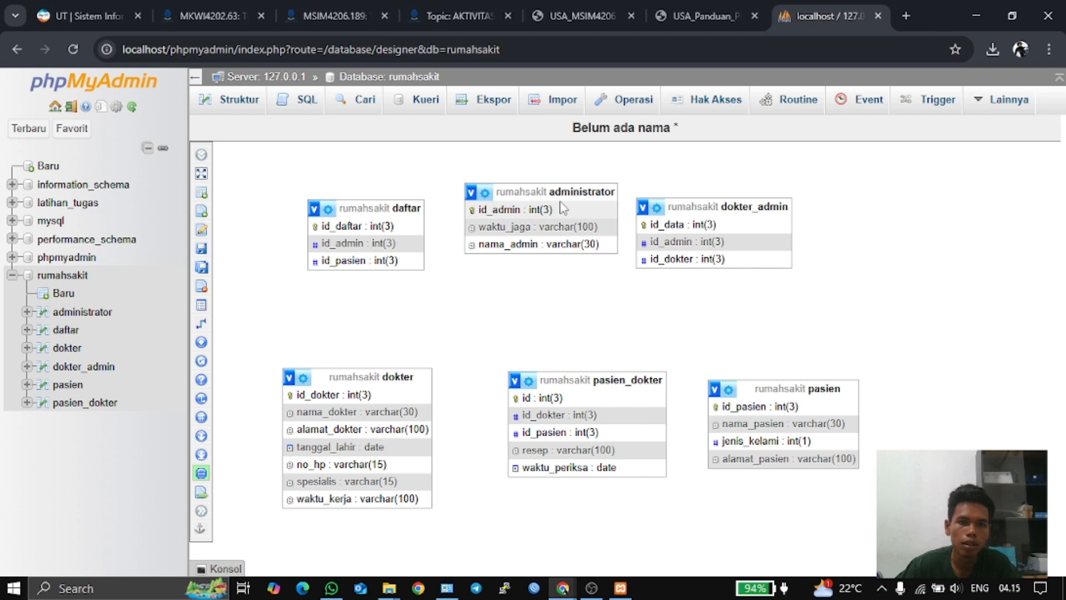
click(686, 14)
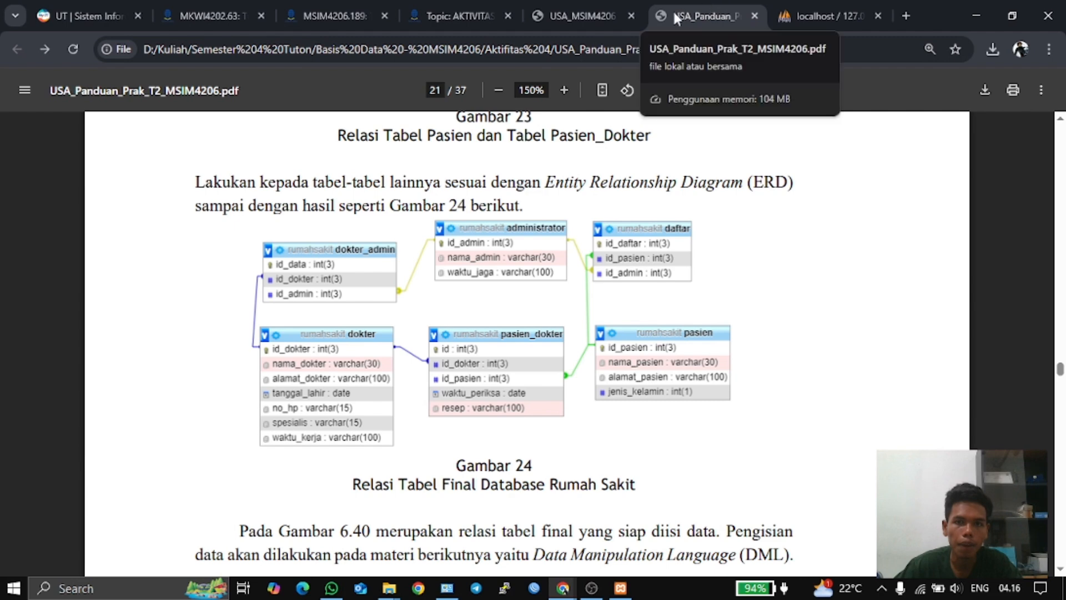
click(802, 4)
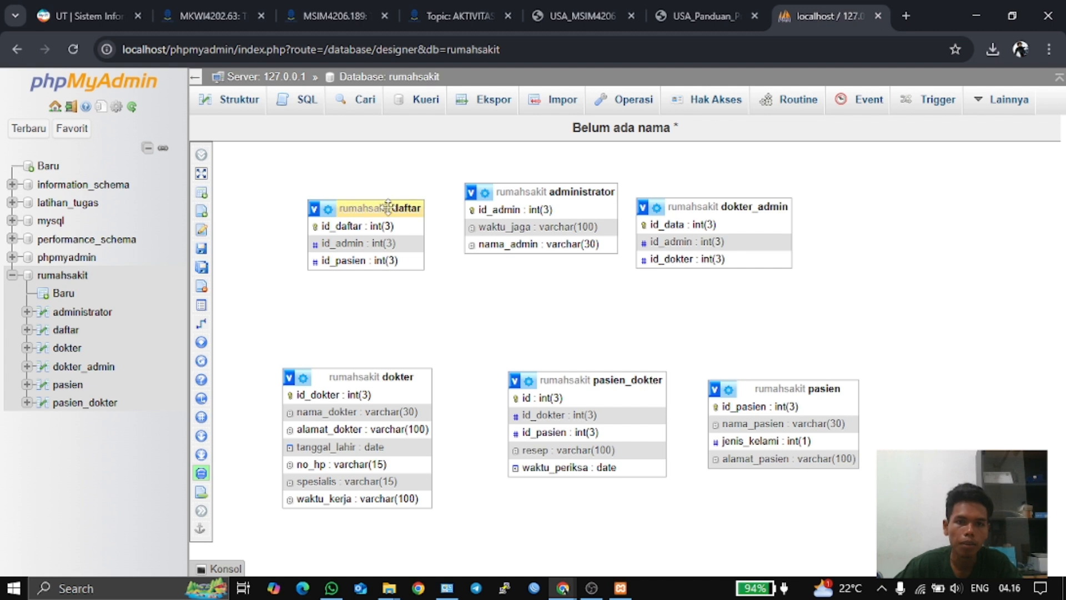
- Put dokter_admin, administrator and daftar on top, with dokter, pasien_dokter and pasien aligned below
drag(387, 207, 825, 205)
drag(719, 207, 358, 202)
drag(552, 194, 572, 175)
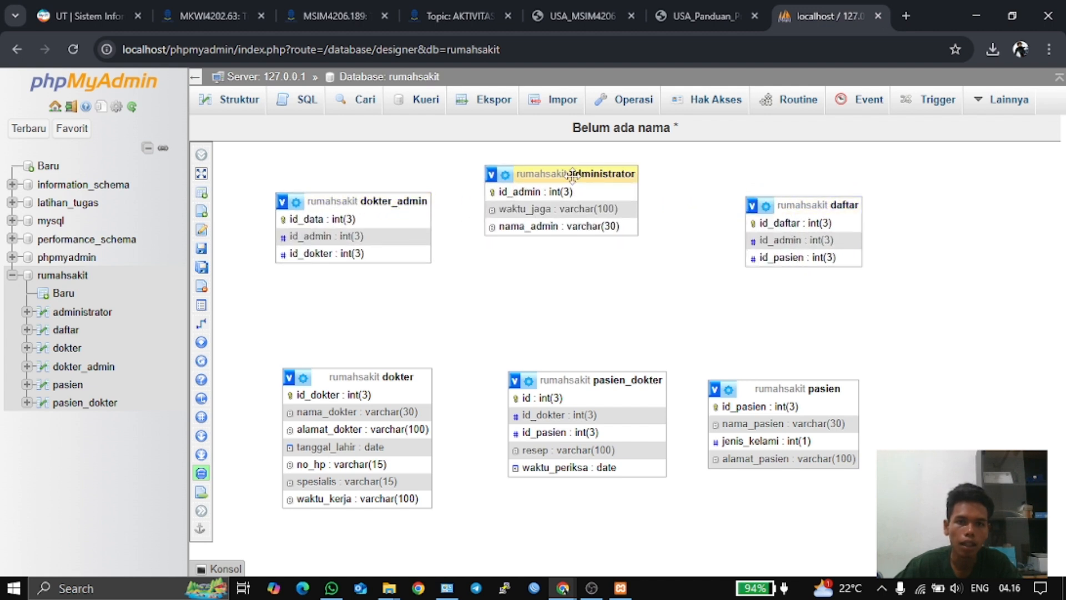
drag(791, 205, 771, 187)
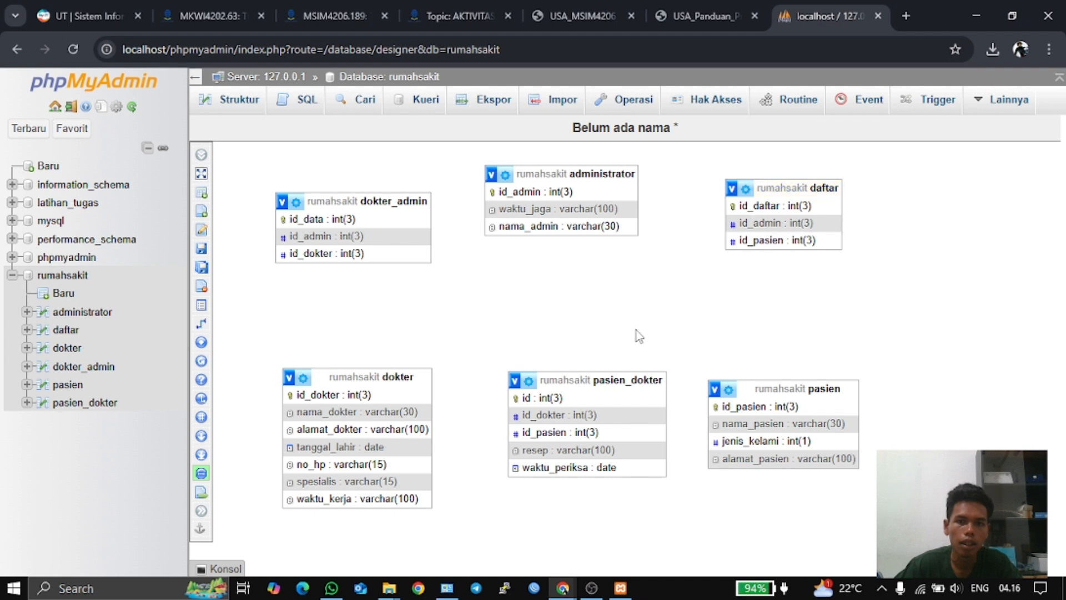
drag(607, 379, 587, 352)
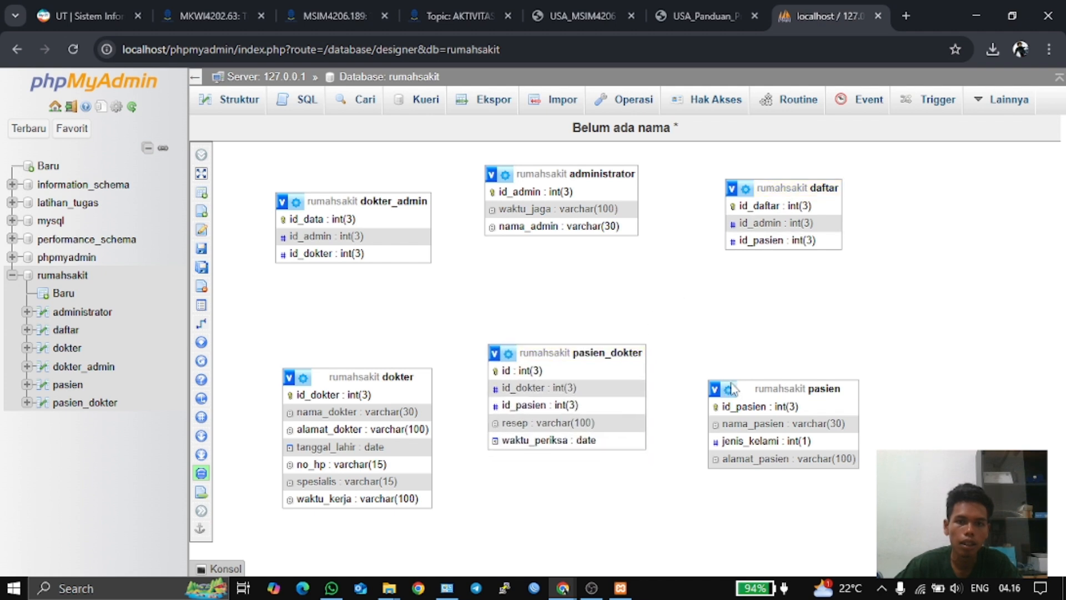
drag(767, 389, 791, 372)
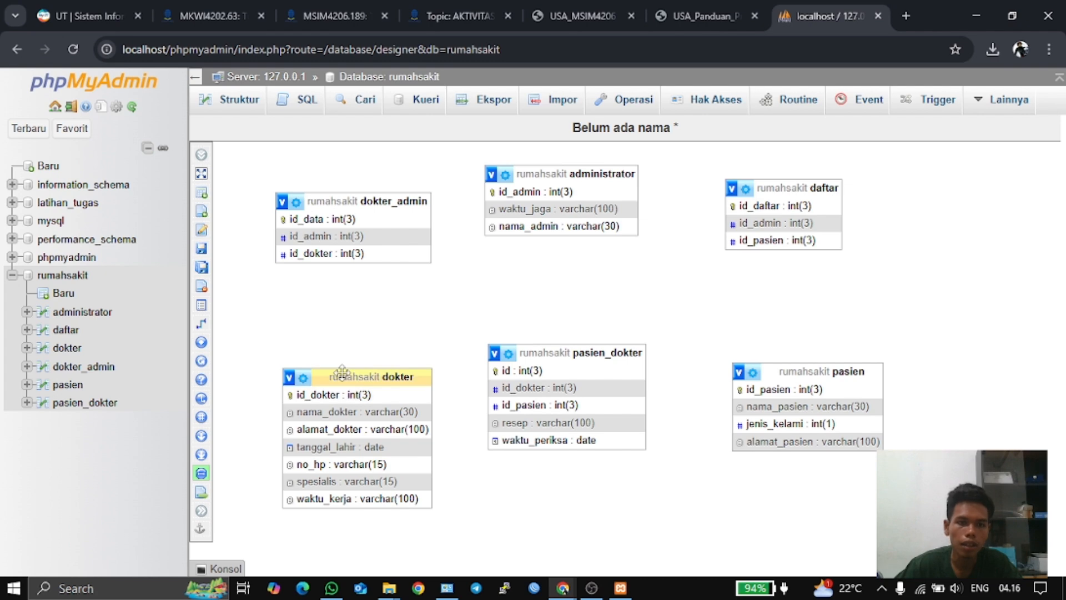
drag(342, 374, 338, 381)
- Save the Designer layout as a page named rumahsakit
mouse_move(203, 252)
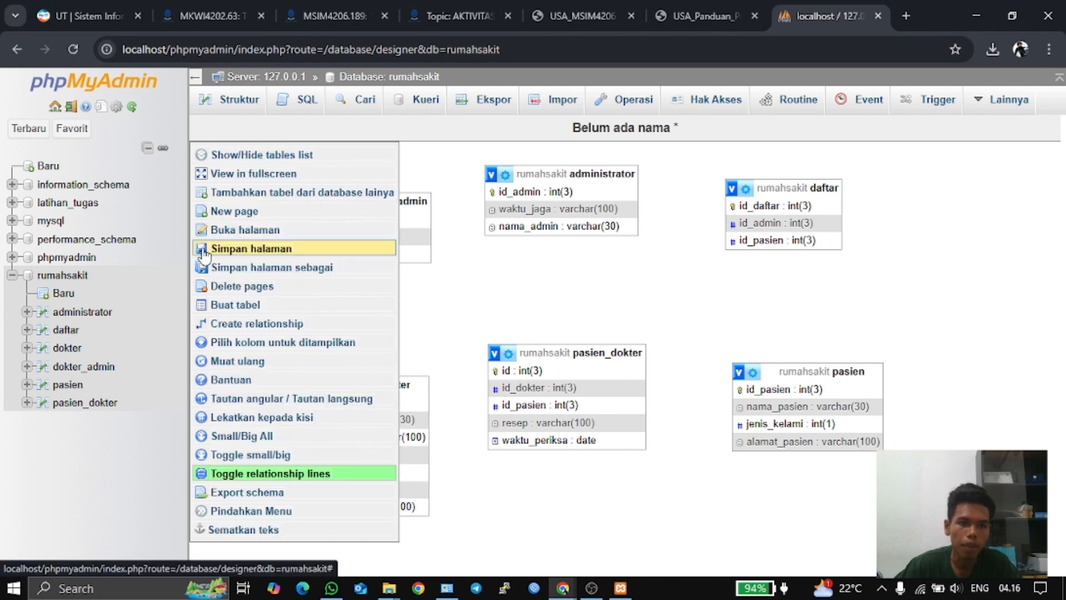
click(311, 255)
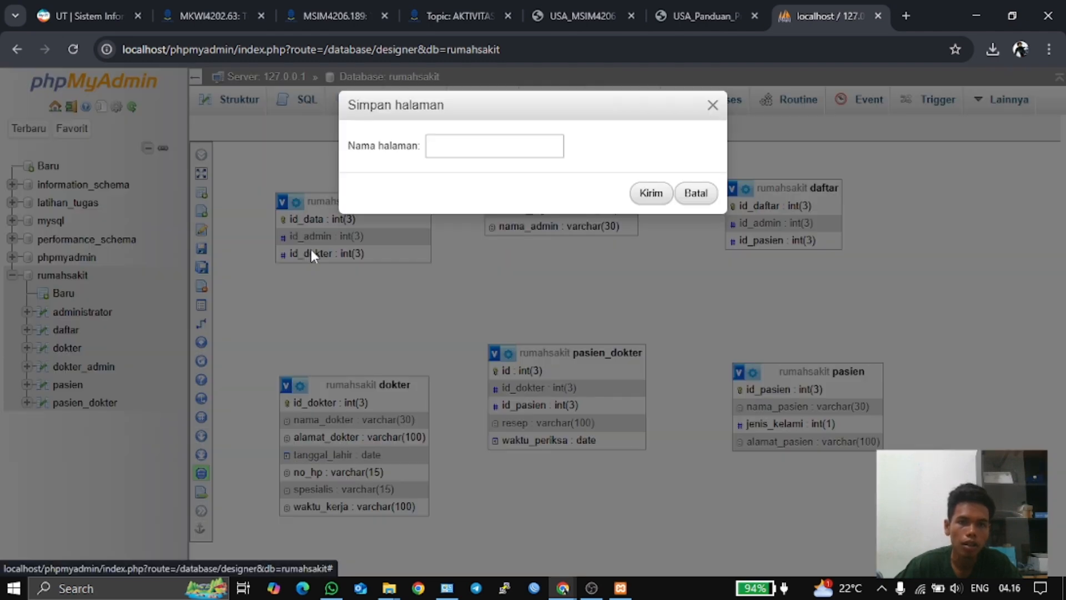
click(513, 149)
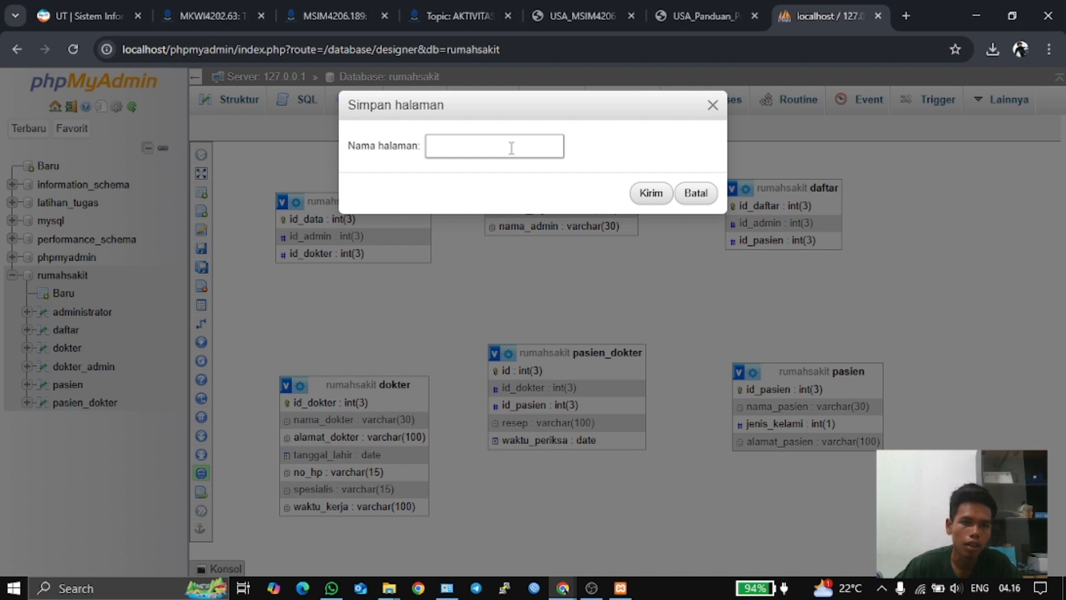
click(511, 147)
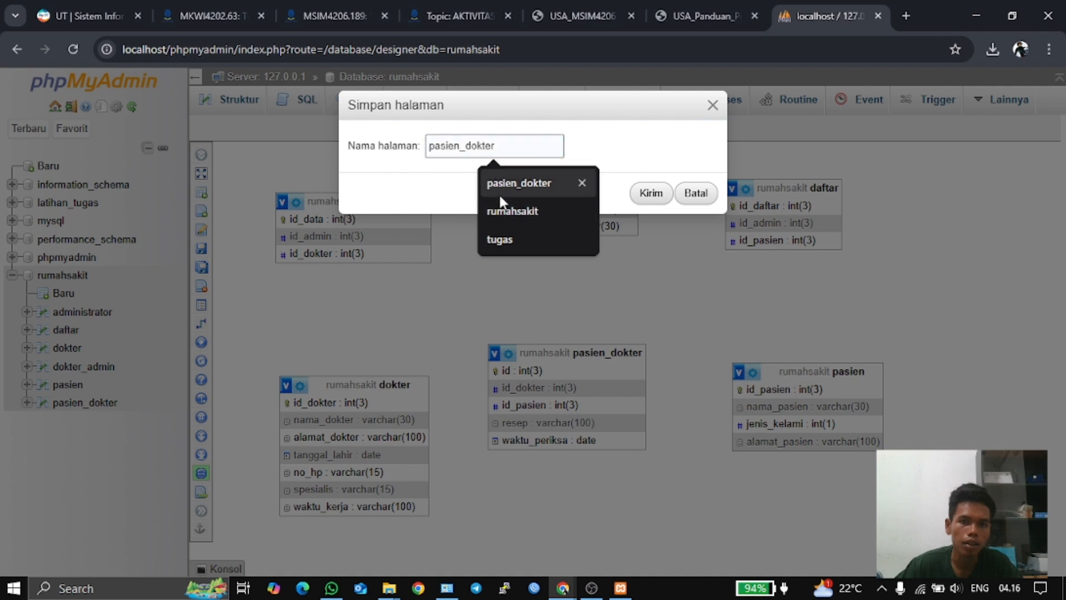
click(501, 211)
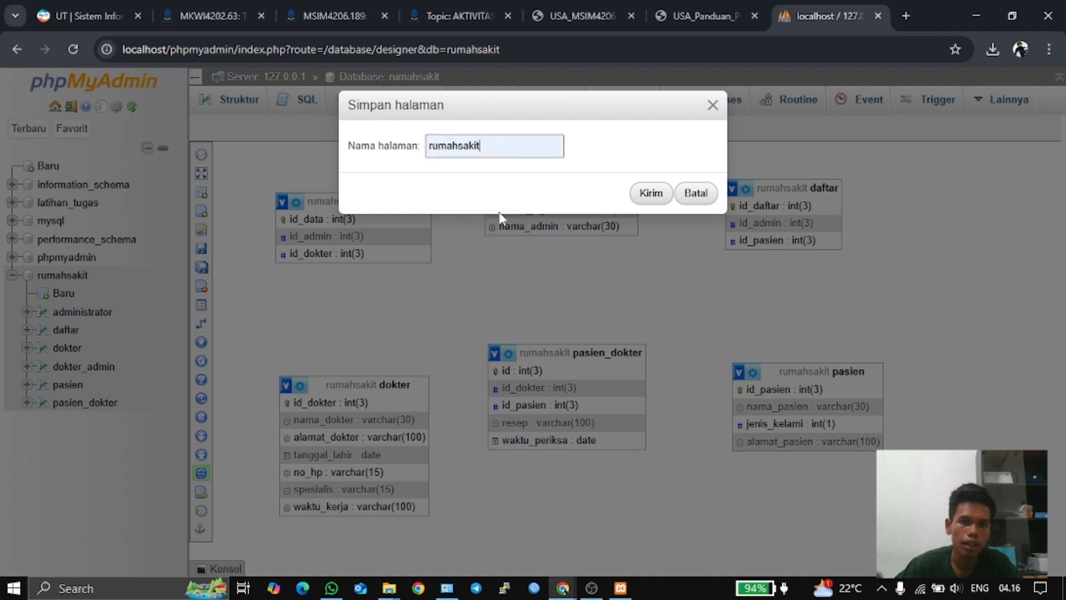
click(644, 195)
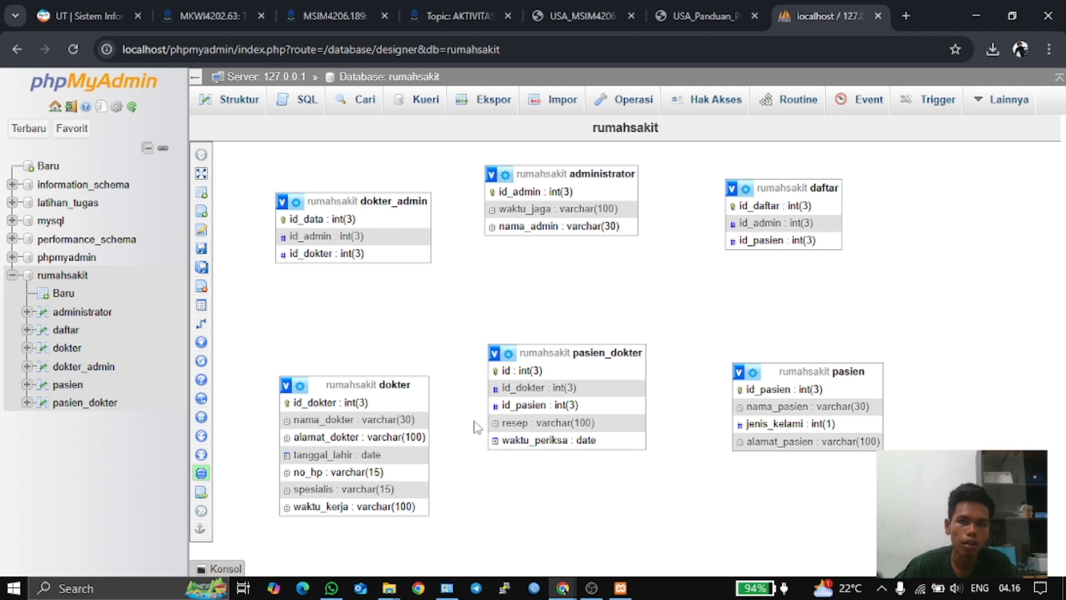
- Save the Designer page, attempt a relationship on dokter_admin.id_admin, and dismiss the missing-index error
mouse_move(206, 270)
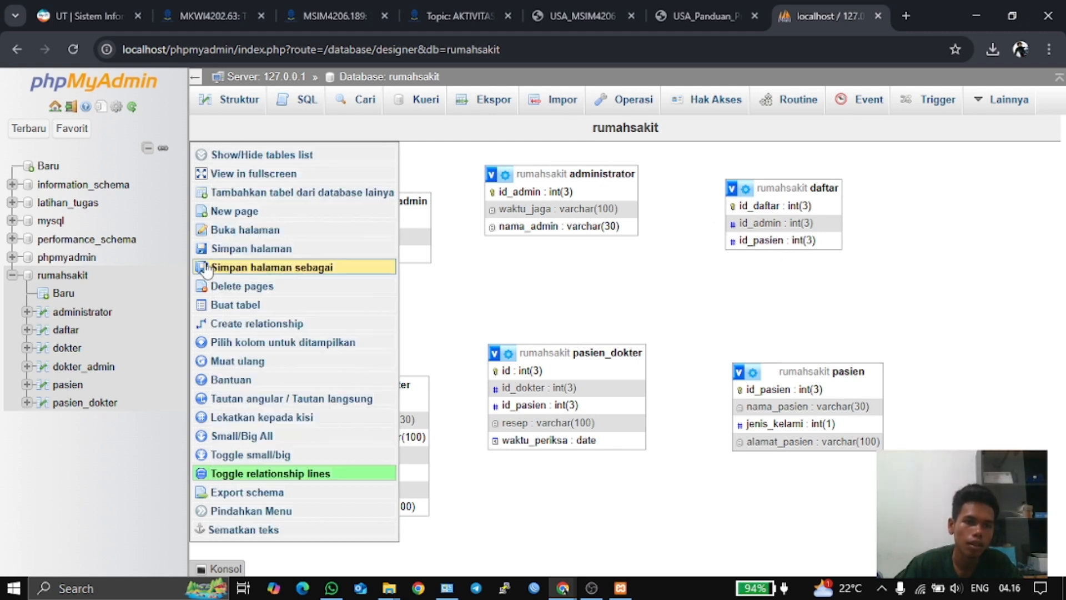
click(244, 250)
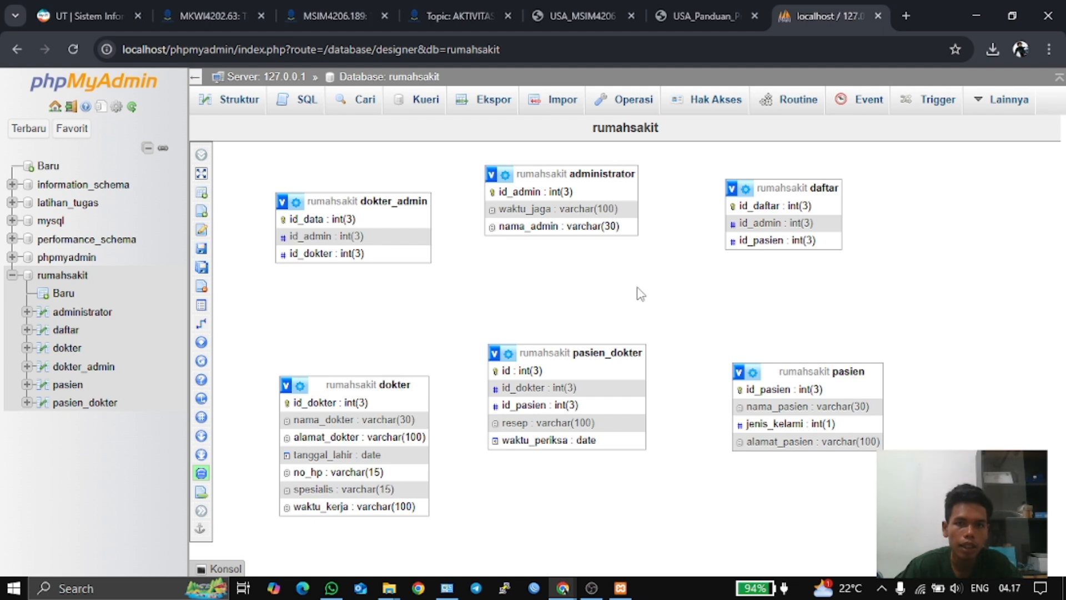
mouse_move(203, 269)
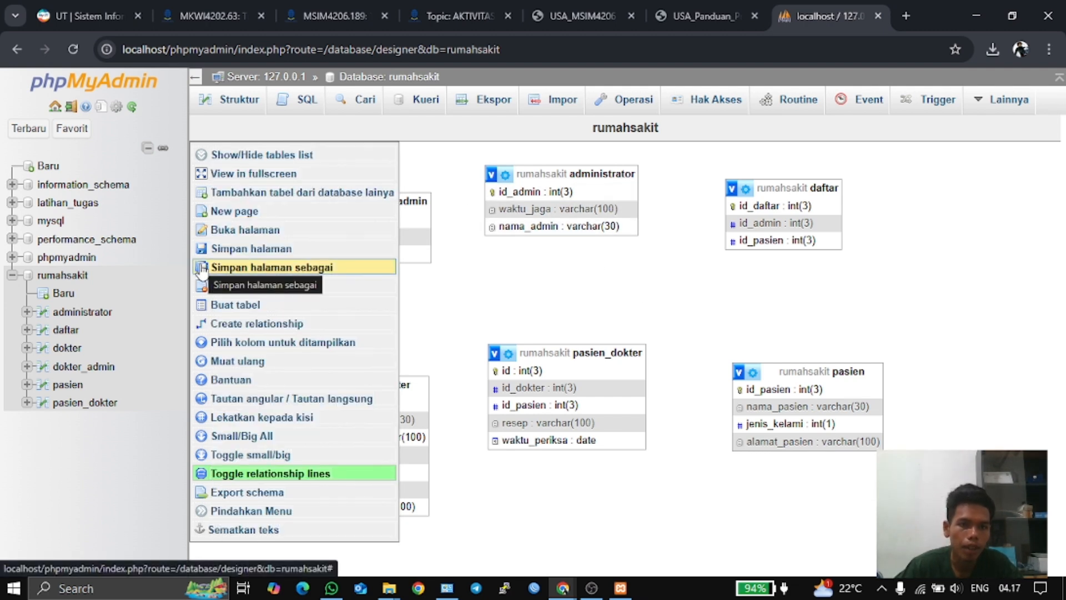
click(240, 326)
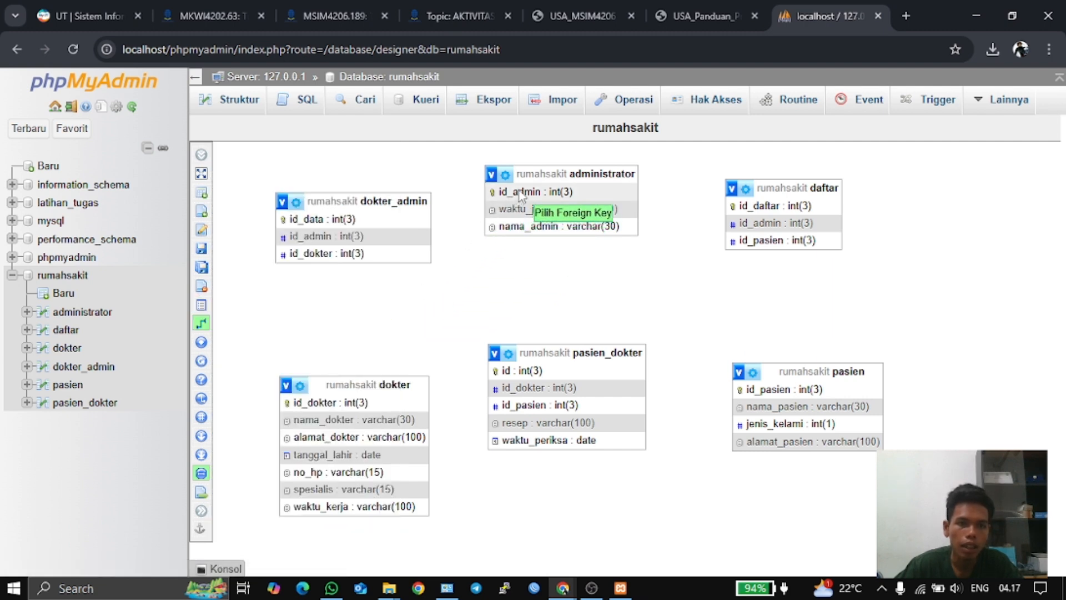
click(391, 235)
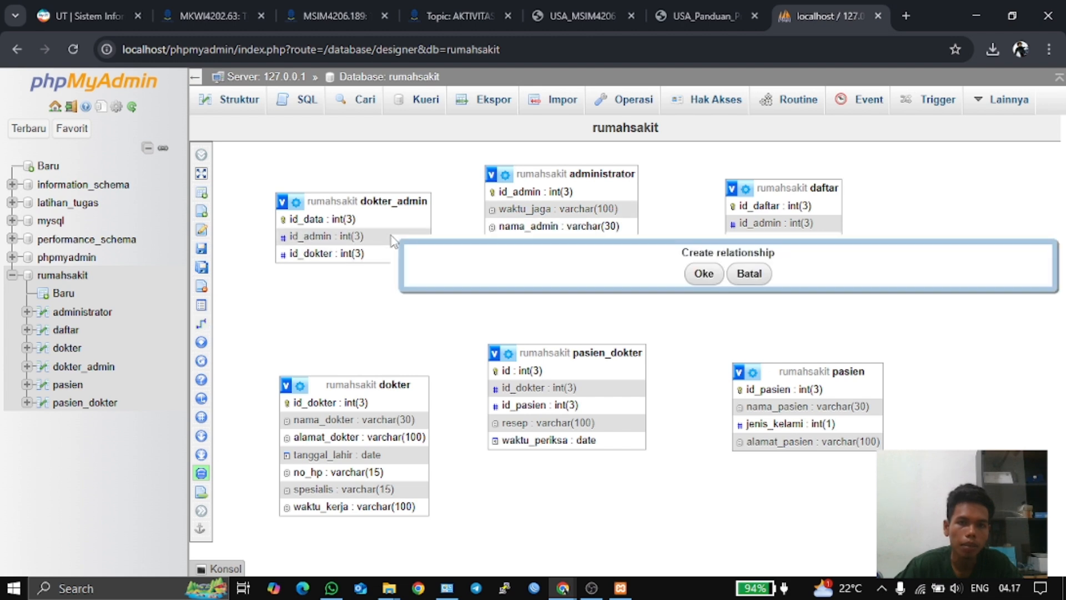
click(703, 274)
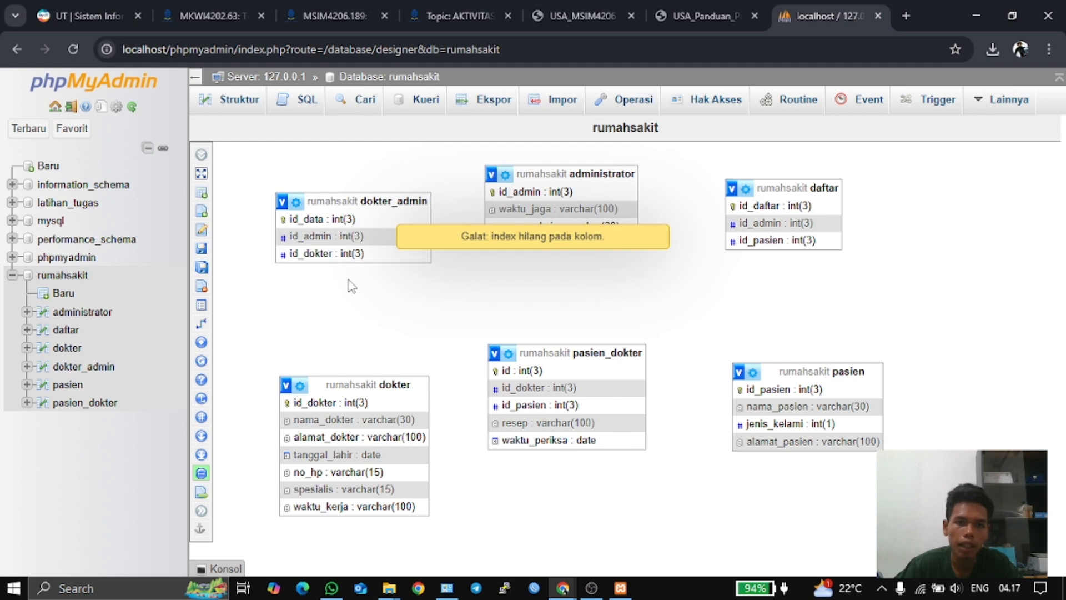
click(456, 244)
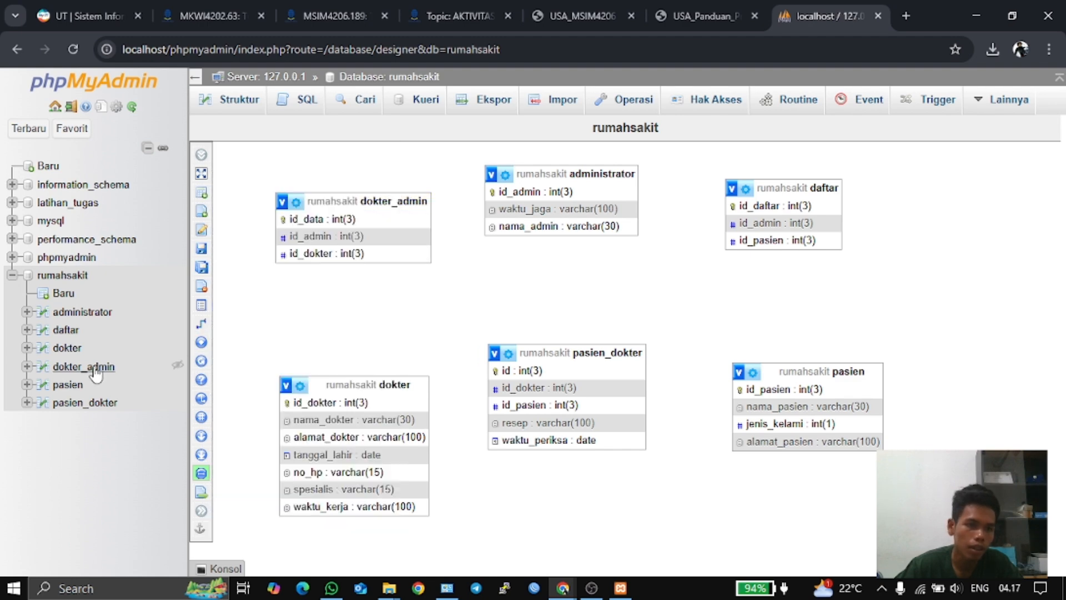
- Add an index on dokter_admin's id_admin column, then return to the rumahsakit table list
click(96, 373)
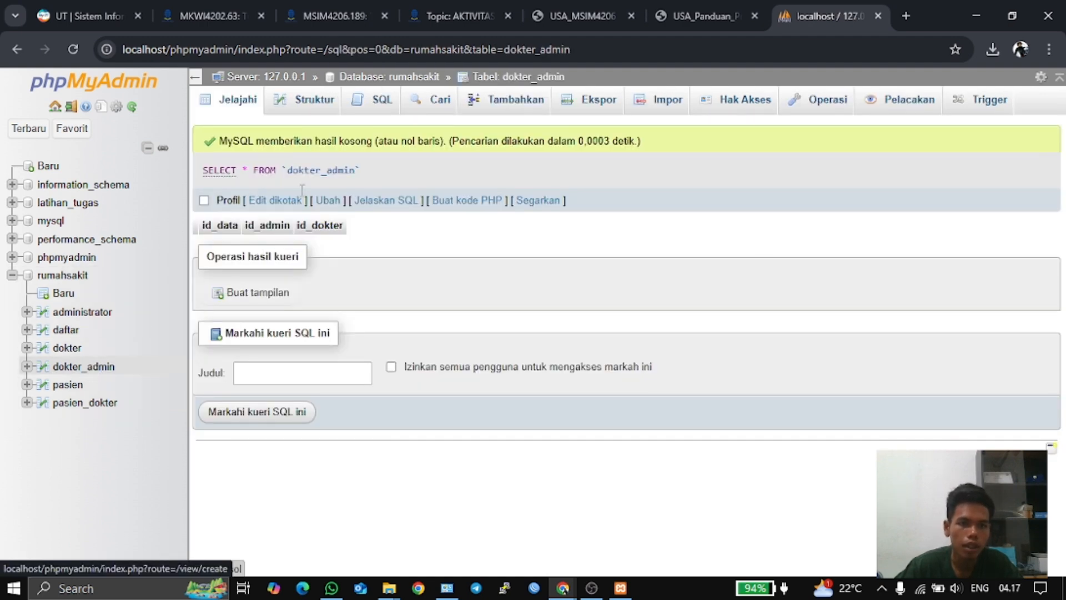
click(292, 100)
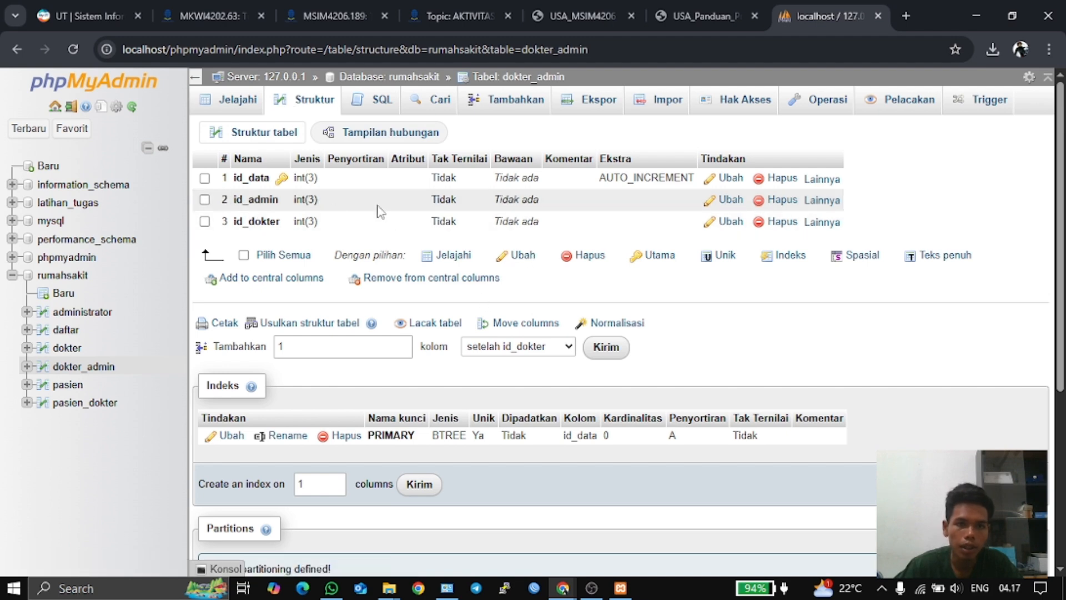
click(824, 203)
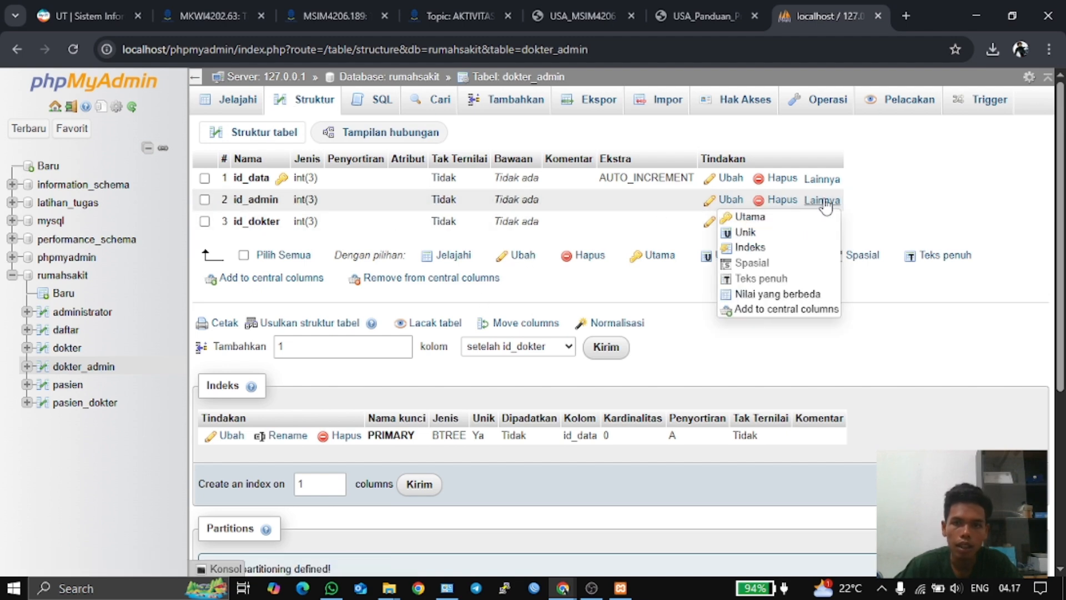
click(751, 247)
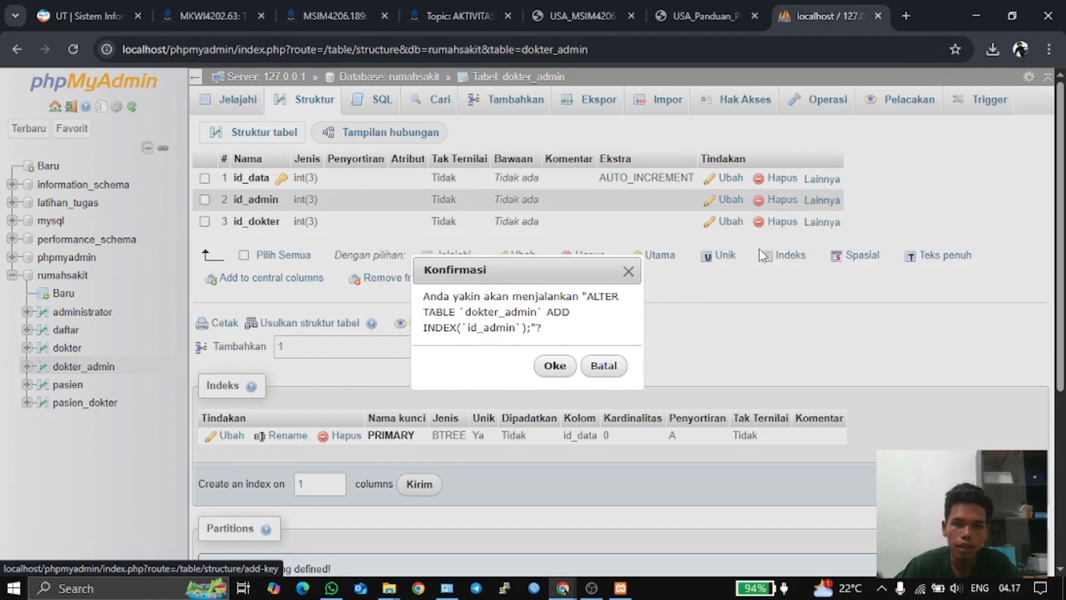
click(555, 365)
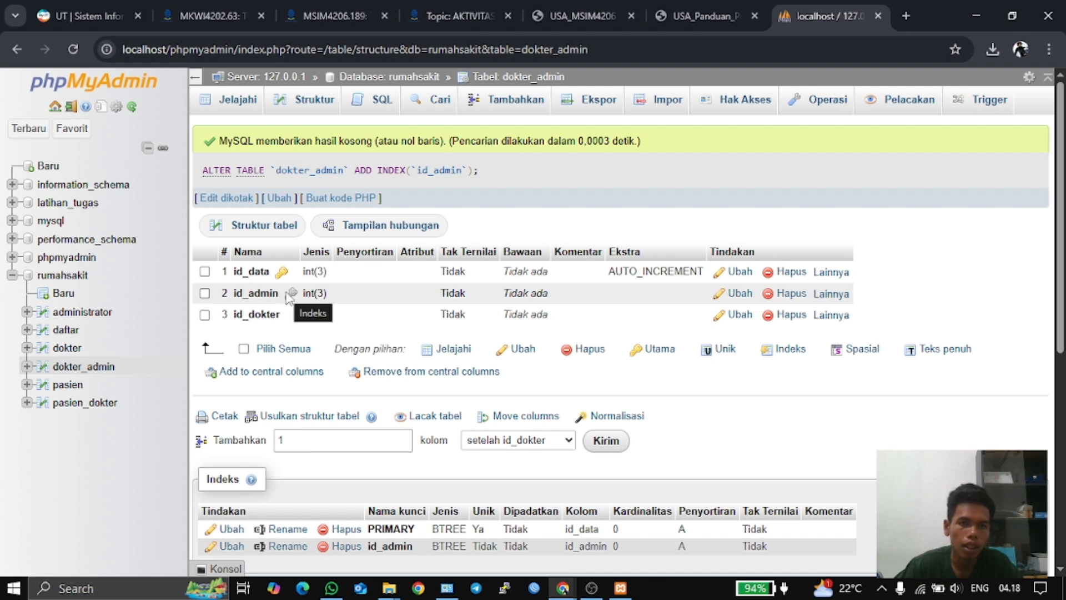
click(81, 275)
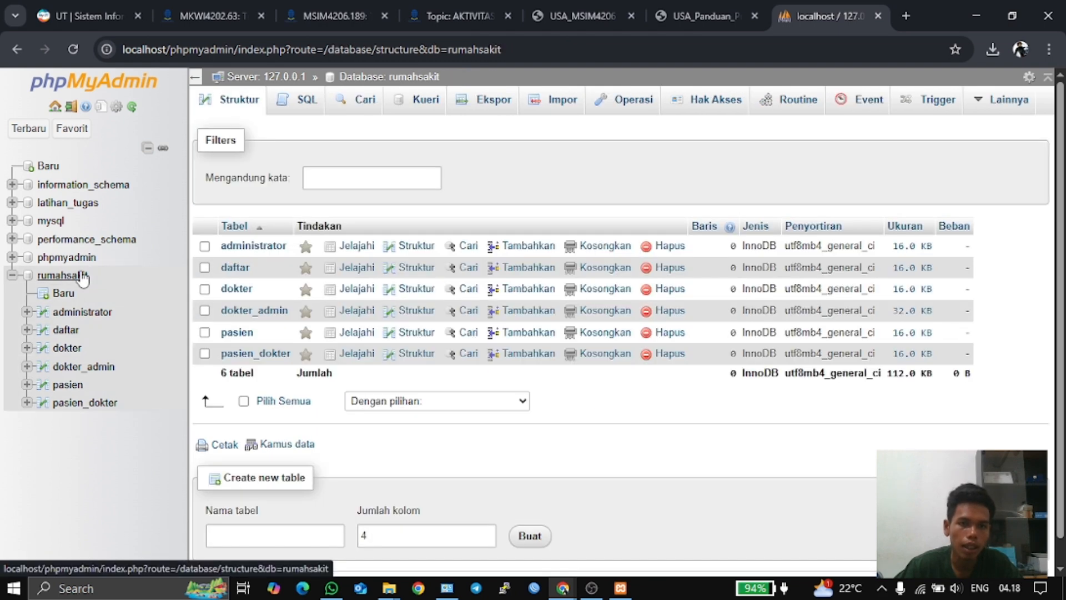
- In the rumahsakit Designer, relate administrator.id_admin to dokter_admin.id_admin
click(1015, 103)
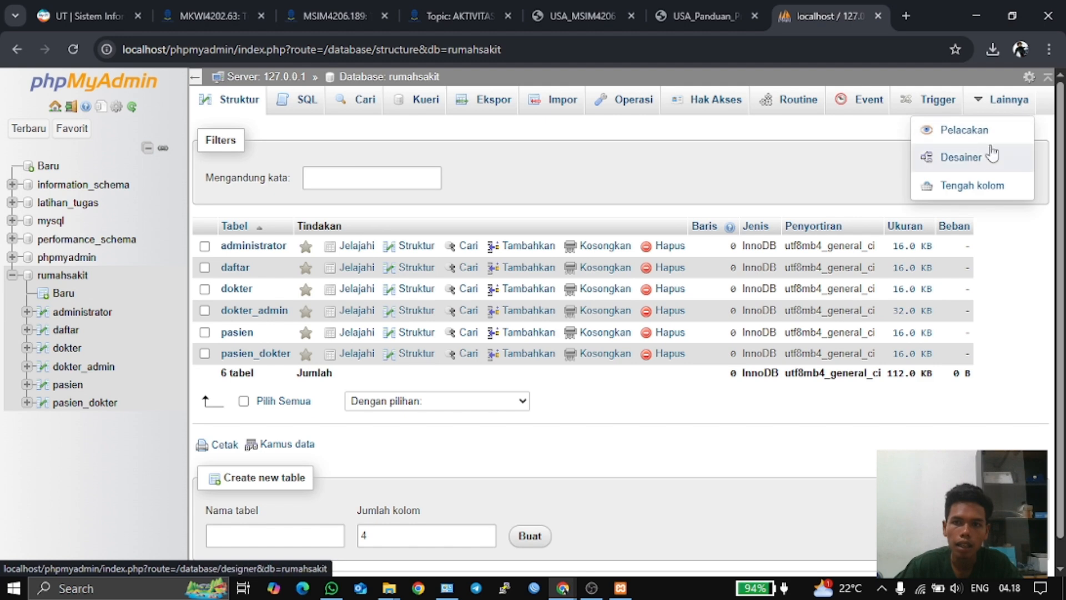
click(991, 154)
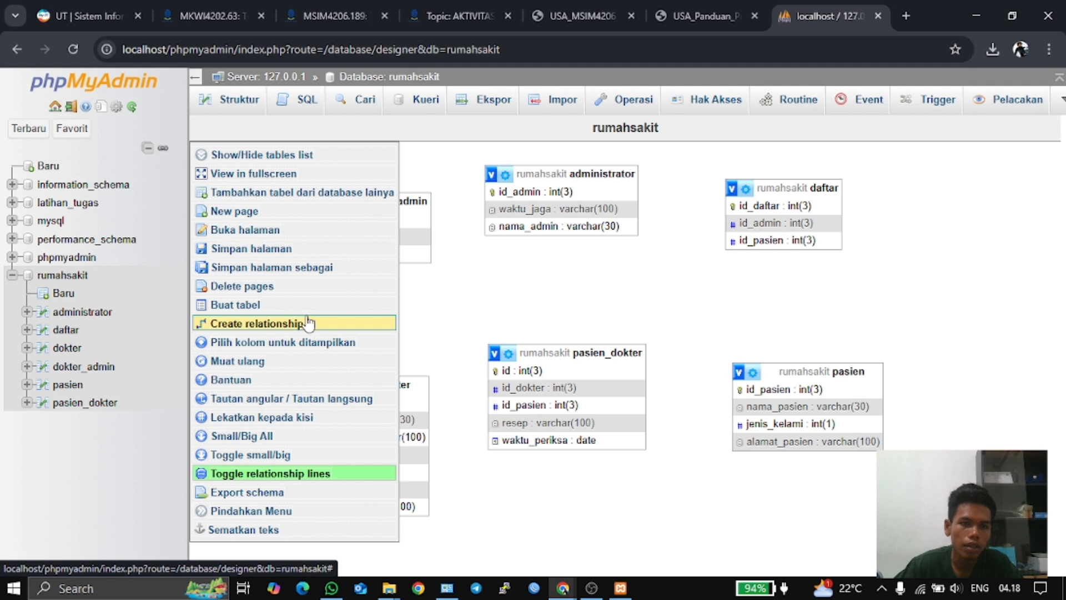
click(241, 324)
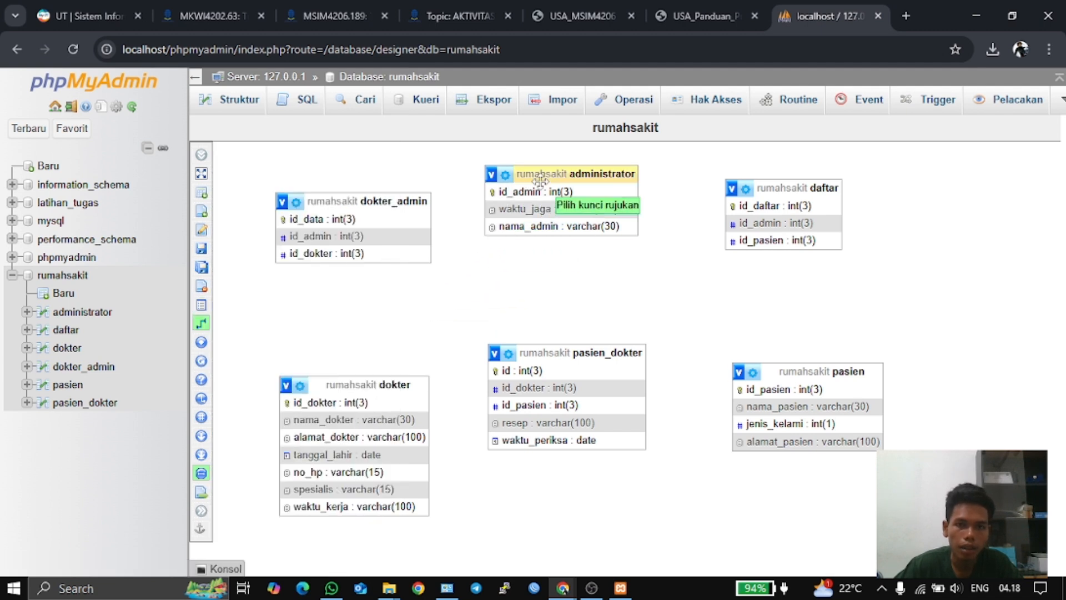
click(511, 192)
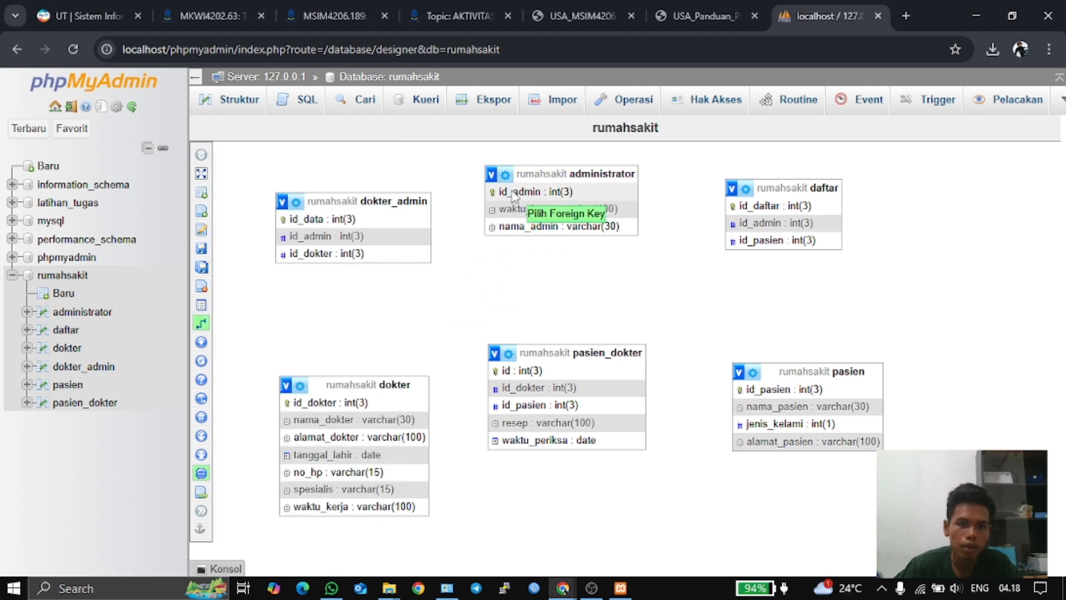
click(367, 235)
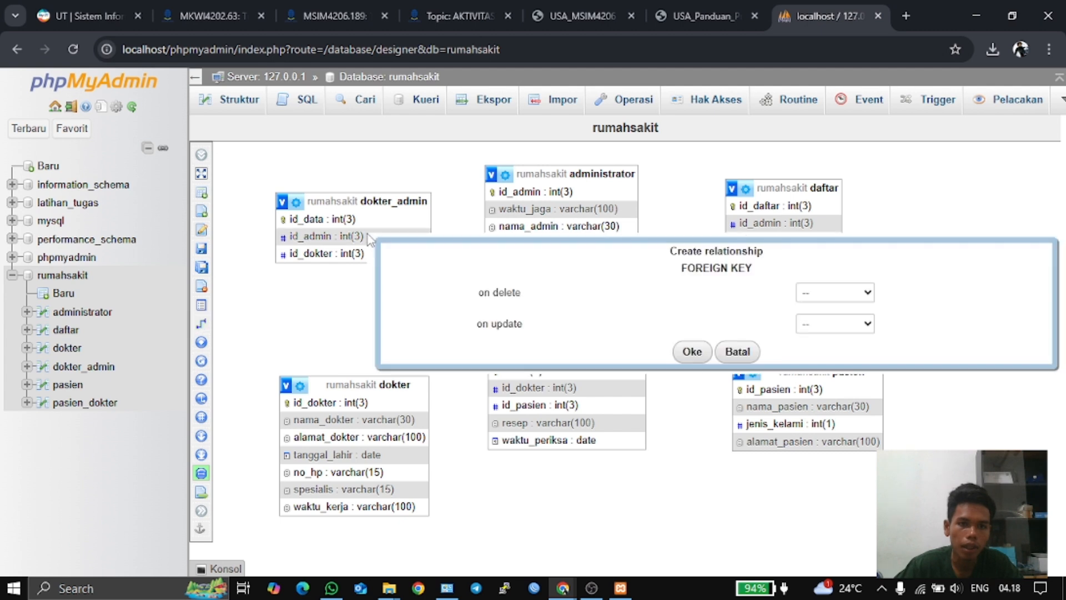
- Set on delete and on update to CASCADE, save the foreign key, then view the guide's Gambar 24
click(863, 292)
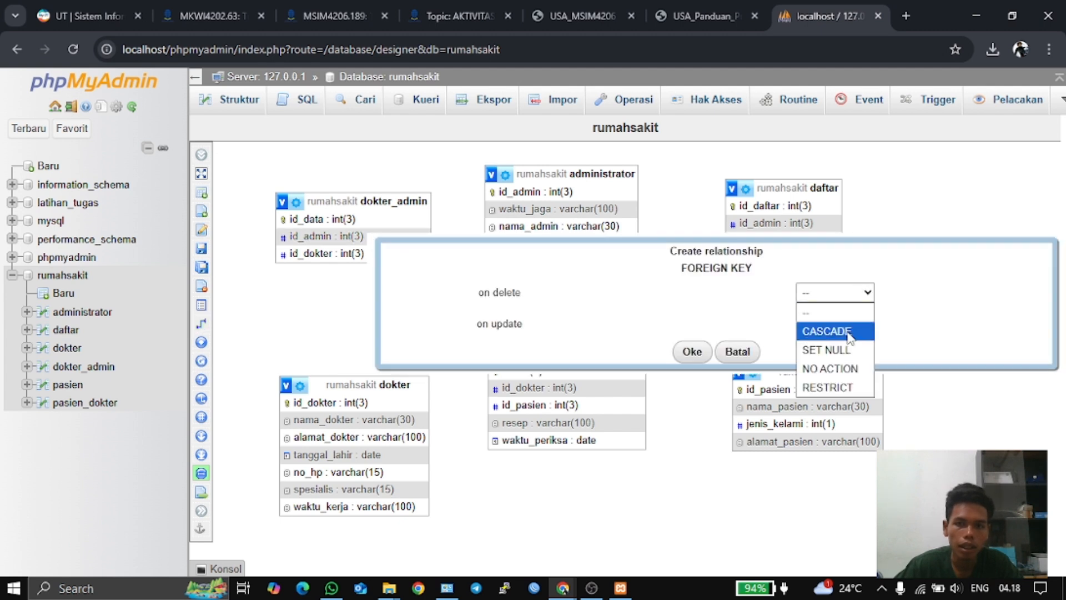
click(849, 333)
click(849, 323)
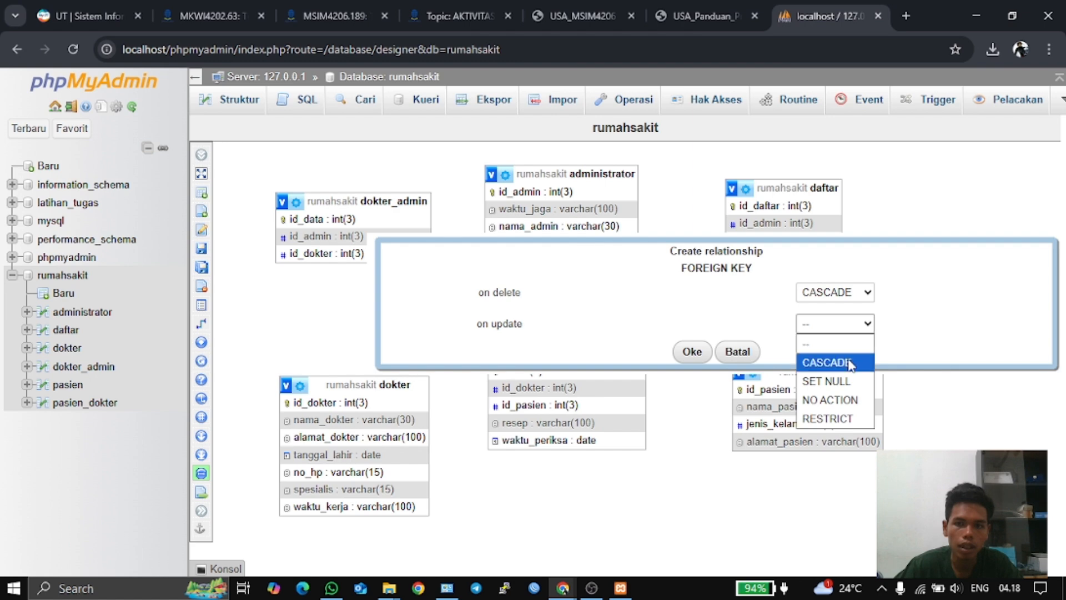
click(819, 362)
click(691, 351)
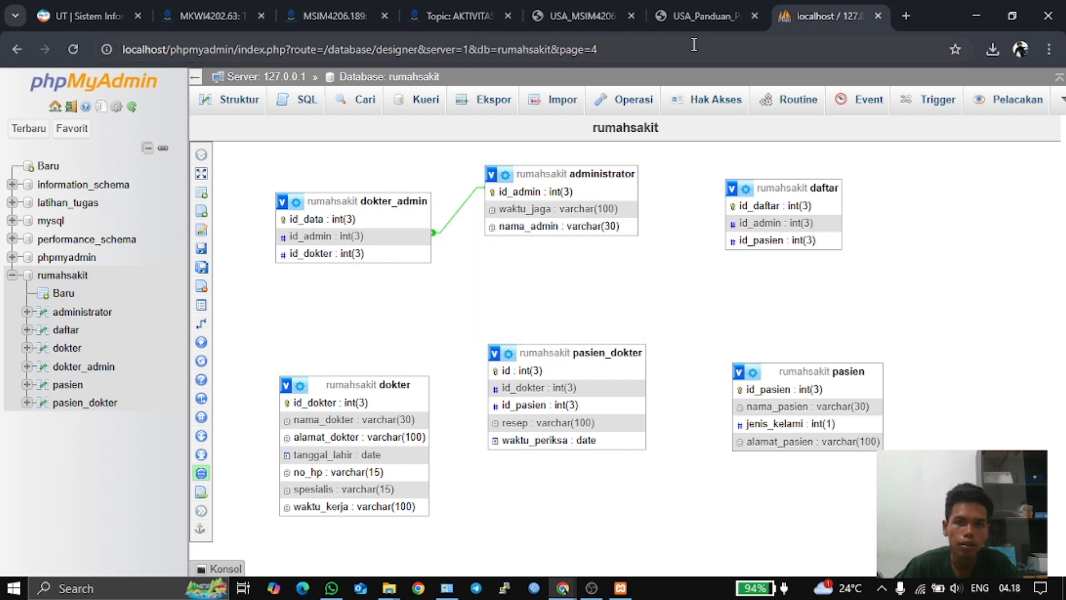
click(687, 14)
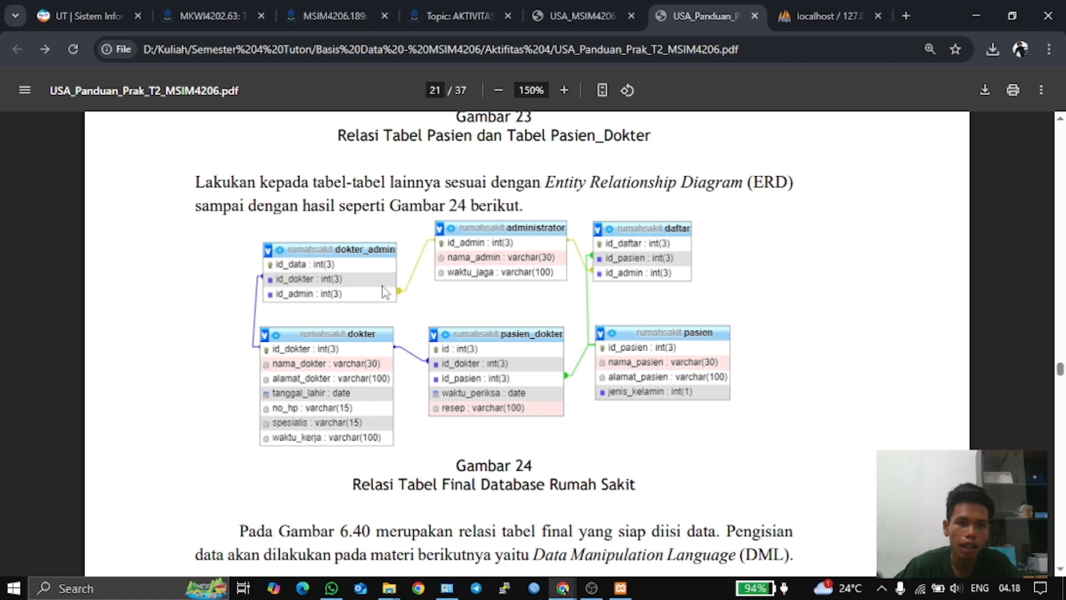
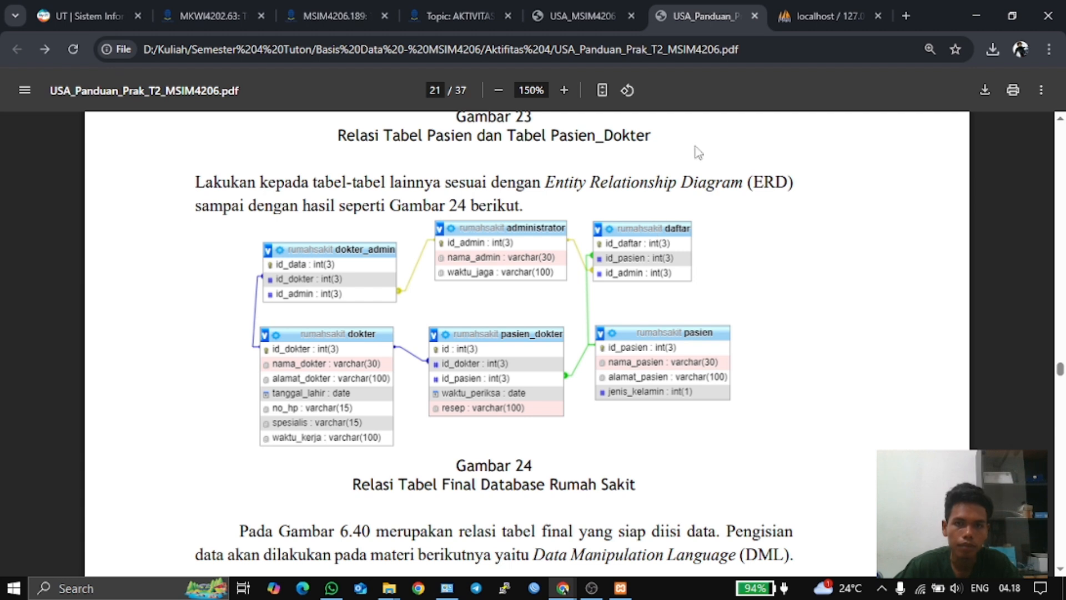
- Leave the PDF guide and return to the rumahsakit Designer diagram in phpMyAdmin
click(814, 20)
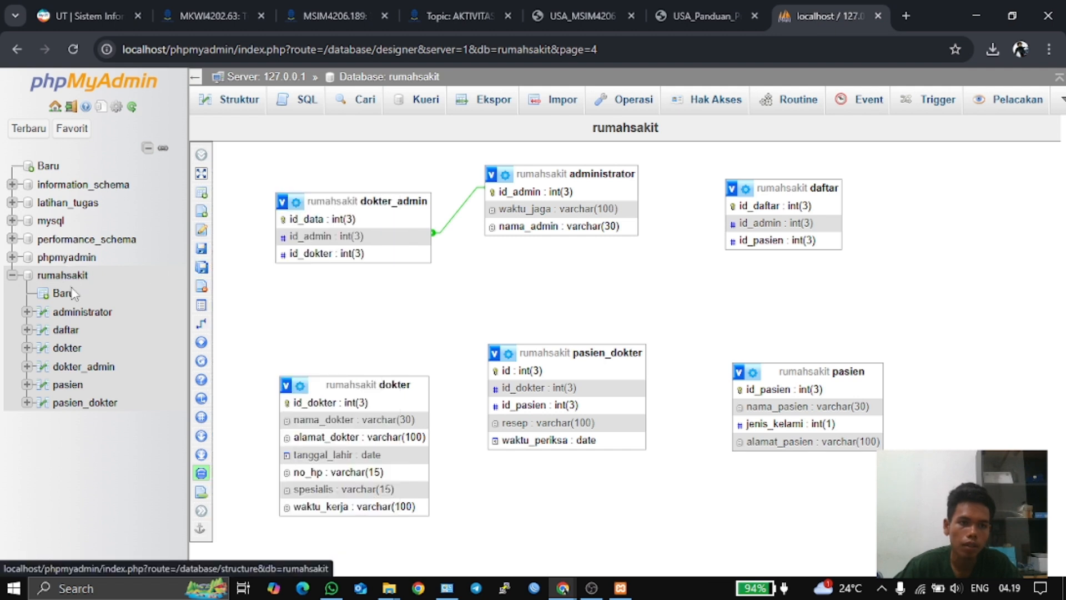
- Add indexes on the daftar table's id_admin and id_pasien columns
click(66, 332)
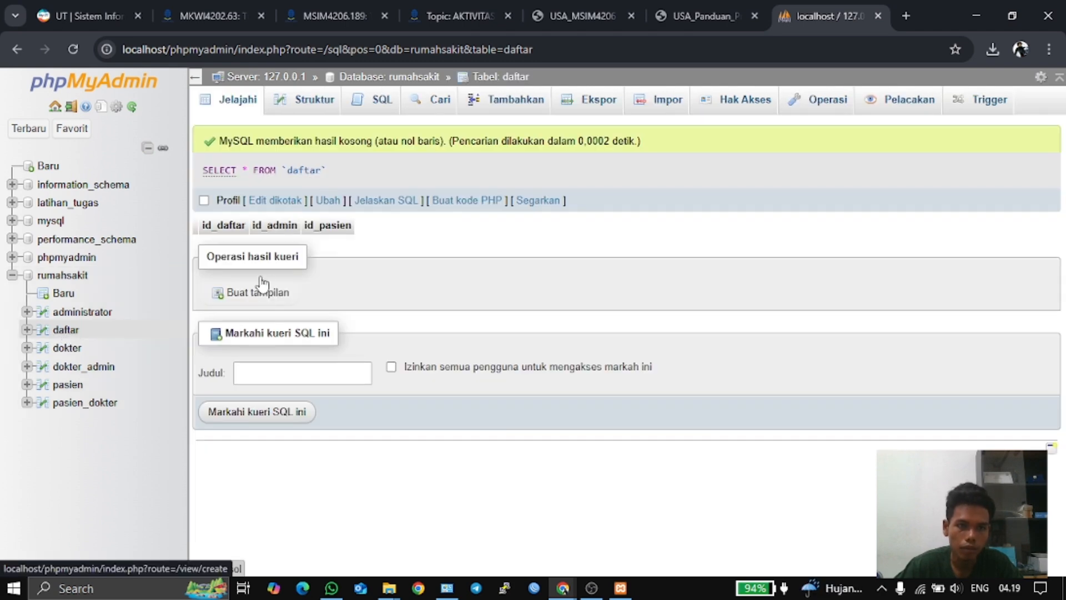
click(310, 112)
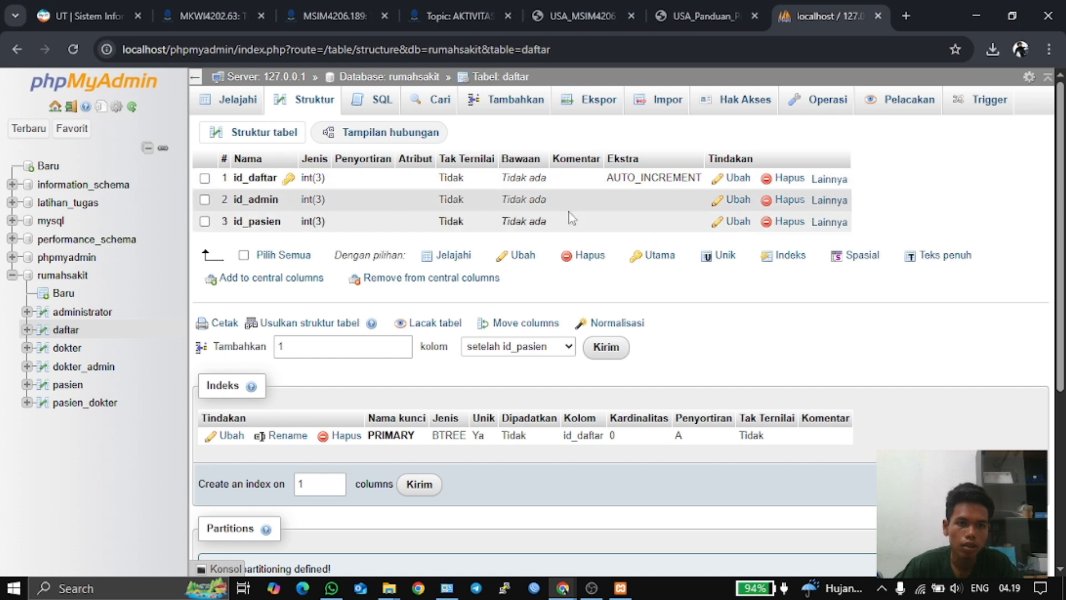
mouse_move(821, 199)
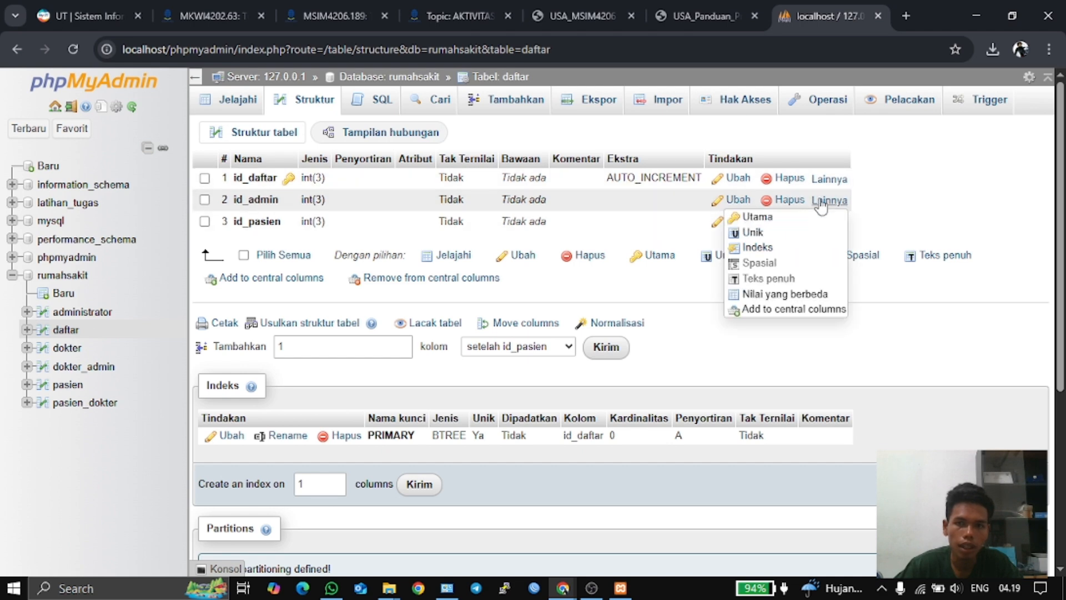
click(797, 247)
click(550, 364)
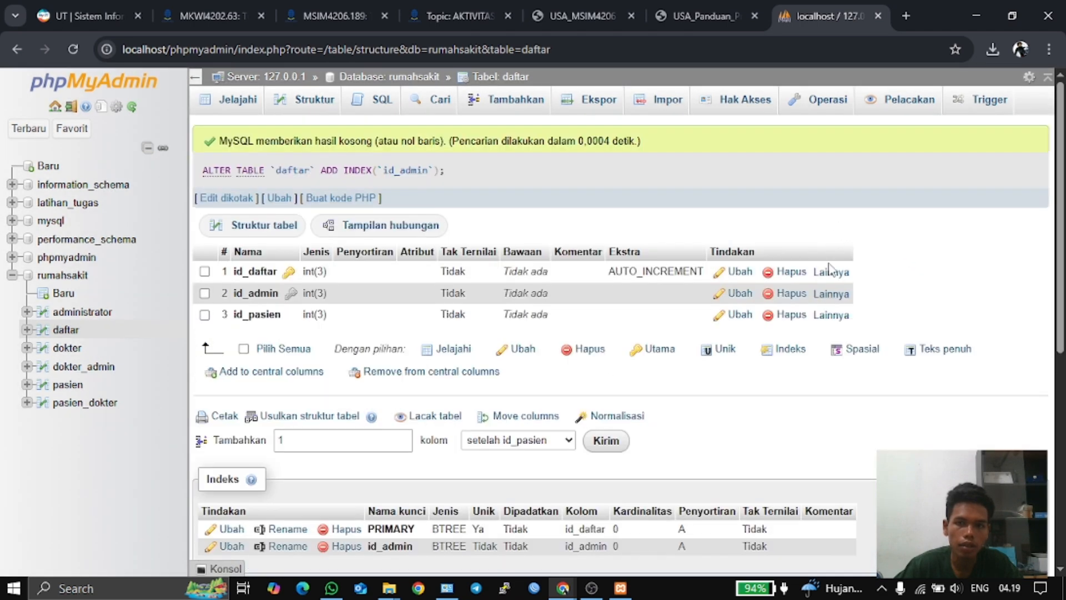
mouse_move(827, 316)
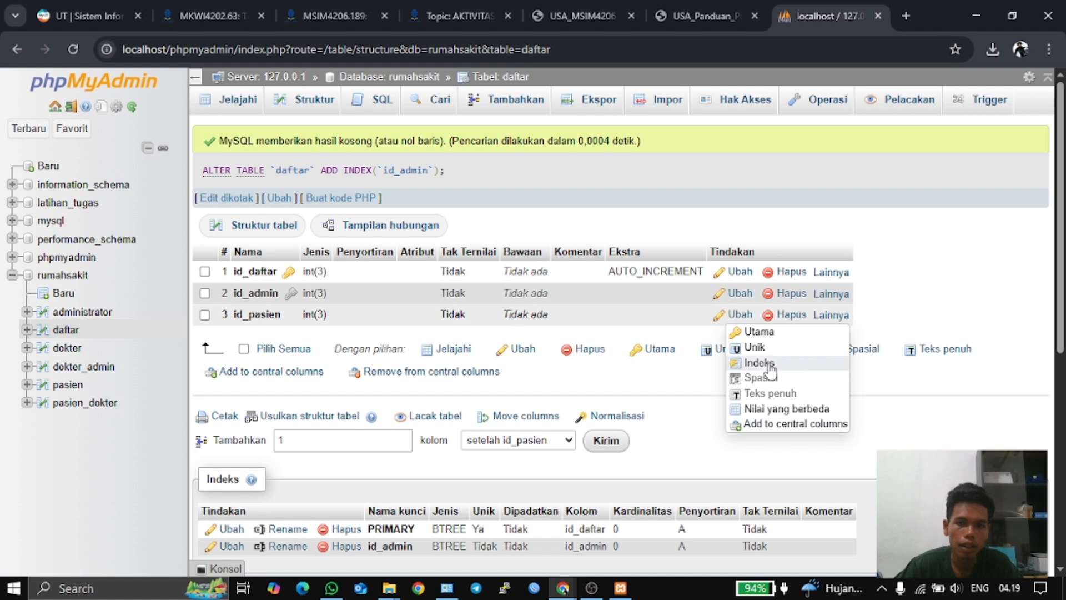
click(741, 362)
click(553, 365)
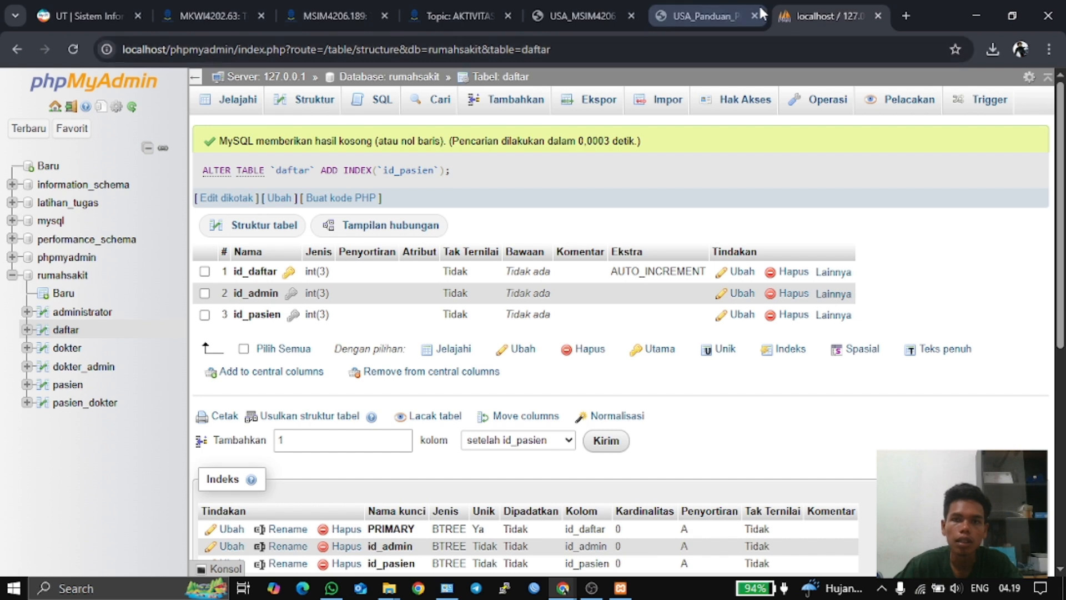
- Open the rumahsakit database's Designer view
click(66, 276)
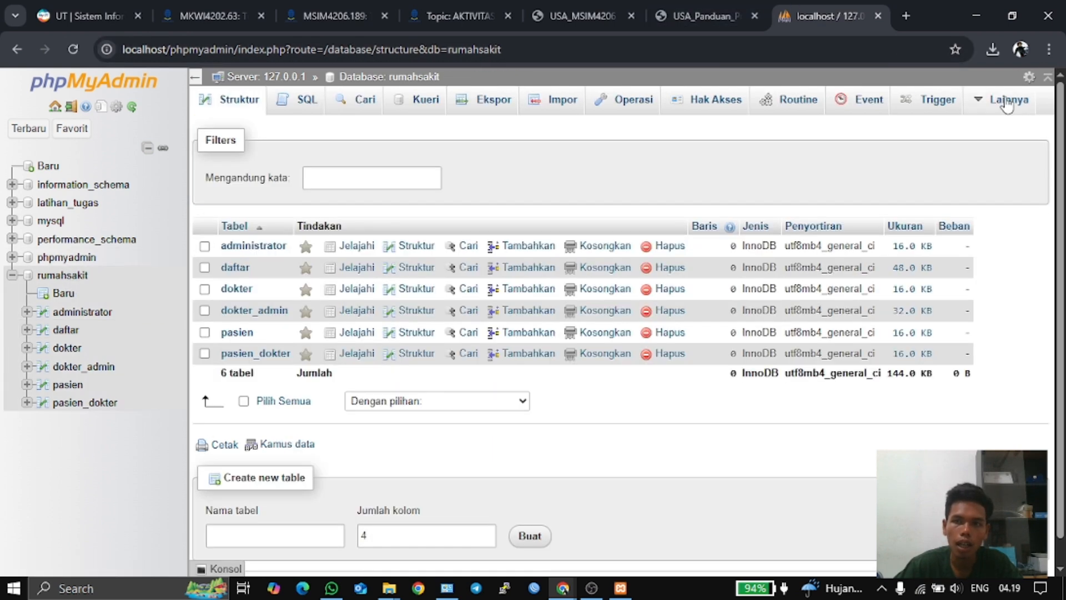
mouse_move(1005, 100)
click(959, 161)
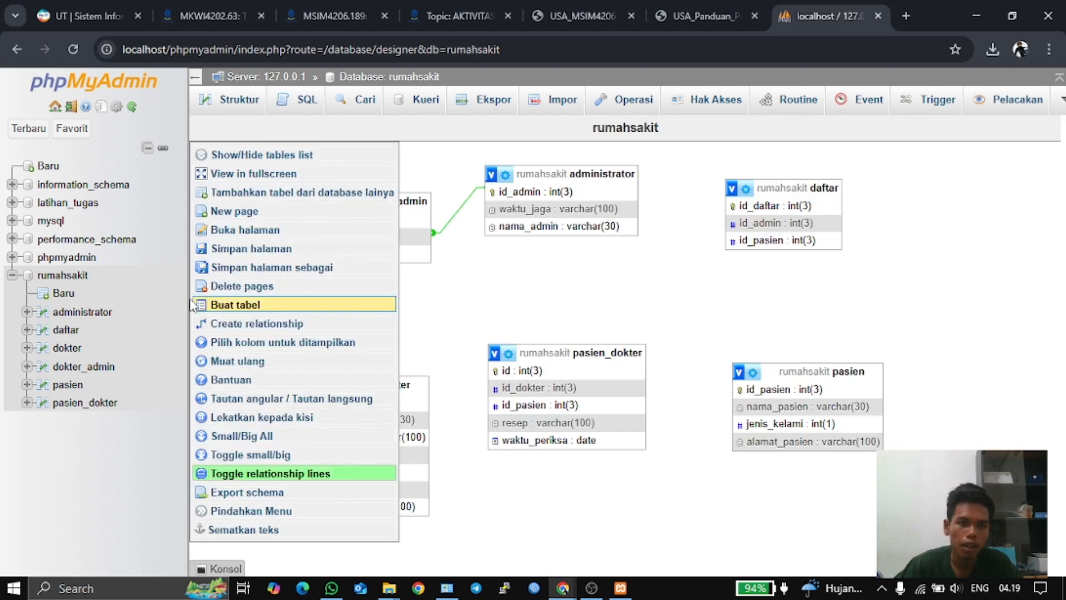
mouse_move(239, 305)
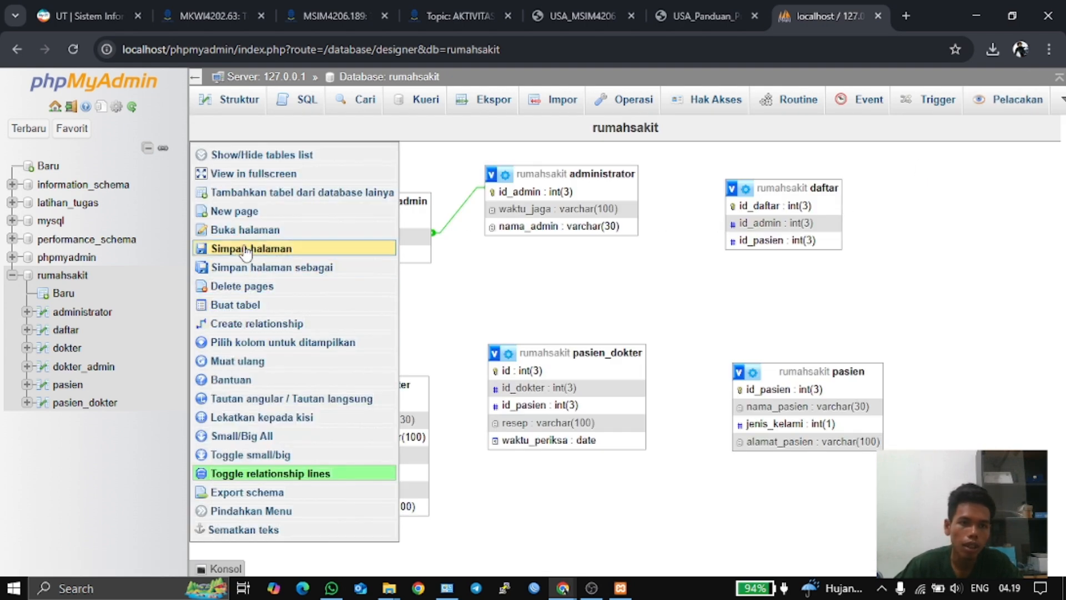
- Link daftar.id_pasien to pasien.id_pasien with CASCADE on delete and on update
click(244, 324)
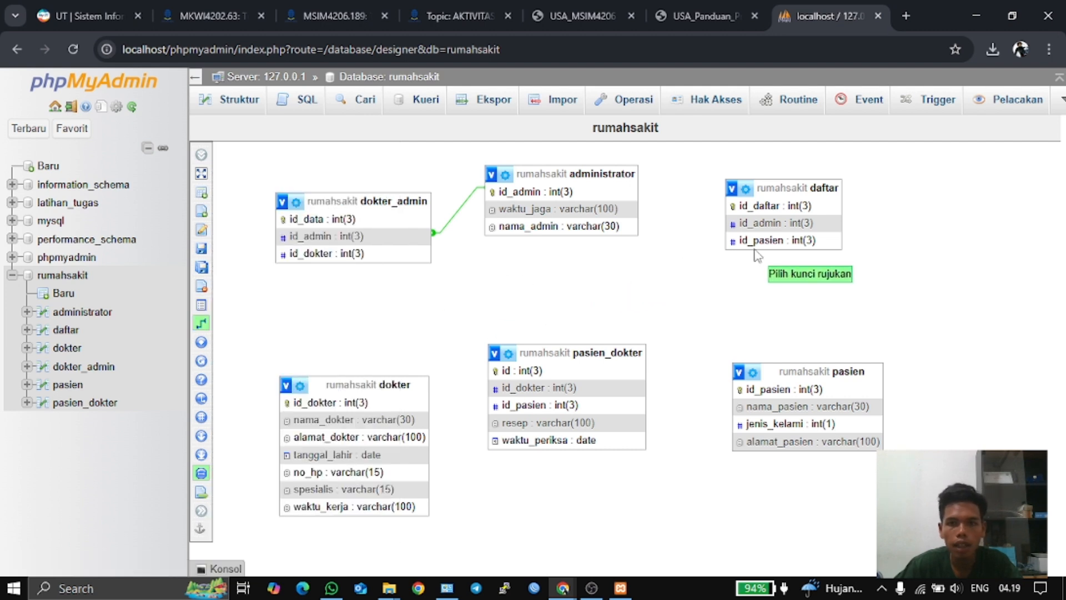
click(750, 395)
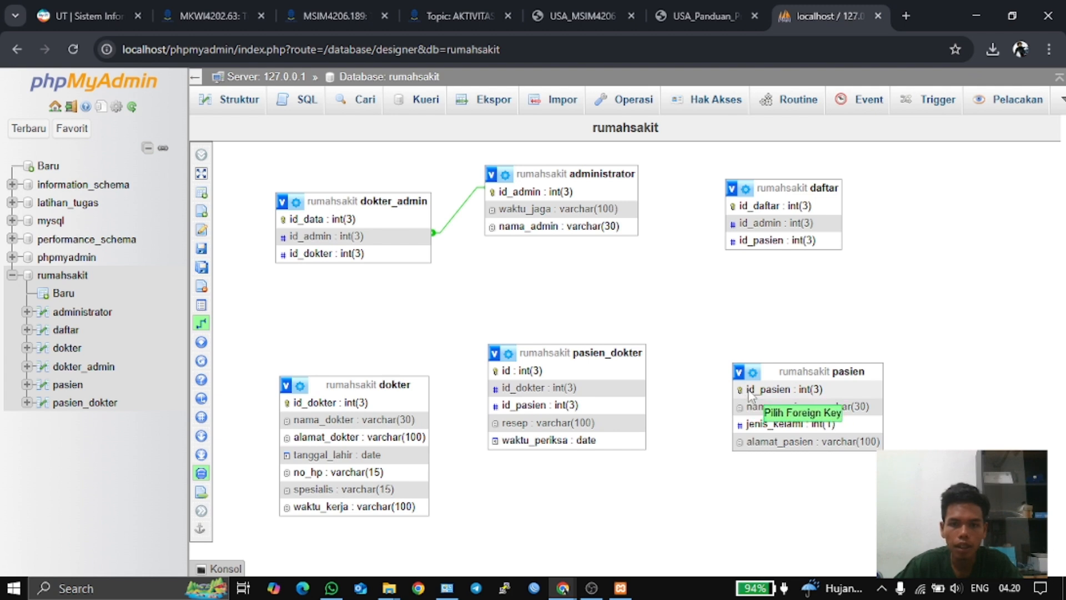
click(750, 243)
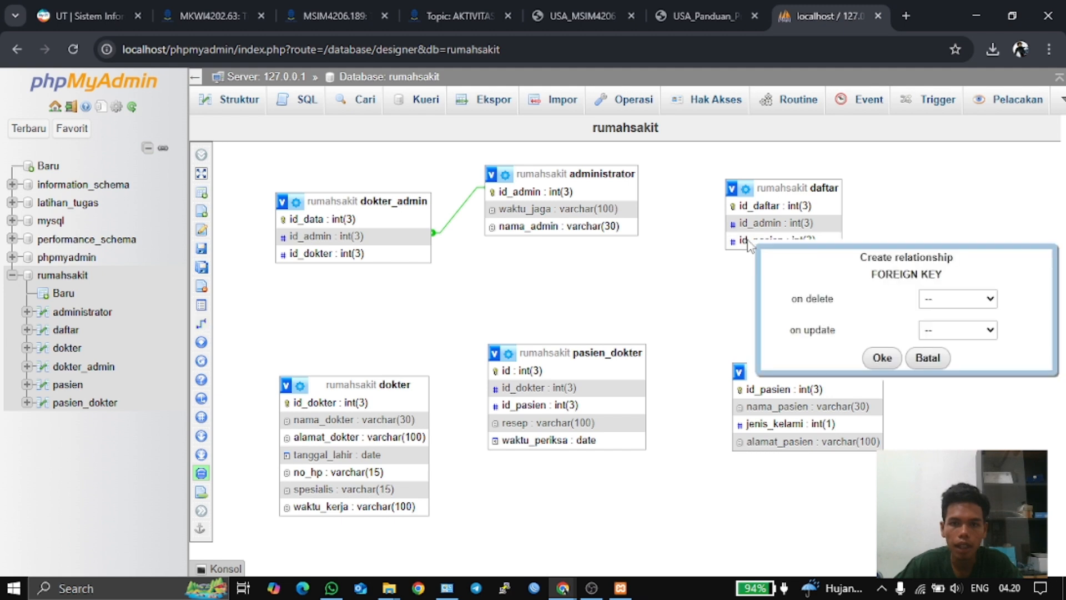
click(956, 298)
click(949, 335)
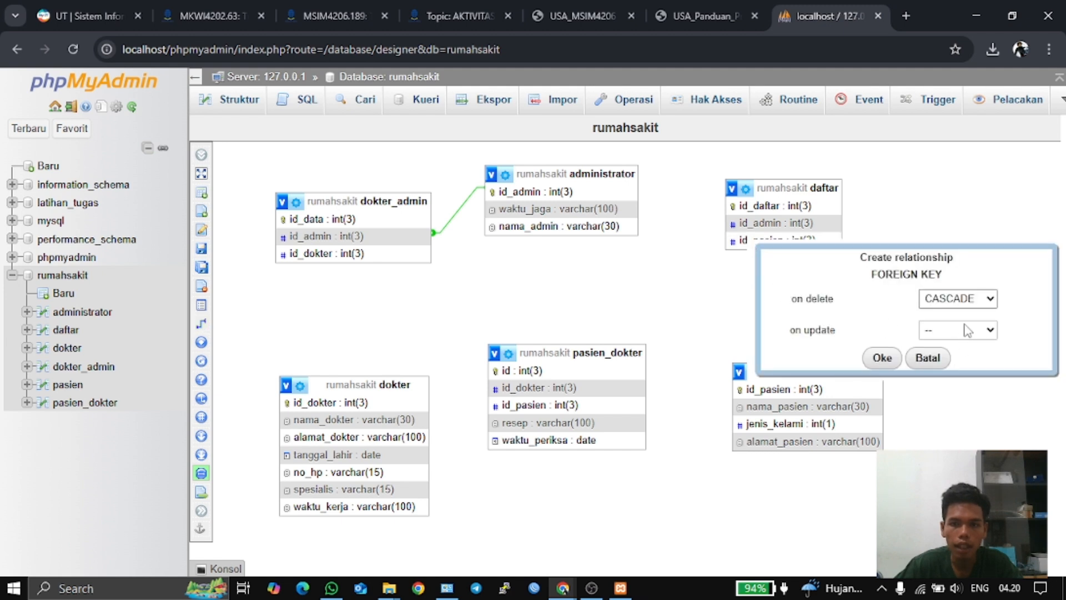
click(958, 330)
click(951, 369)
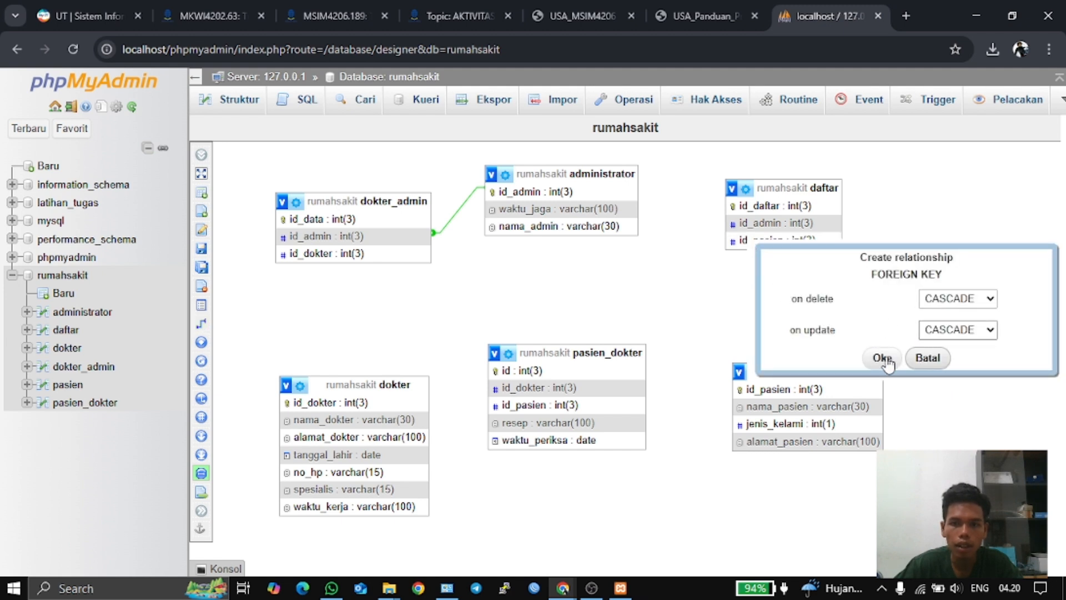
click(882, 358)
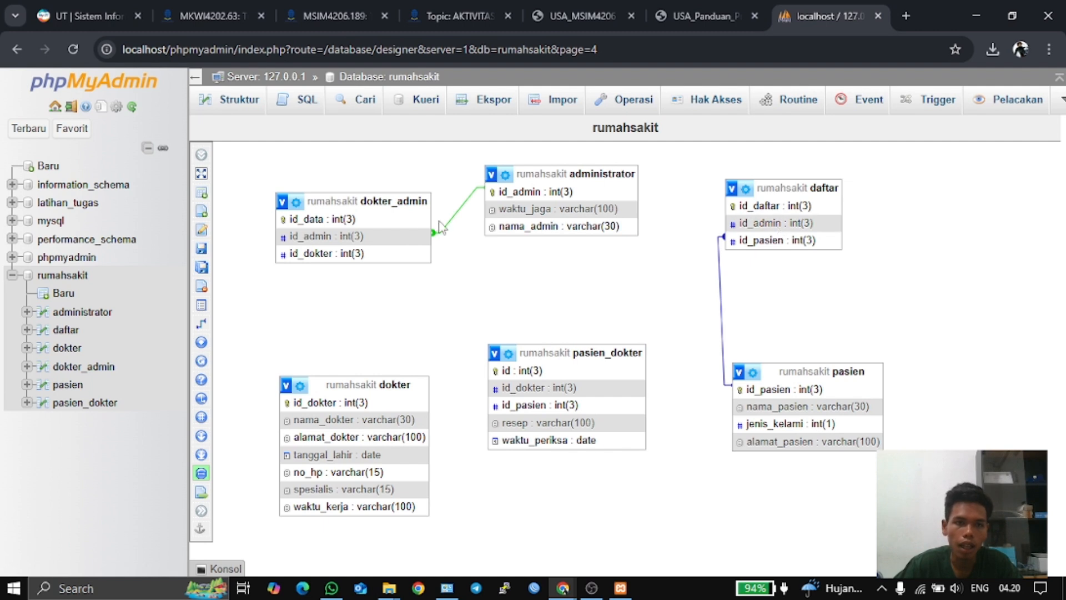
- Relate daftar.id_admin to administrator.id_admin with CASCADE on delete and on update
mouse_move(202, 336)
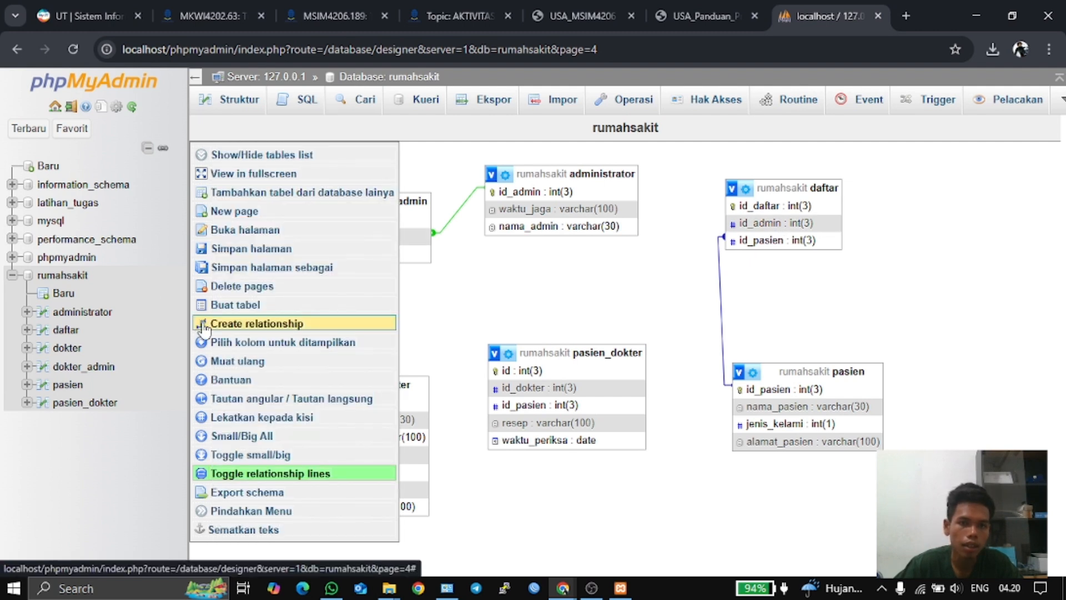
click(204, 327)
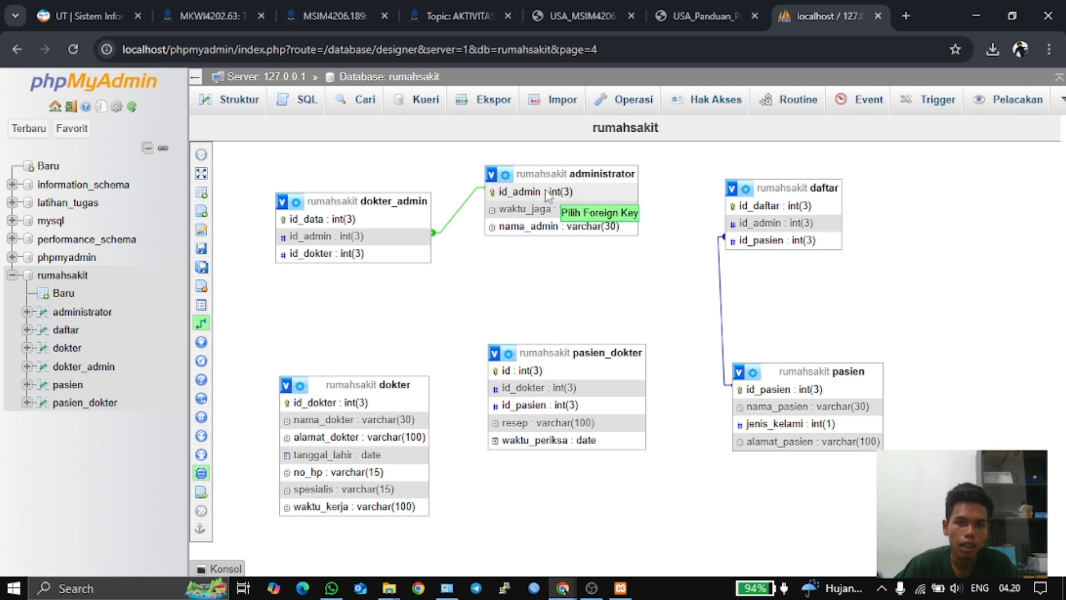
click(748, 222)
click(947, 280)
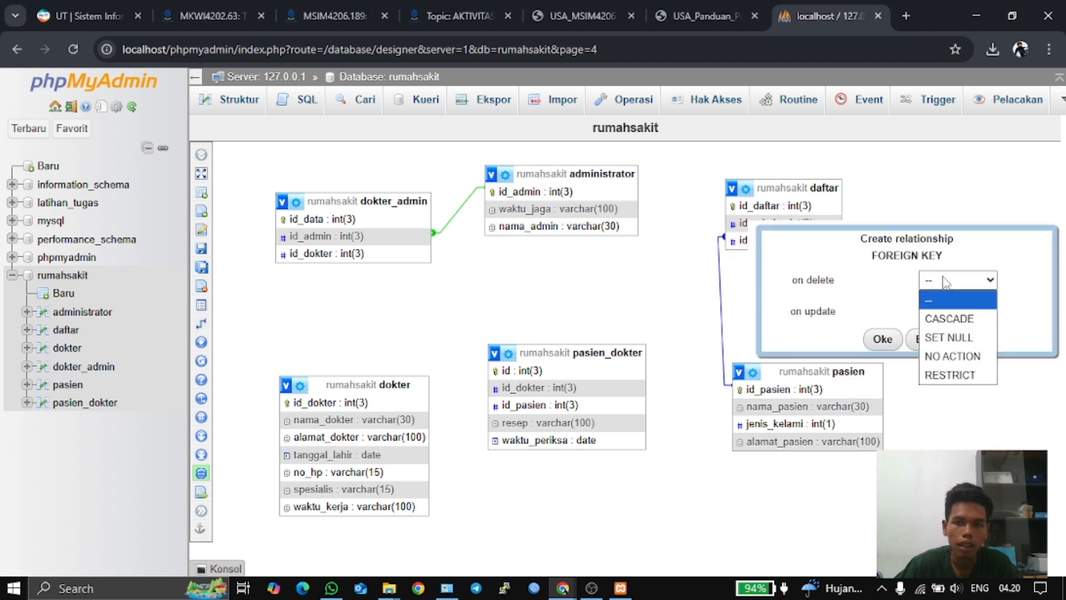
click(938, 307)
click(940, 312)
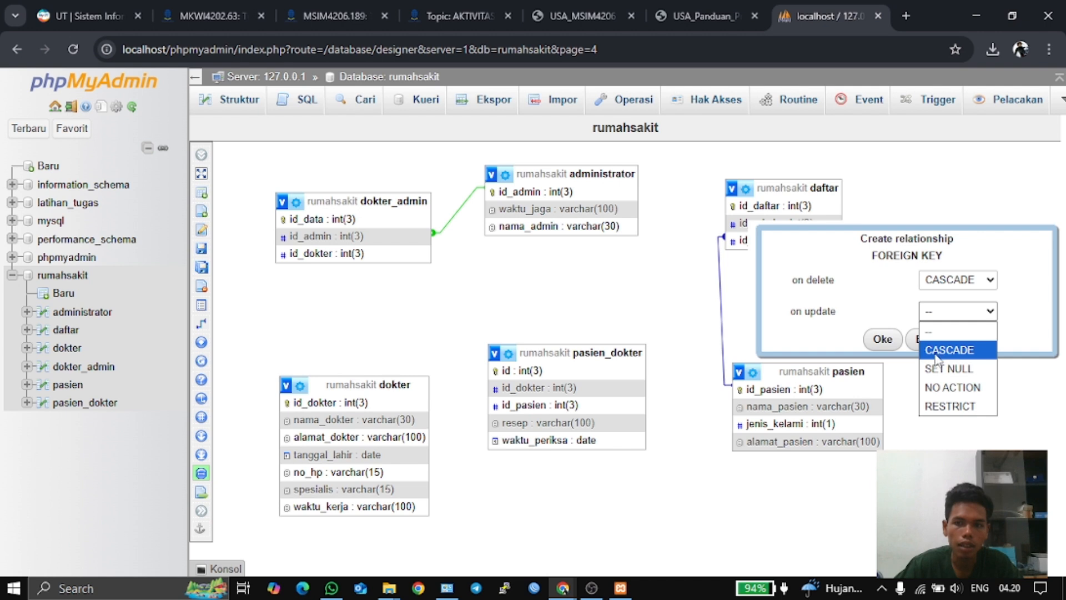
click(937, 350)
click(882, 338)
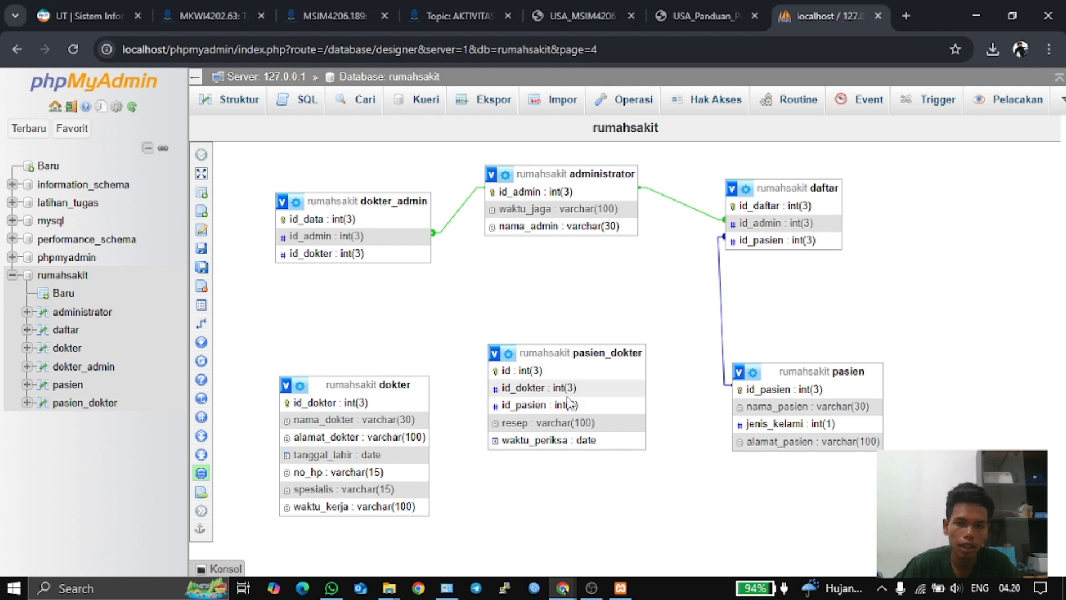
click(697, 12)
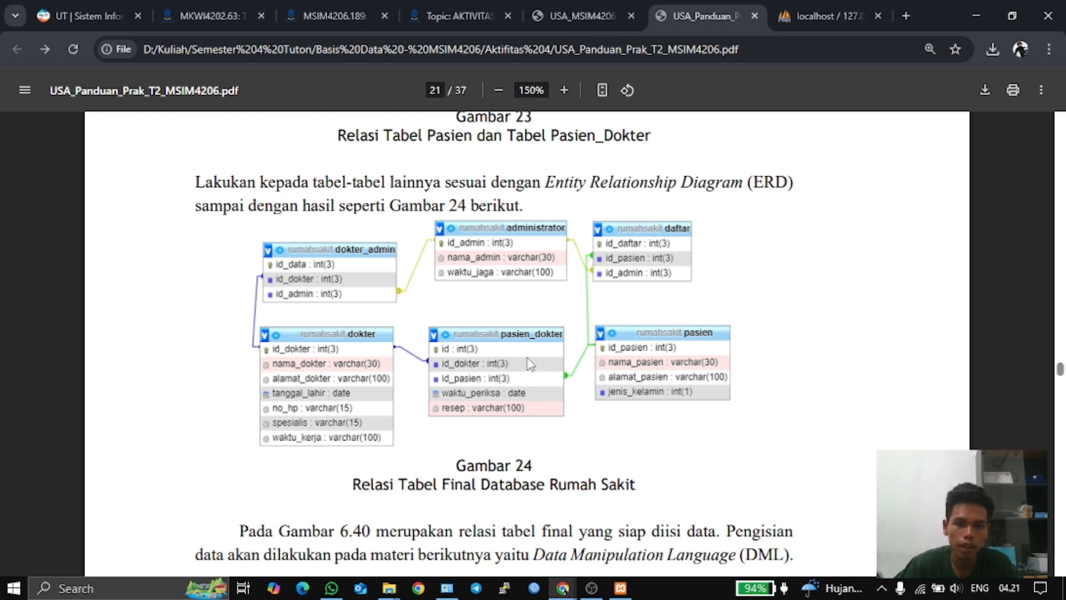
click(825, 7)
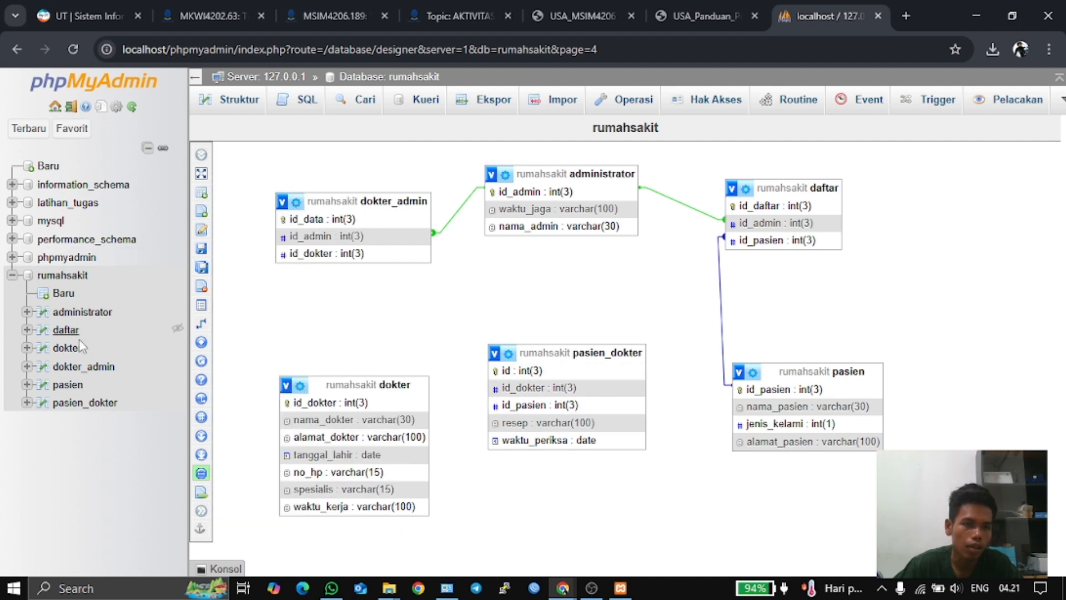
- Add indexes on pasien_dokter's id_dokter and id_pasien columns
click(83, 402)
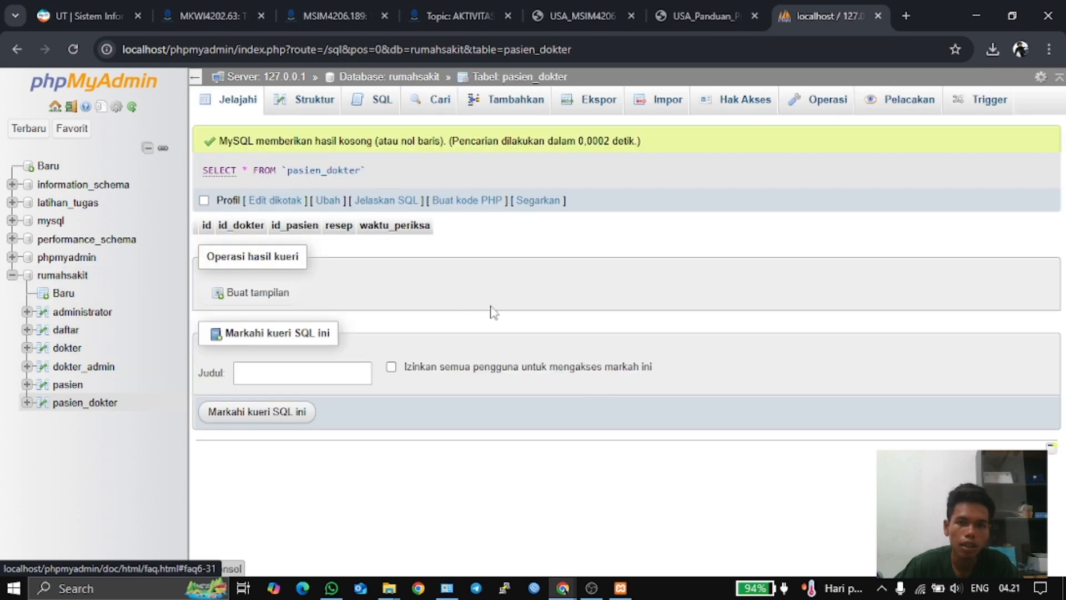
click(282, 108)
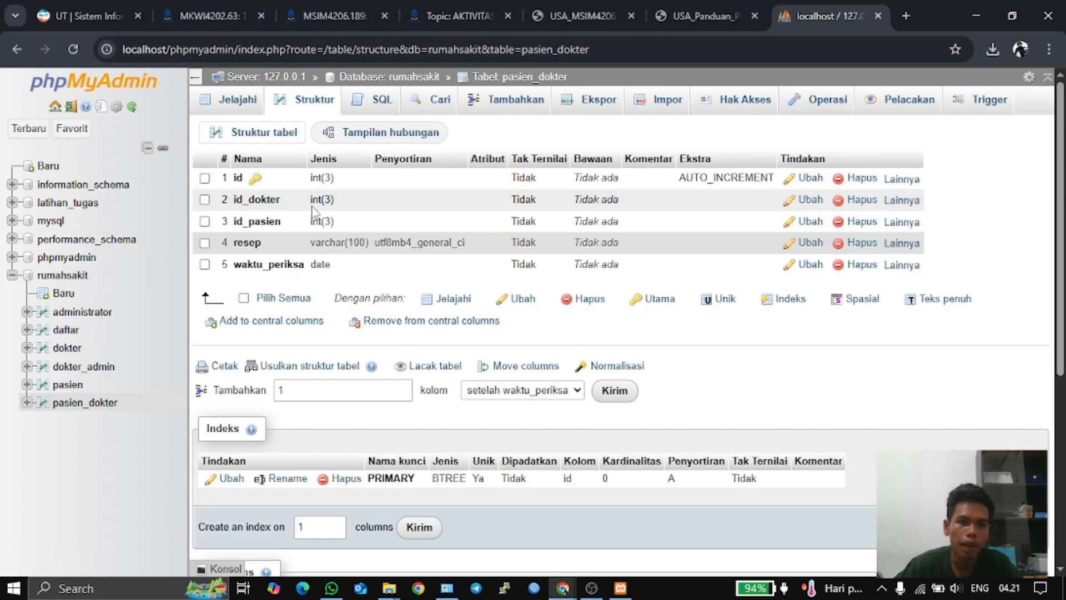
click(915, 208)
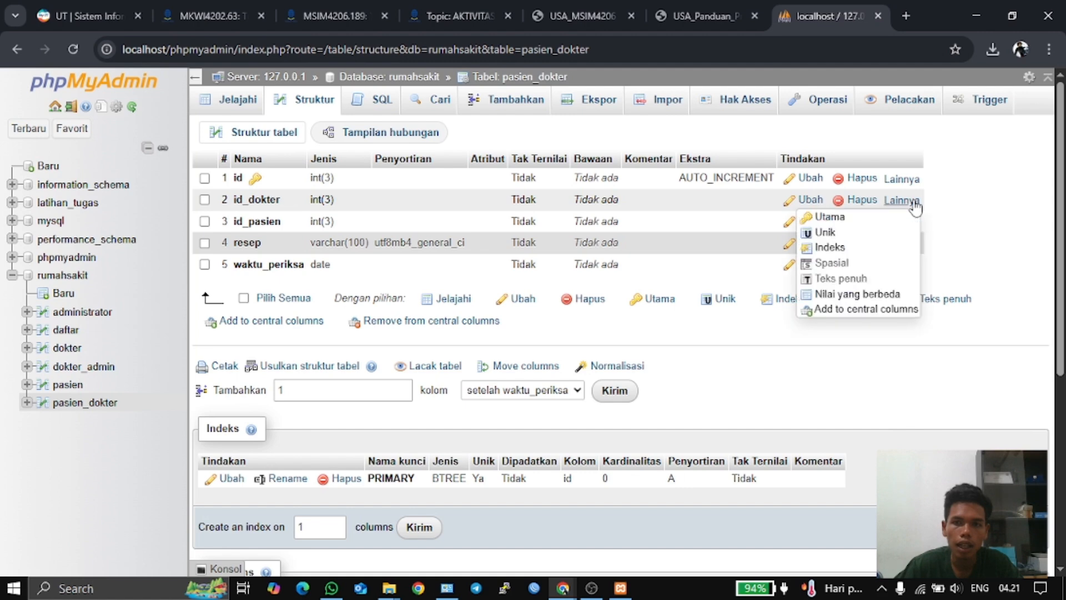
click(912, 247)
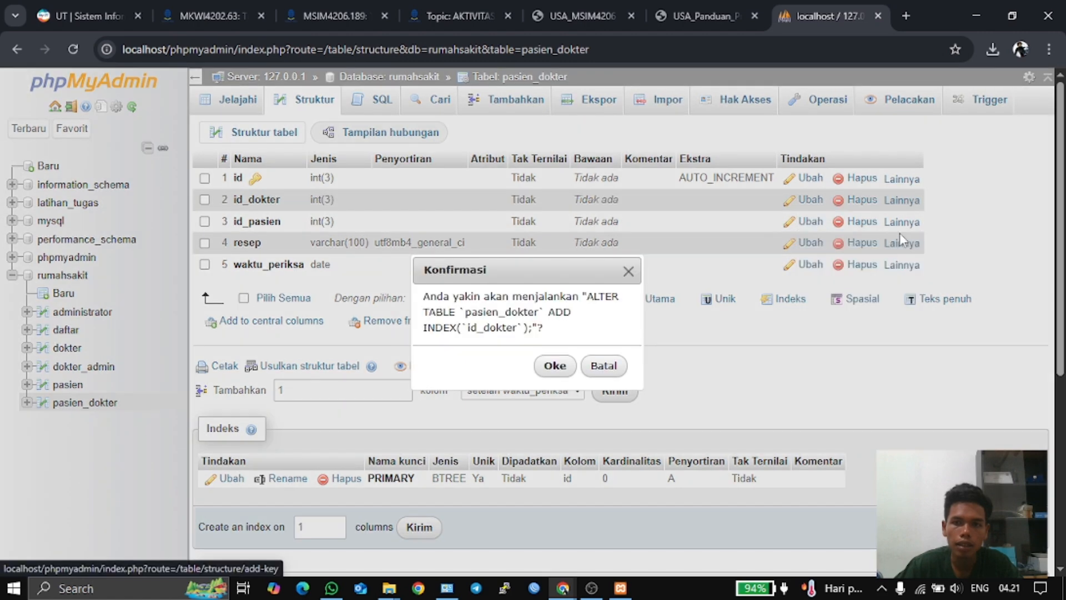
click(554, 365)
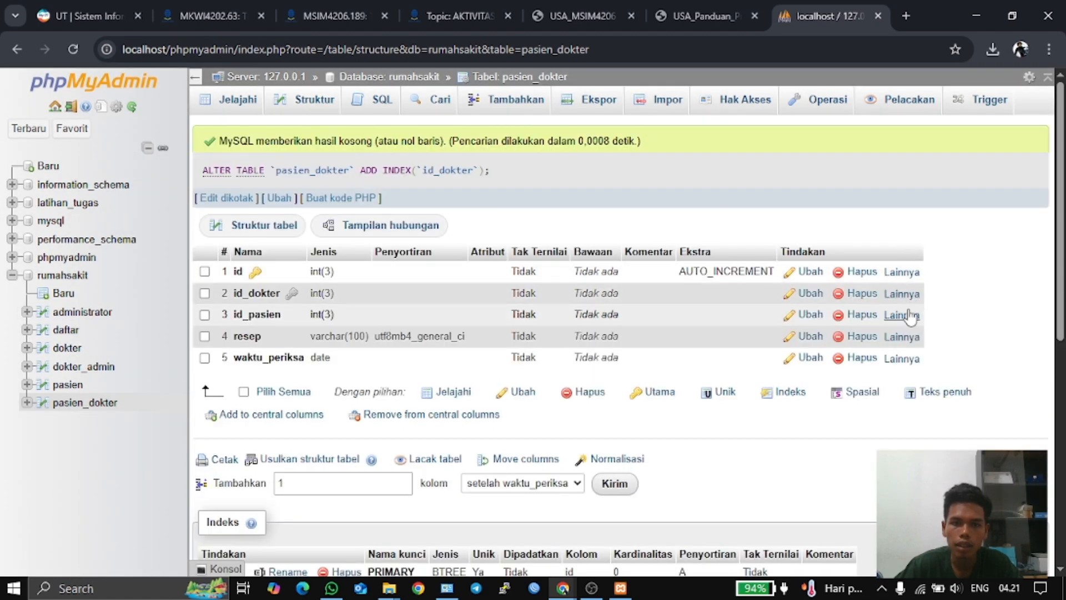
click(909, 318)
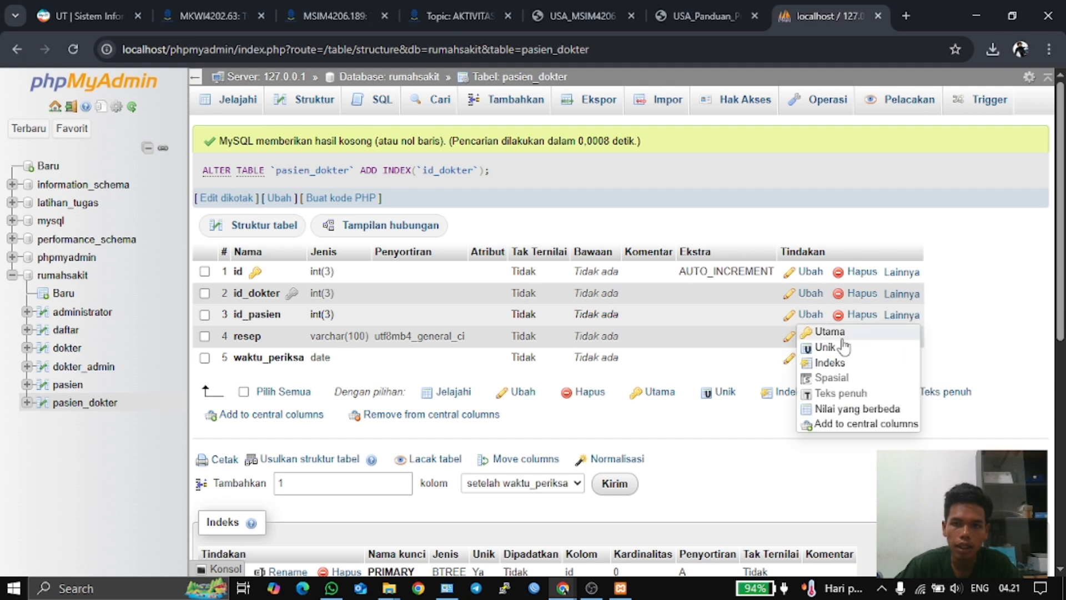
click(837, 363)
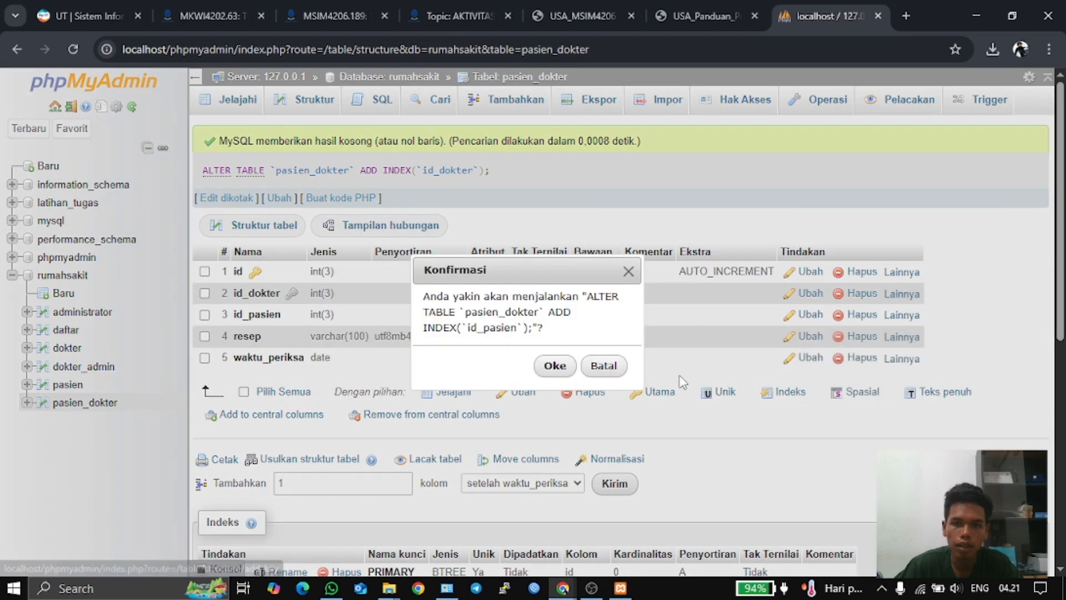
click(554, 365)
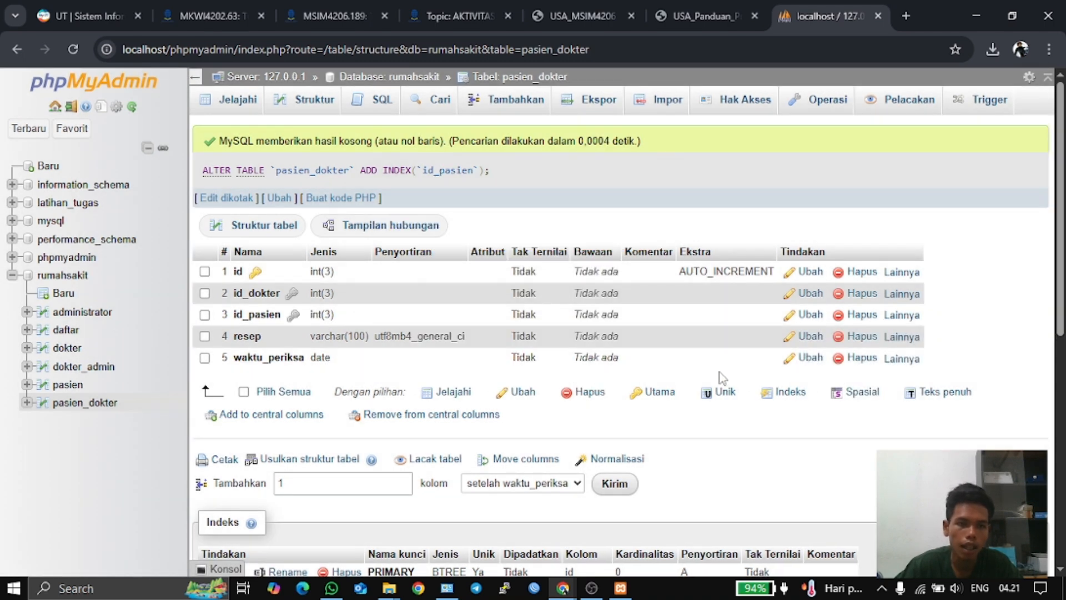
- Return to the rumahsakit database's Designer diagram
click(64, 275)
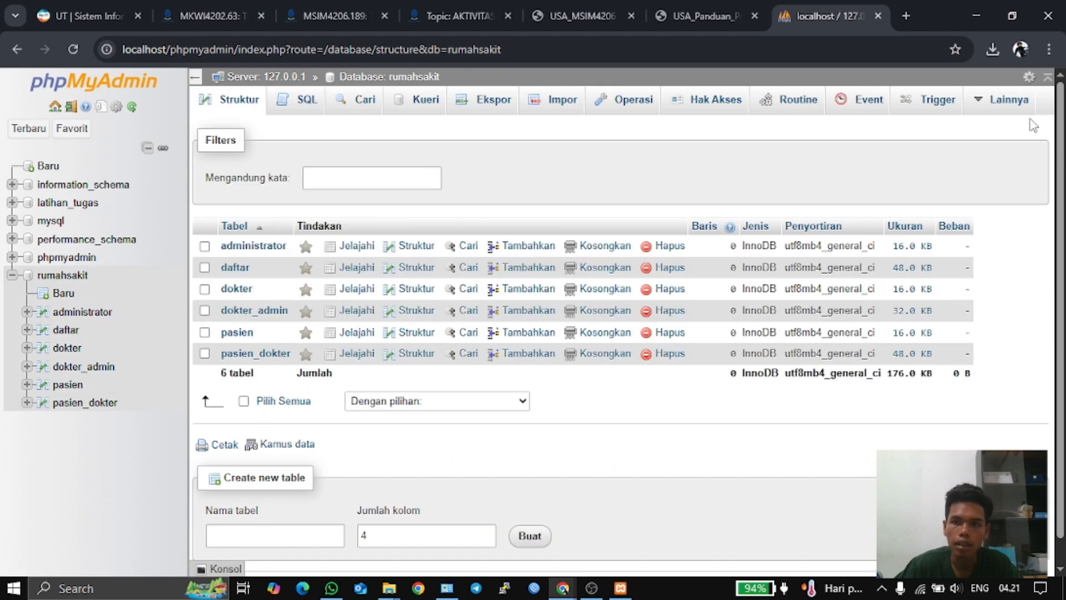
click(1005, 100)
click(978, 168)
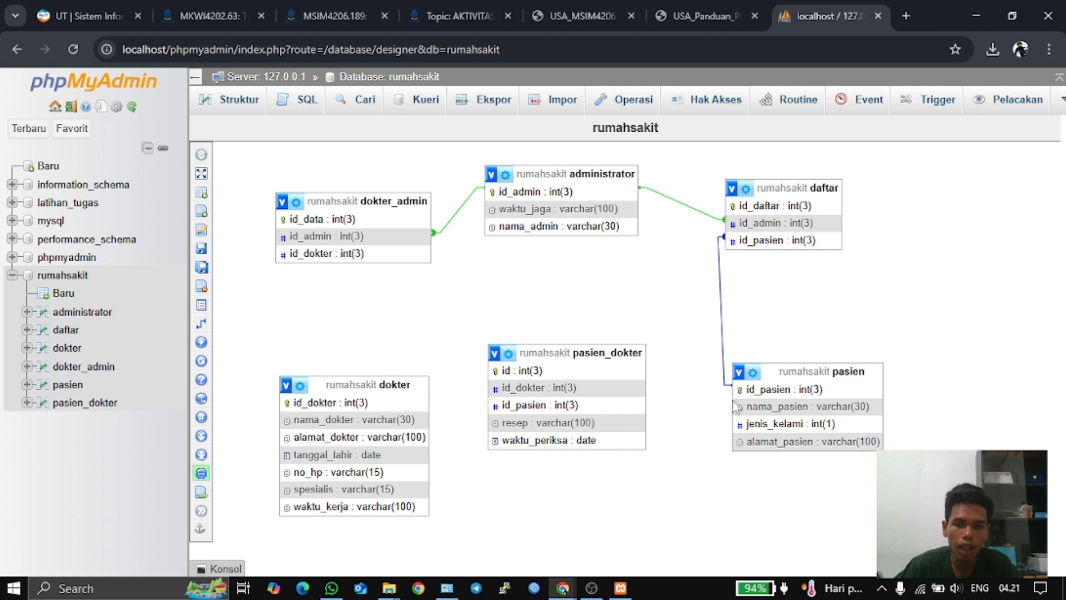
- Link pasien_dokter.id_pasien to pasien.id_pasien with CASCADE on delete and on update
mouse_move(216, 328)
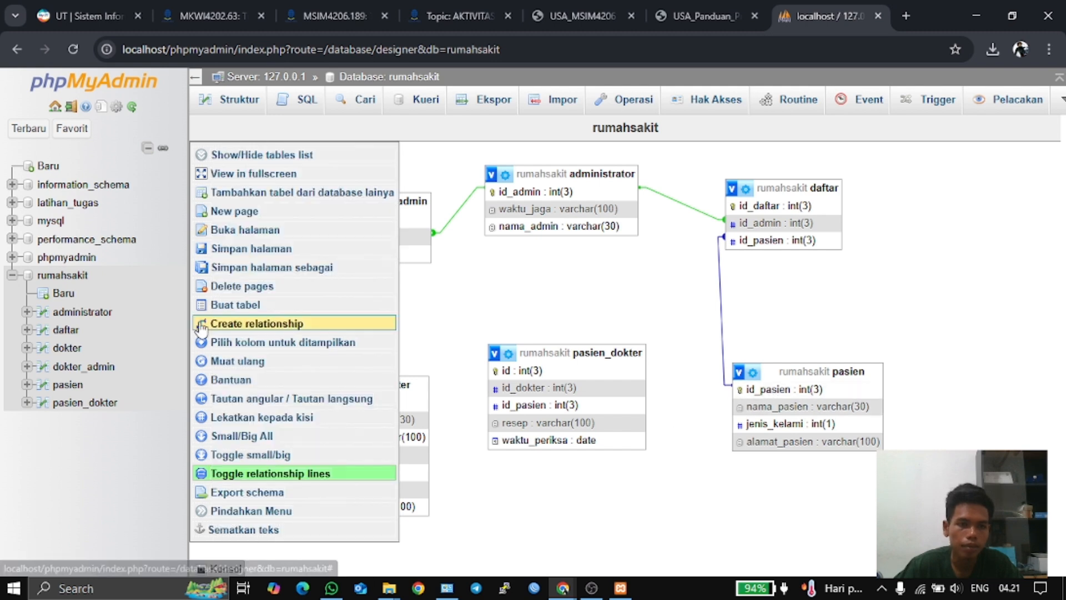
click(345, 323)
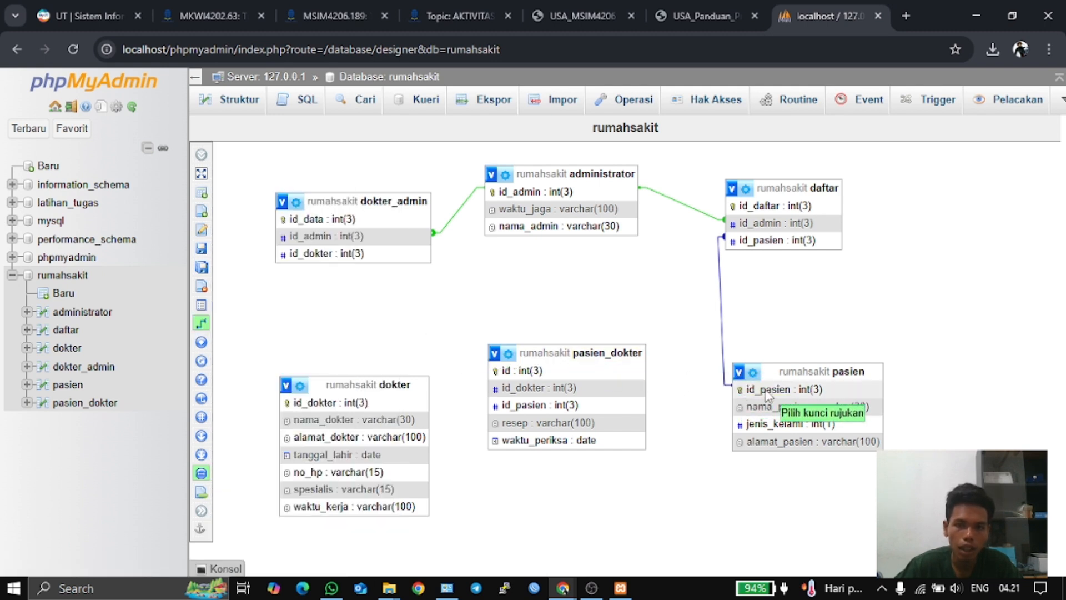
click(765, 391)
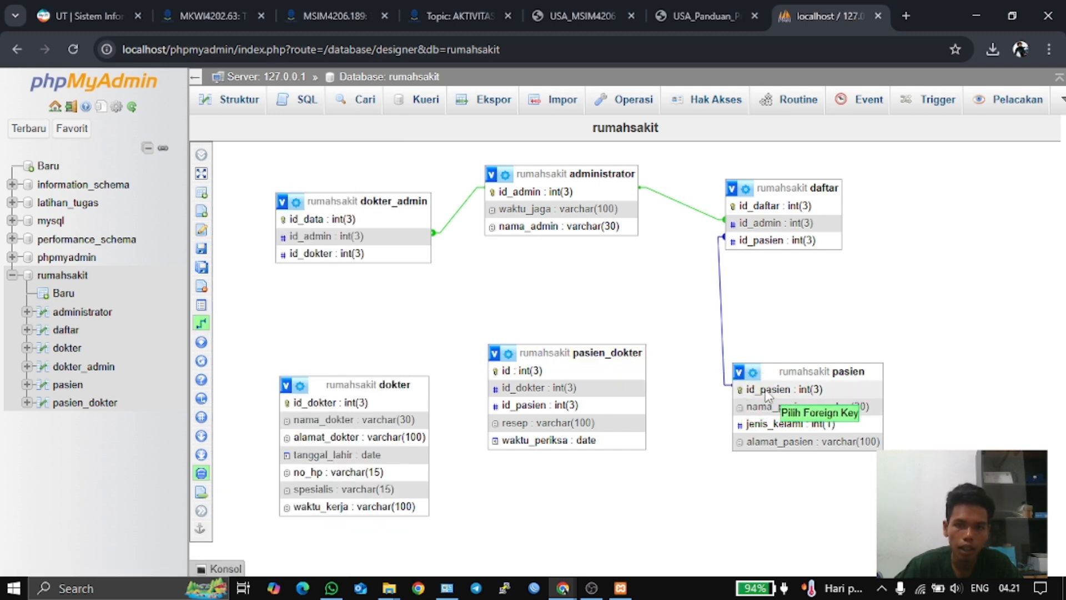
click(571, 409)
click(898, 464)
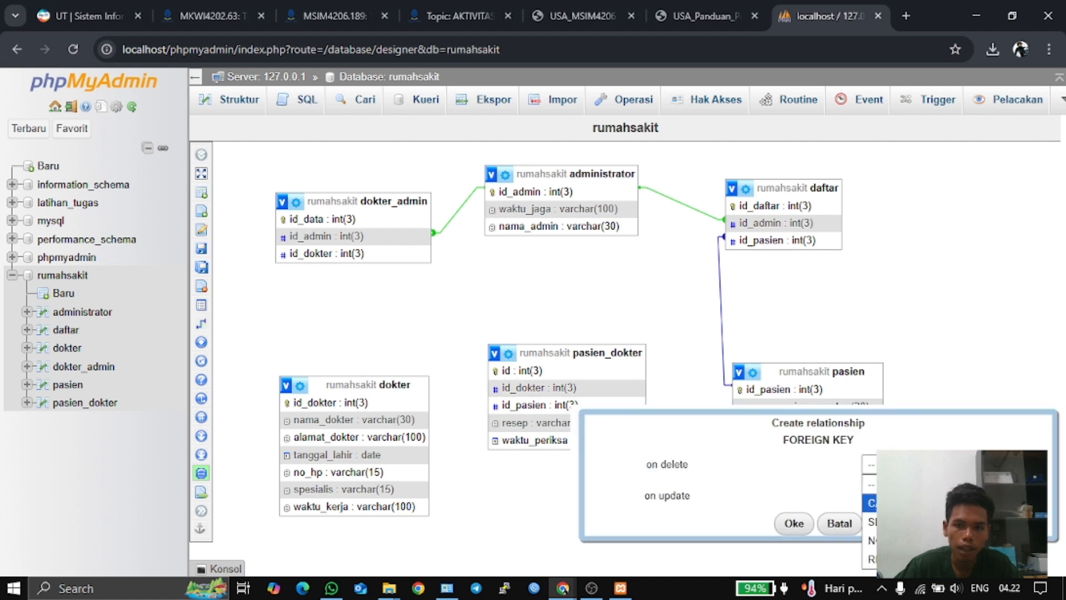
click(898, 502)
click(898, 495)
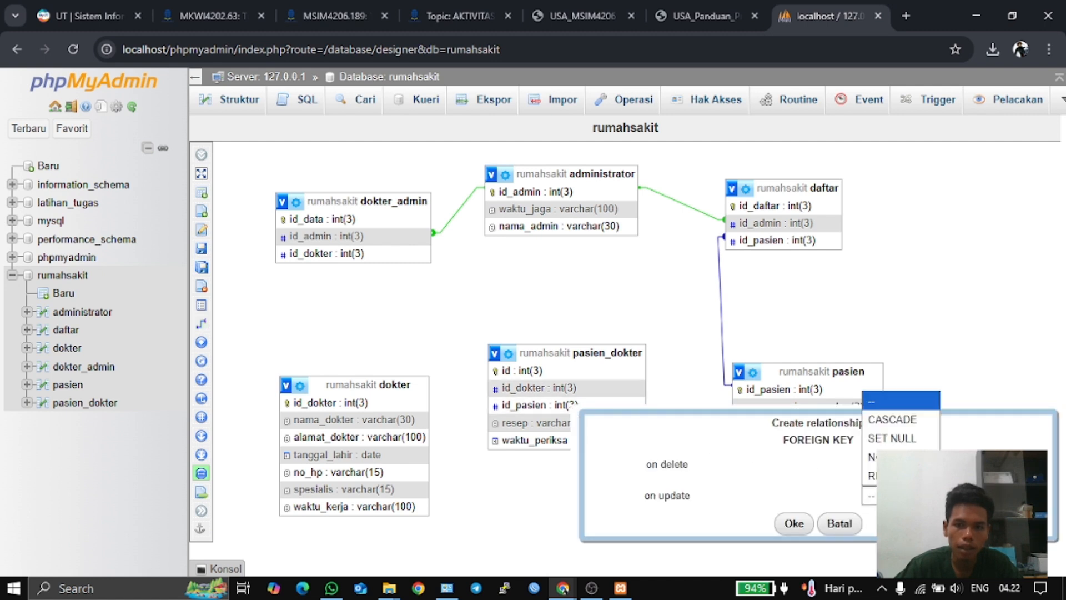
click(899, 420)
click(794, 523)
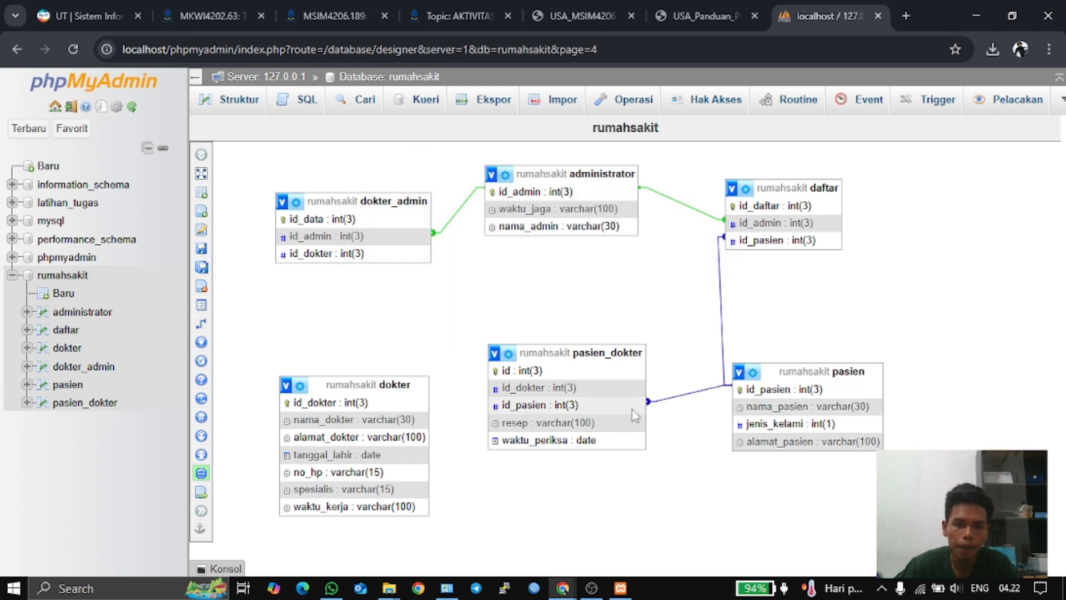
- Check the guide's Gambar 24 ERD, then begin a new relationship in the Designer
click(684, 15)
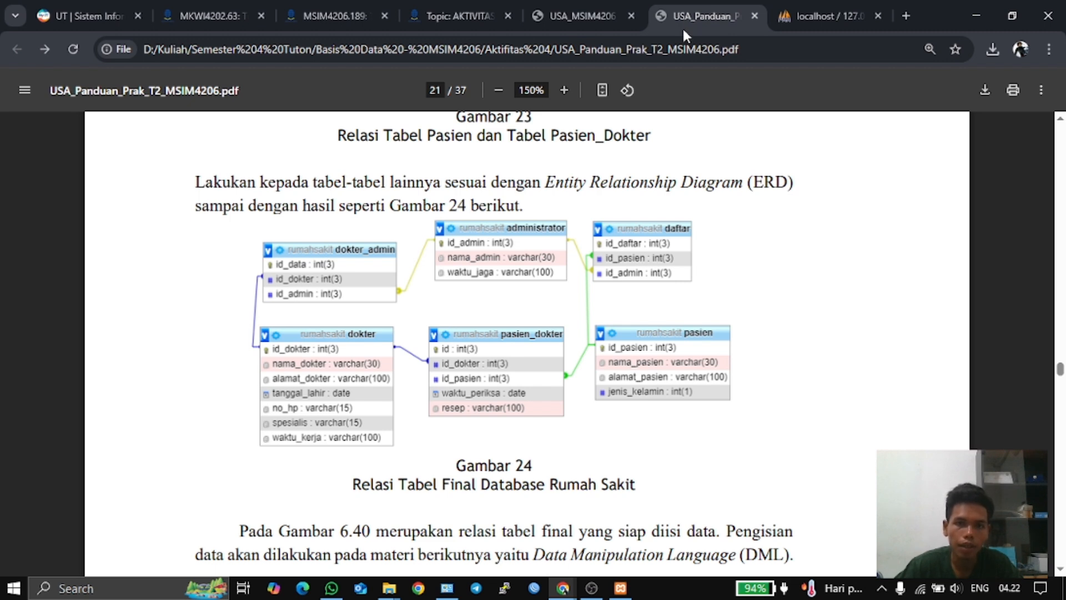
click(817, 17)
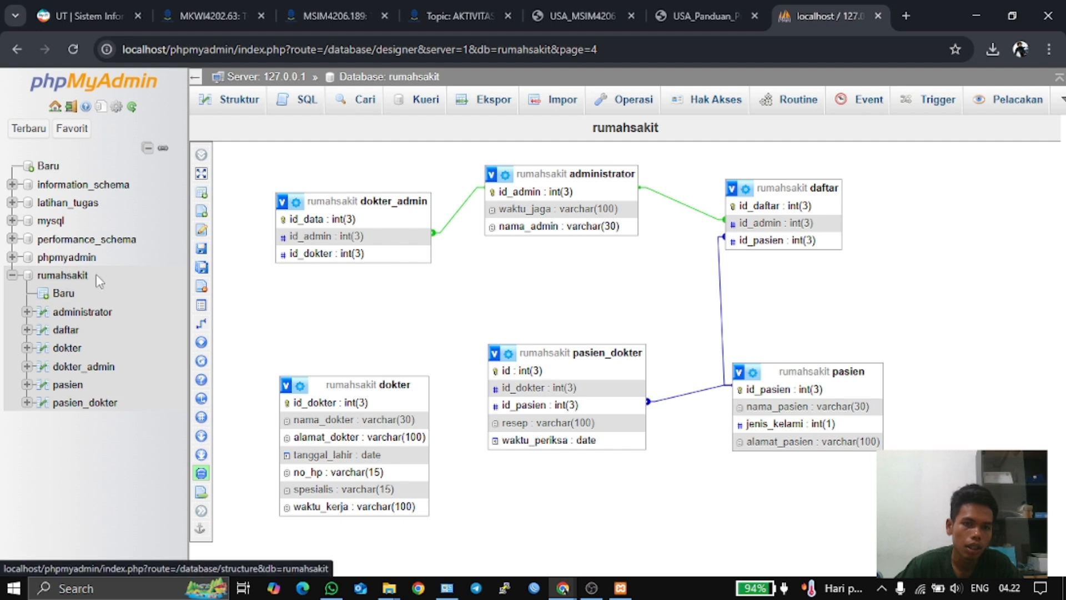
click(207, 324)
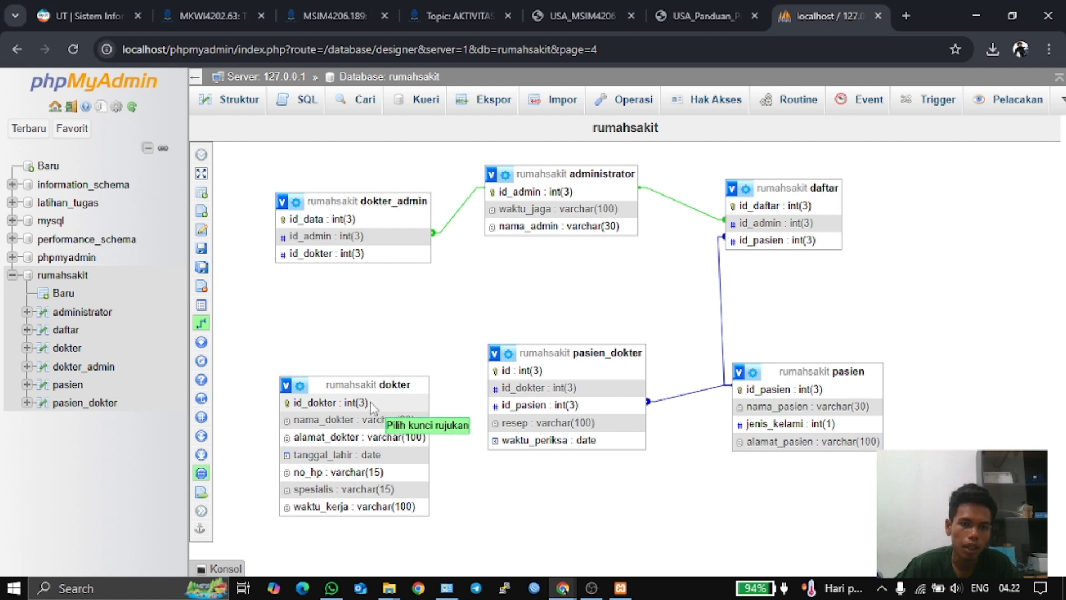
- Link pasien_dokter.id_dokter to dokter.id_dokter with CASCADE, then compare against Gambar 24
click(371, 402)
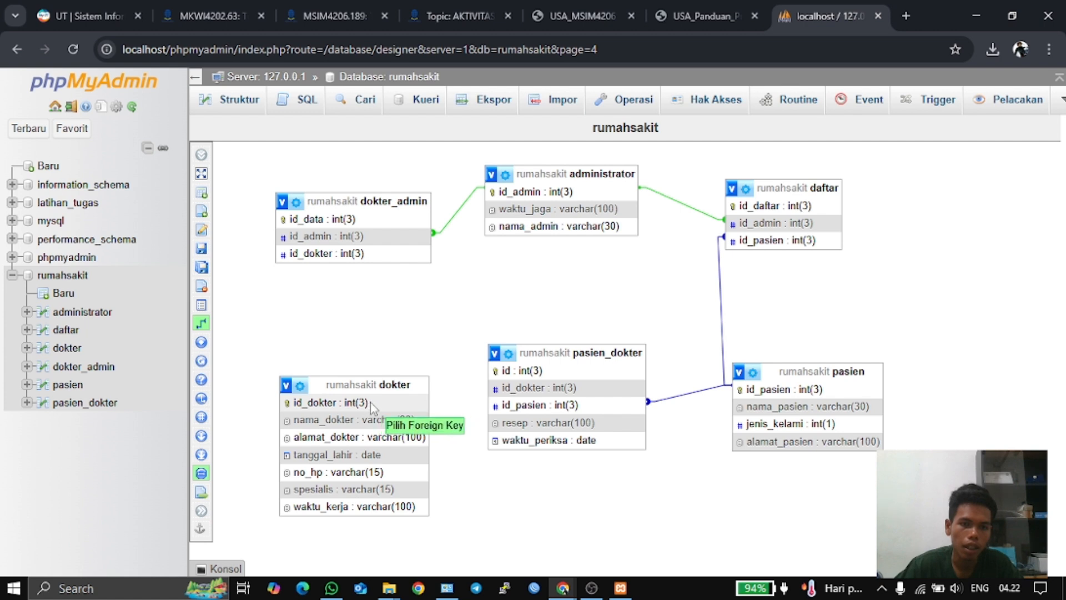
click(507, 388)
click(880, 444)
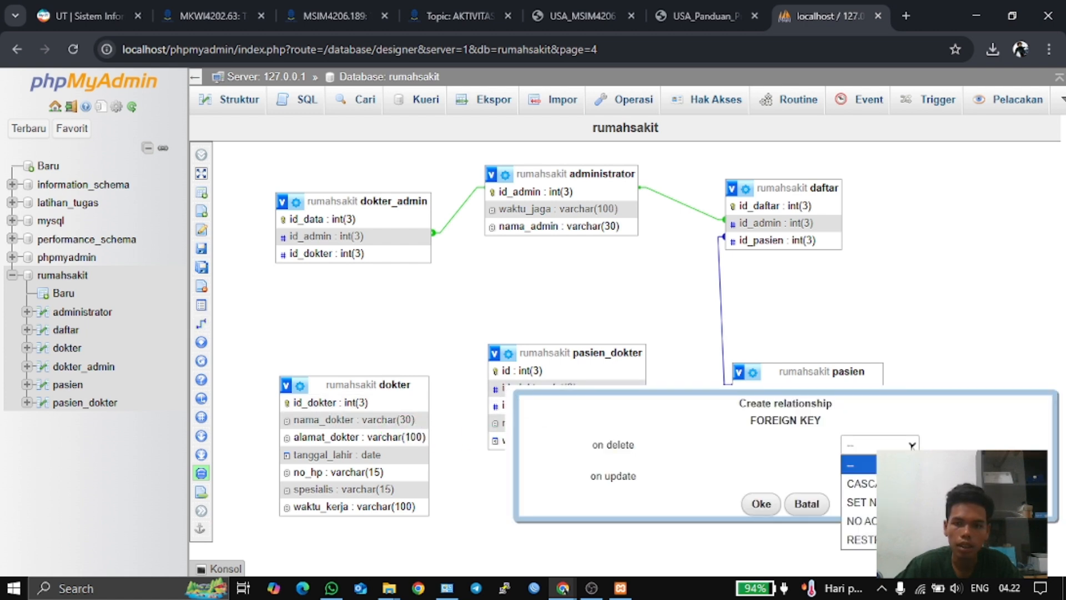
click(858, 483)
click(858, 475)
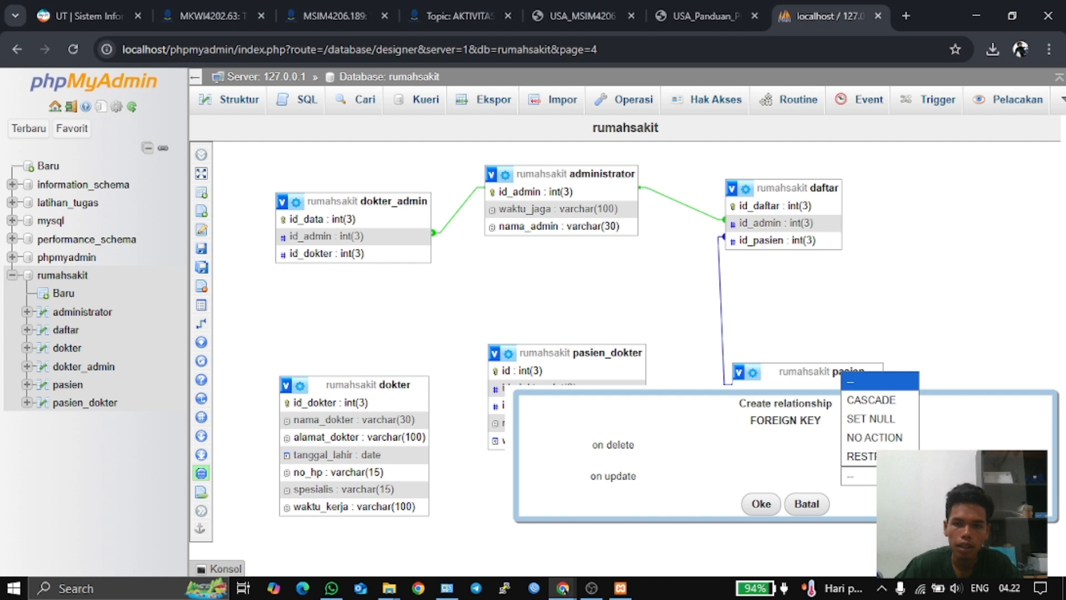
click(875, 400)
click(761, 505)
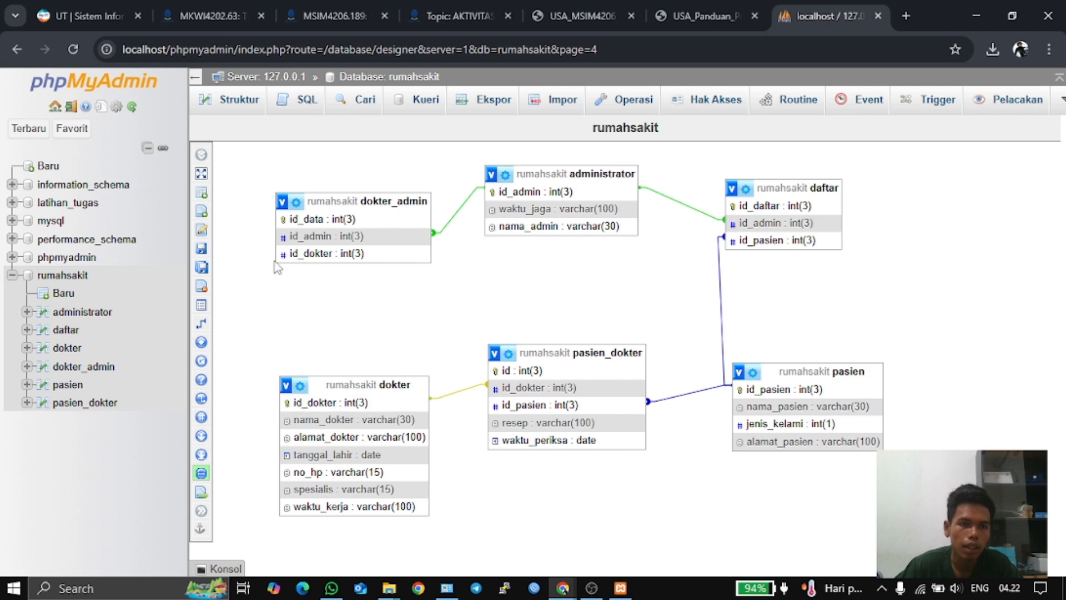
click(704, 17)
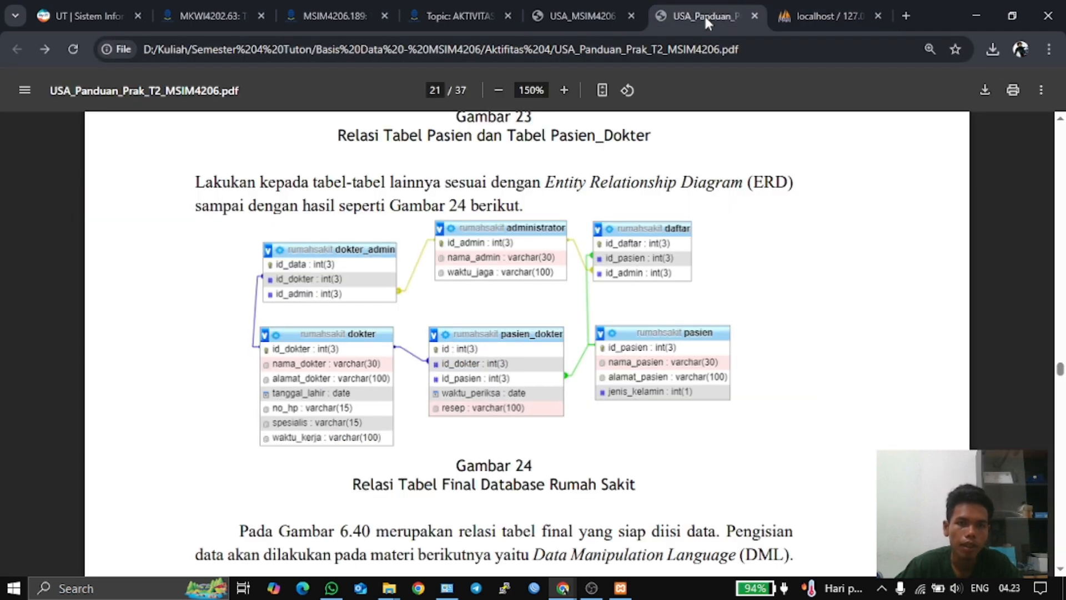
- Try linking dokter_admin.id_dokter to dokter.id_dokter and dismiss the missing-index error
click(826, 18)
mouse_move(200, 378)
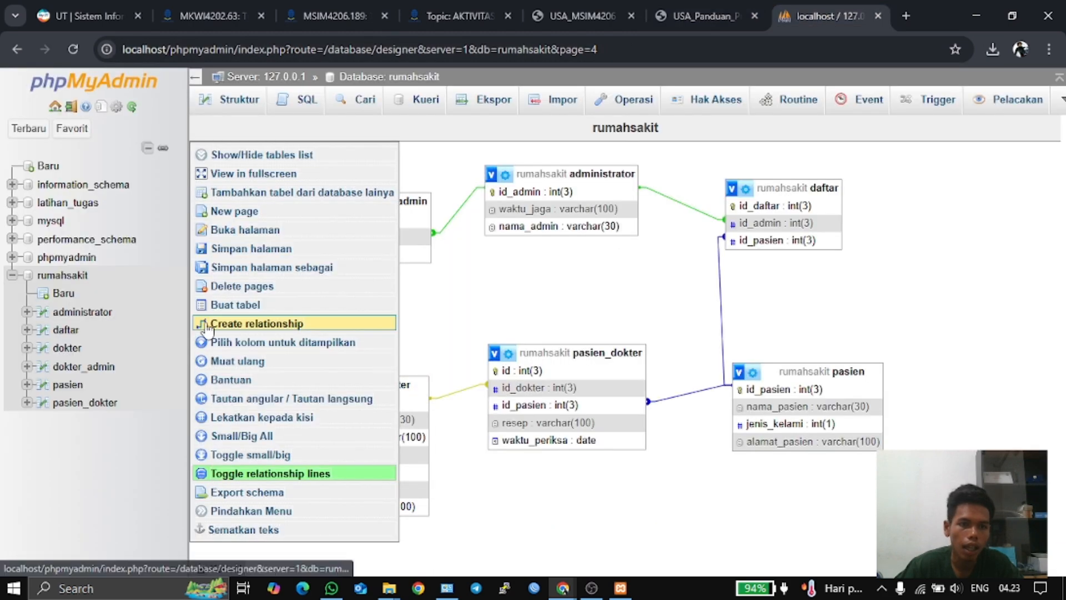
click(206, 324)
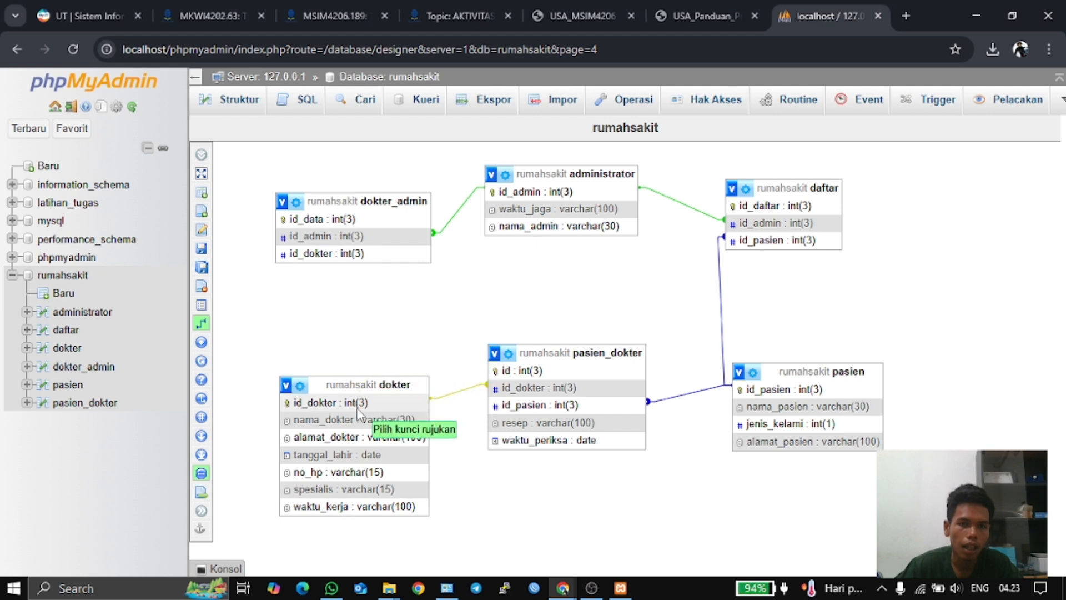
click(319, 398)
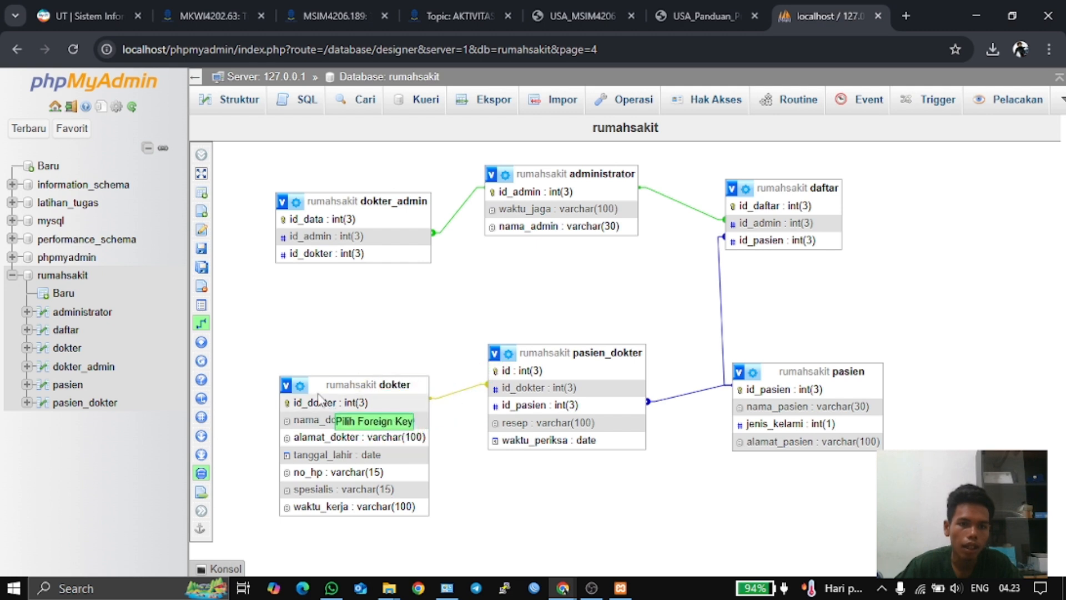
click(298, 256)
click(646, 294)
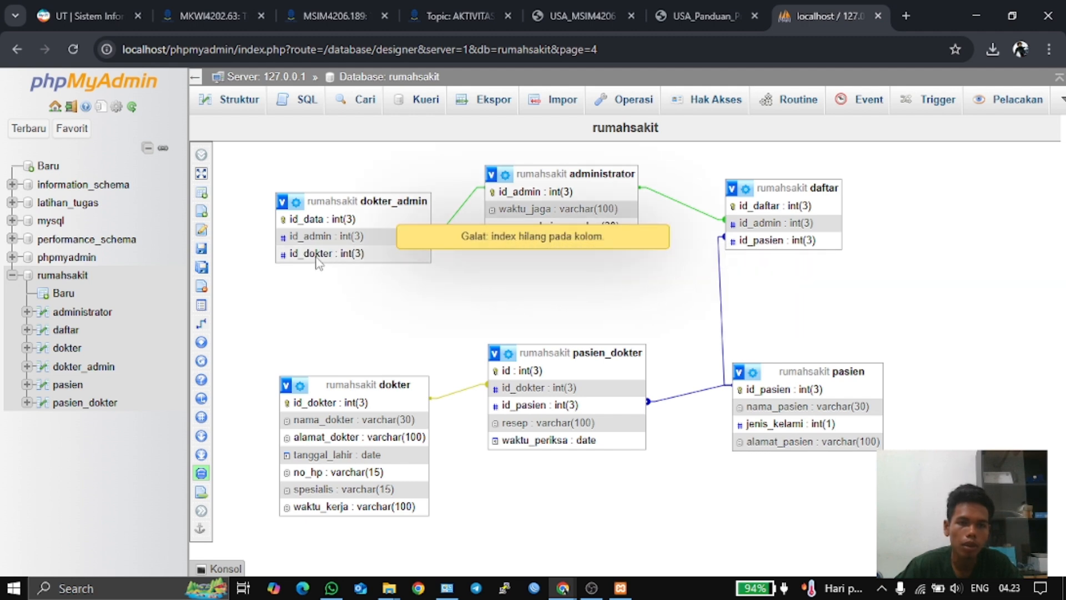
click(460, 242)
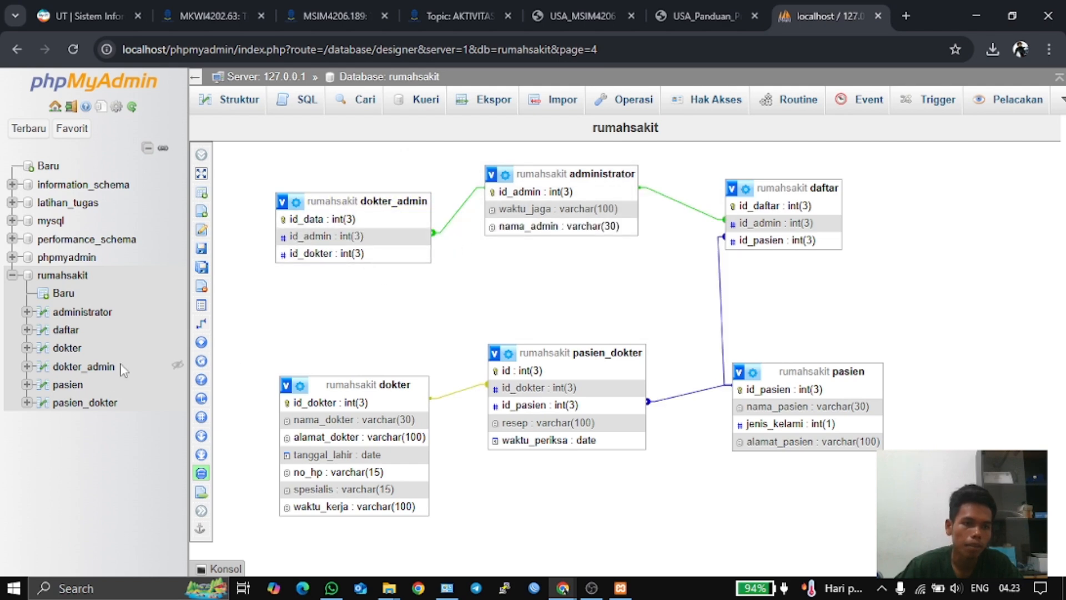
- Index dokter_admin's id_dokter column and go back to the rumahsakit overview
click(106, 366)
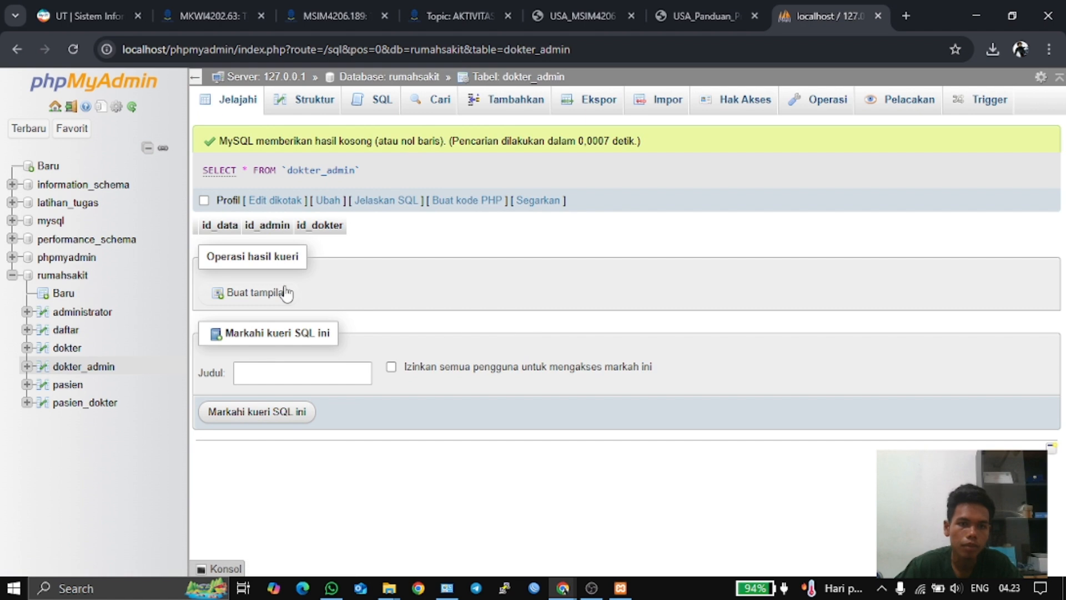
click(300, 107)
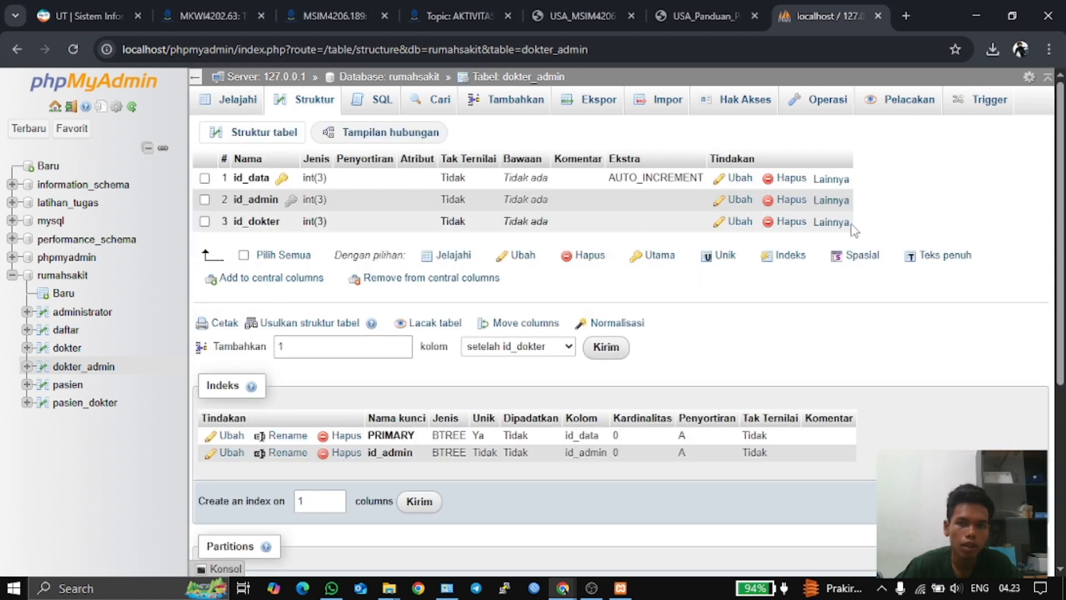
click(831, 222)
click(757, 270)
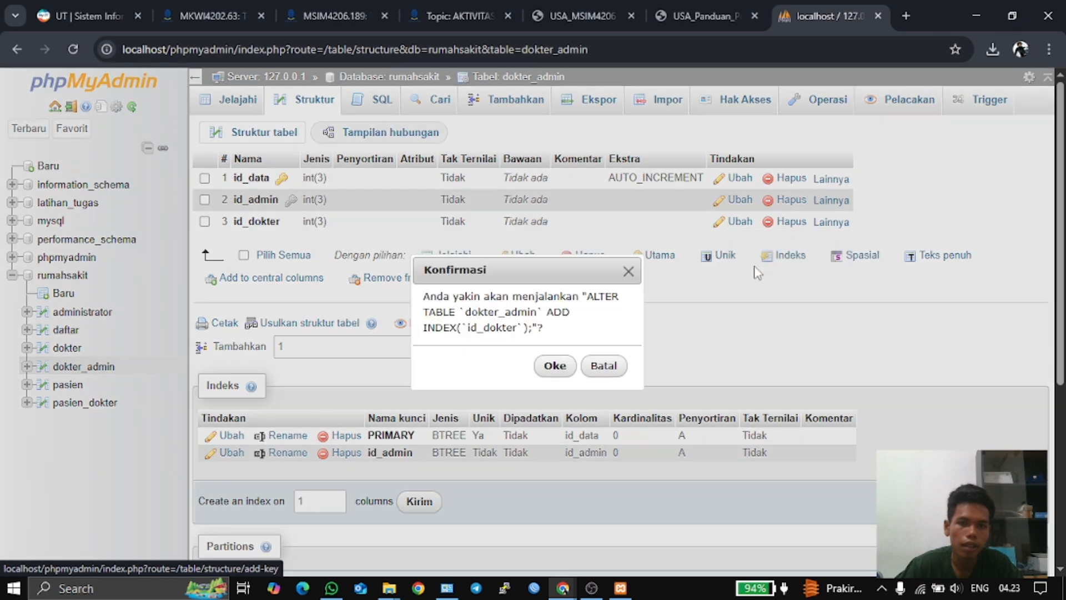
click(553, 365)
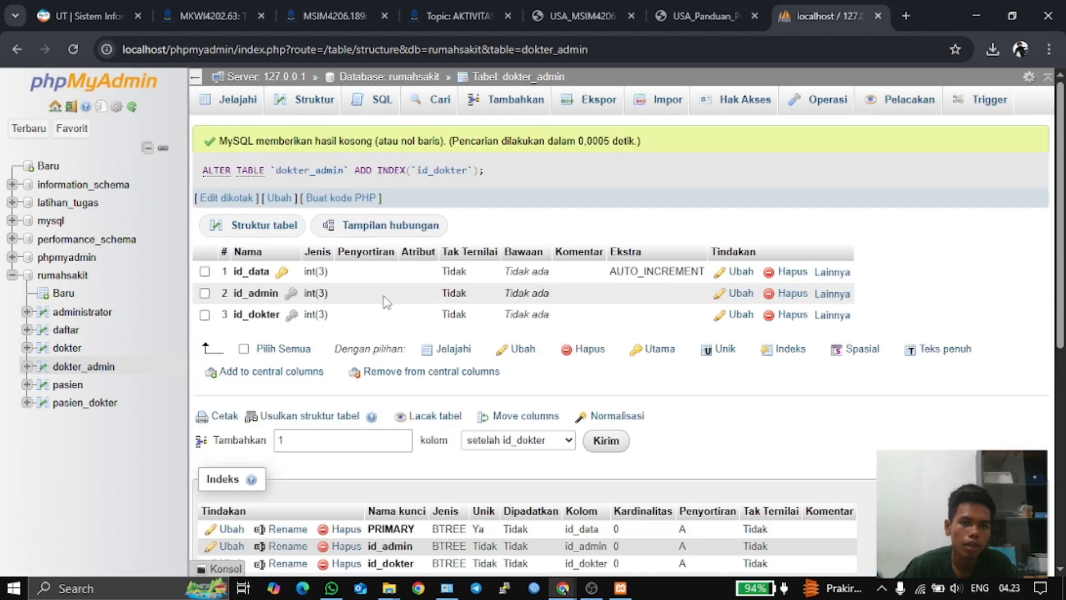
click(84, 276)
- In the Designer, relate dokter.id_dokter to dokter_admin.id_dokter as a new foreign key
mouse_move(1005, 101)
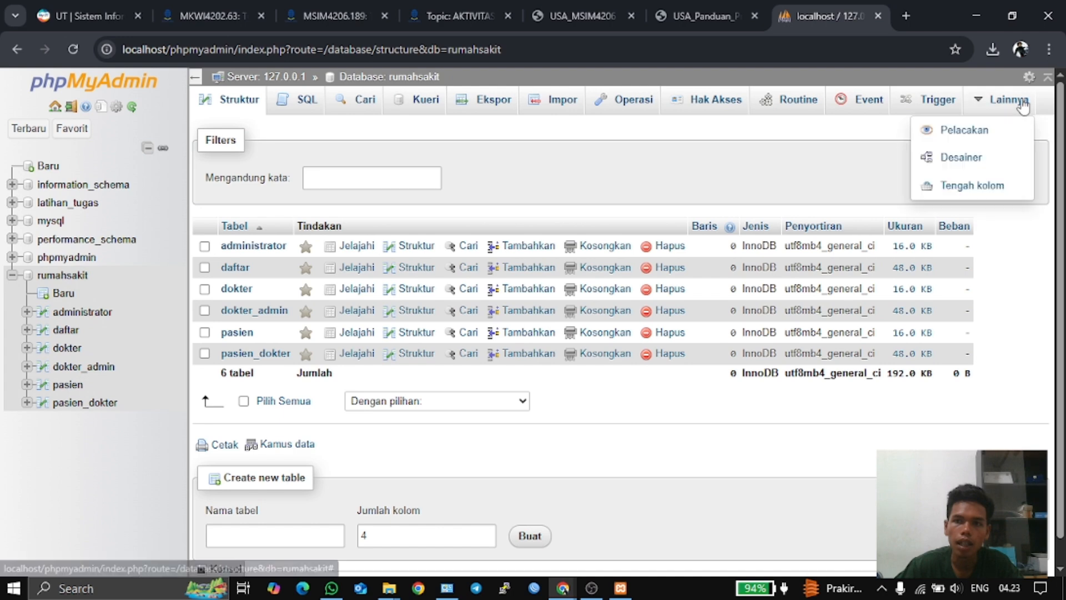
click(963, 158)
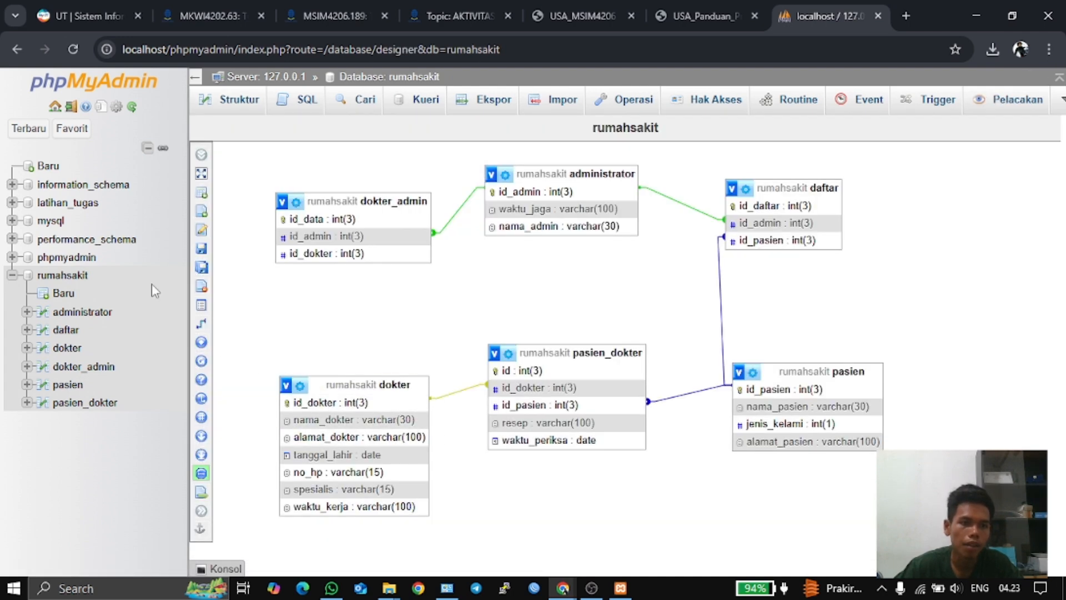
click(206, 325)
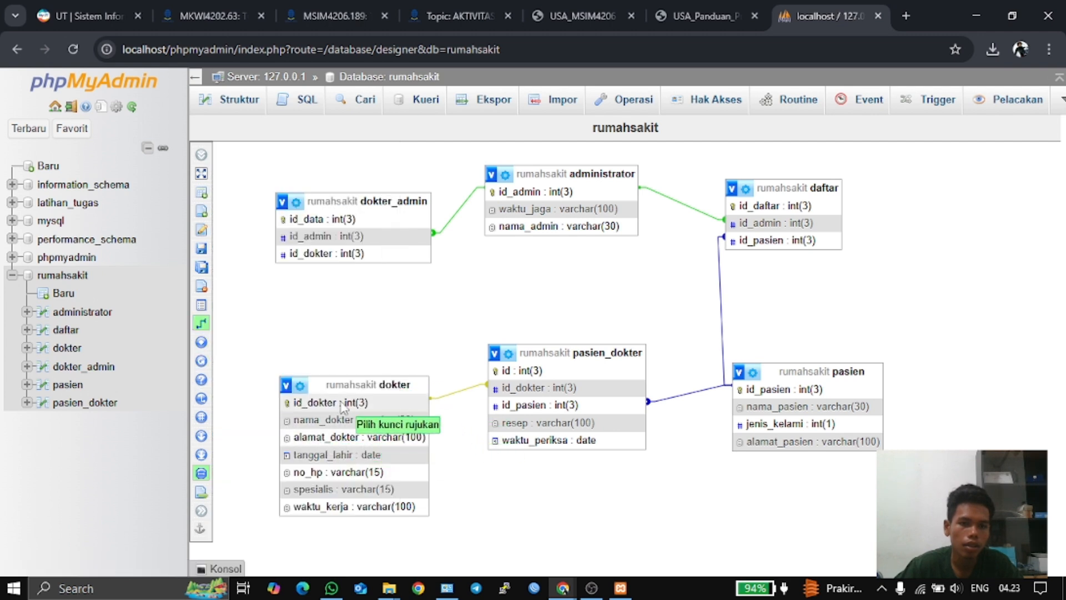
click(315, 403)
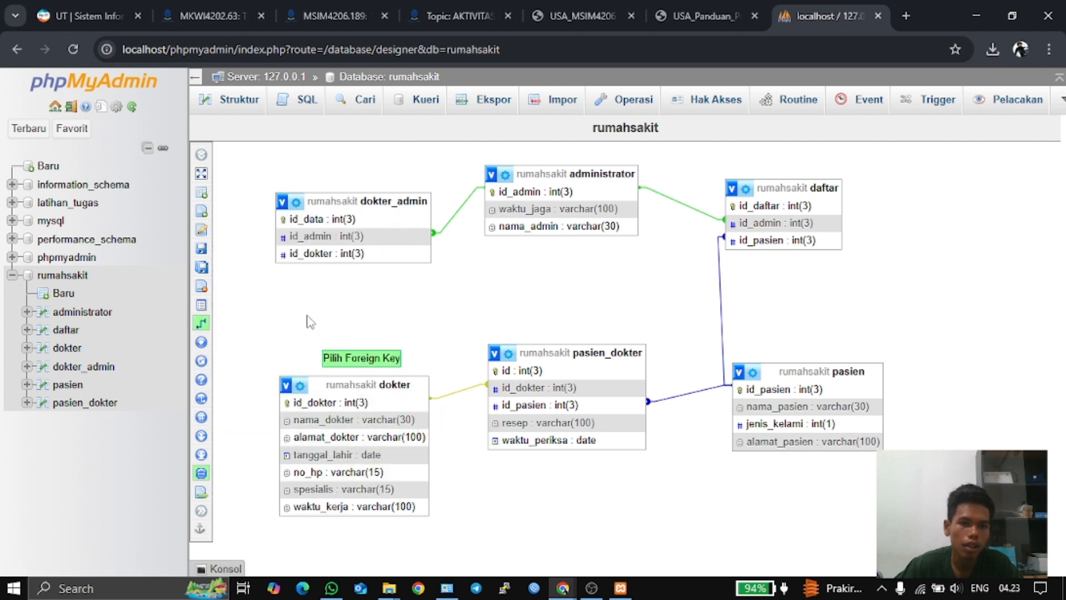
click(305, 255)
- Set on delete and on update to CASCADE, confirm the relationship, and save the designer page
click(833, 313)
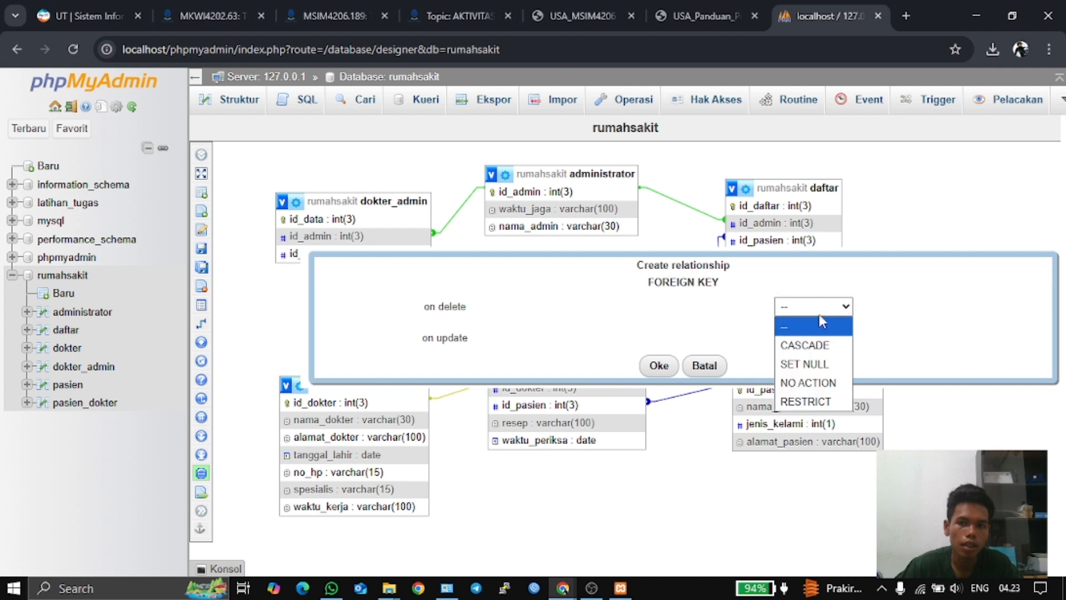
click(813, 343)
click(826, 340)
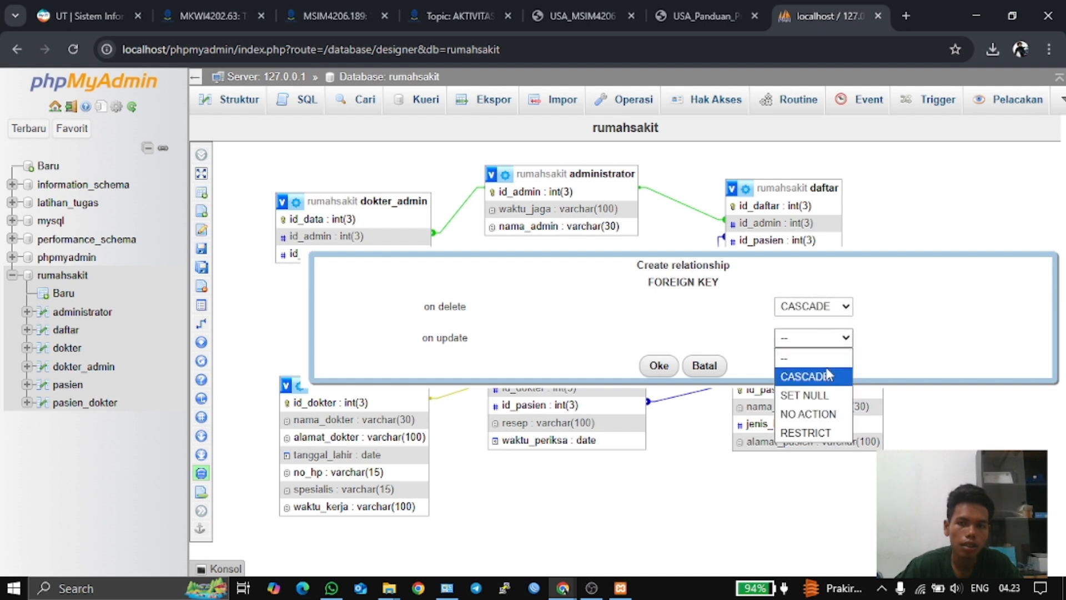
click(827, 373)
click(651, 367)
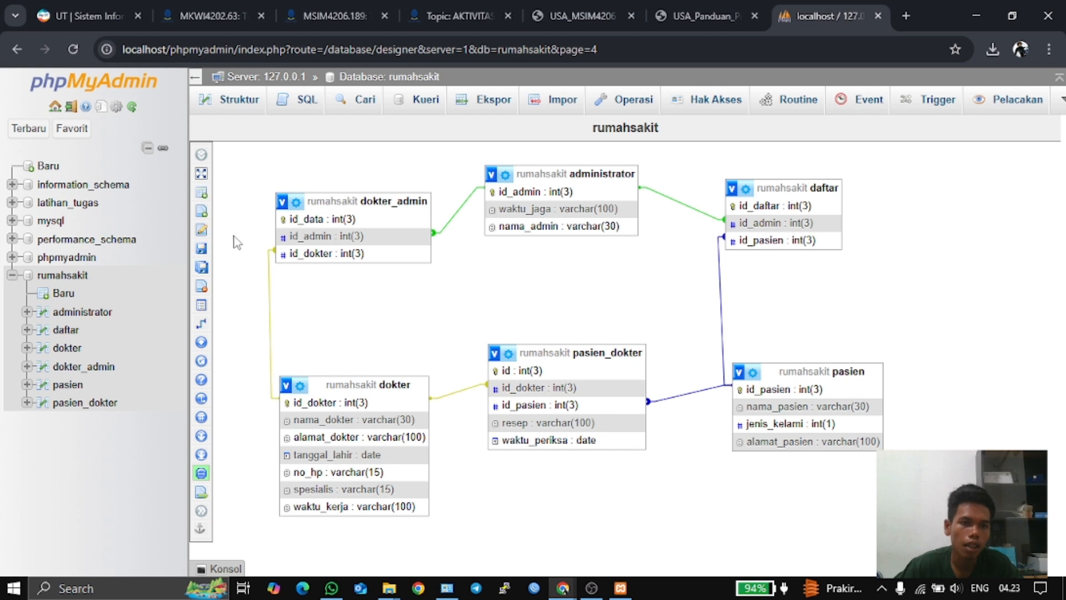
mouse_move(202, 250)
click(271, 251)
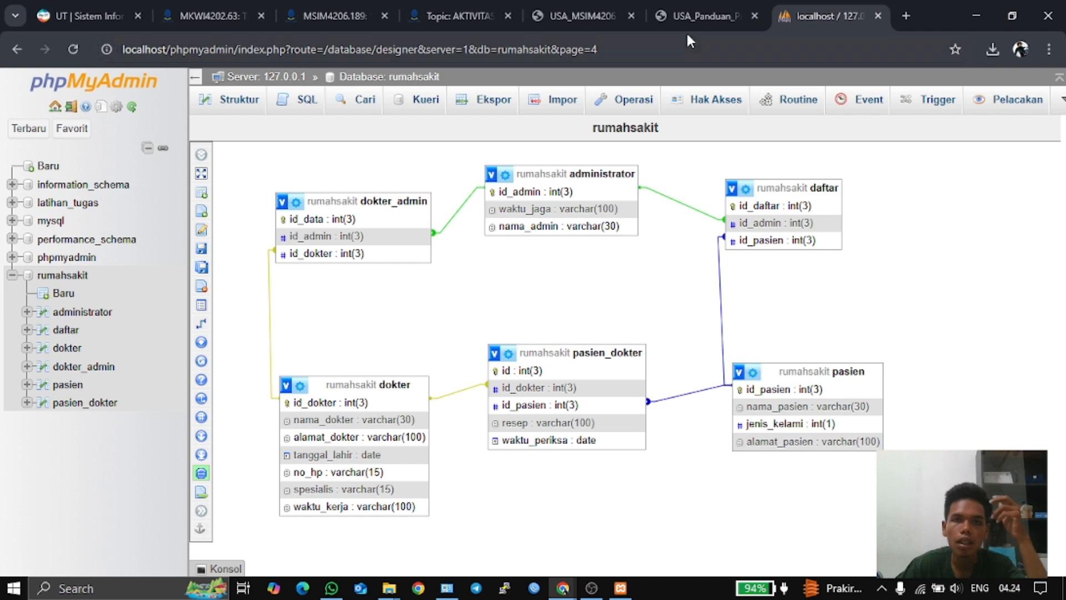
- Skim the practicum guide's DML section, then read Tugas 2's list of six required hospital tables
click(691, 15)
scroll(578, 236, down, 10)
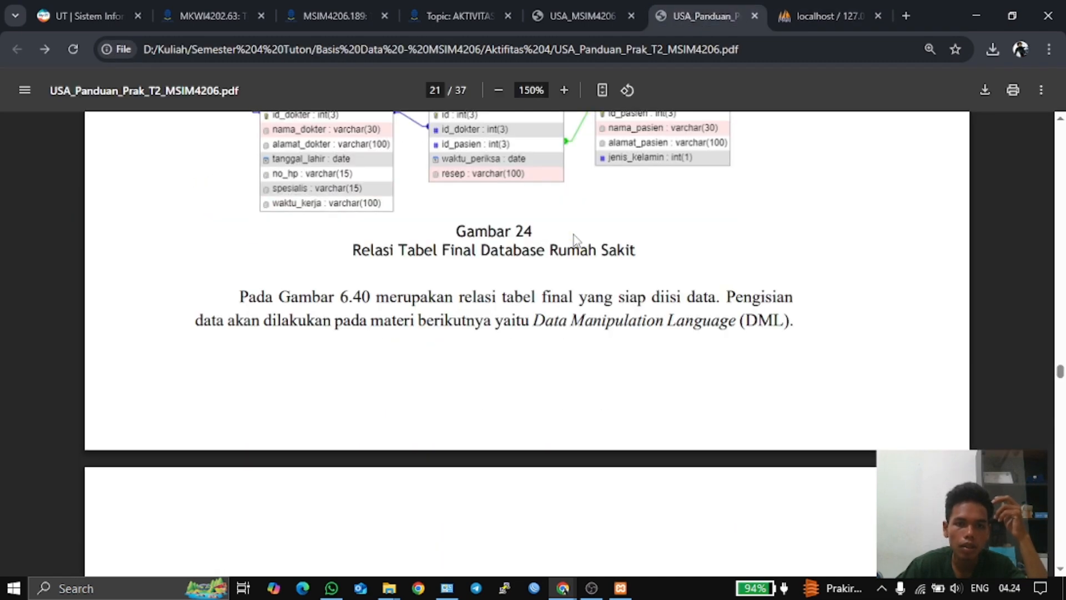
scroll(593, 239, down, 2)
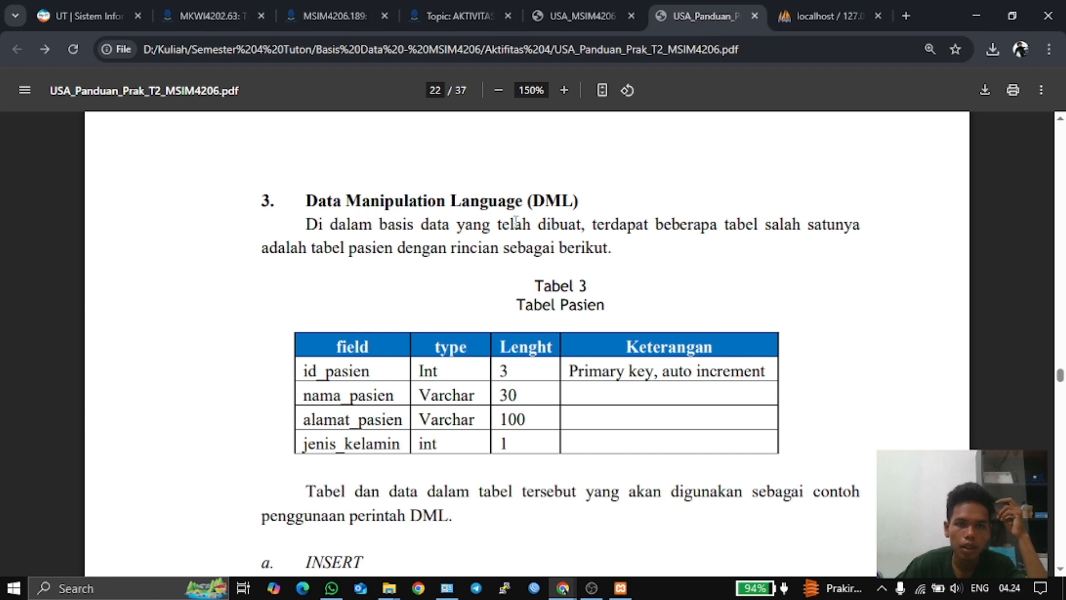
click(581, 2)
scroll(493, 311, down, 5)
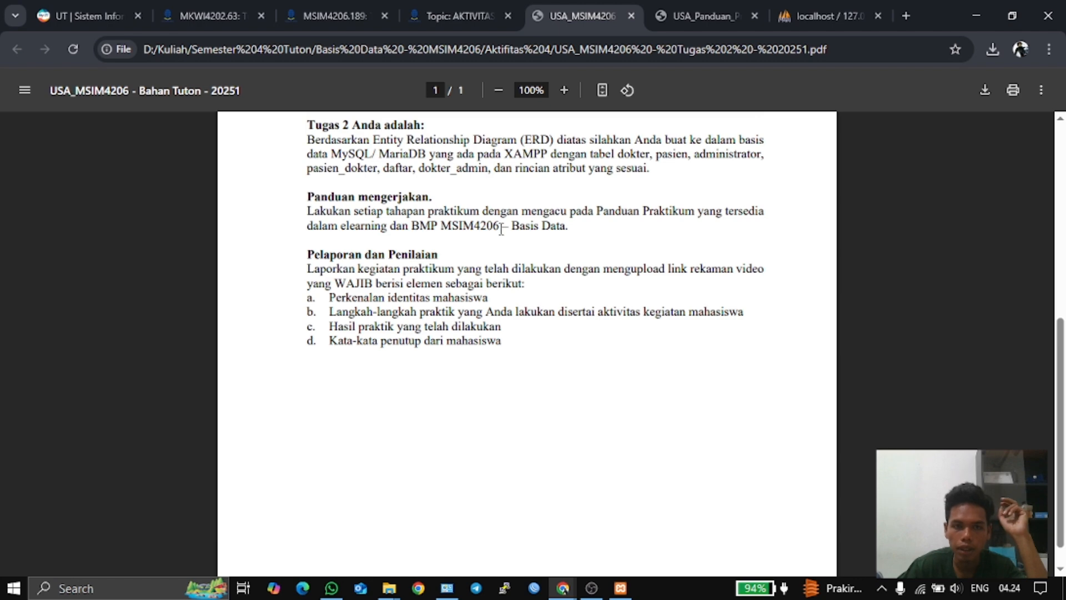
- Back in the practicum guide, scroll page 22 to the INSERT example for the pasien table
click(694, 7)
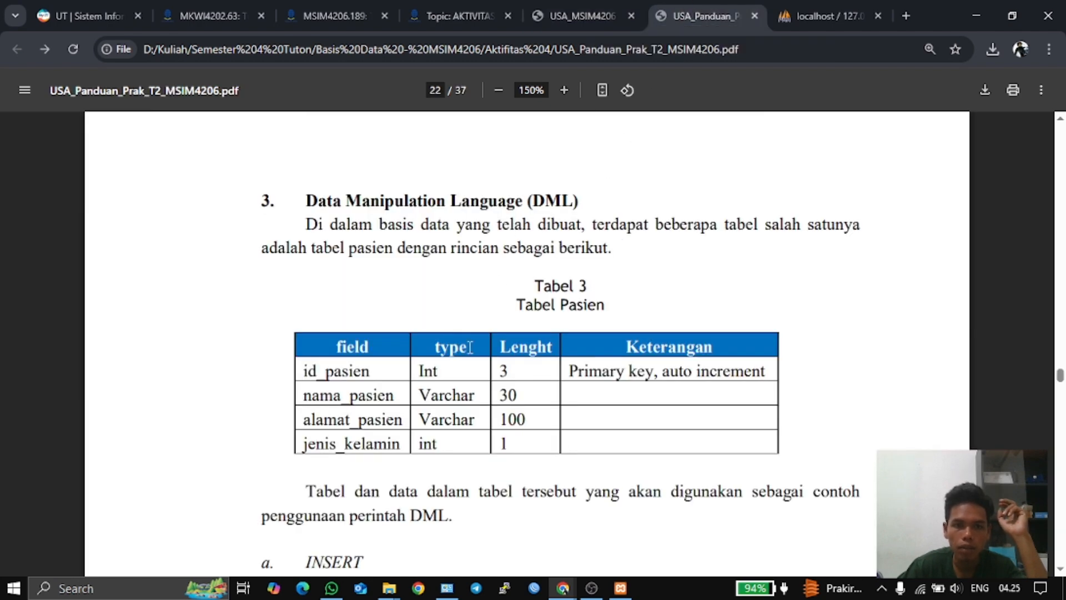
scroll(452, 281, up, 10)
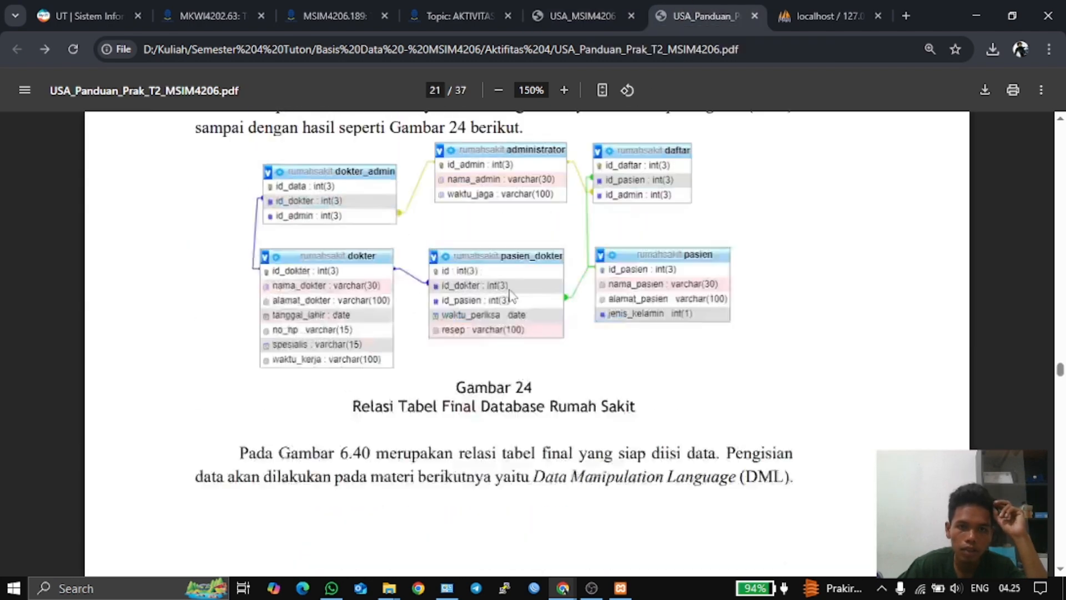
scroll(487, 328, down, 7)
scroll(488, 328, down, 3)
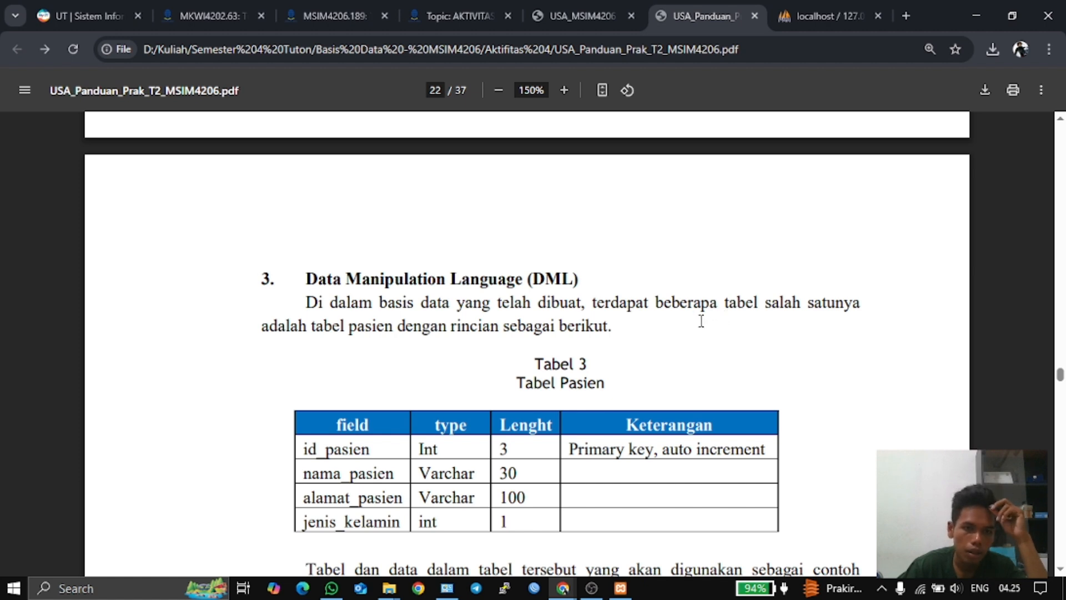
scroll(701, 320, down, 3)
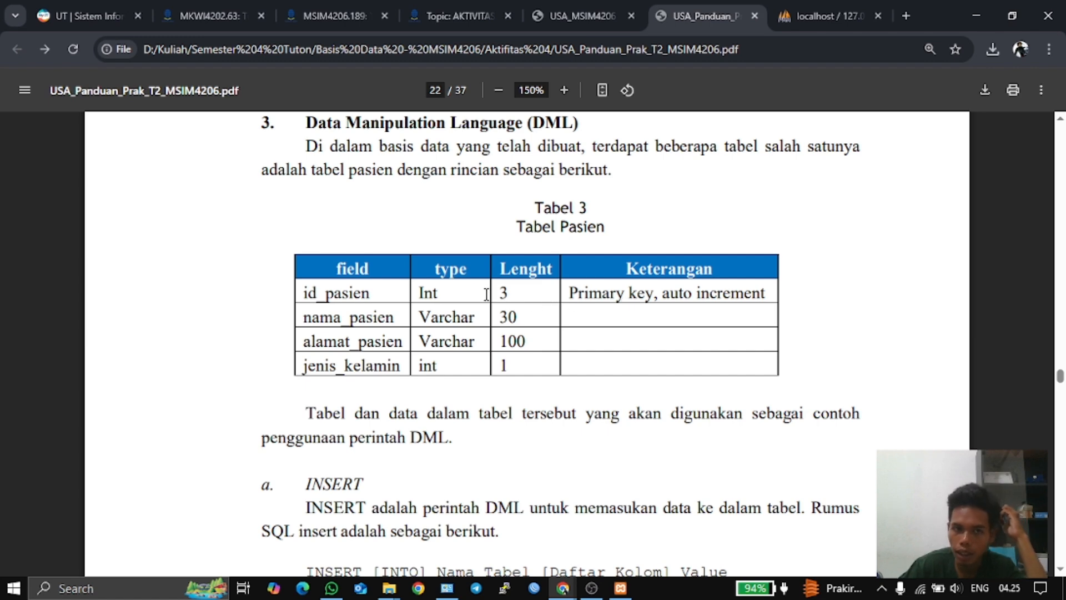
scroll(506, 308, down, 4)
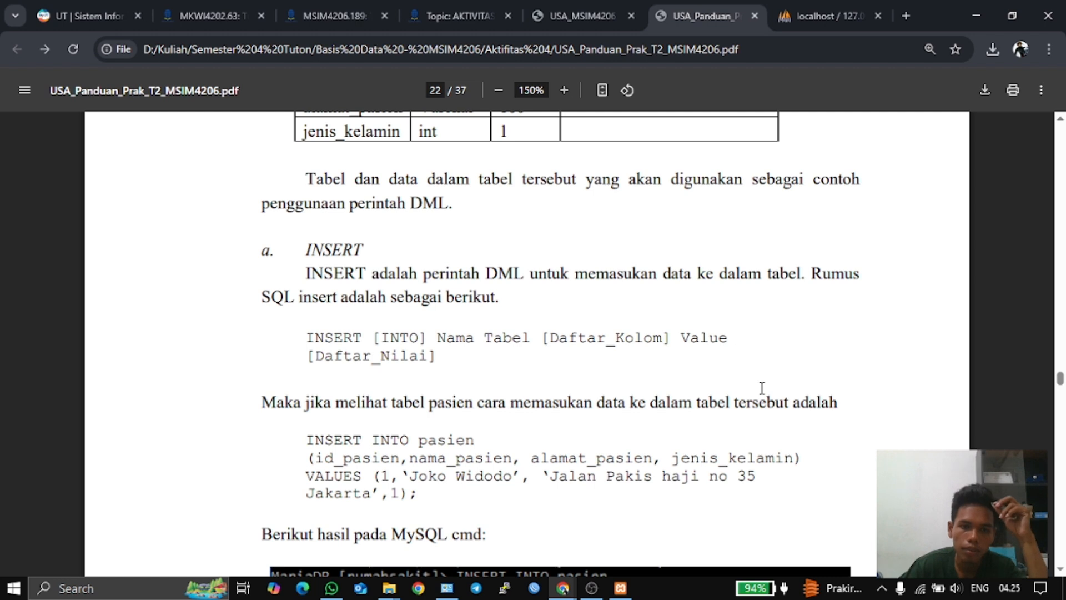
- Review the guide's Gambar 25–27 insert-data figures, then return to the phpMyAdmin rumahsakit designer
scroll(761, 378, down, 1)
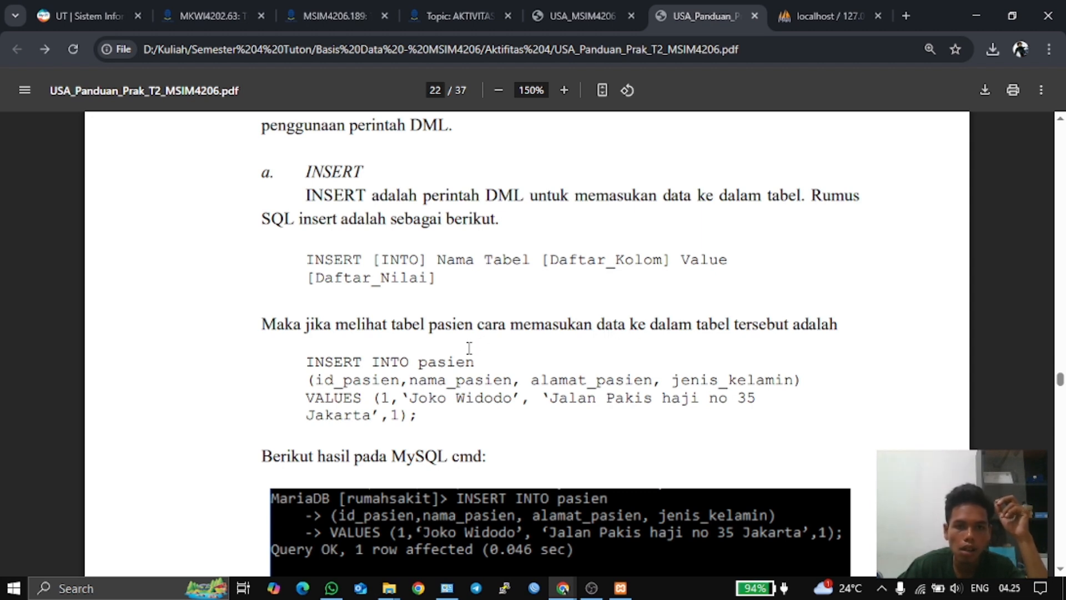
scroll(558, 355, down, 1)
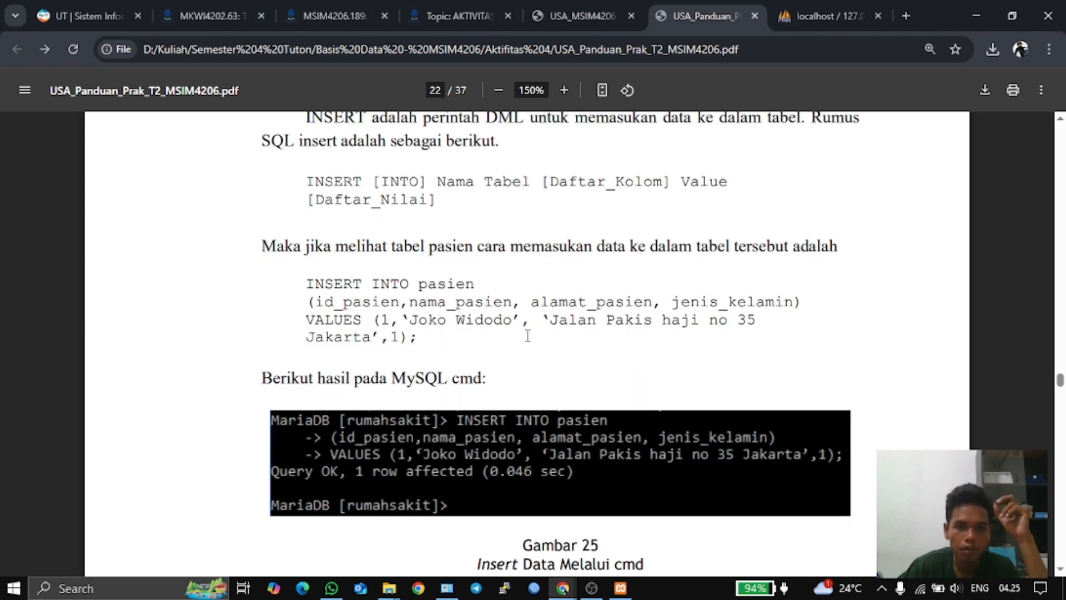
scroll(527, 335, down, 8)
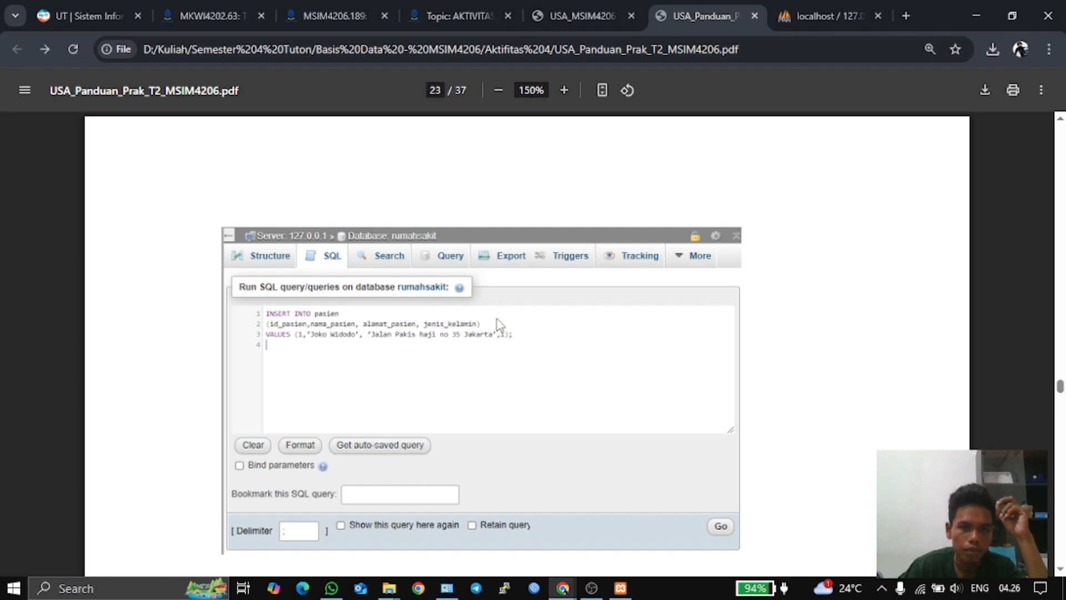
scroll(575, 343, up, 8)
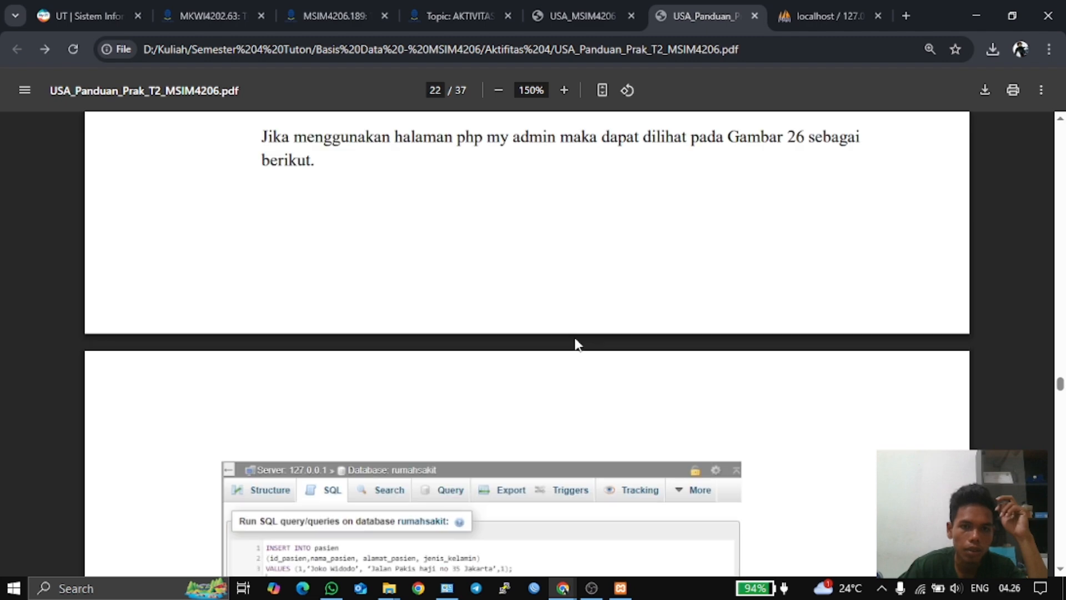
scroll(576, 343, down, 12)
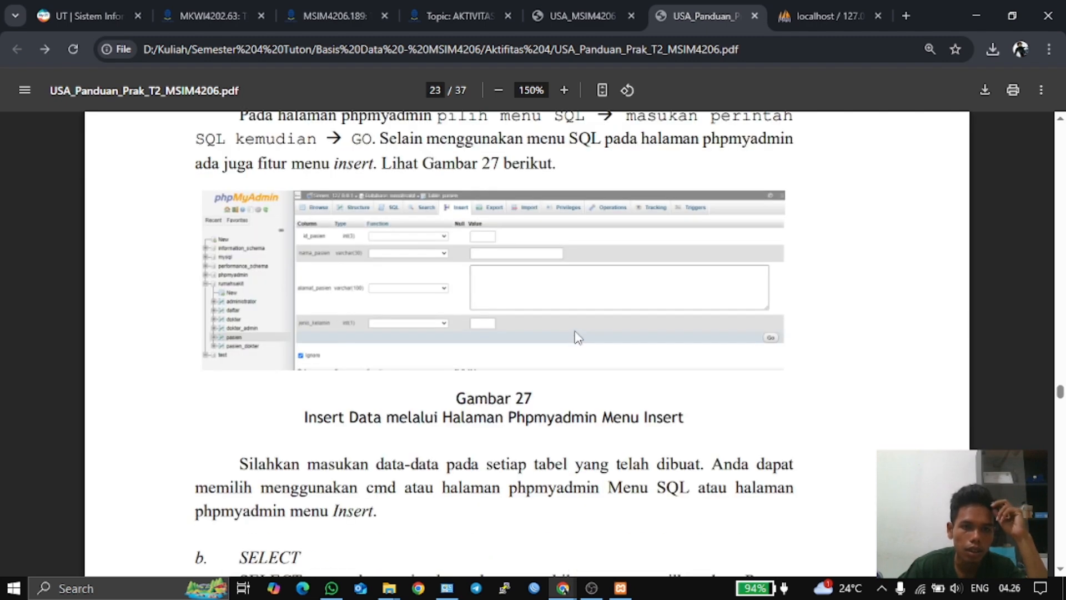
scroll(577, 343, up, 8)
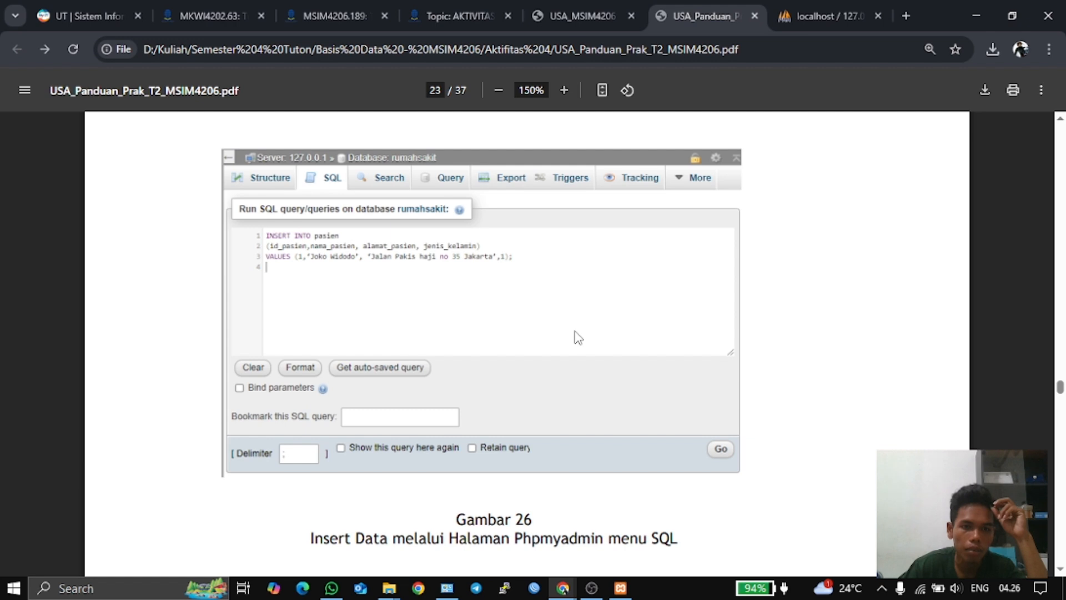
scroll(577, 338, down, 3)
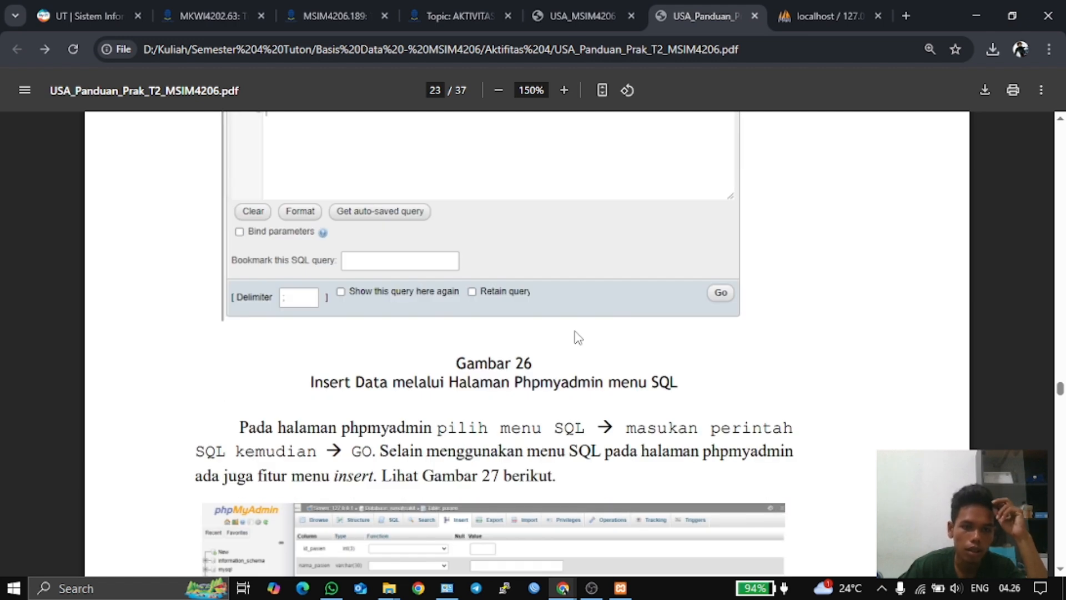
scroll(578, 337, up, 12)
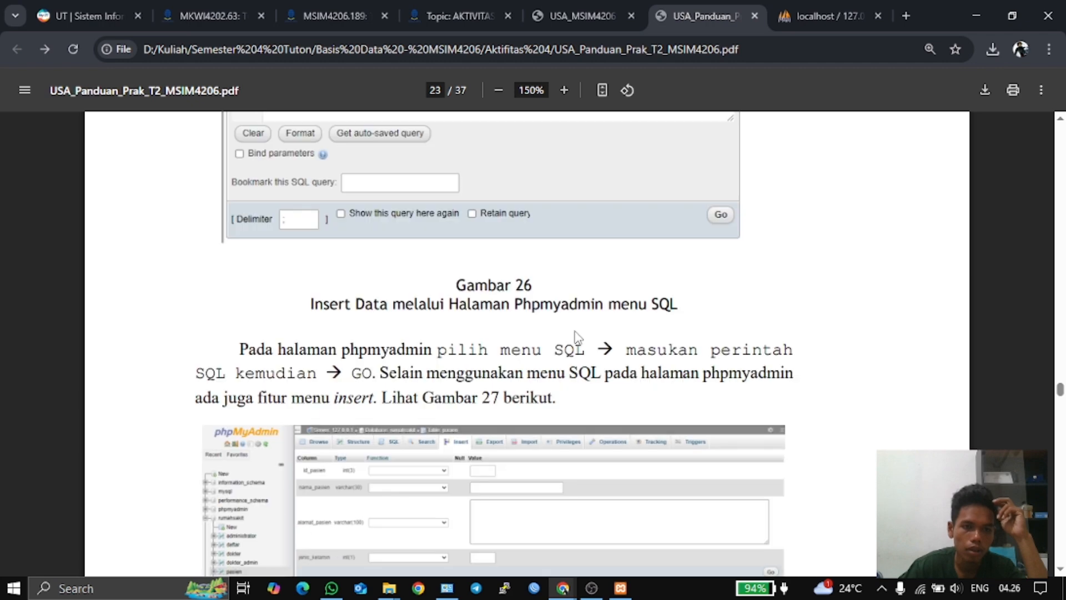
scroll(575, 329, up, 2)
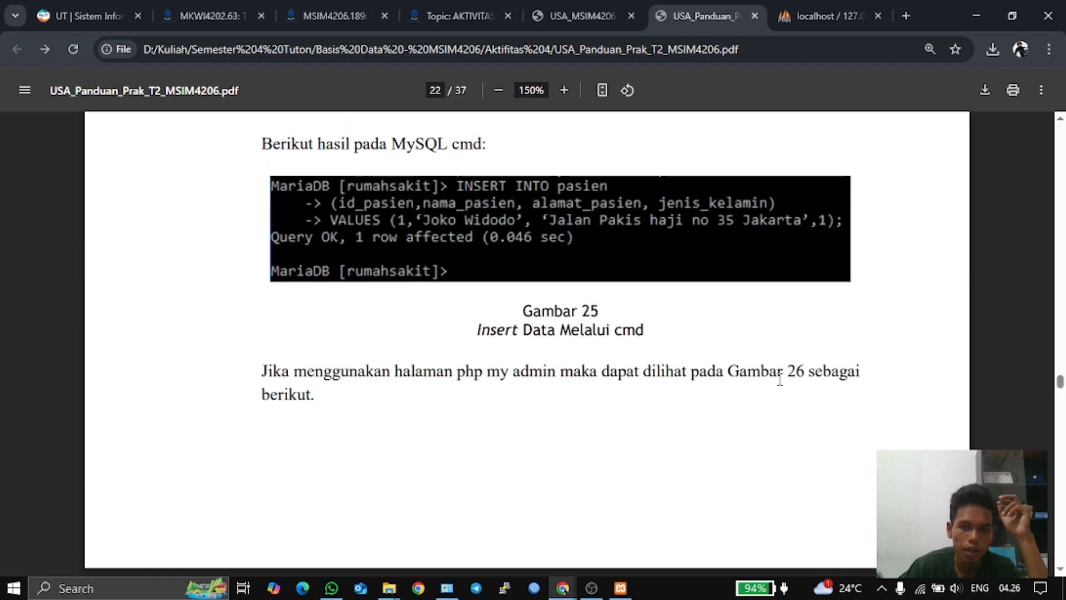
scroll(818, 380, down, 4)
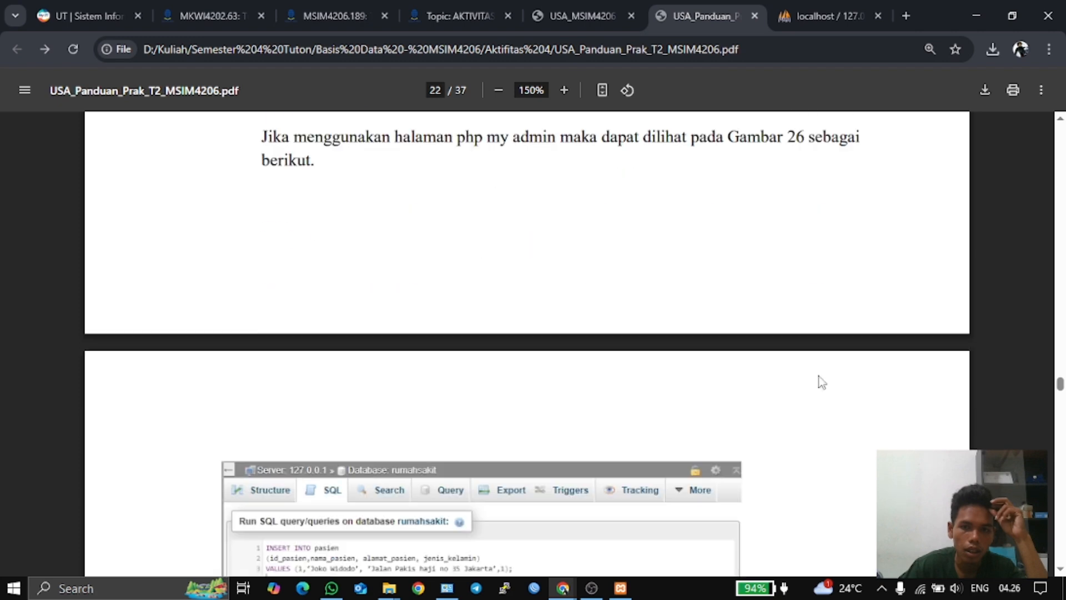
scroll(788, 378, down, 6)
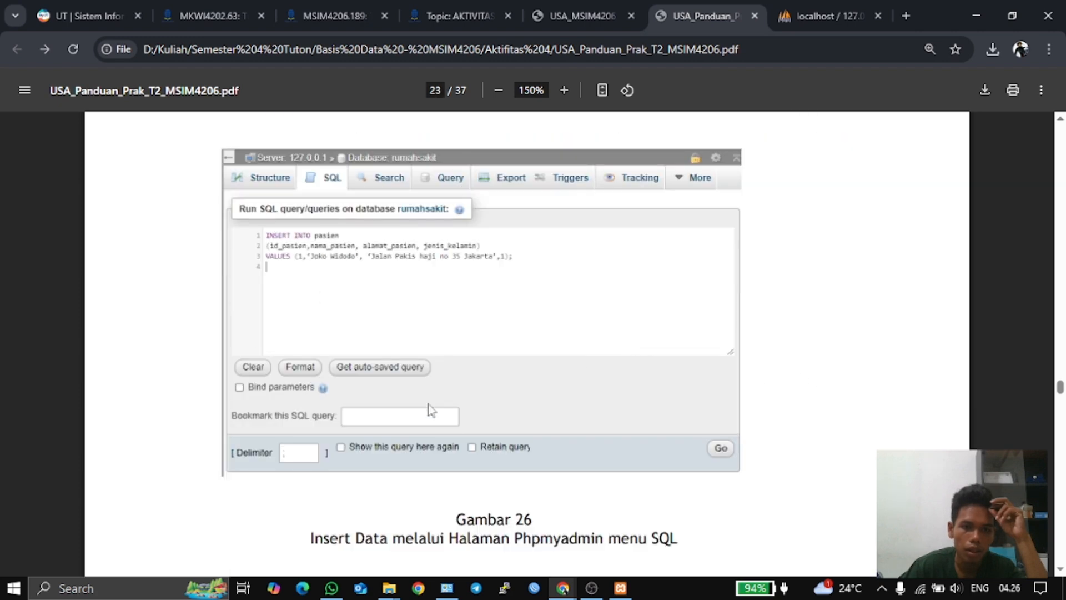
scroll(445, 394, down, 3)
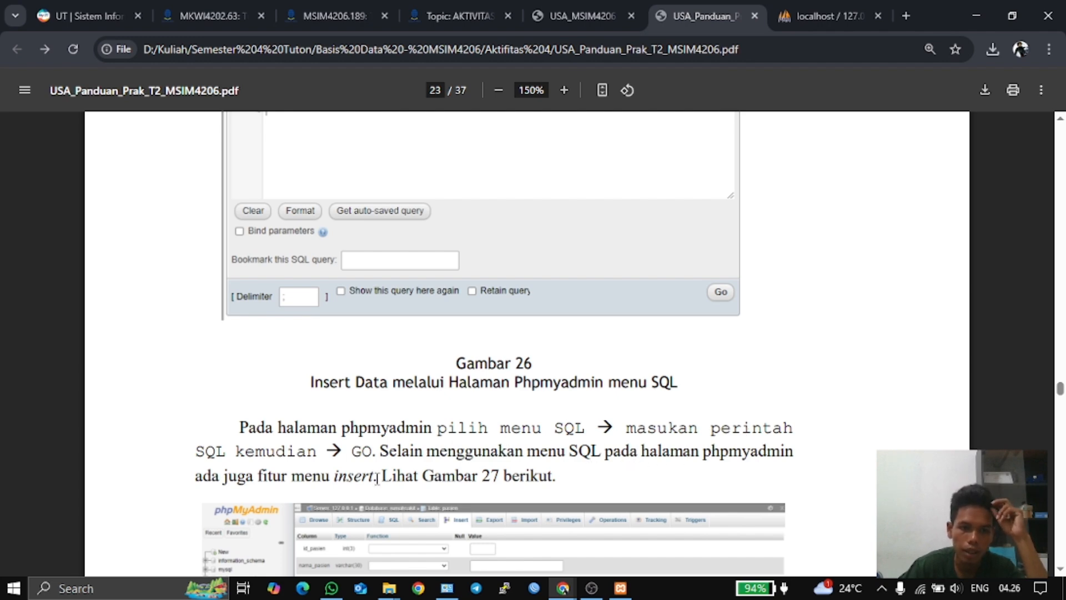
scroll(537, 464, down, 5)
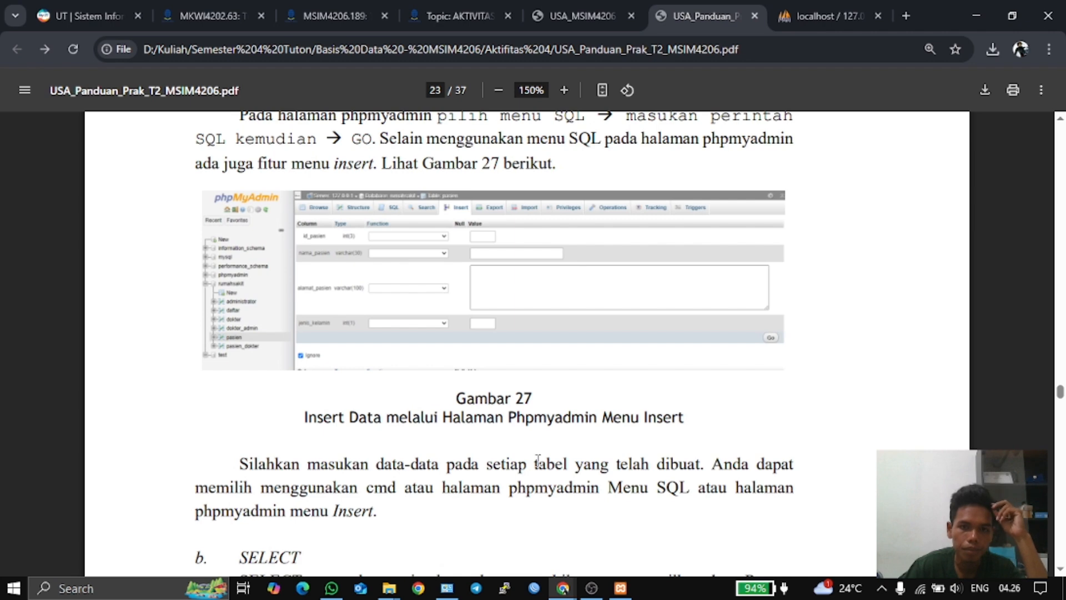
scroll(525, 460, up, 5)
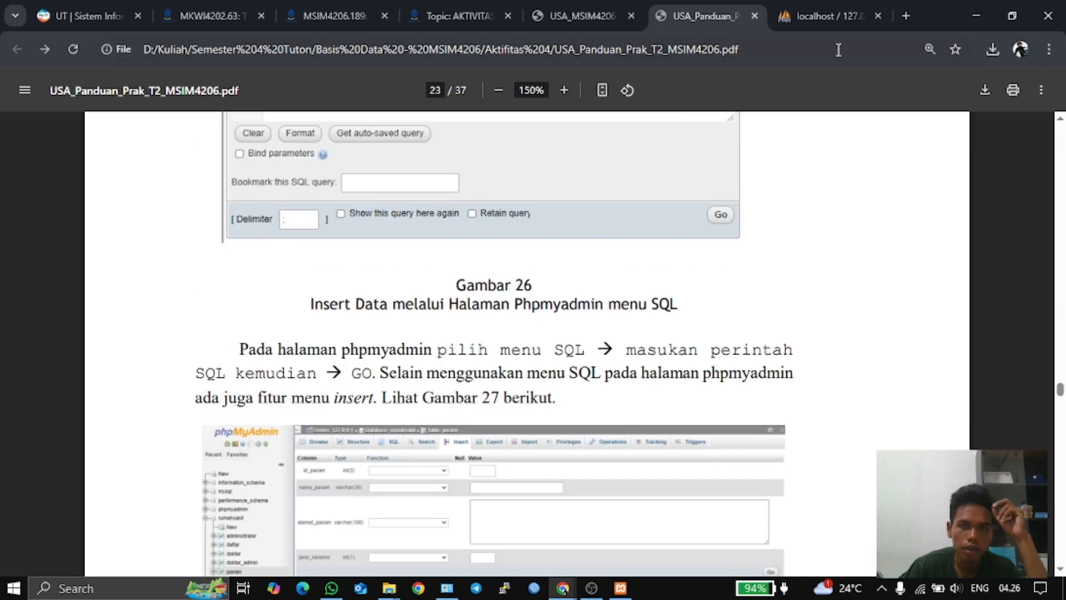
click(825, 17)
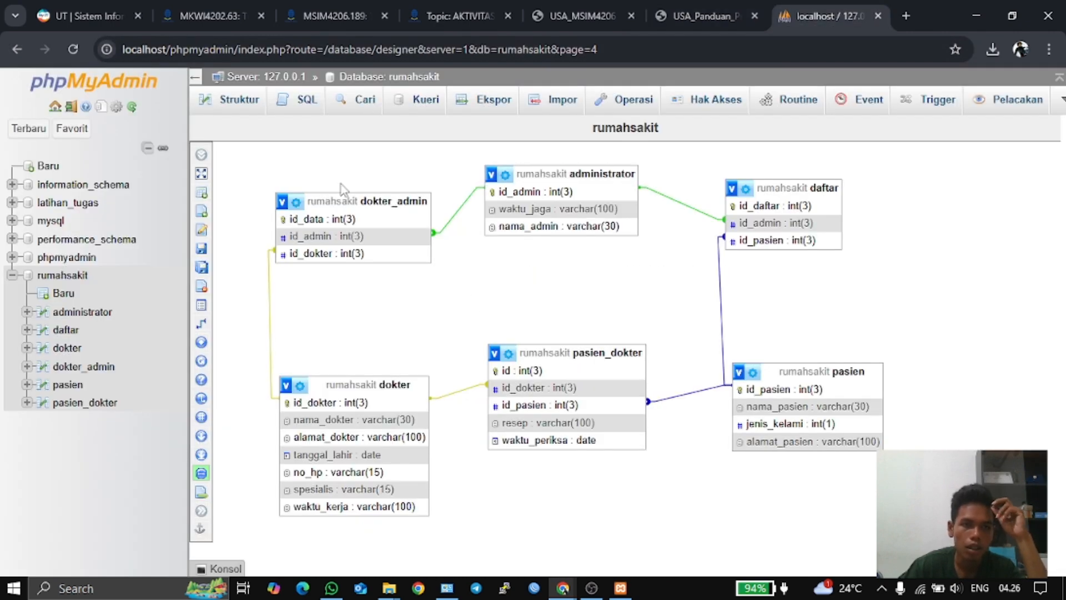
- Save the designer page again, then open the empty pasien table's SQL editor with SELECT * FROM `pasien` WHERE 1
mouse_move(200, 253)
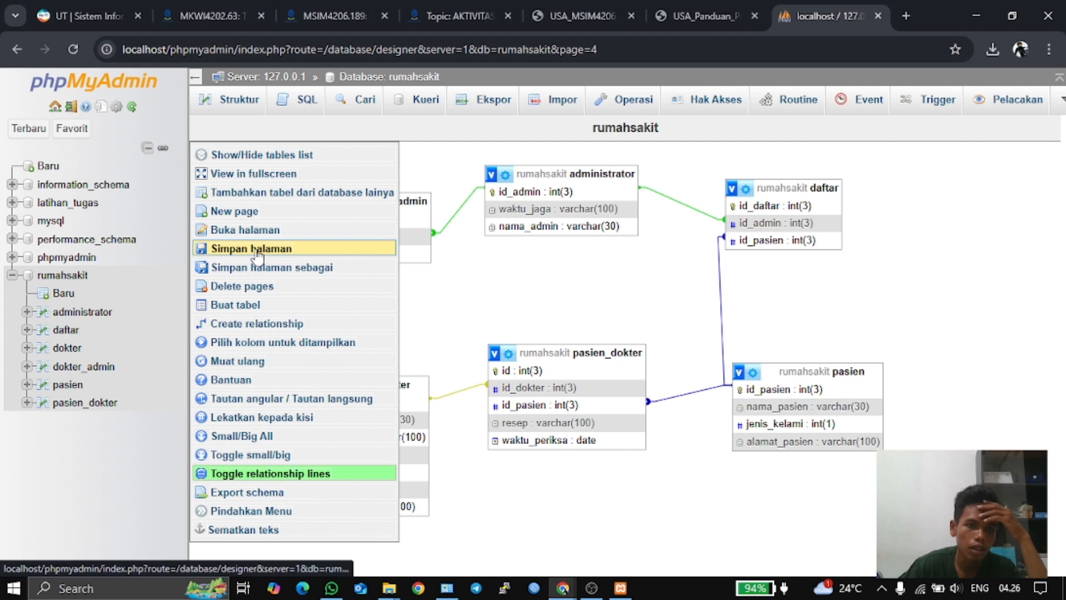
click(292, 251)
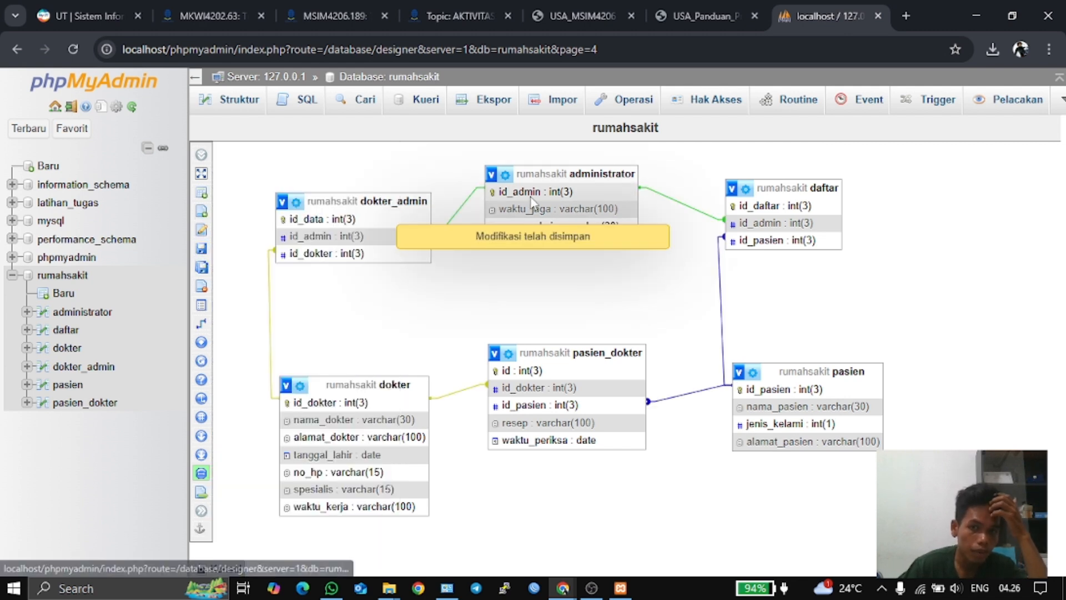
click(75, 278)
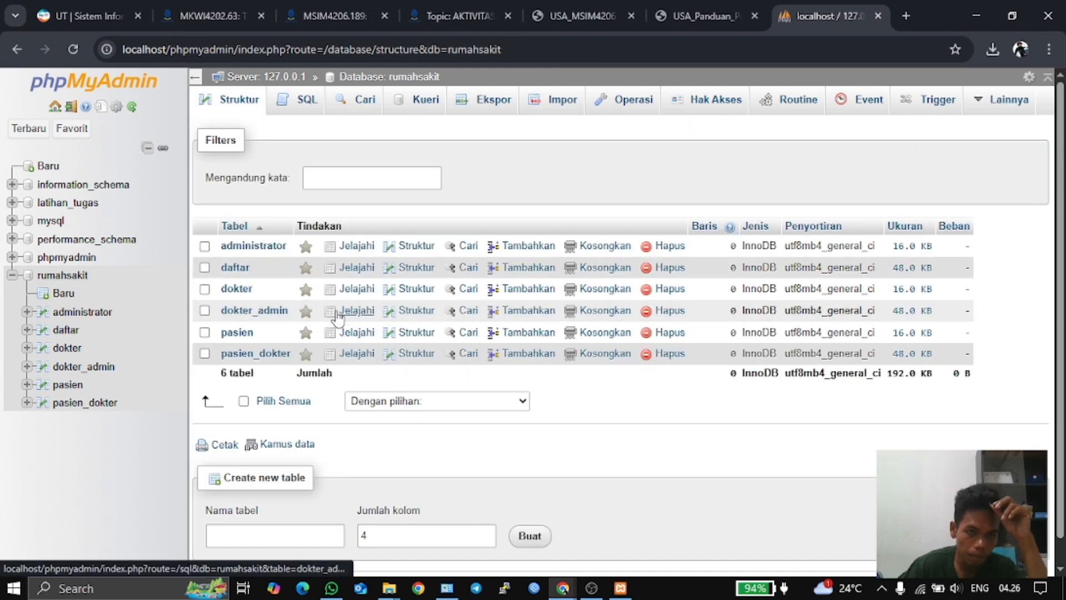
click(237, 333)
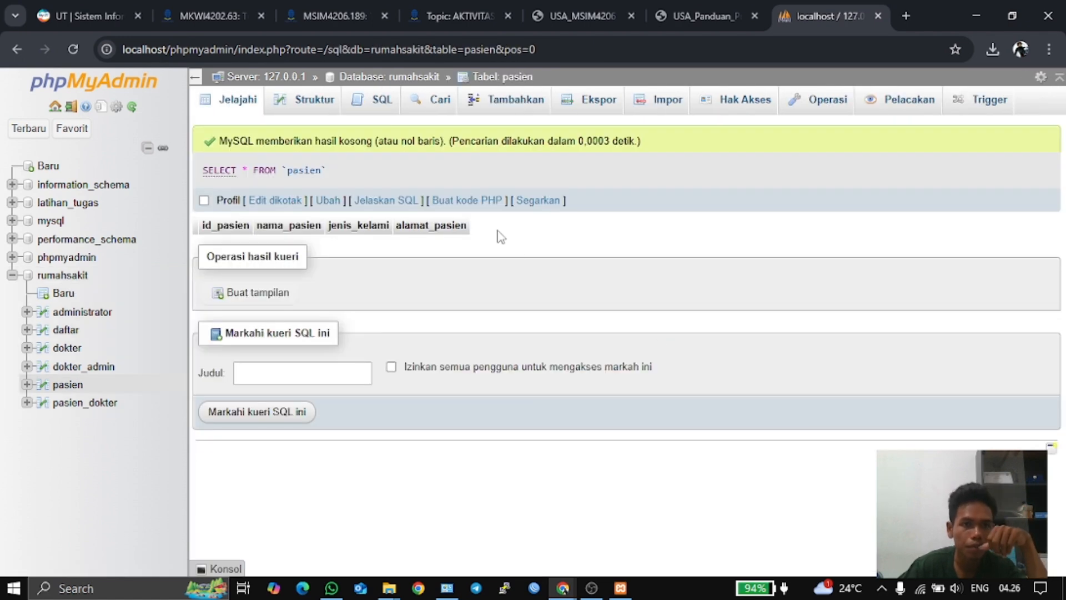
click(312, 103)
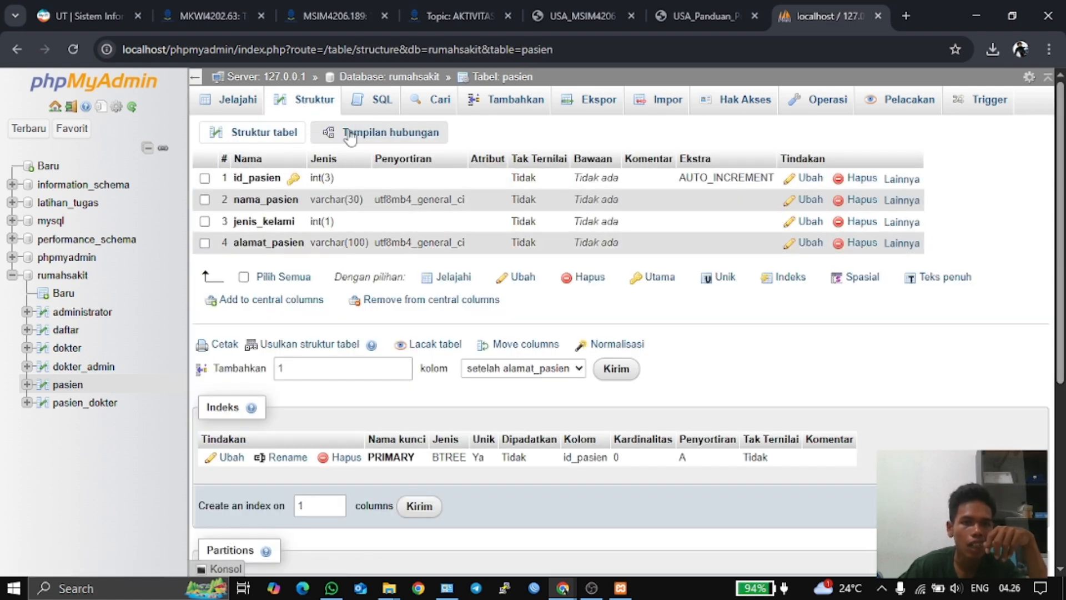
click(370, 101)
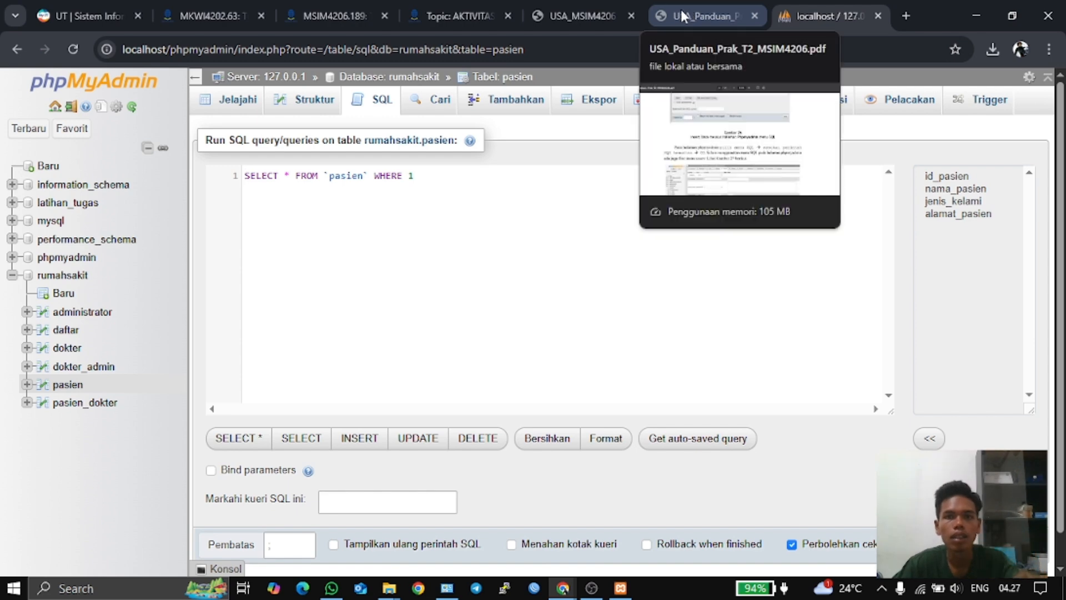
- In the guide, select the pasien INSERT example's column list and VALUES lines, then return to phpMyAdmin
click(658, 12)
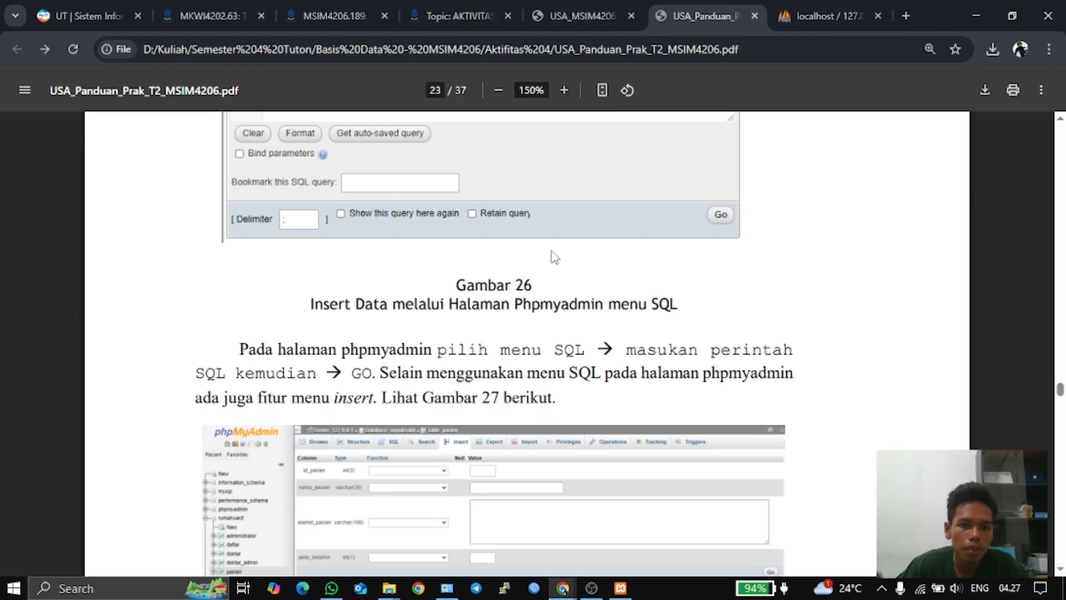
scroll(553, 255, up, 8)
scroll(552, 255, down, 4)
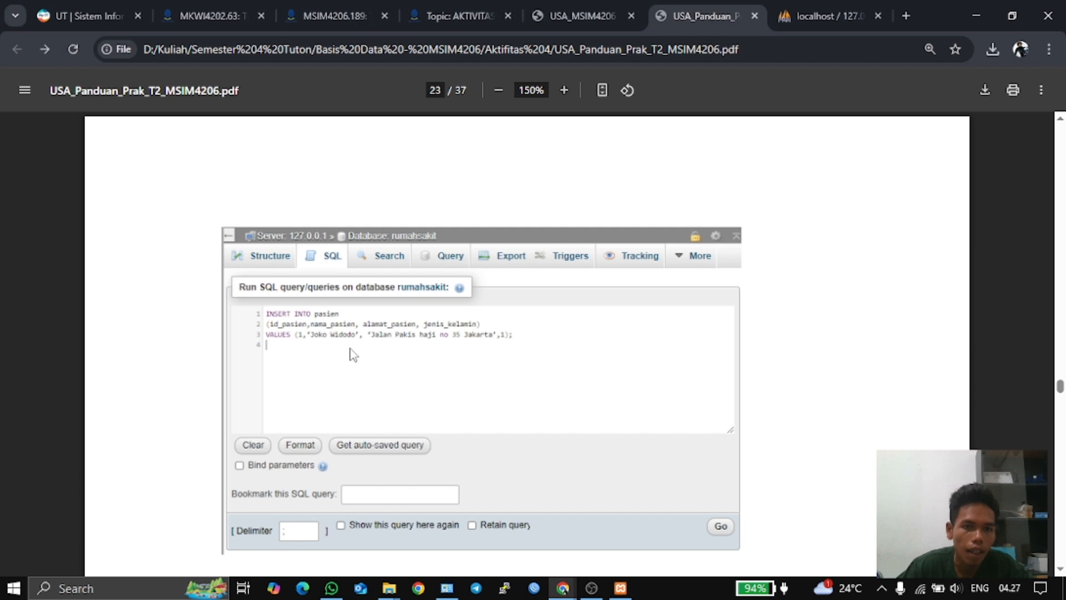
scroll(310, 340, up, 4)
scroll(310, 340, up, 4)
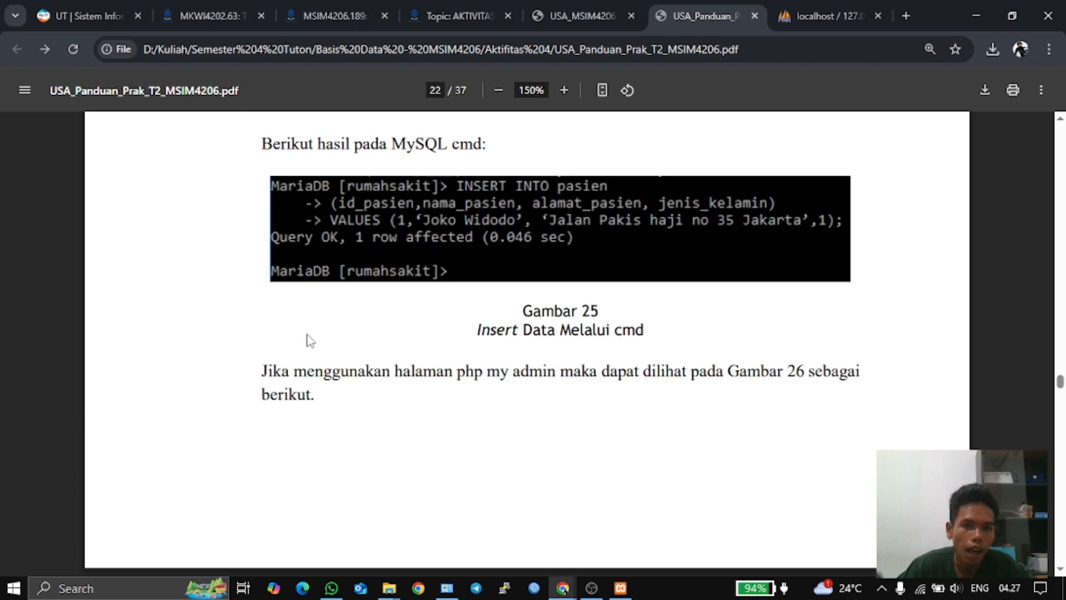
scroll(310, 340, down, 9)
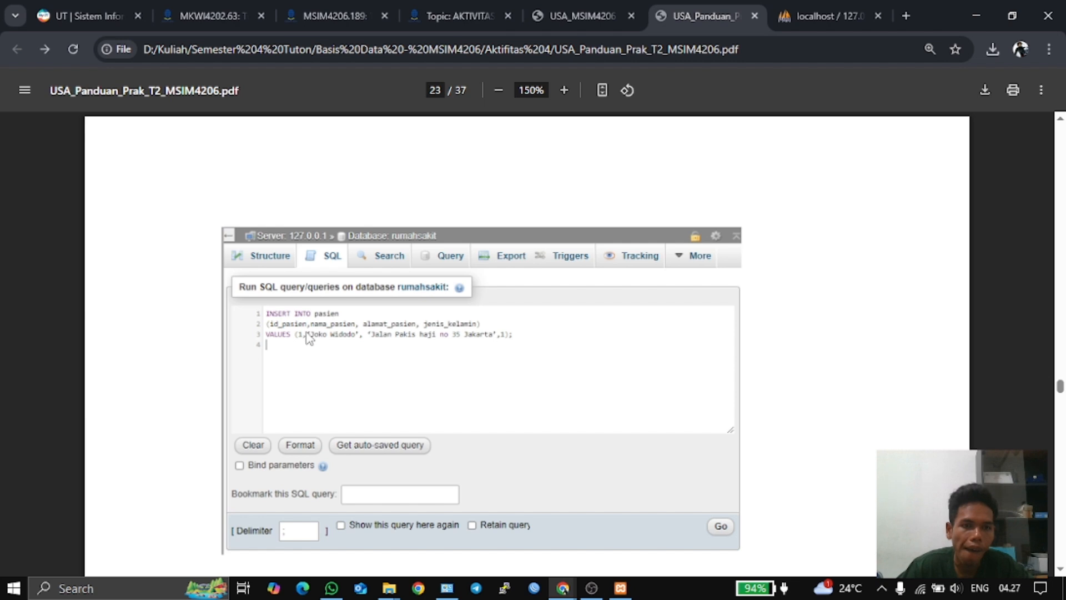
scroll(432, 356, up, 13)
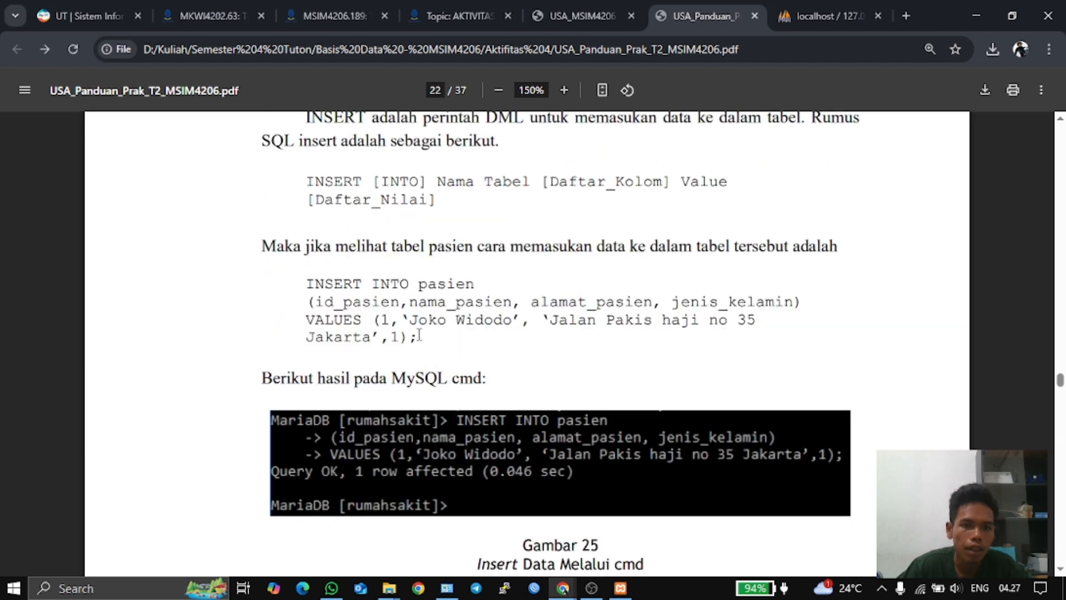
drag(420, 337, 311, 302)
key(ctrl+c)
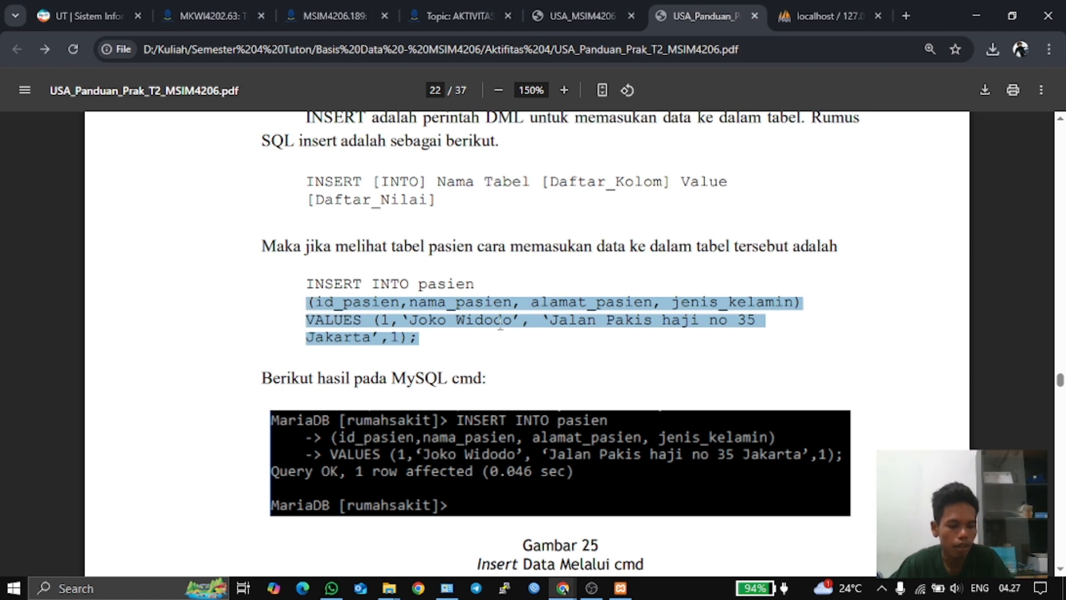
click(801, 4)
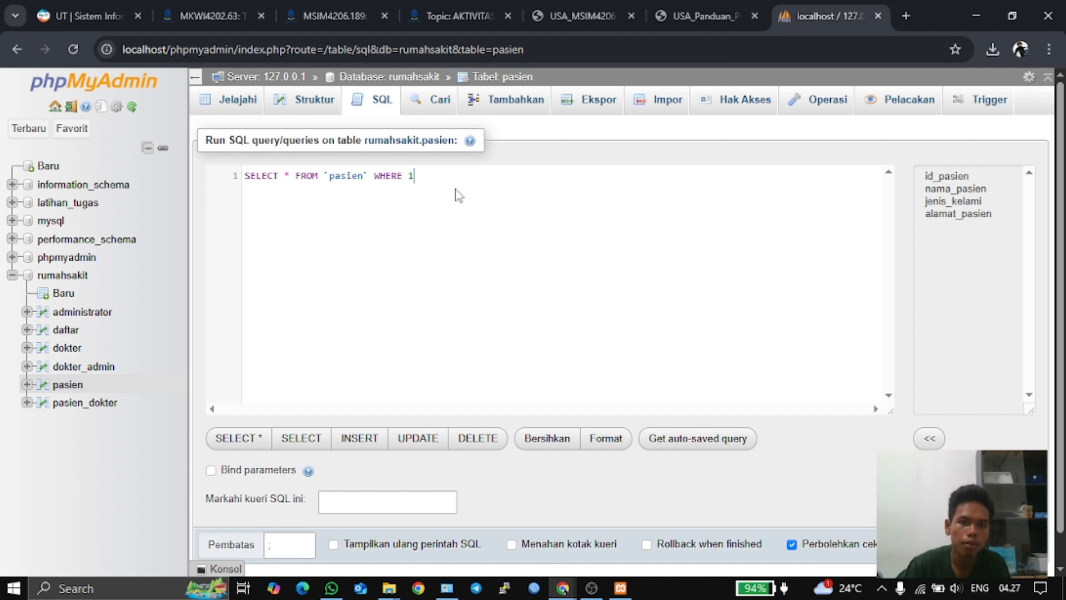
- Replace WHERE 1 with the copied INSERT column list and VALUES under SELECT * FROM `pasien`
key(BackSpace)
key(BackSpace)
key(BackSpace)
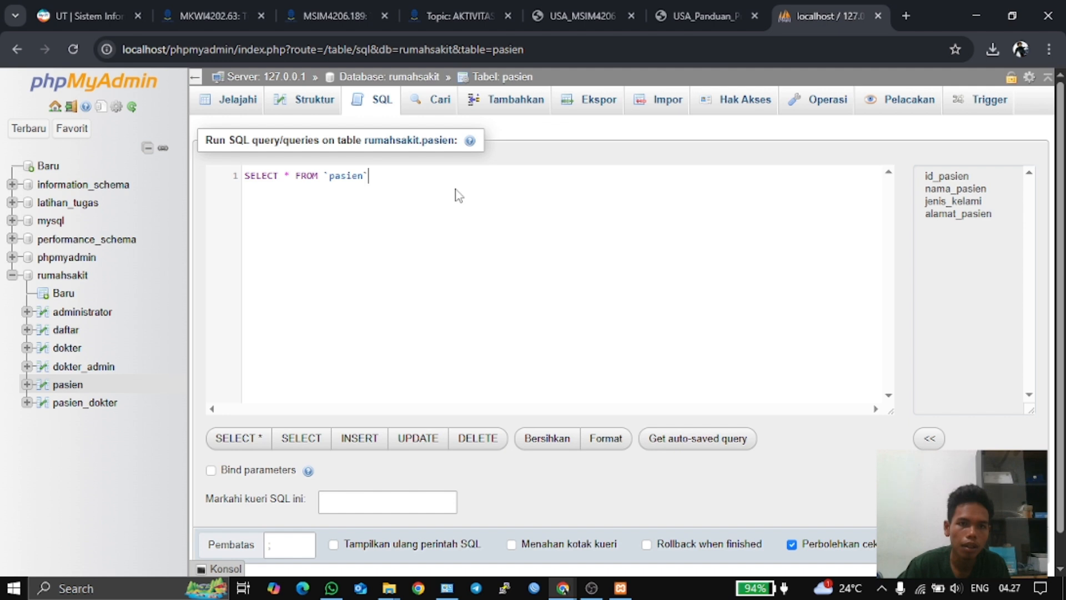
key(Return)
key(ctrl+v)
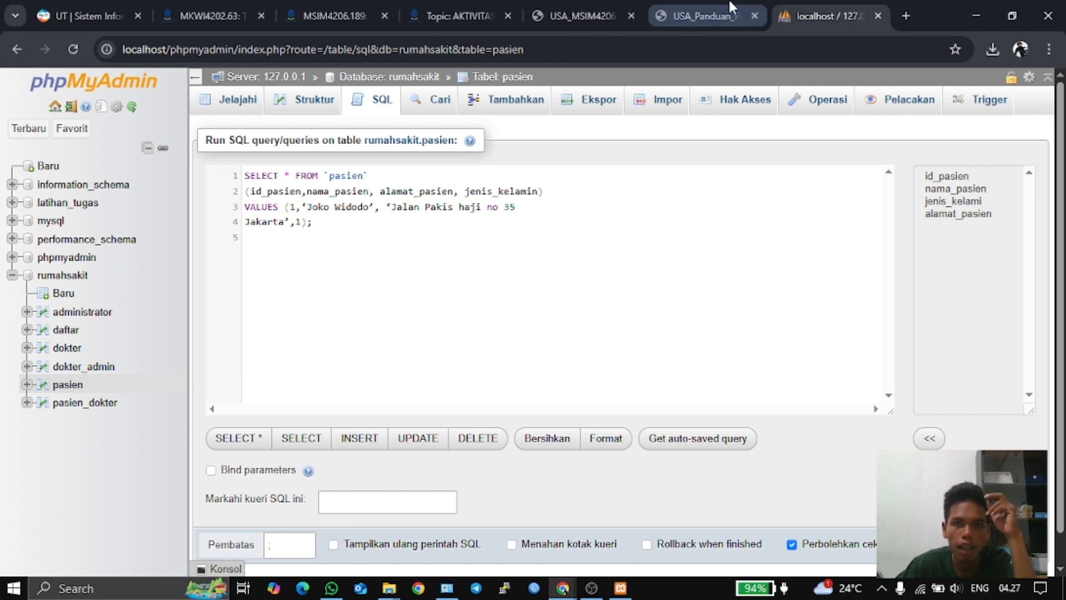
- Recheck the guide's INSERT example, then run the query, which returns a #1064 syntax error
click(696, 15)
scroll(590, 234, down, 2)
scroll(590, 228, down, 10)
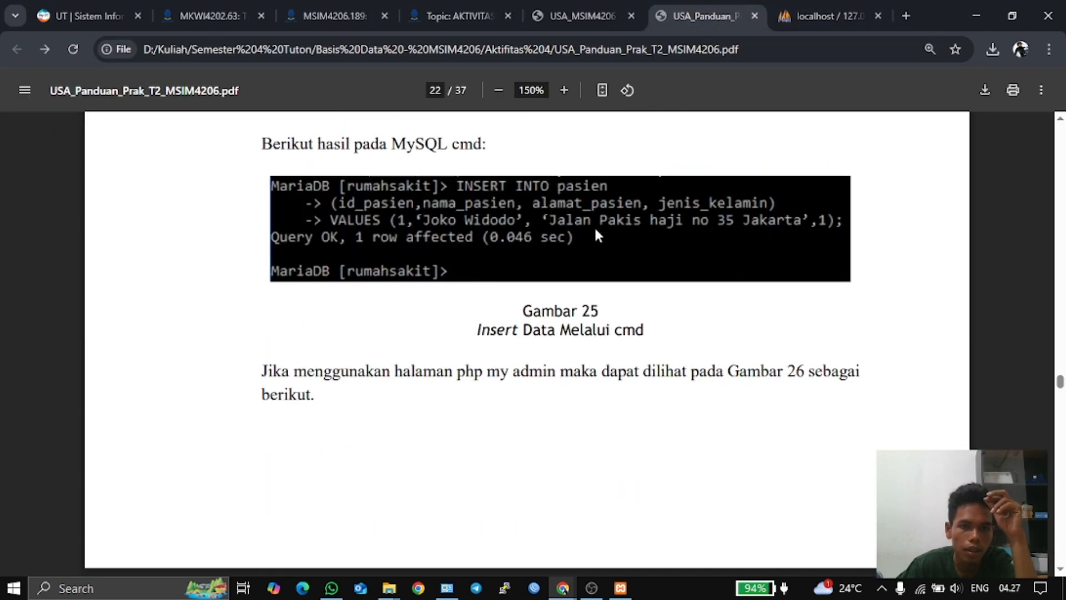
scroll(598, 227, down, 4)
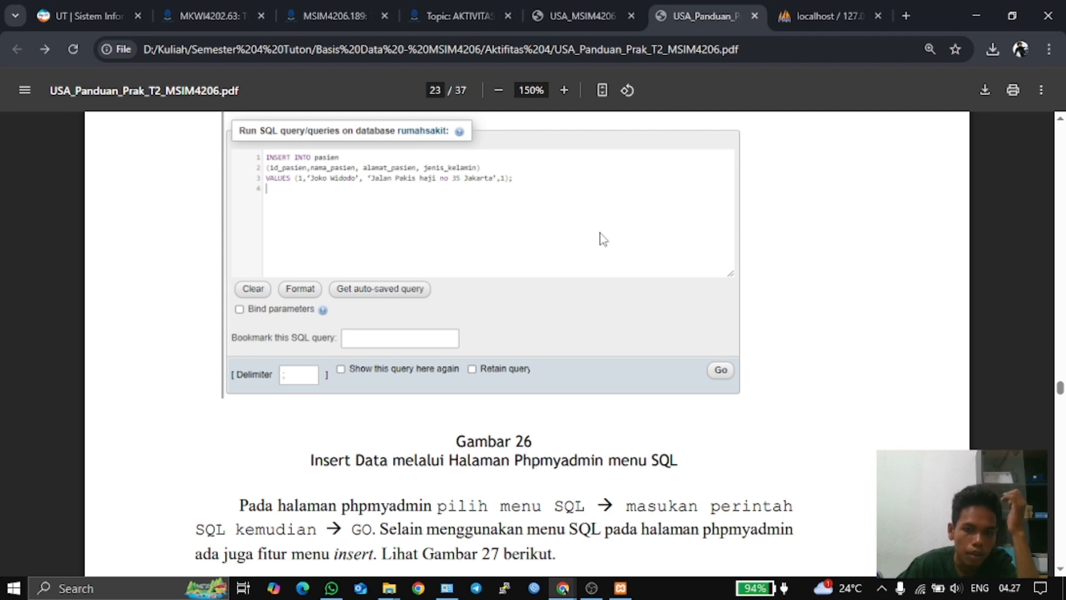
click(831, 15)
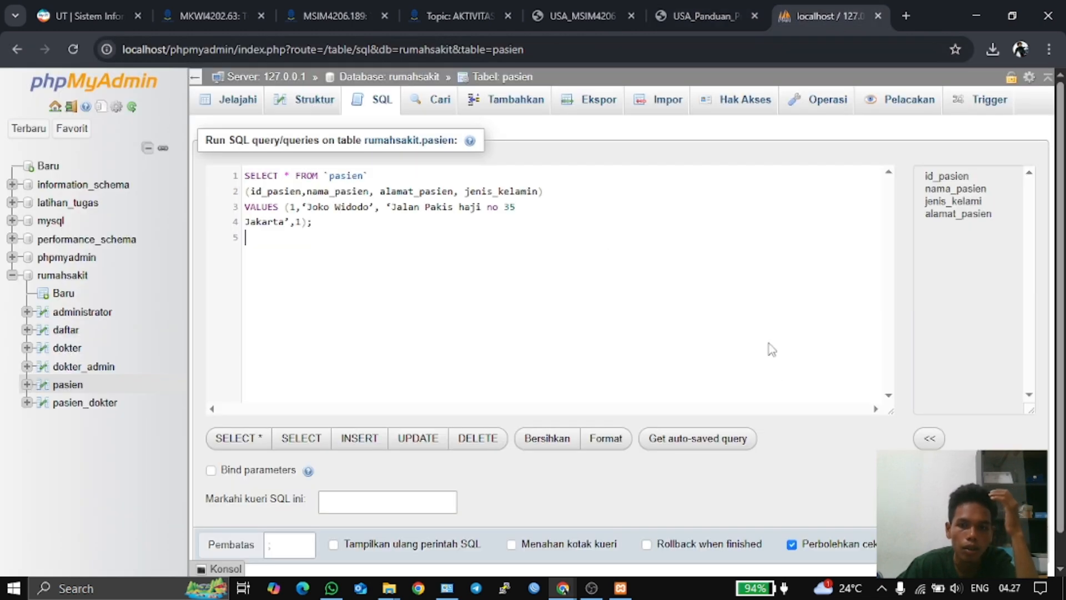
scroll(805, 476, down, 1)
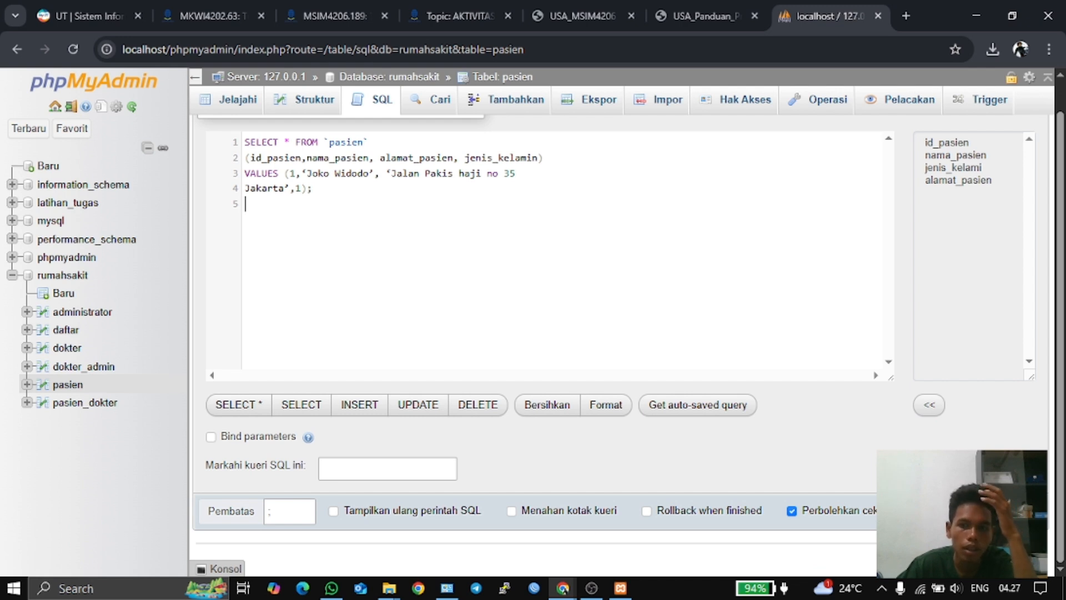
click(964, 510)
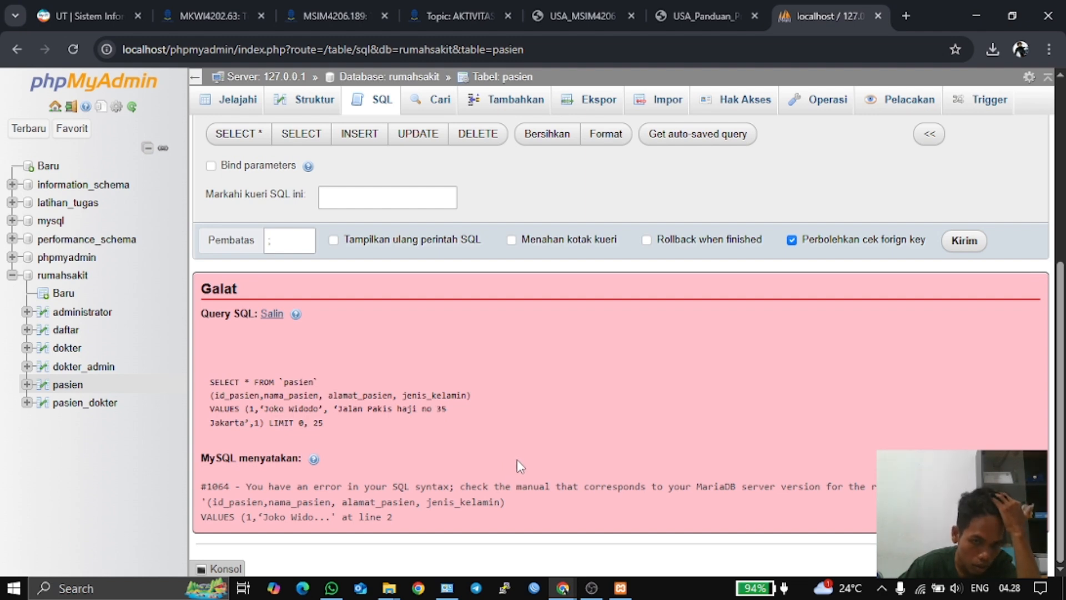
- Reopen the pasien SQL editor and paste the INSERT column list and VALUES below WHERE 1
scroll(517, 458, up, 5)
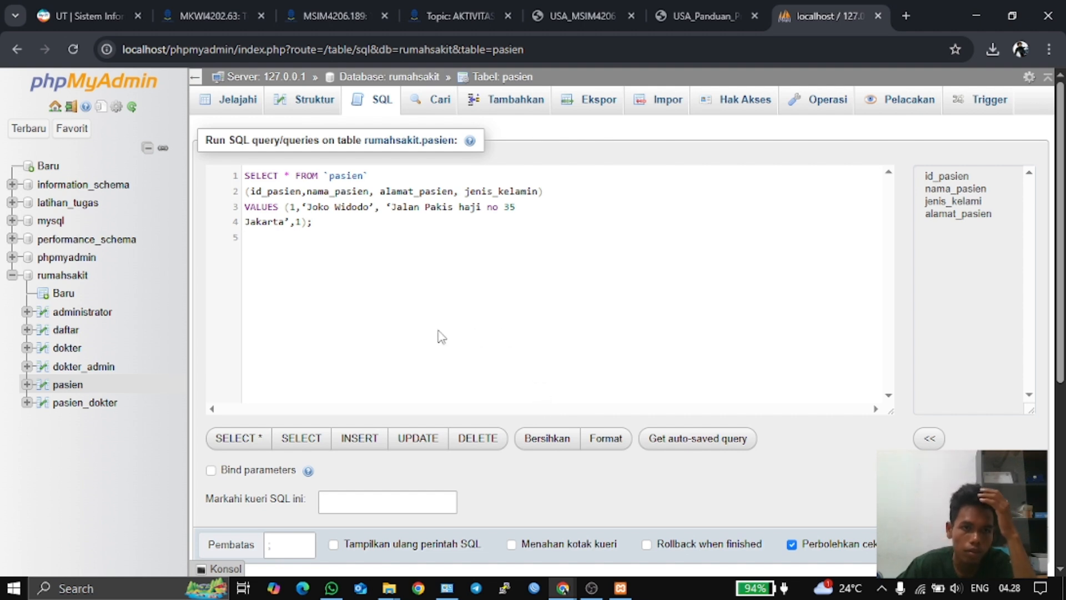
click(303, 99)
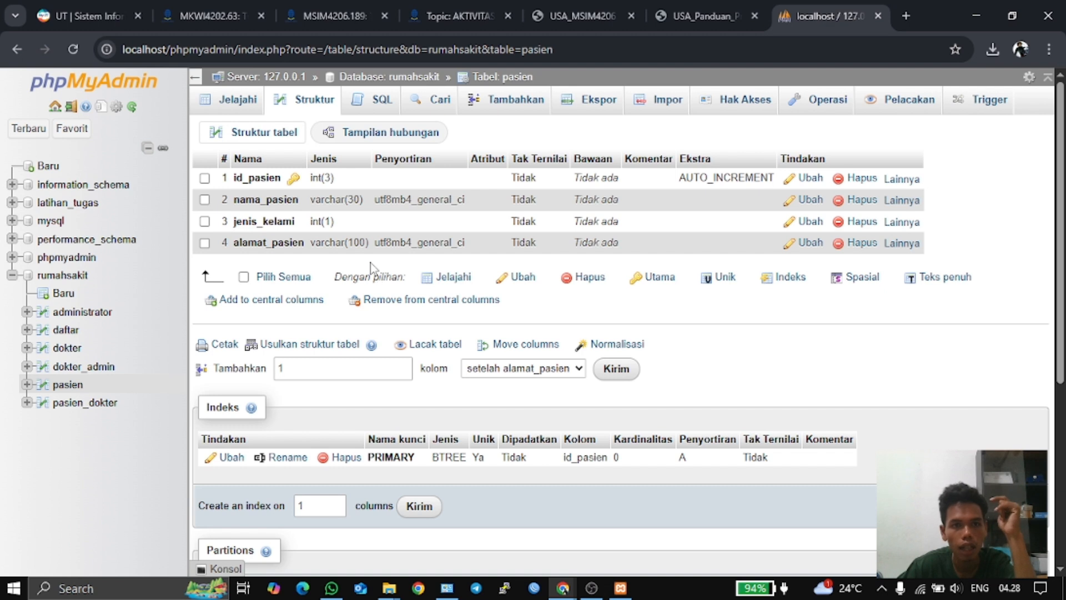
click(365, 102)
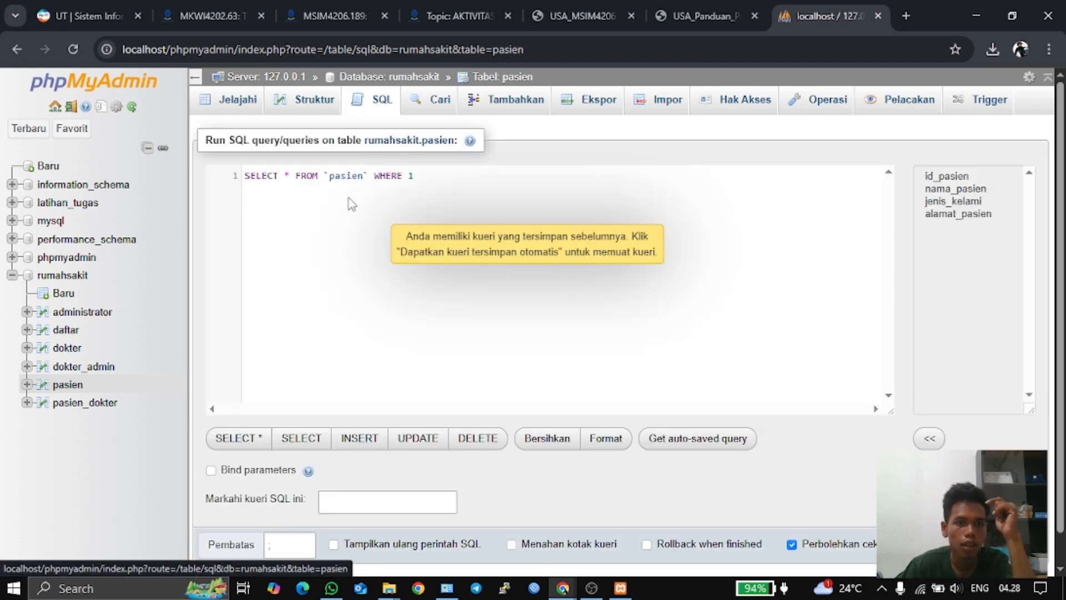
click(444, 177)
key(Return)
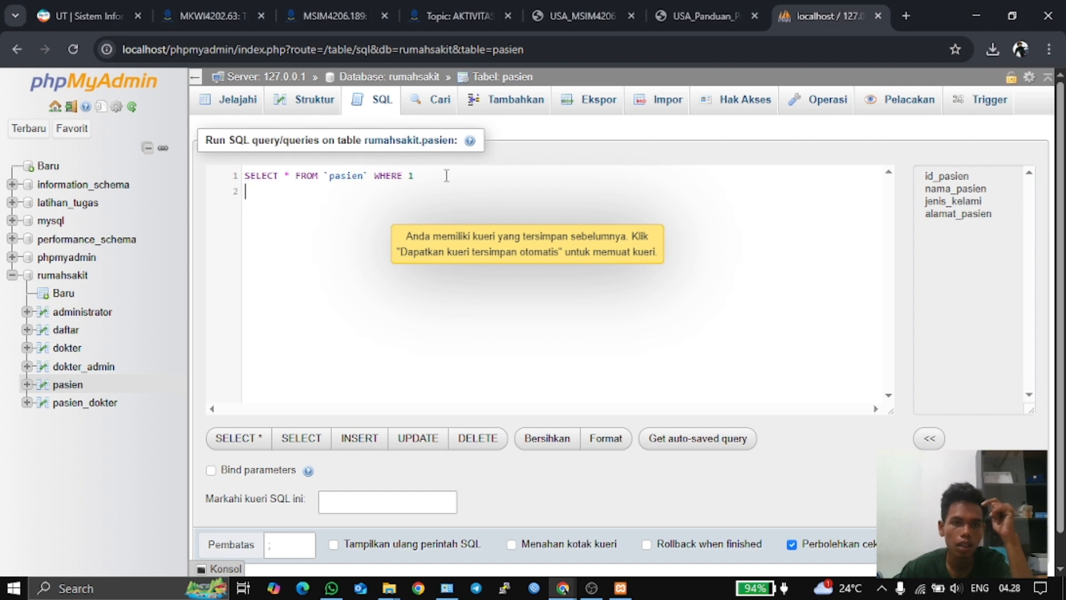
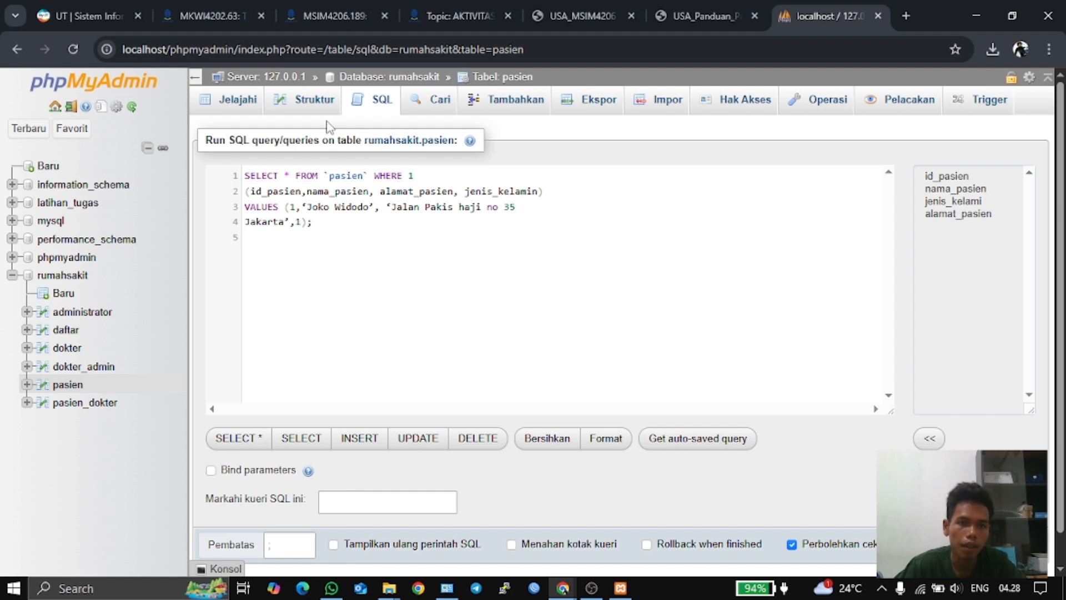
- Discard the unsaved query via the Struktur page and reopen a fresh pasien SQL editor
click(303, 102)
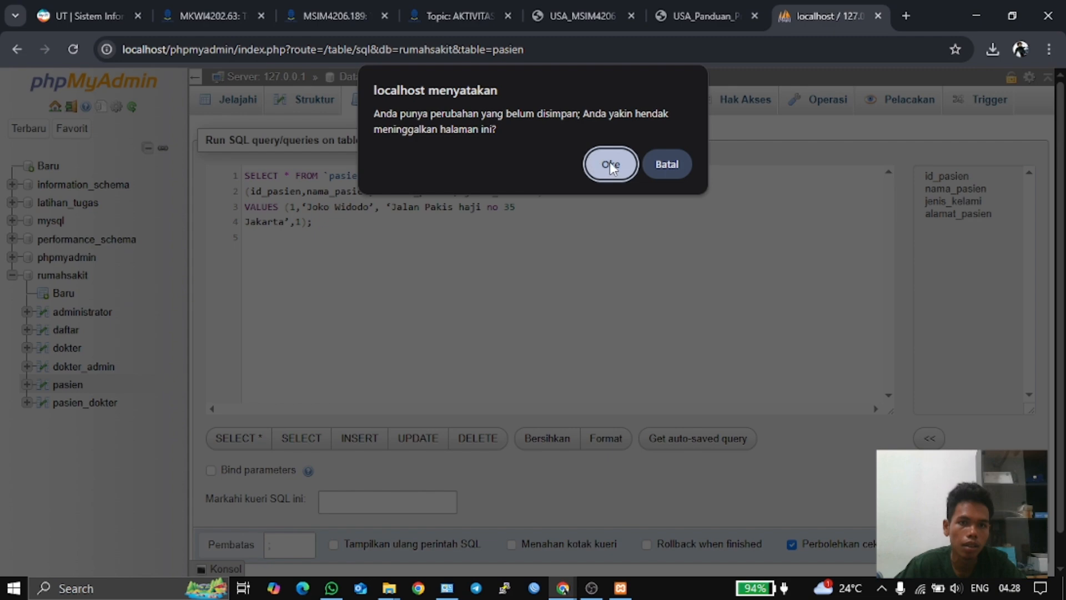
click(656, 165)
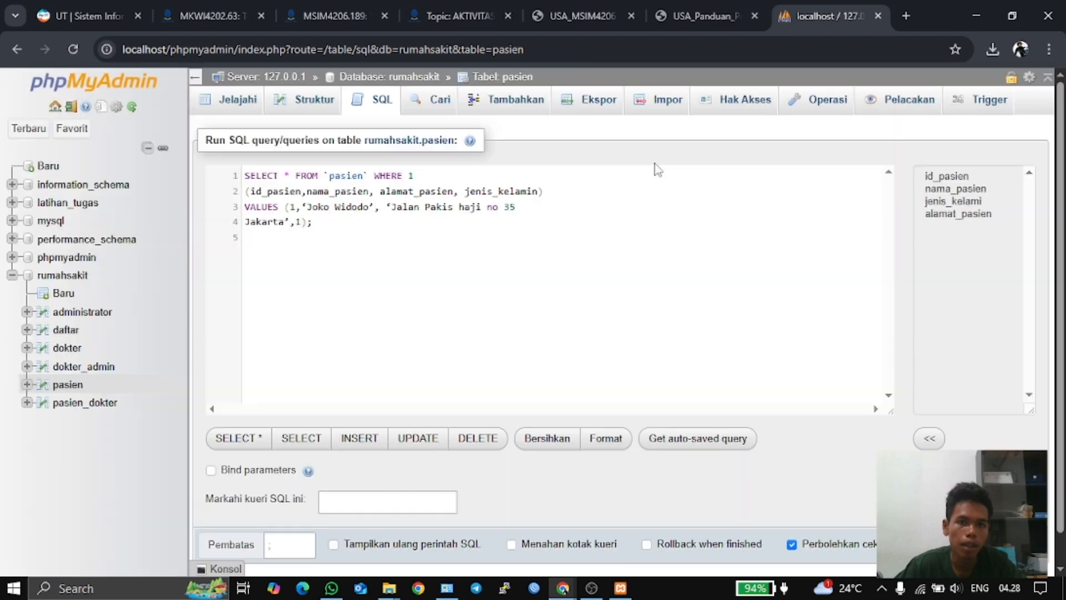
click(315, 100)
click(610, 162)
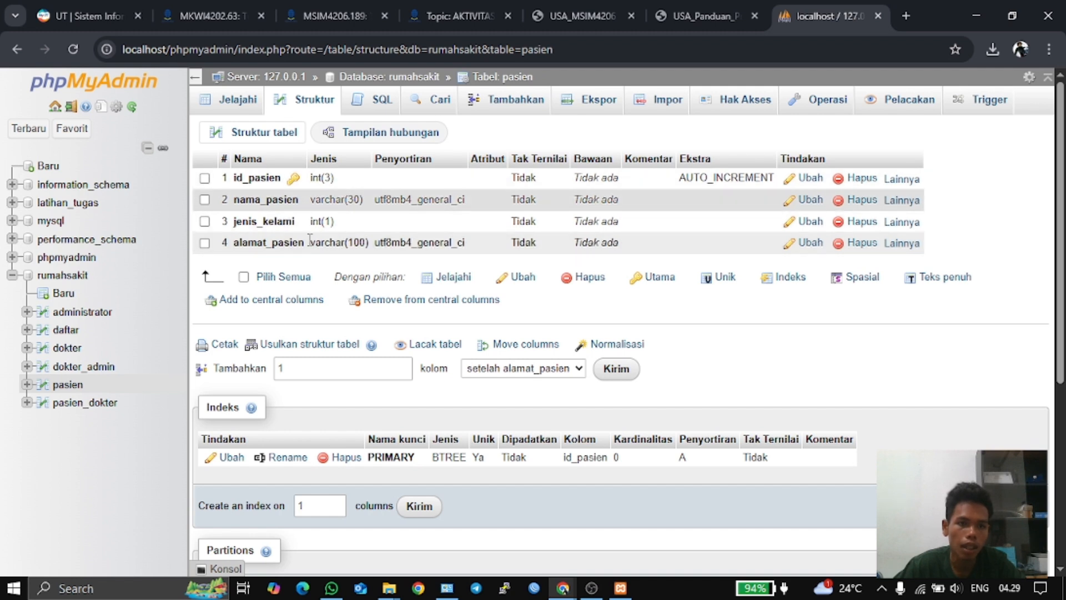
click(385, 103)
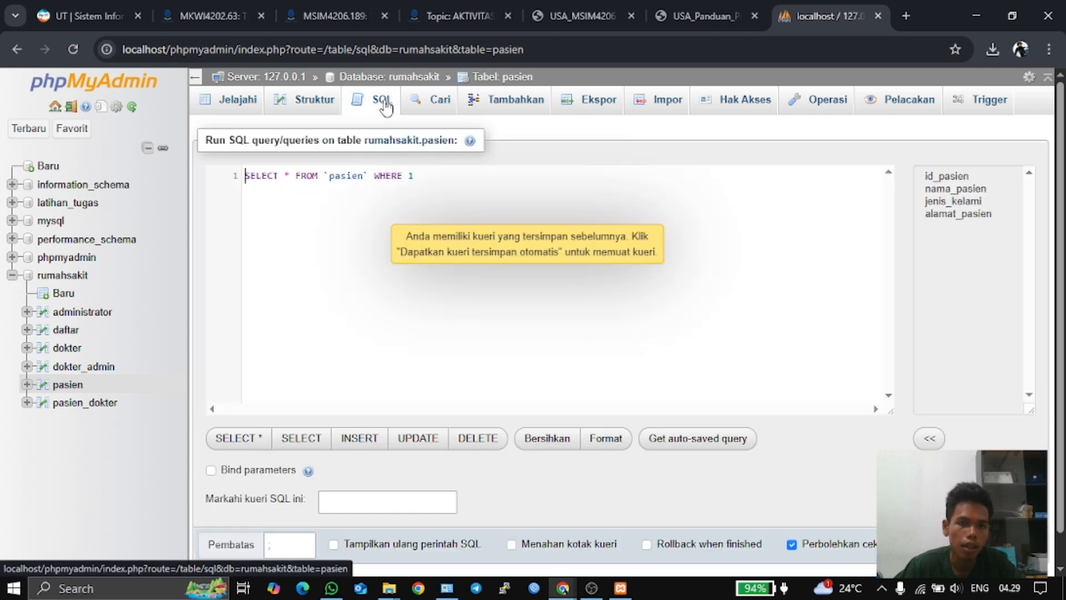
- Reopen the pasien SQL editor and paste the INSERT column list and VALUES below the default query
click(308, 101)
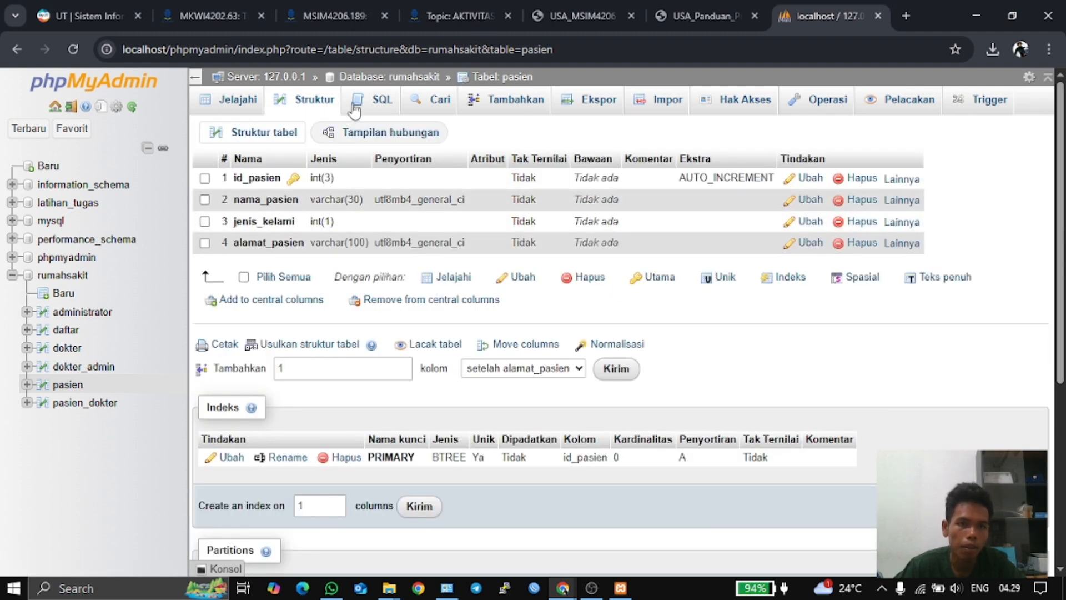
click(373, 105)
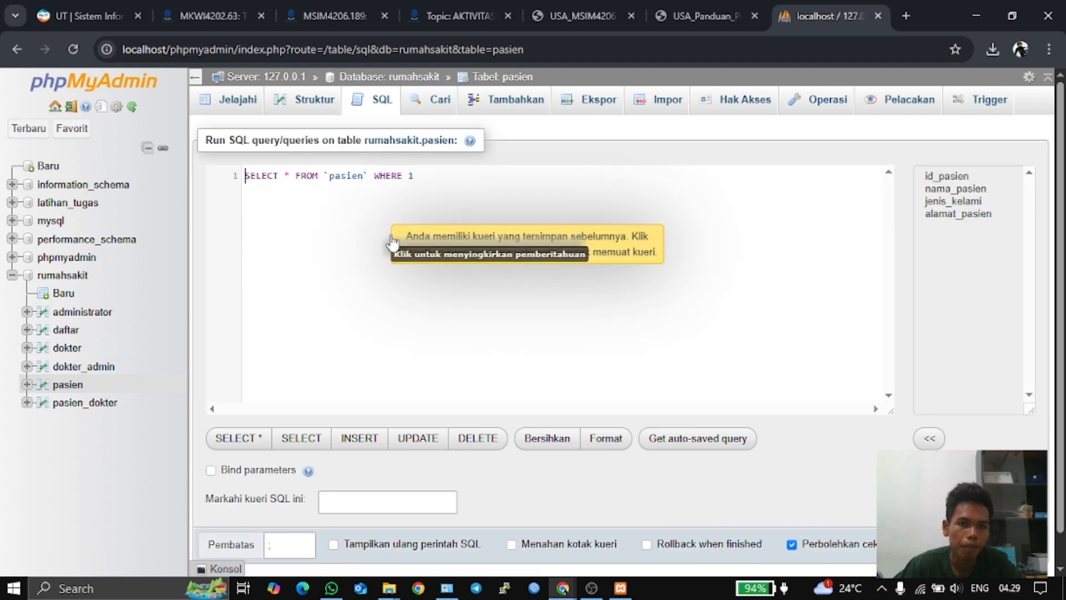
key(Return)
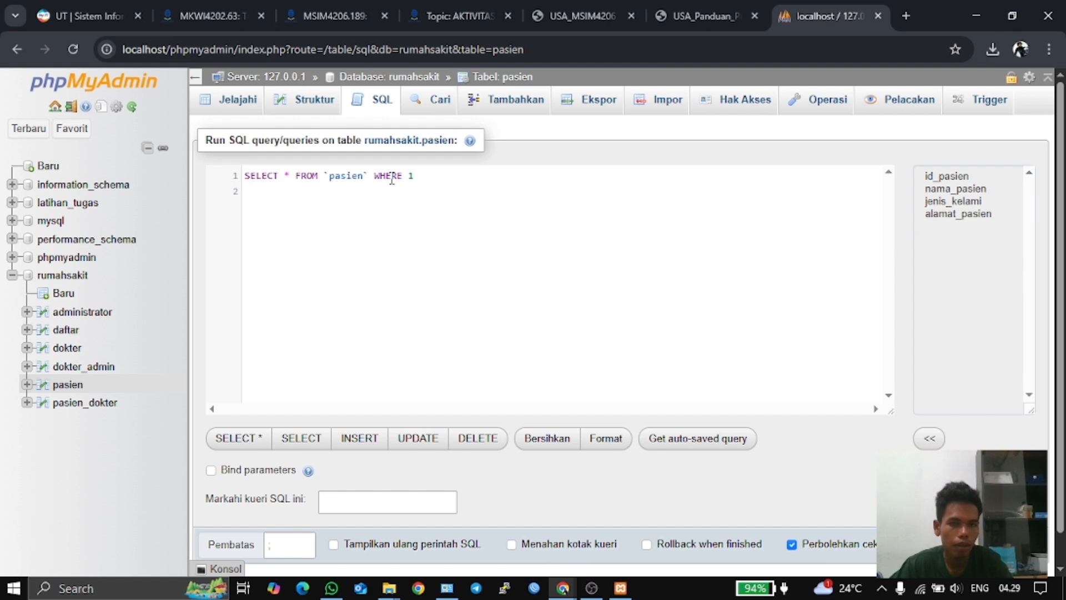
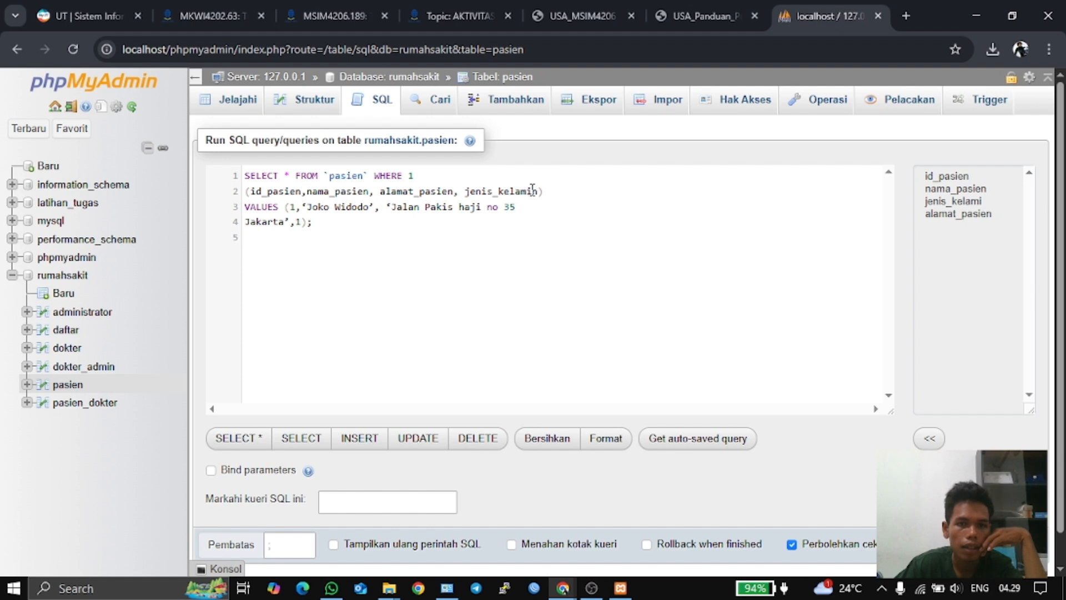
- Move the jenis_kelamin column name before alamat_pasien in the column list
drag(541, 191, 471, 191)
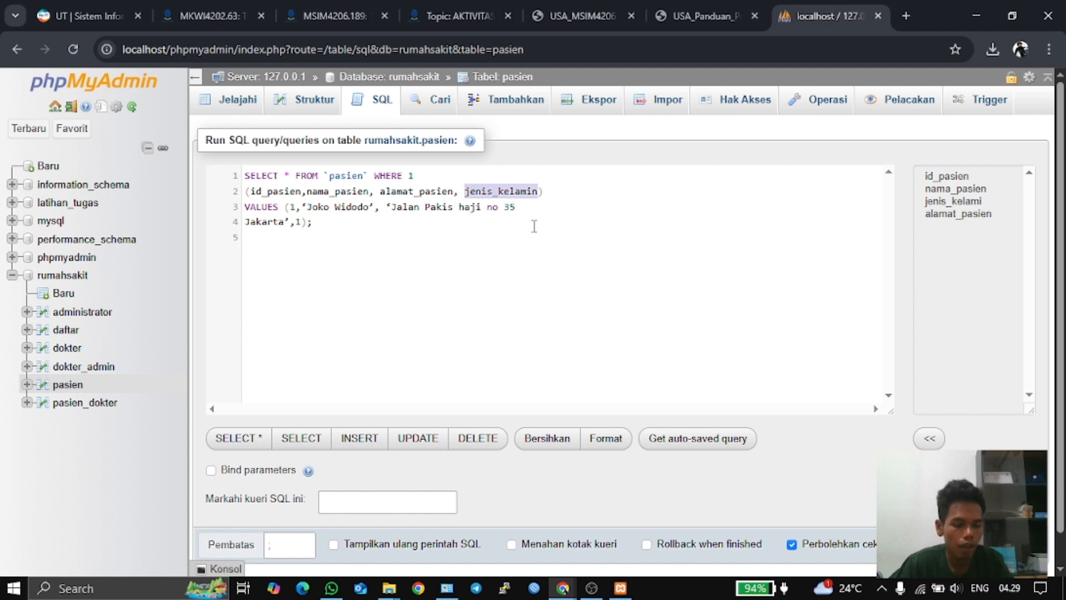
key(BackSpace)
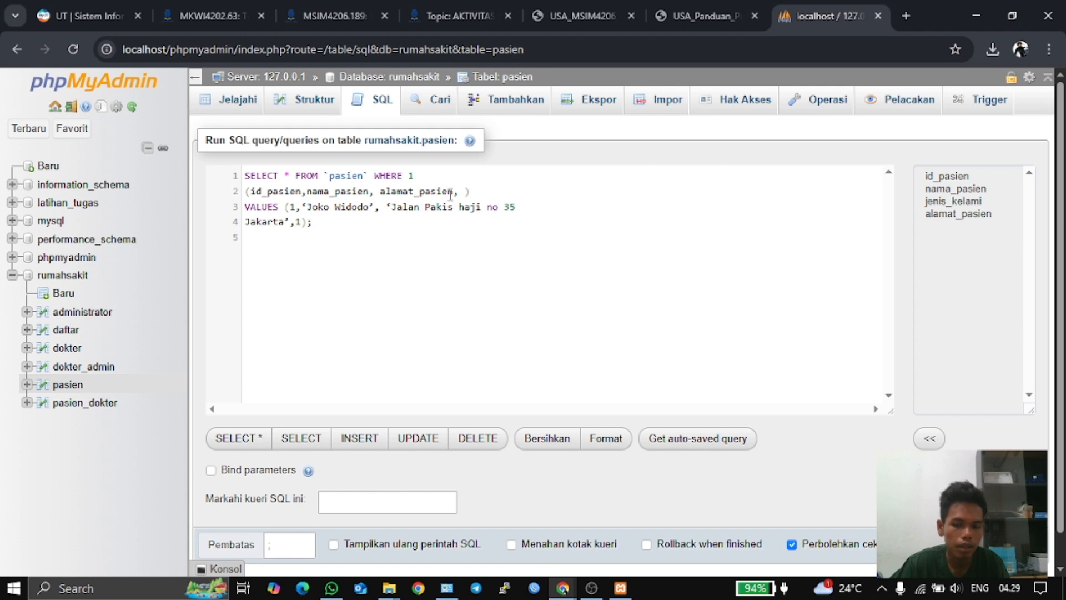
key(BackSpace)
key(BackSpace)
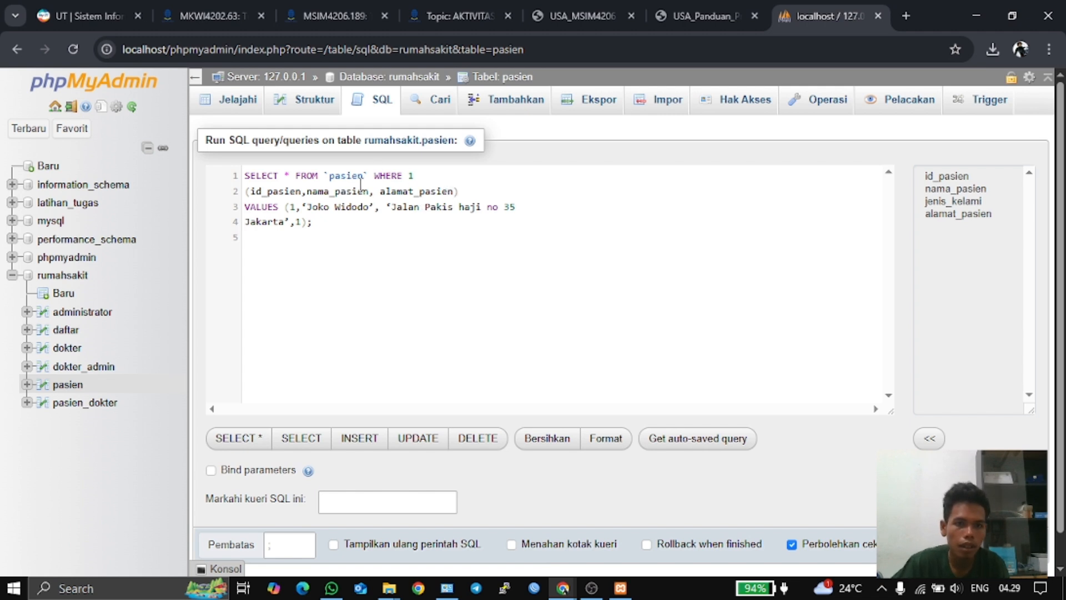
click(382, 191)
text(jenis_kelamin)
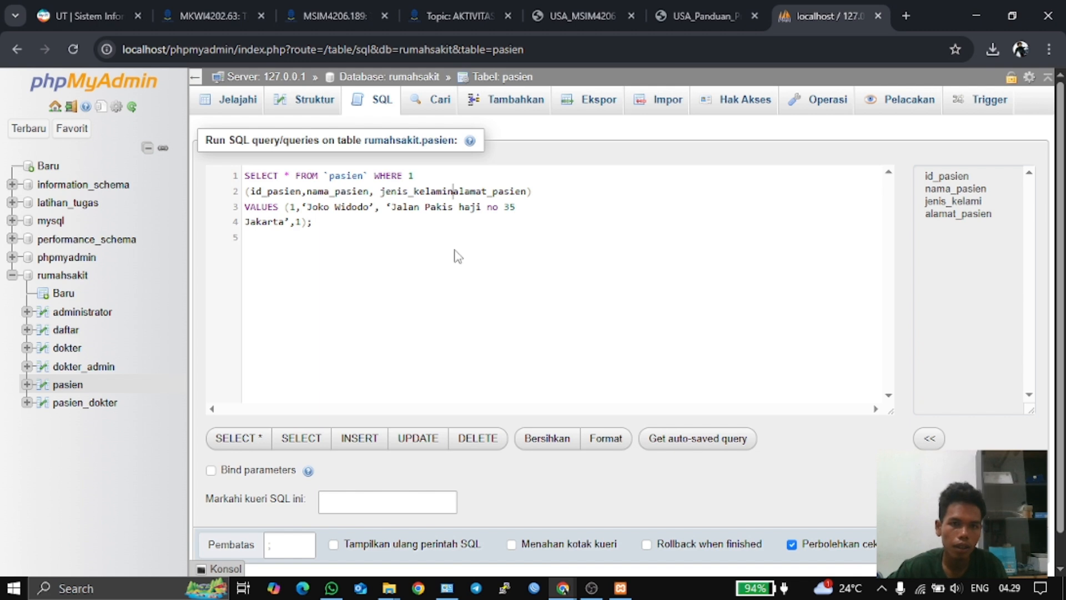
text(,)
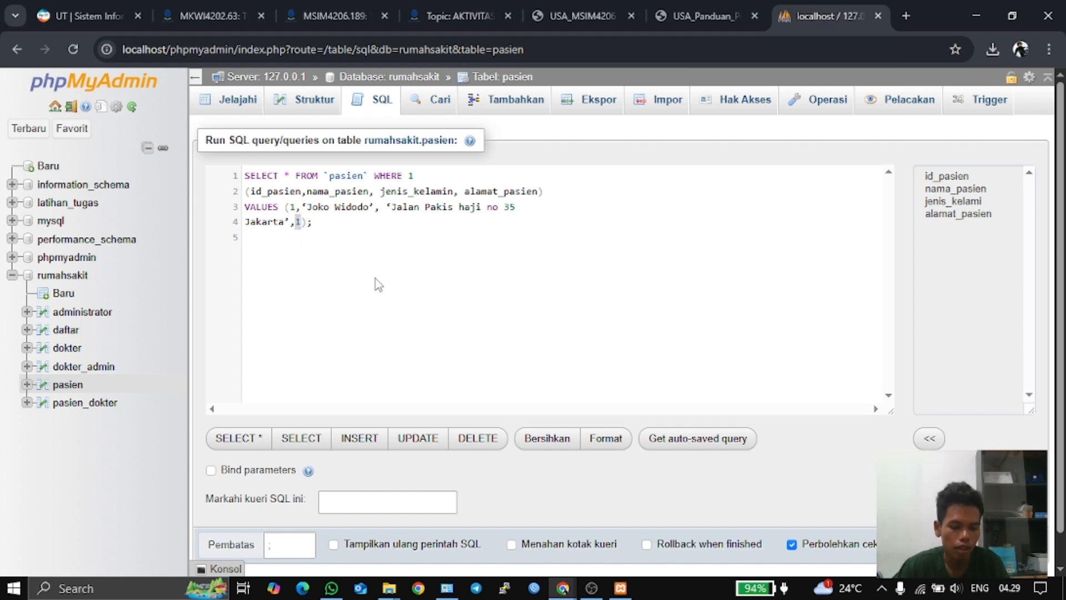
- Move value 1 to follow the patient name, then run the query, which returns #1064 again
key(BackSpace)
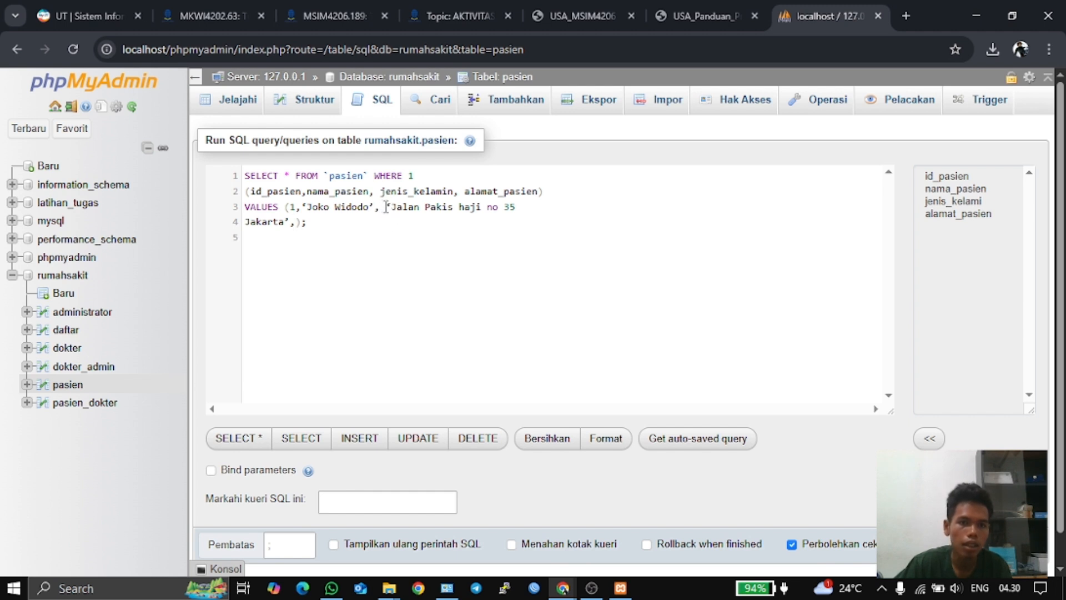
text(1)
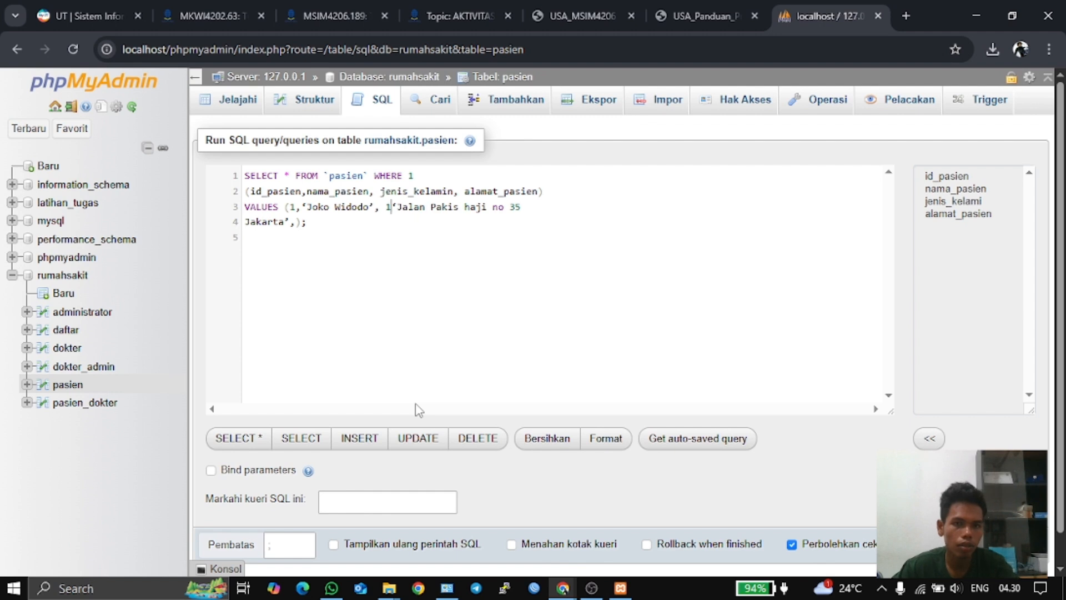
text(,)
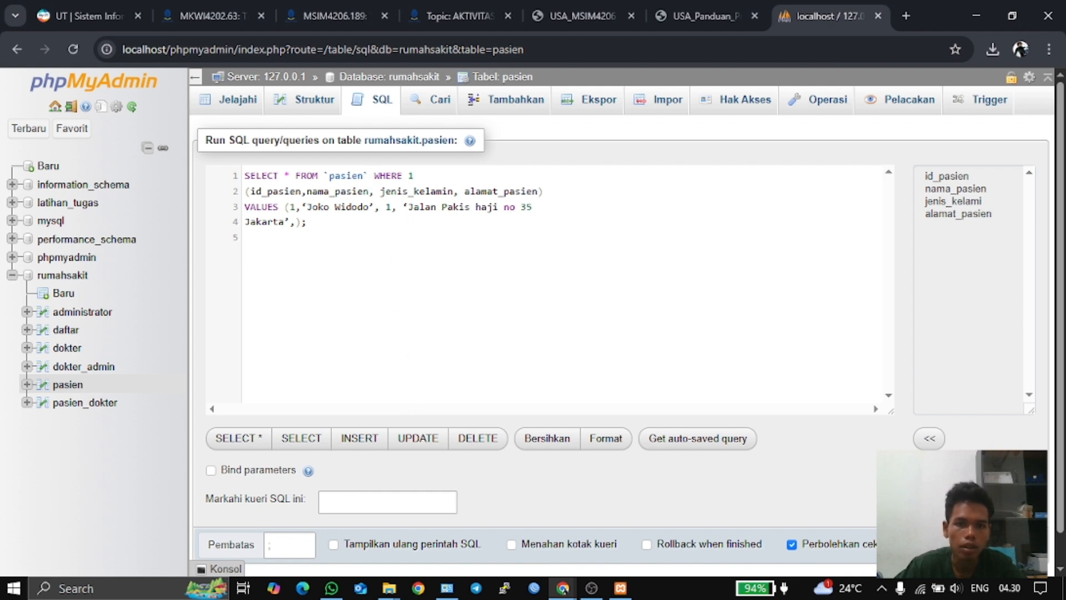
click(964, 545)
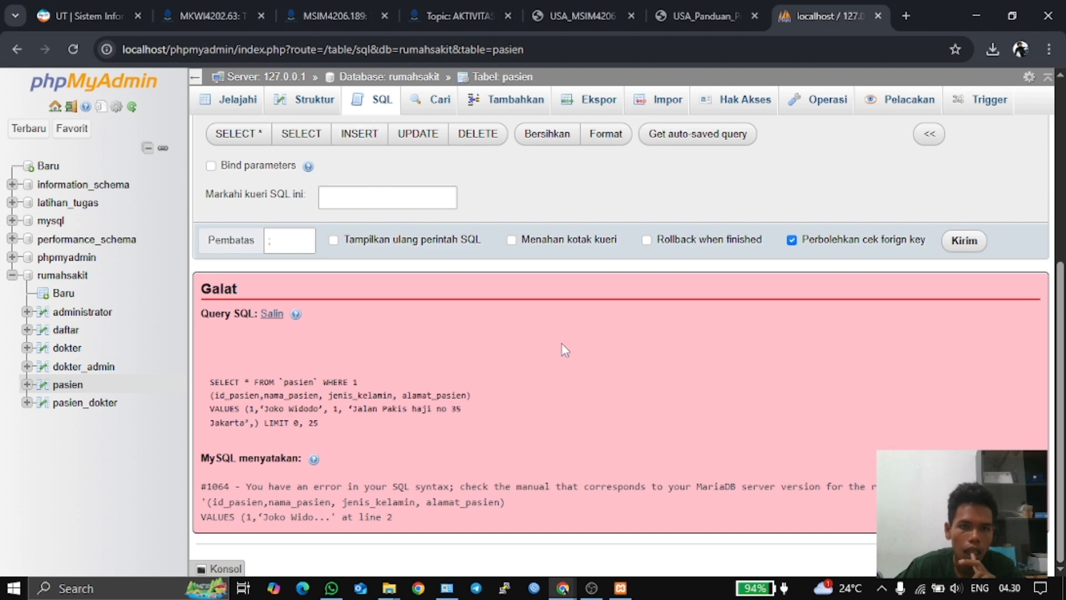
scroll(562, 343, up, 5)
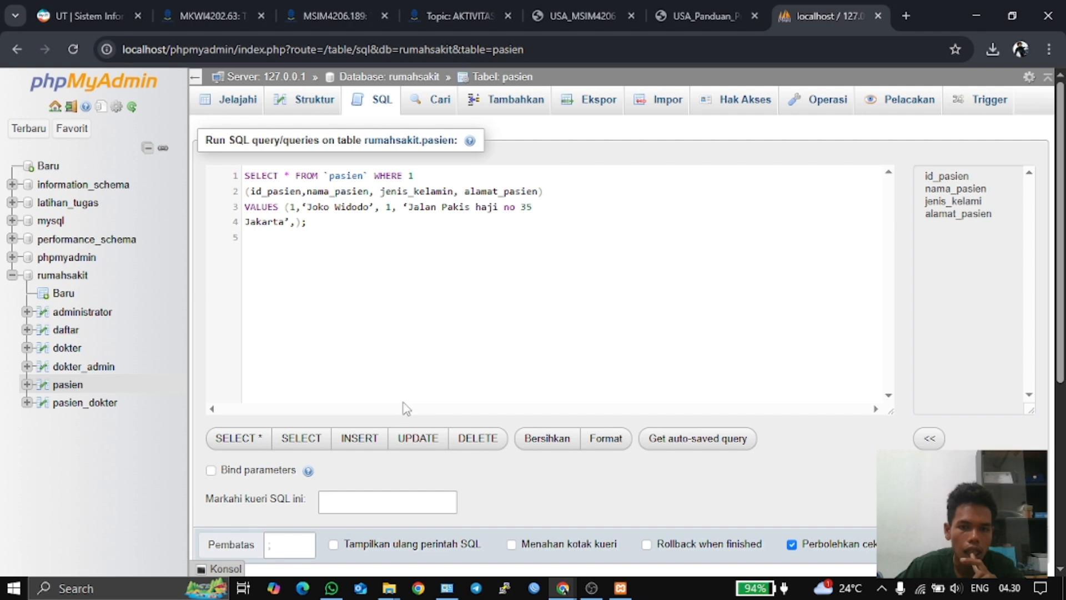
- Clear the SQL editor, leave for the pasien structure, and return to the guide's Gambar 26 INSERT example
click(548, 442)
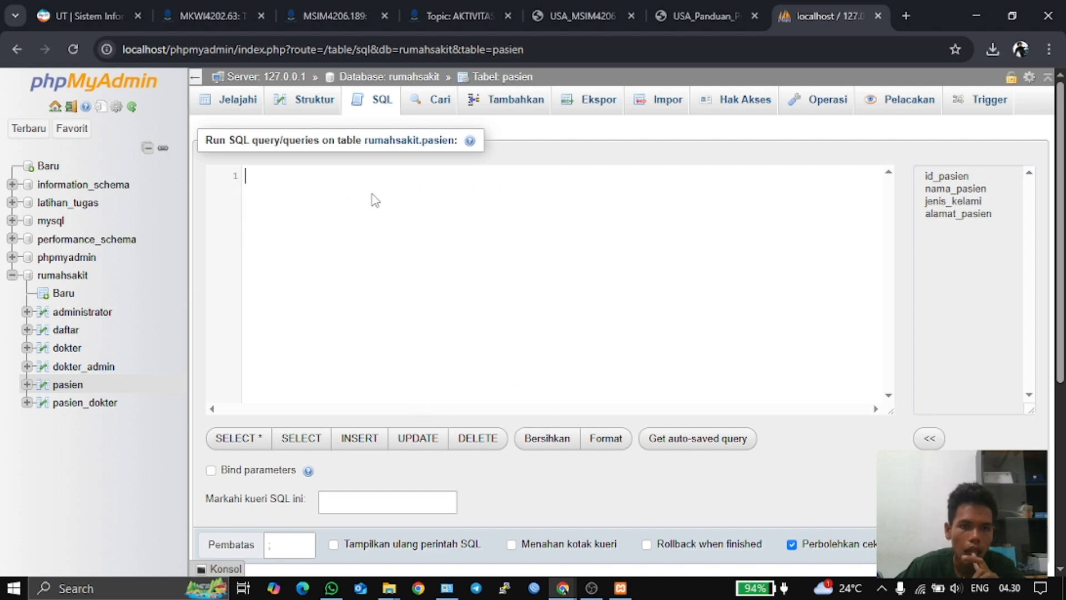
click(297, 101)
click(588, 171)
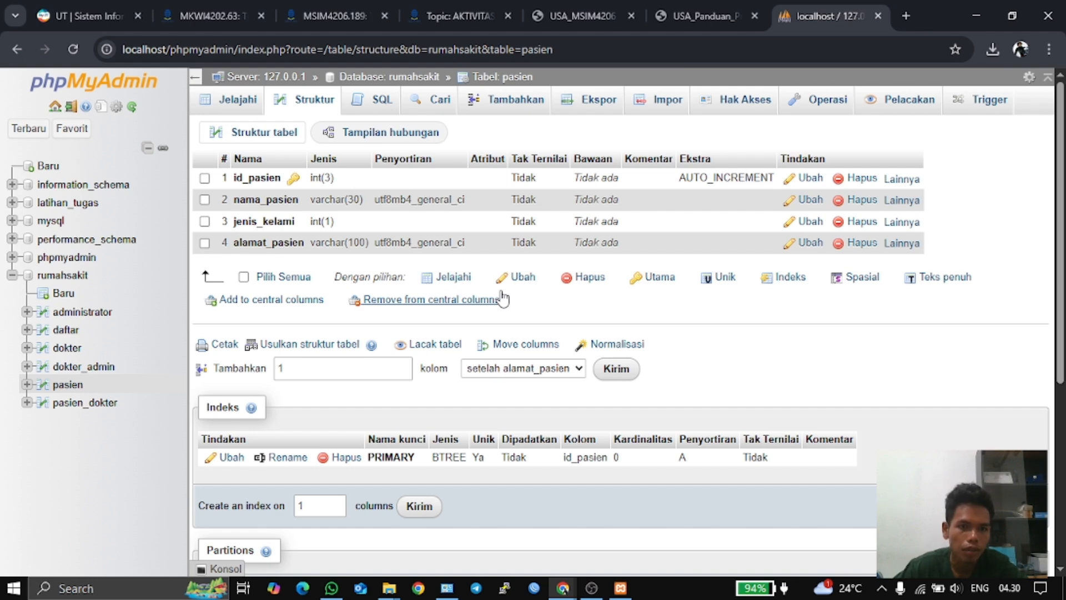
click(705, 8)
scroll(492, 334, up, 1)
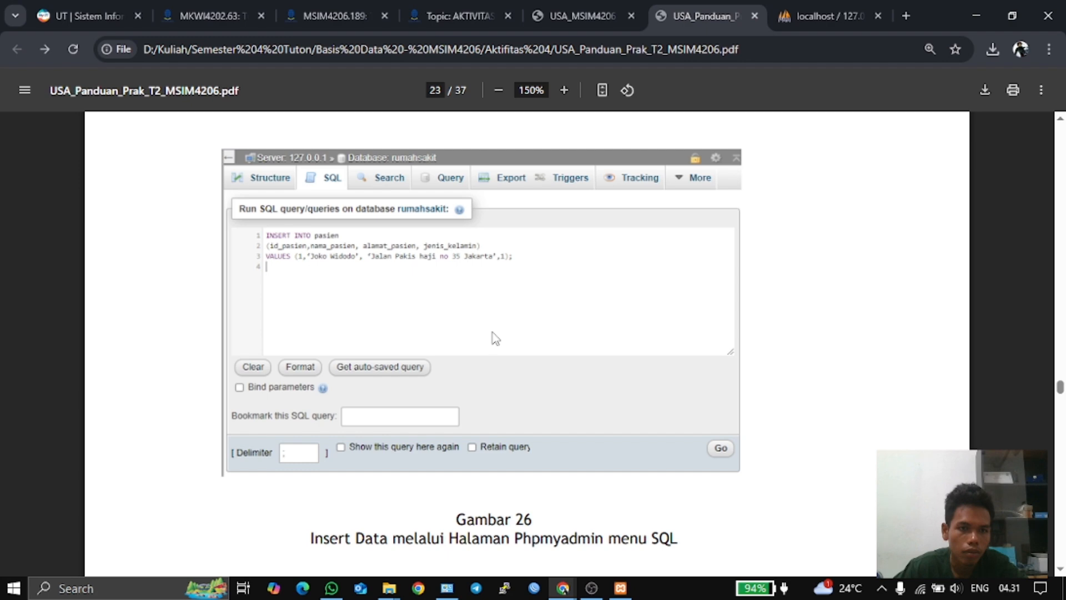
- Scroll the guide PDF through Gambar 26 and 27, glancing at the phpMyAdmin tab in between
scroll(495, 338, down, 8)
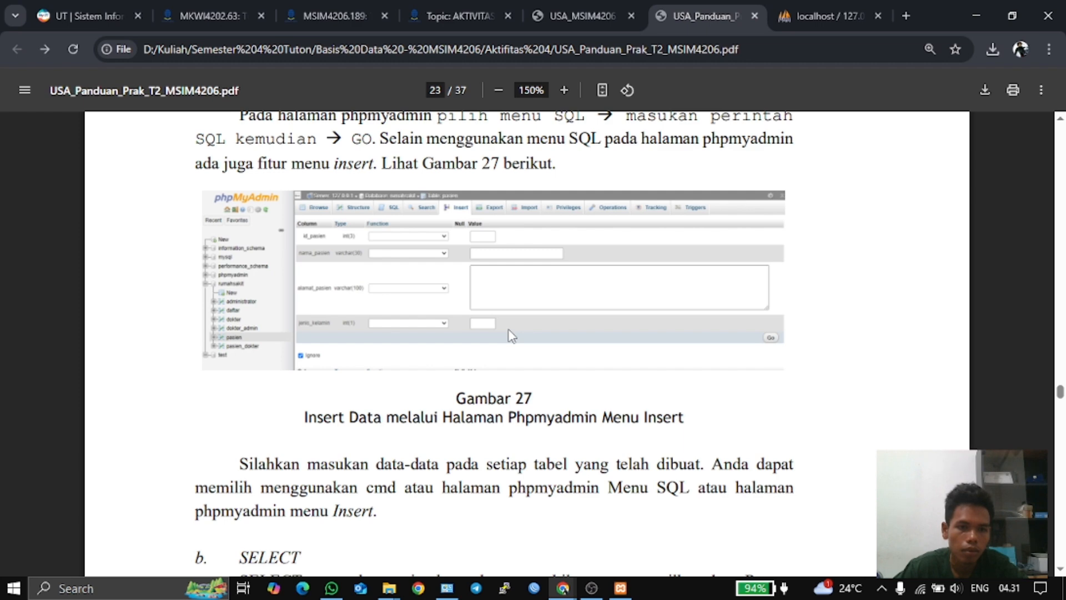
scroll(511, 336, down, 3)
scroll(512, 336, up, 4)
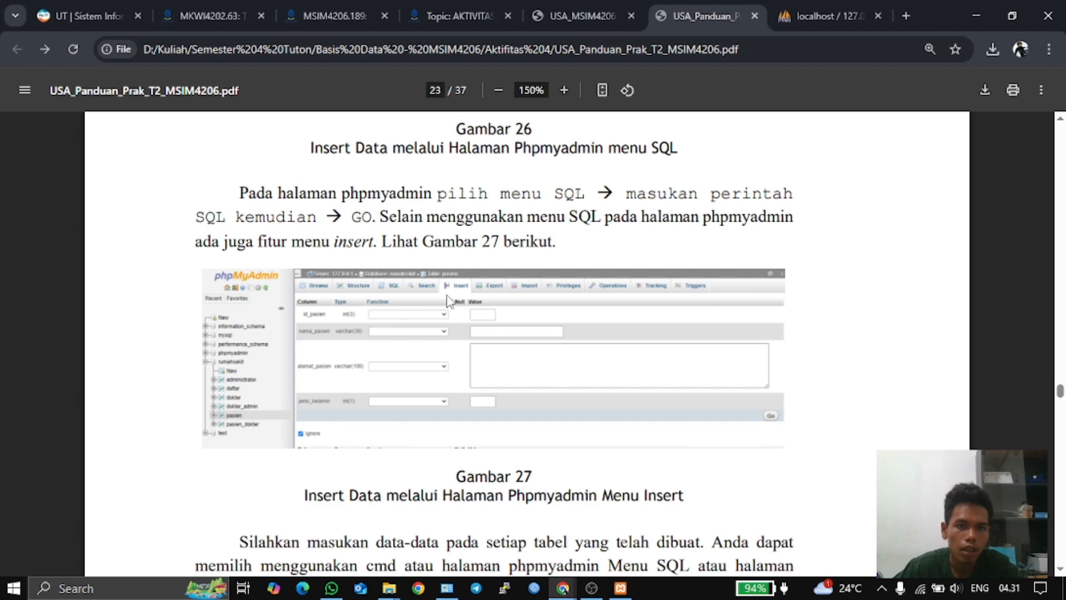
scroll(481, 309, up, 4)
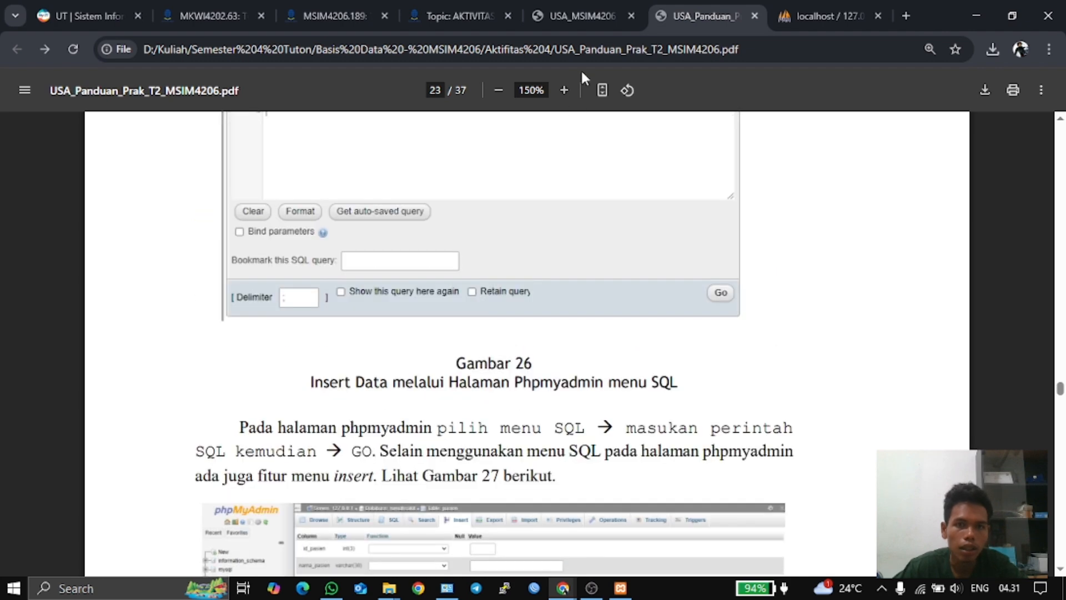
click(791, 12)
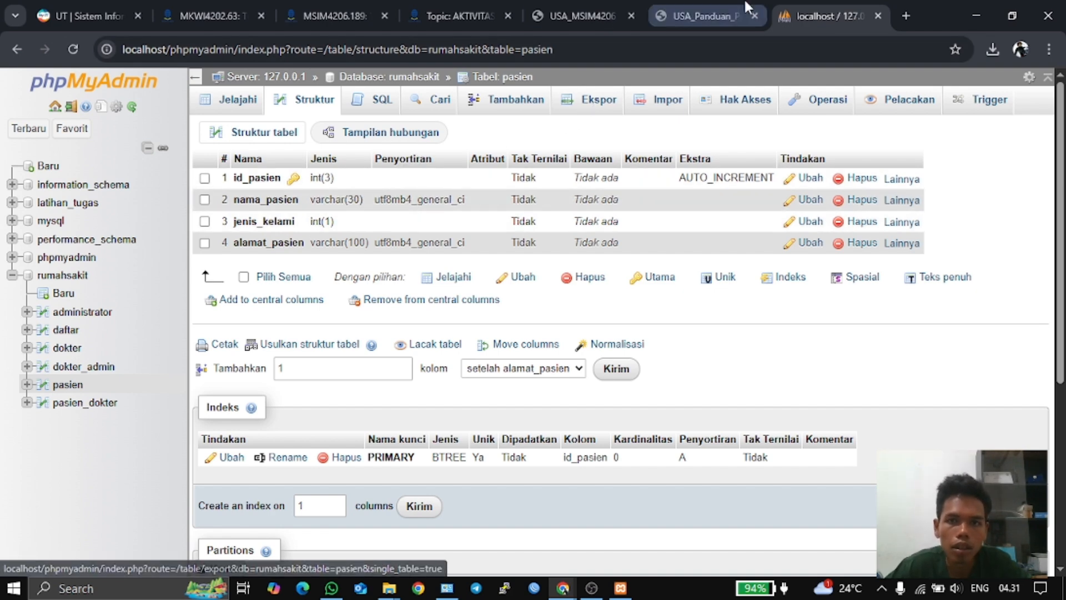
click(704, 15)
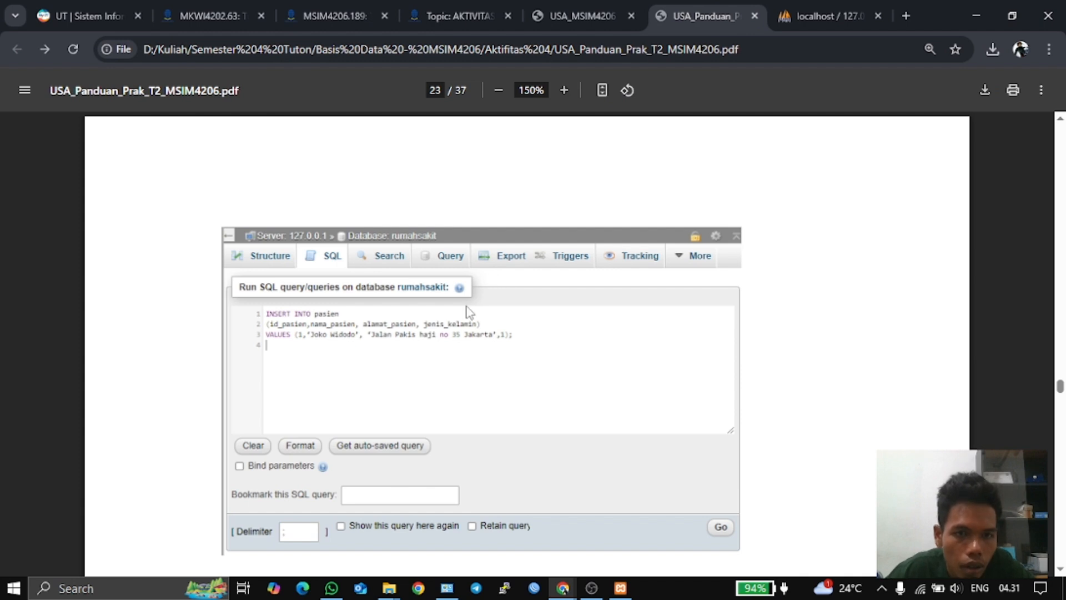
scroll(496, 274, down, 8)
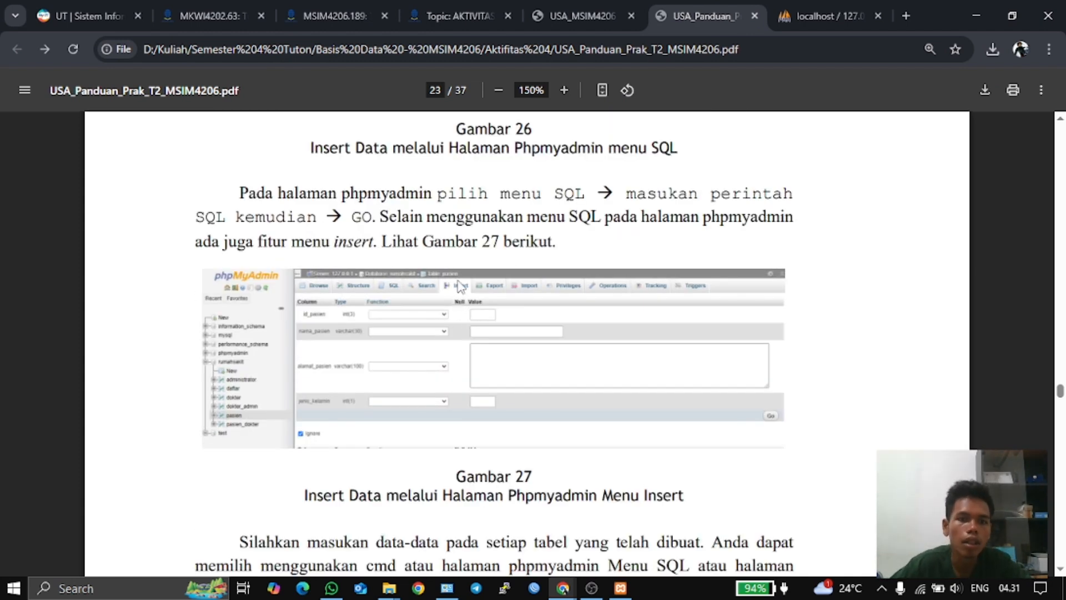
click(809, 1)
- Open the pasien insert form and browse the id_pasien function list without choosing one
click(502, 100)
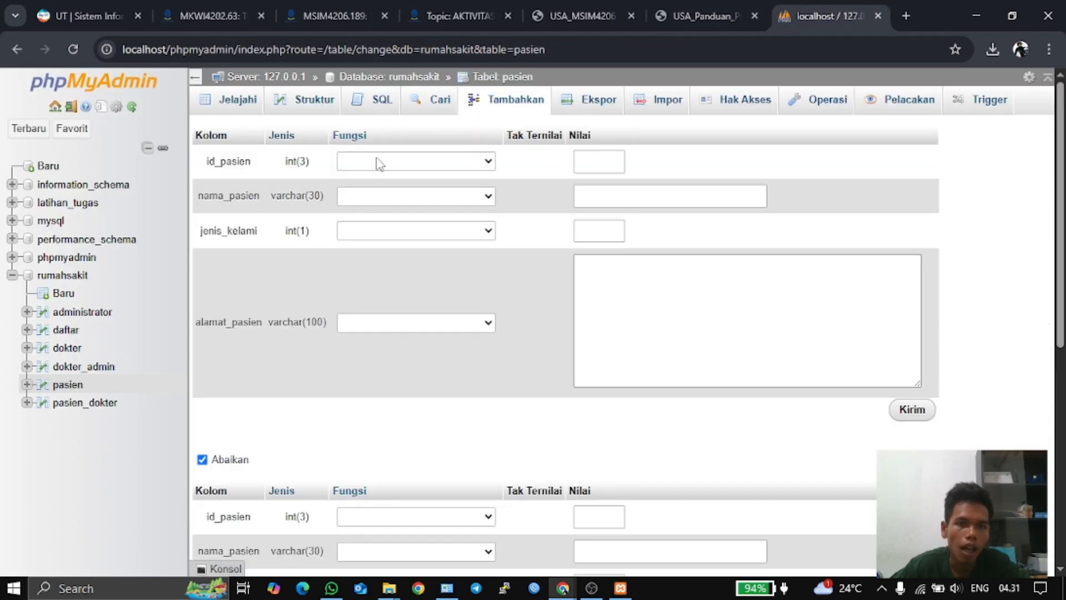
click(379, 163)
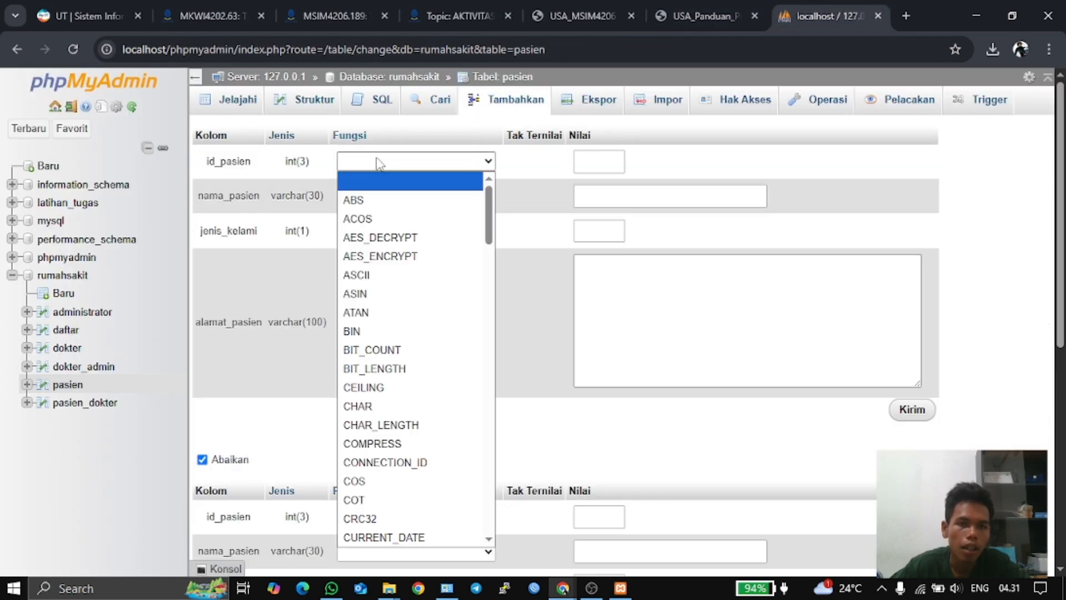
click(415, 163)
click(410, 162)
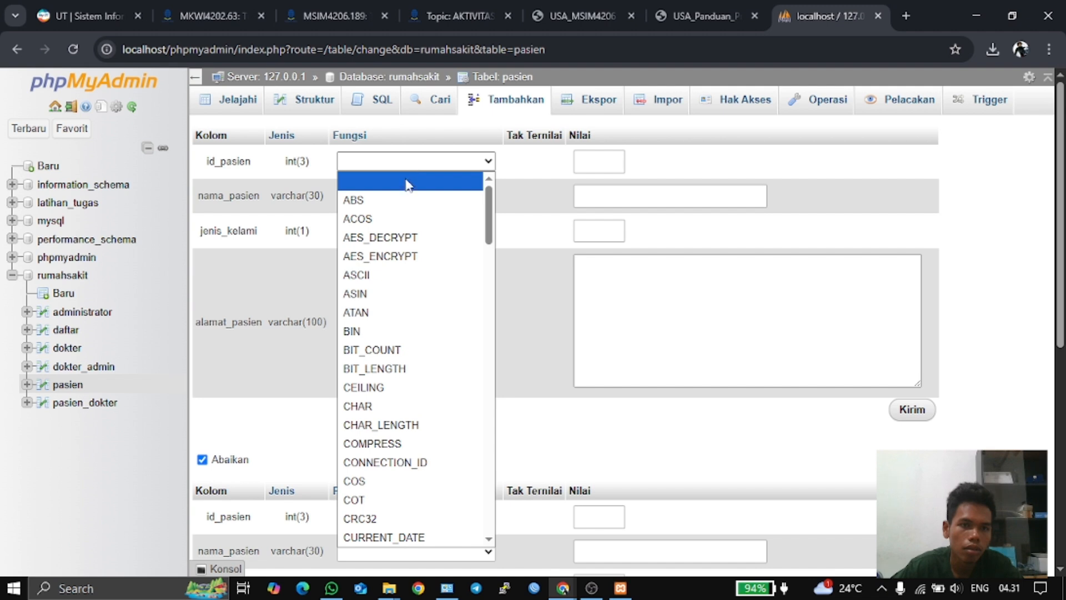
scroll(409, 277, down, 20)
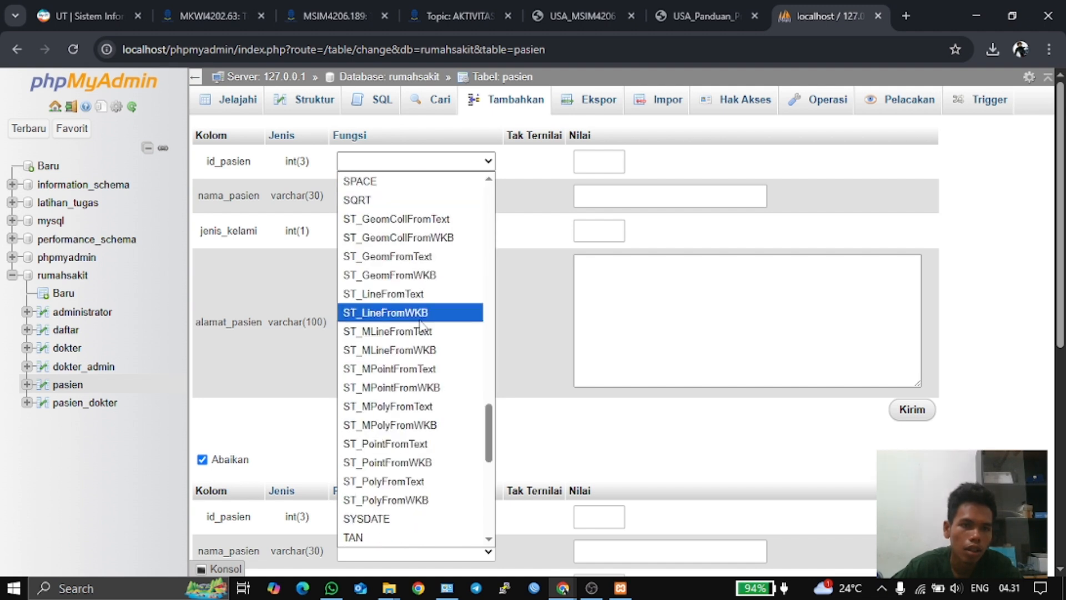
scroll(421, 323, down, 10)
scroll(422, 318, up, 20)
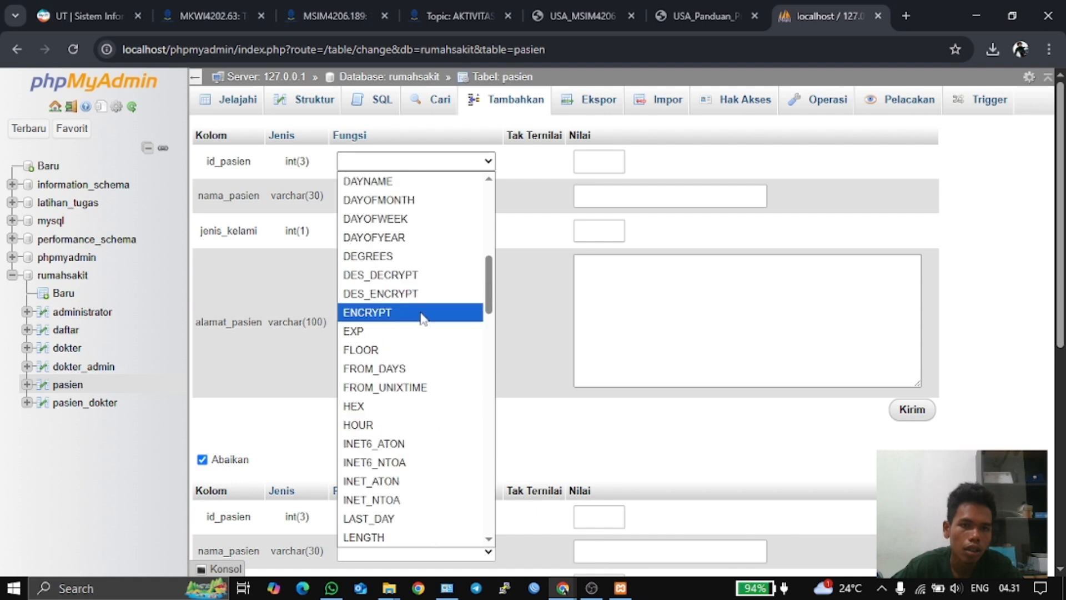
scroll(422, 316, up, 8)
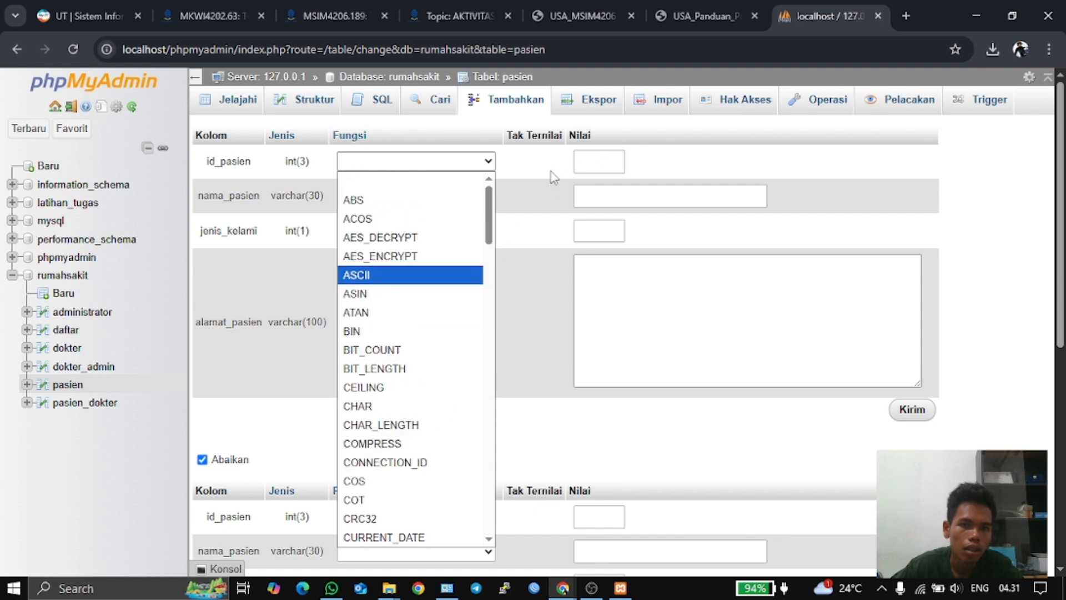
click(517, 166)
click(592, 161)
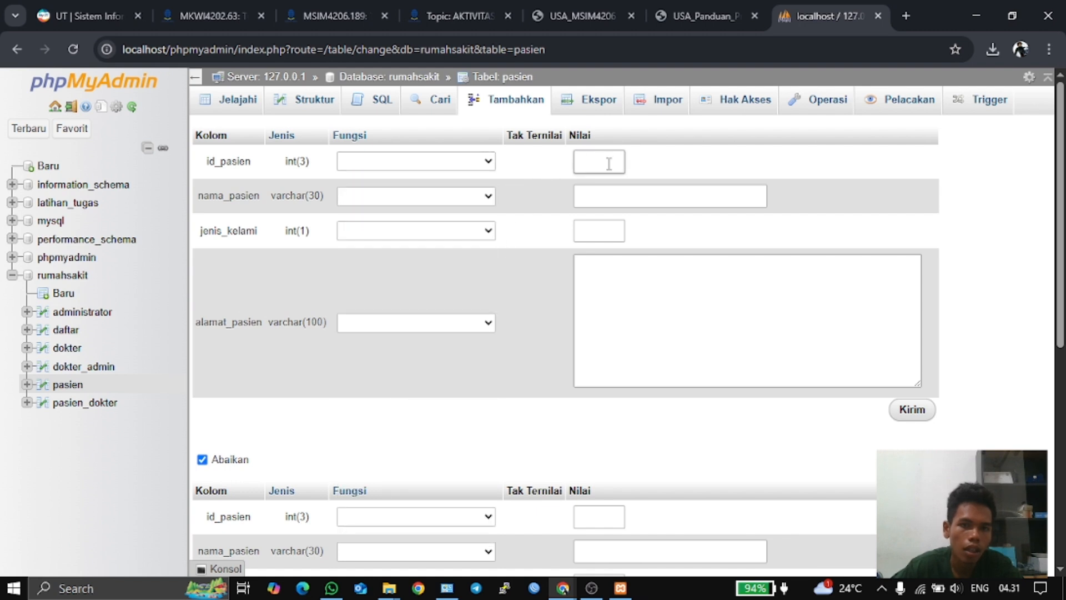
- Enter id_pasien 1 and the patient's name, checking the guide's INSERT example
text(1)
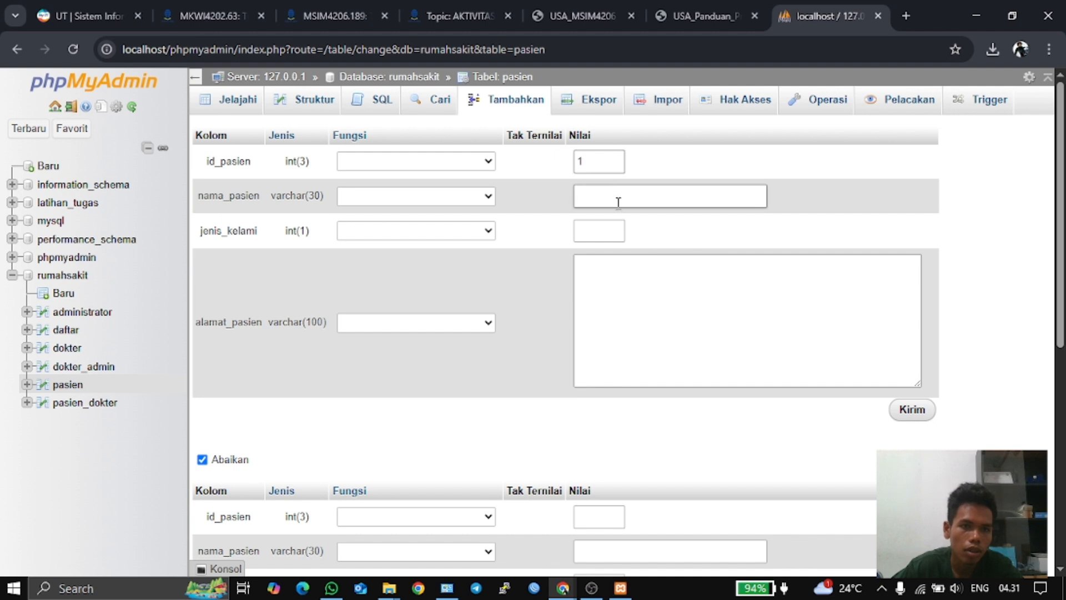
click(647, 196)
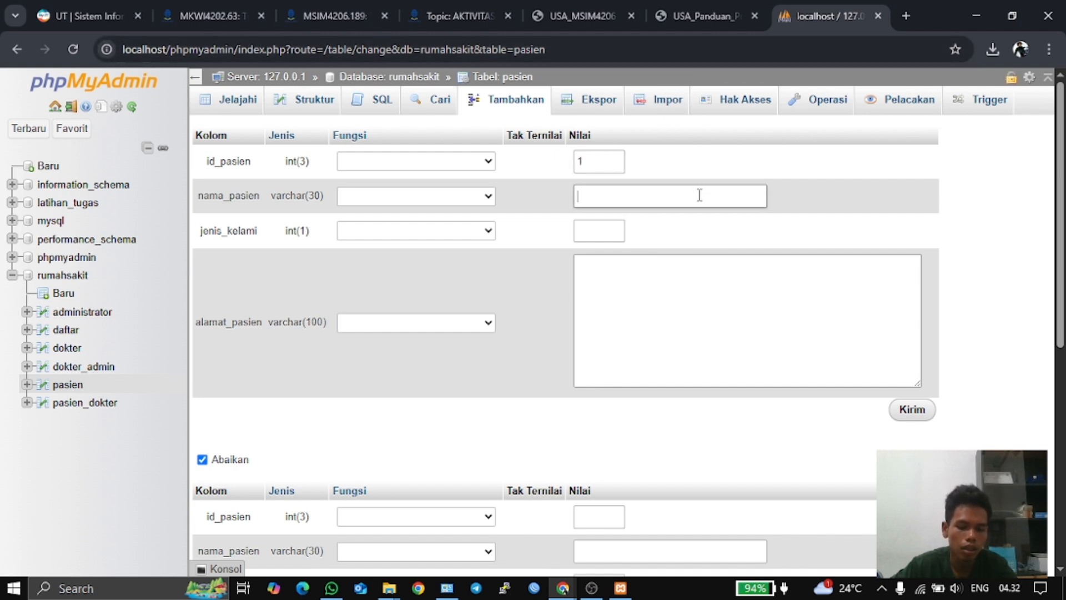
text(joko)
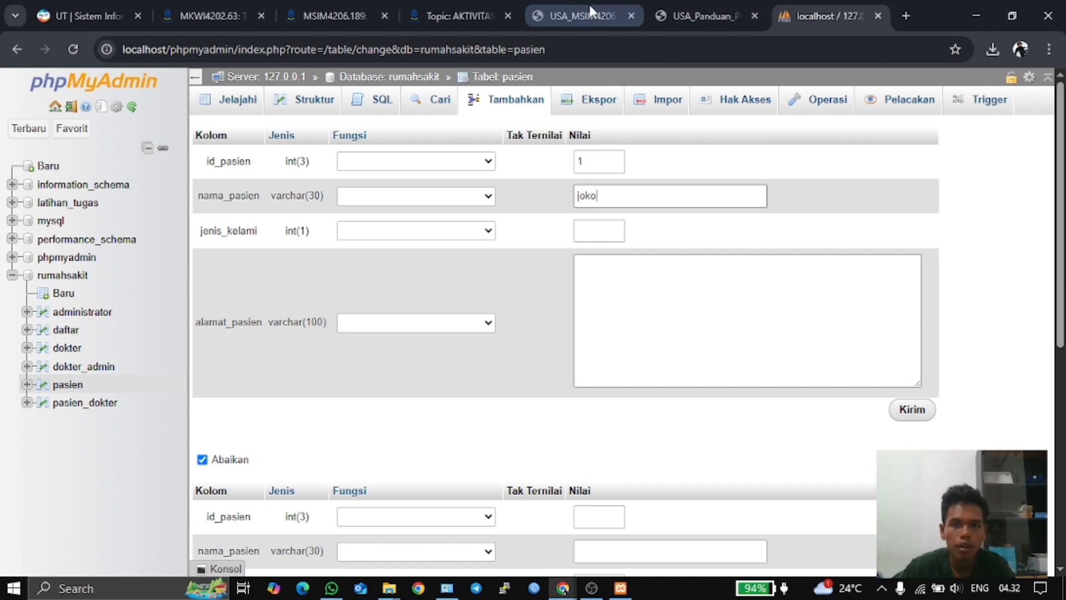
click(696, 16)
scroll(480, 399, up, 20)
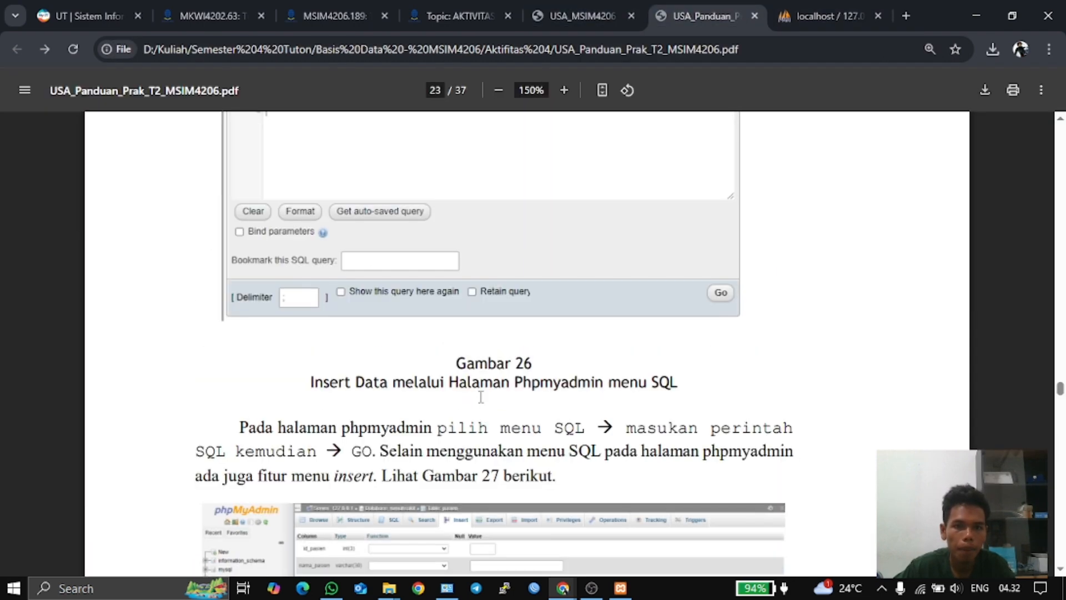
triple_click(481, 399)
scroll(479, 395, down, 8)
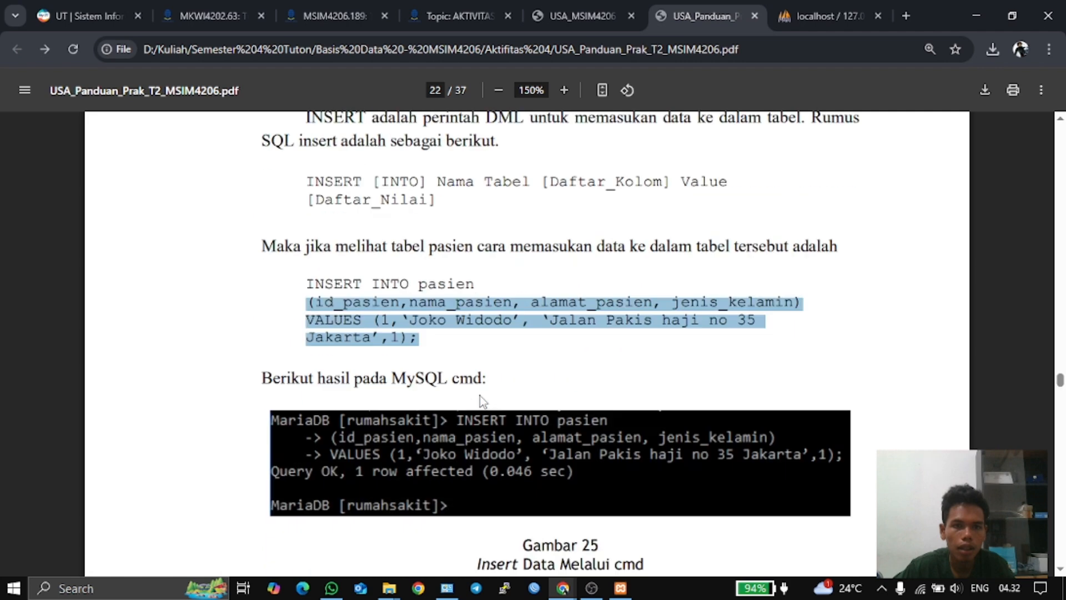
scroll(480, 395, up, 7)
click(502, 367)
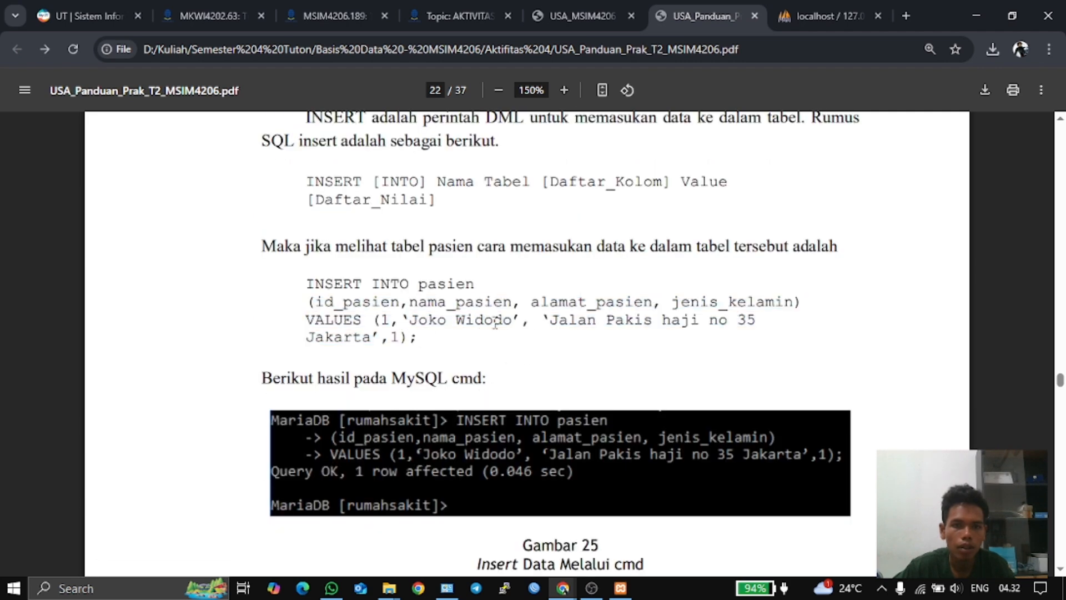
click(821, 4)
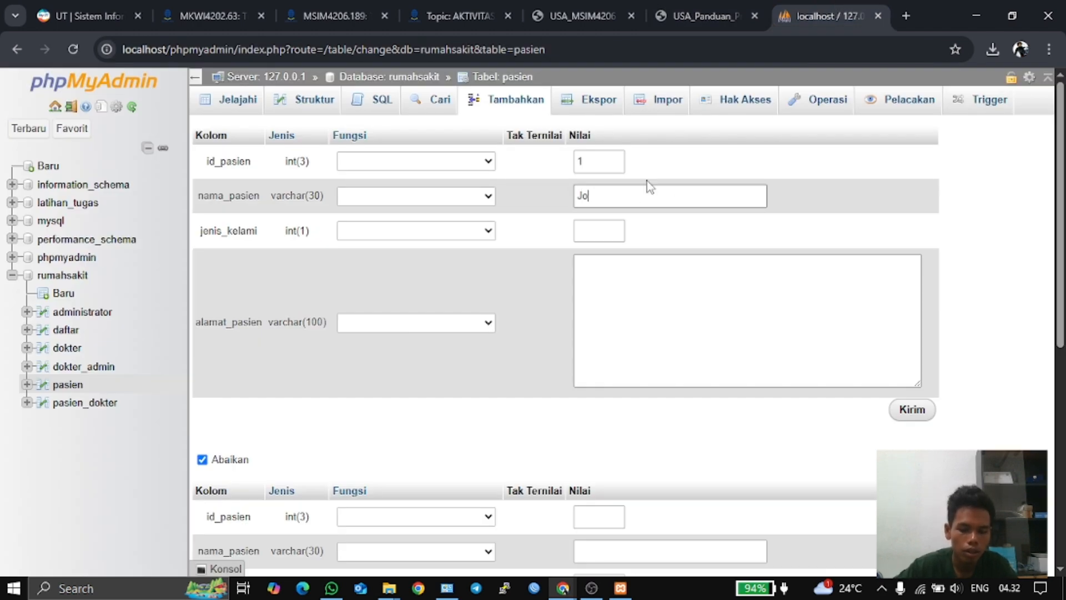
text(Widodo)
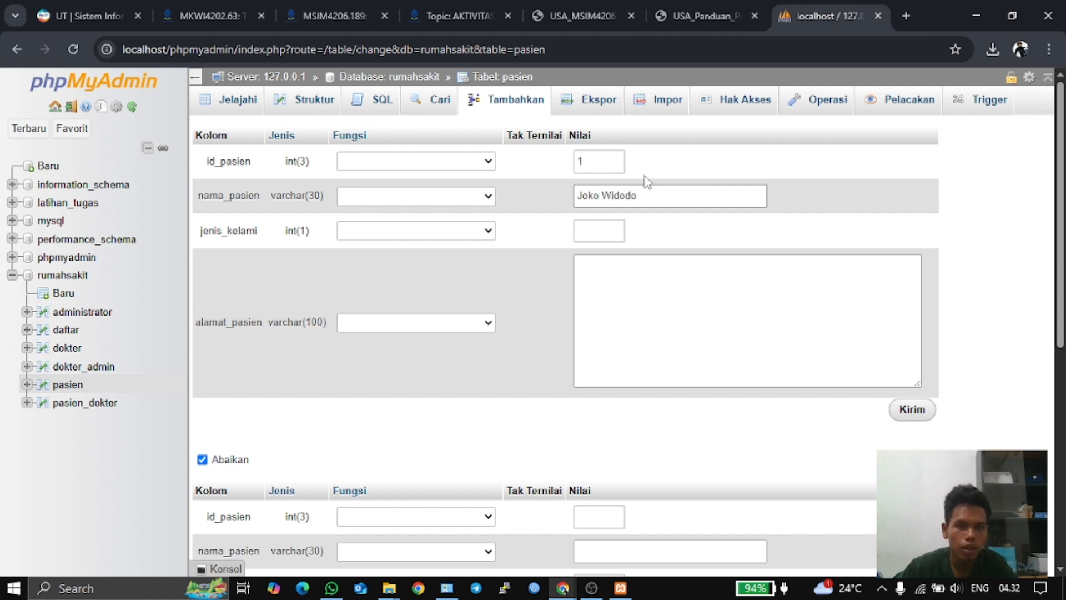
- Set jenis_kelami to 1, paste the guide's example address into alamat_pasien, and submit the row
click(613, 227)
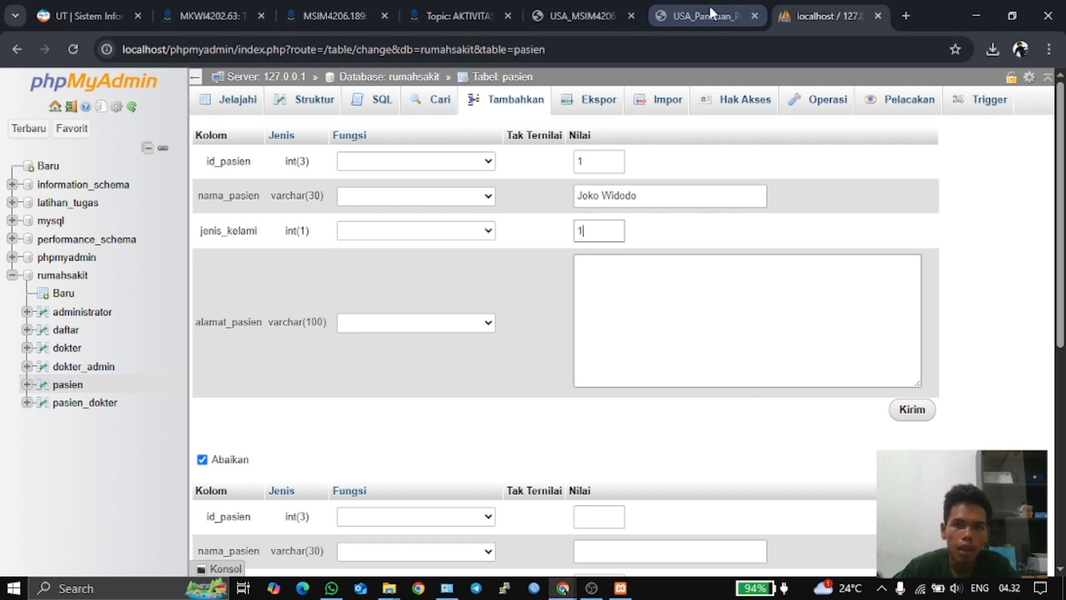
click(700, 17)
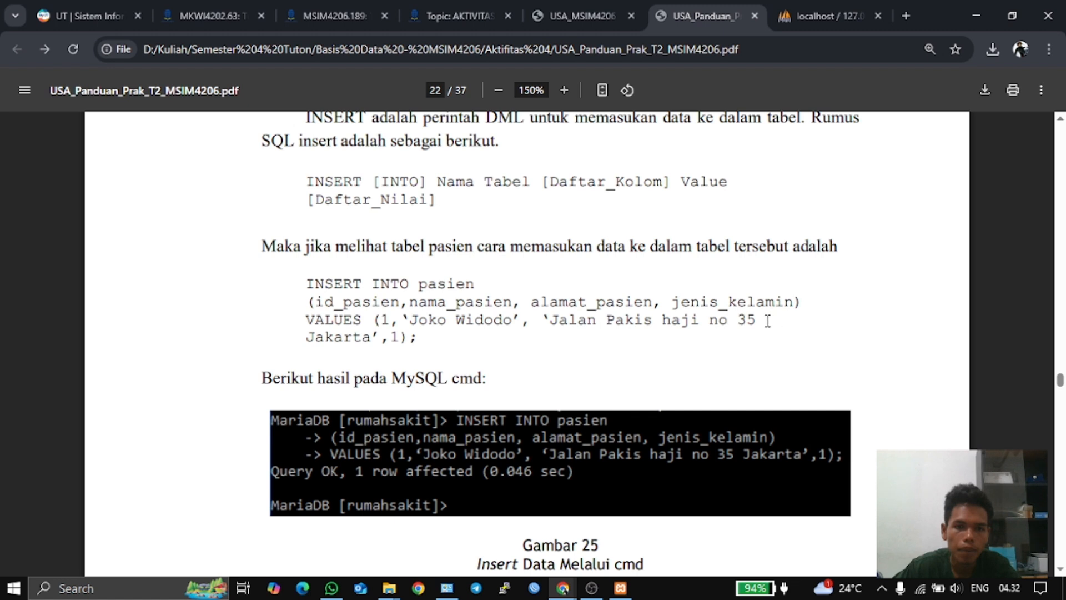
drag(370, 337, 551, 319)
key(ctrl+c)
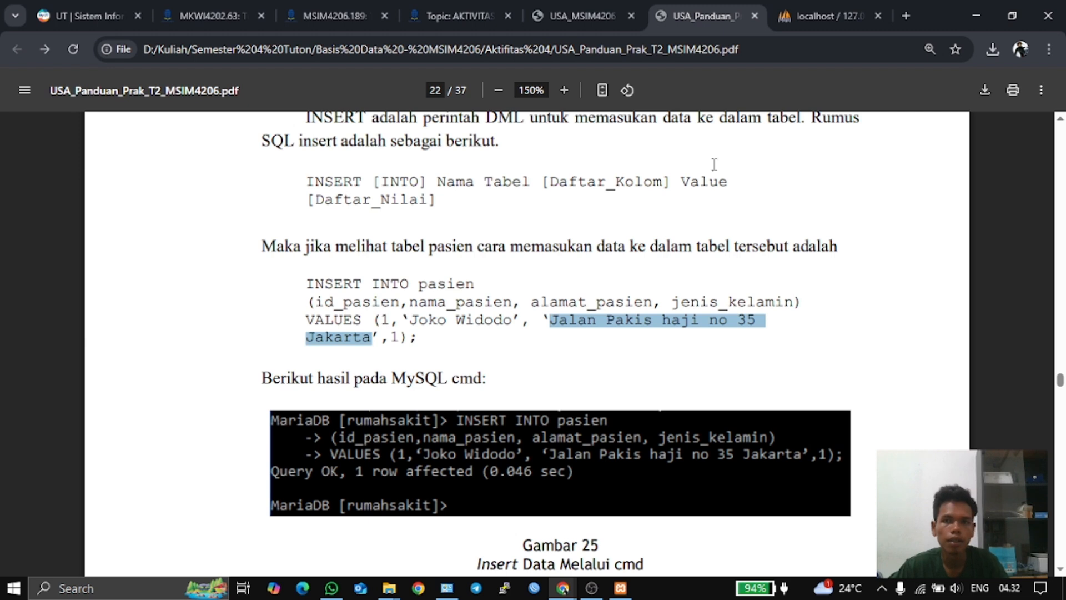
click(804, 18)
click(655, 303)
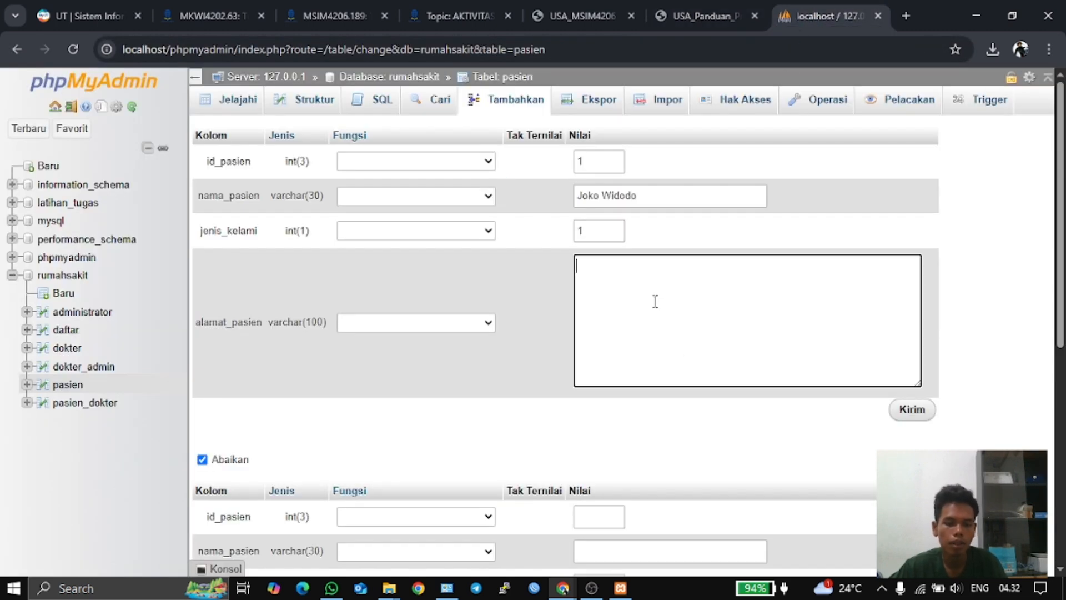
key(ctrl+v)
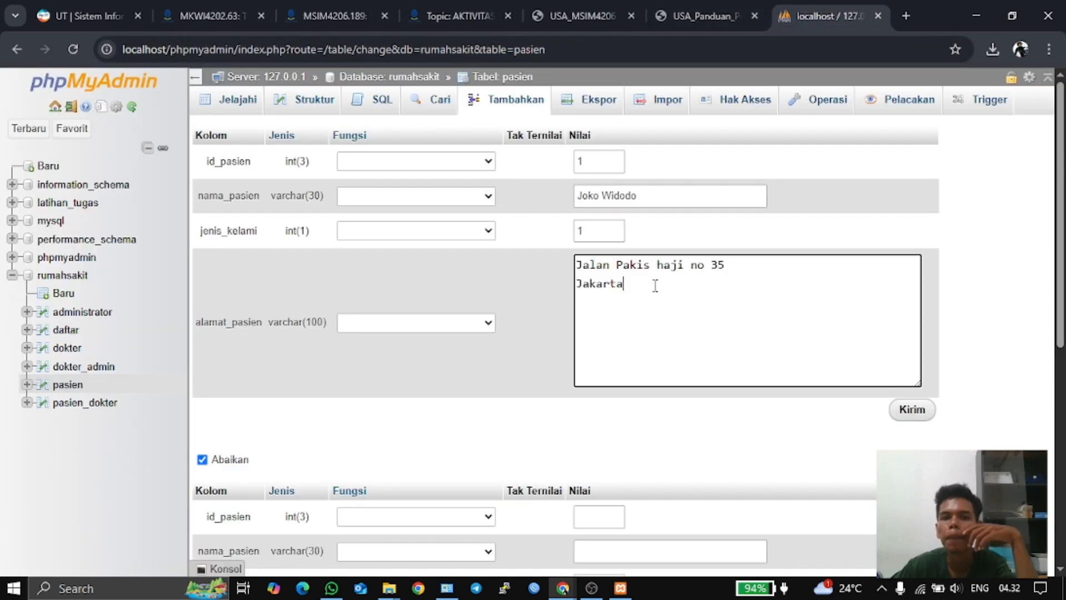
click(911, 411)
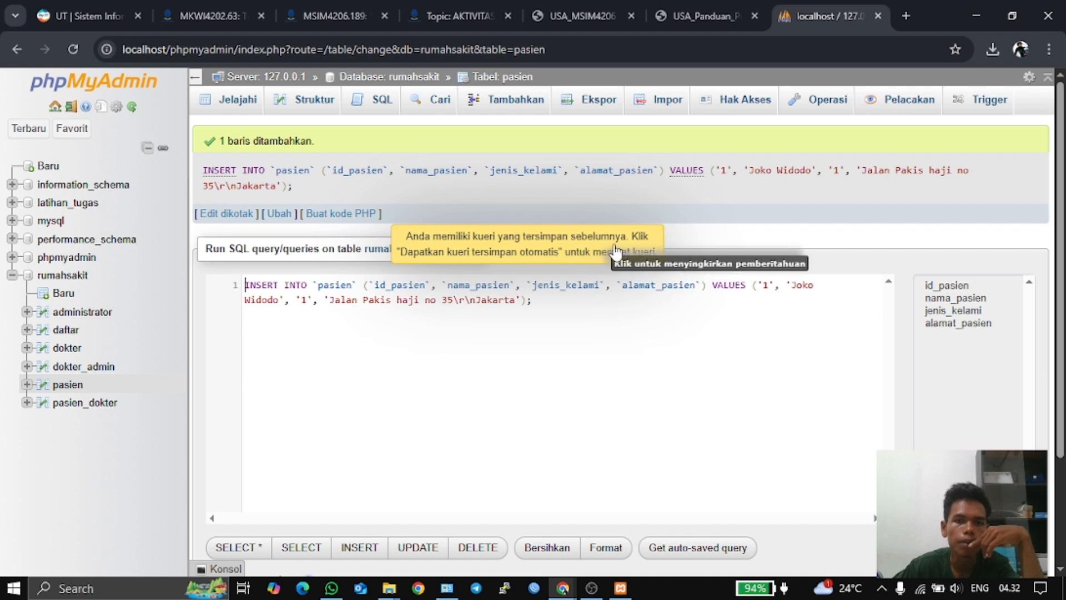
- Re-run the INSERT query from the SQL box, getting a duplicate-key error
click(496, 261)
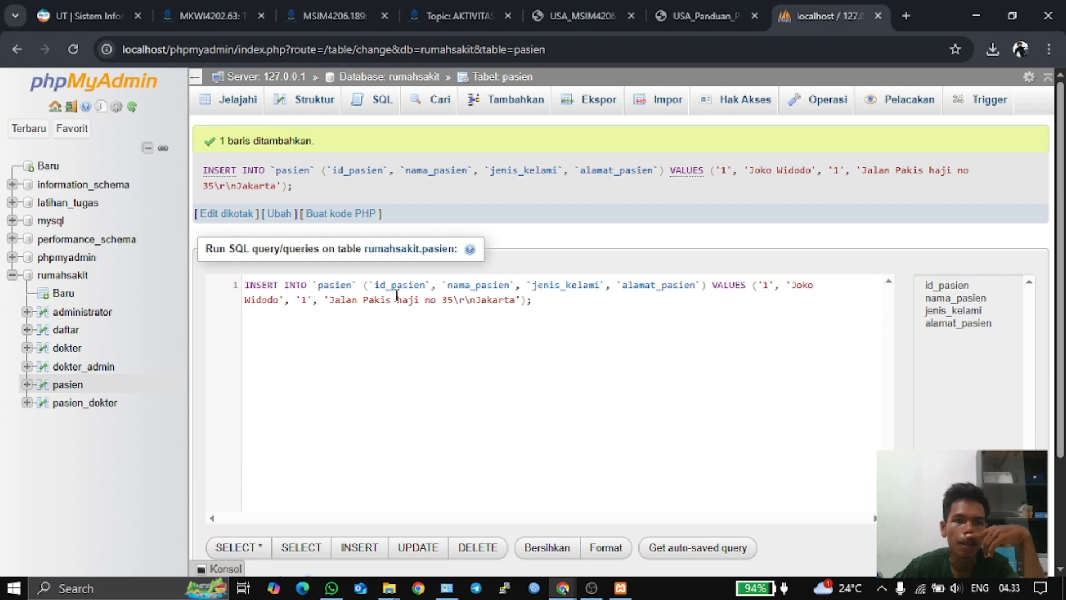
scroll(527, 389, down, 3)
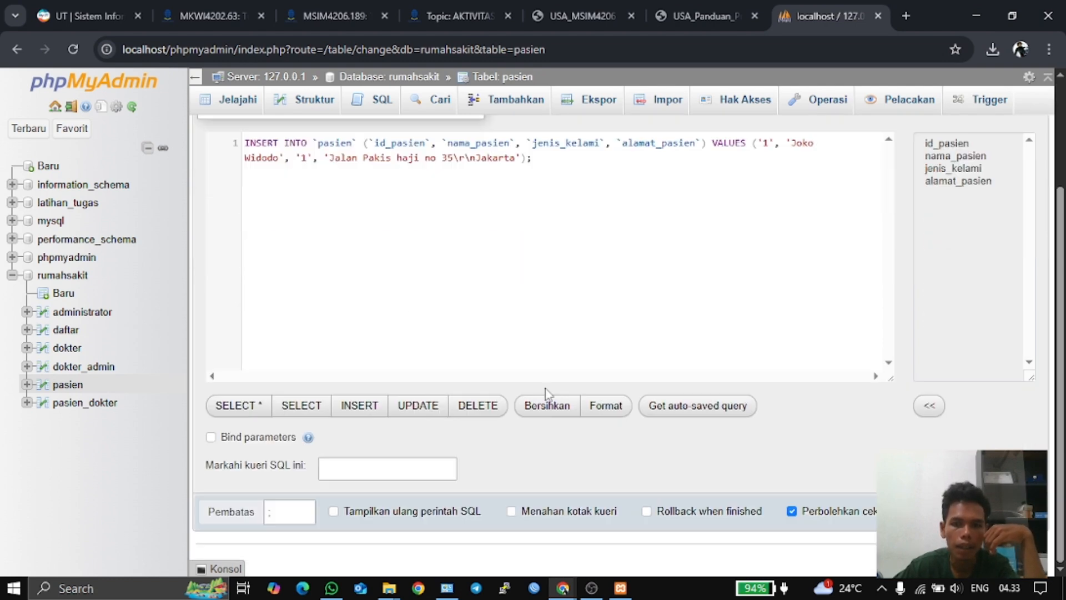
scroll(547, 384, up, 3)
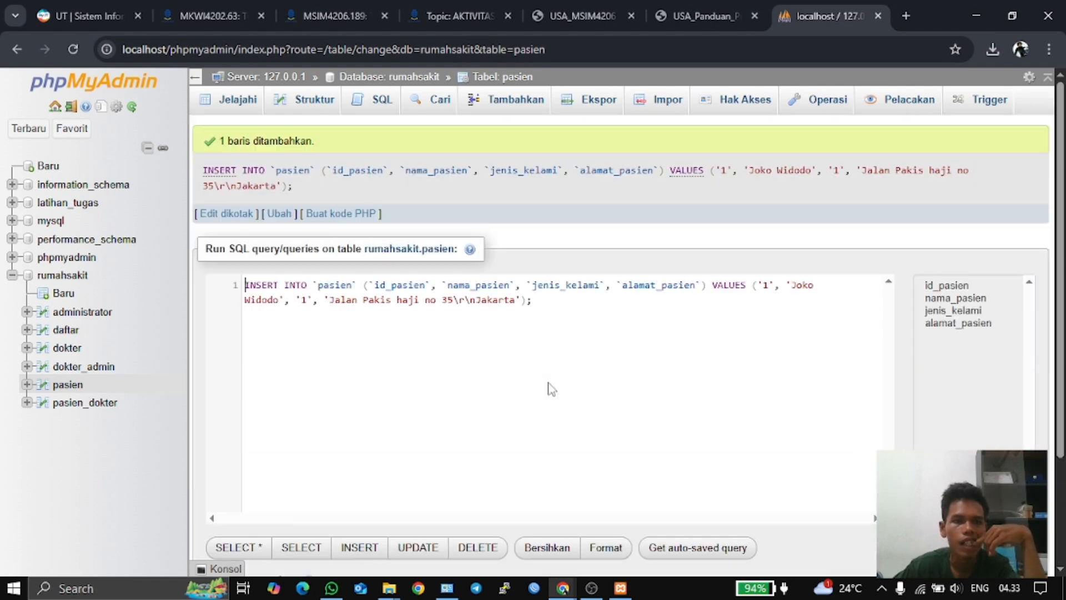
scroll(578, 389, down, 3)
click(622, 412)
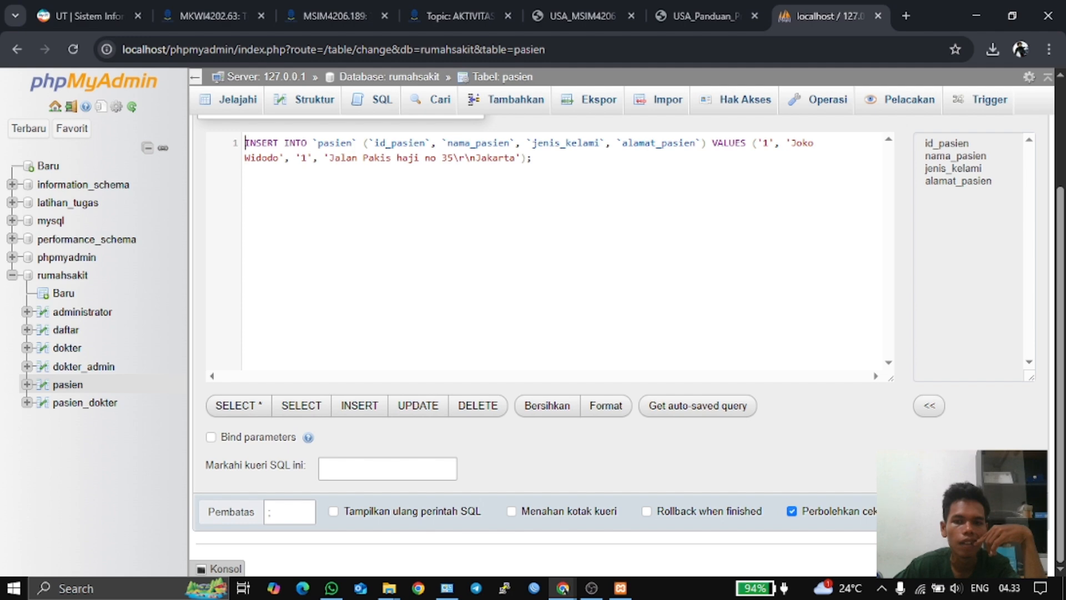
key(ctrl+Return)
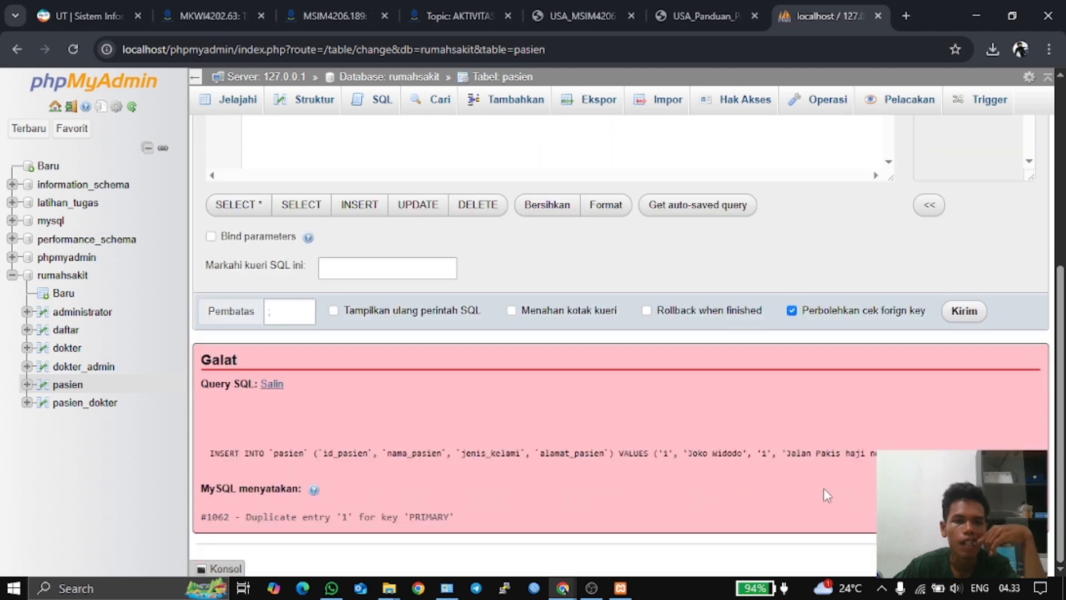
- View the pasien table structure, then return to the guide PDF
scroll(799, 493, up, 5)
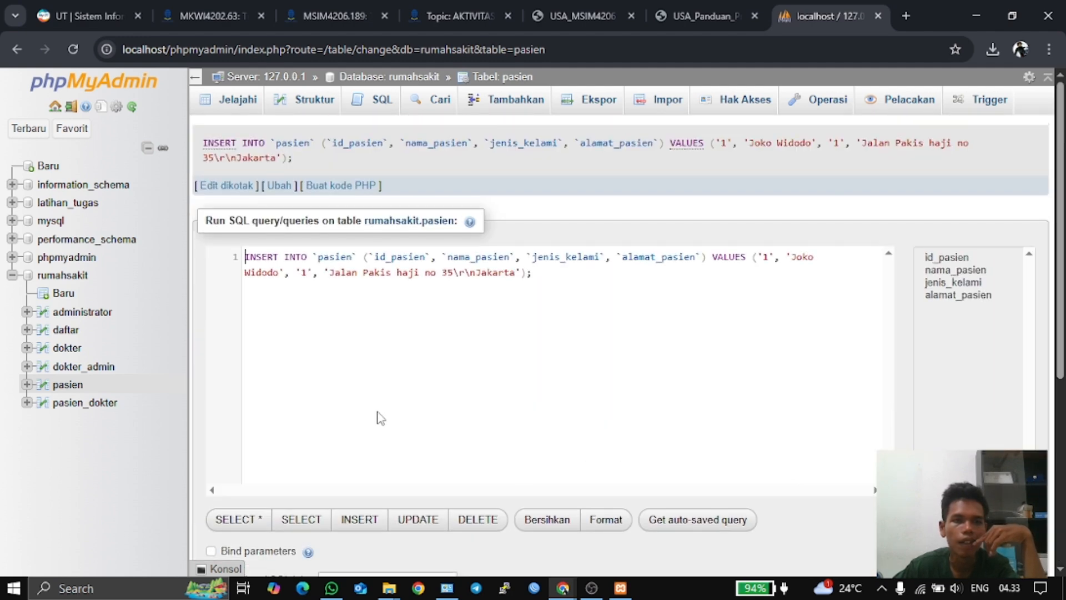
click(304, 100)
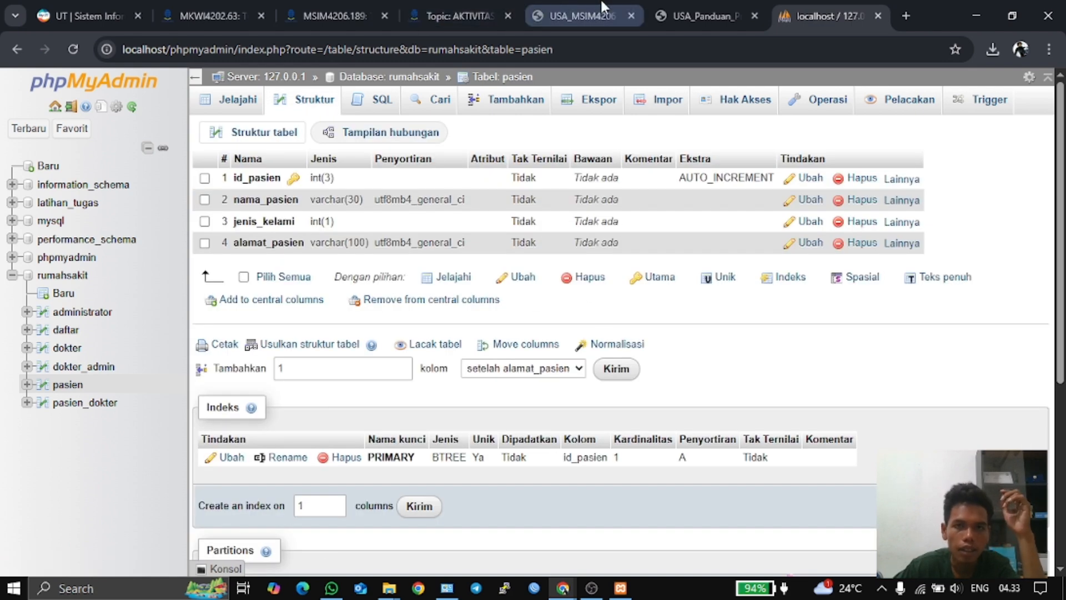
click(702, 16)
scroll(561, 307, down, 4)
- Scroll the guide through Gambar 27 and 28 to the Gambar 29 patient list on page 24
scroll(561, 306, down, 10)
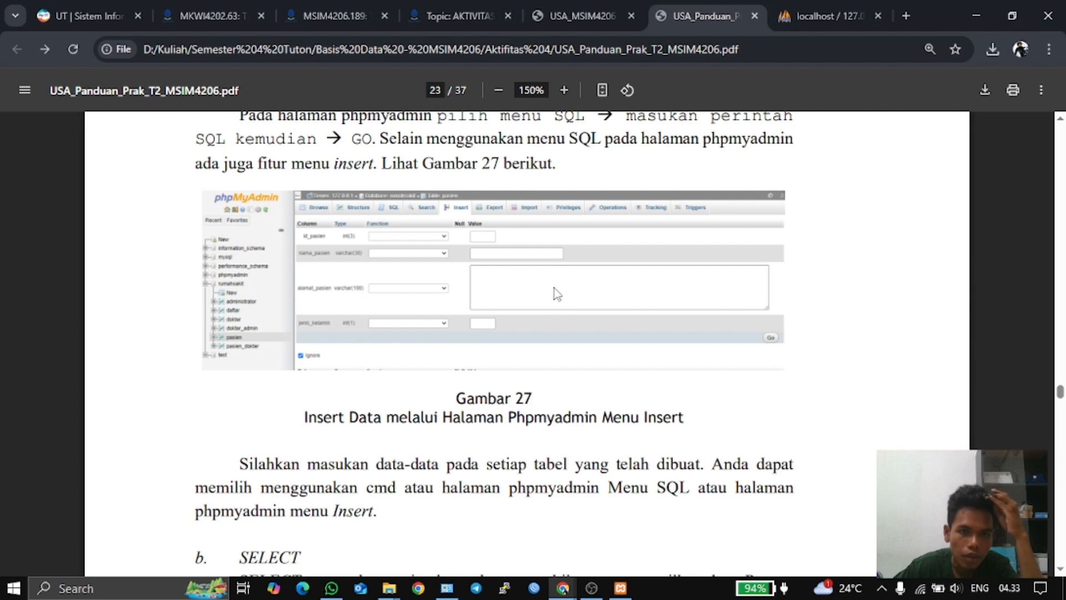
scroll(557, 293, down, 5)
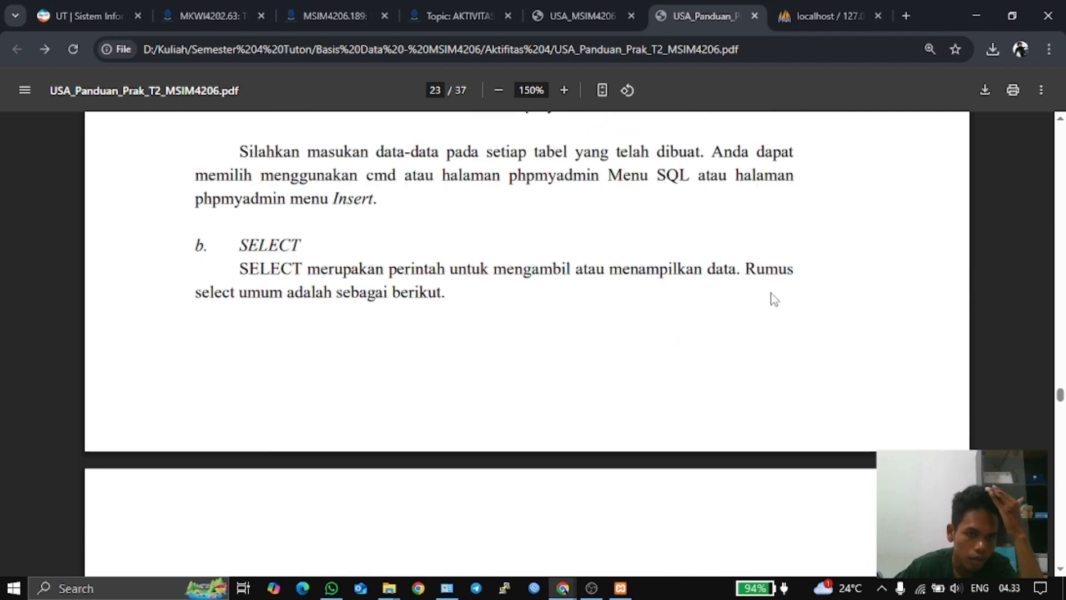
scroll(775, 300, down, 10)
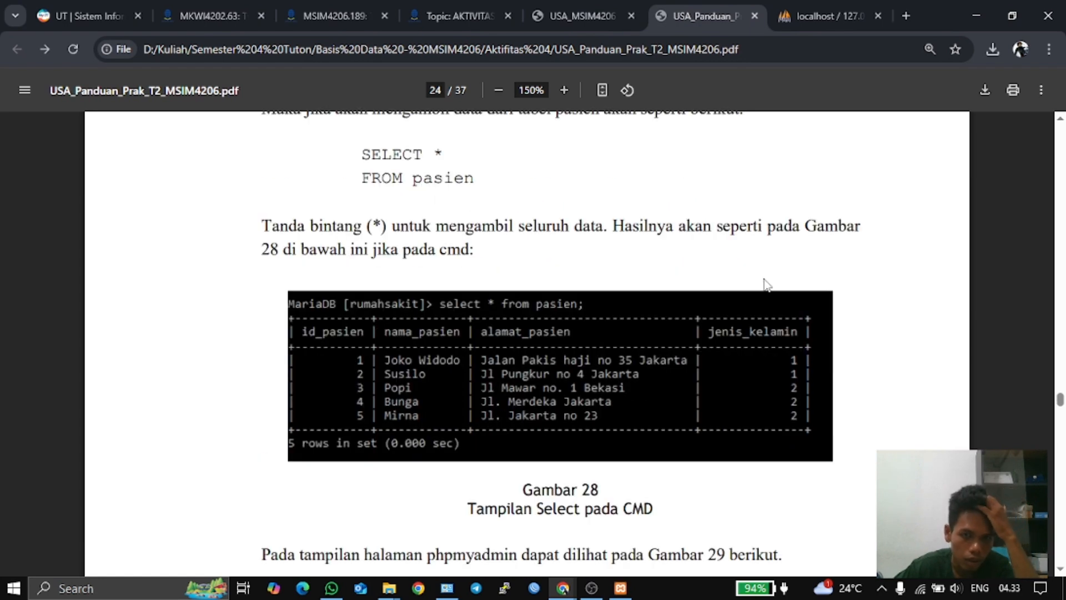
scroll(766, 282, down, 4)
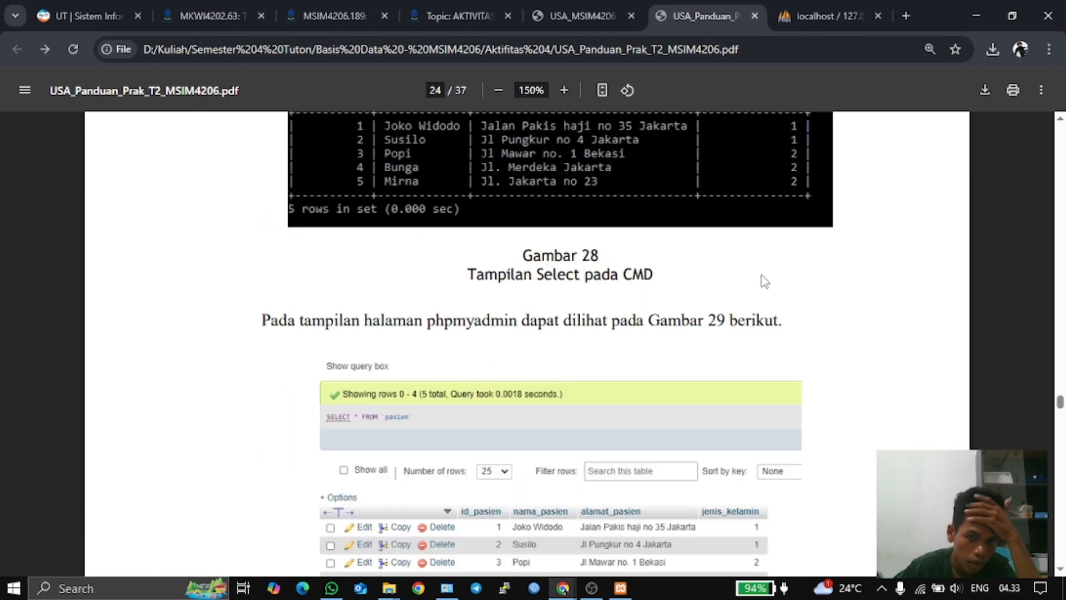
scroll(765, 282, down, 1)
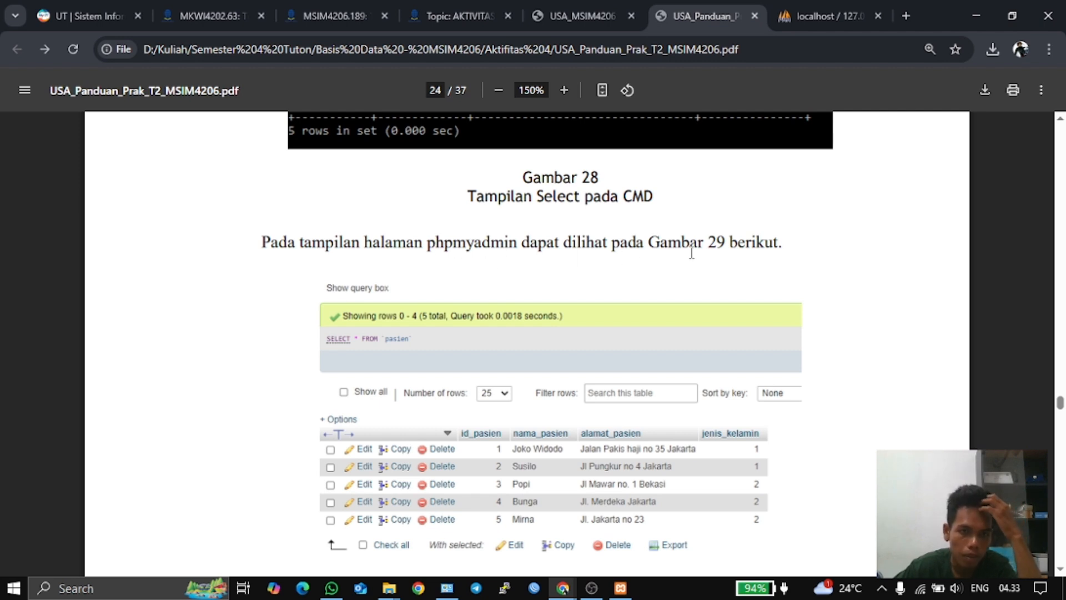
scroll(468, 335, down, 2)
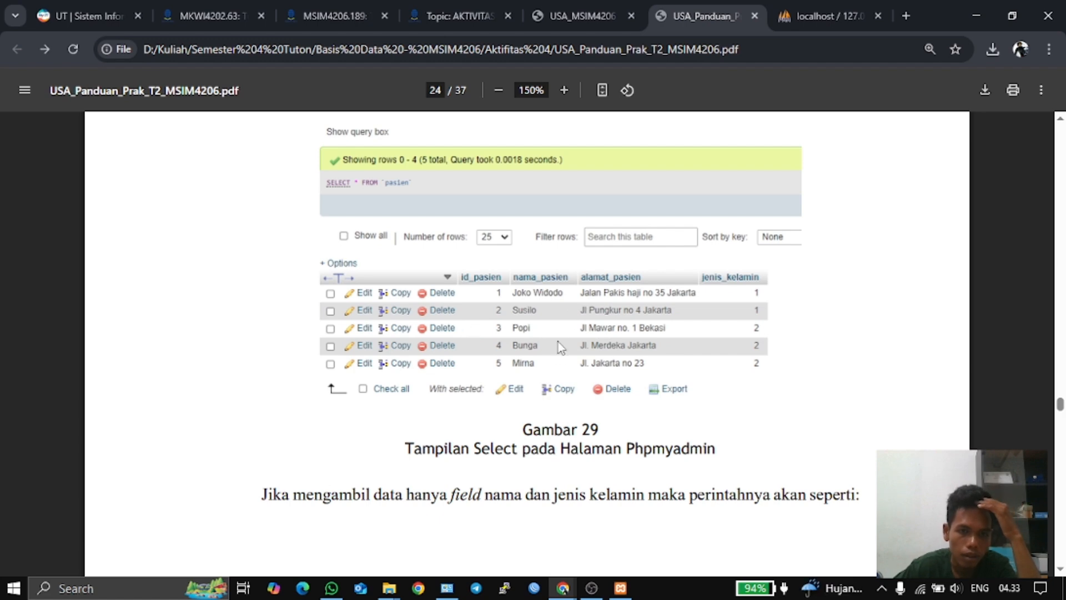
scroll(554, 371, down, 2)
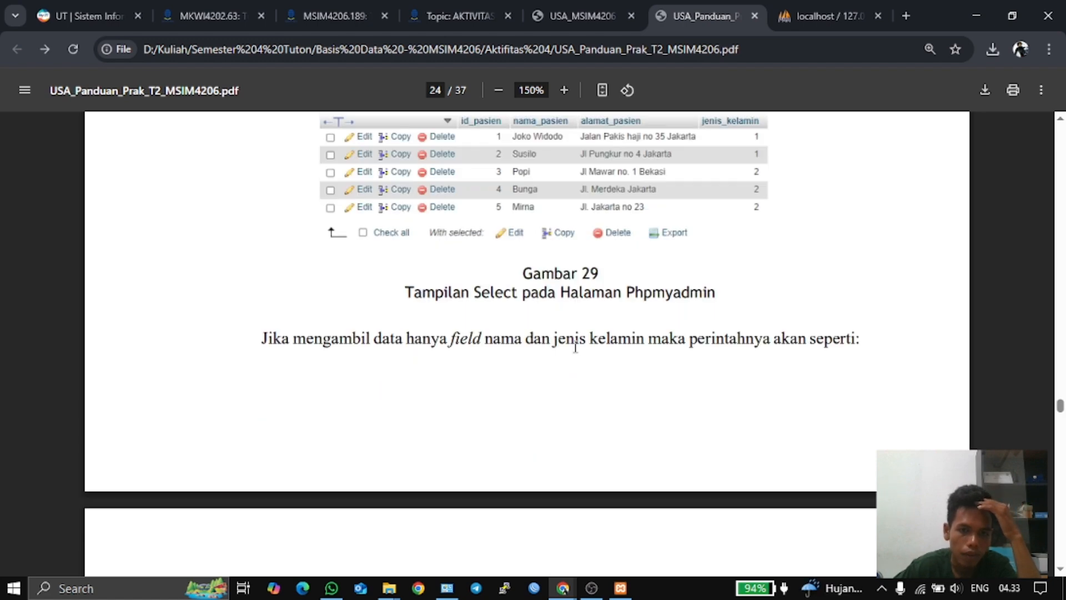
- Browse pasien to confirm its single patient row, then bring up a blank insert form
click(810, 15)
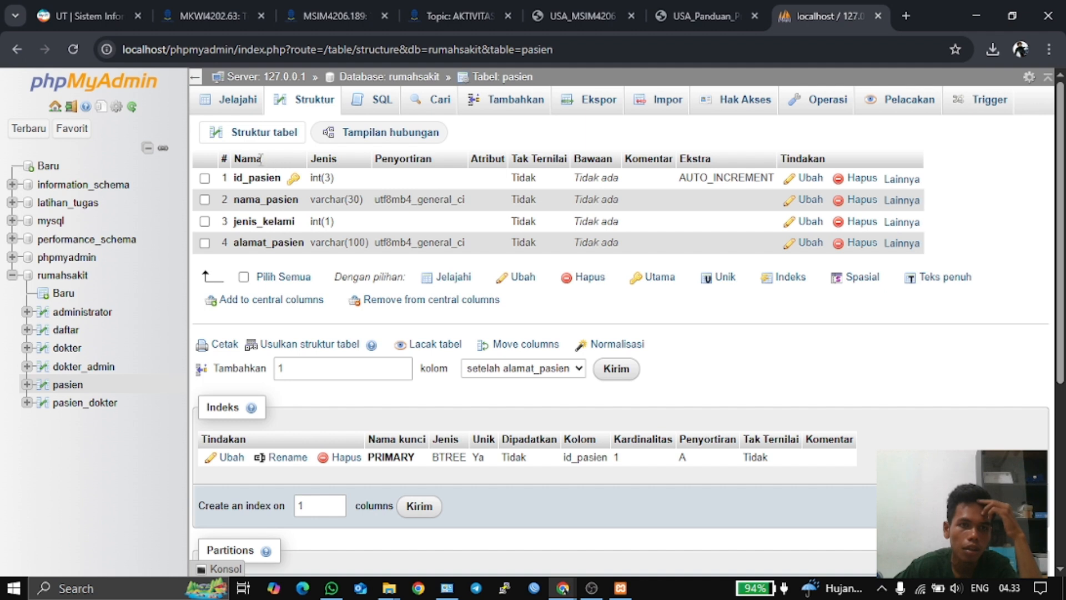
click(71, 385)
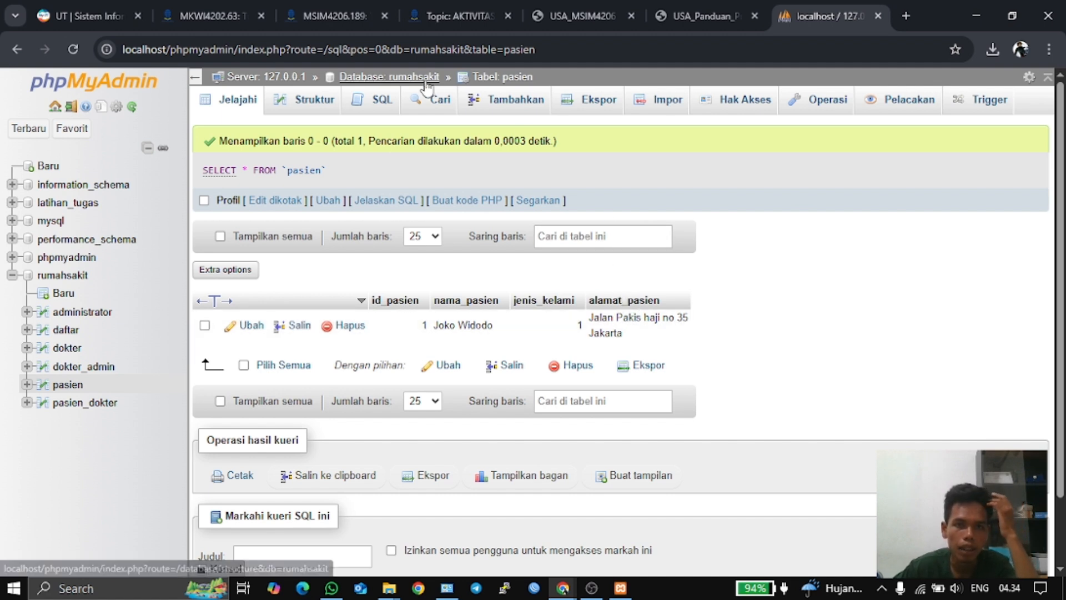
click(507, 109)
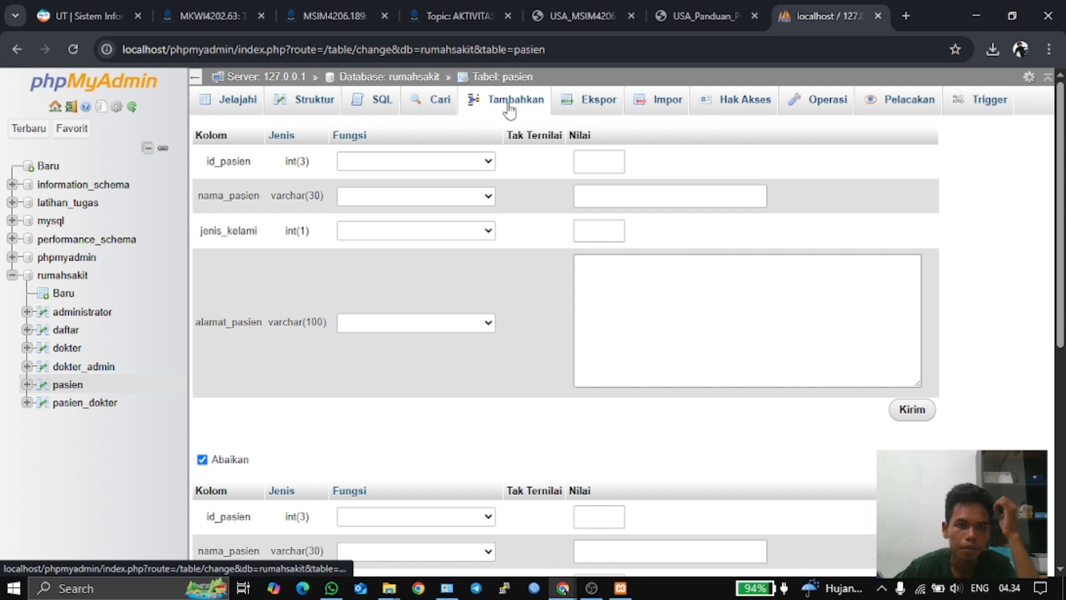
- Add patient id 2 with a name, jenis_kelami 1 and address 'Padang, Ulak Karang', and submit
click(594, 161)
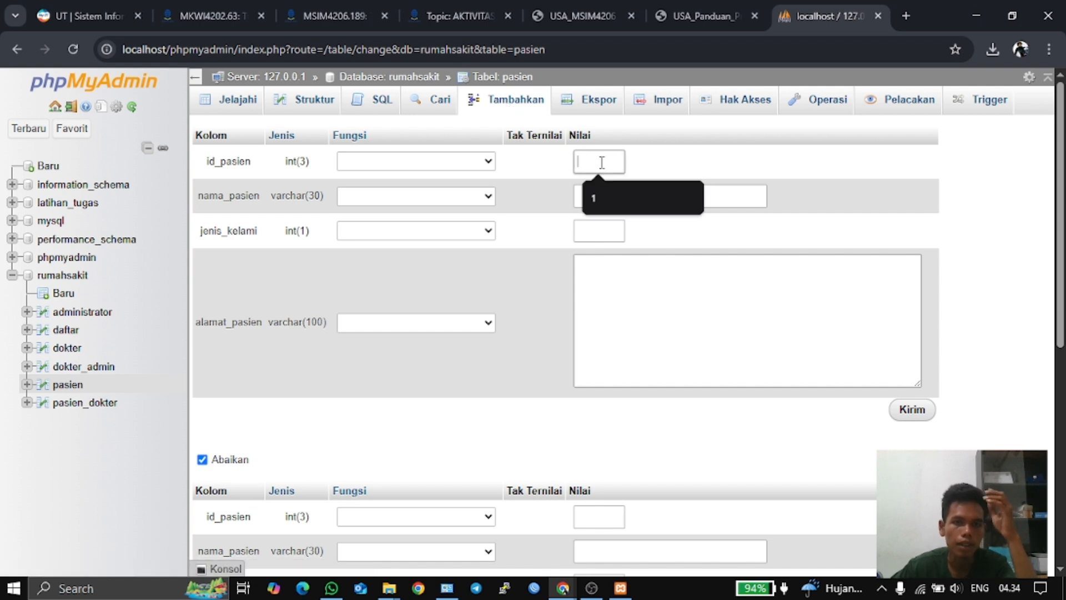
text(2)
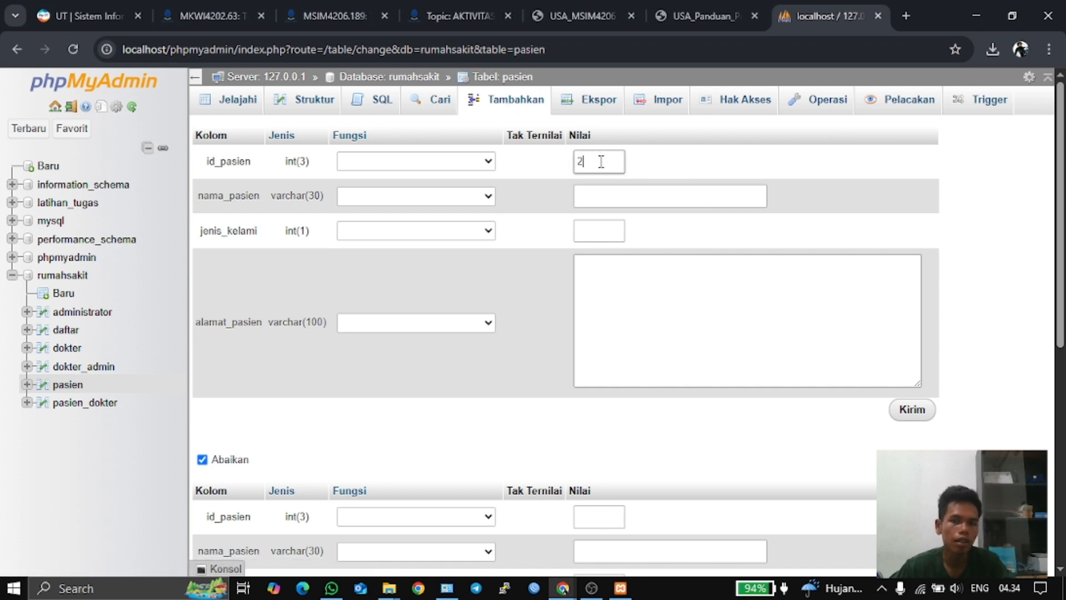
click(614, 199)
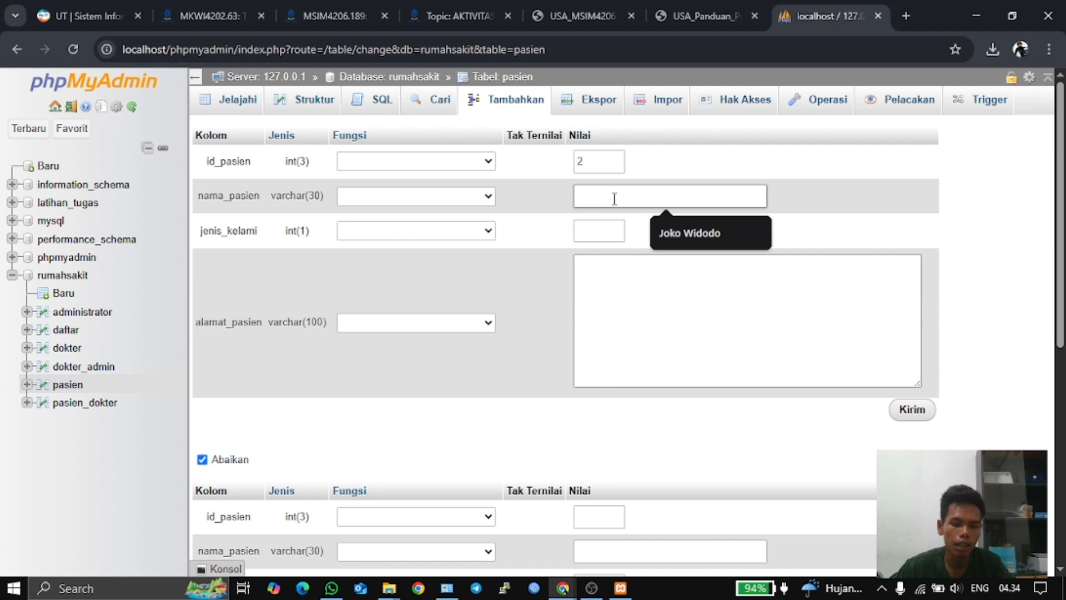
text(indra)
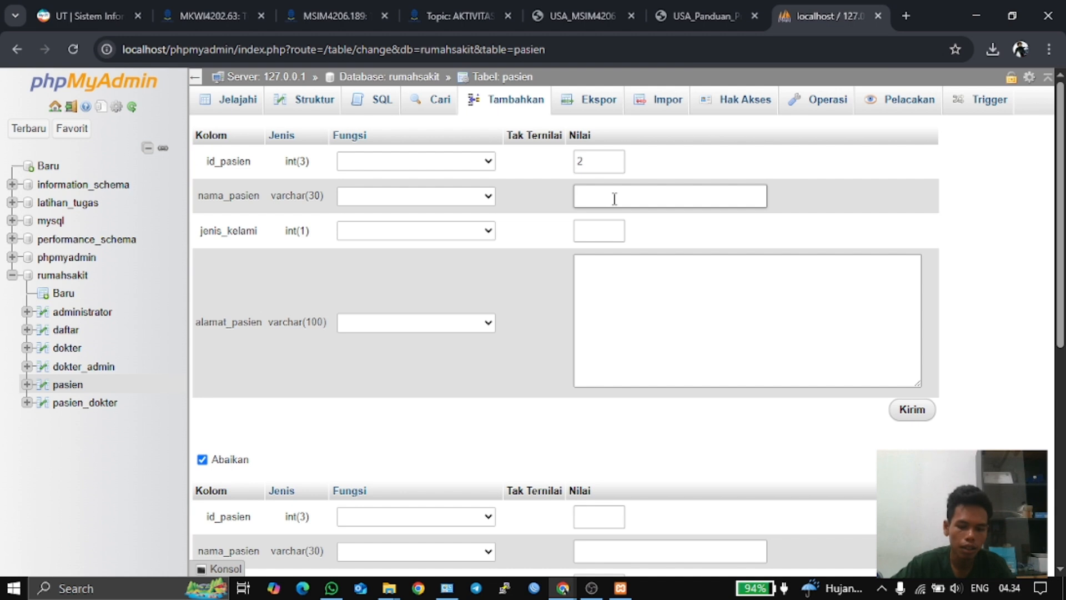
text(Indra)
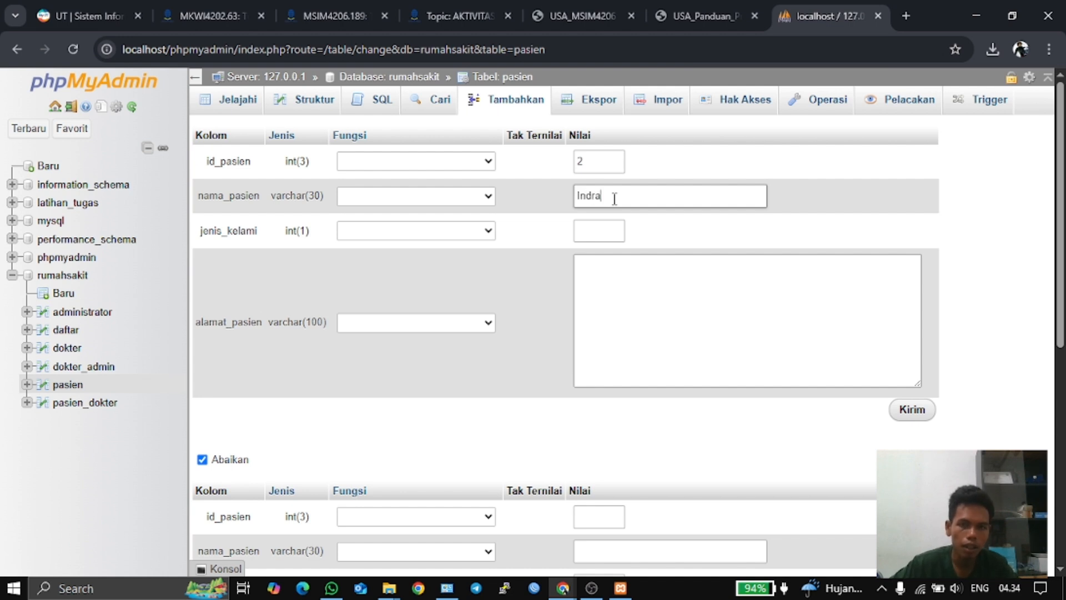
click(592, 230)
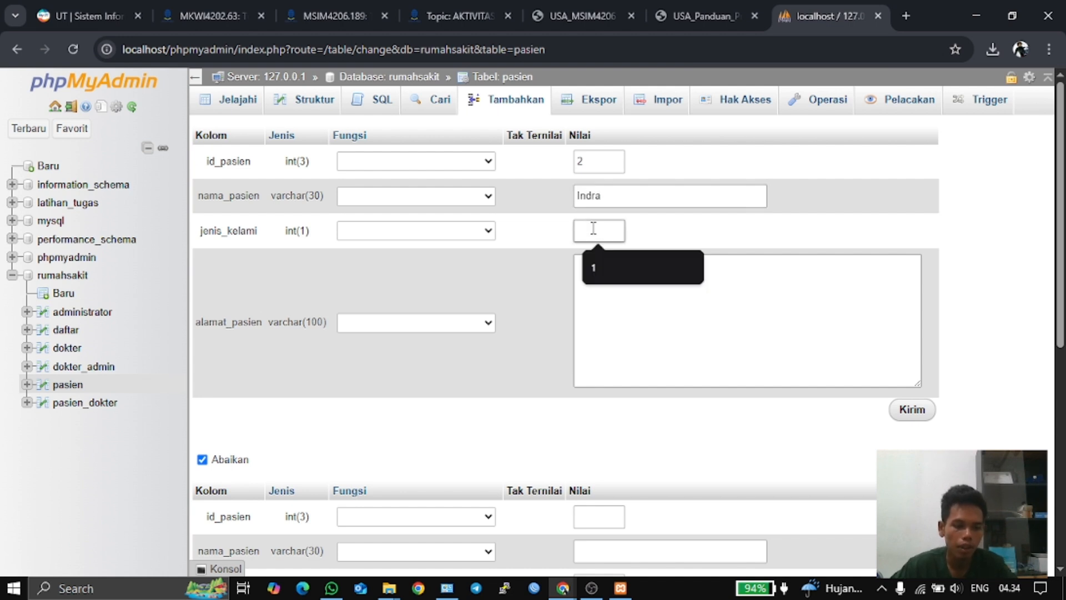
text(1)
click(619, 269)
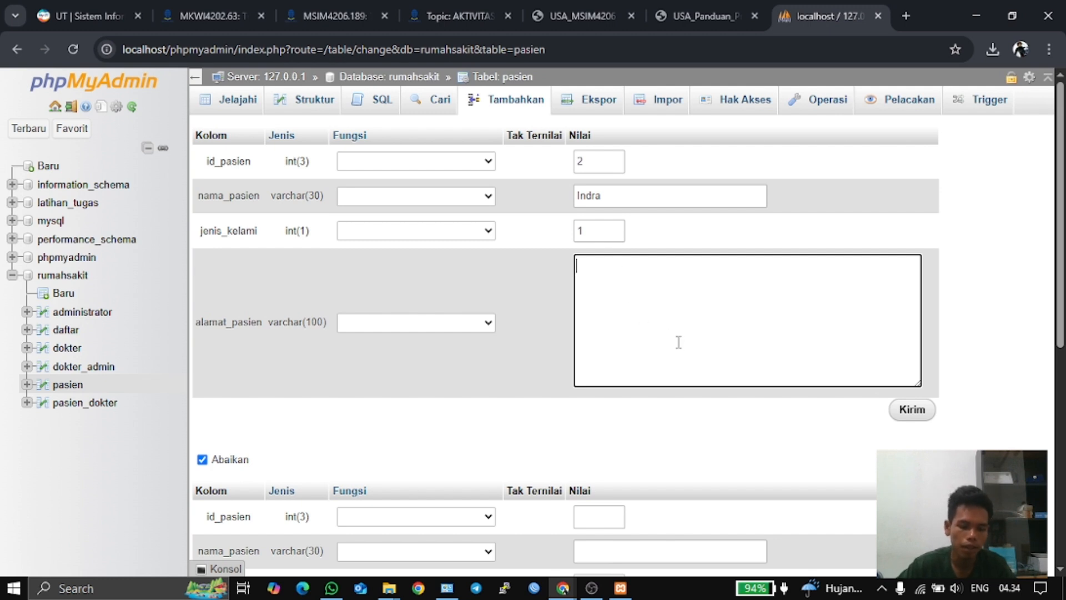
key(ctrl+p)
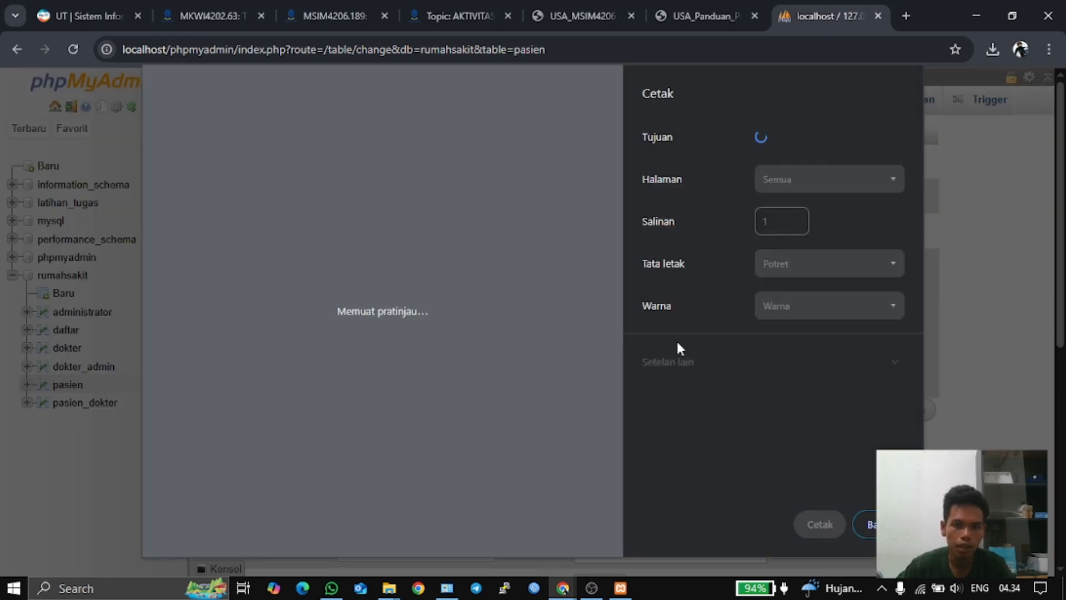
key(Escape)
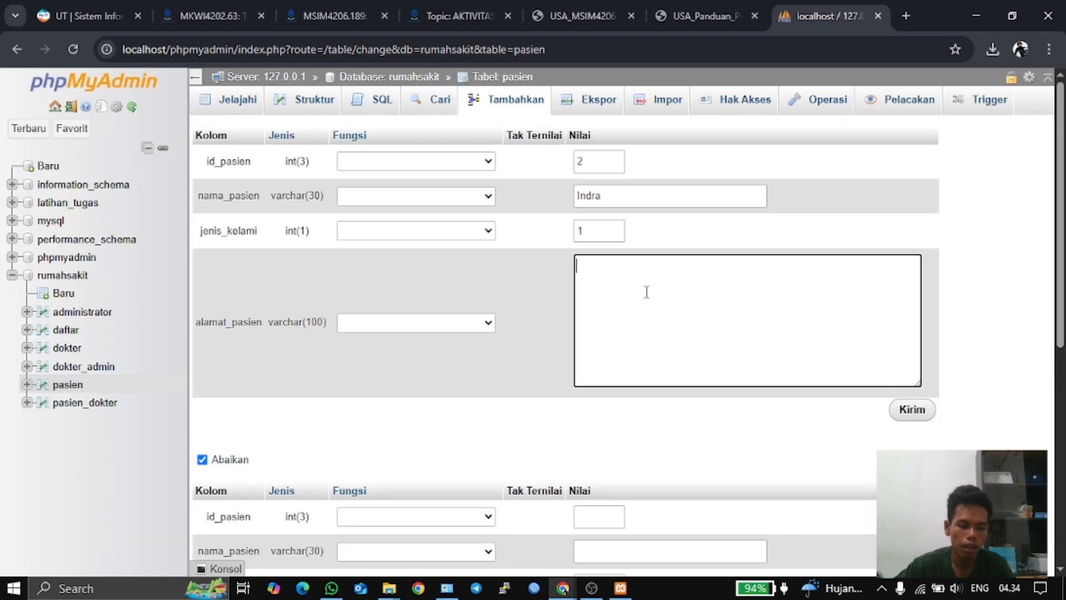
text(Pa)
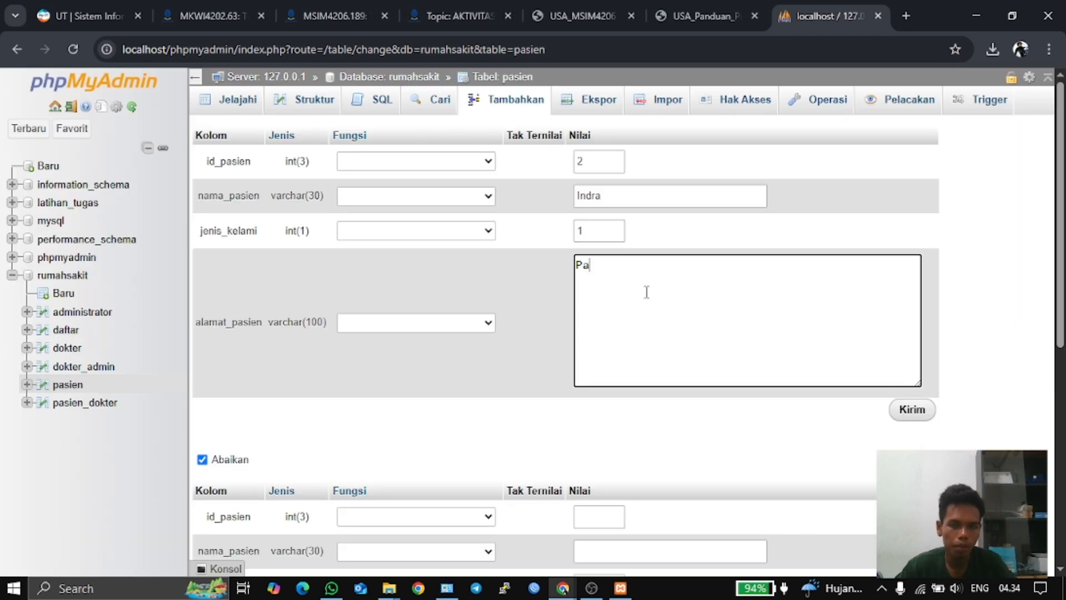
text(dang)
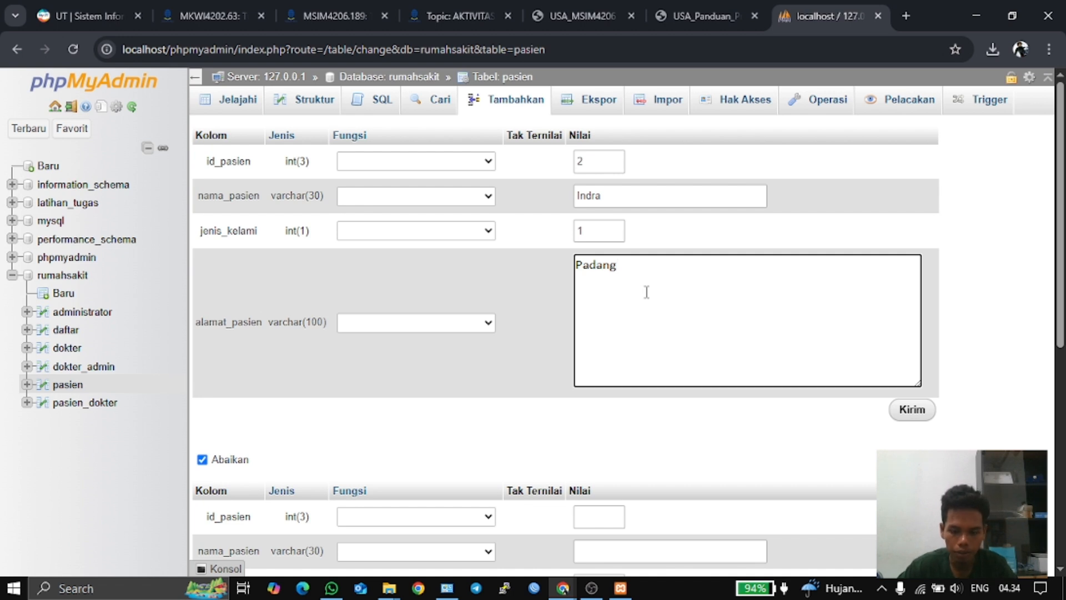
text(,)
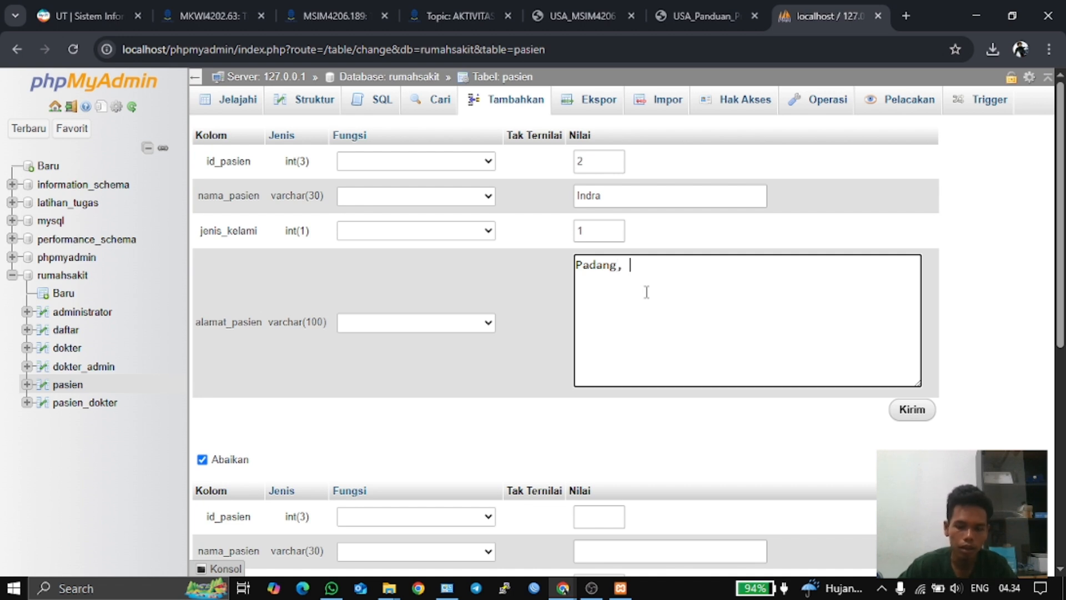
text( Ula)
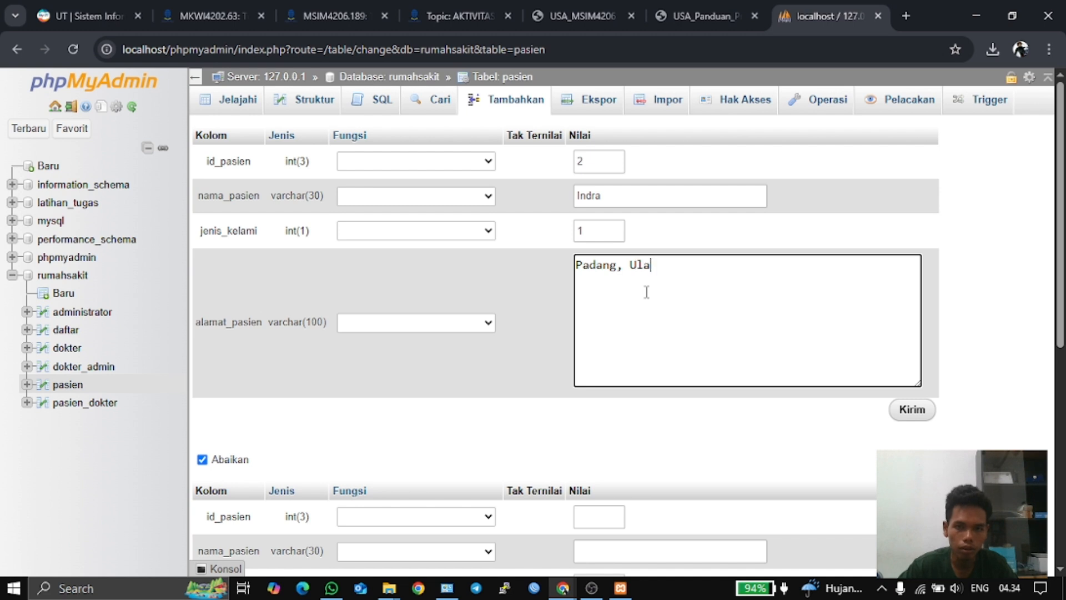
text(k Karang)
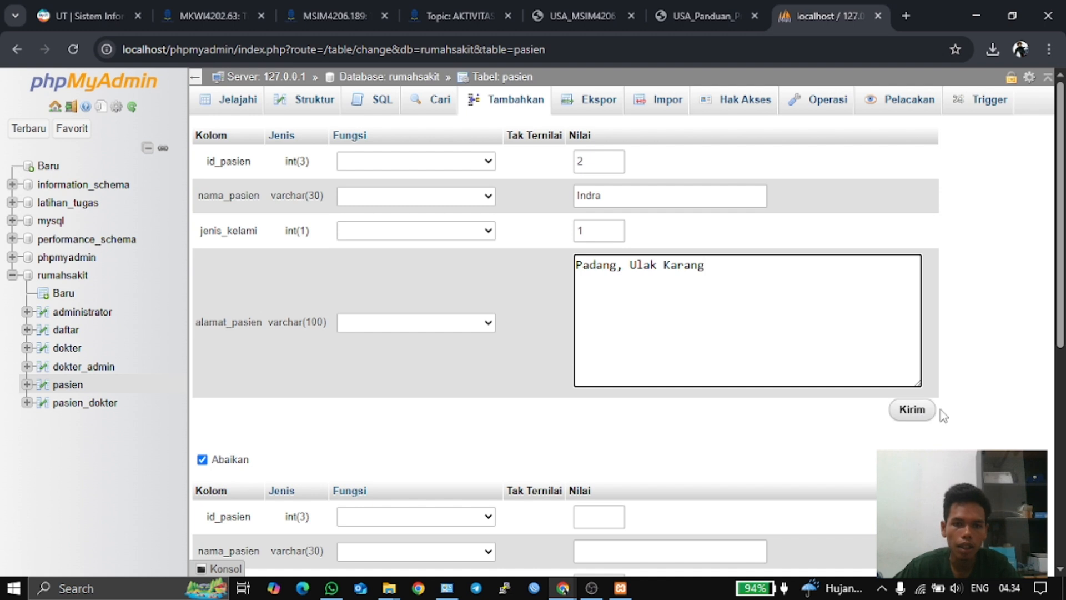
click(910, 411)
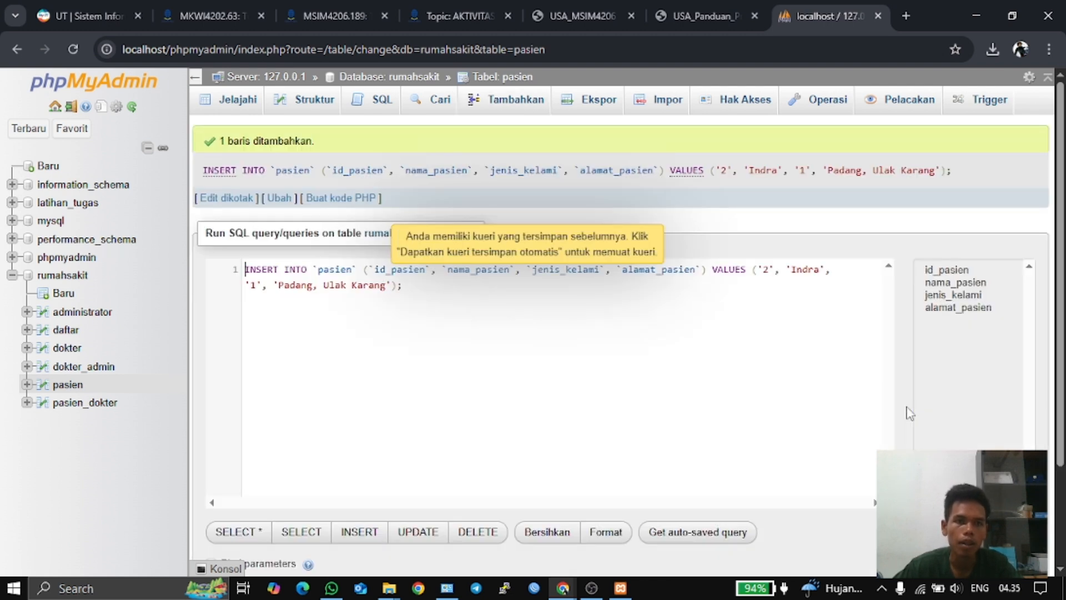
- Check the pasien structure and list its two rows, then return to the guide PDF
click(296, 103)
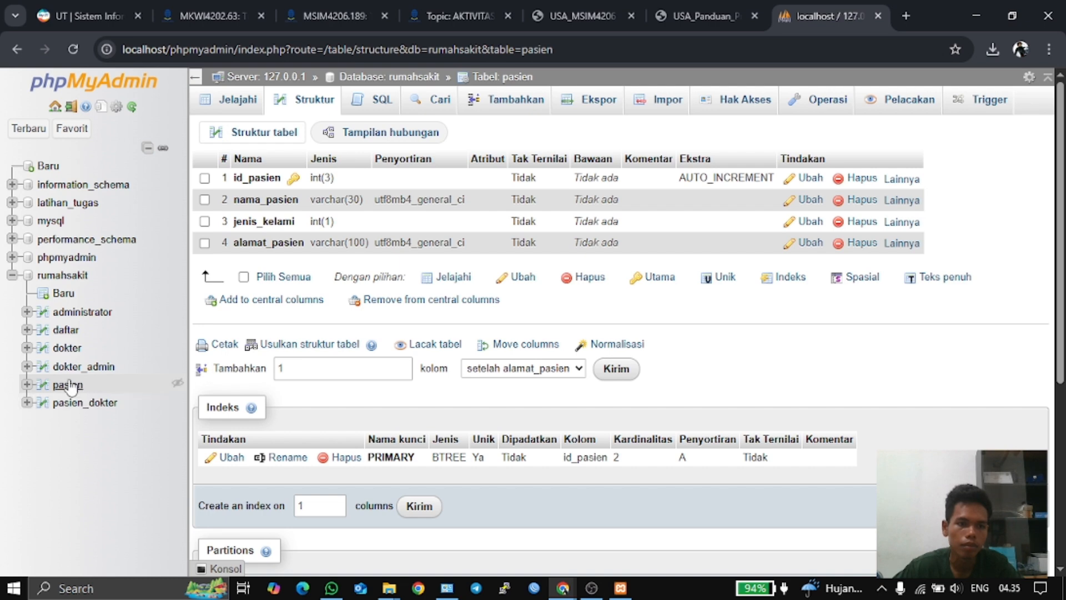
click(59, 383)
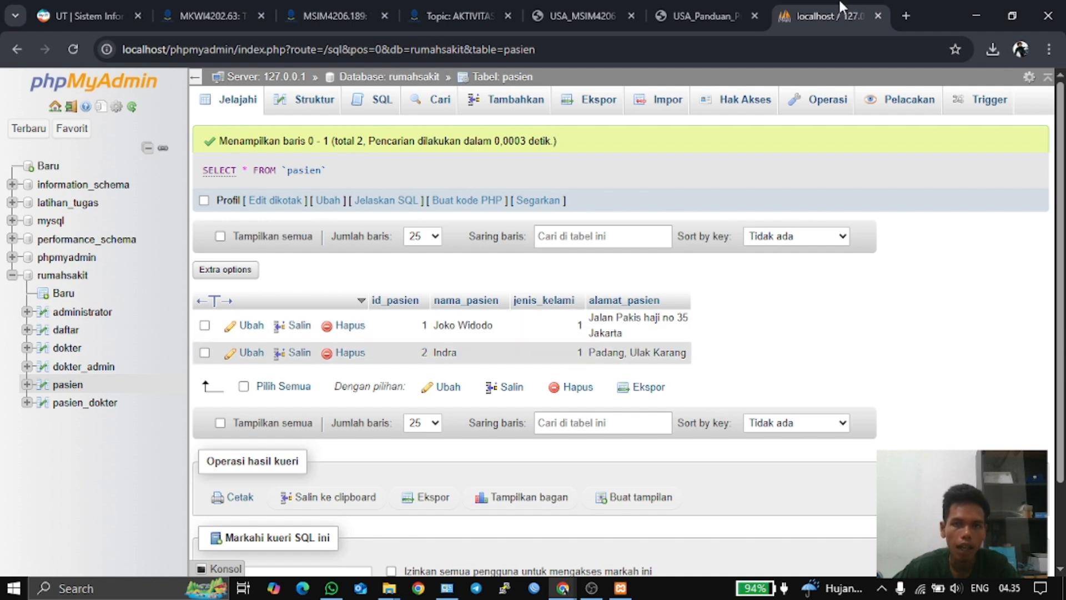
click(697, 15)
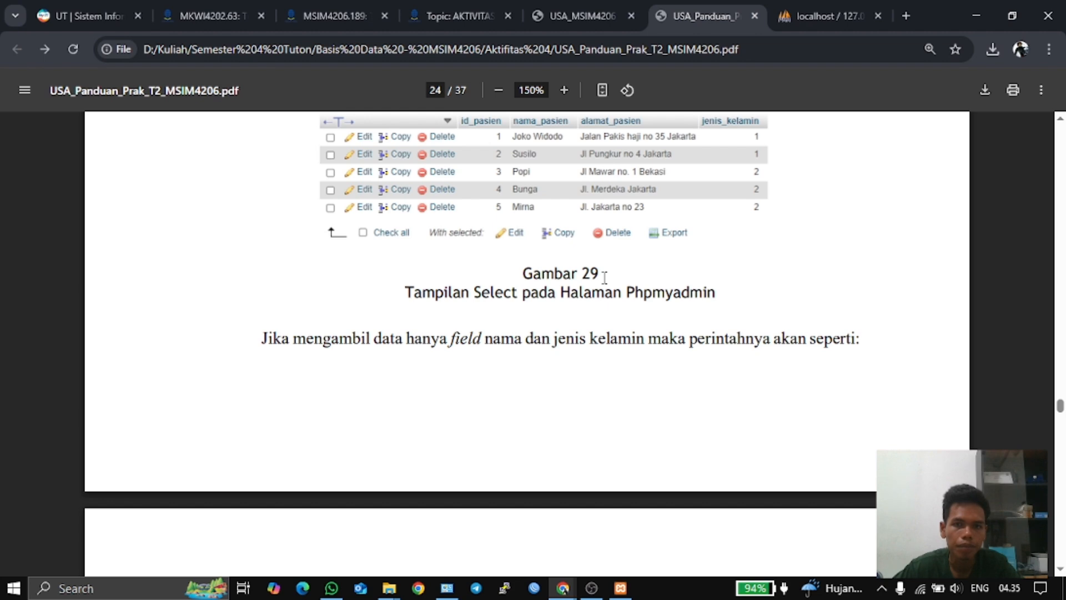
- Scroll the guide to page 25's SELECT nama_pasien, jenis_kelamin query and Gambar 30 output
scroll(604, 277, down, 10)
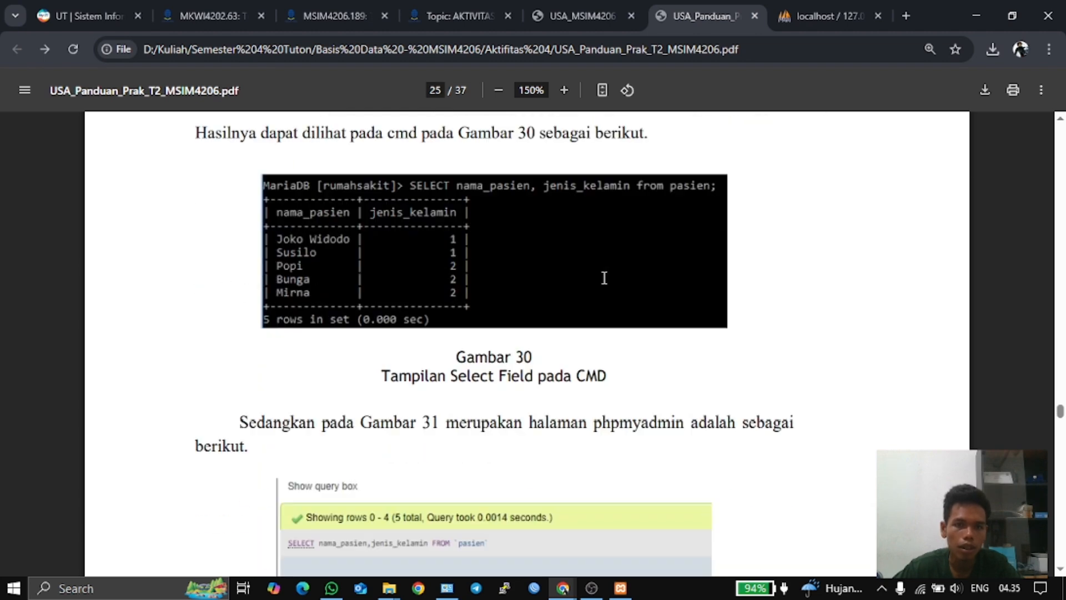
scroll(604, 277, up, 3)
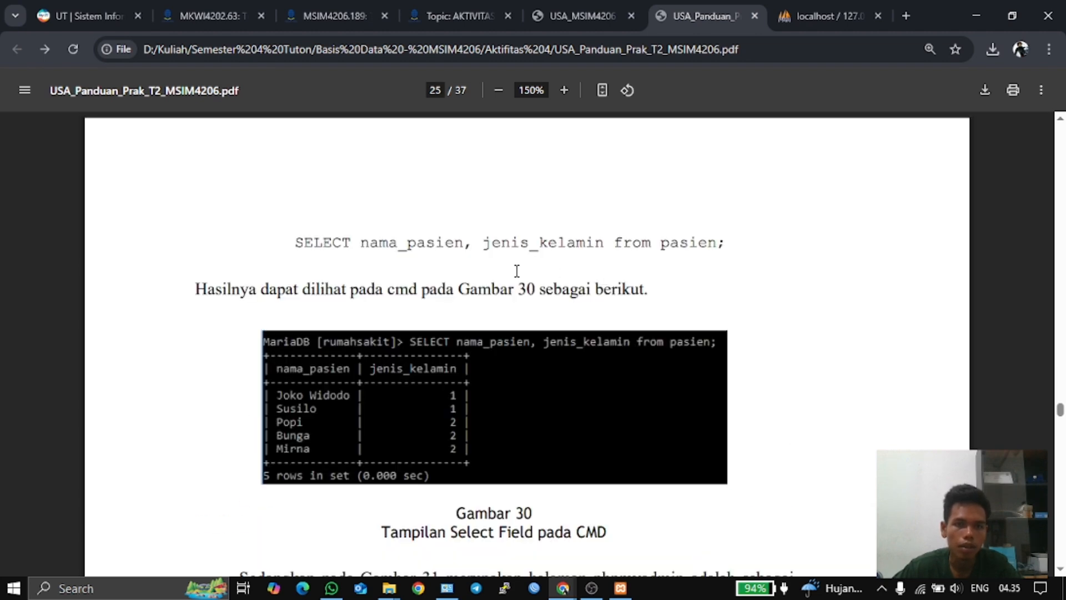
scroll(534, 284, up, 6)
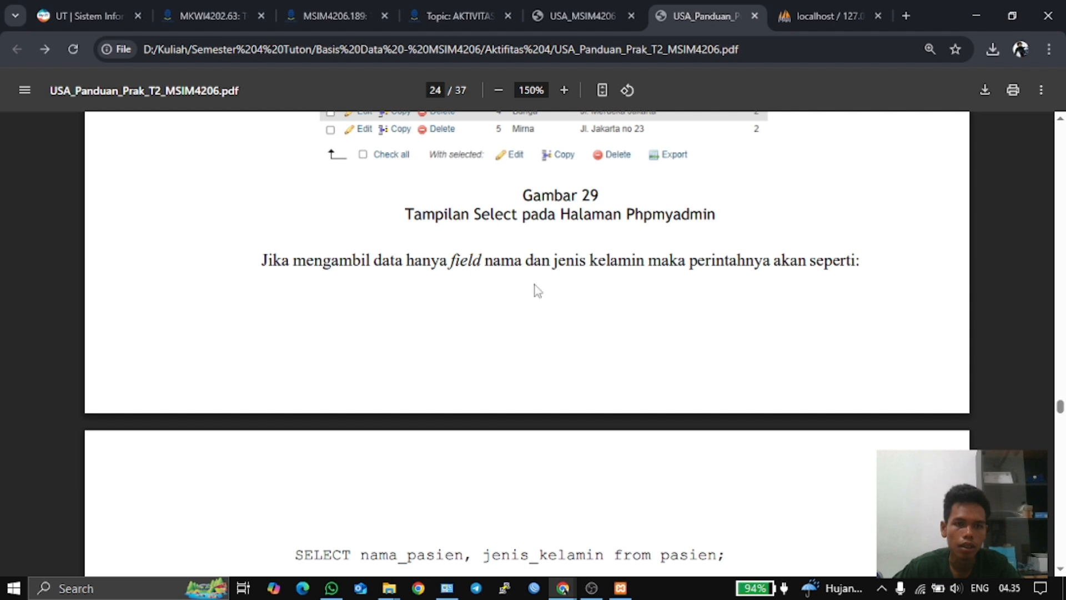
scroll(534, 284, down, 7)
scroll(536, 282, down, 3)
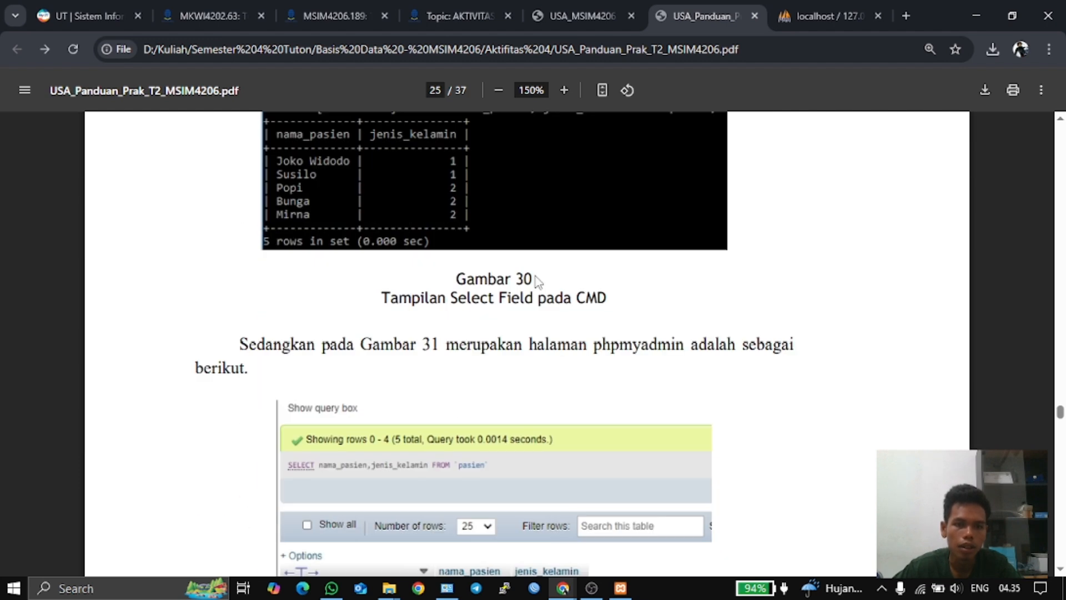
scroll(536, 281, up, 4)
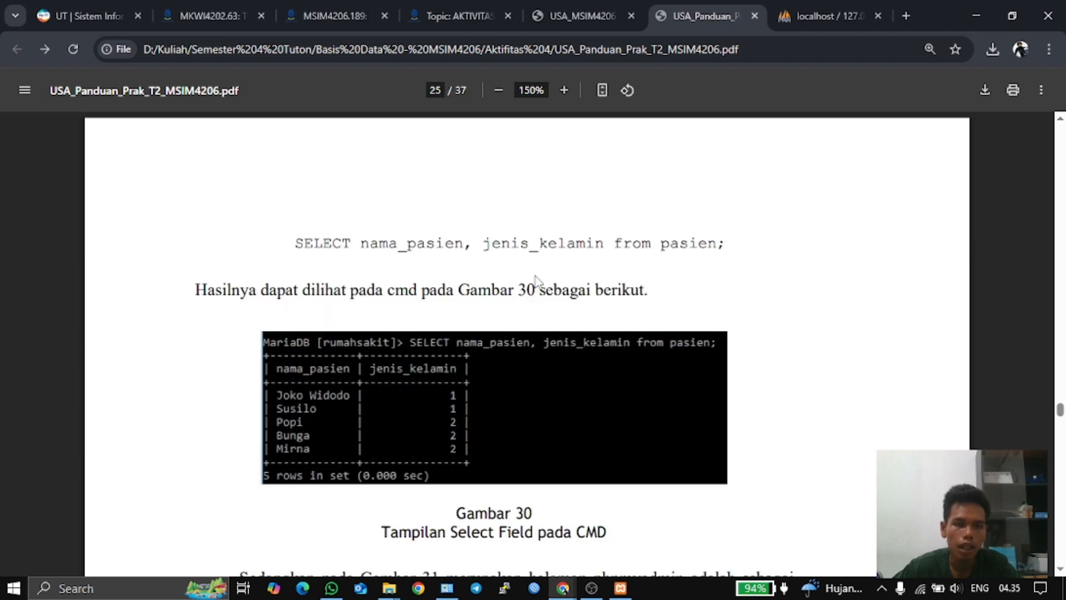
scroll(536, 281, down, 1)
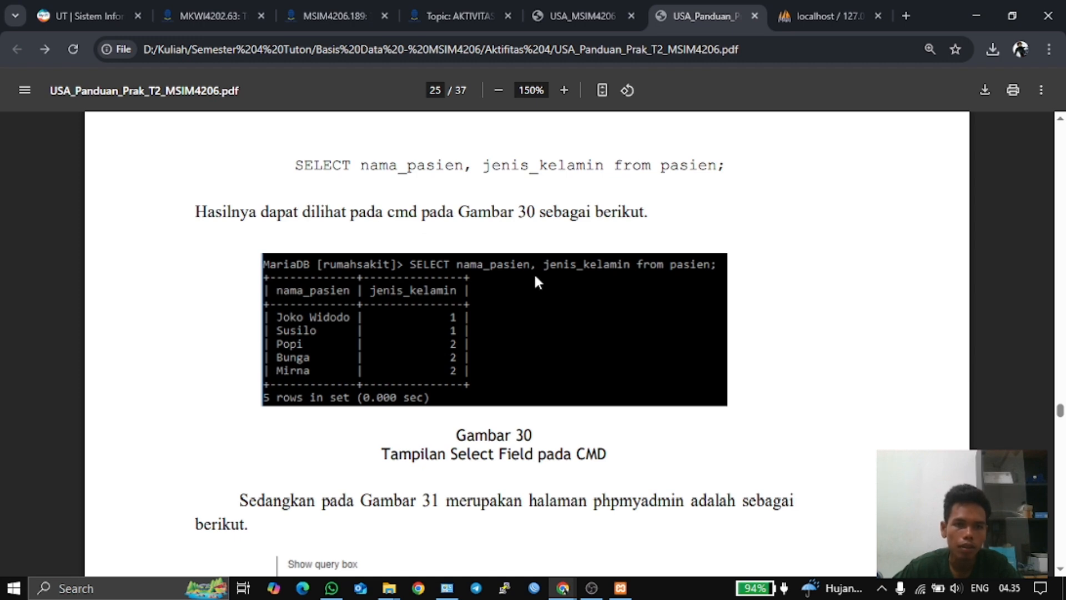
scroll(534, 275, up, 3)
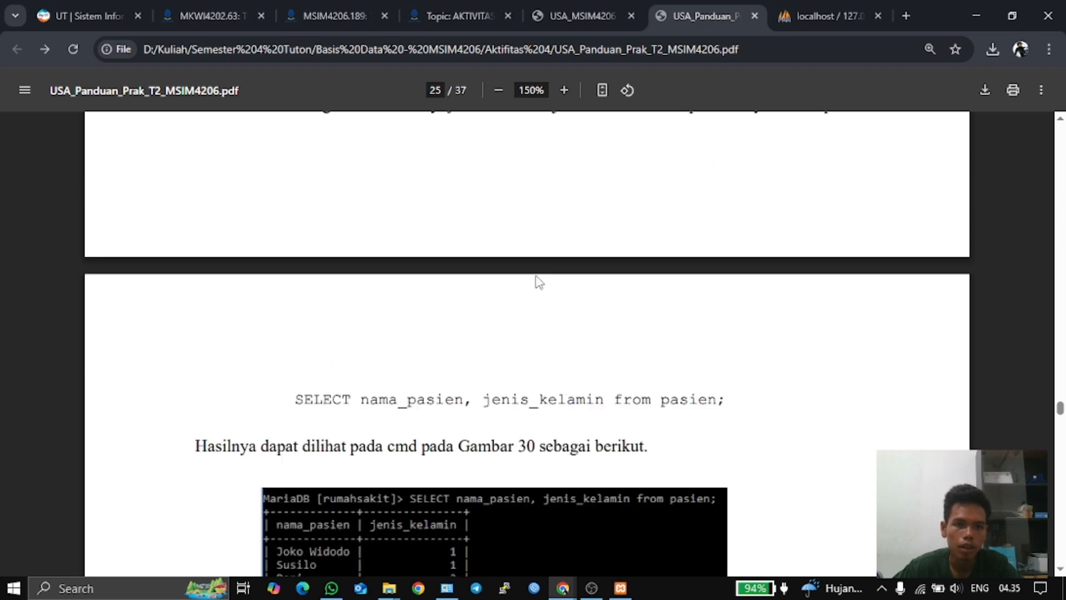
scroll(534, 275, down, 3)
scroll(534, 272, up, 2)
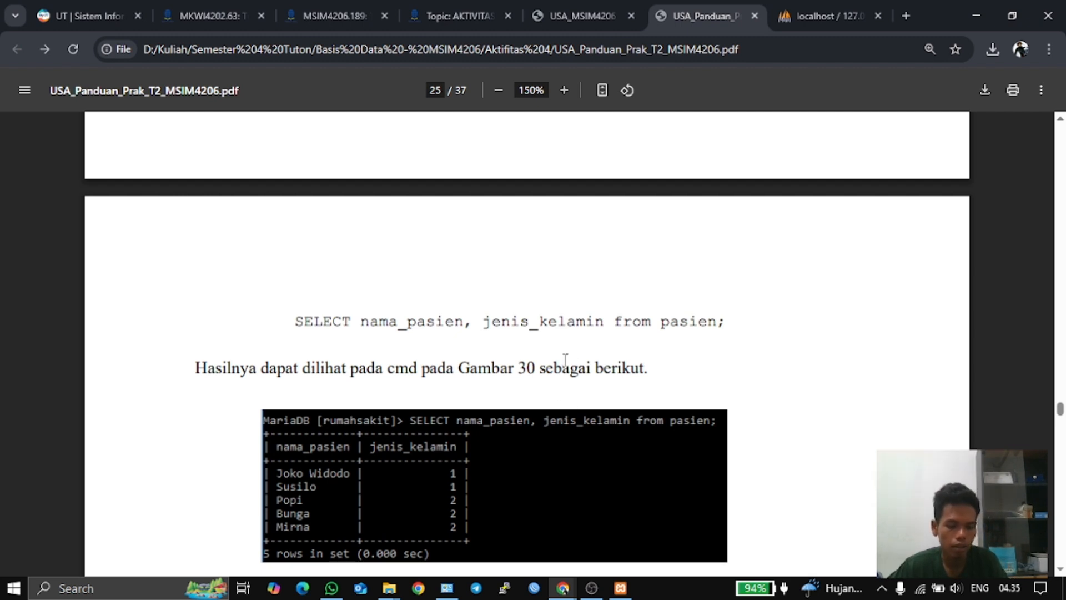
- Launch Command Prompt via Run with cmd, keeping the guide PDF in view
key(super+r)
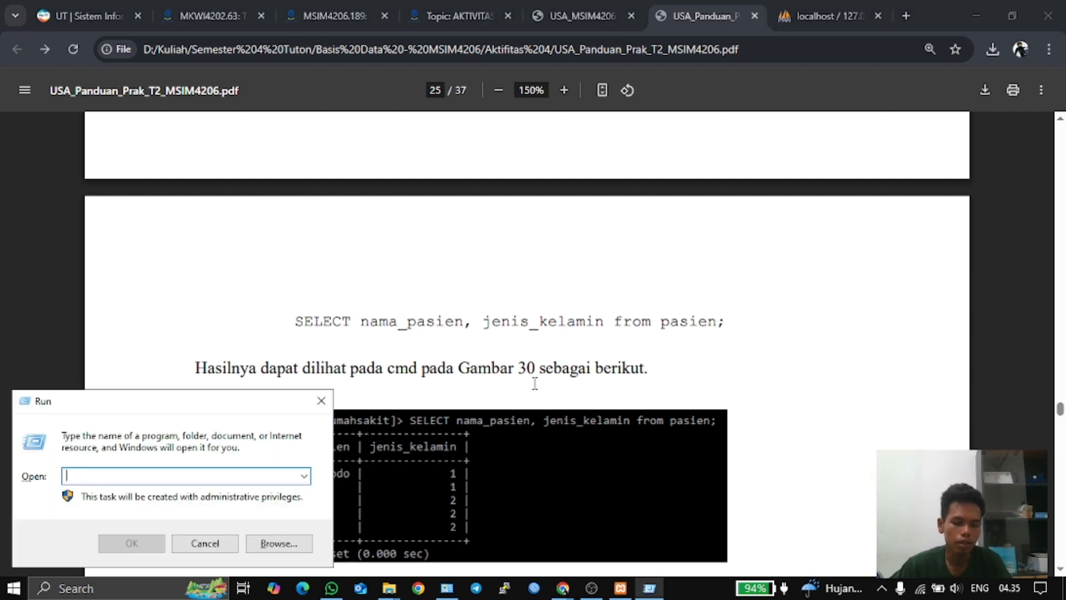
text(cmd)
key(Return)
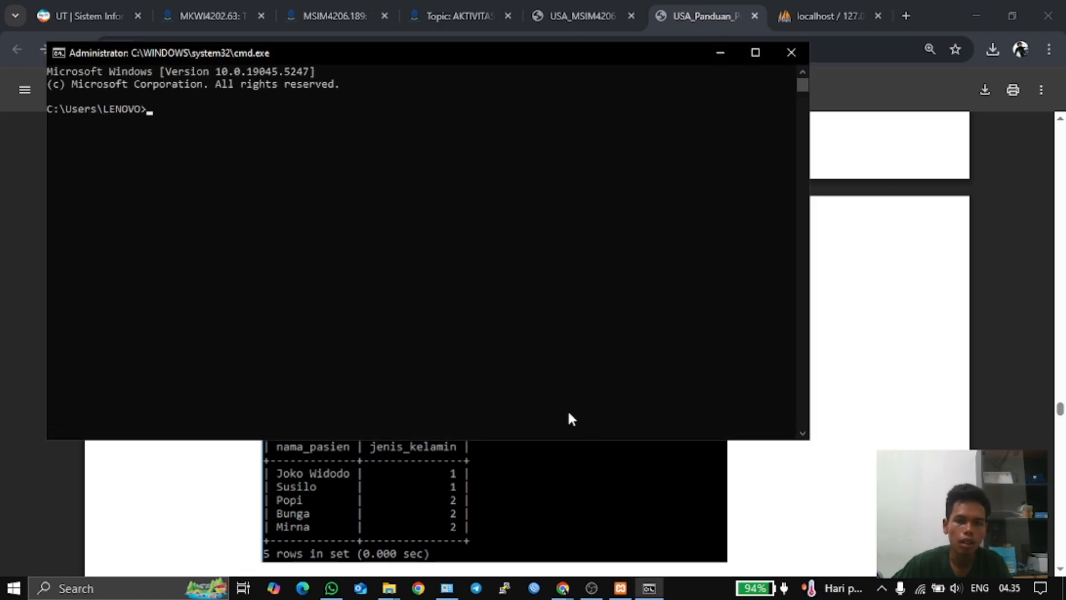
click(624, 471)
scroll(688, 464, down, 8)
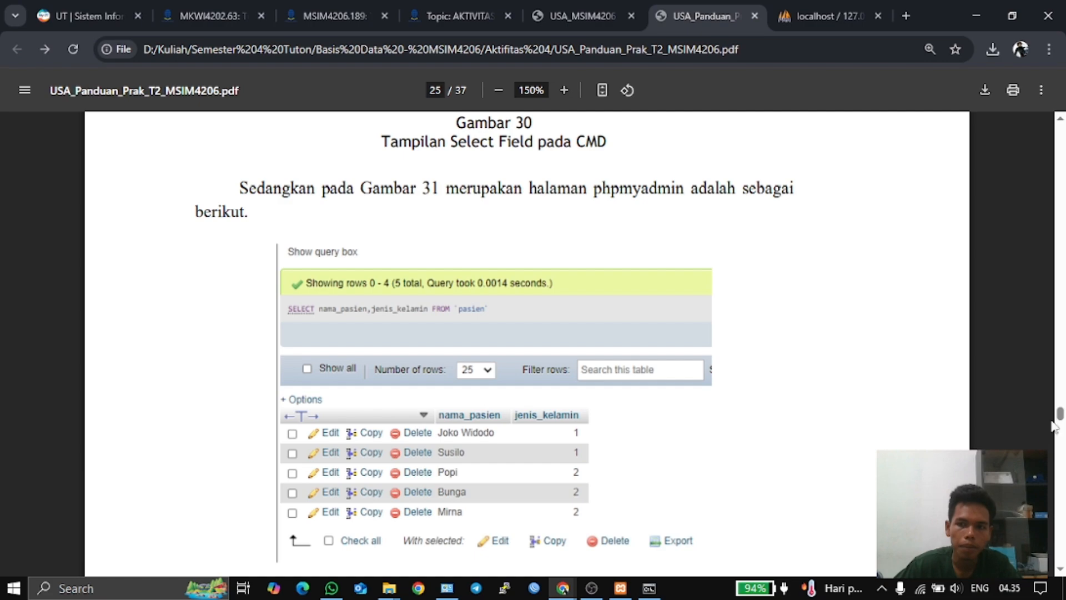
drag(1060, 424, 1048, 255)
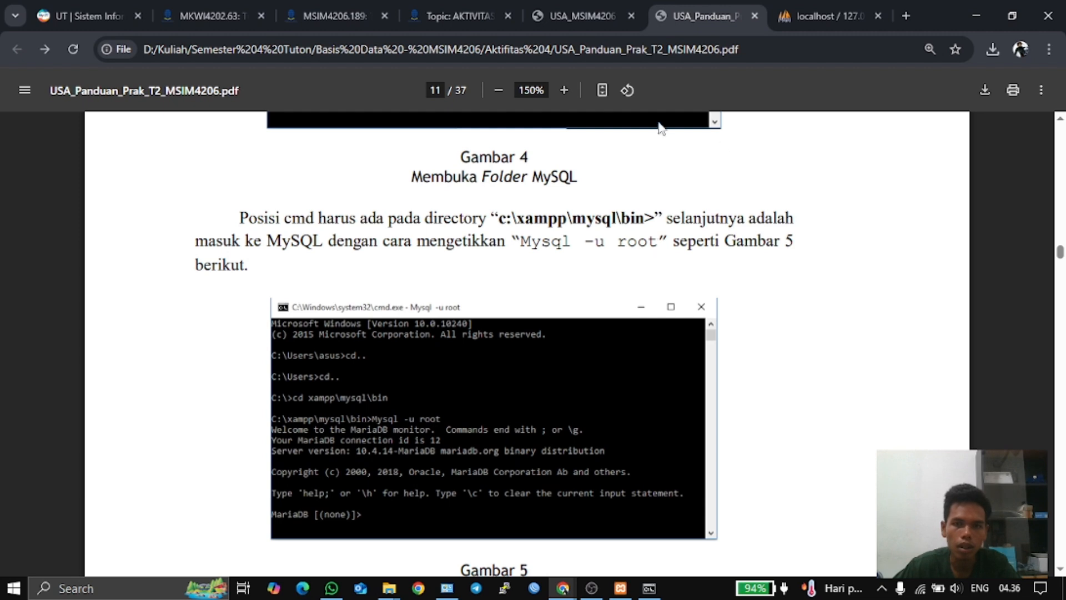
- Try mysql -u root (not recognized), move up to C:\ with cd.., and begin typing Mysql -u
click(654, 590)
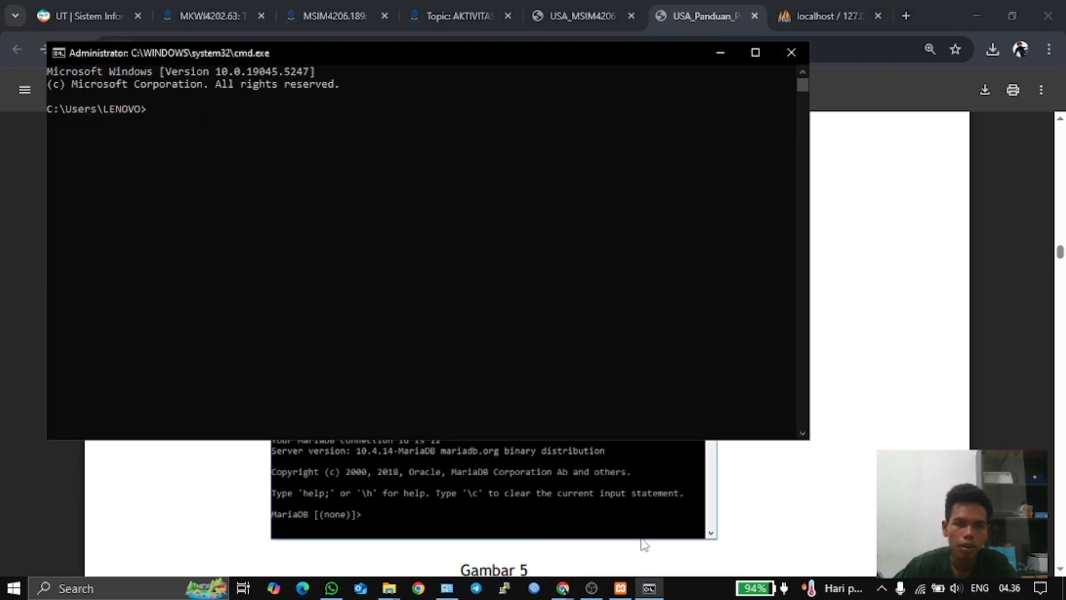
text(mysql -)
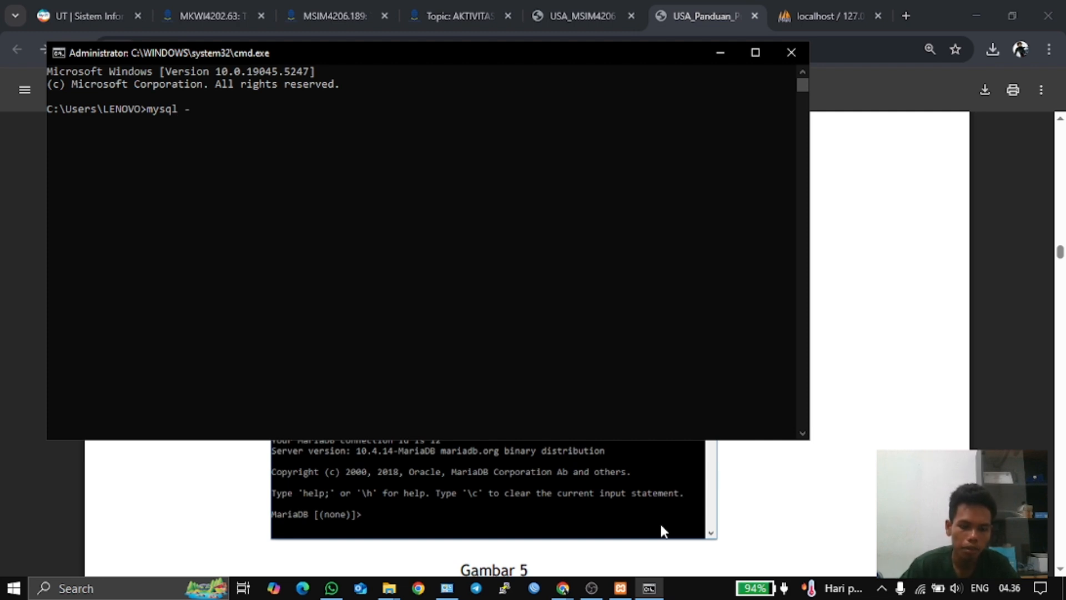
text(u)
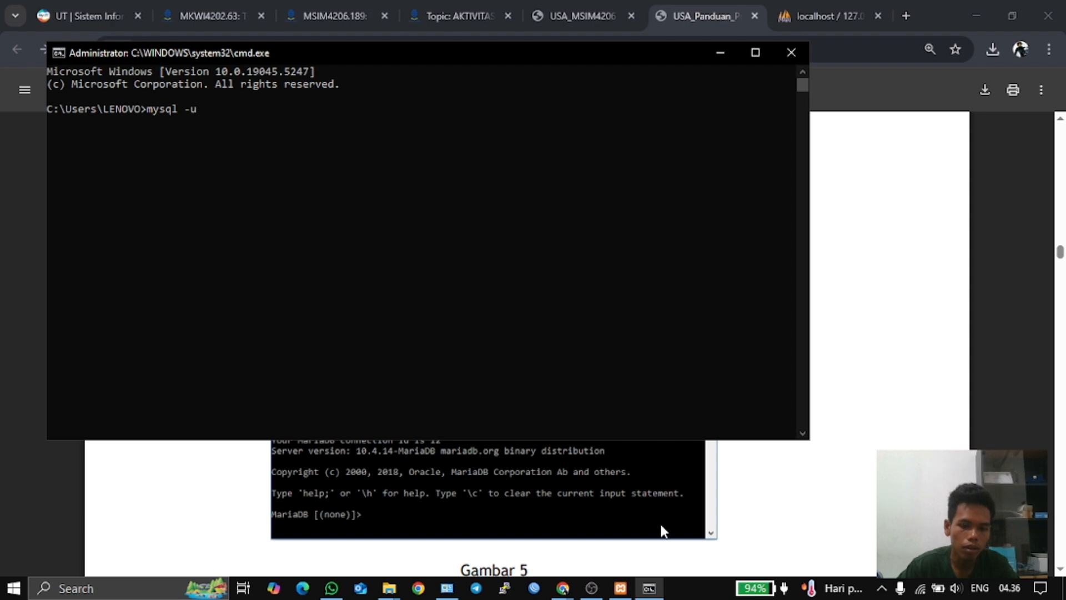
text( root)
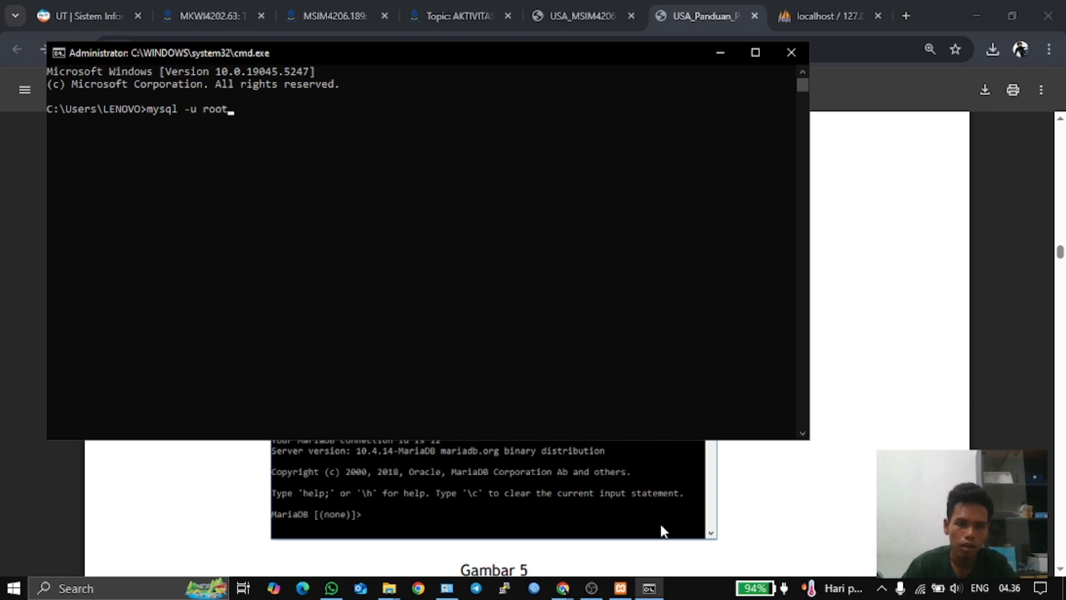
key(Return)
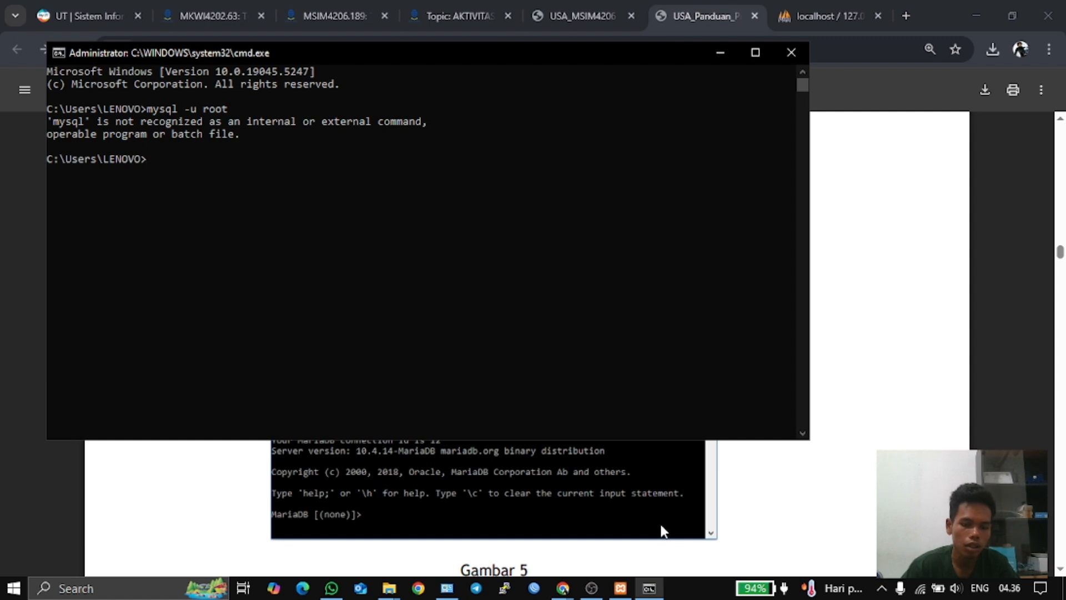
text(cd)
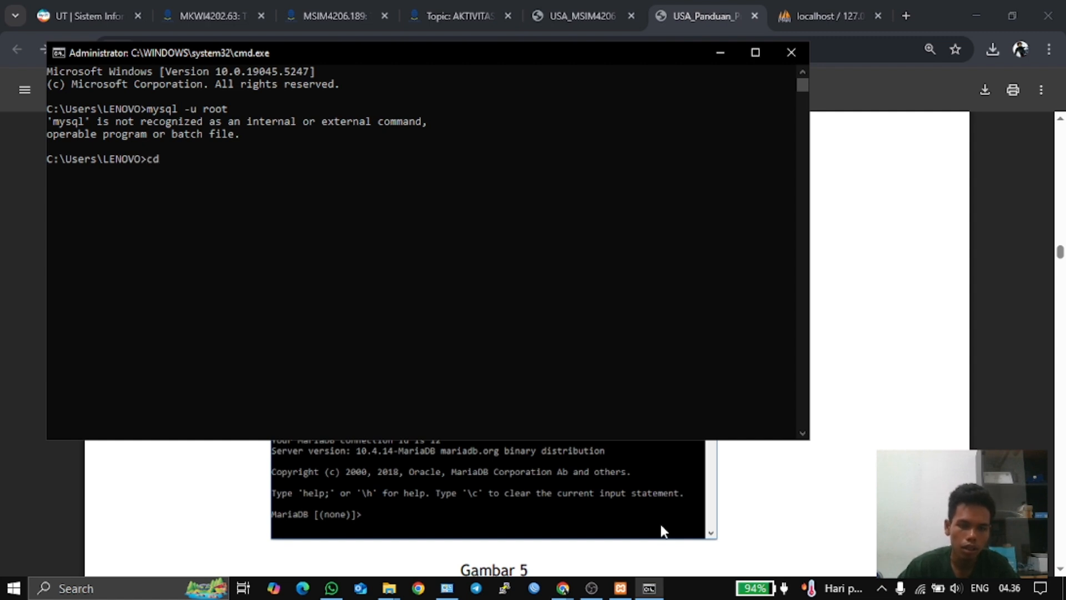
text(..)
key(Return)
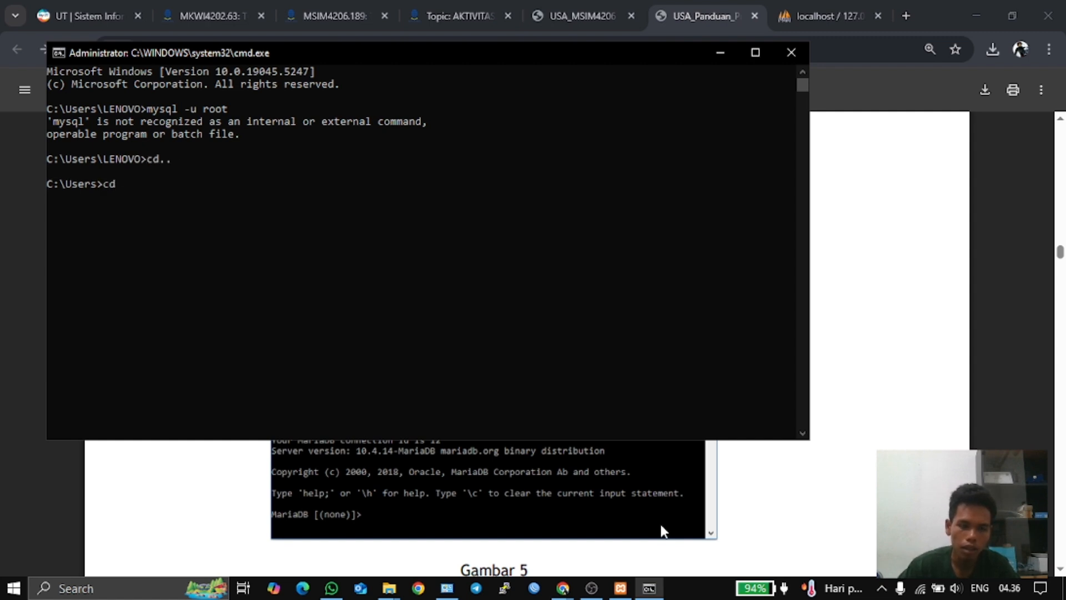
text(..)
key(Return)
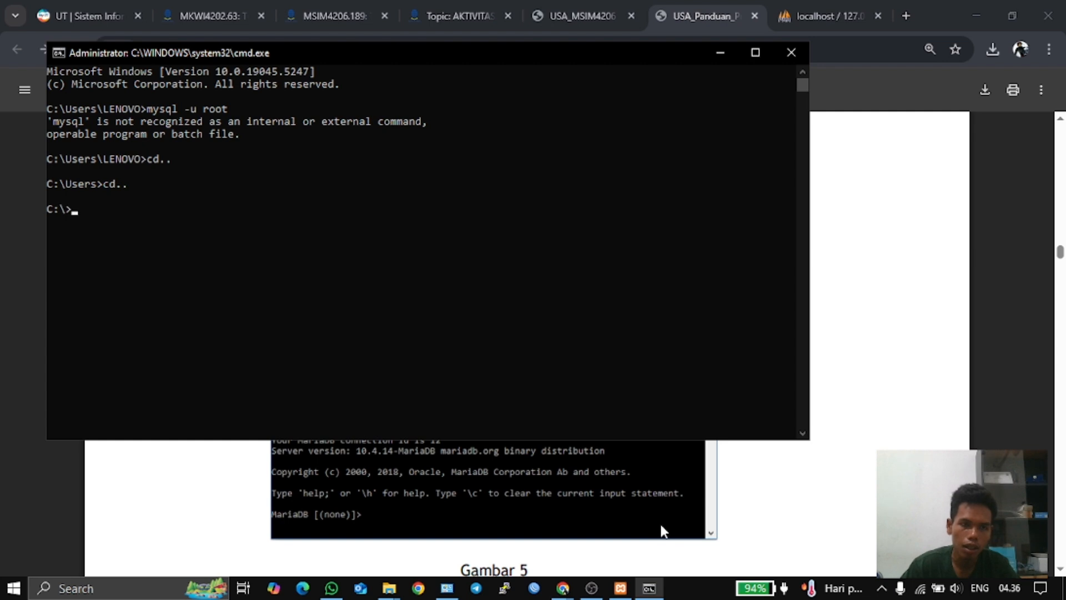
text(My)
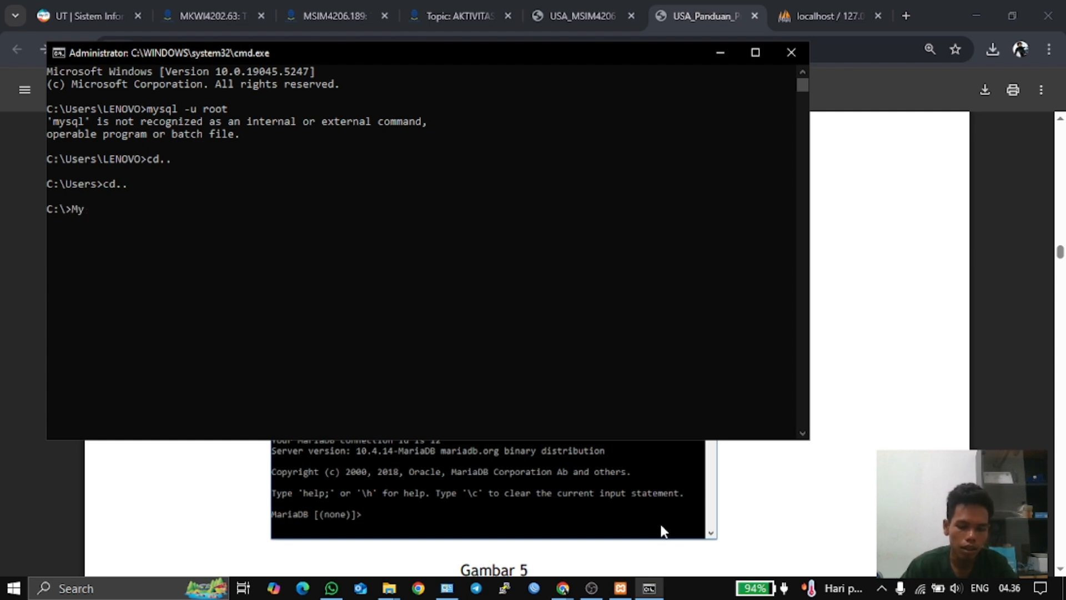
text(sql )
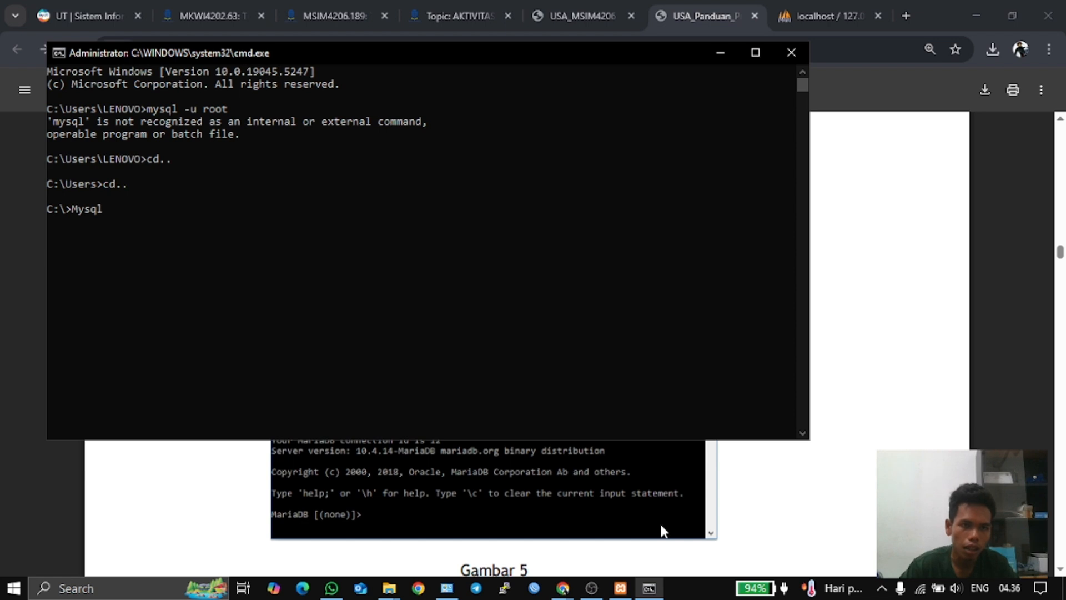
text(-u)
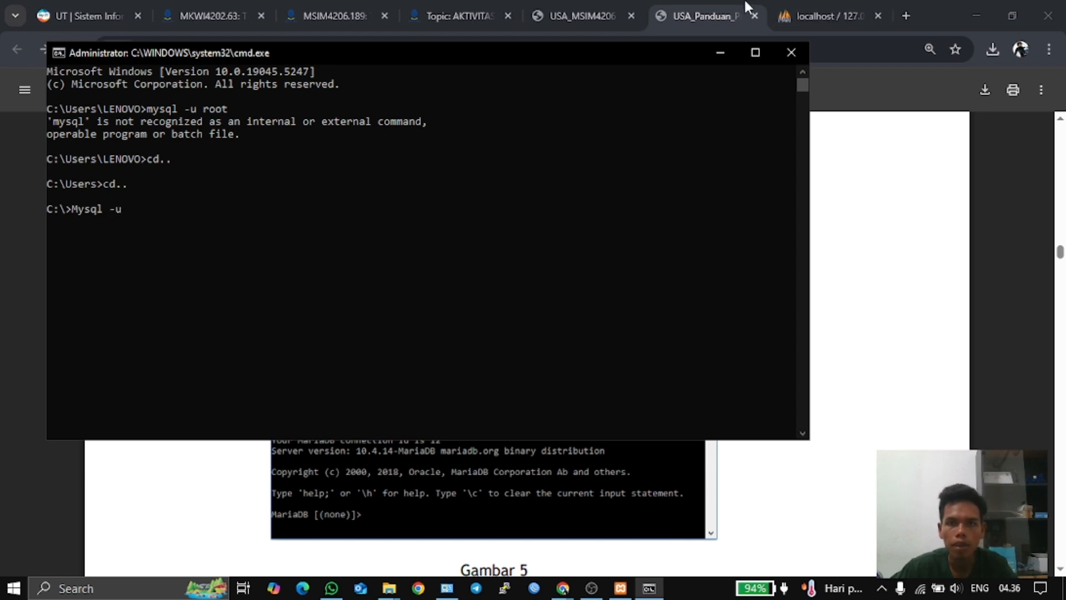
- Retry the Mysql -u root login in cmd, which is again not recognized
click(692, 8)
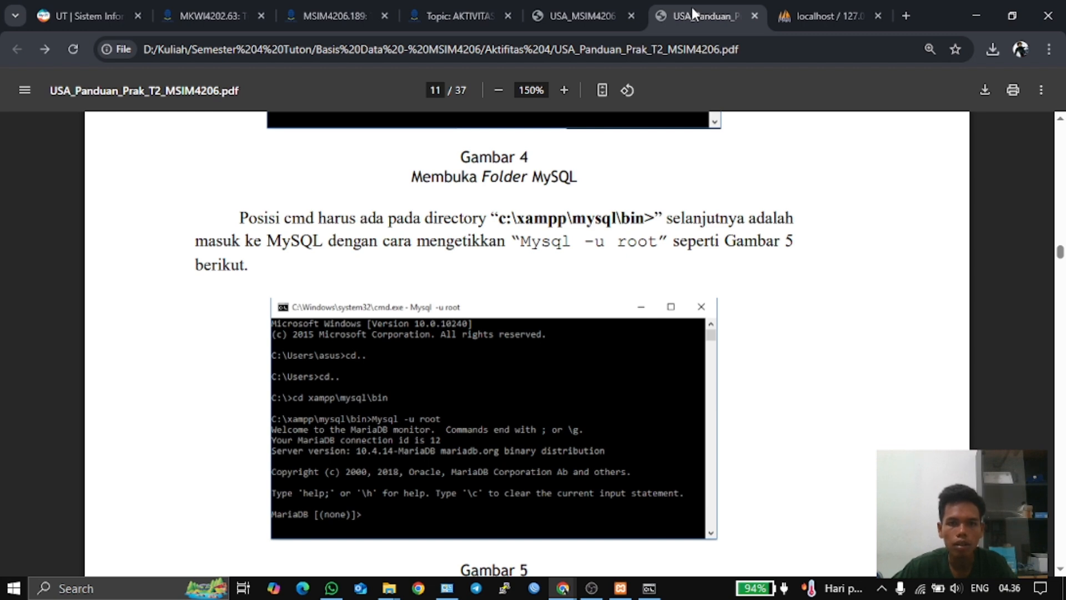
click(814, 8)
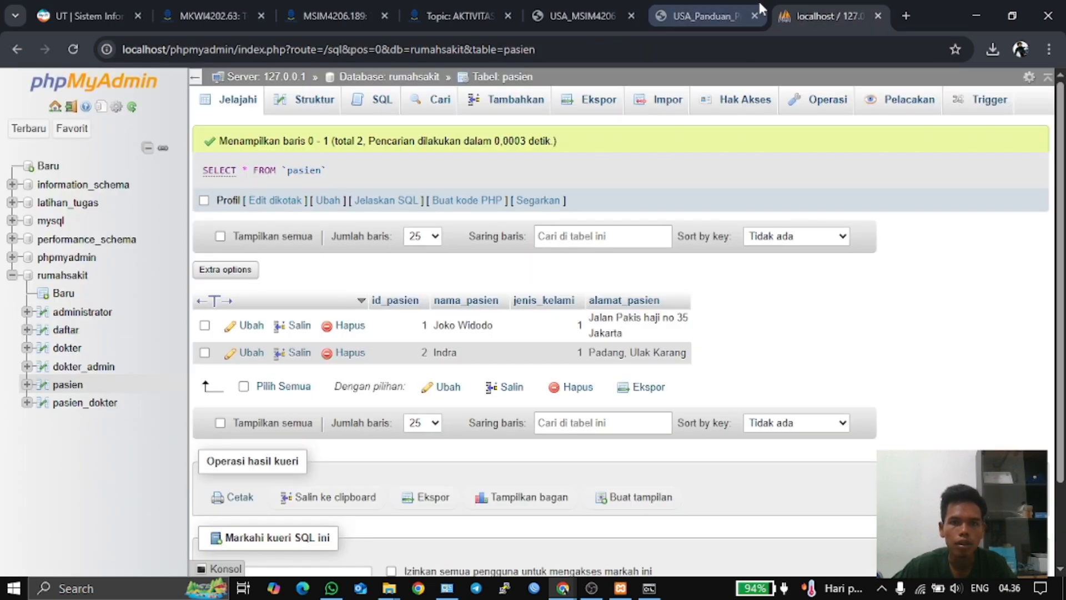
click(650, 588)
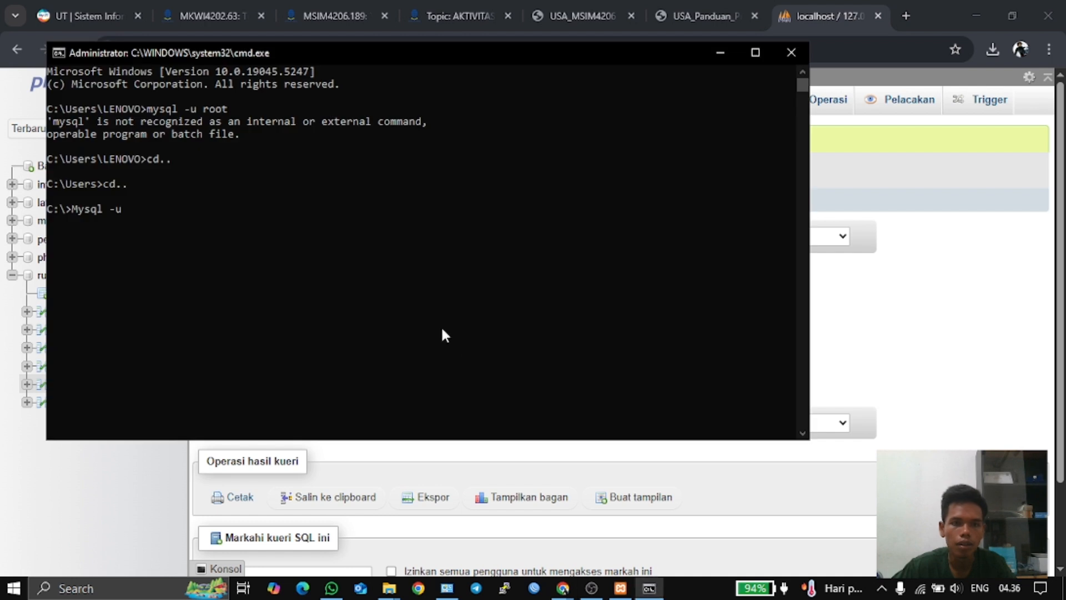
text(root)
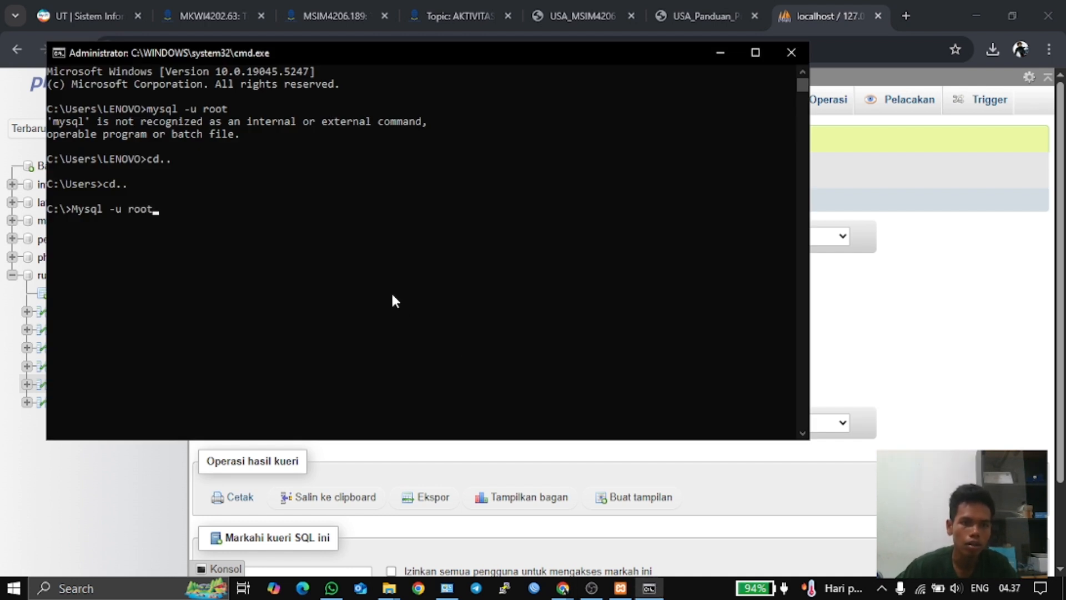
key(Return)
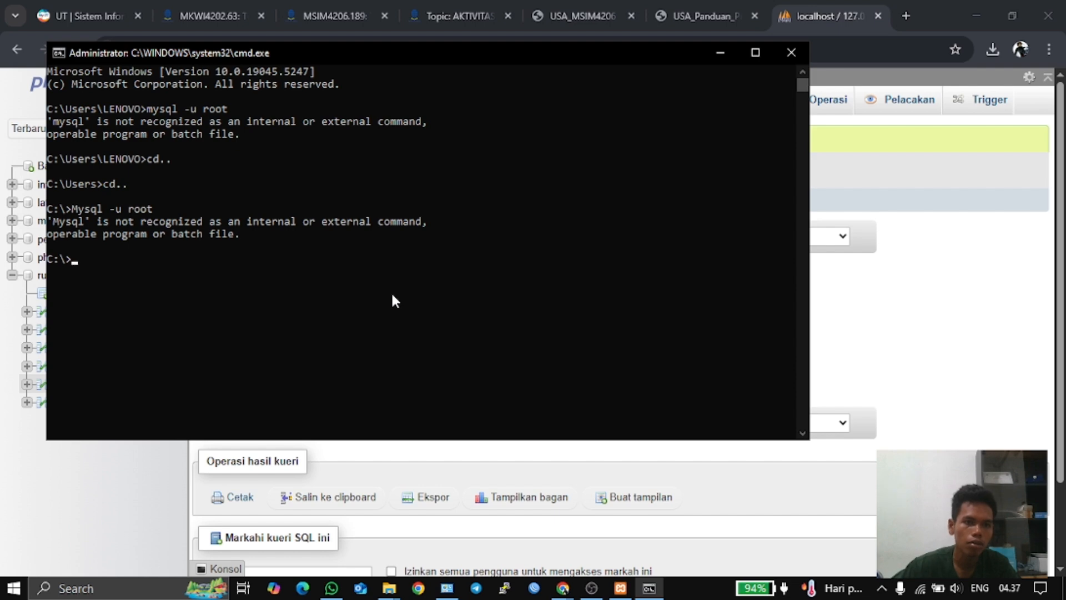
- Highlight 'Mysql -u root' and the 'xampp\mysql\bin' path on page 11 of the PDF guide
click(890, 286)
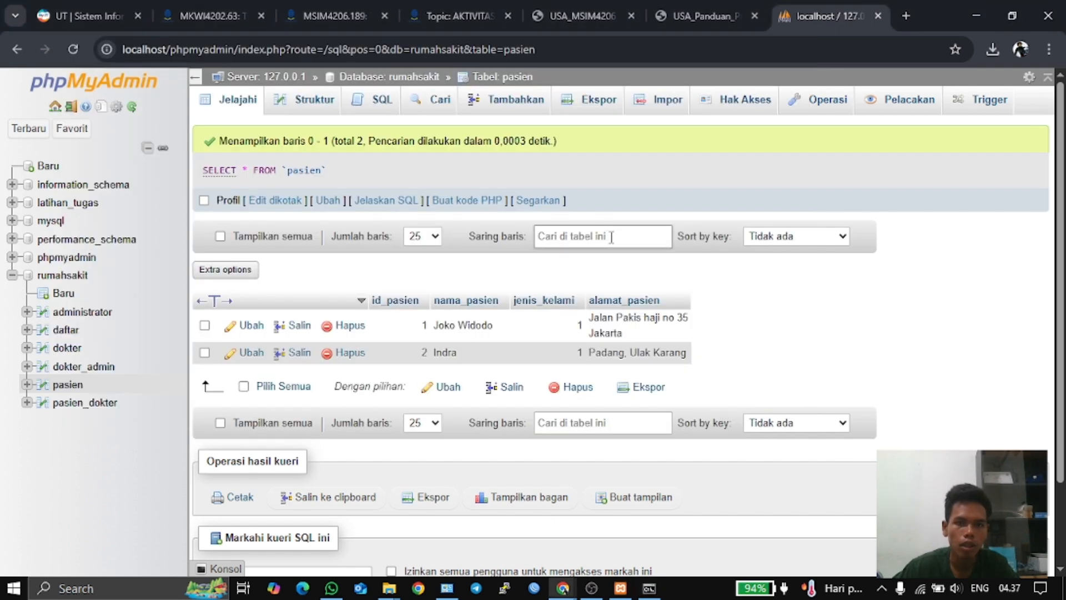
click(704, 14)
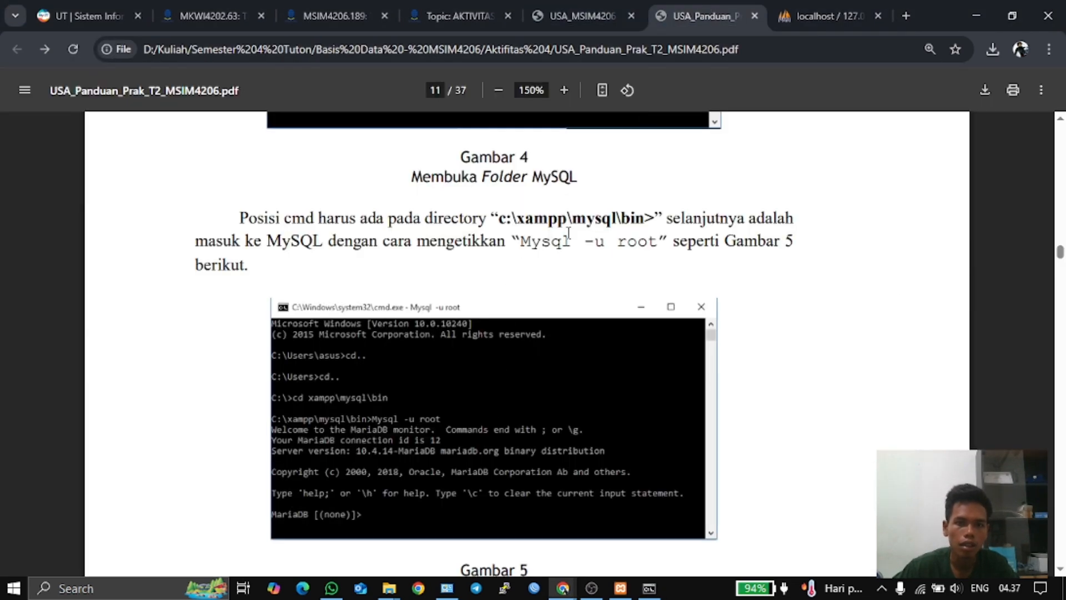
drag(658, 242, 530, 244)
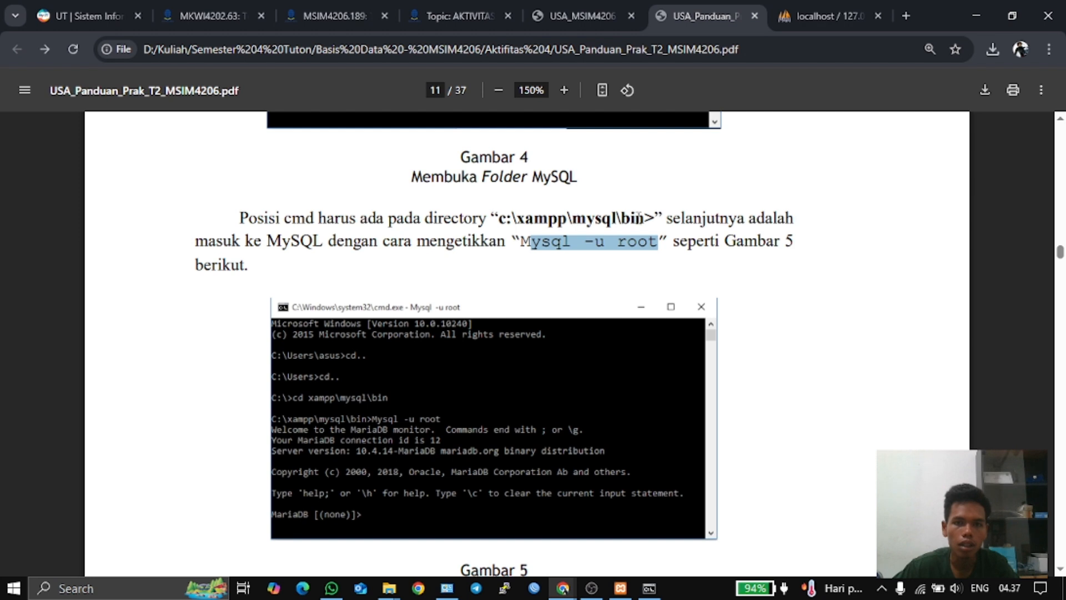
drag(653, 218, 523, 213)
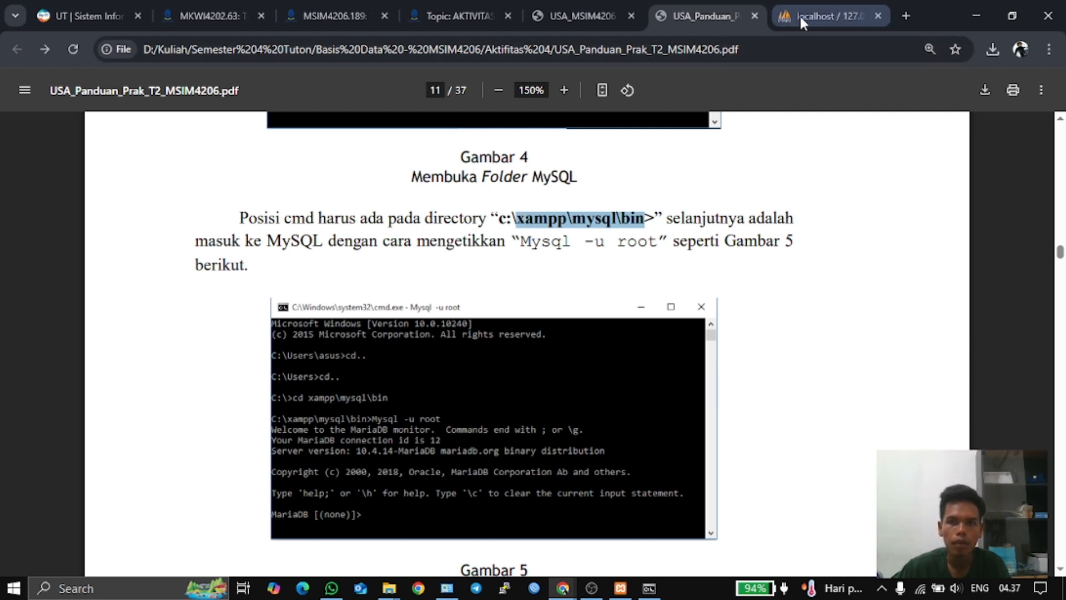
- Change into xampp\mysql\bin with cd, then rerun Mysql -u root to open the MariaDB 10.4.32 monitor
click(650, 593)
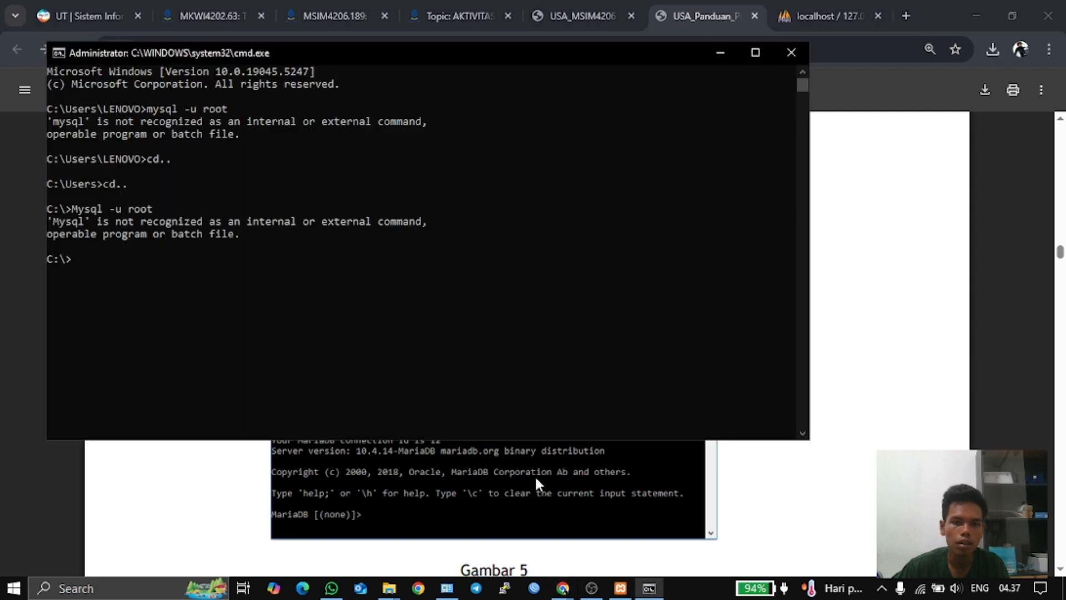
text(xampp\mysql\bin)
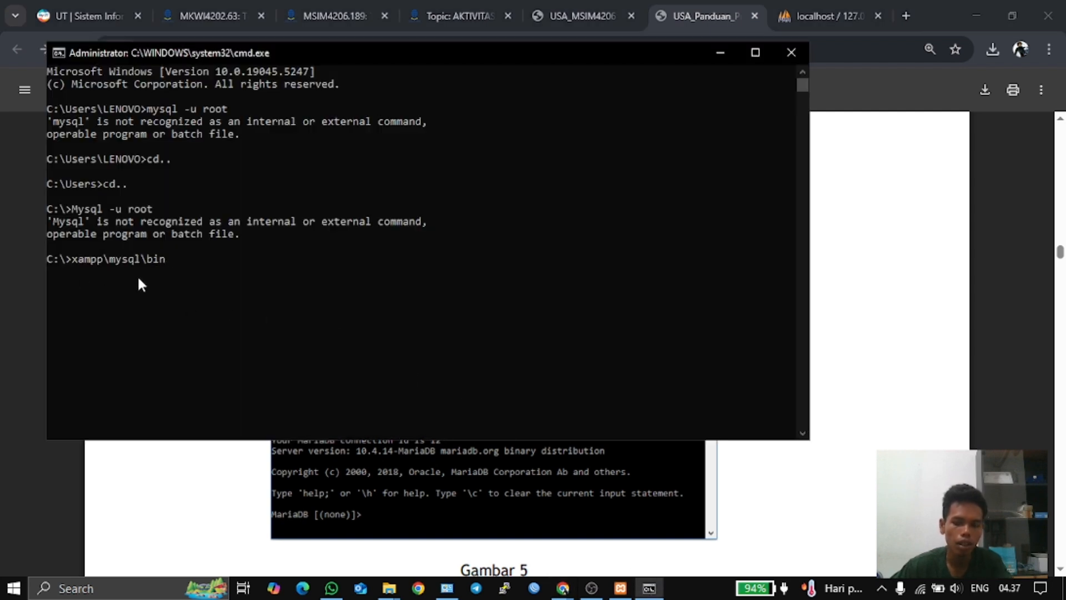
key(Return)
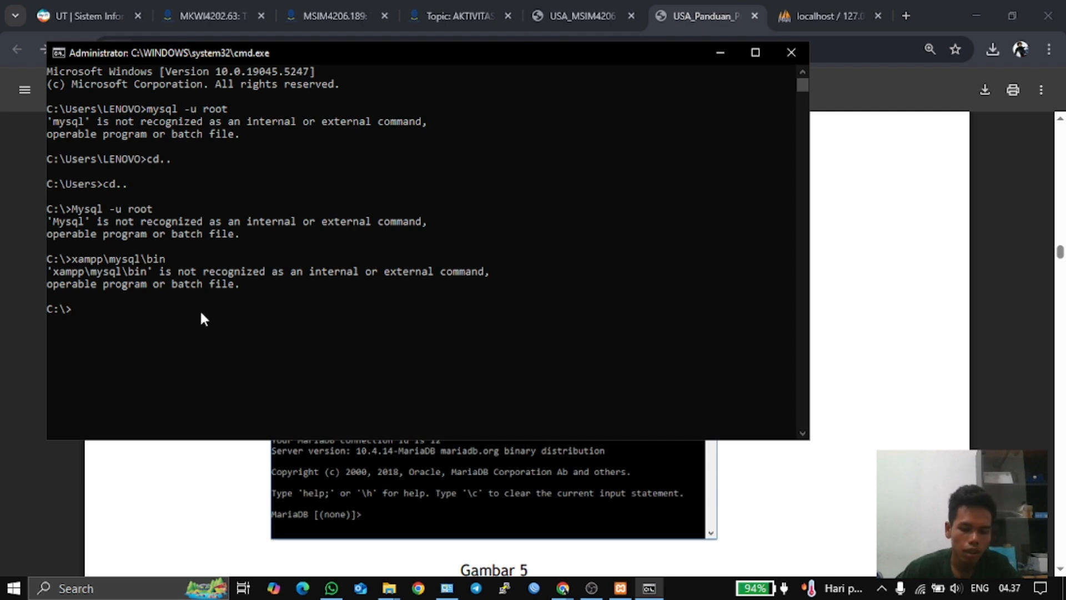
text(cd)
key(Up)
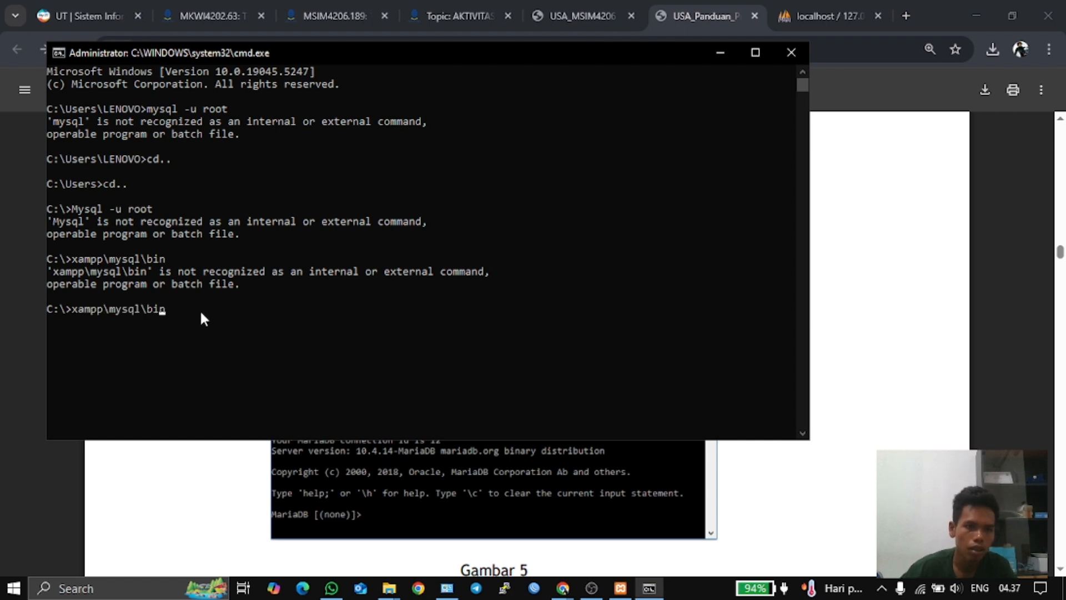
key(Left)
key(Left)
key(Left)
key(Left)
key(Left)
key(Left)
key(Left)
key(Left)
key(Left)
key(Left)
key(Left)
key(Left)
key(Left)
key(Left)
key(Left)
text(cd)
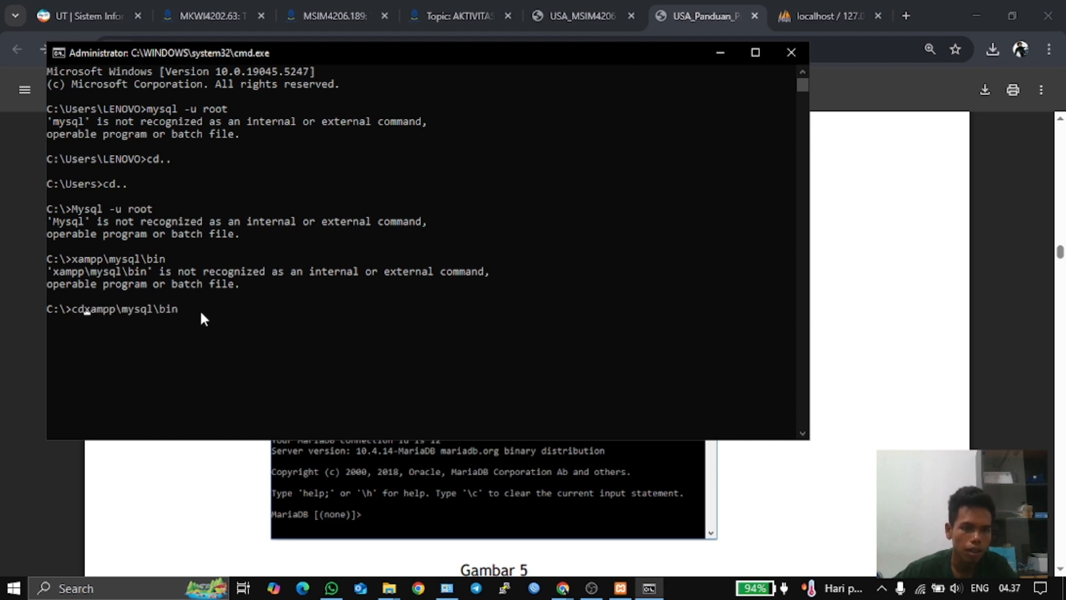
key(Return)
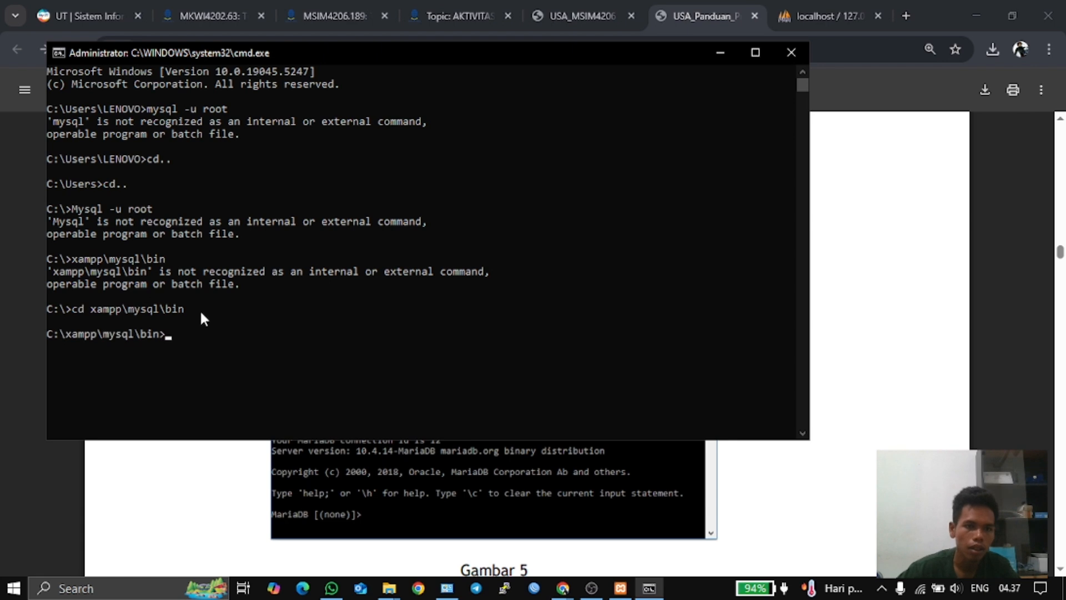
key(Up)
key(Up)
key(Up)
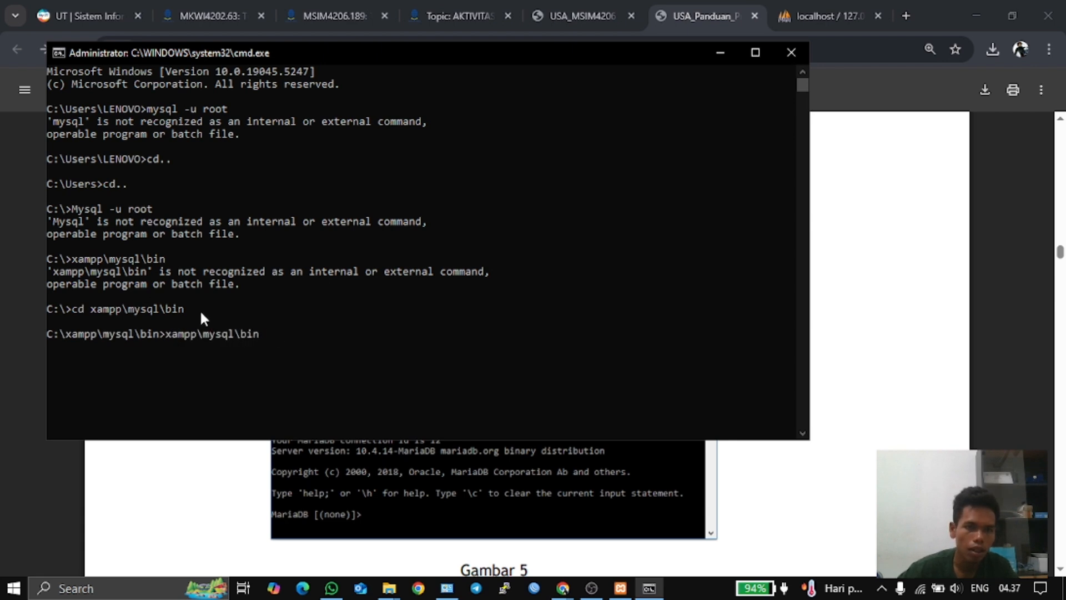
key(Return)
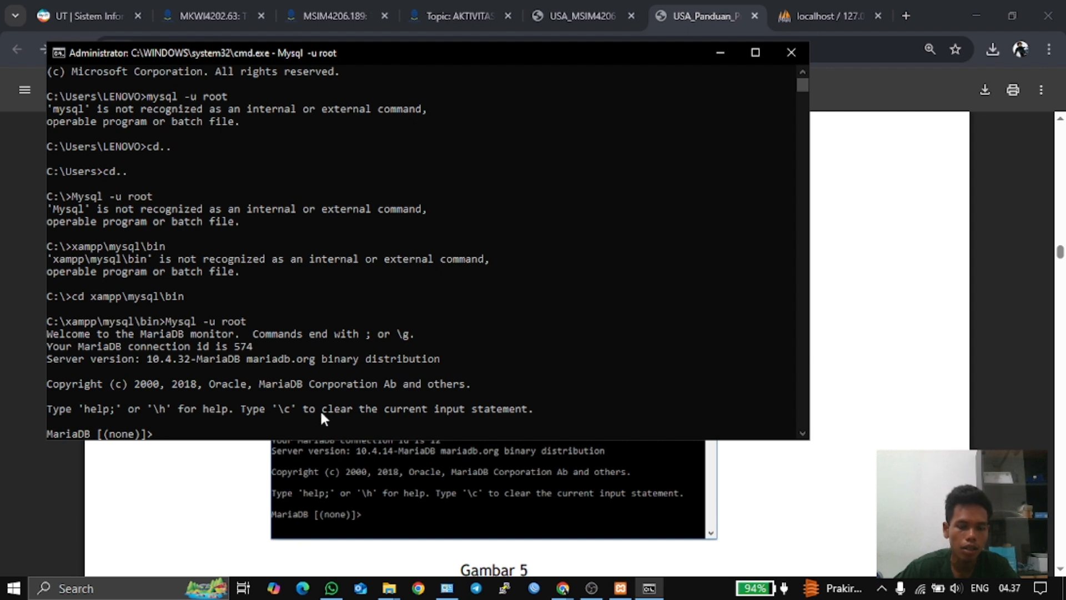
- Enter 'show rumahsakit' without a semicolon, leaving the statement stuck unfinished
text(s)
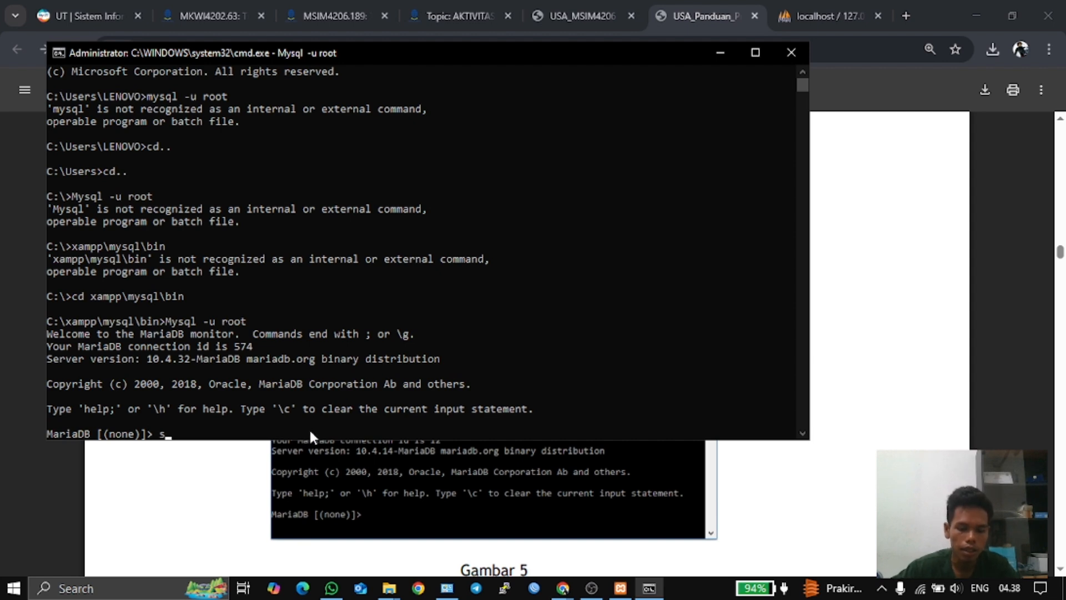
text(how)
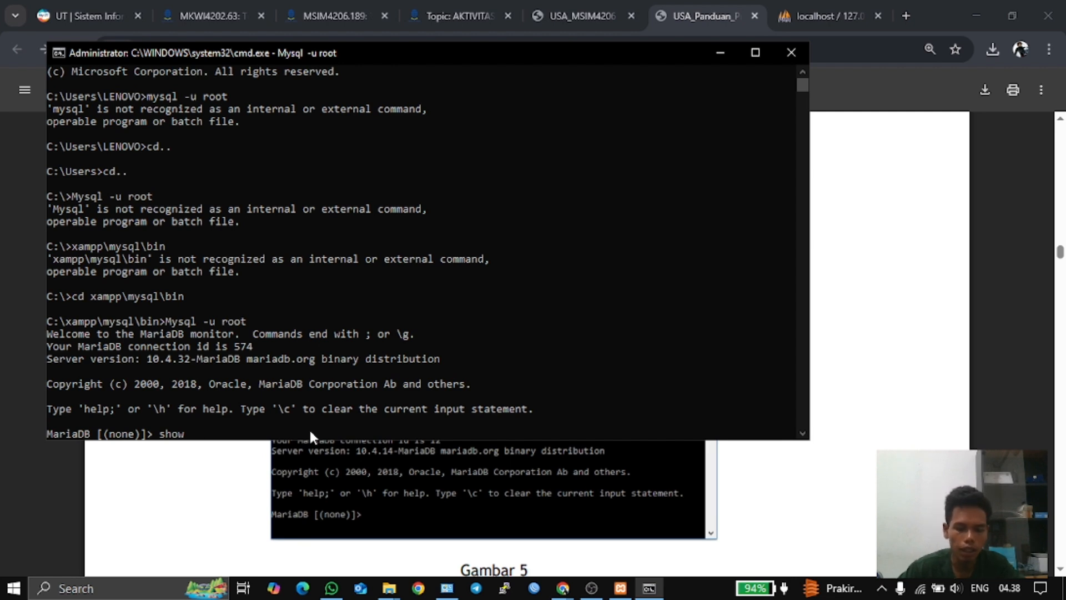
text( rumak)
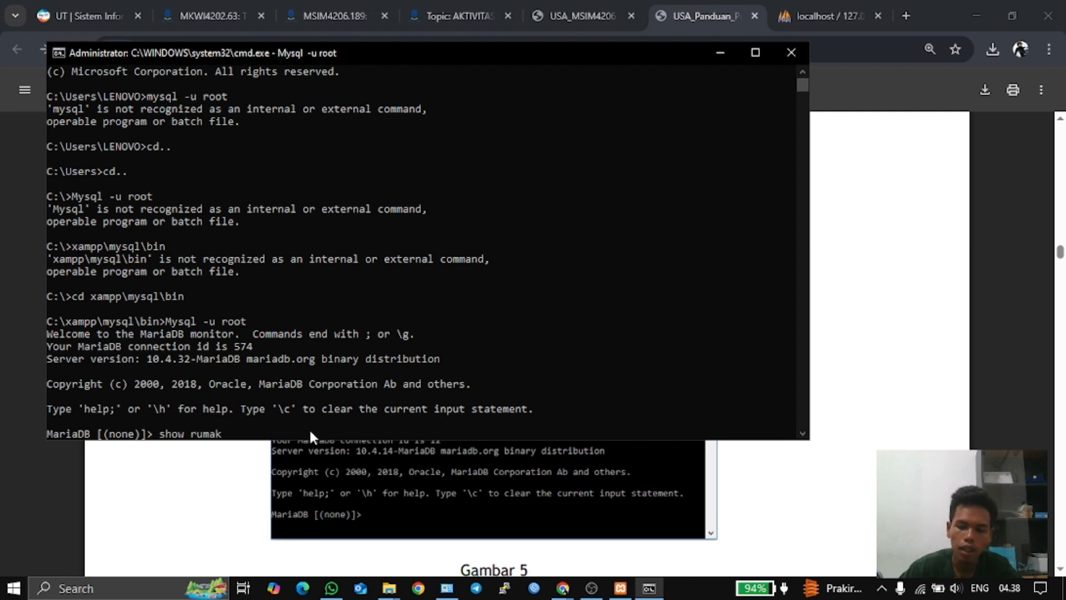
key(BackSpace)
text(hsakit)
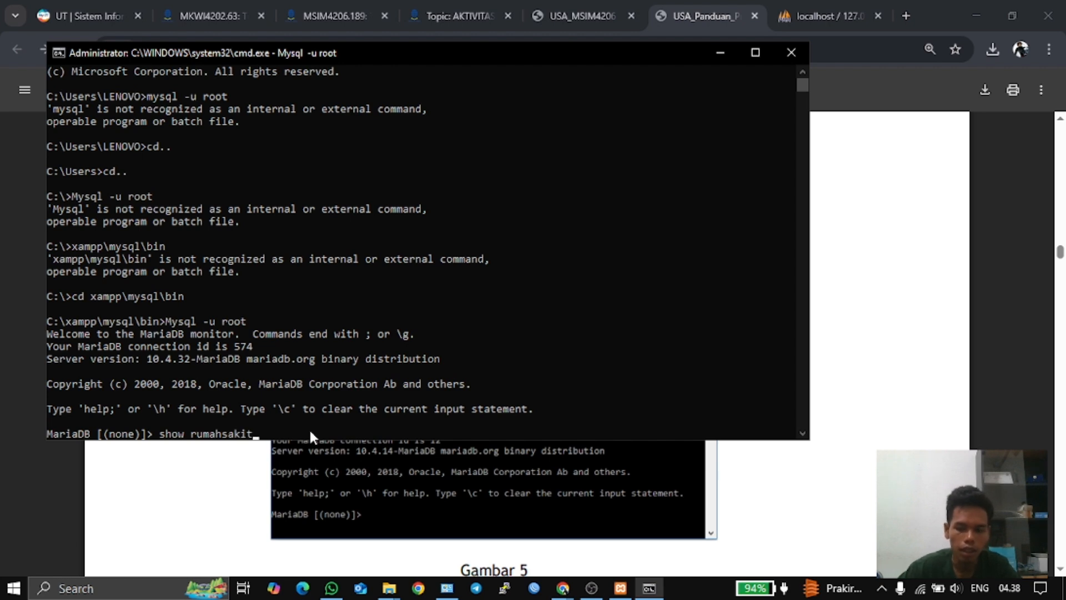
key(Return)
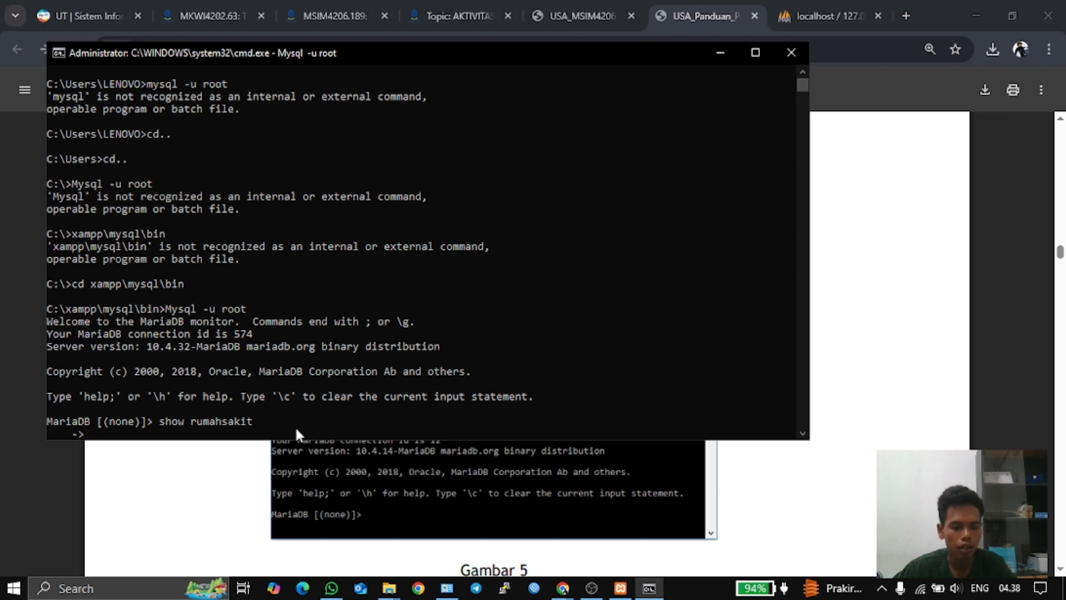
key(Return)
key(Return)
key(Return)
key(Return)
key(Return)
key(Return)
key(Return)
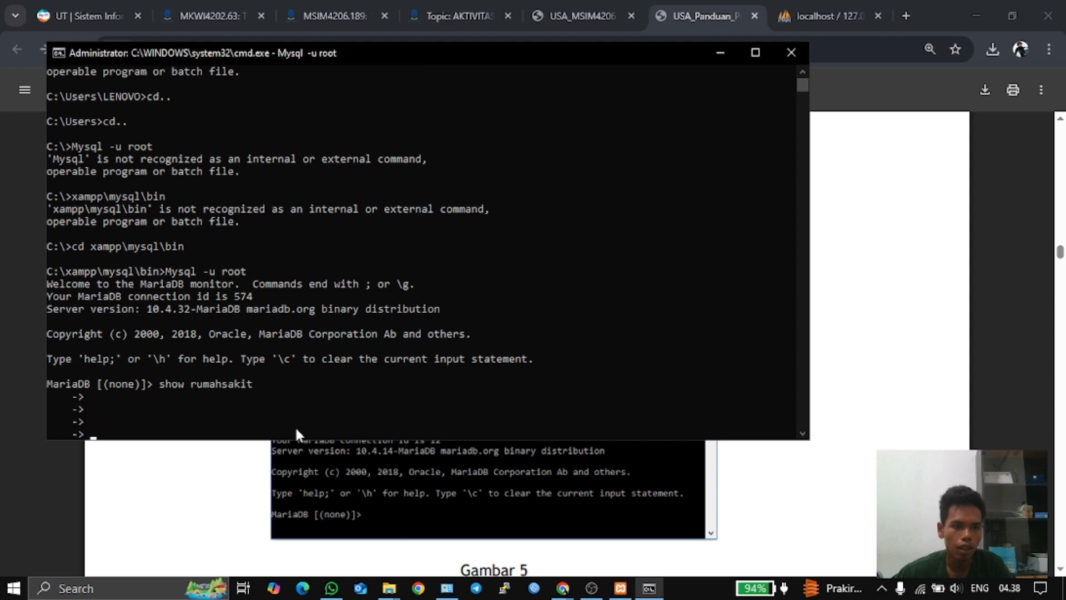
key(ctrl+x)
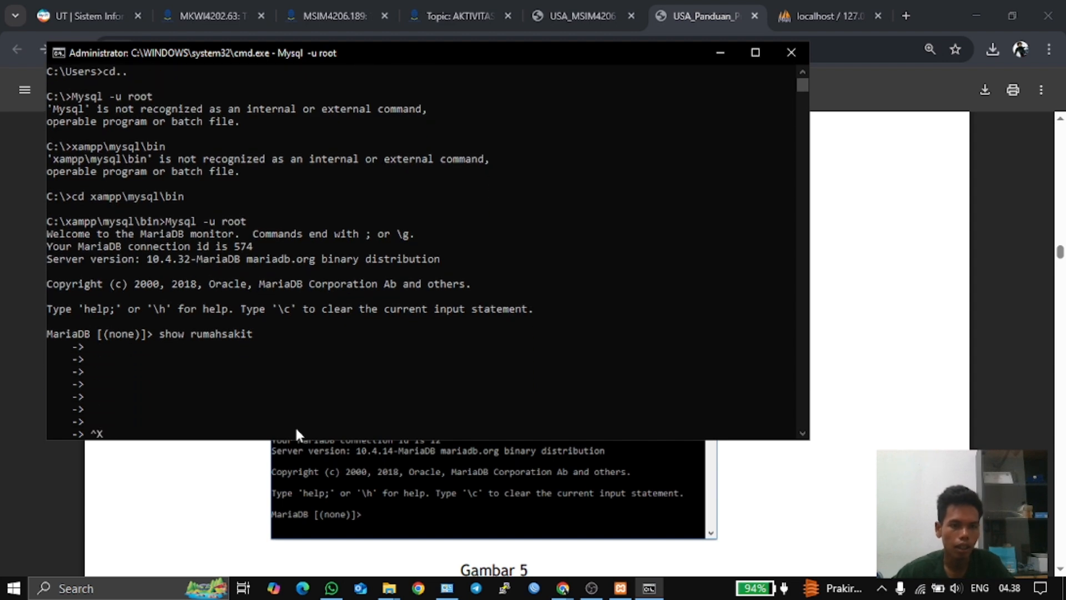
key(Return)
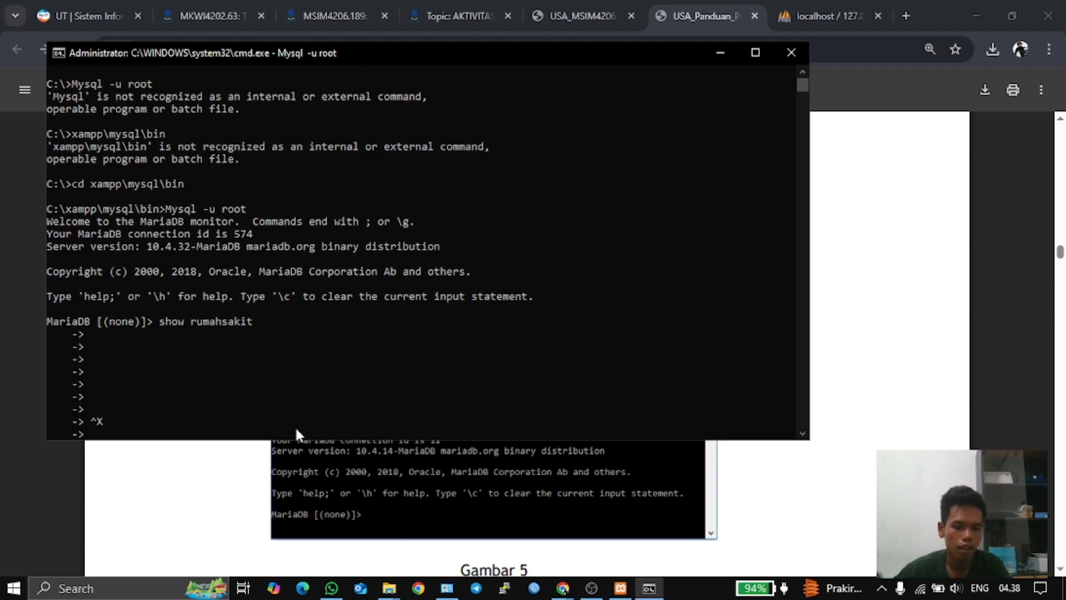
- Quit the stuck client with Ctrl+C and start a fresh MariaDB session as root
key(ctrl+c)
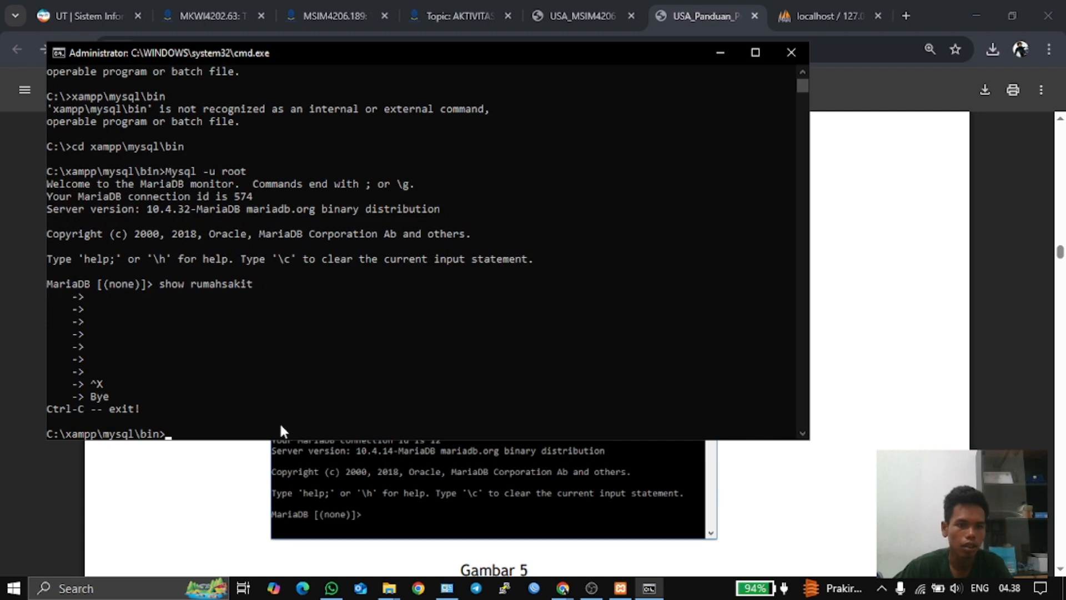
key(Up)
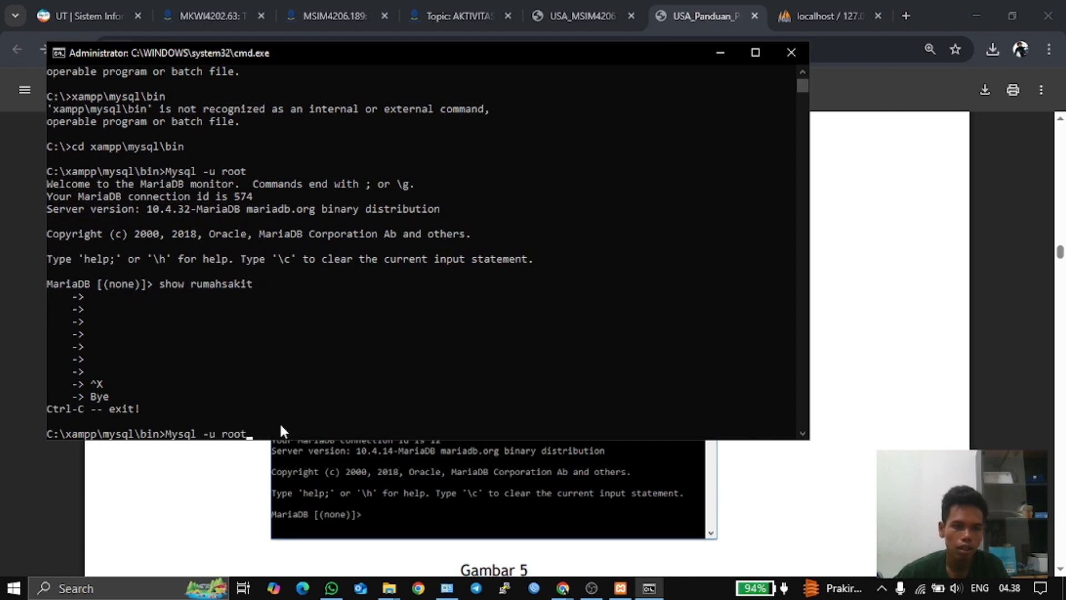
key(Return)
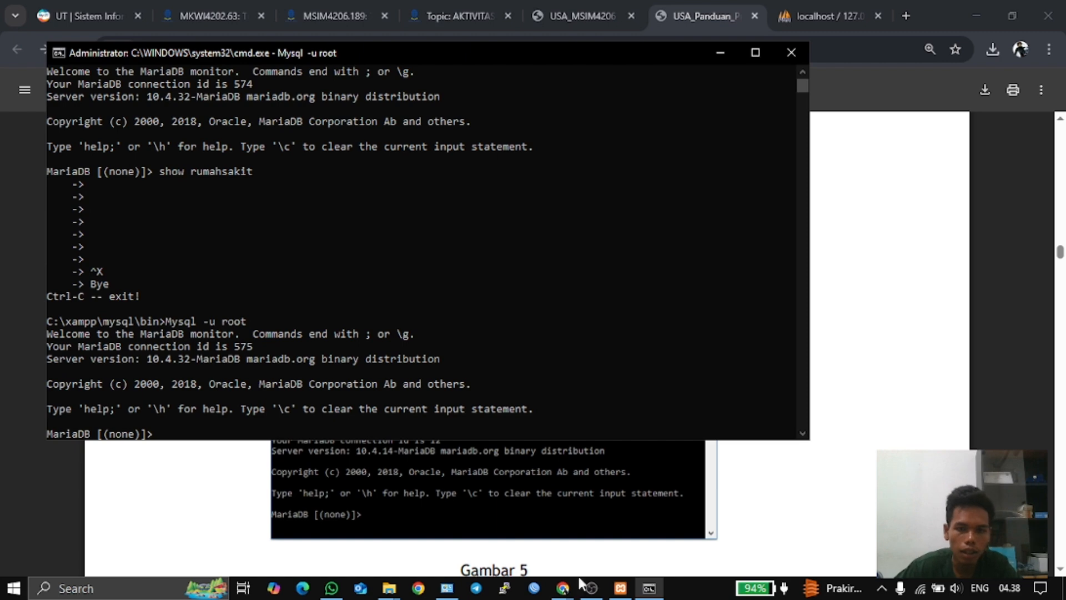
- Read the PDF guide's Gambar 5 paragraph on listing databases, then start typing 'show databases' in MariaDB
click(563, 588)
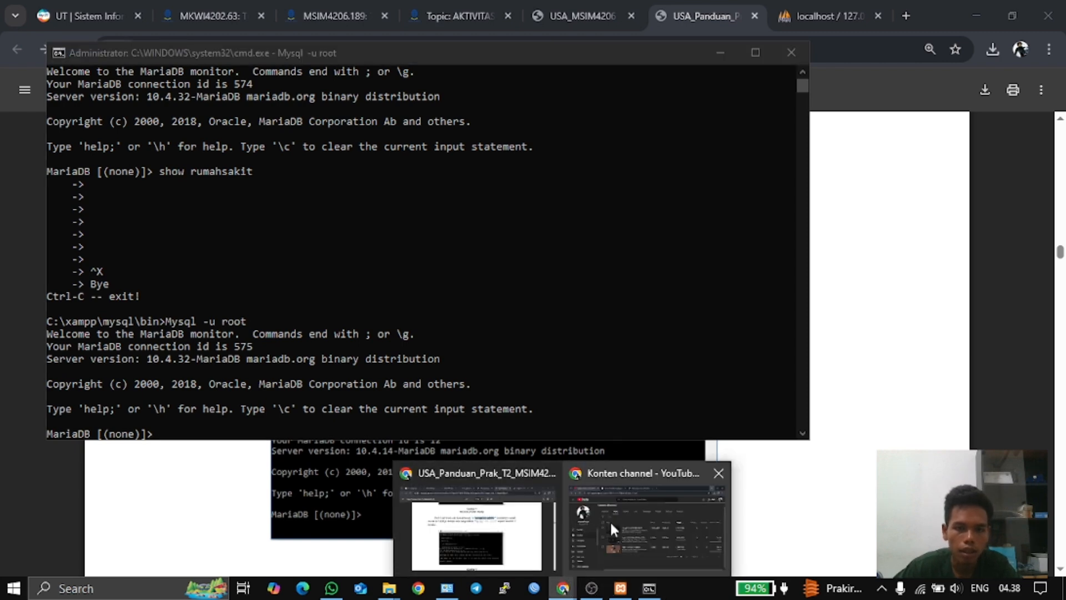
click(516, 511)
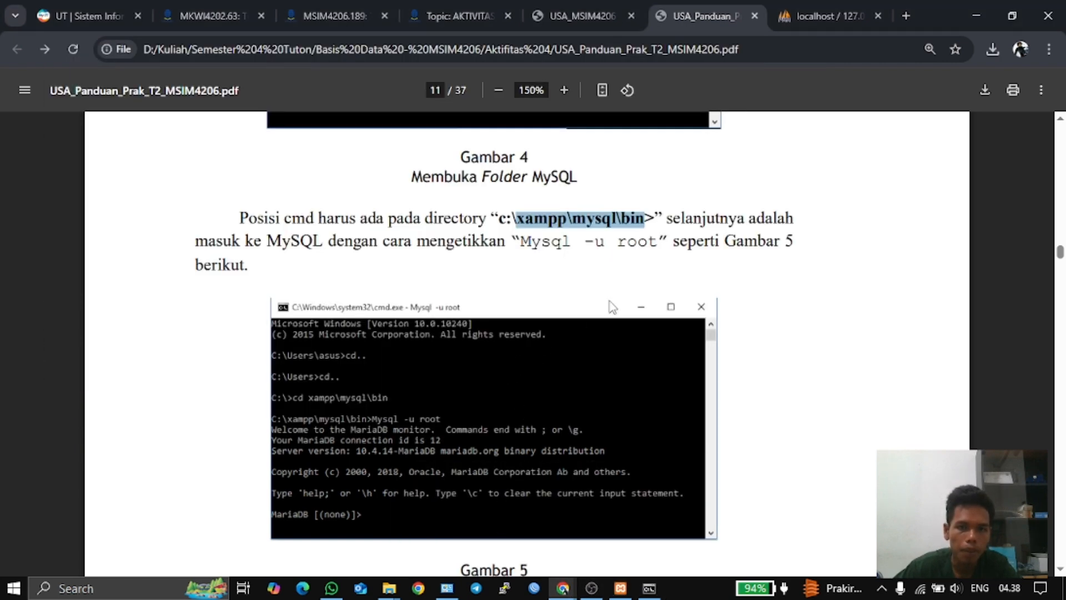
scroll(636, 308, down, 4)
scroll(448, 352, down, 4)
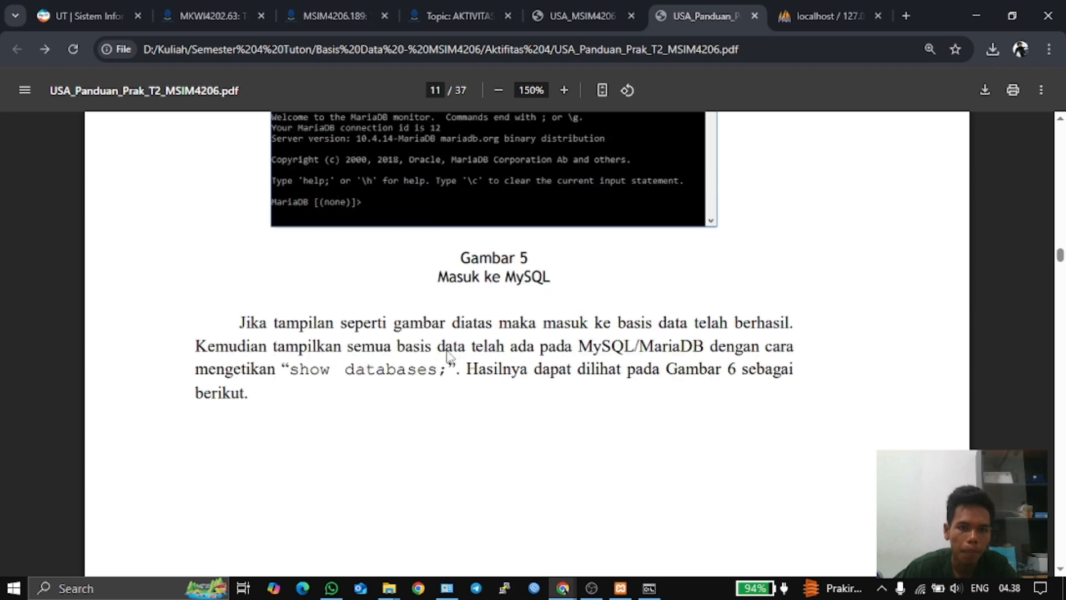
scroll(449, 353, down, 1)
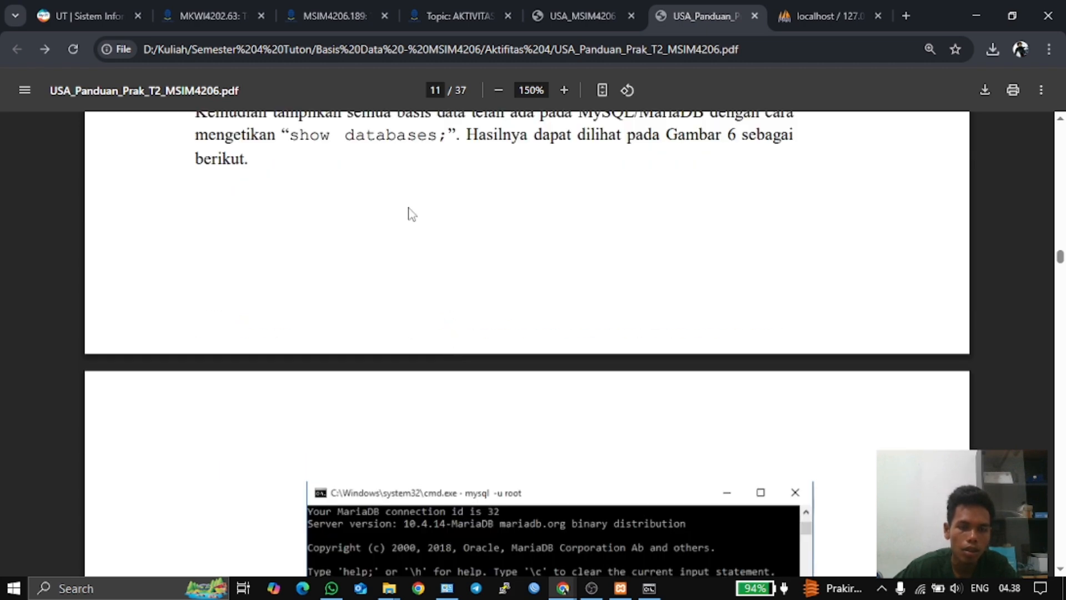
click(655, 592)
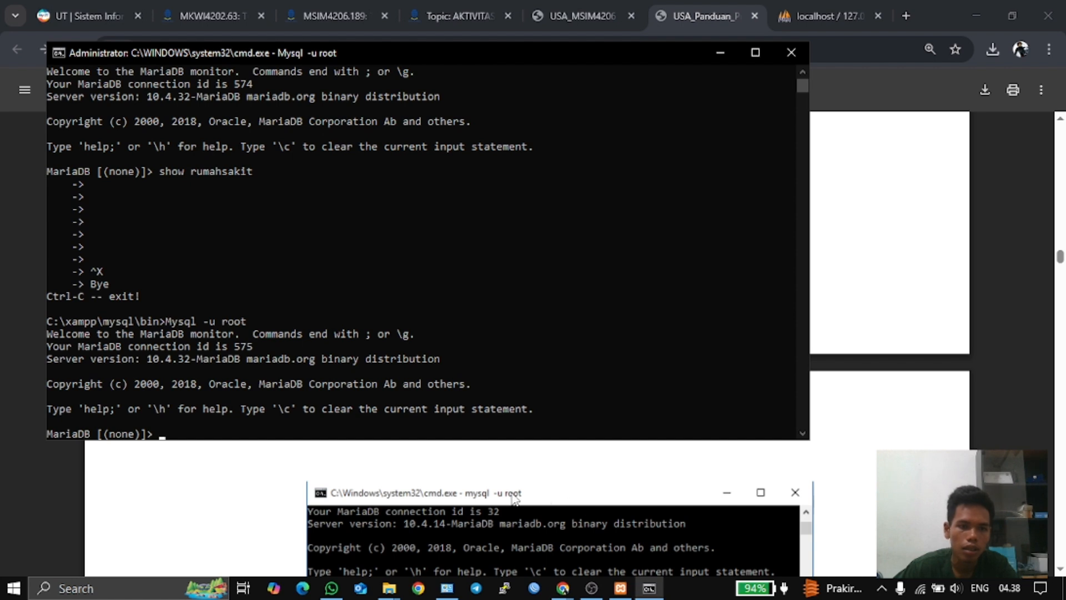
text(sh)
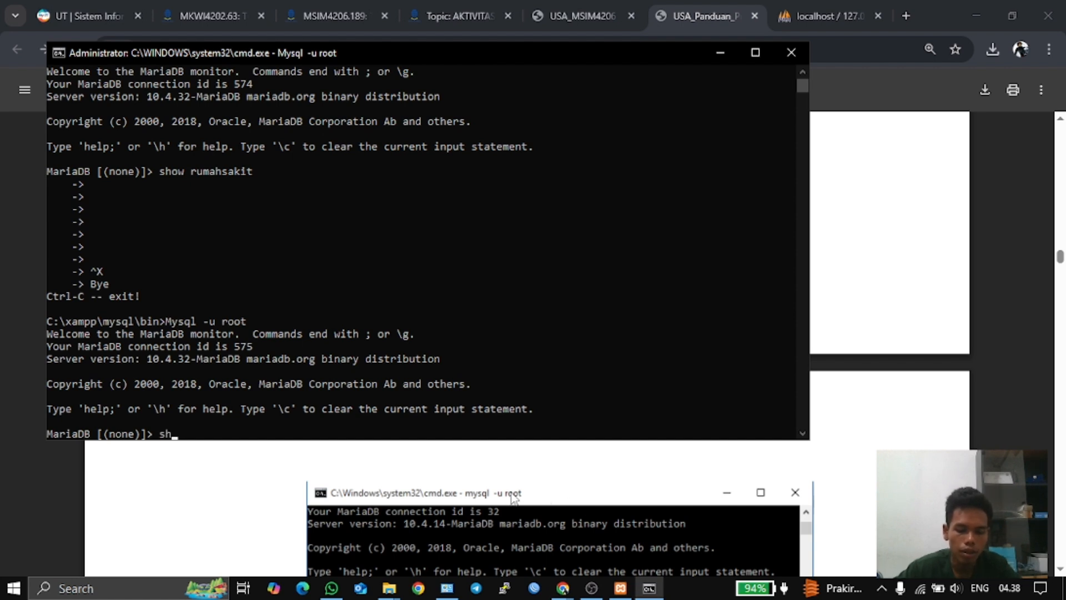
text(ow da)
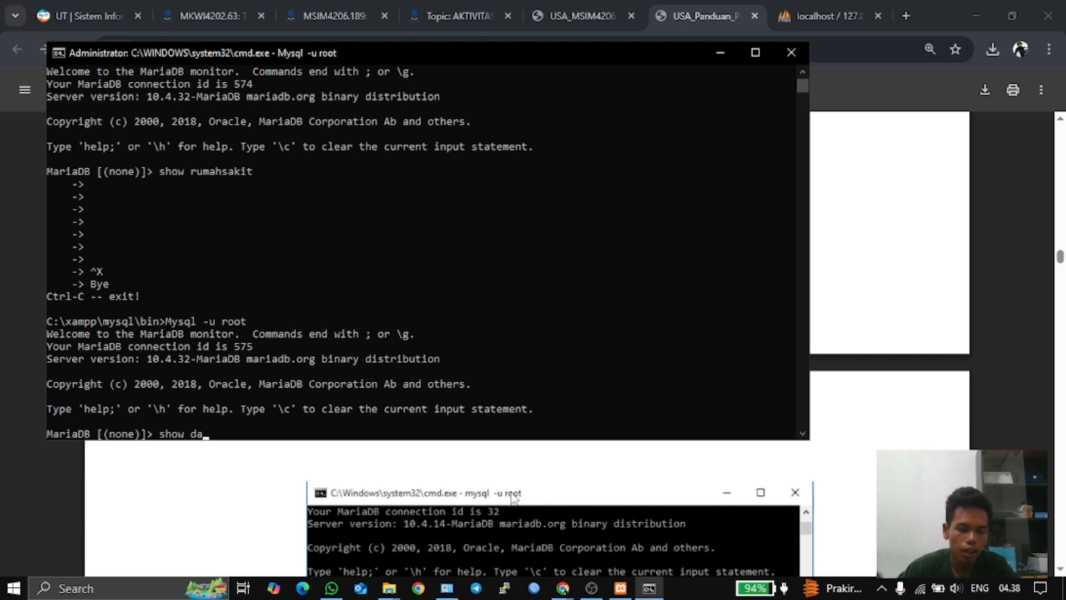
text(tabase)
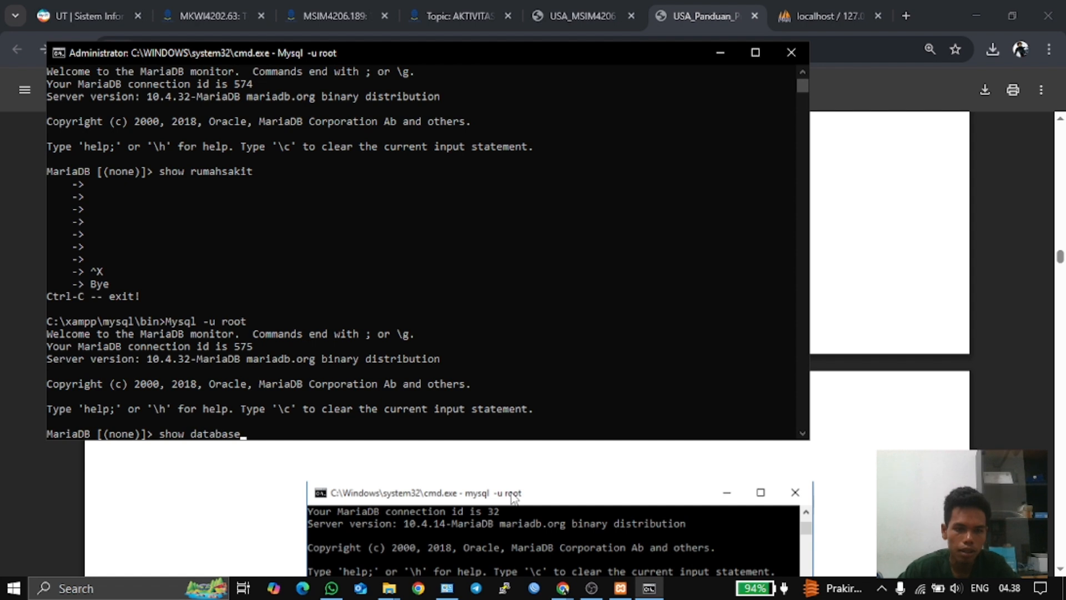
text(s)
- Submit 'show databases' without a semicolon twice, then abort with Ctrl+C and reopen MariaDB as root
key(Return)
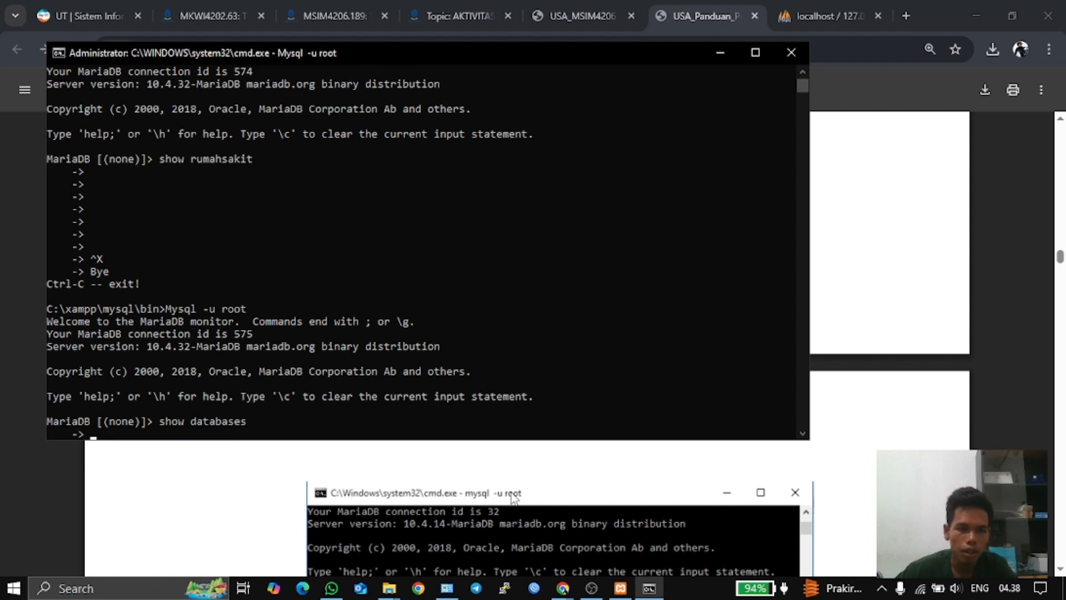
key(Up)
key(Return)
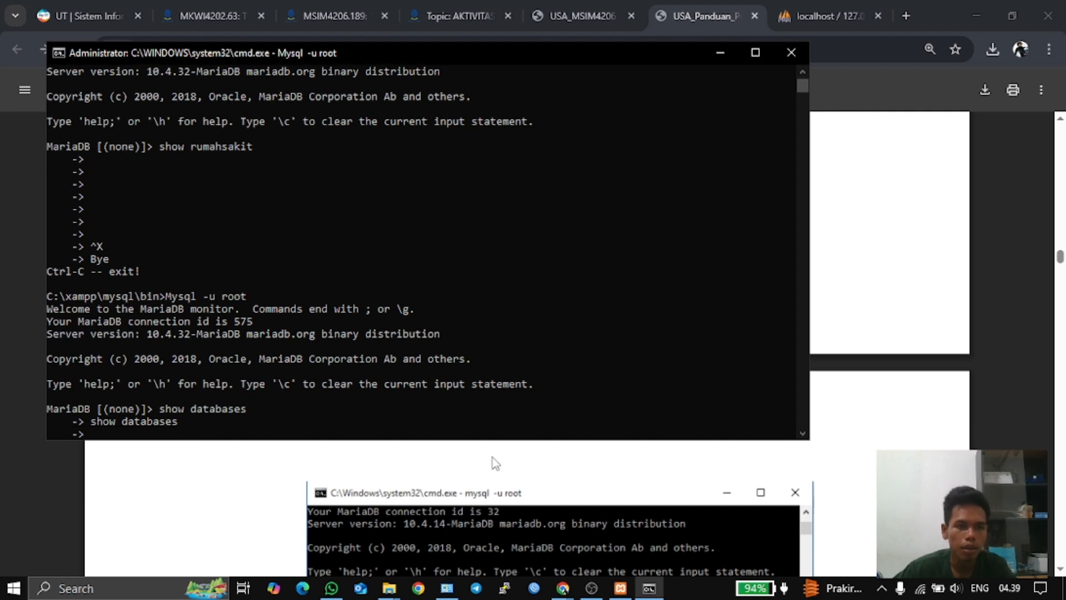
key(ctrl+c)
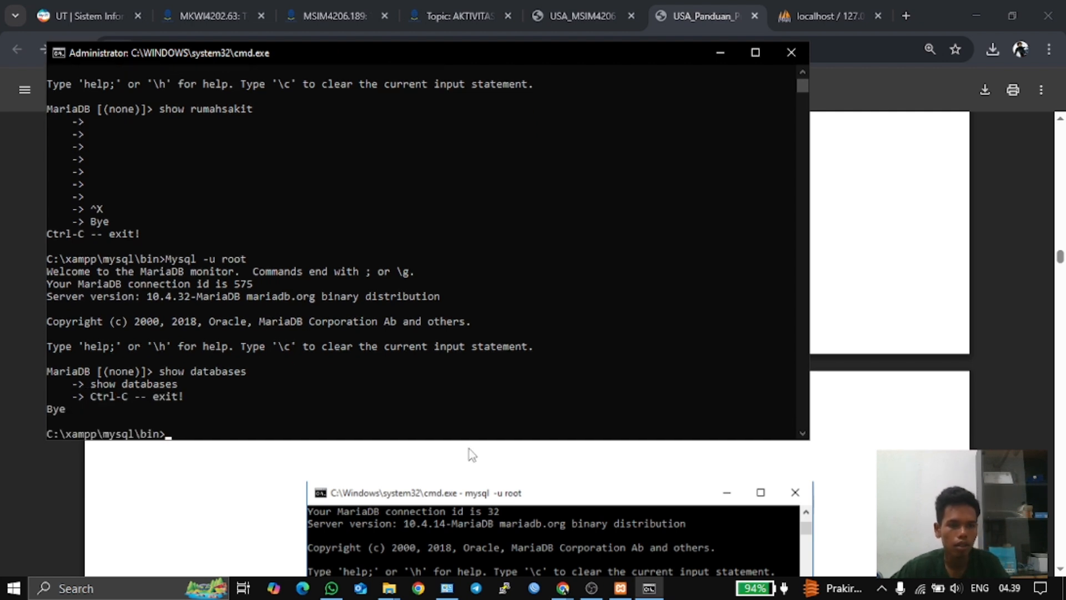
key(Up)
key(Return)
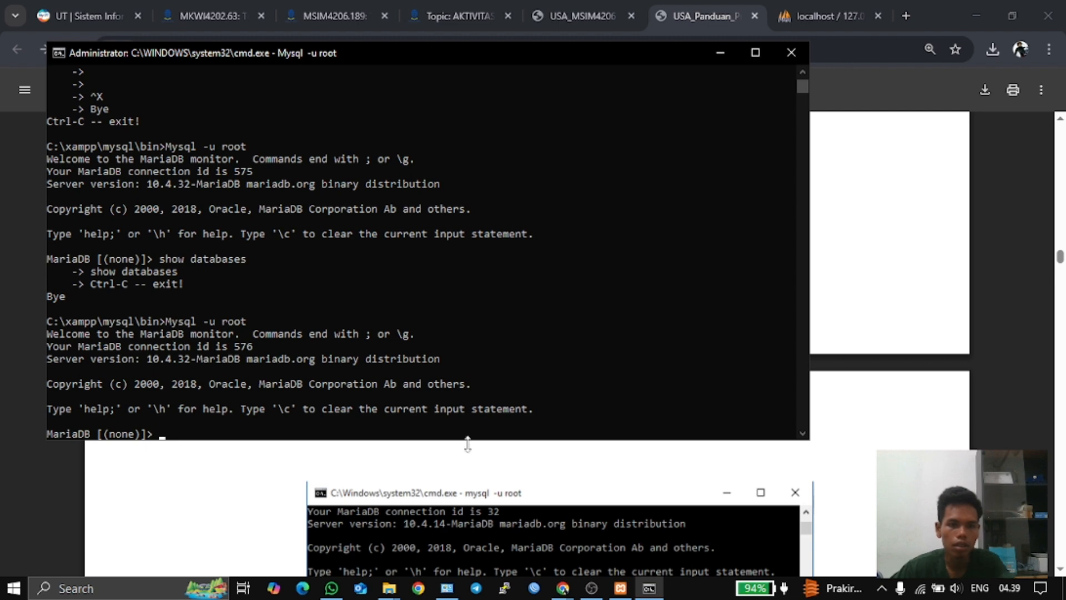
click(563, 588)
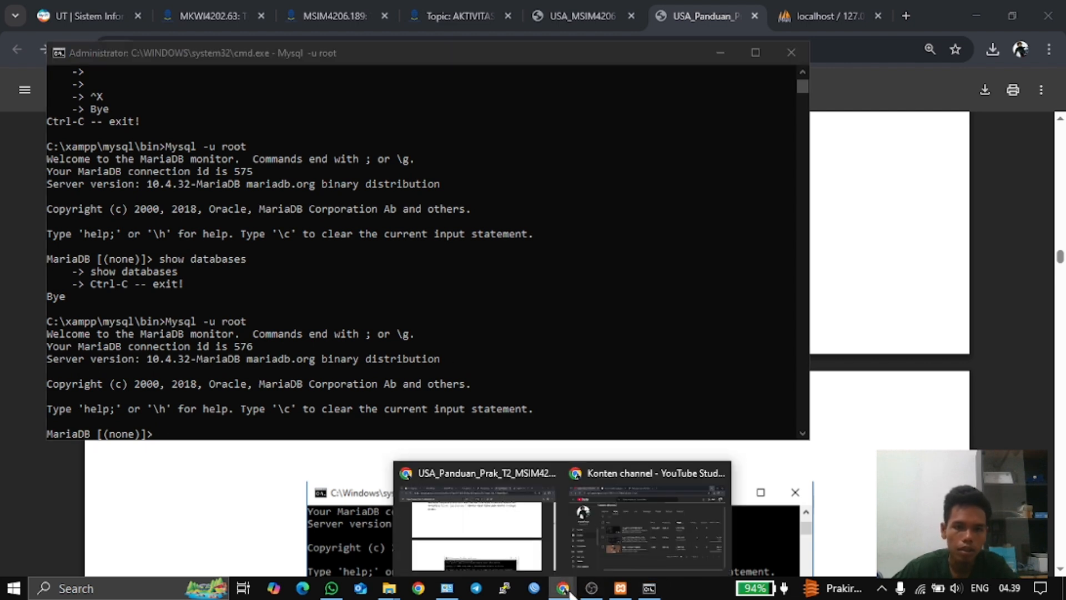
- Copy the 'show databases;' command from the guide's Gambar 5 paragraph
click(553, 518)
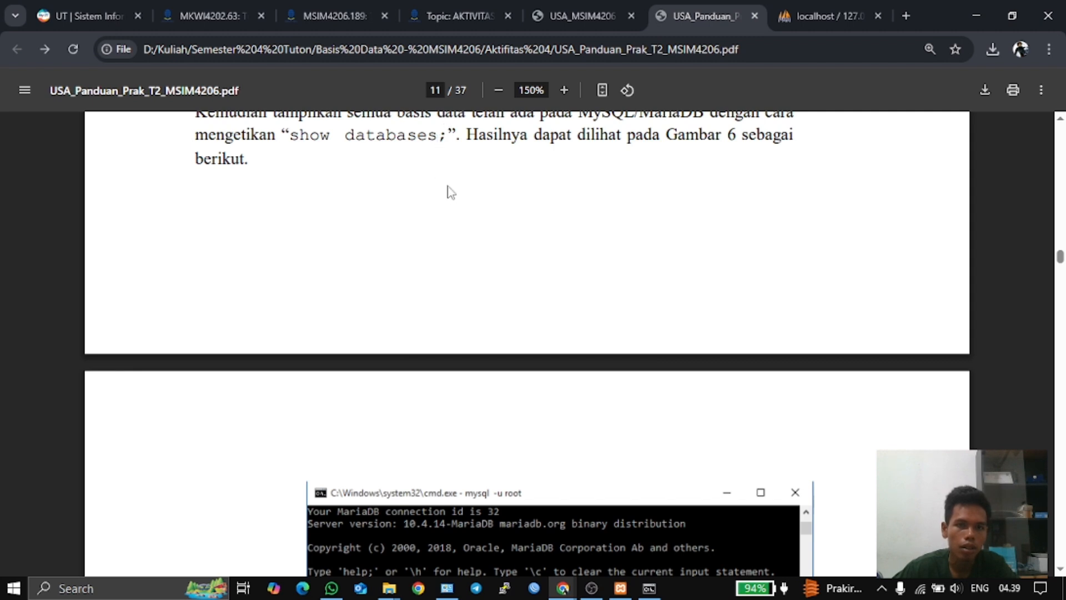
scroll(457, 223, down, 5)
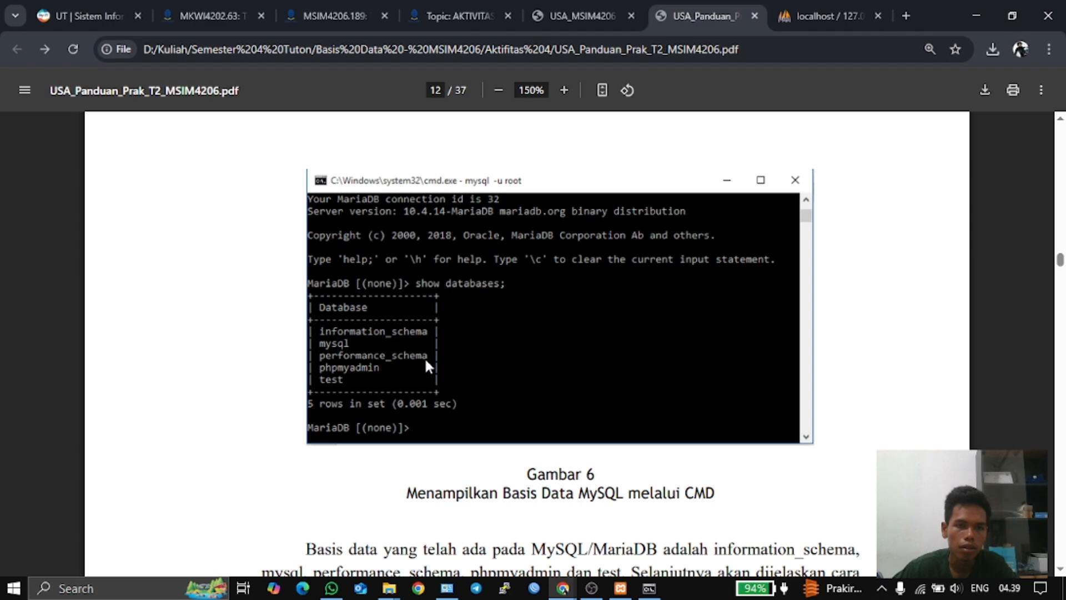
scroll(426, 367, up, 7)
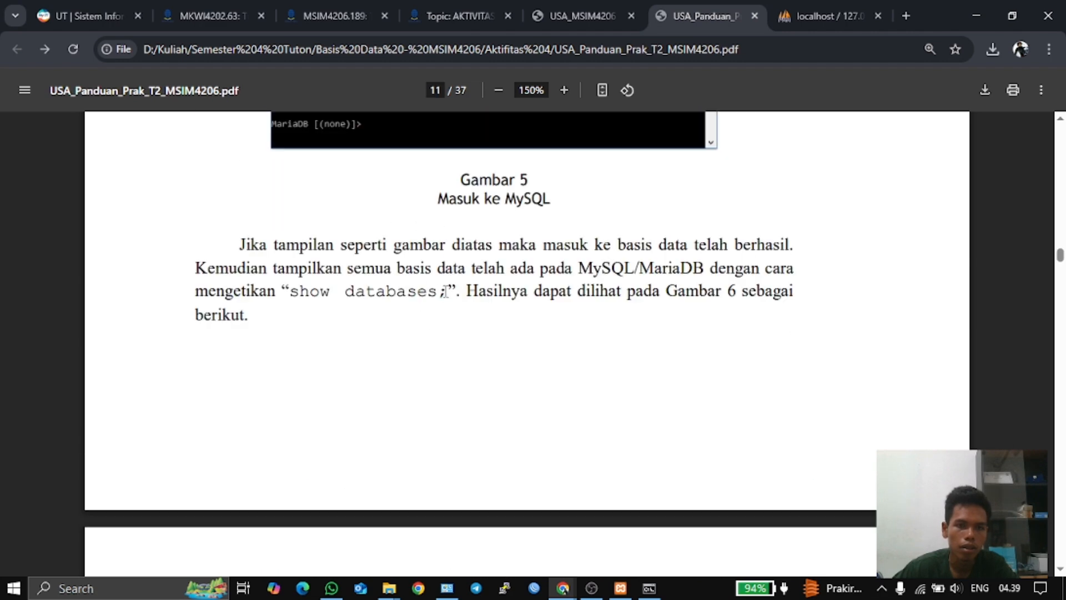
drag(445, 291, 294, 289)
key(ctrl+c)
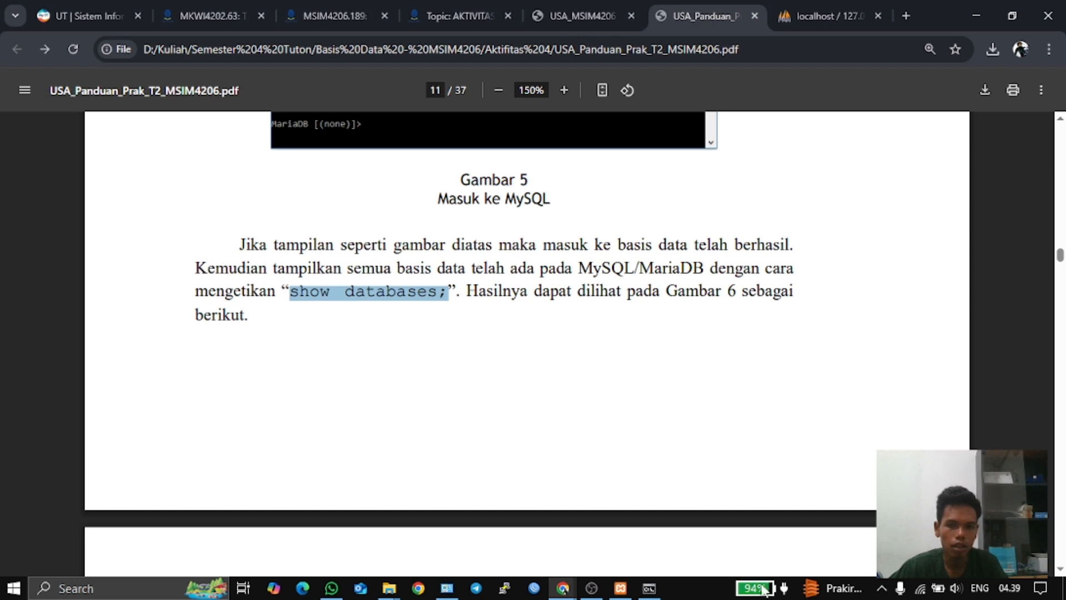
click(649, 588)
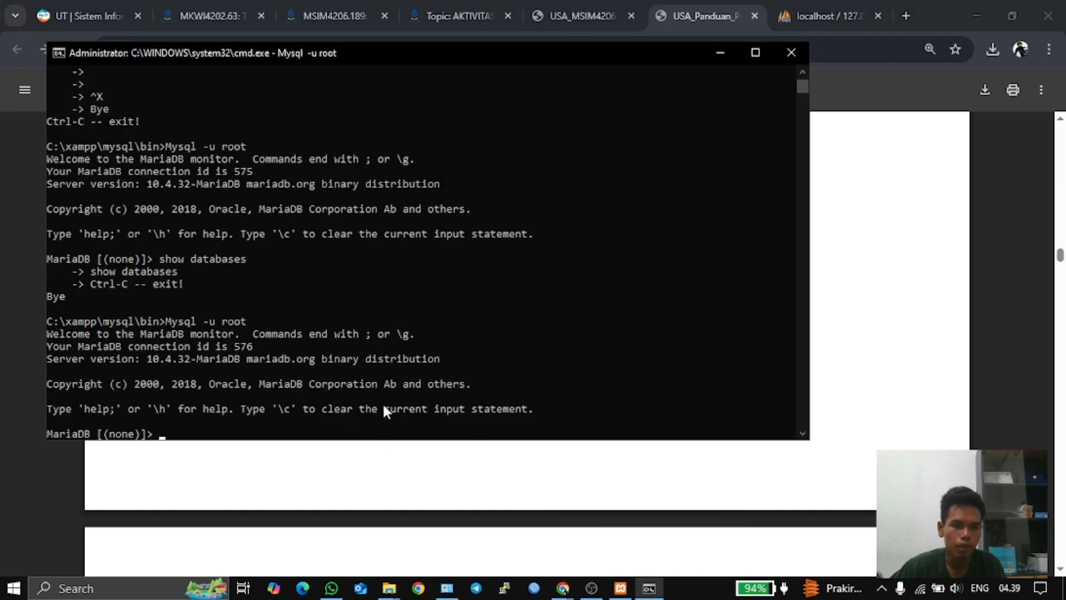
- Paste and run 'show databases;', listing six databases including phpmyadmin and rumahsakit
key(ctrl+v)
key(Return)
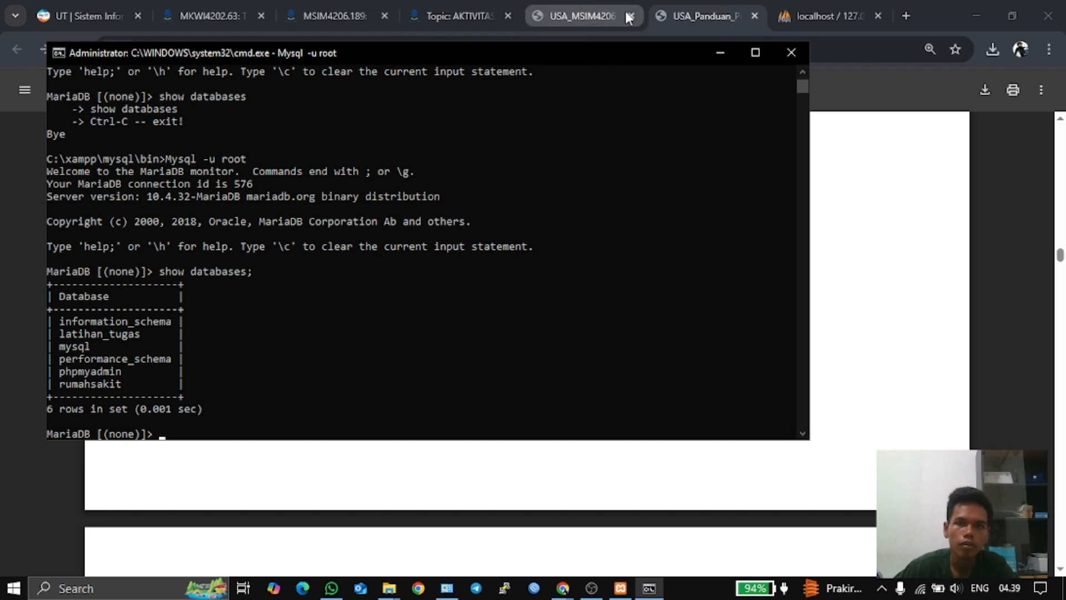
- Scroll the PDF guide to the 'show tables;' example in Gambar 16 on page 18
click(686, 10)
scroll(614, 319, down, 8)
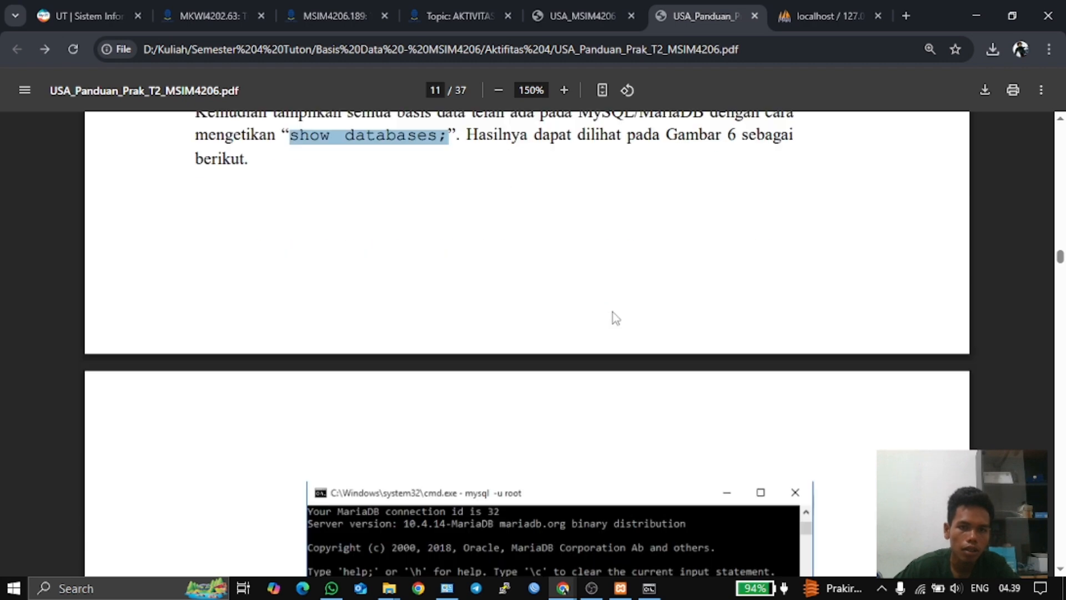
scroll(638, 307, down, 4)
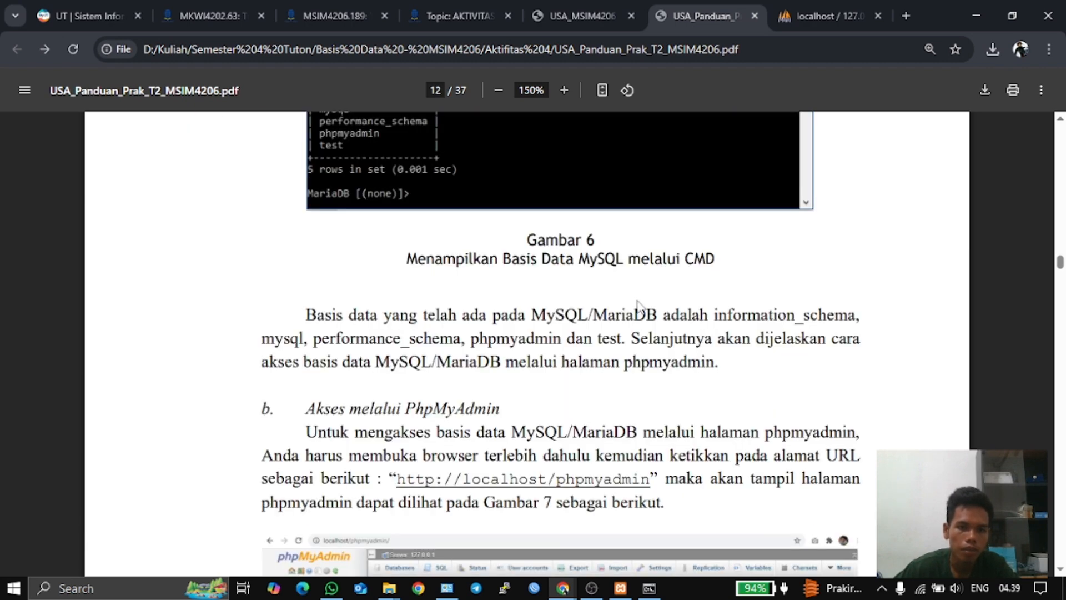
scroll(639, 305, down, 18)
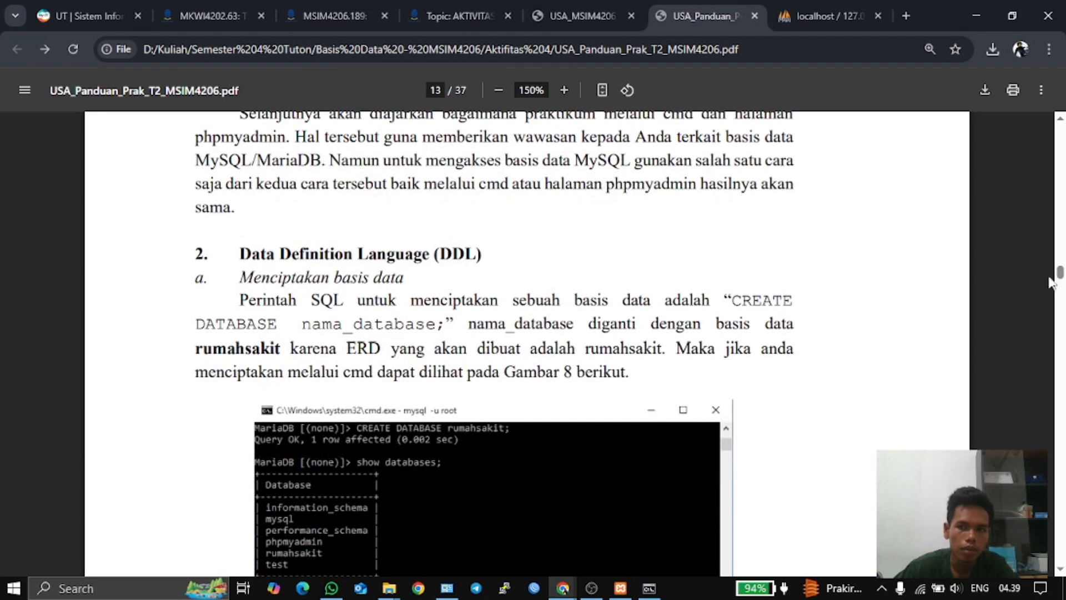
drag(1060, 273, 1059, 308)
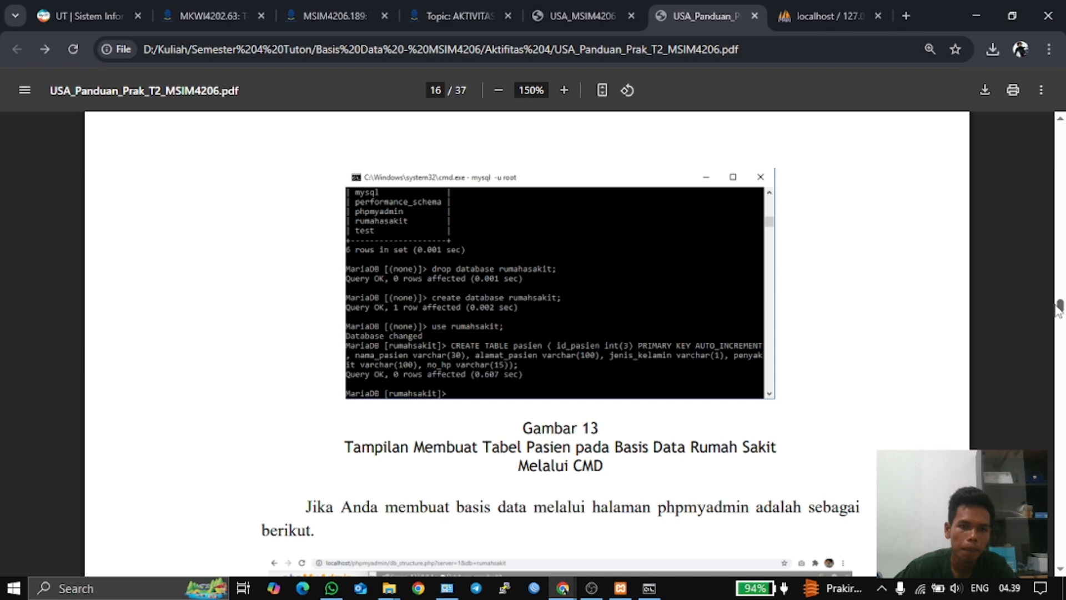
scroll(1058, 306, down, 5)
scroll(1058, 307, up, 8)
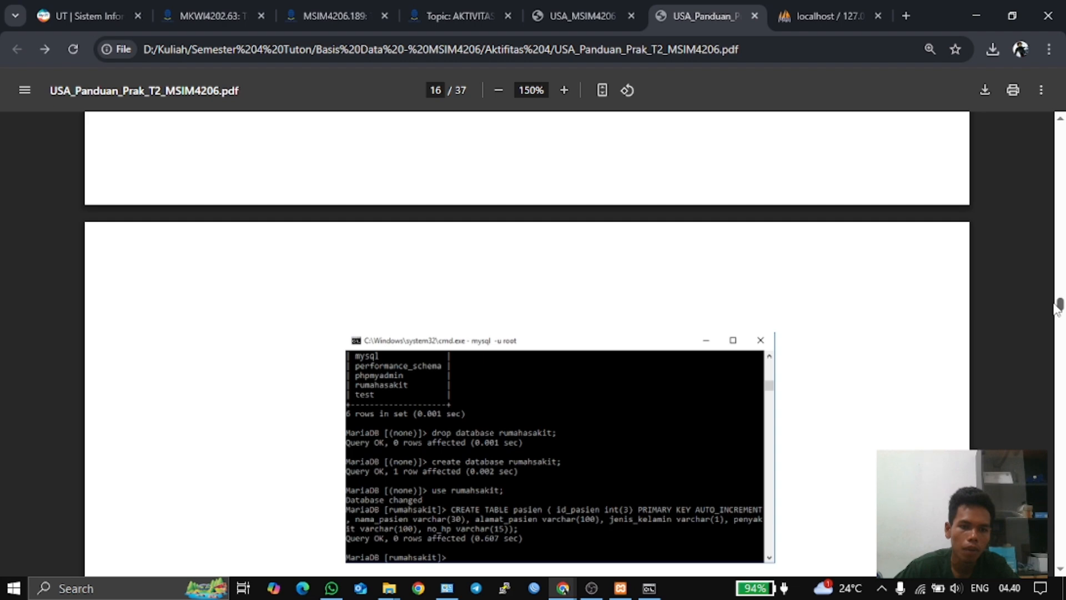
drag(1056, 308, 1052, 335)
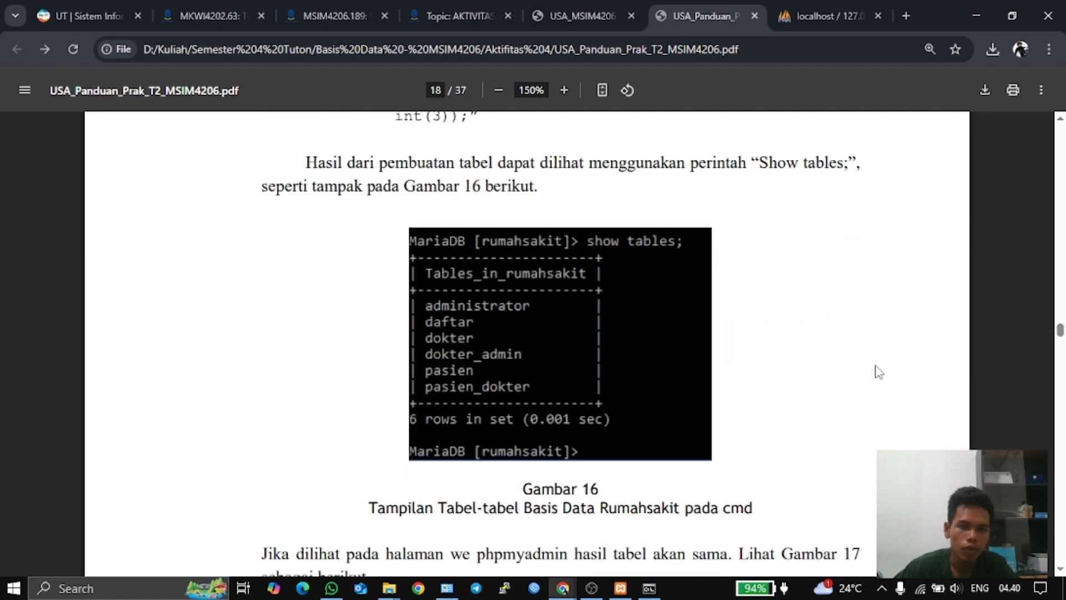
click(649, 588)
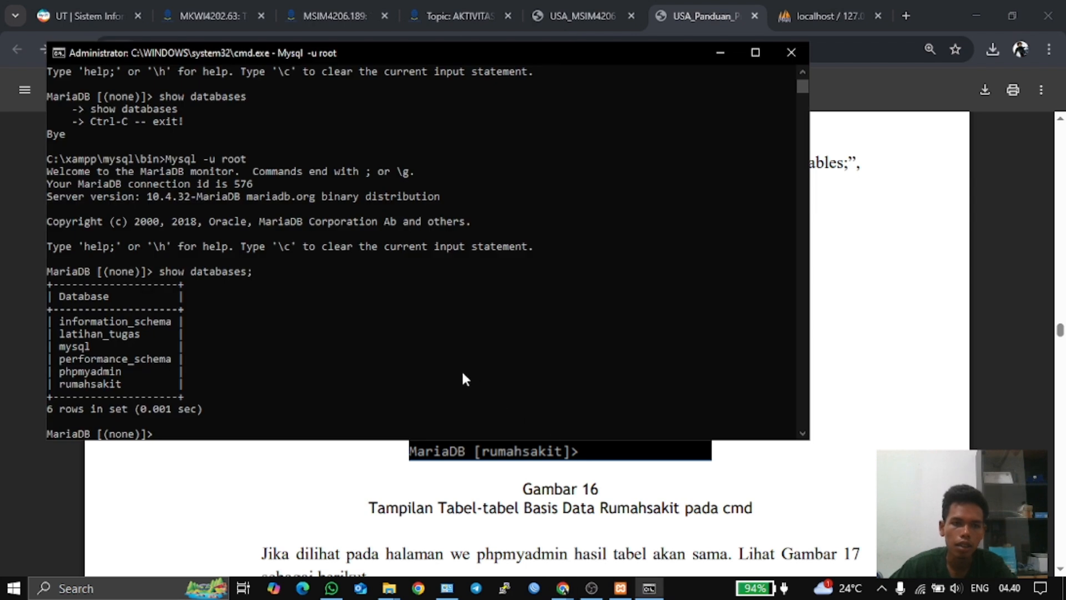
- Run 'use rumahsakit;' so the prompt becomes MariaDB [rumahsakit]>
text(us)
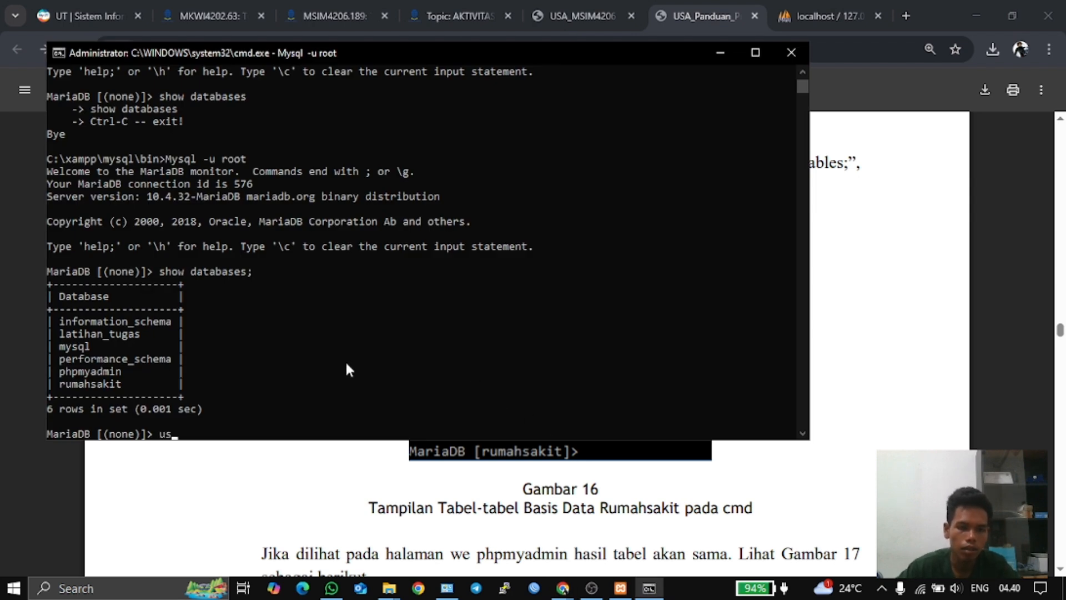
text(e ru)
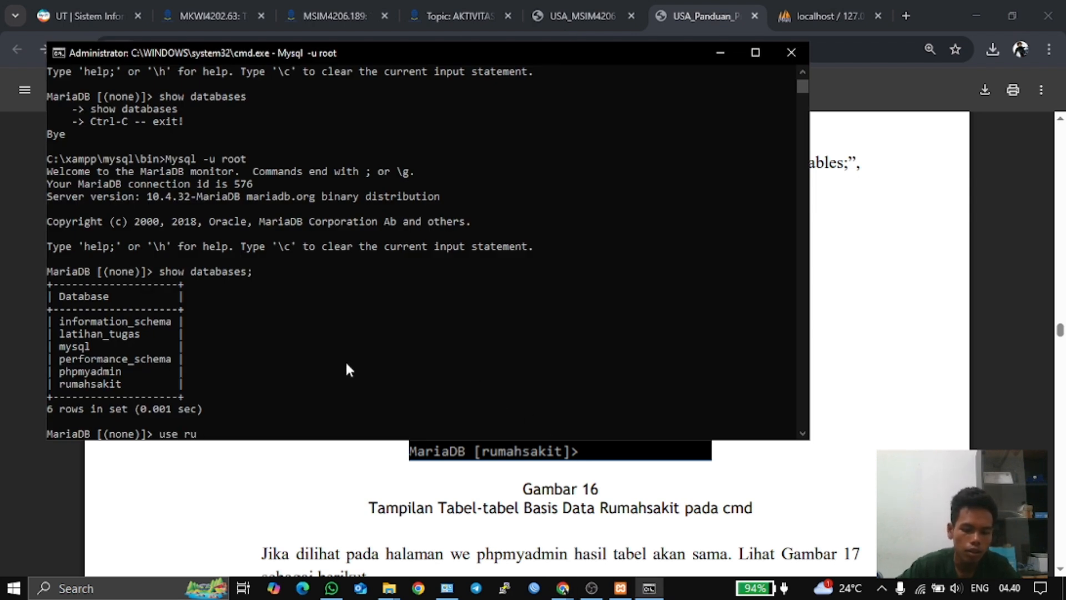
text(mahsakit)
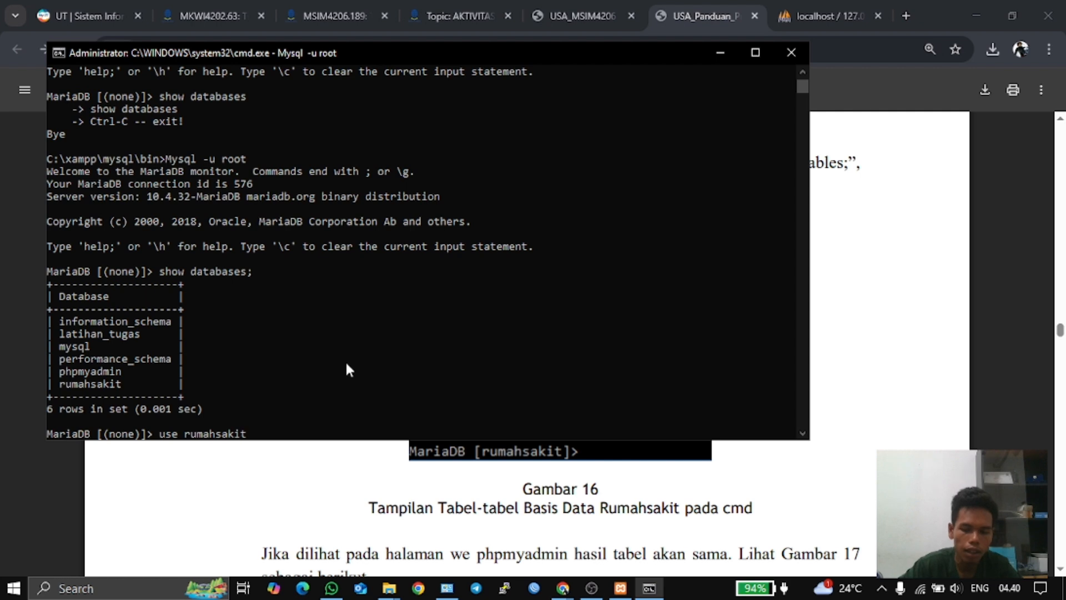
text(;)
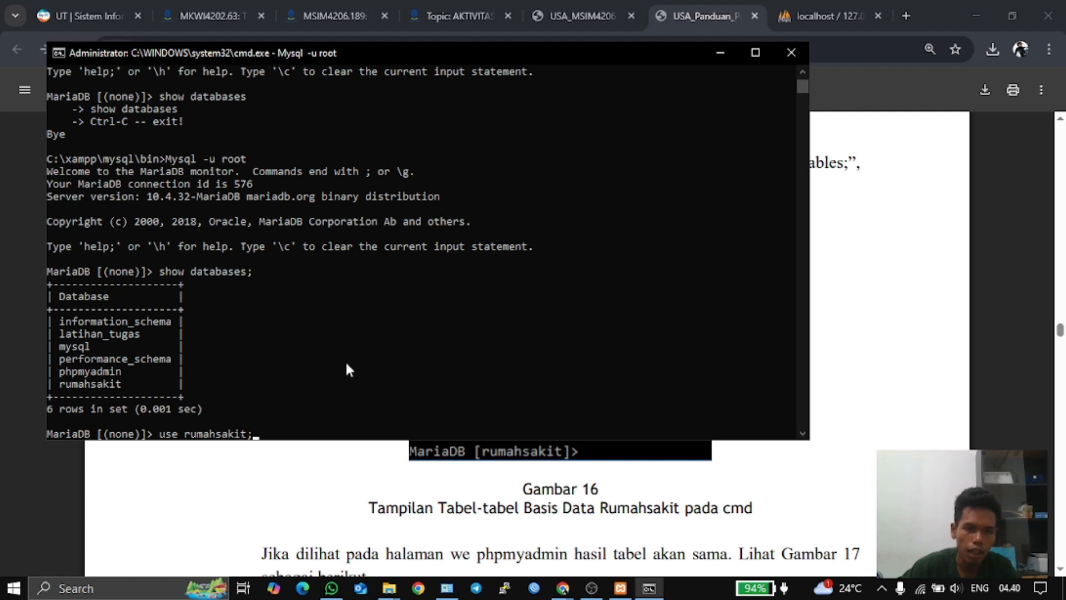
key(Return)
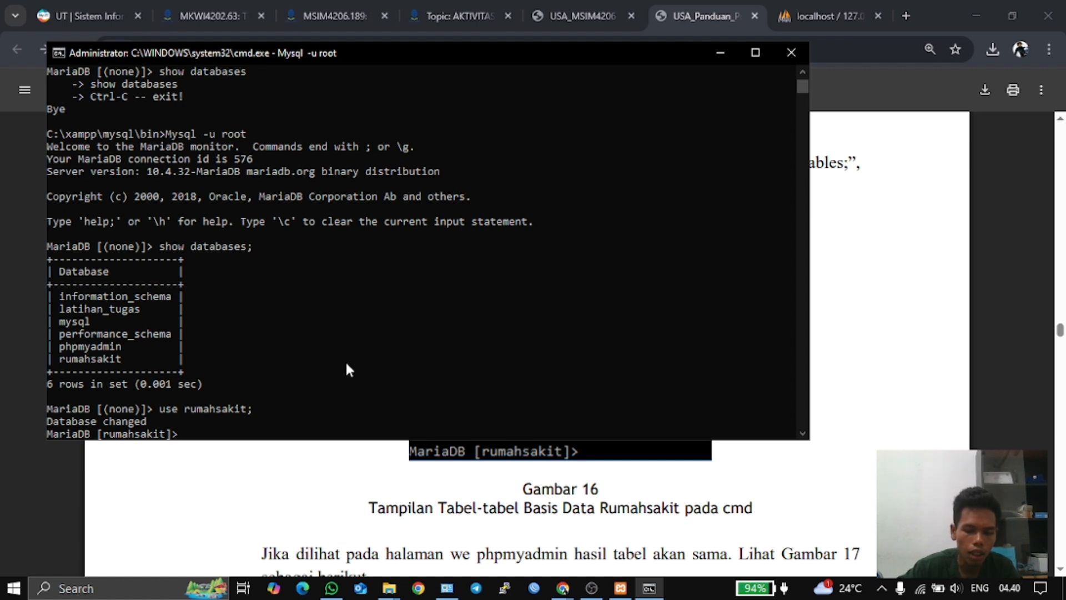
text(use)
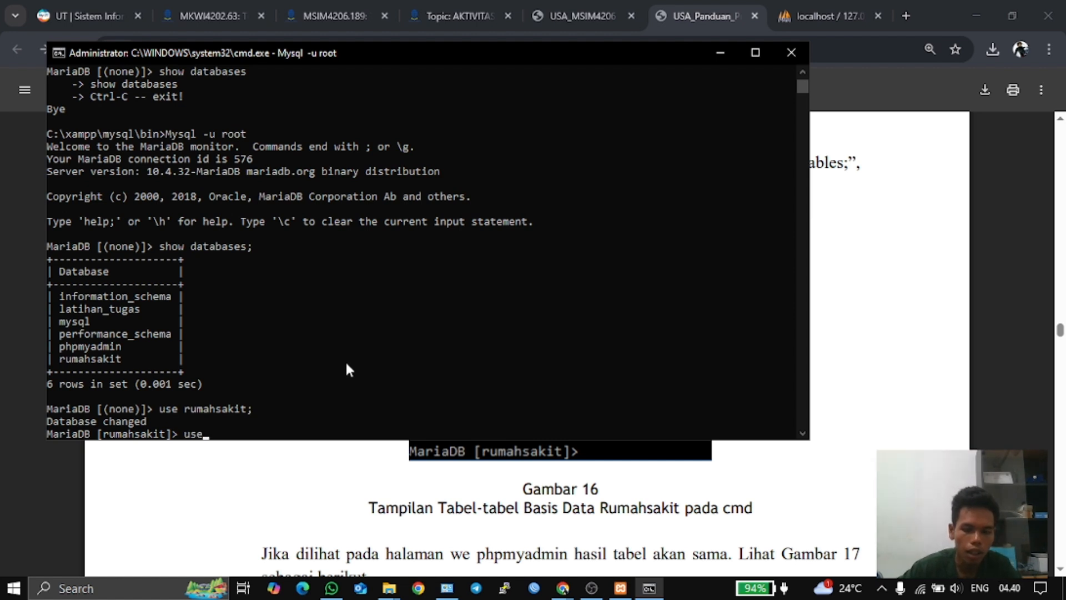
click(699, 8)
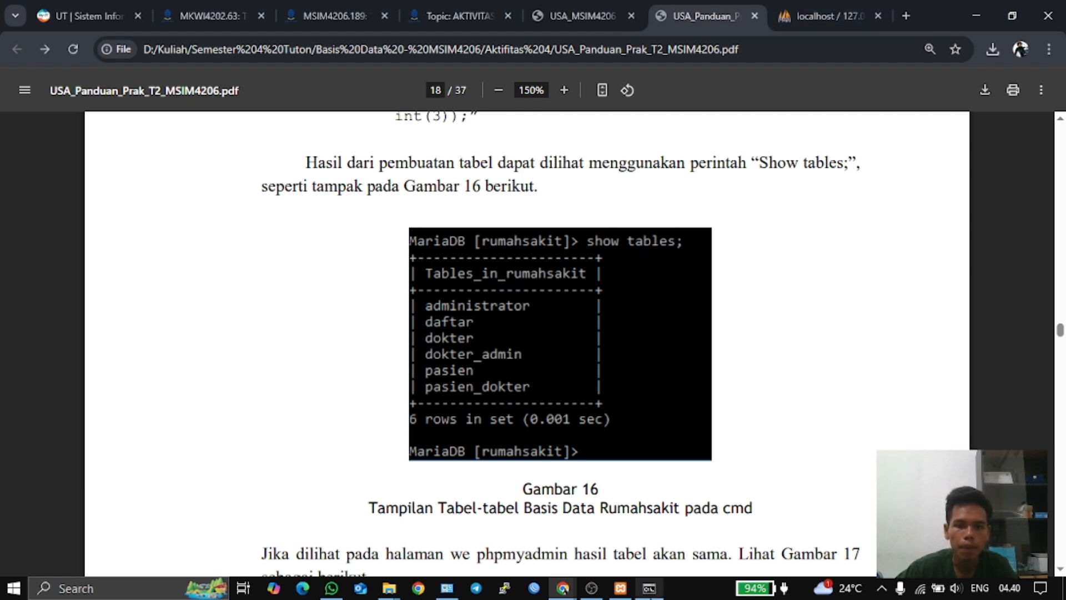
click(649, 588)
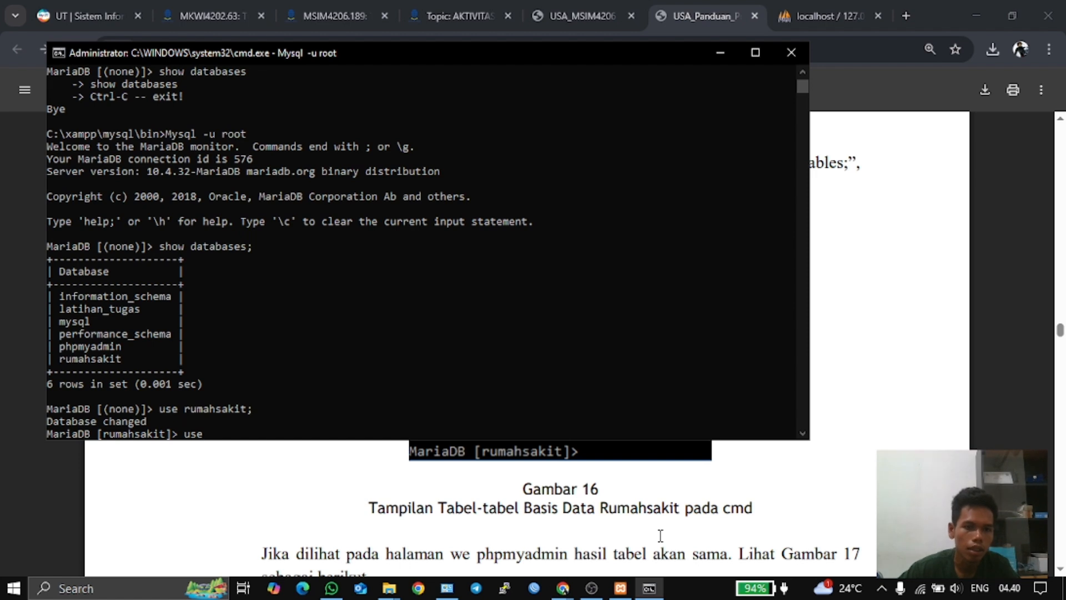
- Run 'show tables;' to list administrator, daftar, dokter, dokter_admin, pasien and pasien_dokter
key(BackSpace)
key(BackSpace)
key(BackSpace)
text(s)
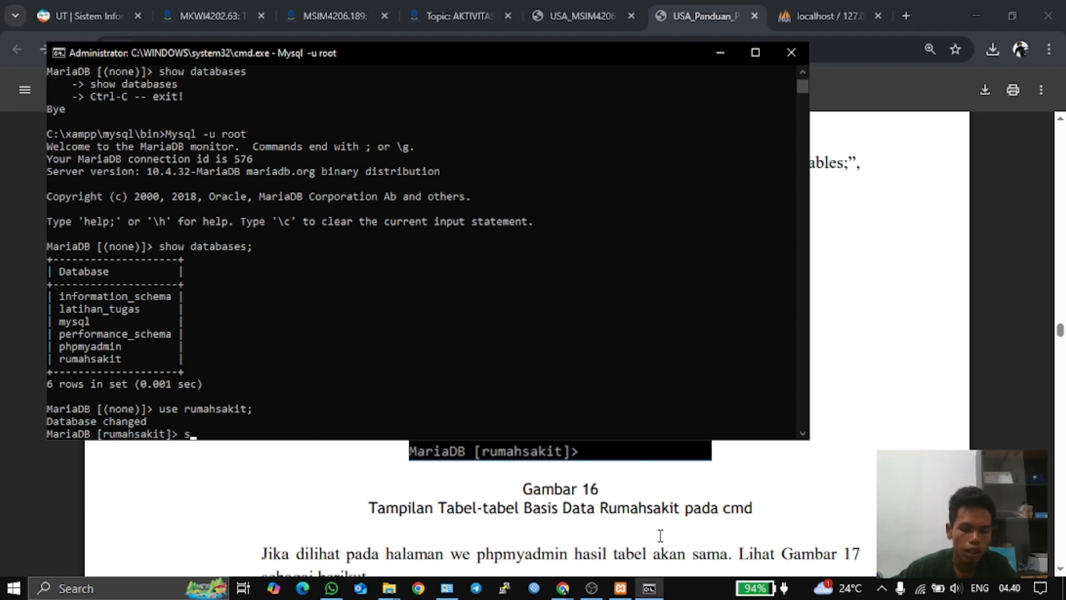
text(how)
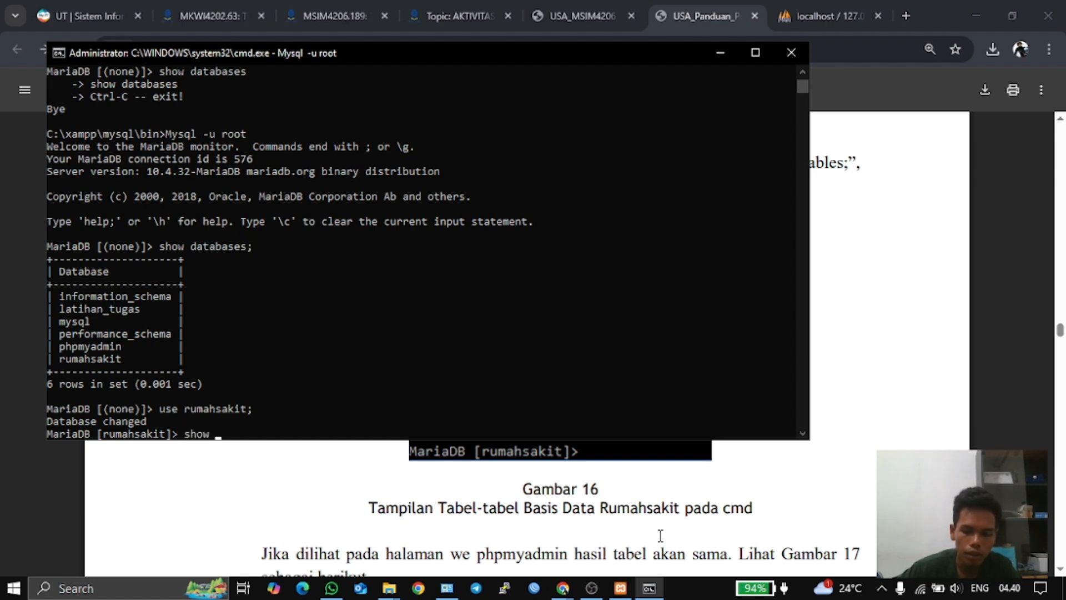
text( tables)
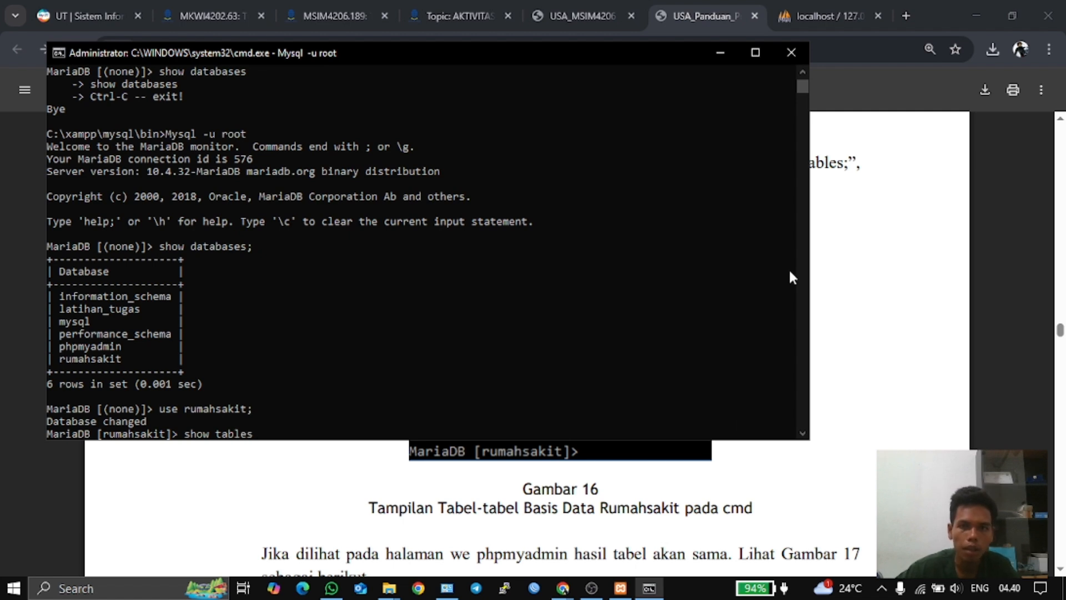
click(716, 8)
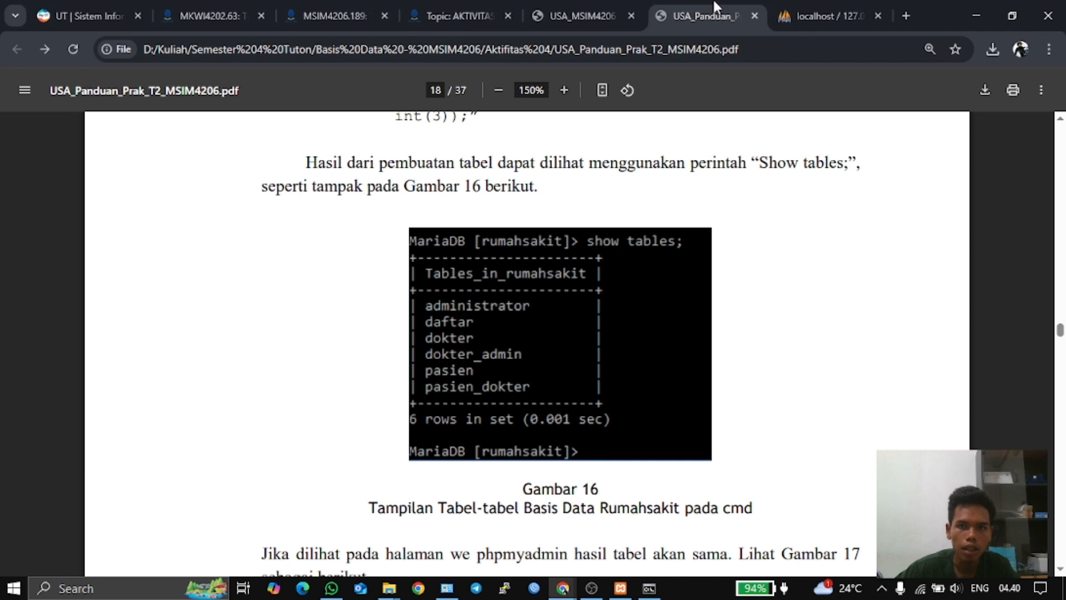
click(649, 588)
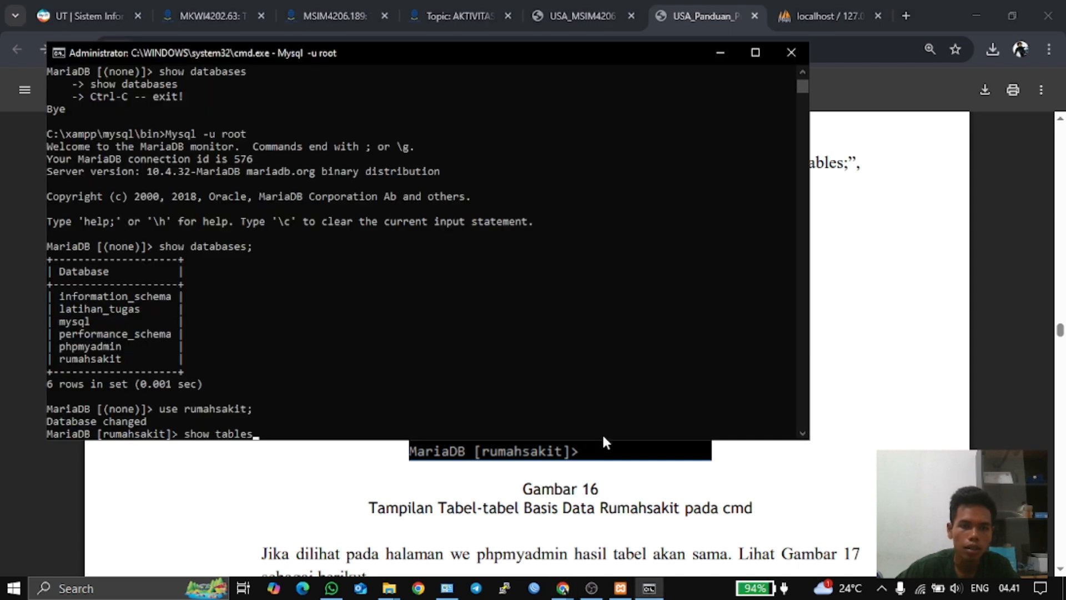
text(;)
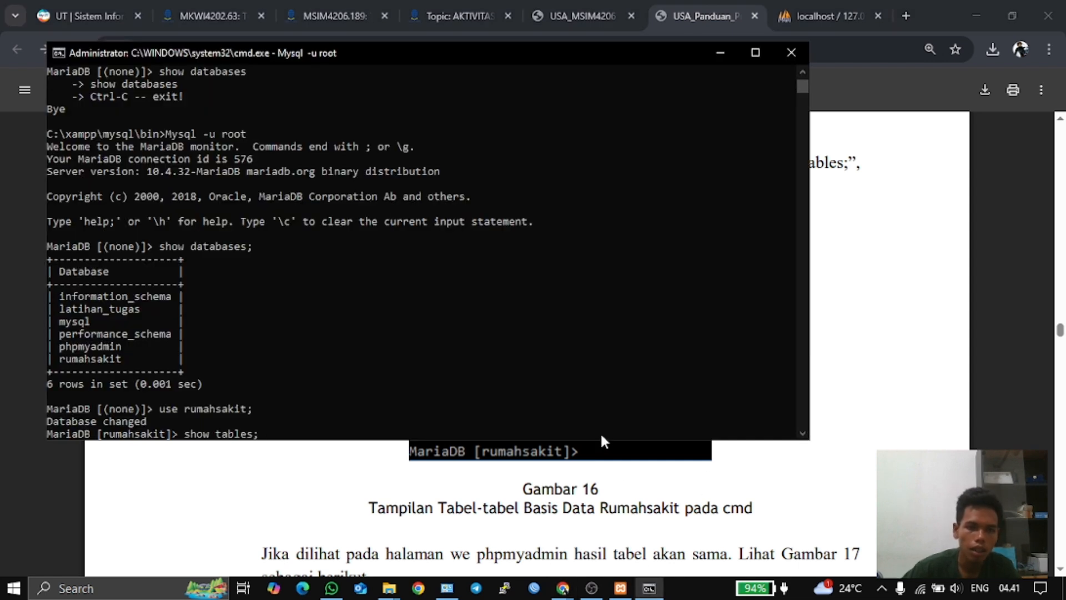
key(Return)
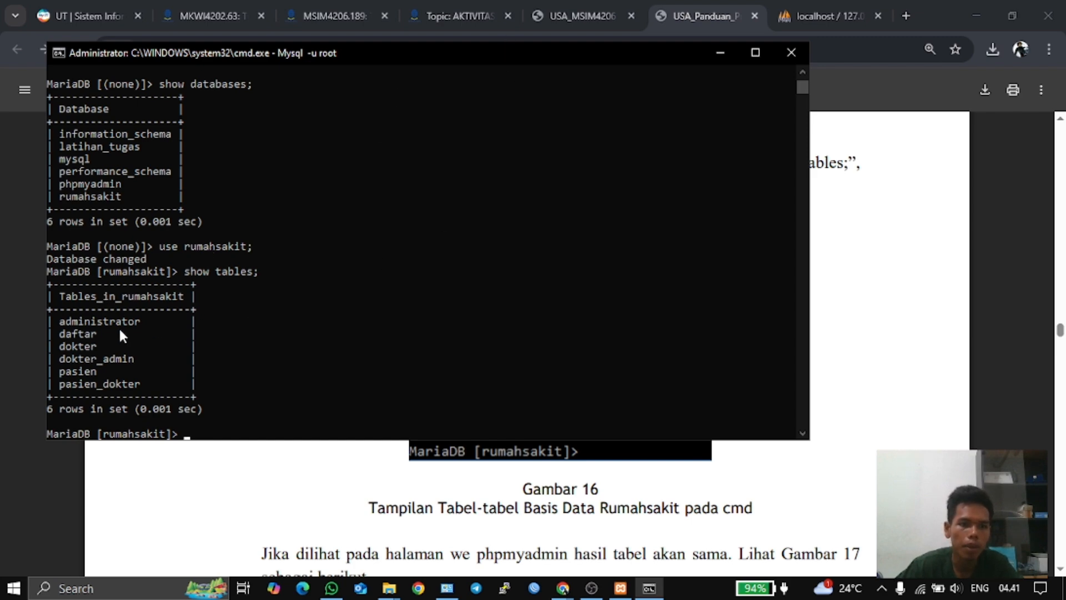
- Bring up the PDF guide and move to page 24 showing SELECT * FROM pasien and Gambar 28
click(546, 29)
scroll(694, 308, down, 4)
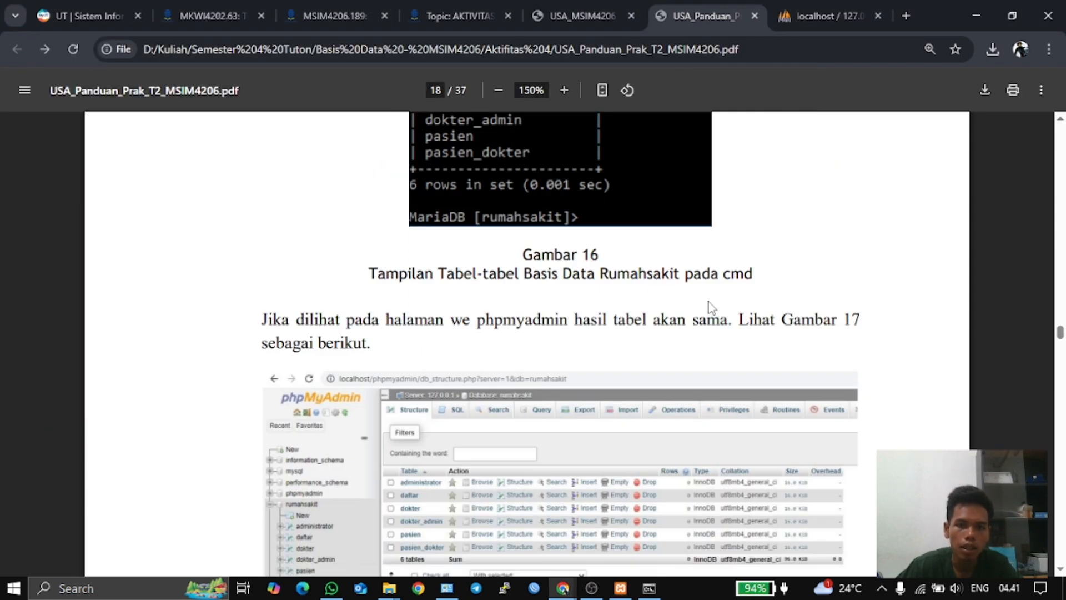
scroll(710, 307, down, 20)
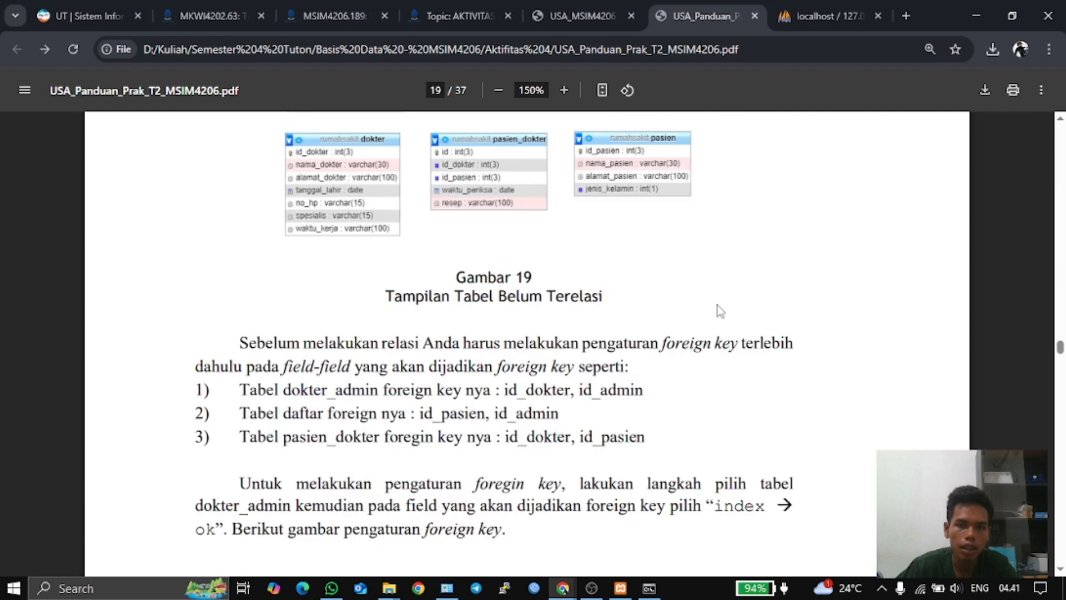
scroll(721, 308, down, 20)
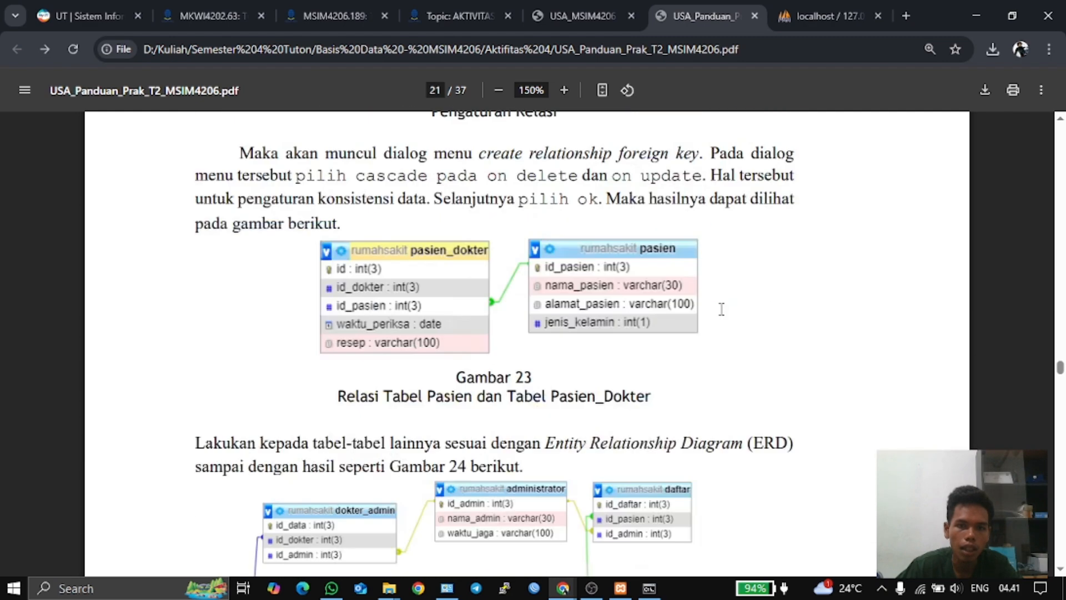
scroll(723, 308, down, 10)
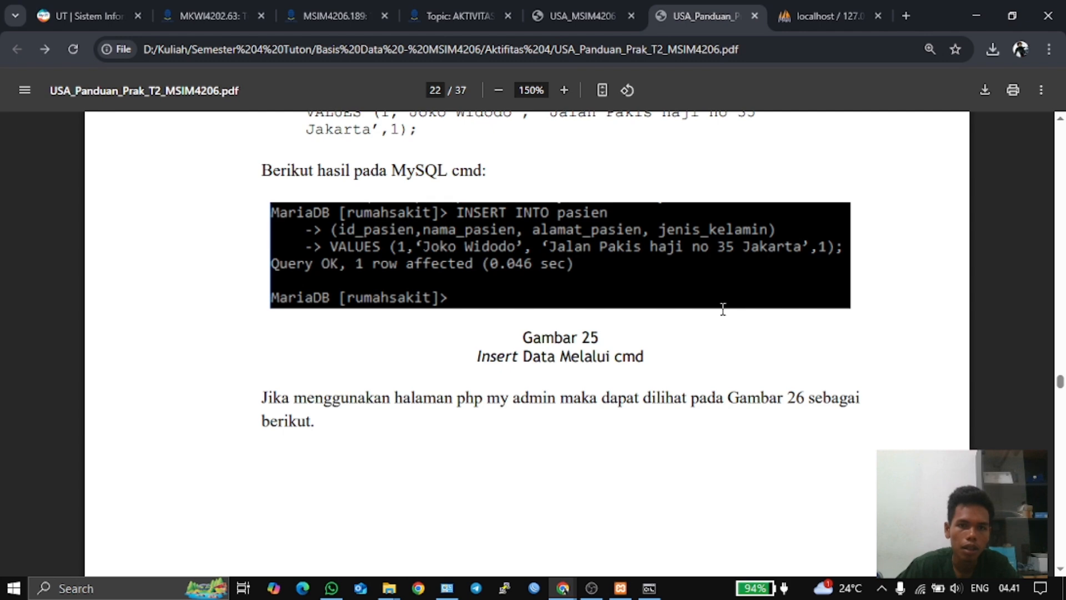
scroll(723, 309, down, 10)
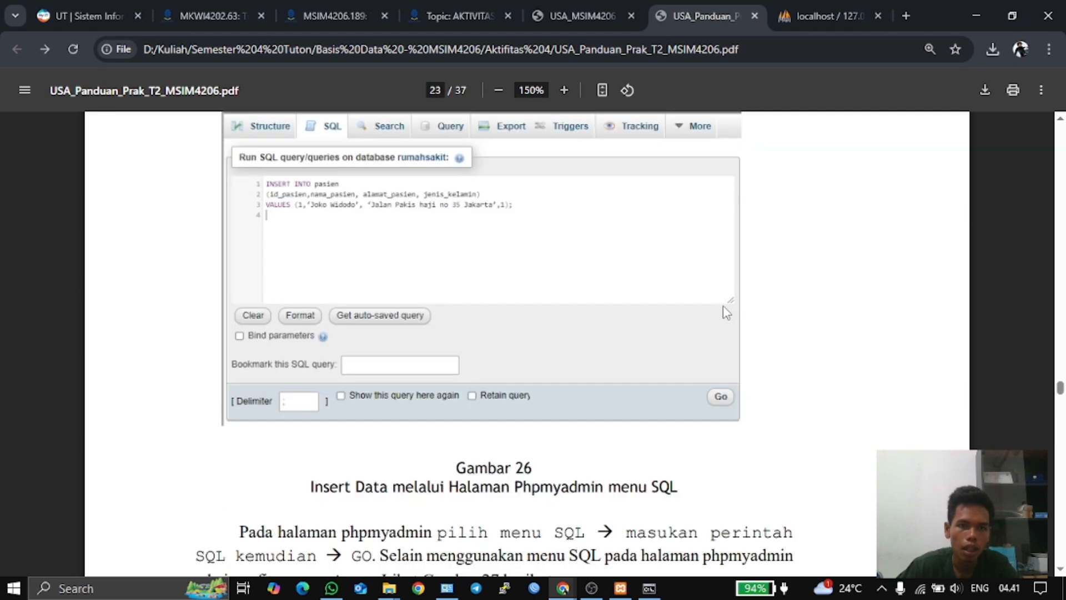
scroll(725, 311, down, 4)
scroll(724, 311, down, 14)
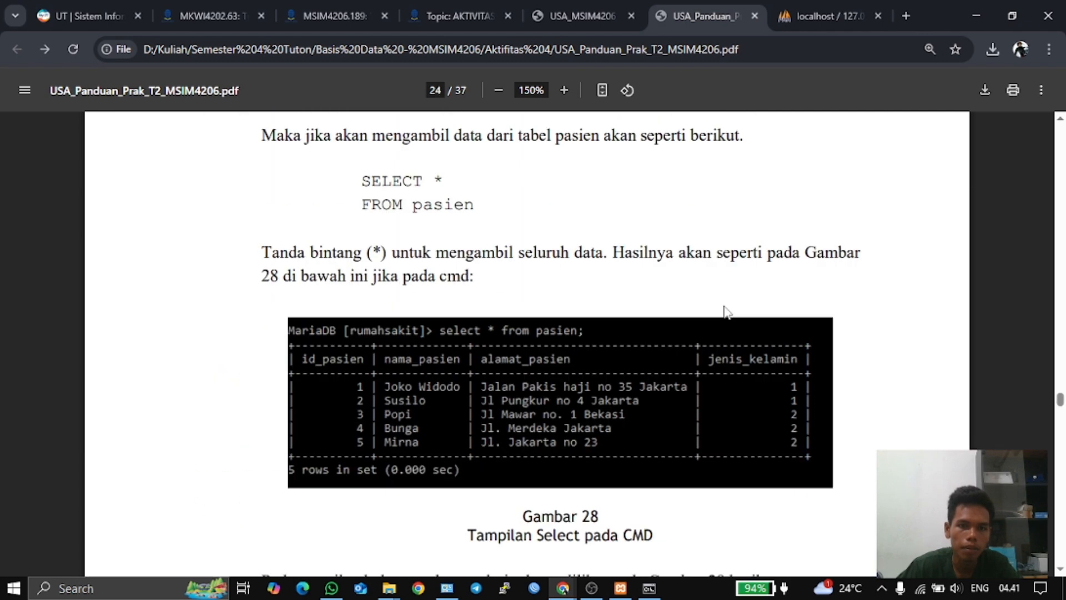
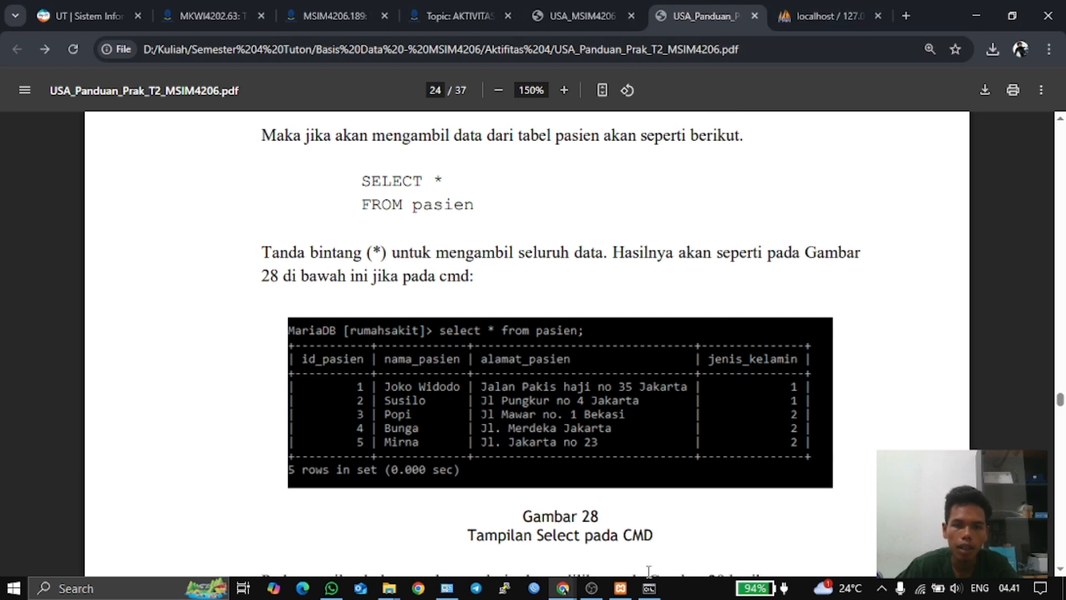
- Run 'select * from pasien;' in the MariaDB monitor, listing the pasien table's 2 rows
mouse_move(649, 588)
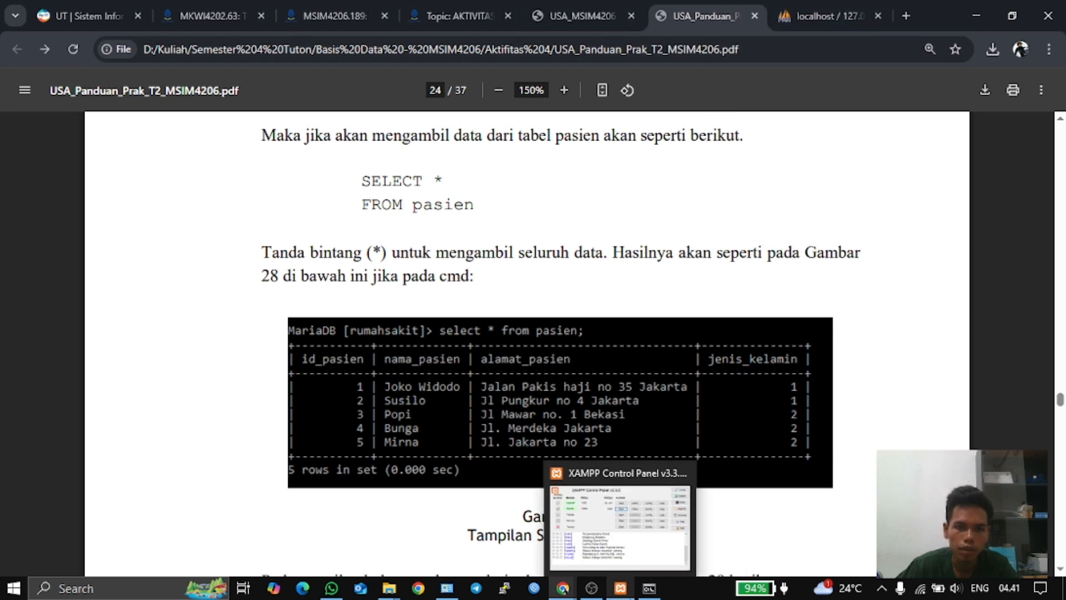
click(648, 589)
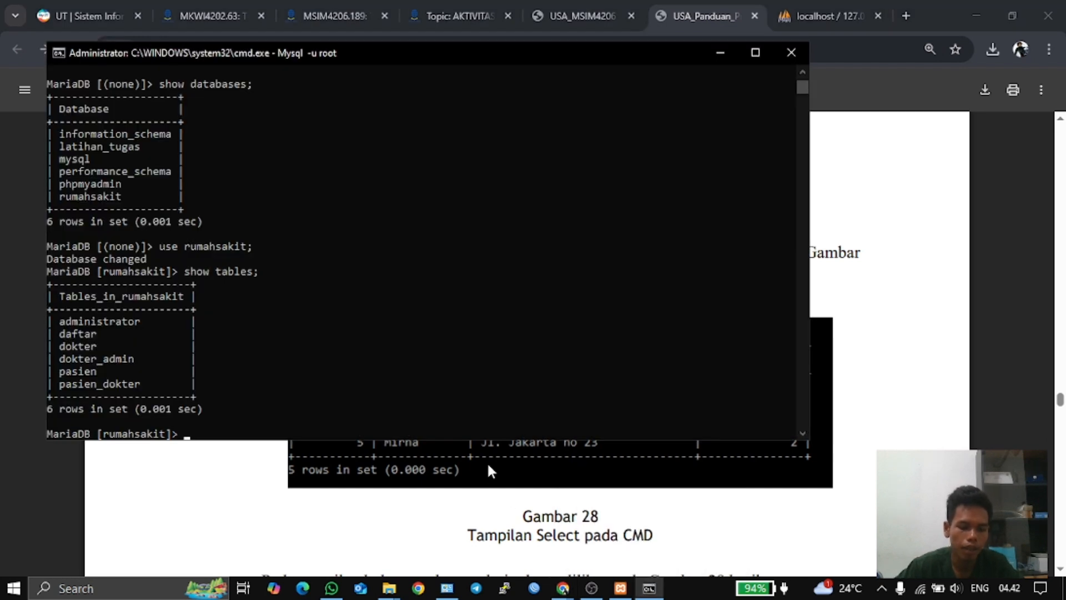
text(sele)
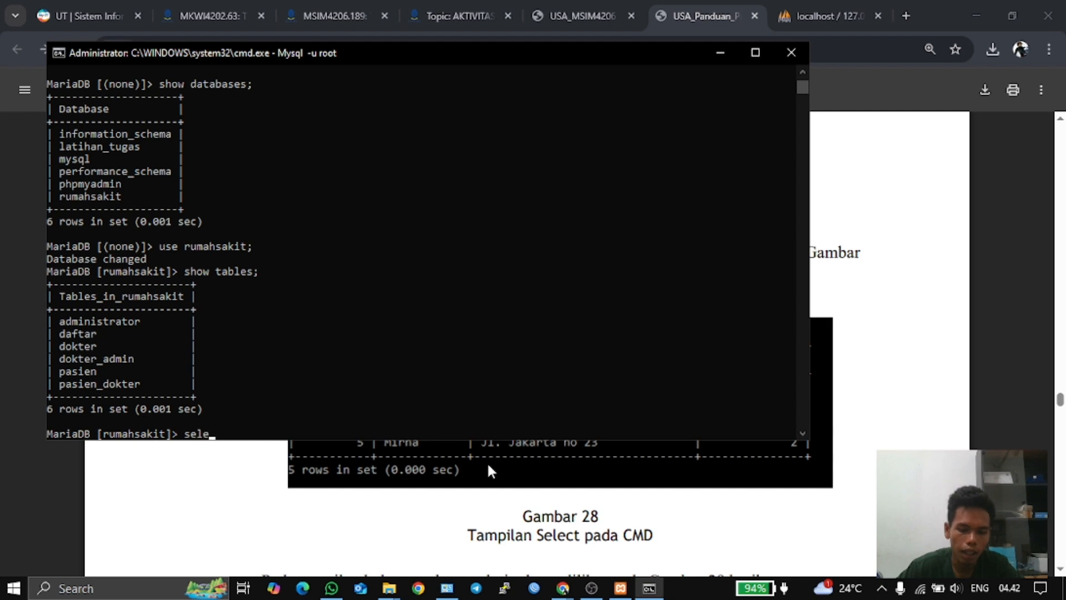
text(ck)
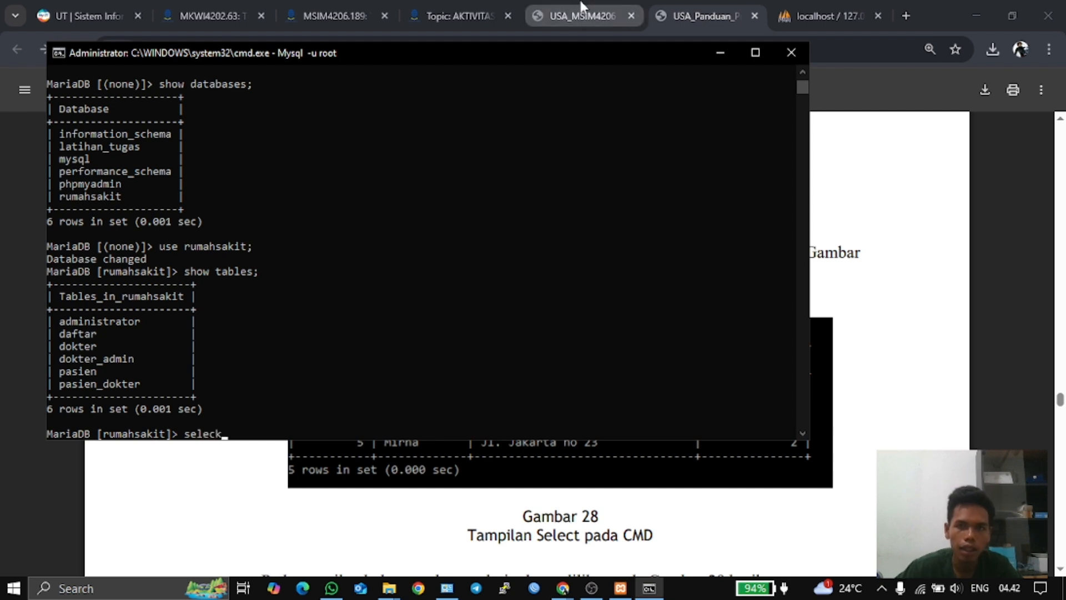
click(684, 8)
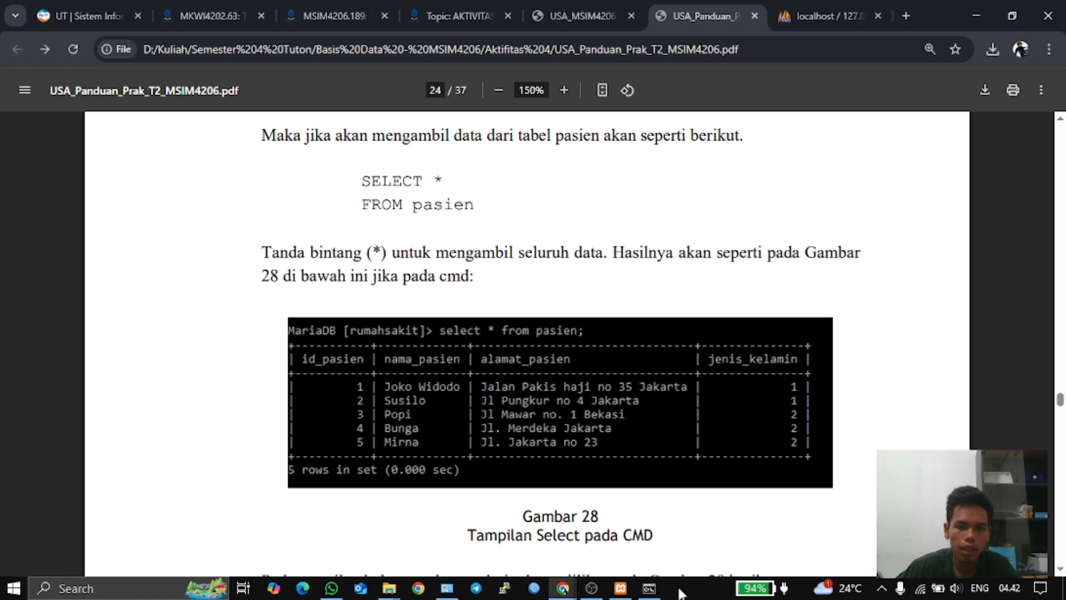
click(648, 588)
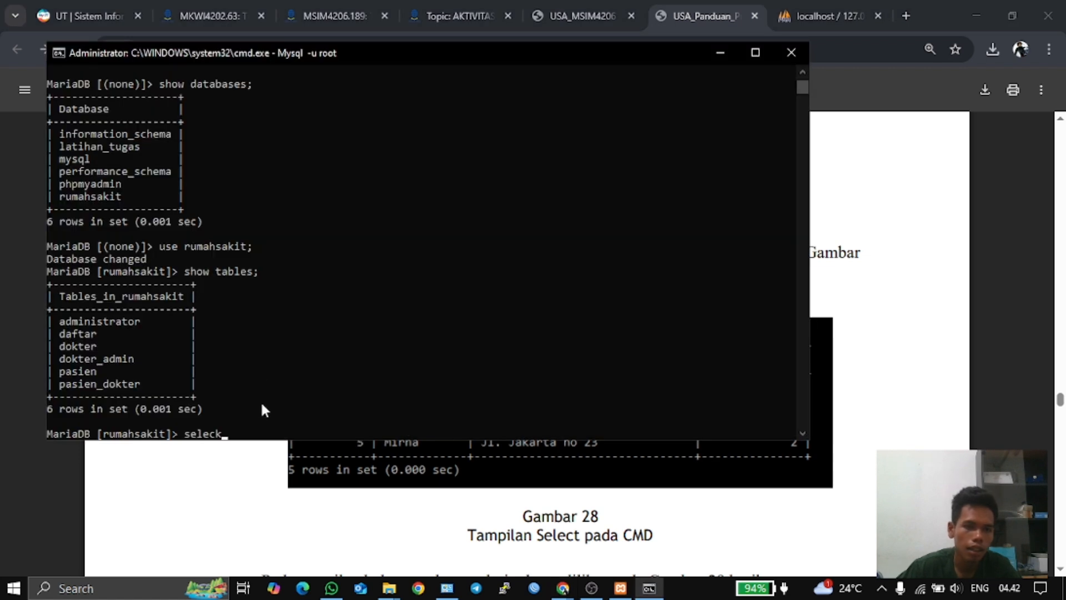
key(BackSpace)
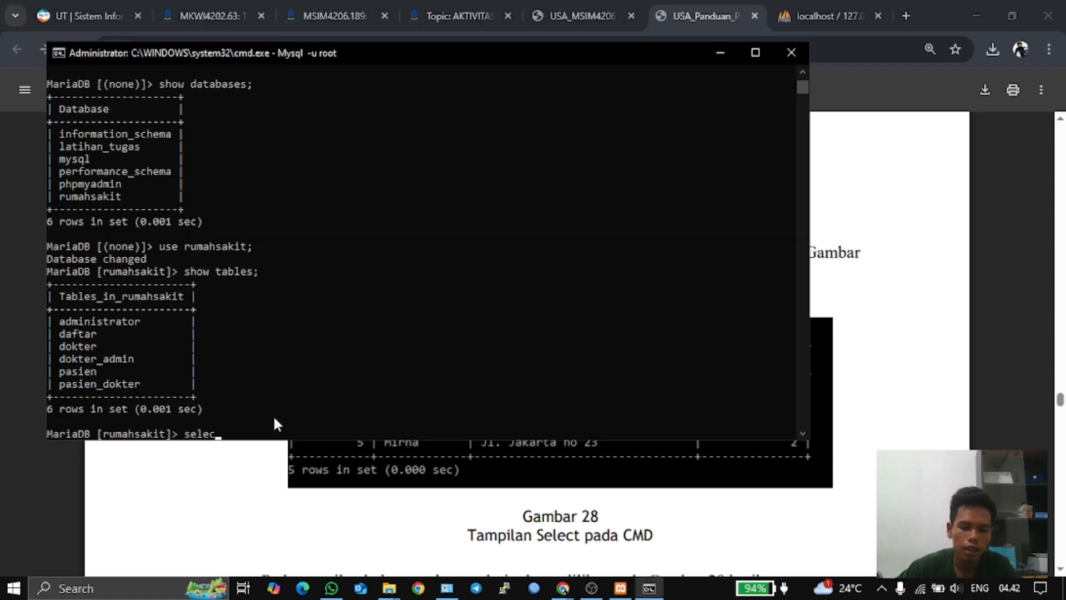
text(t * from pasien)
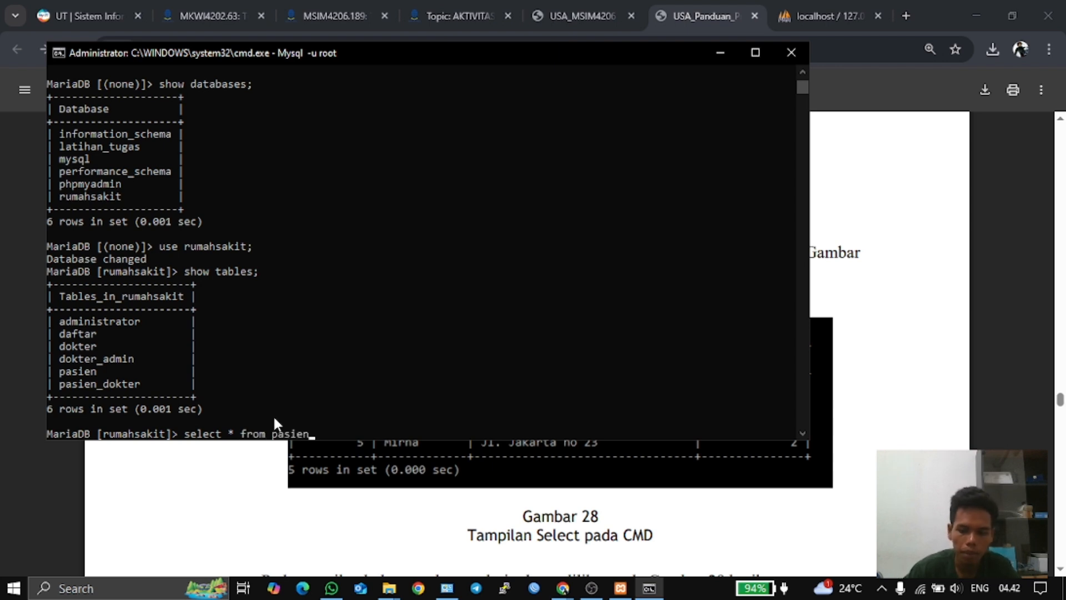
text(;)
key(Return)
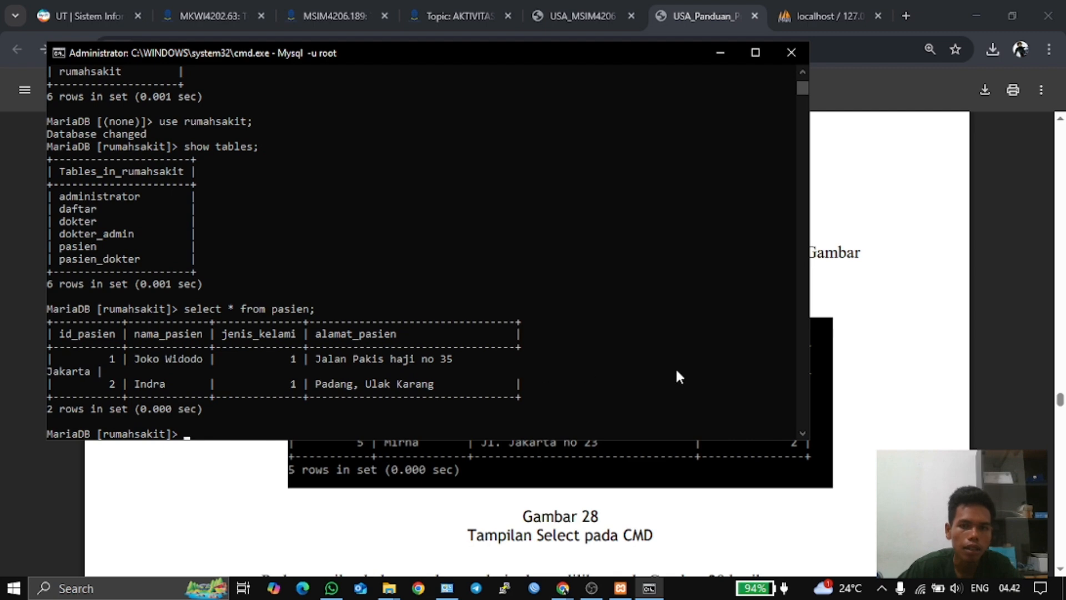
- Scroll the PDF guide to page 25 and select the line 'SELECT nama_pasien, jenis_kelamin from pasien;'
click(721, 11)
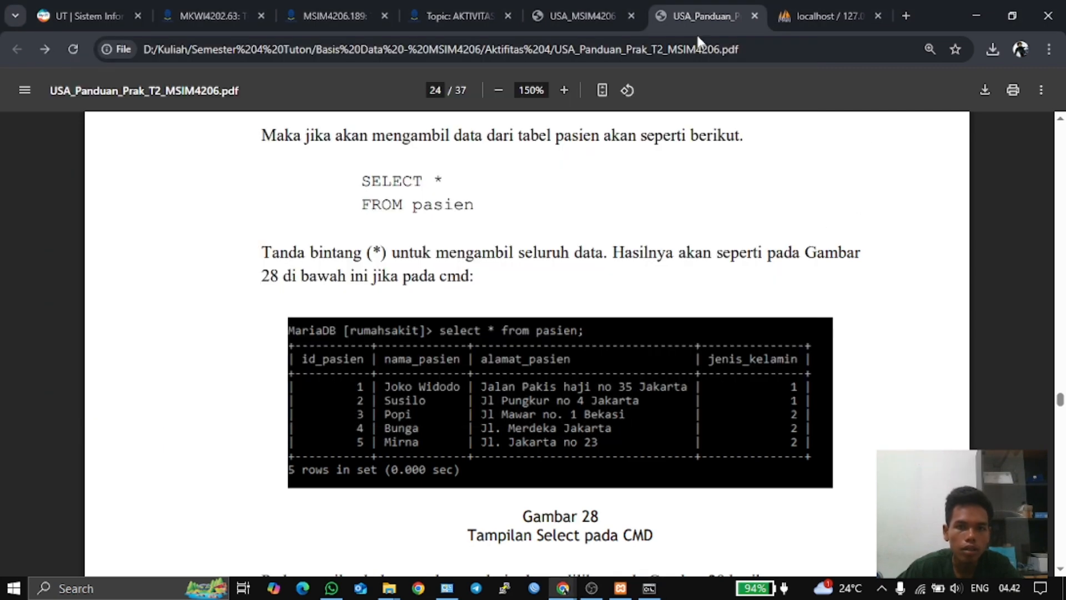
scroll(638, 327, down, 6)
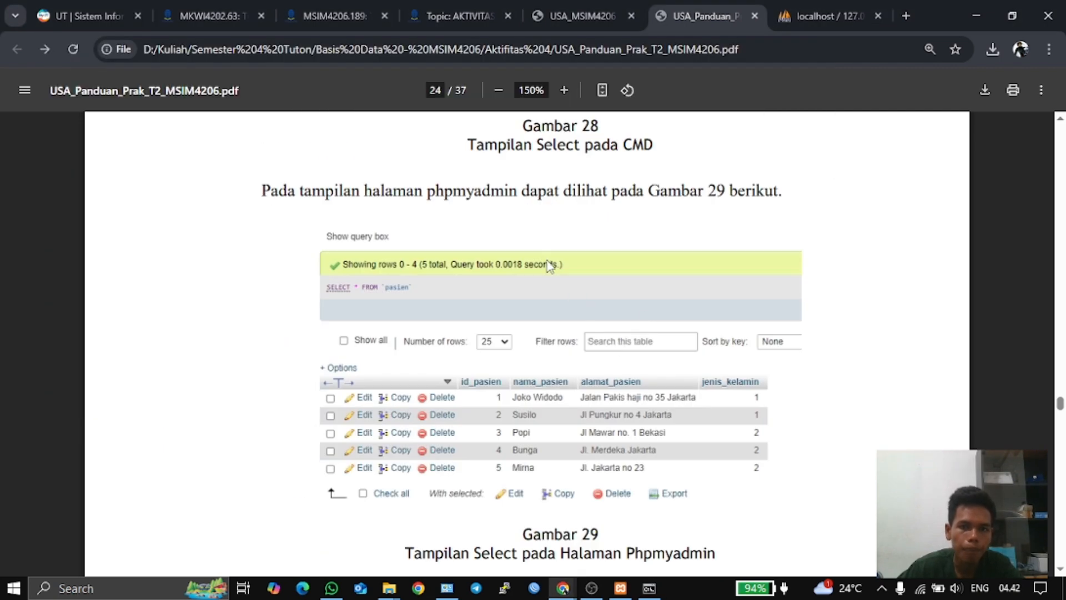
scroll(575, 236, down, 4)
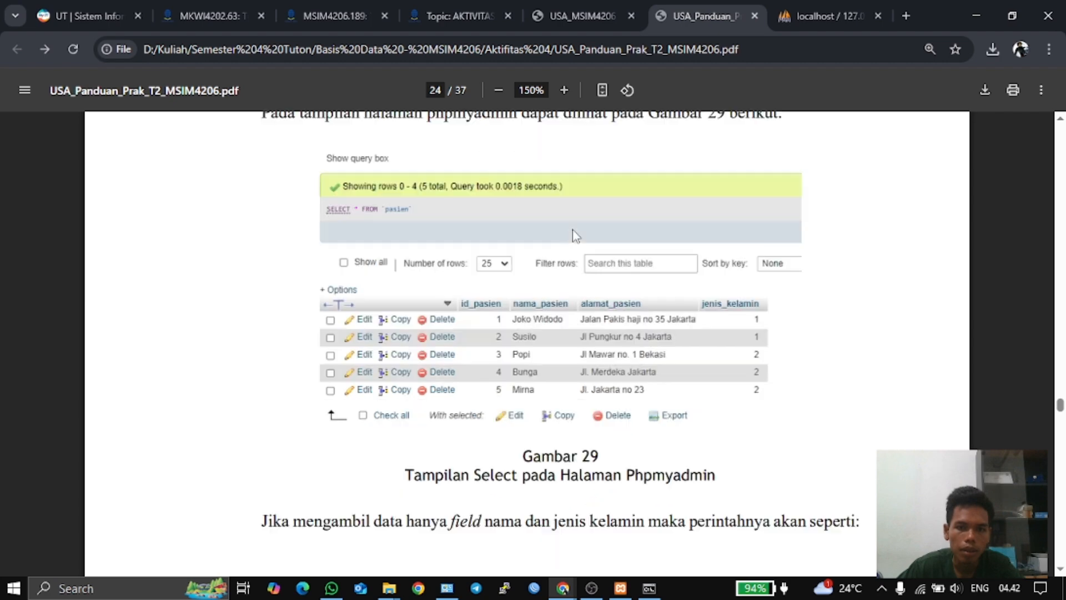
scroll(575, 236, up, 12)
scroll(575, 235, up, 3)
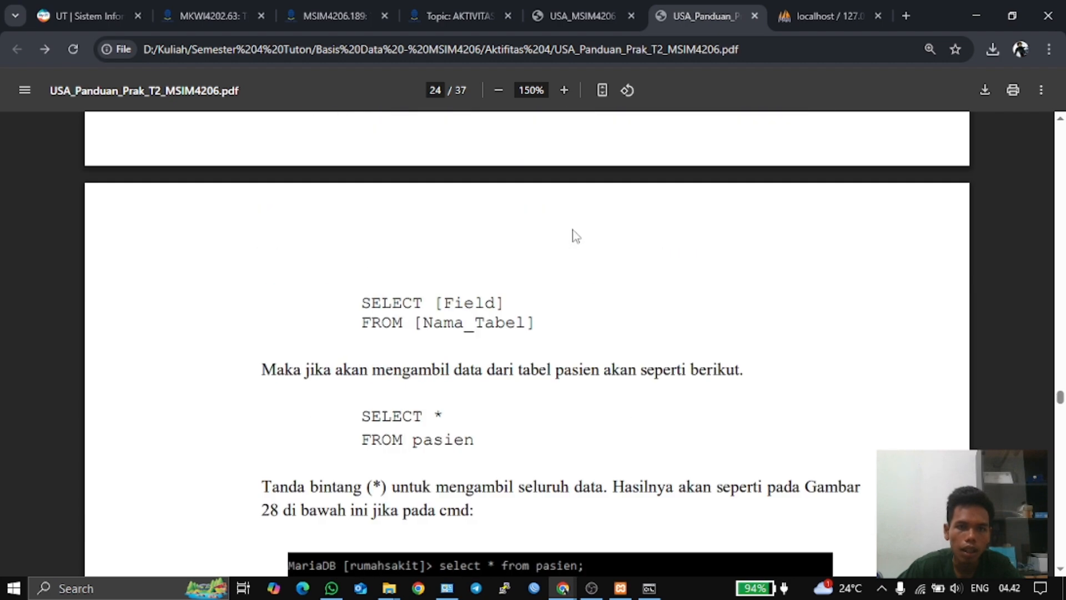
scroll(575, 236, up, 7)
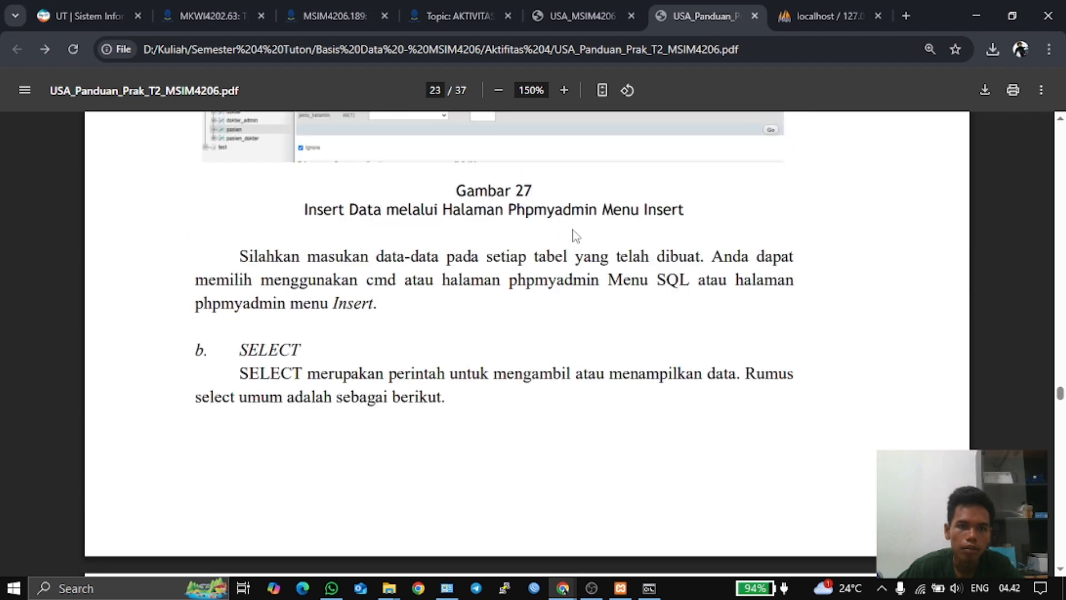
scroll(574, 232, down, 13)
scroll(574, 230, down, 12)
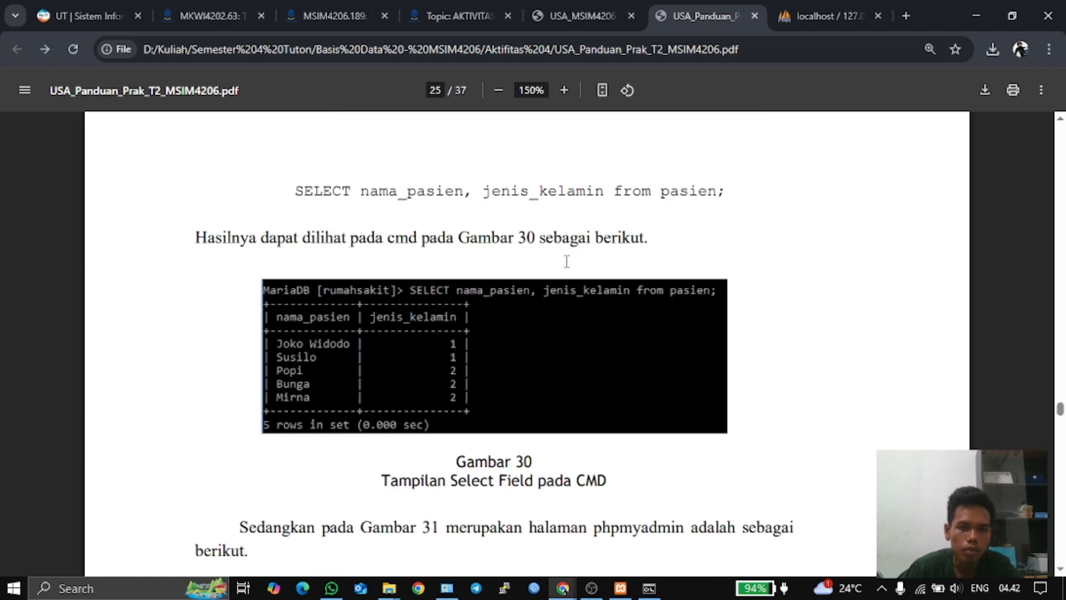
scroll(567, 261, up, 7)
scroll(566, 260, down, 6)
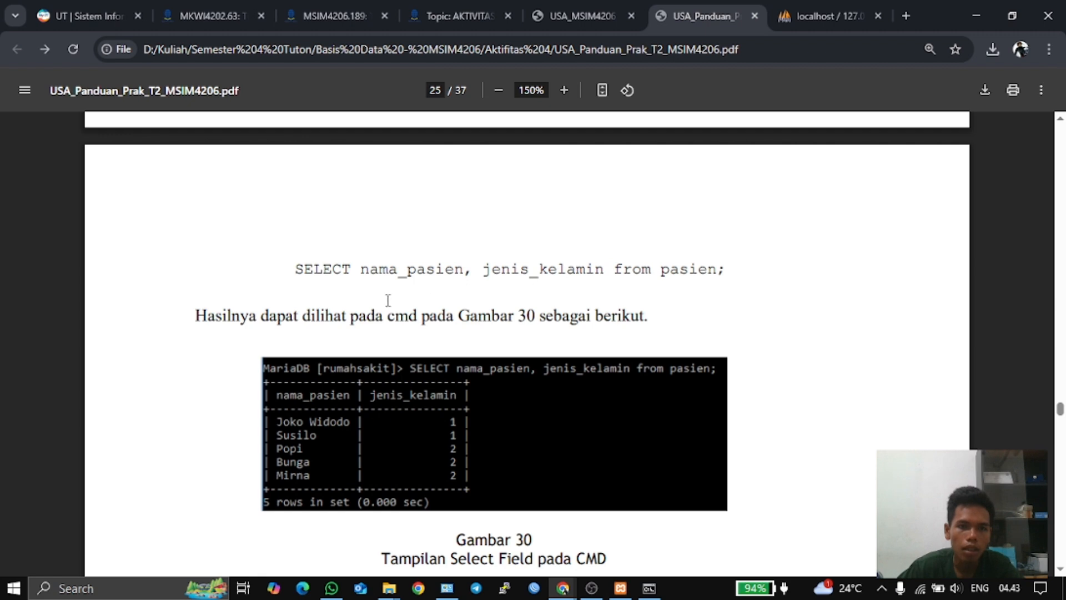
scroll(522, 291, up, 4)
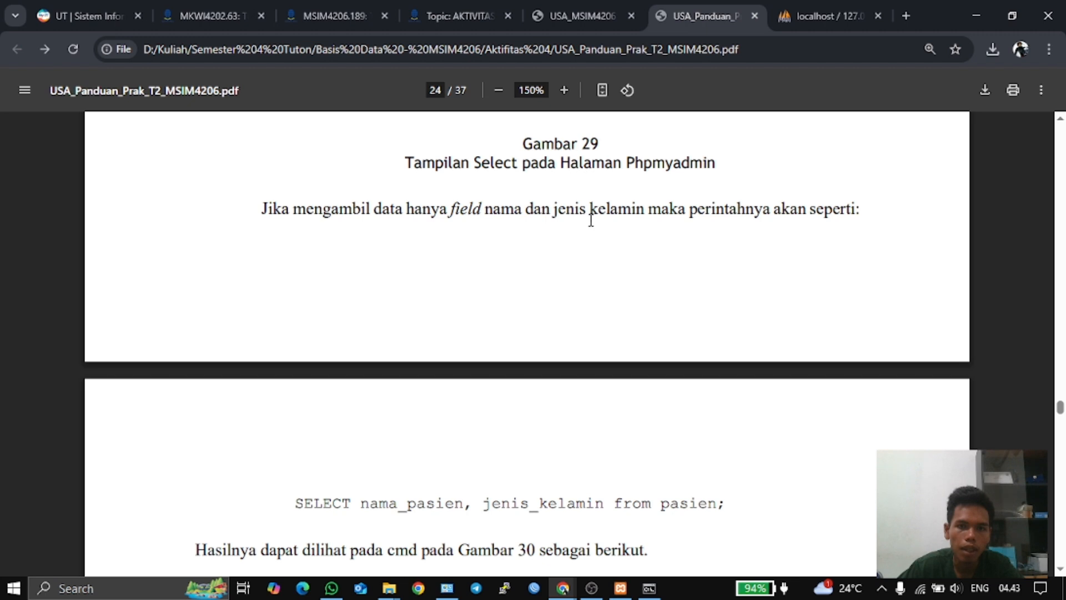
scroll(664, 219, down, 3)
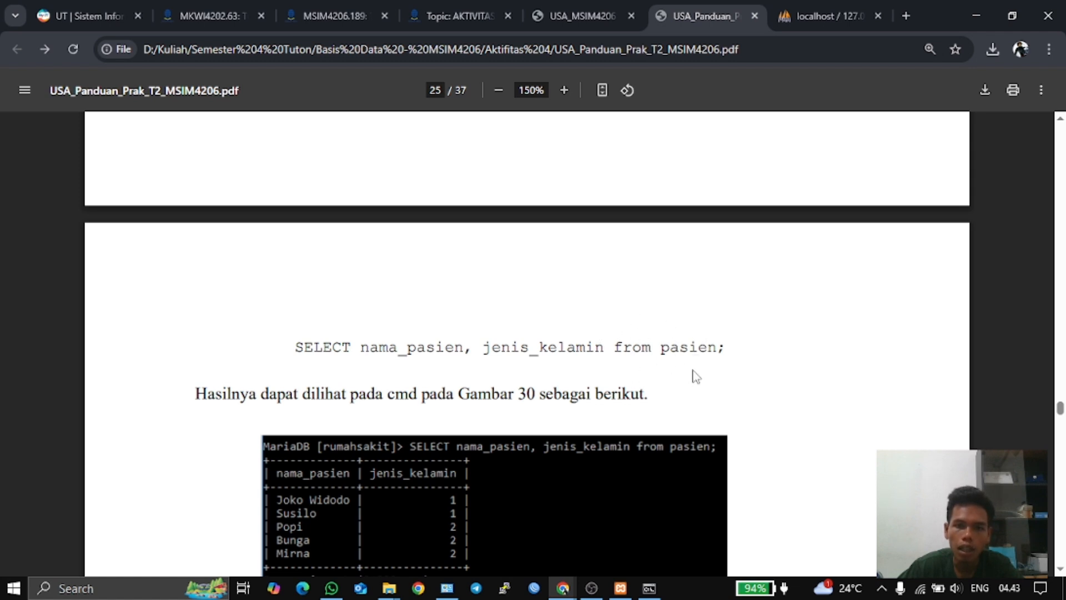
drag(726, 348, 295, 348)
key(ctrl+c)
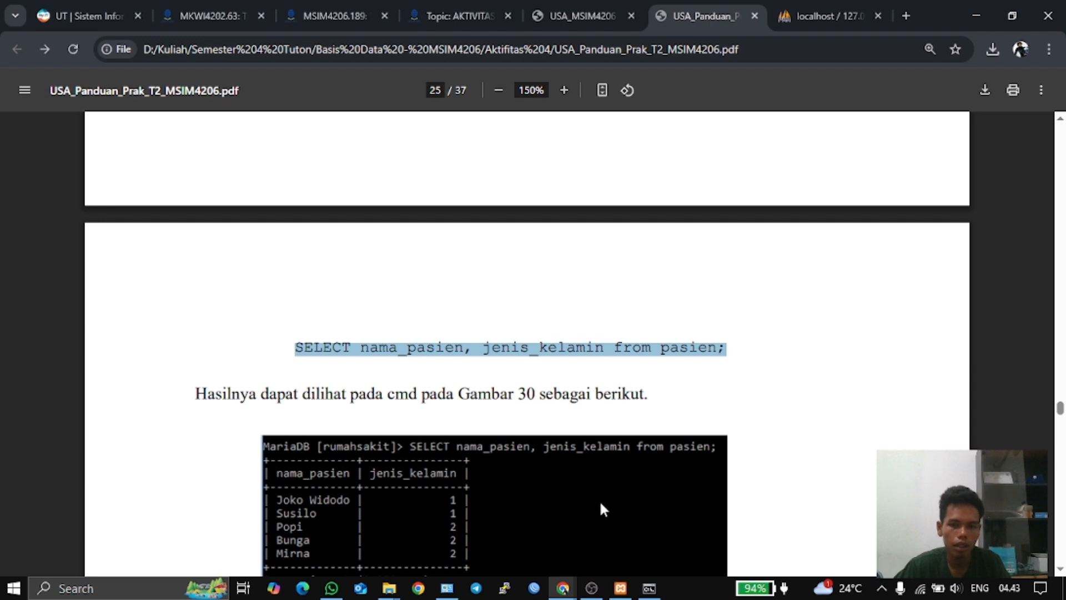
- Paste and run the copied query, which fails with ERROR 1054: unknown column 'jenis_kelamin'
click(649, 588)
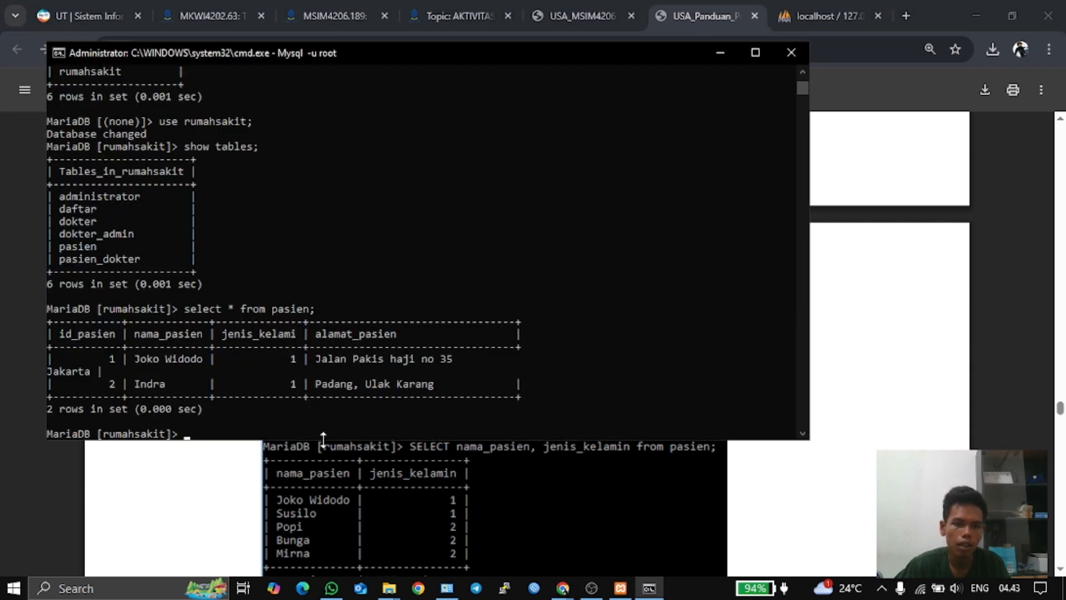
key(ctrl+v)
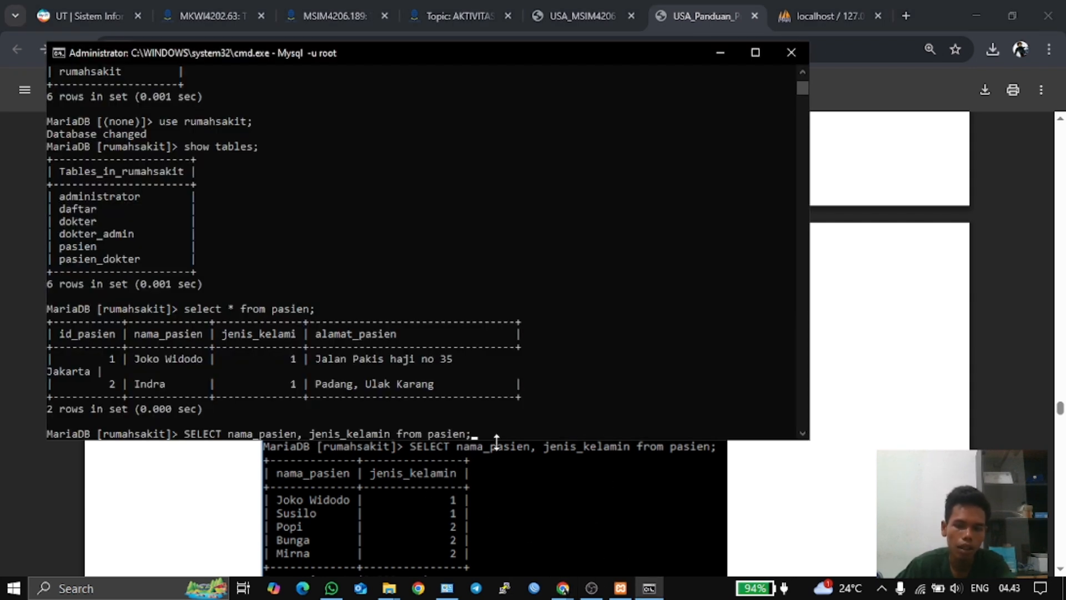
key(Return)
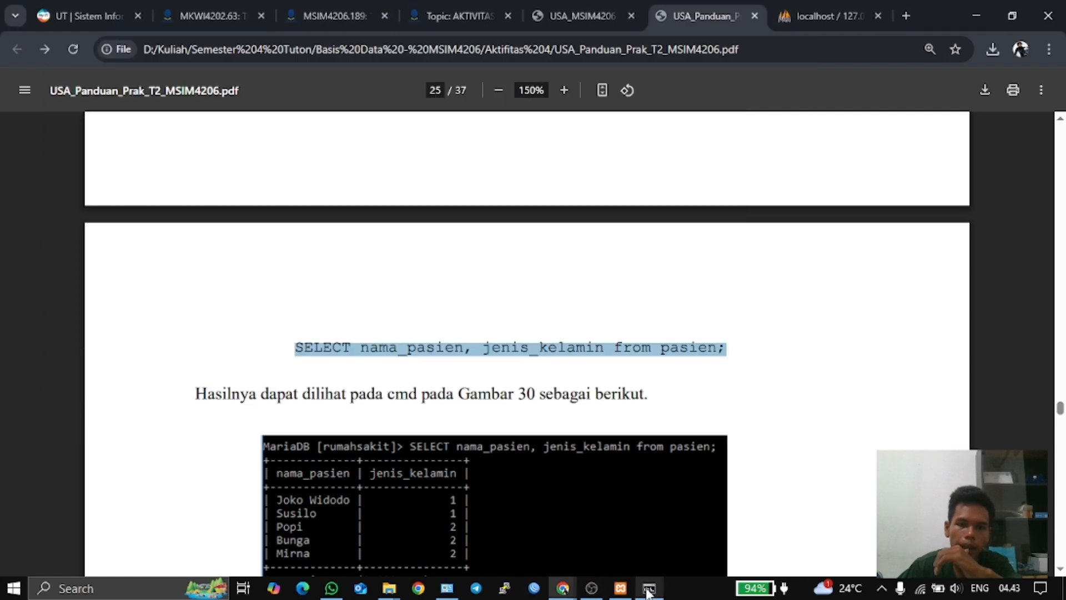
- Recheck the query in the PDF guide, then start retyping a select at the MariaDB prompt
click(649, 588)
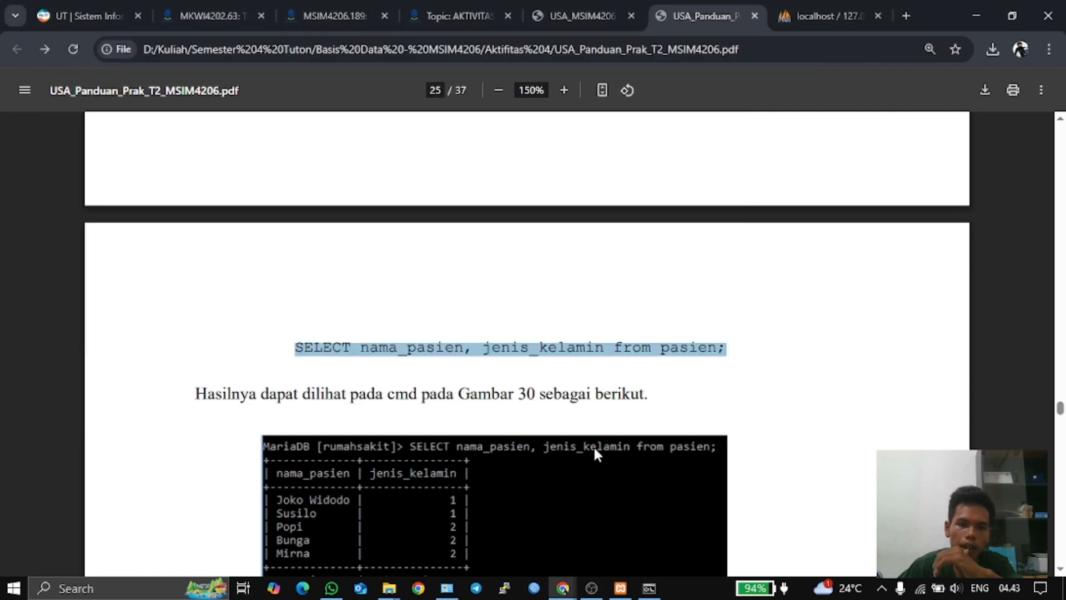
scroll(455, 383, down, 3)
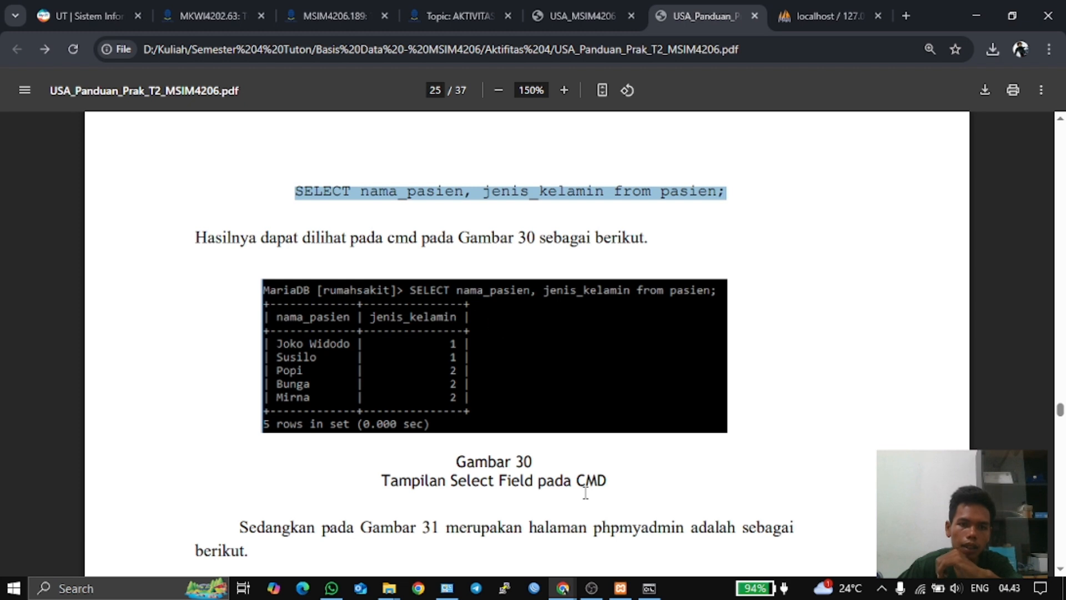
click(648, 588)
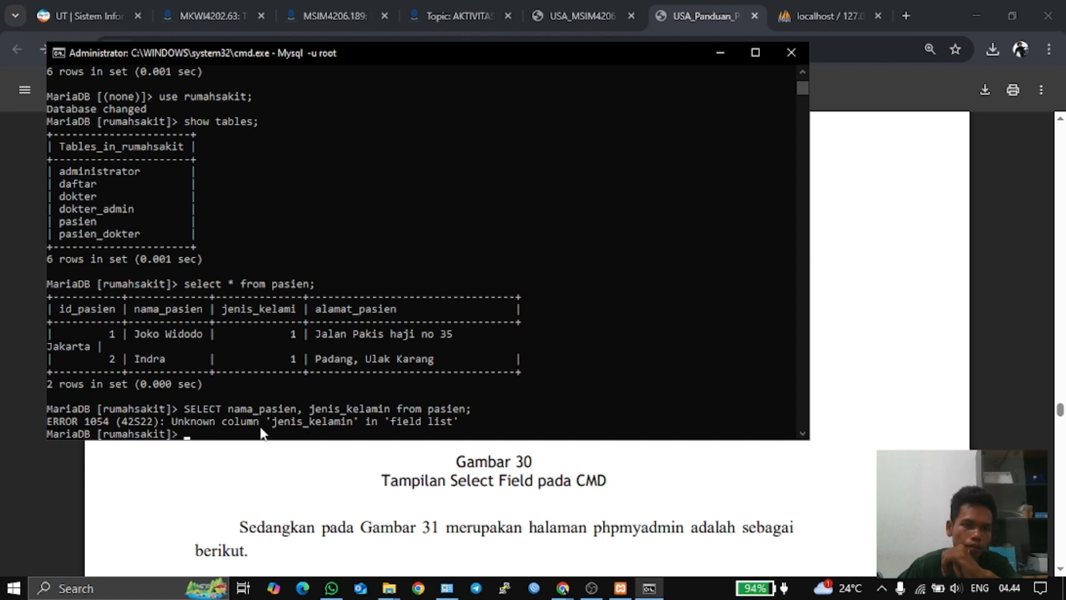
text(sele)
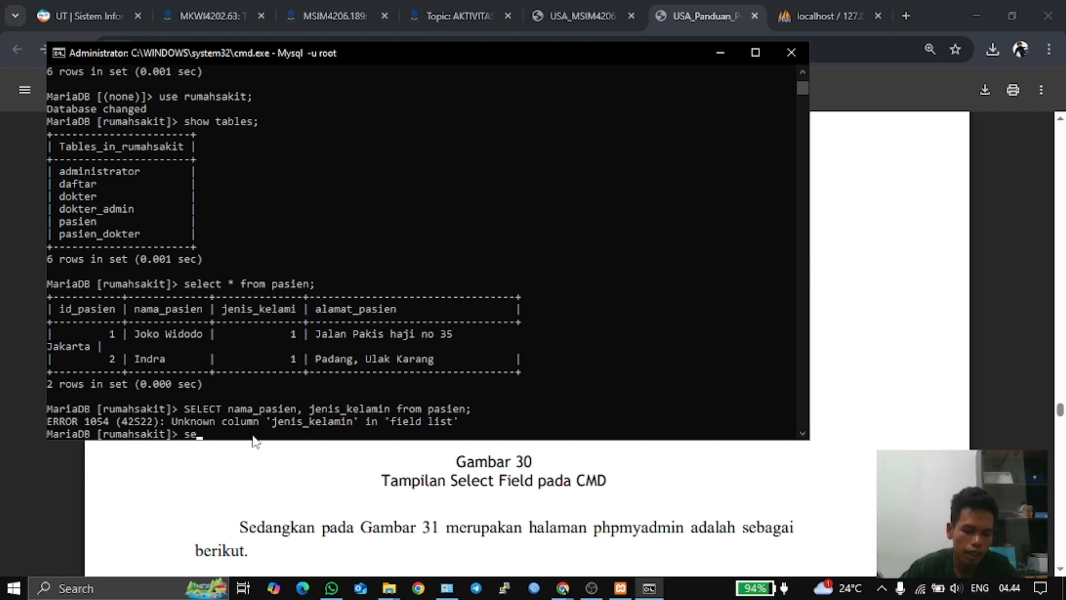
text(ct)
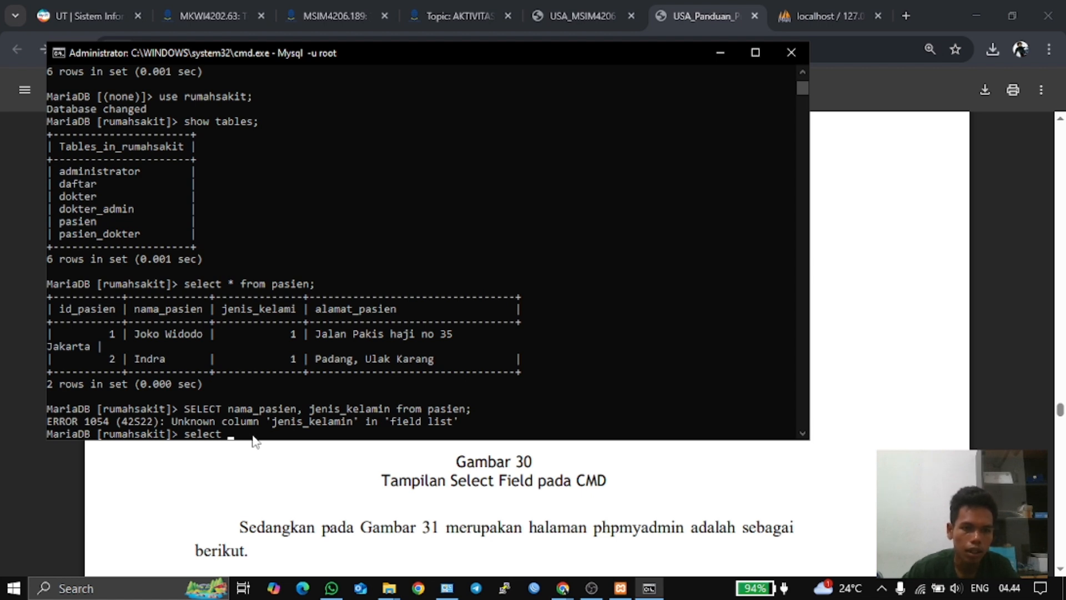
- Run 'select nama_pasien from pasien;' to list both patients' names
text(nama)
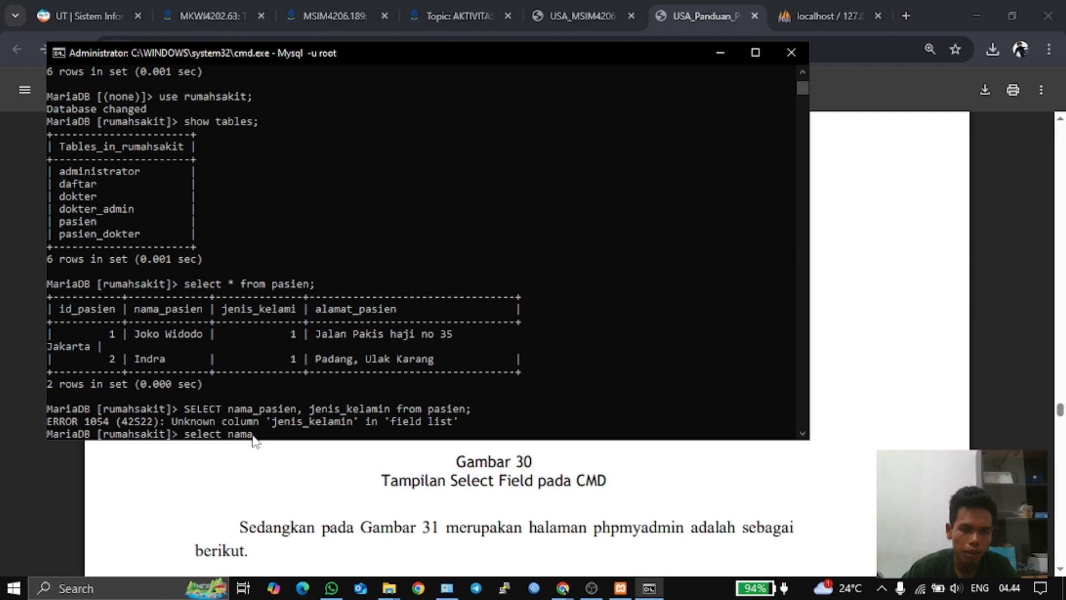
text(_pasien)
text(from )
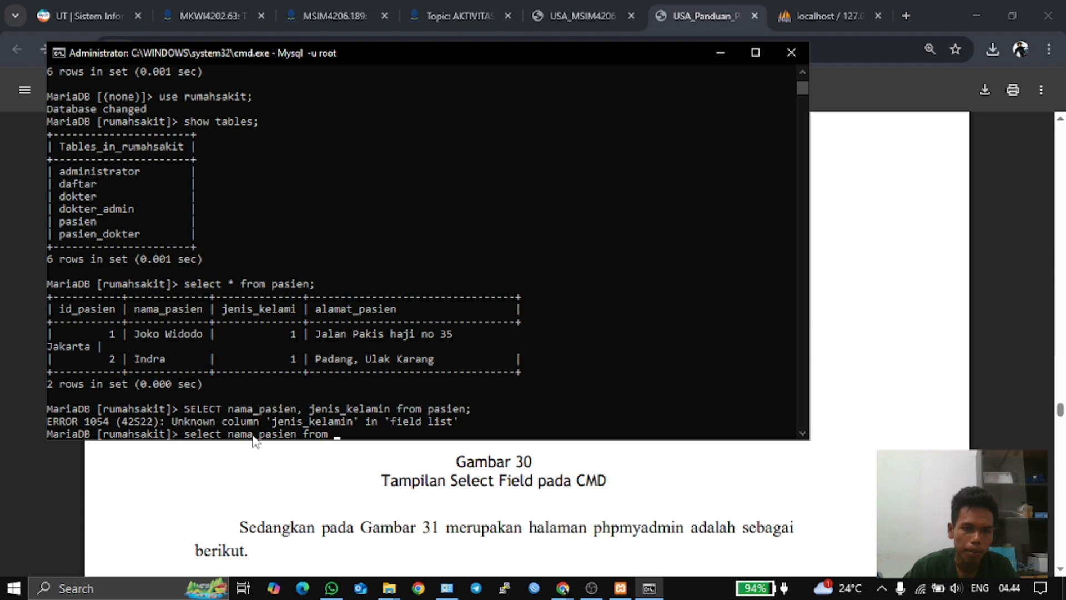
text(pasien)
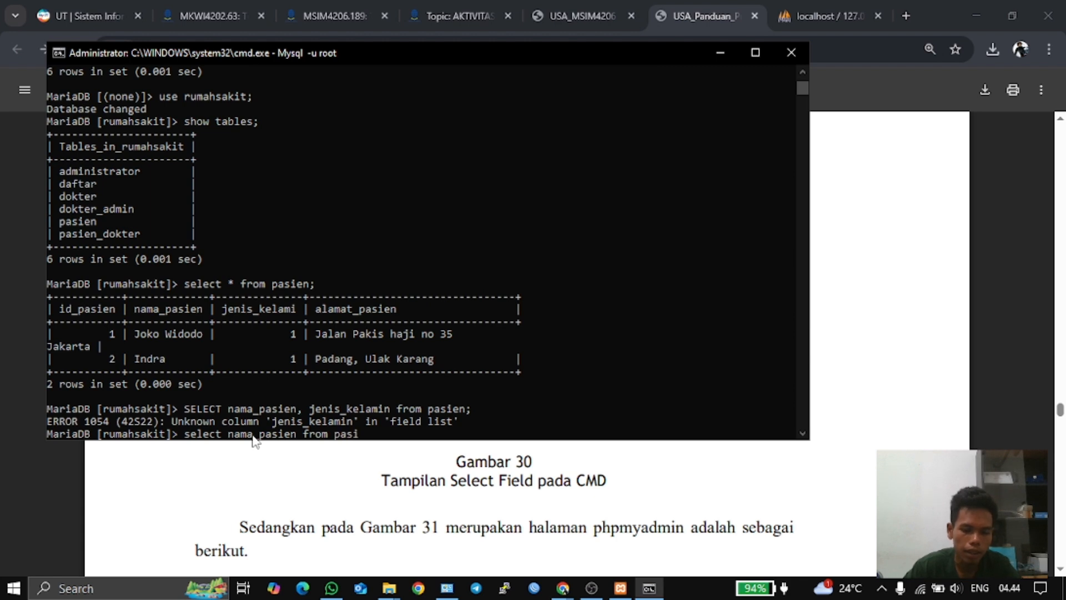
text(;)
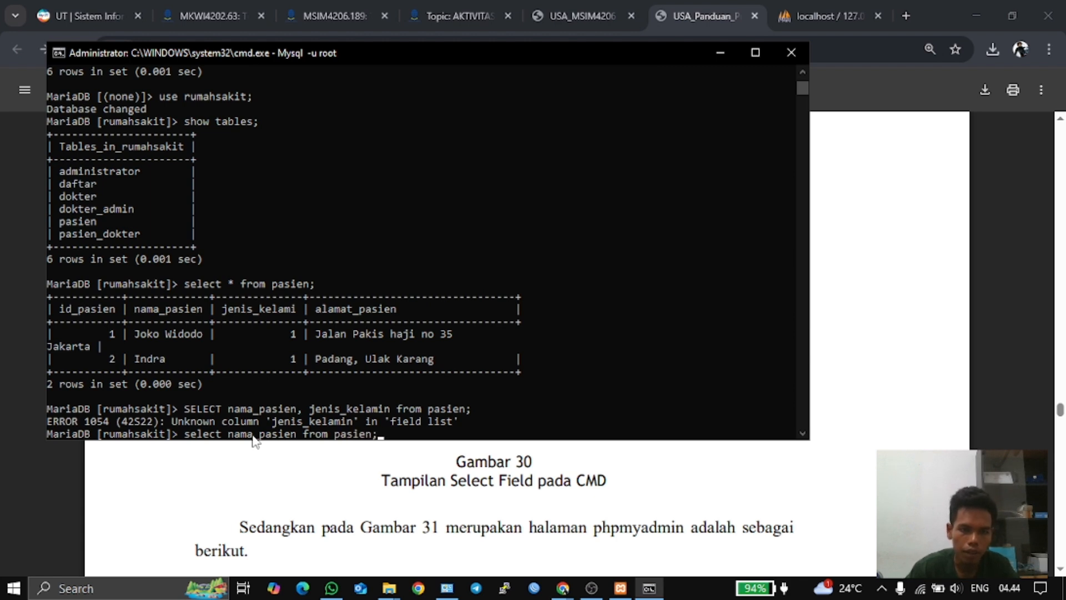
key(Return)
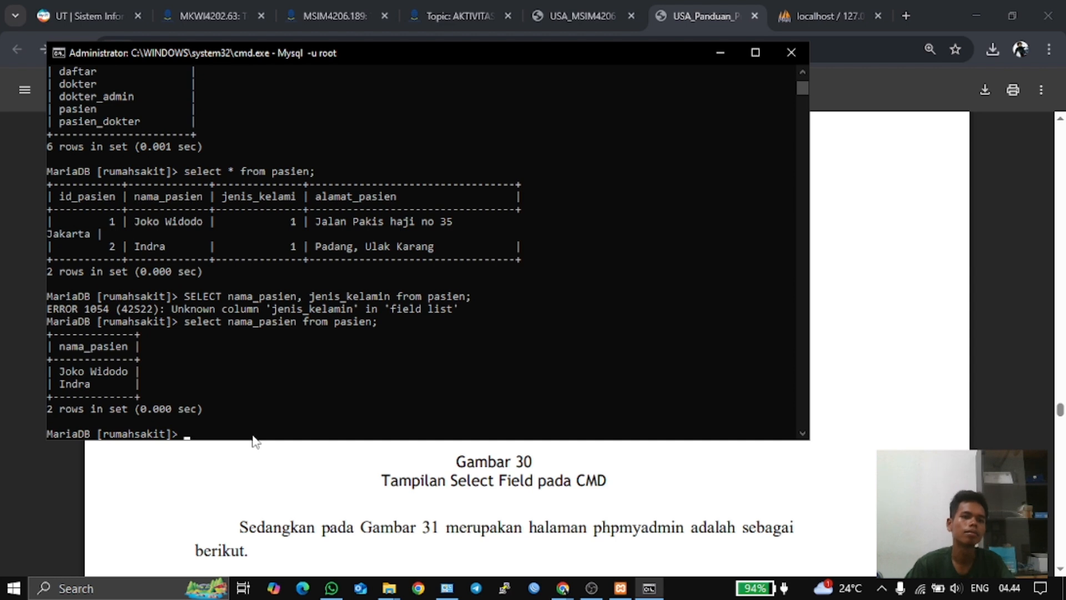
- Recall the failed jenis_kelamin query and retype its SELECT keyword
key(Up)
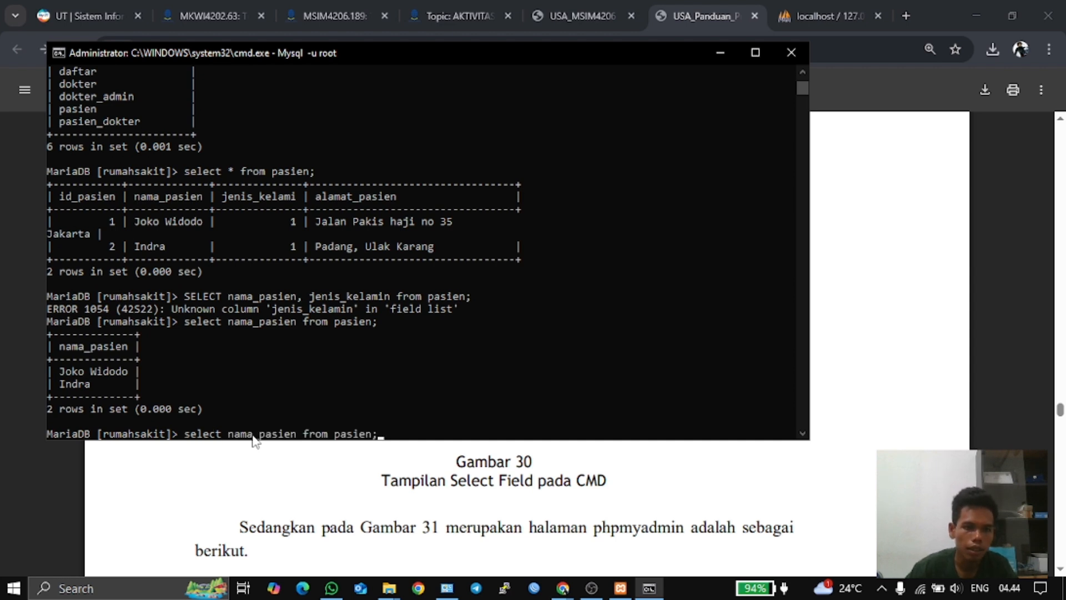
key(Up)
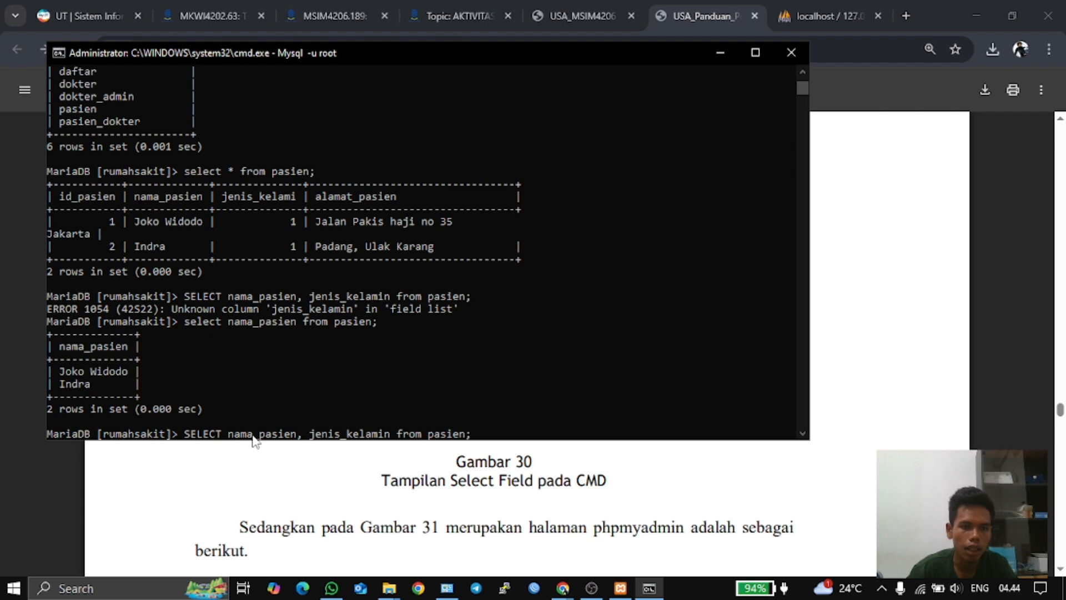
key(Right)
key(BackSpace)
key(BackSpace)
key(BackSpace)
key(BackSpace)
key(BackSpace)
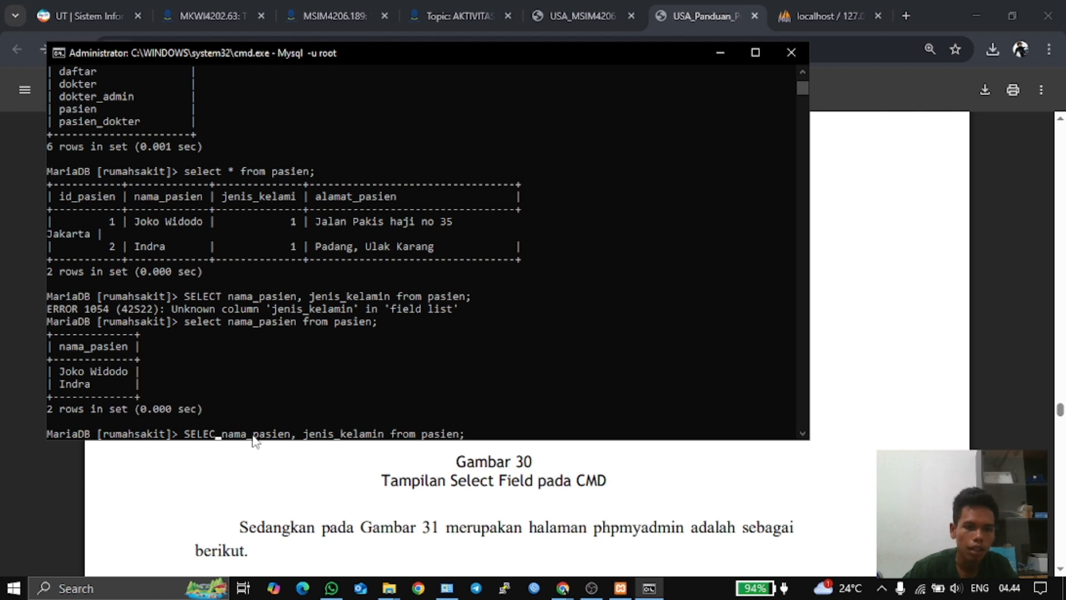
text(sele)
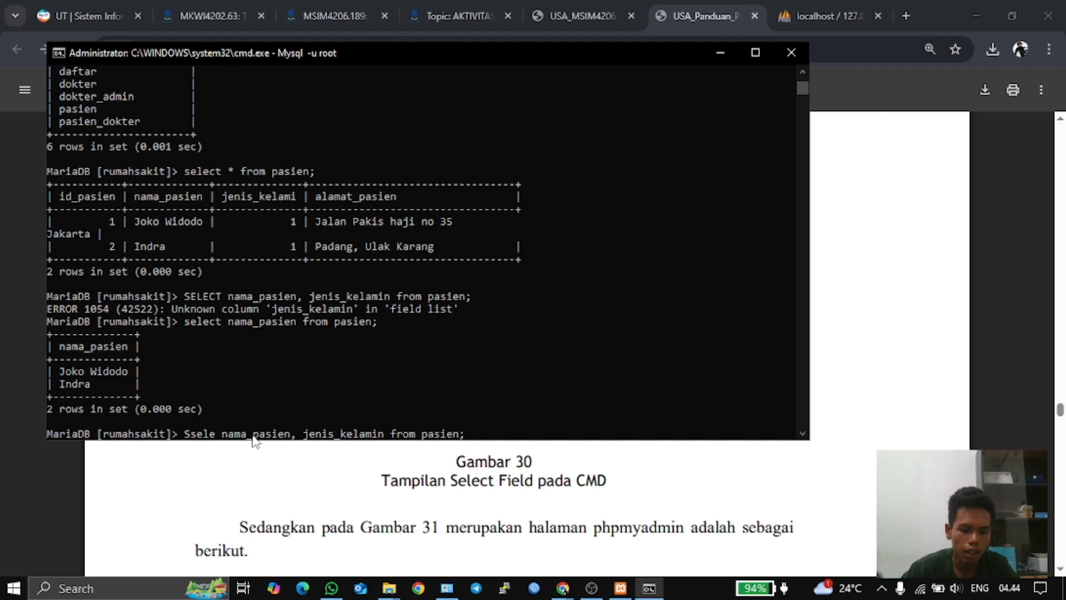
text(ct)
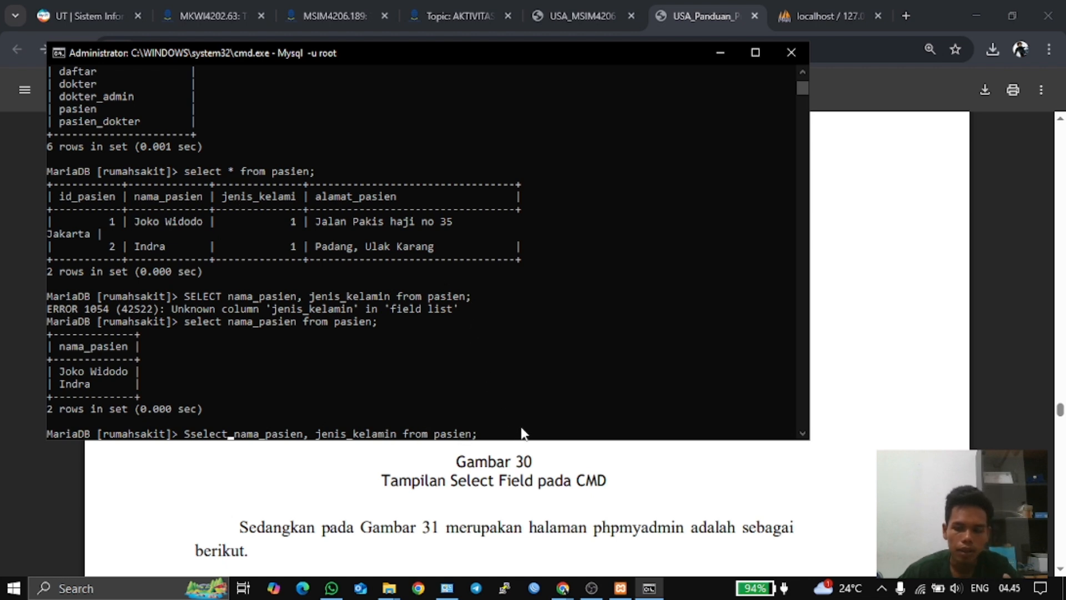
- Run the edited query (syntax error), then run 'select id_pasien, nama_pasien from pasien;' returning 2 rows
key(Return)
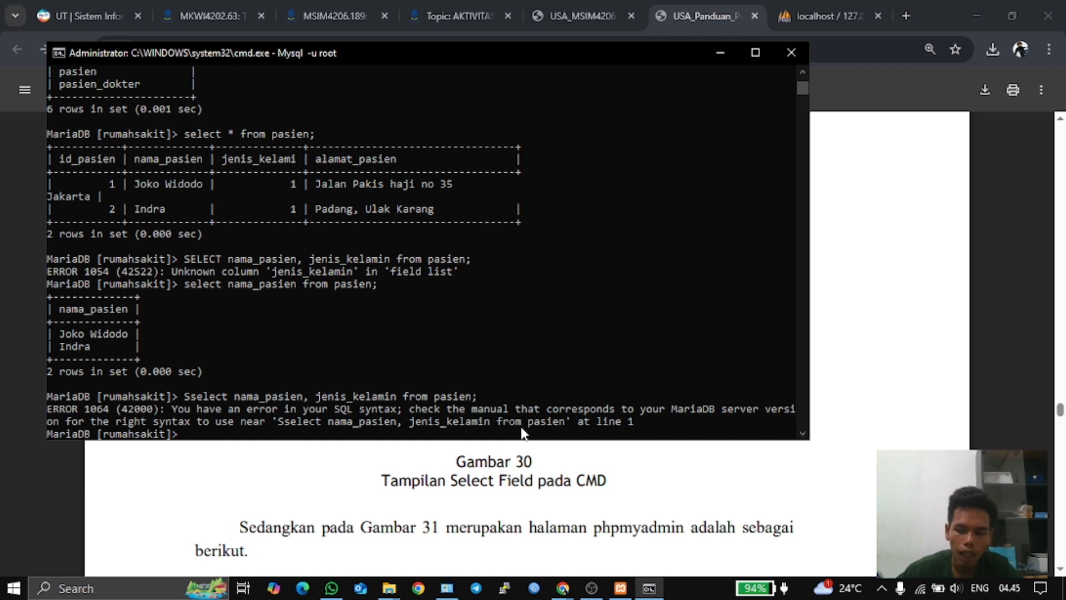
key(Up)
key(Up)
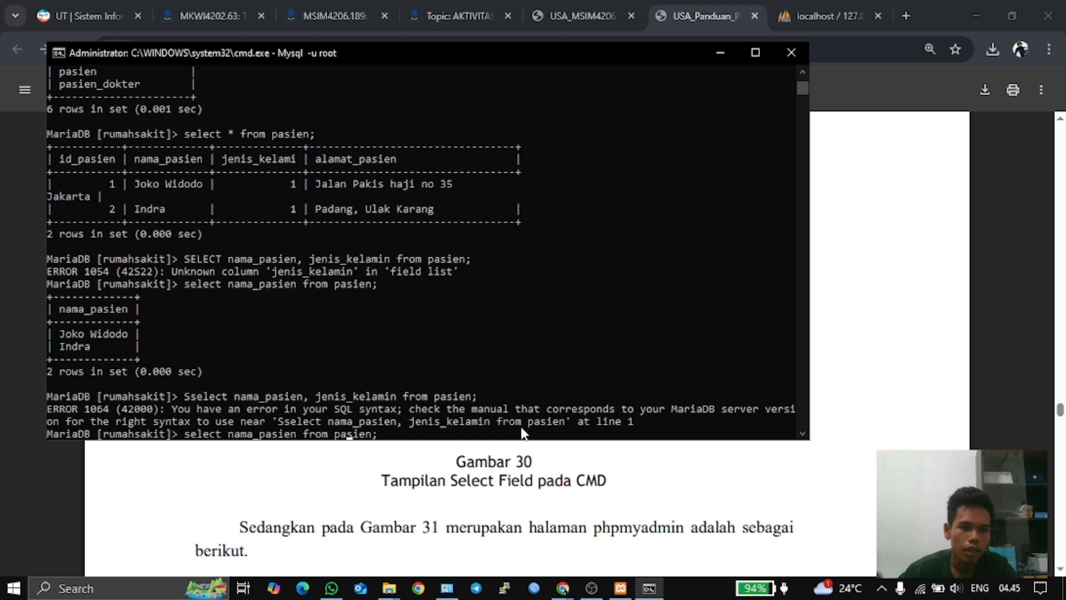
key(Left)
key(Left)
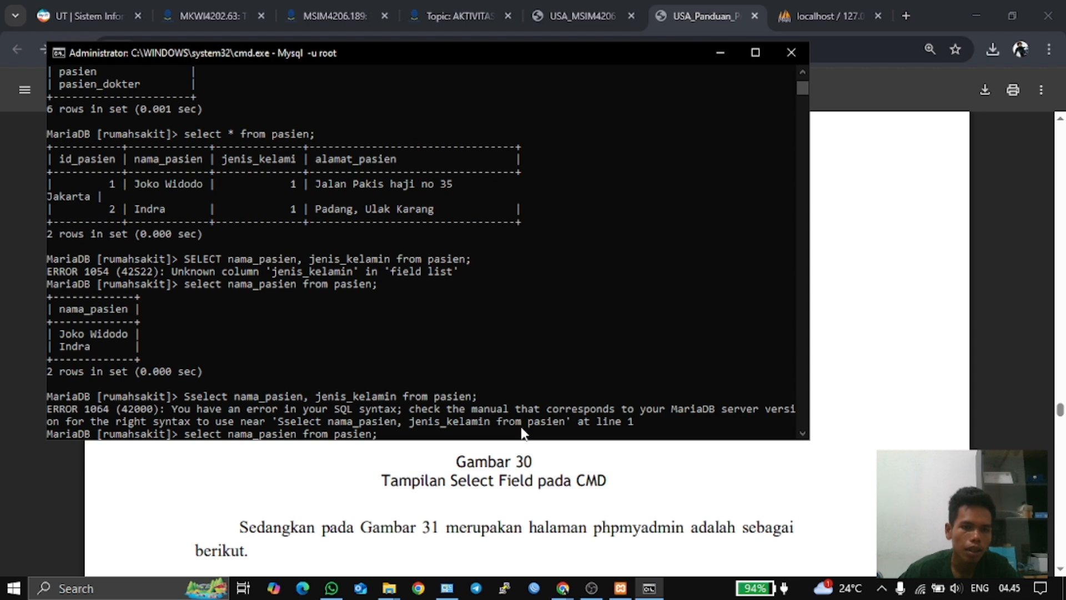
key(Left)
key(Left)
key(Left)
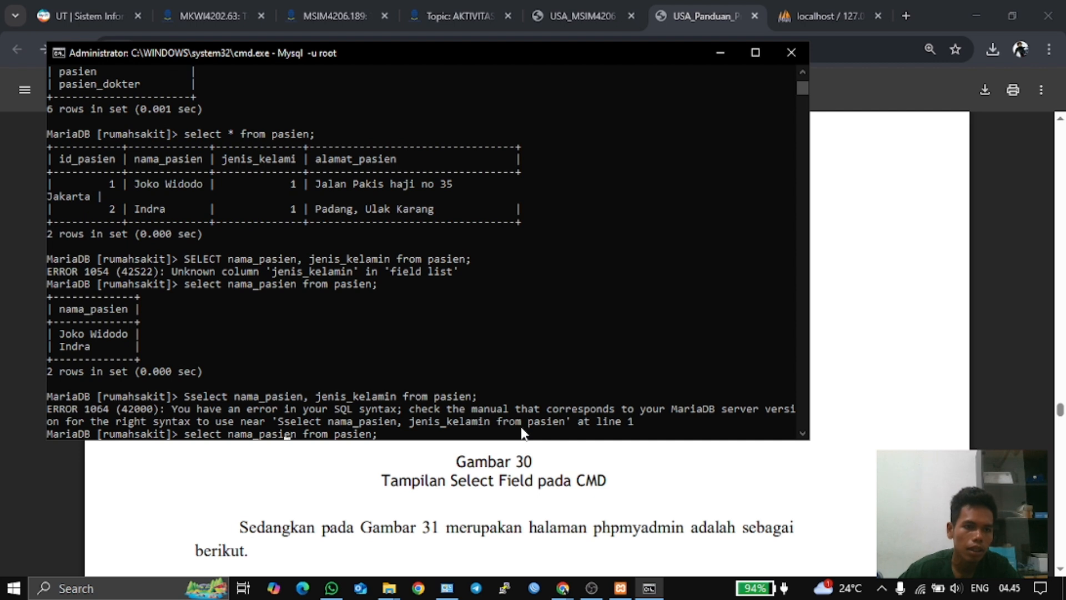
key(Left)
key(Left)
key(Left)
key(Left)
text(id)
text(_pa)
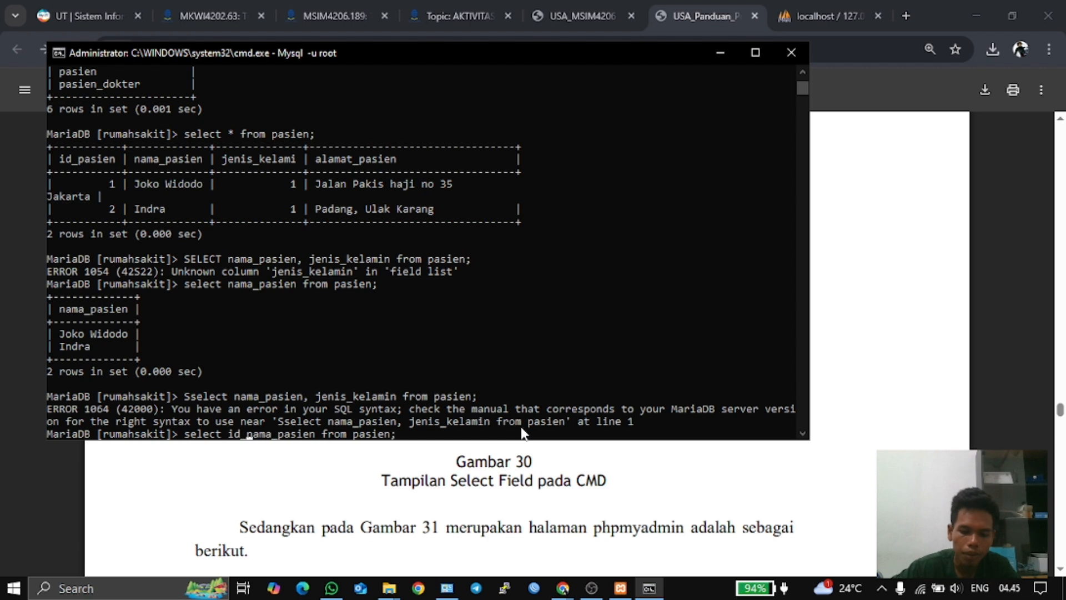
text(sien)
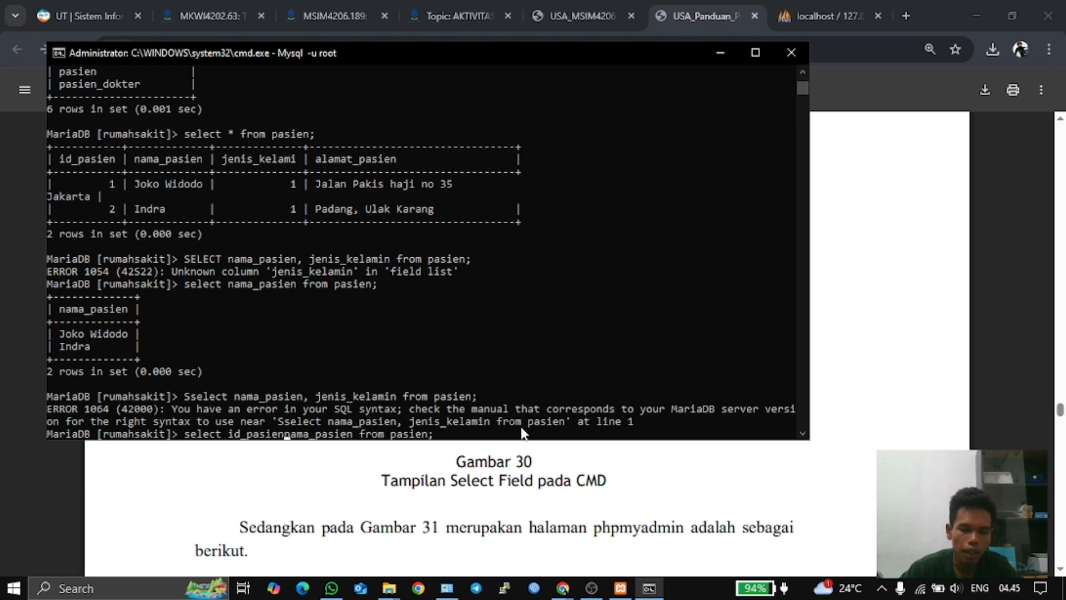
text(,)
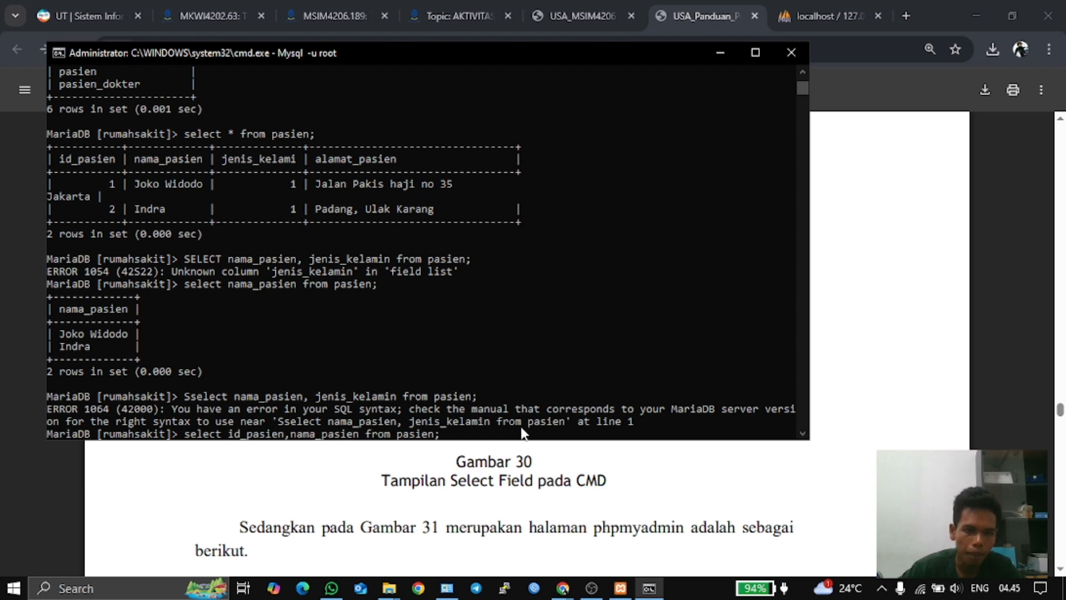
key(Return)
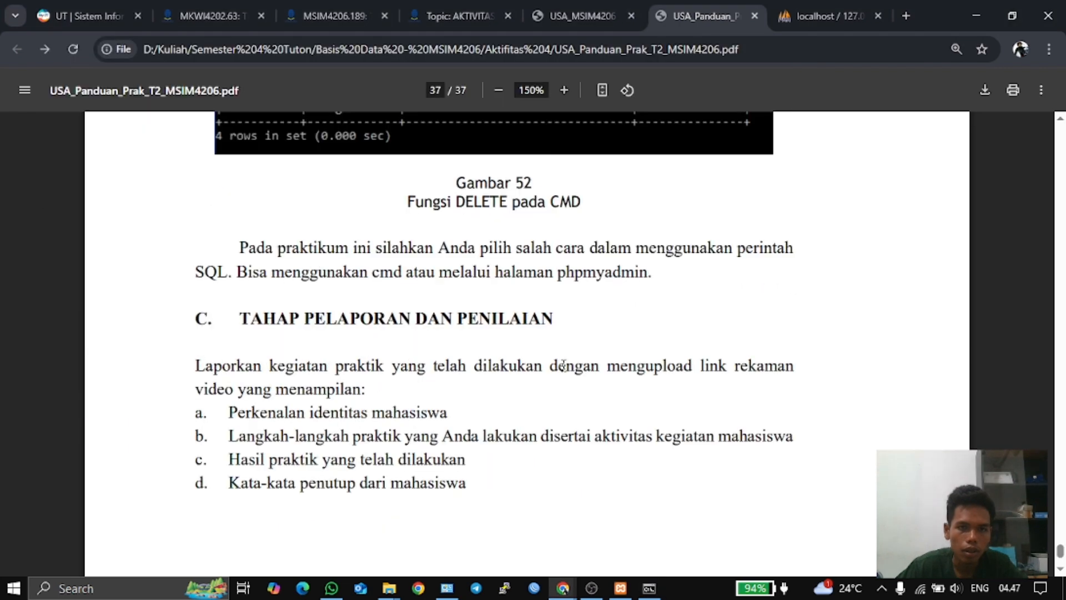
- Scroll the PDF guide past Gambar 52 to section C, TAHAP PELAPORAN DAN PENILAIAN
scroll(561, 361, up, 3)
scroll(561, 361, up, 2)
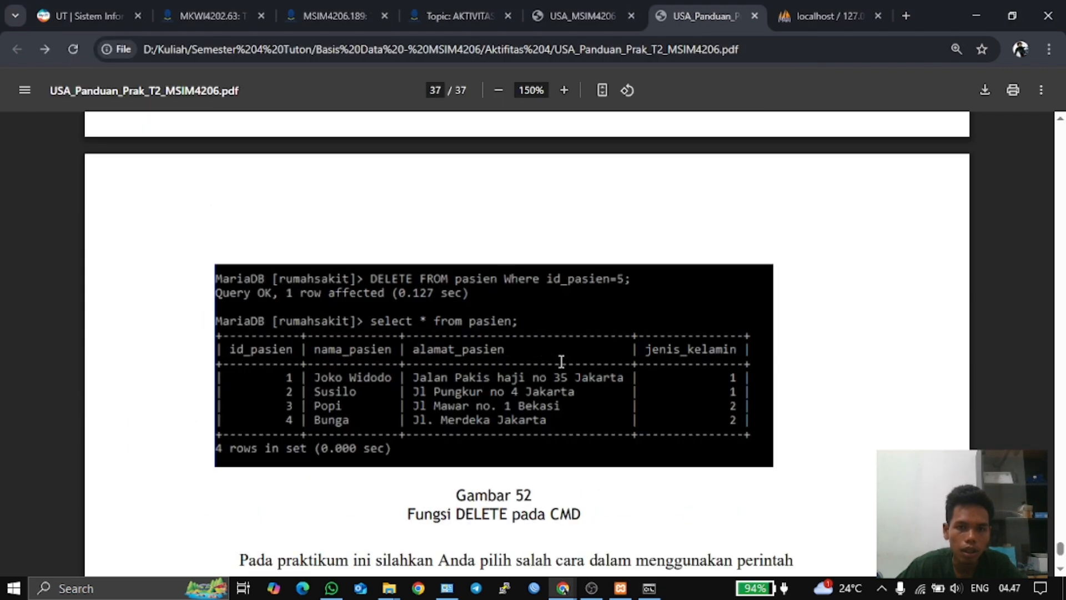
scroll(562, 361, down, 4)
scroll(561, 362, up, 2)
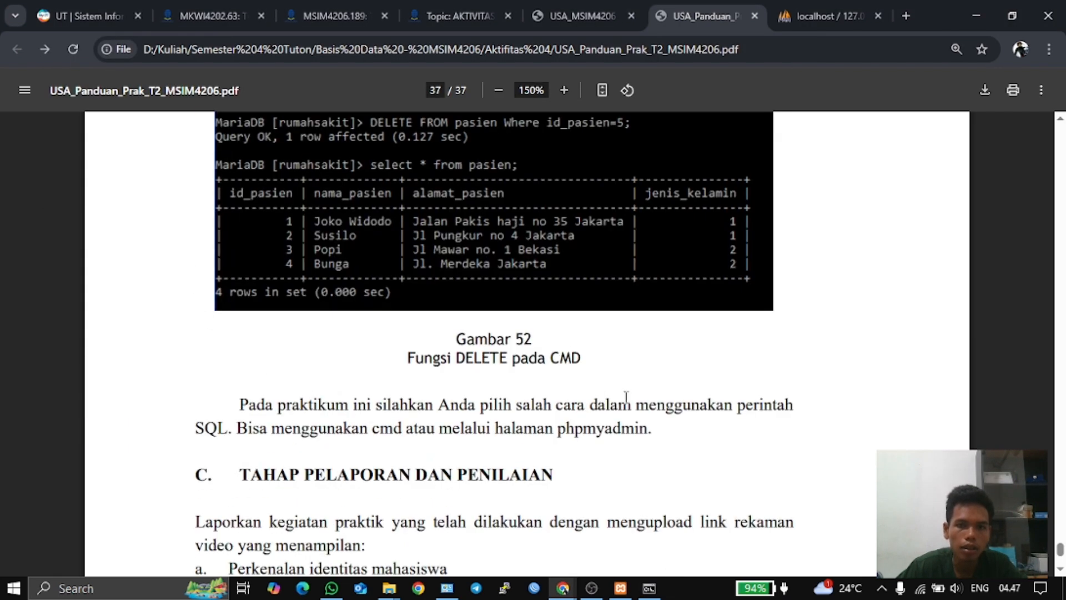
scroll(655, 394, up, 5)
scroll(657, 393, down, 4)
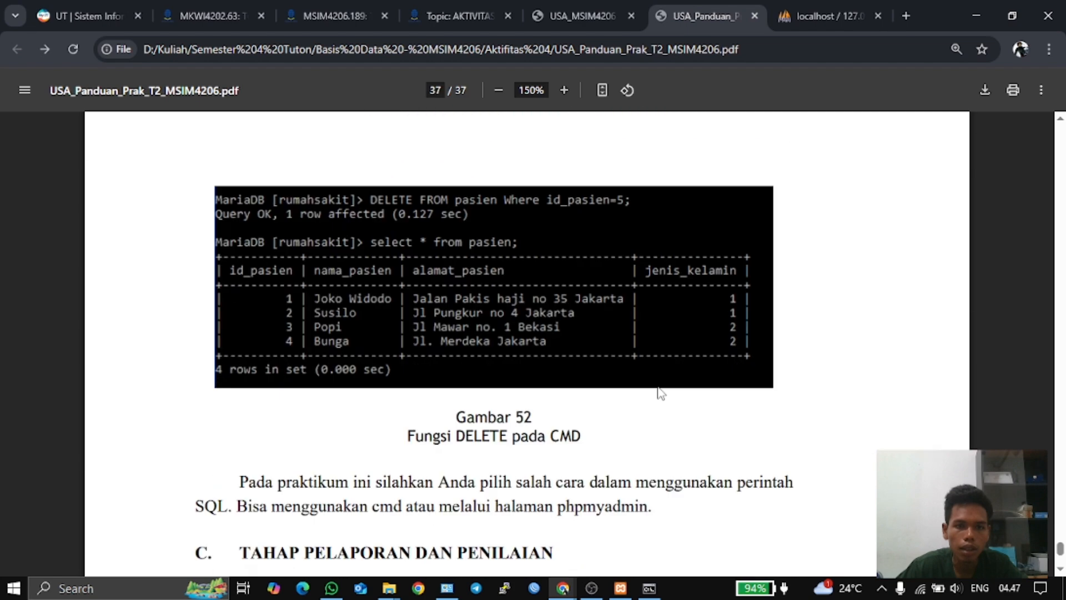
scroll(659, 393, down, 5)
scroll(659, 393, up, 4)
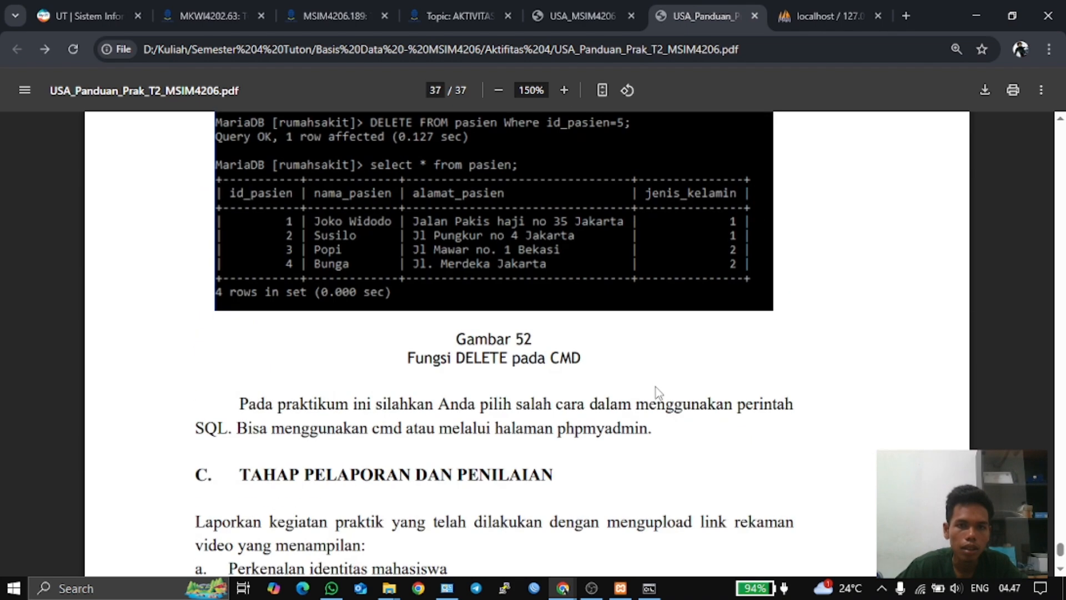
scroll(655, 385, up, 5)
scroll(654, 385, down, 5)
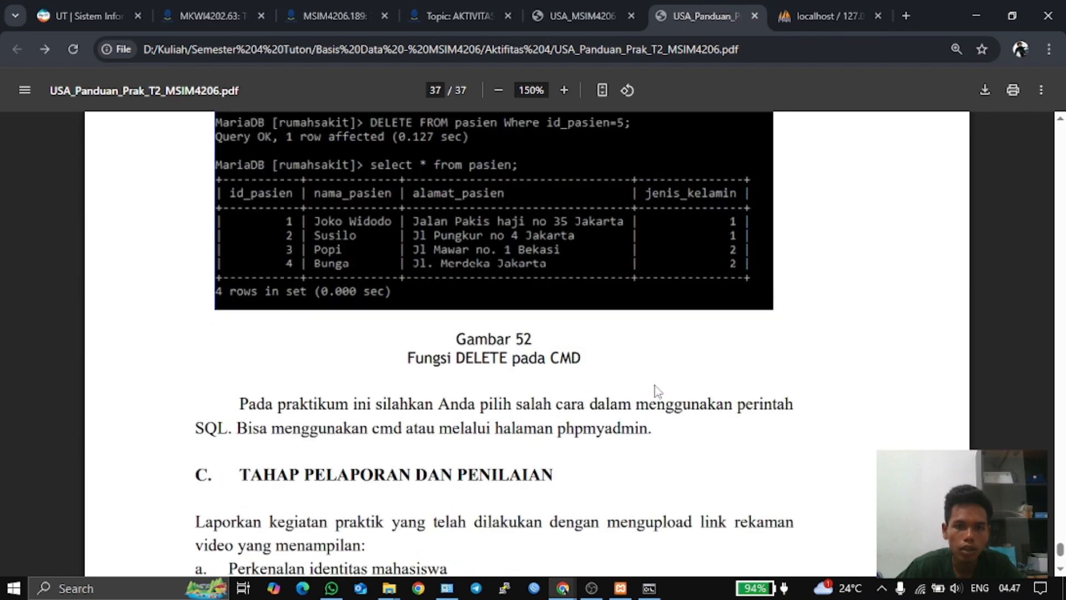
scroll(655, 389, down, 5)
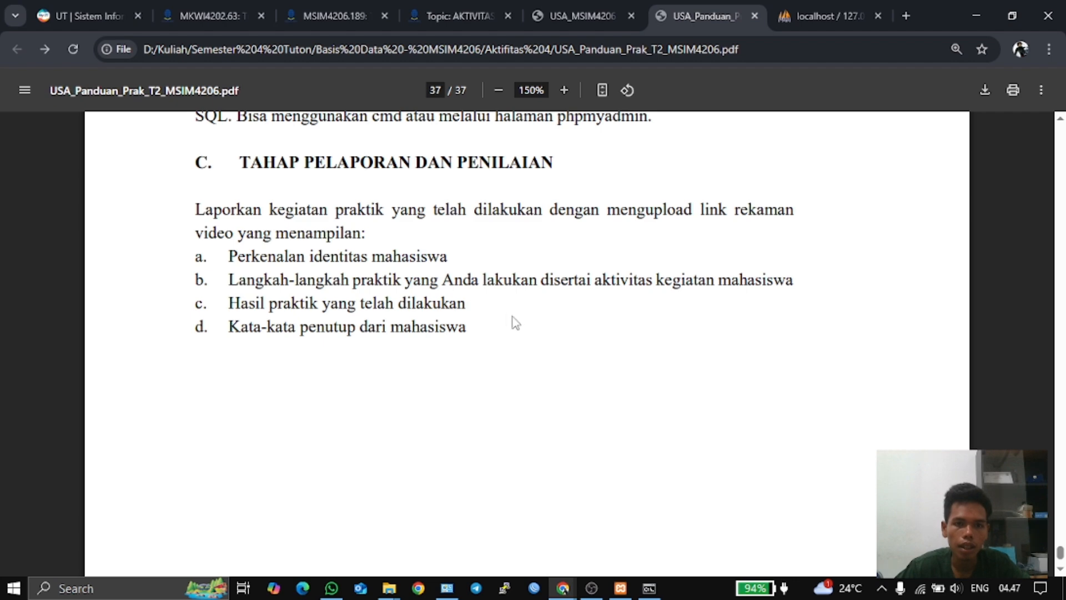
scroll(621, 332, up, 4)
- Show the rumahsakit database's structure page with its six tables in phpMyAdmin
click(805, 17)
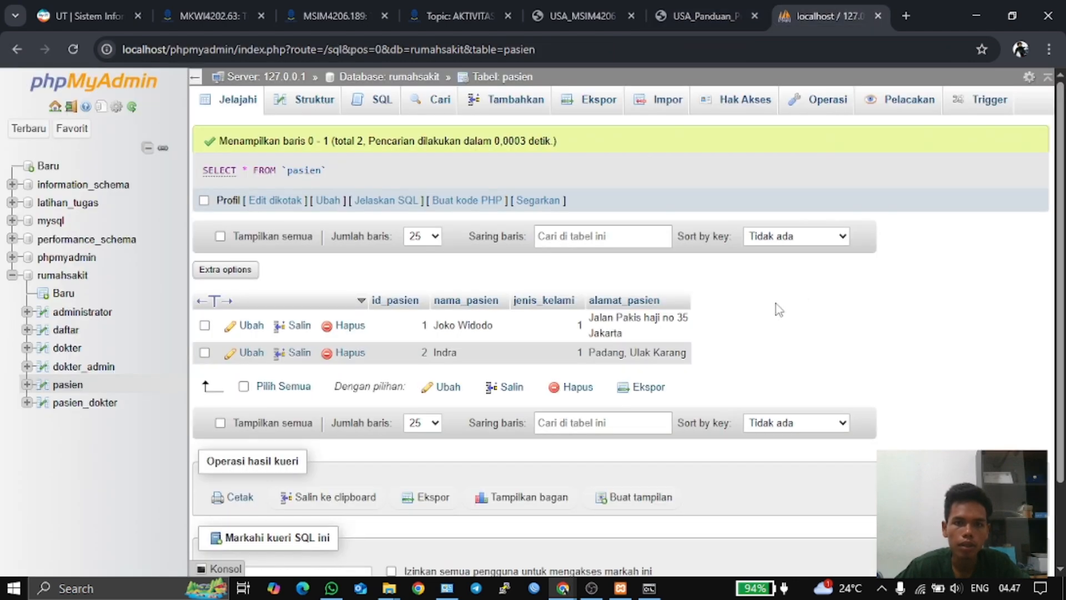
click(63, 276)
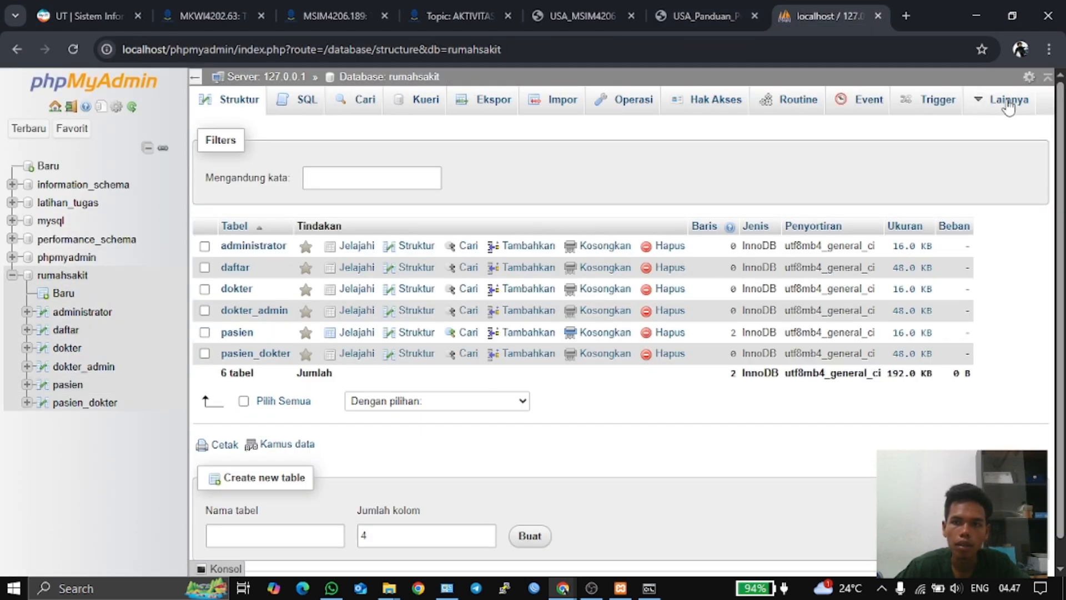